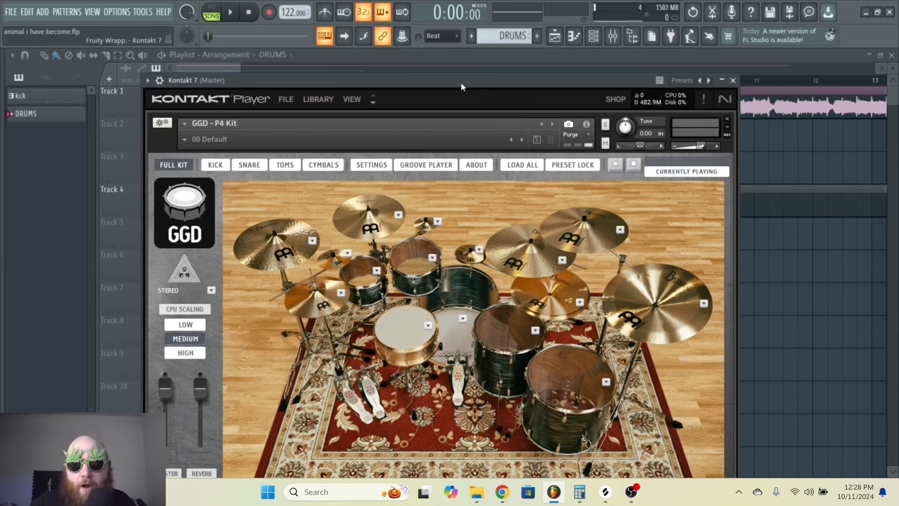
Load the 01 CHVRCH BVRNER preset in the GGD P4 Kit and close the Kontakt 7 window.
click(184, 140)
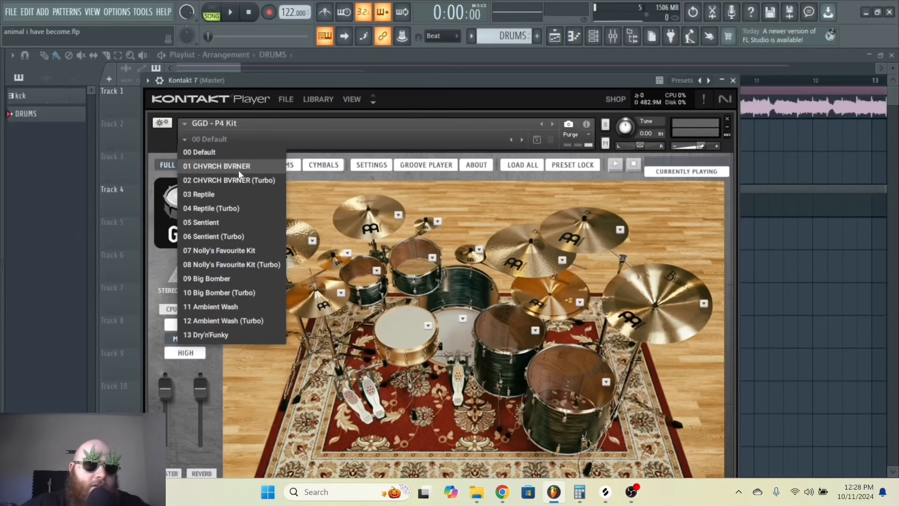
click(244, 165)
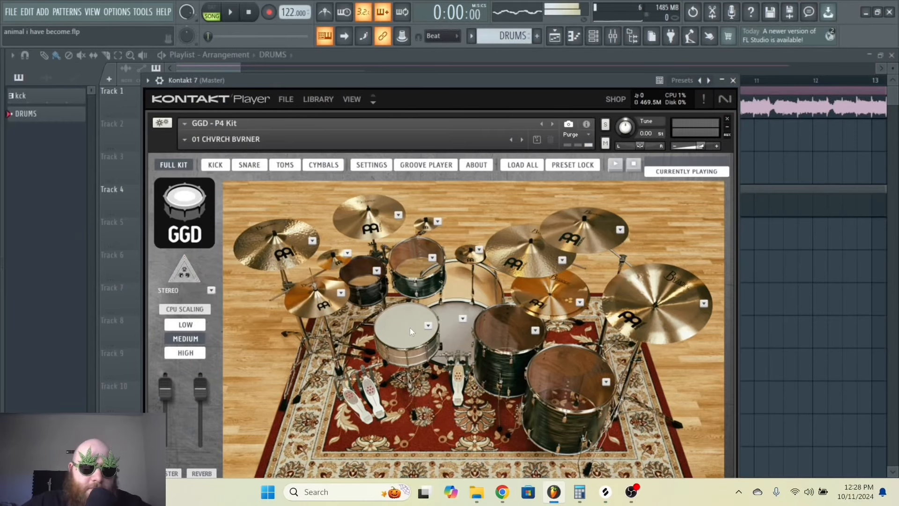
click(732, 80)
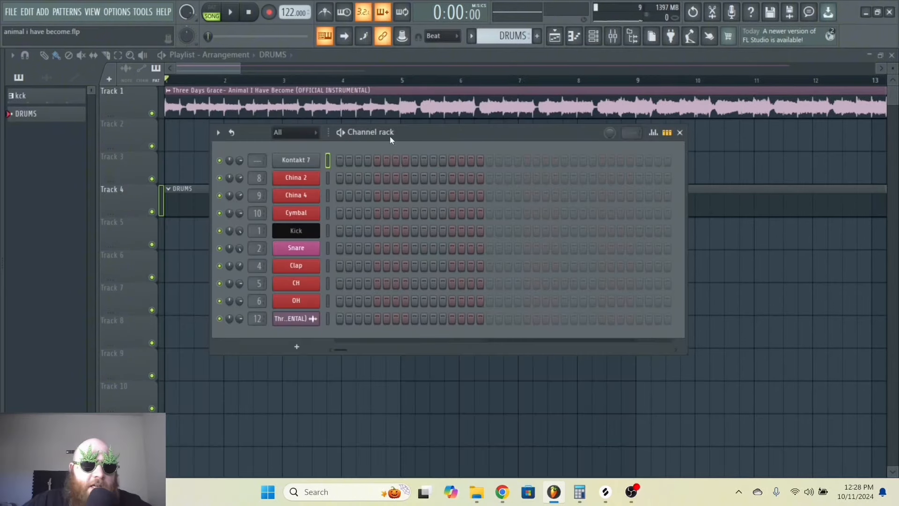
Place full-velocity C2 kick notes on the first three beats of bar 1 in the Kontakt 7 piano roll.
drag(389, 136, 331, 145)
right_click(244, 172)
click(273, 173)
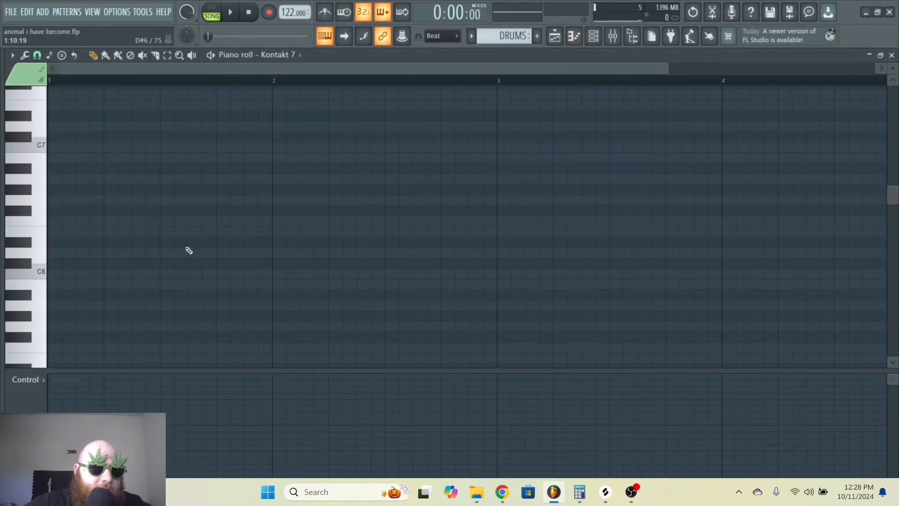
drag(85, 254, 61, 254)
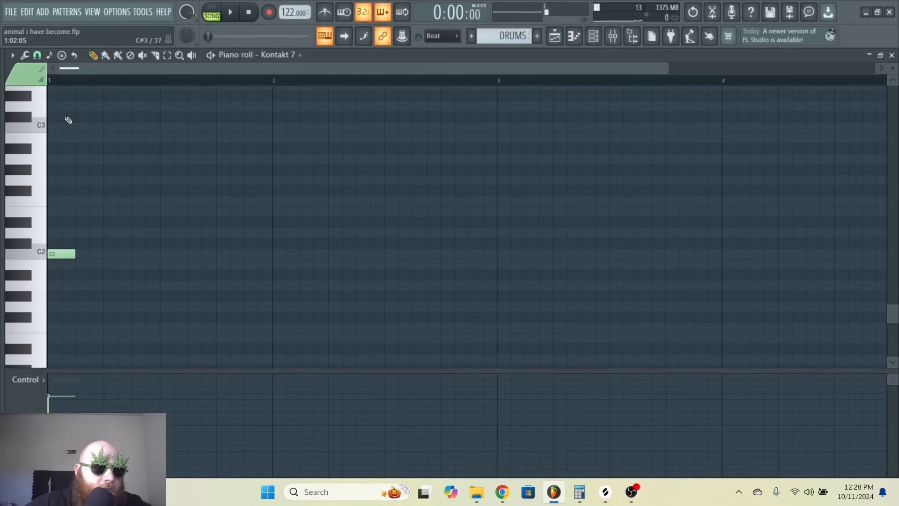
click(65, 254)
scroll(65, 253, up, 5)
click(61, 253)
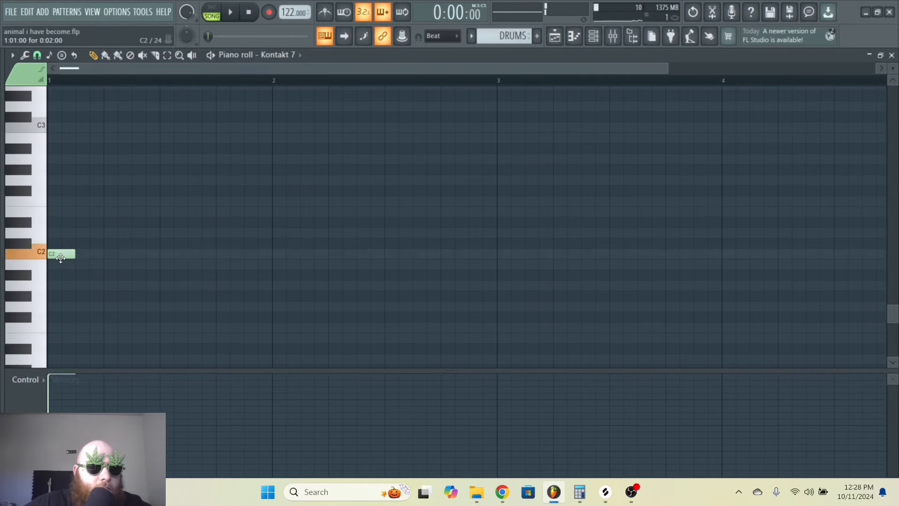
click(115, 254)
click(166, 254)
key(Escape)
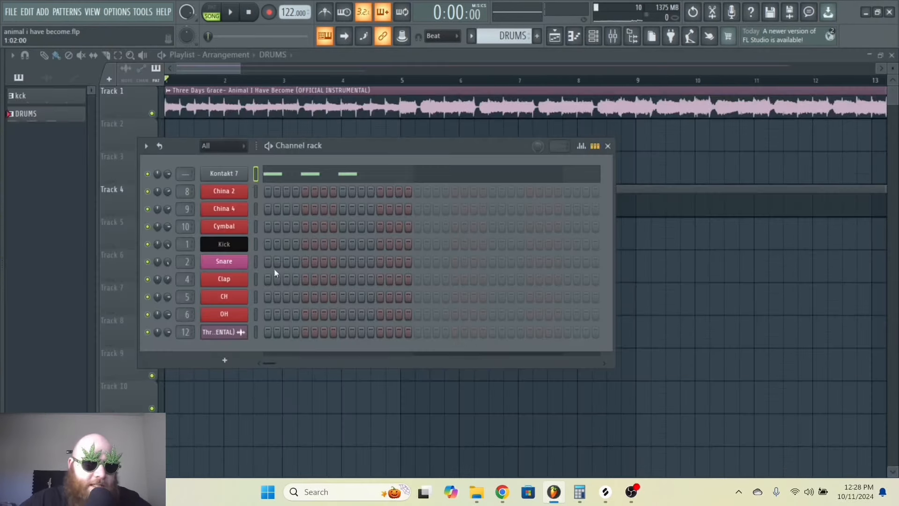
Route the Kontakt 7 channel to its own mixer track, insert 13, and move the mixer window up.
click(230, 170)
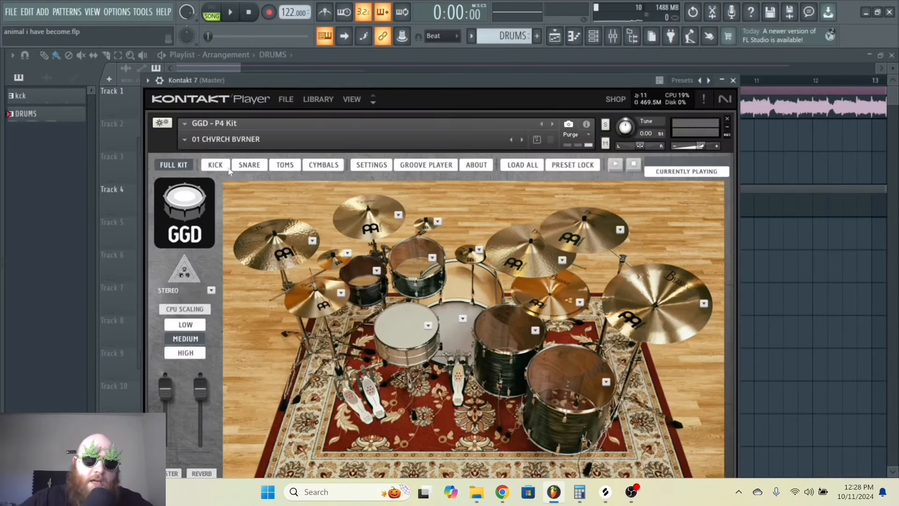
key(ctrl+l)
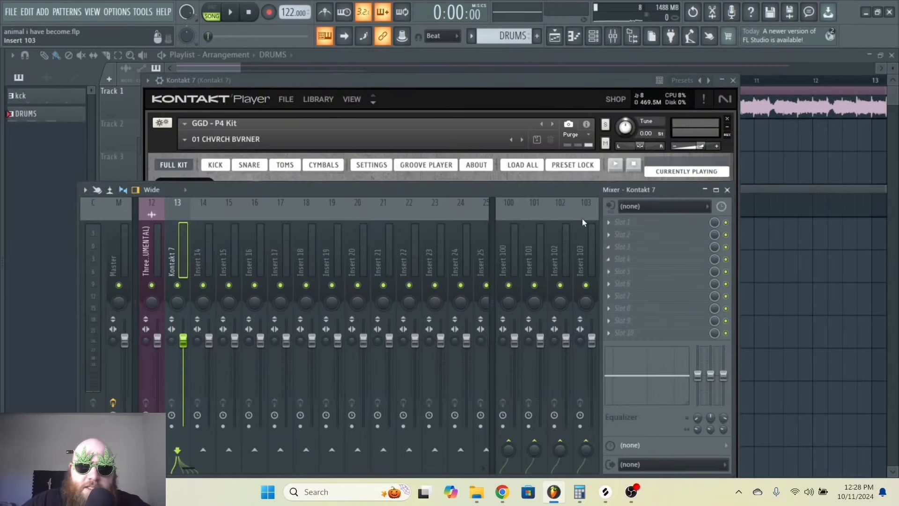
drag(508, 190, 548, 130)
Inspect the CamelCrusher effect on the Master track, and close the effect, mixer and Kontakt windows.
click(156, 197)
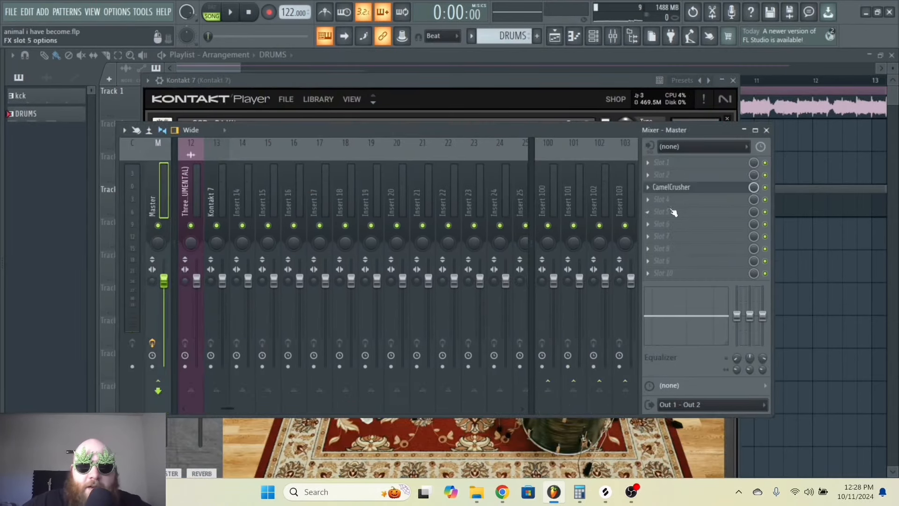
click(673, 187)
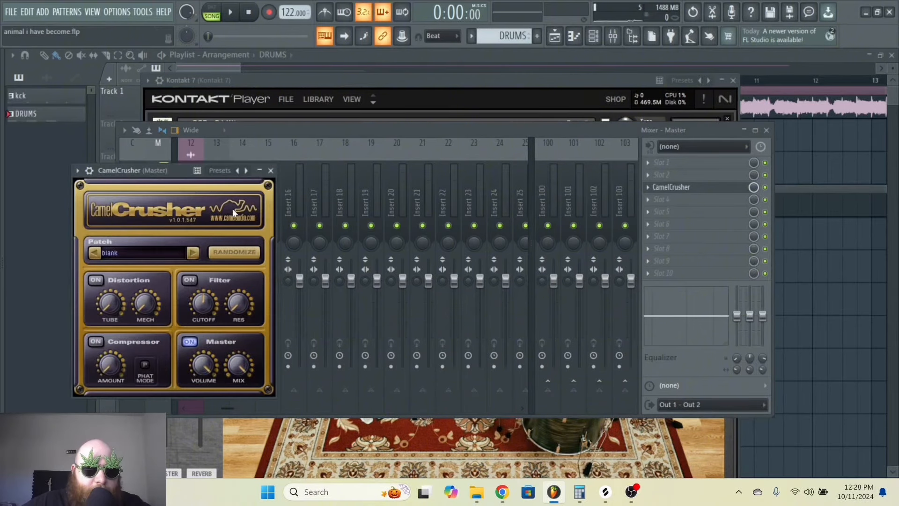
click(270, 170)
click(767, 130)
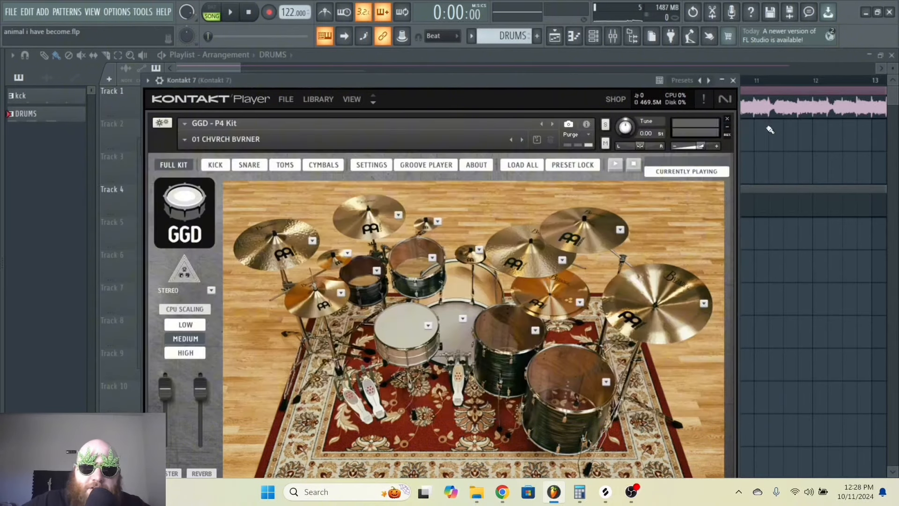
click(734, 81)
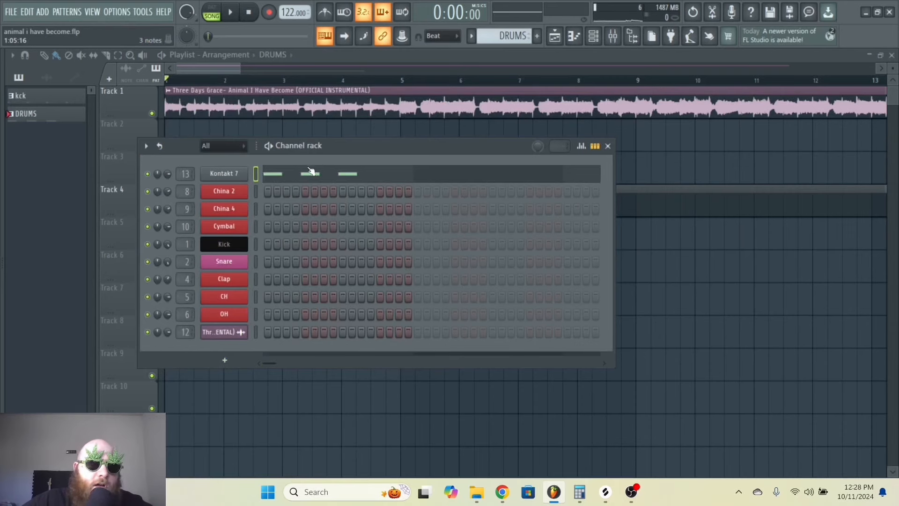
Add a C2 kick on beat 4 of bar 1 in the Kontakt 7 piano roll and duplicate the bar.
click(296, 175)
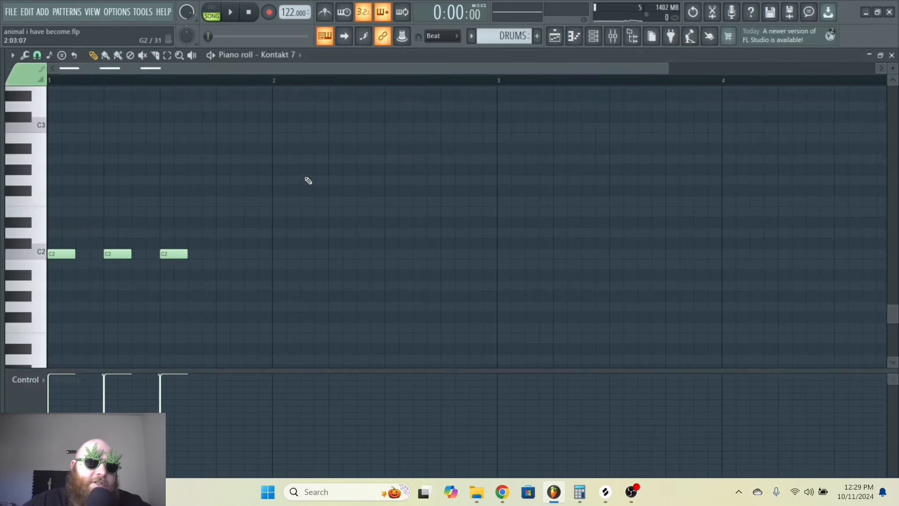
click(220, 253)
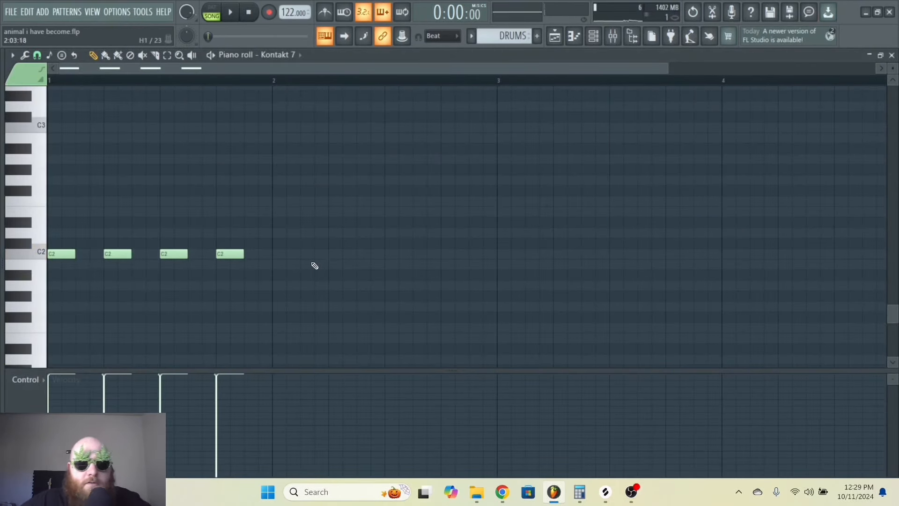
key(ctrl+b)
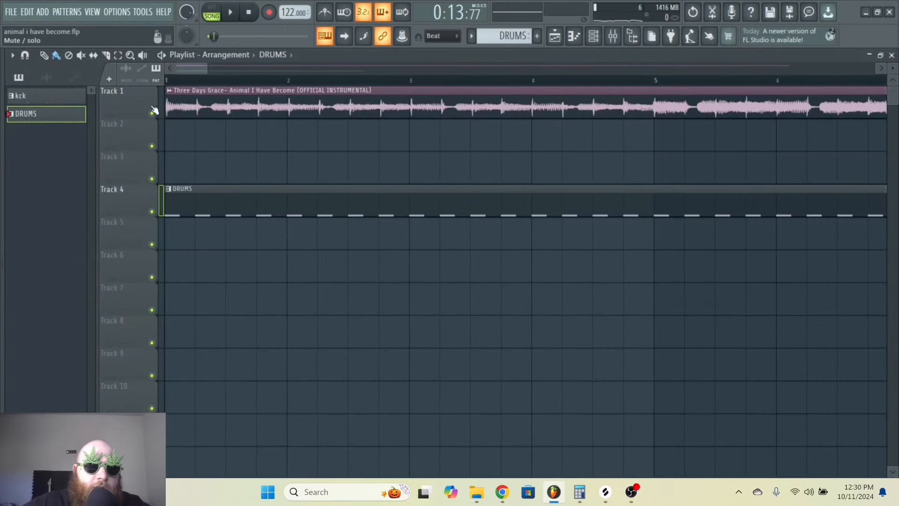
Toggle the mutes of the instrumental and drum tracks during playback to compare them around bar 8.
click(153, 112)
key(space)
drag(207, 68, 270, 66)
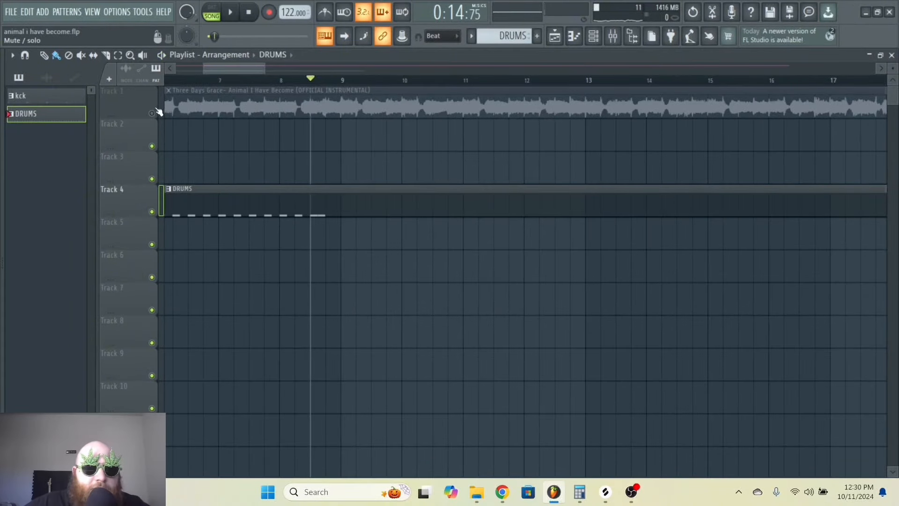
click(151, 113)
click(152, 212)
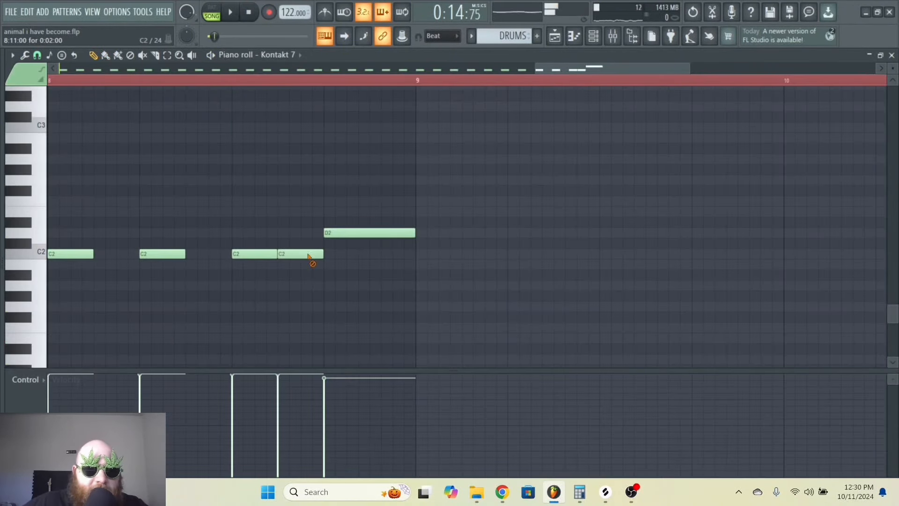
Delete and redraw the C2 kick just before the D2 note in bar 8, and set the piano roll snap to 1/3 step.
right_click(309, 257)
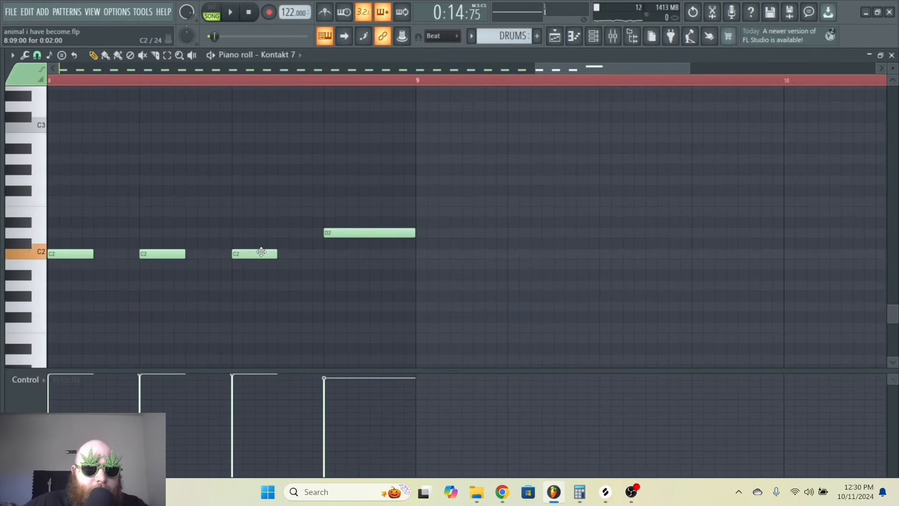
click(306, 255)
click(12, 55)
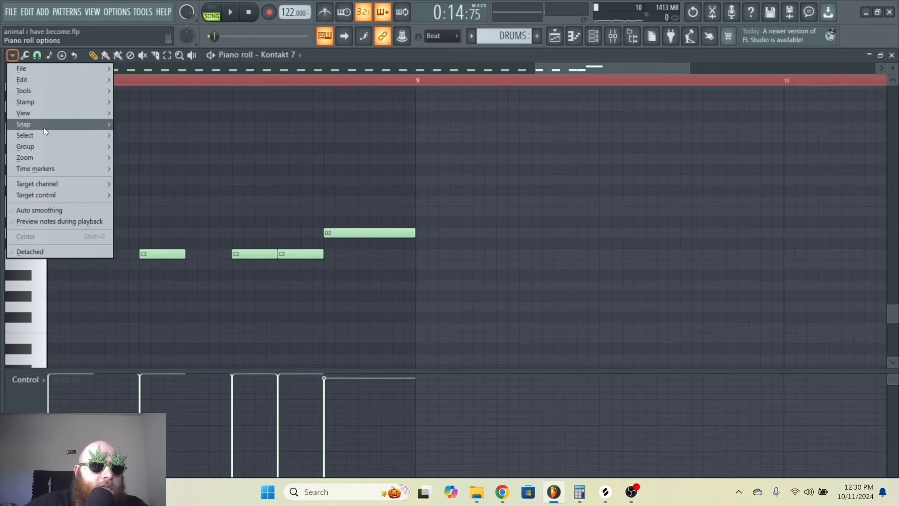
mouse_move(44, 125)
click(142, 201)
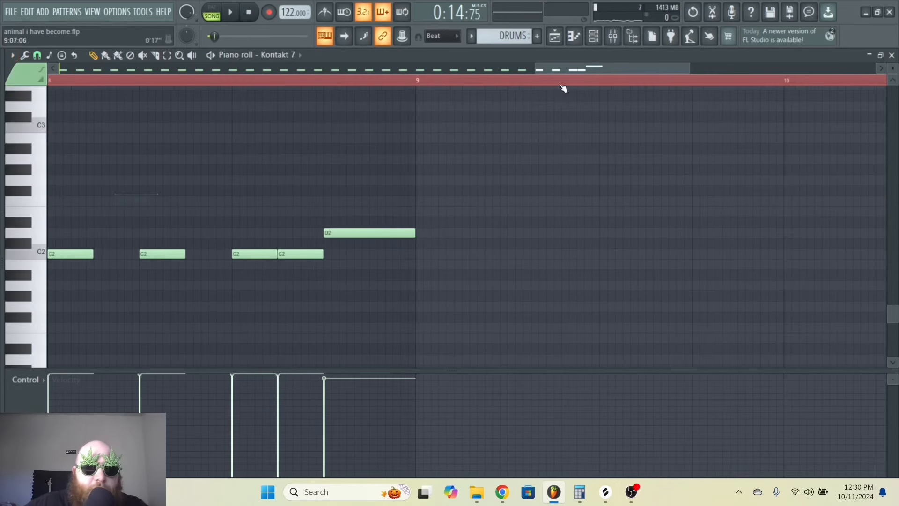
Shorten the last C2 kick before the D2 note and add two equally short C2 kicks to form a triplet, auditioning the result.
drag(690, 69, 609, 70)
drag(419, 258, 351, 256)
key(space)
click(352, 254)
click(391, 254)
key(space)
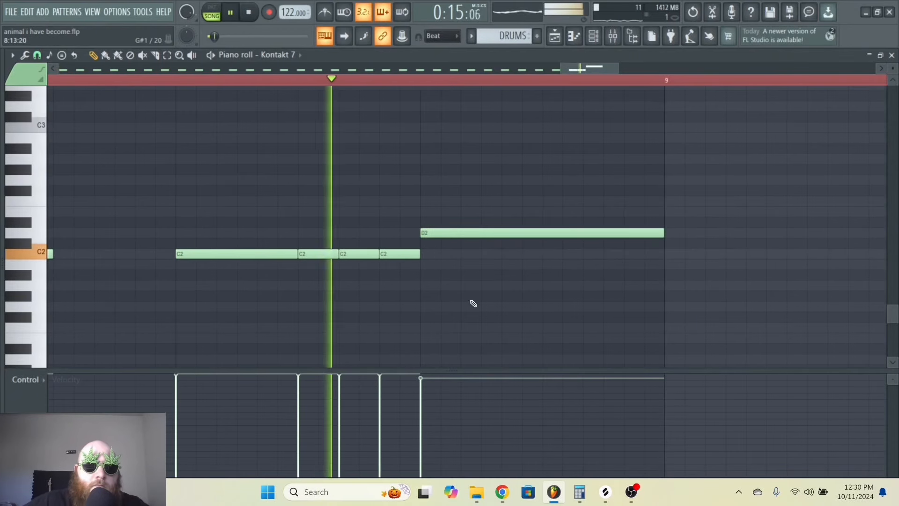
key(space)
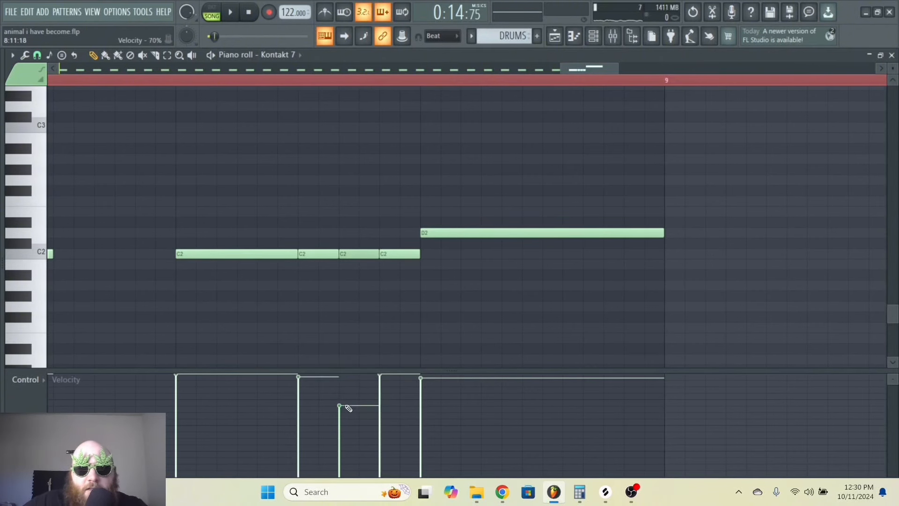
Lower the velocities of the second and third triplet kicks, keeping the second one softest, while auditioning the fill.
click(388, 382)
key(space)
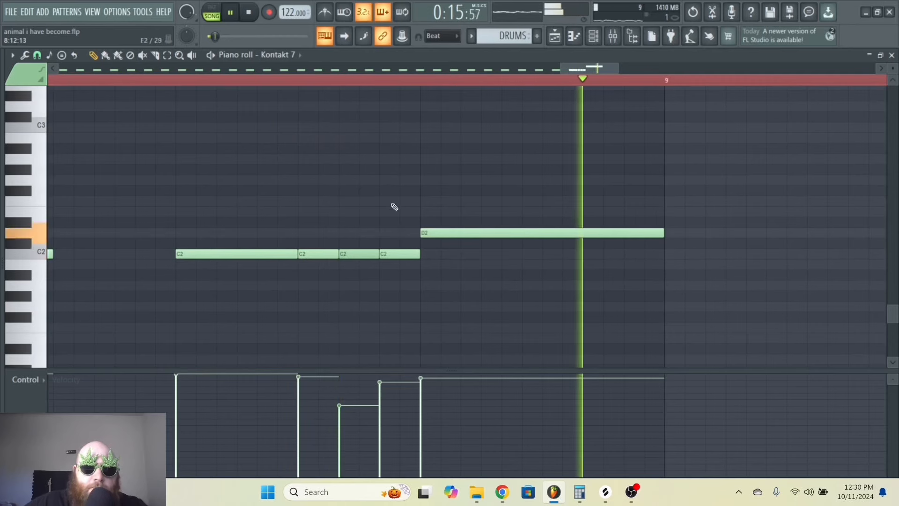
key(space)
click(338, 427)
key(space)
click(380, 387)
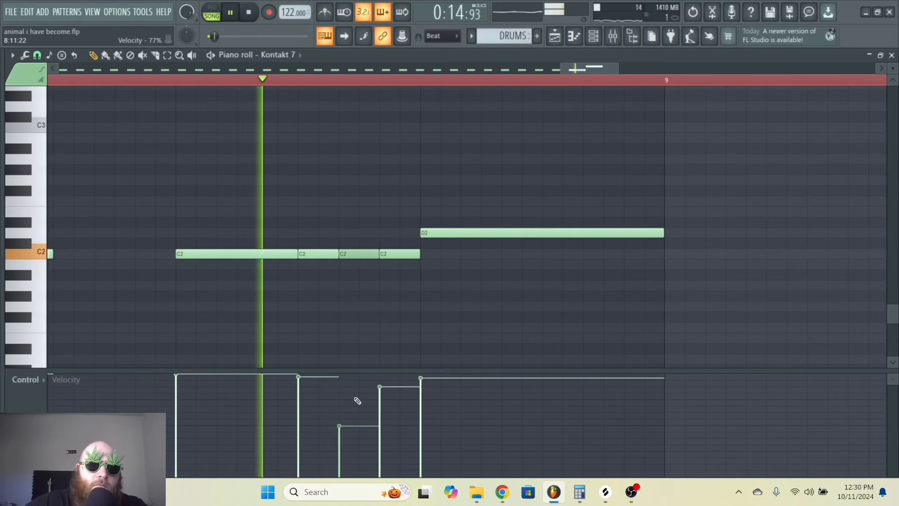
click(354, 413)
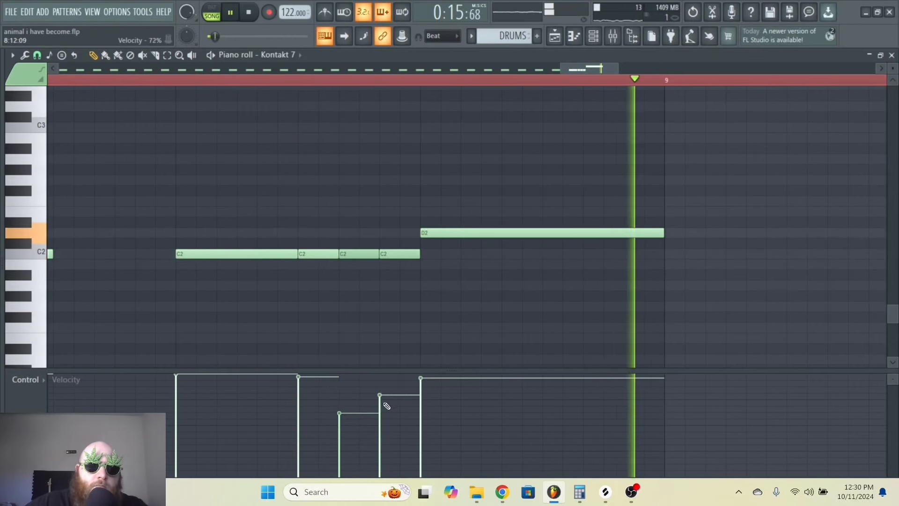
click(381, 427)
click(380, 397)
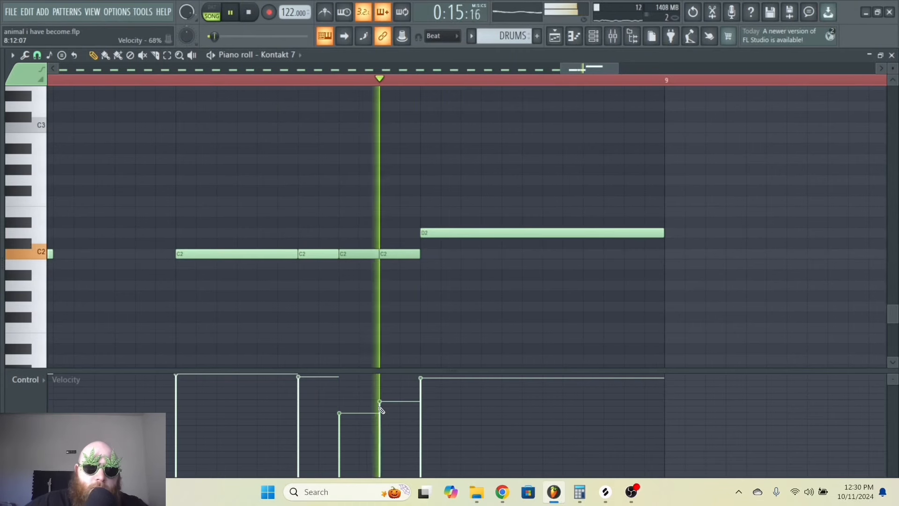
key(space)
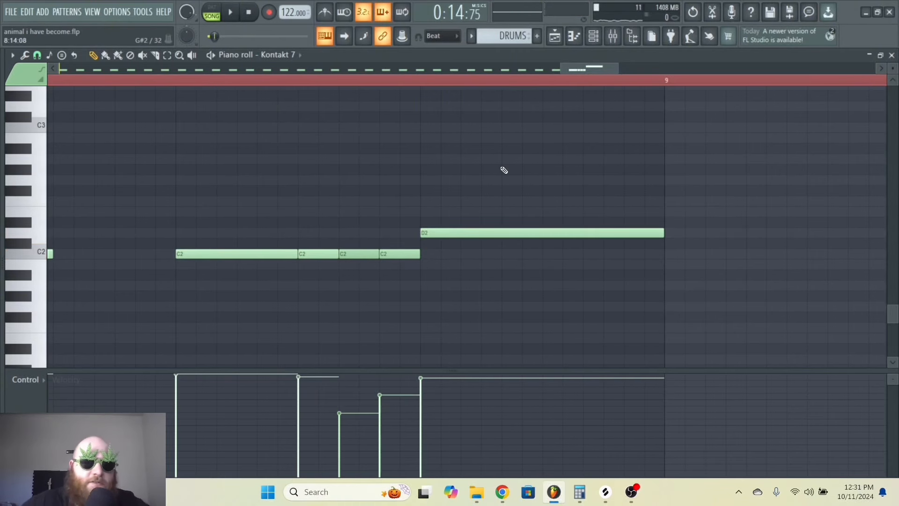
key(space)
key(space)
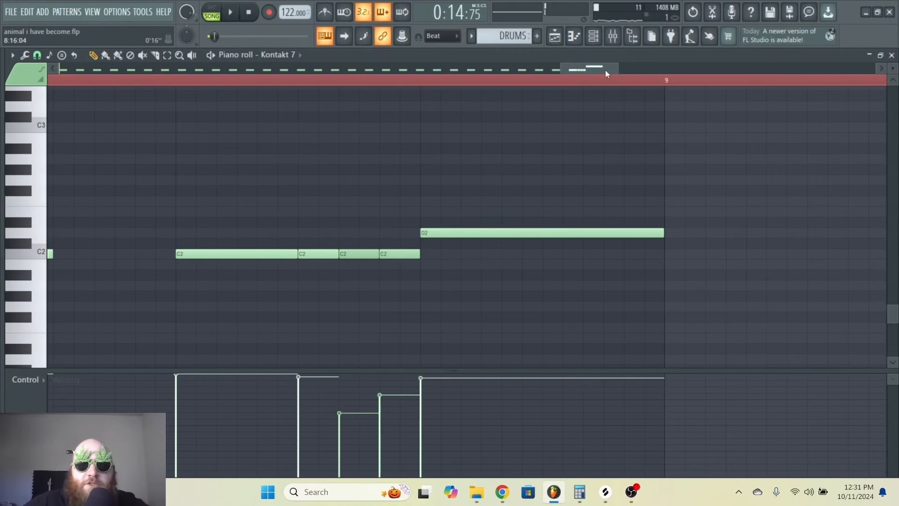
Draw a C2 kick at the start of bar 9 and set the piano roll snap to 1/2 step.
drag(619, 66, 646, 66)
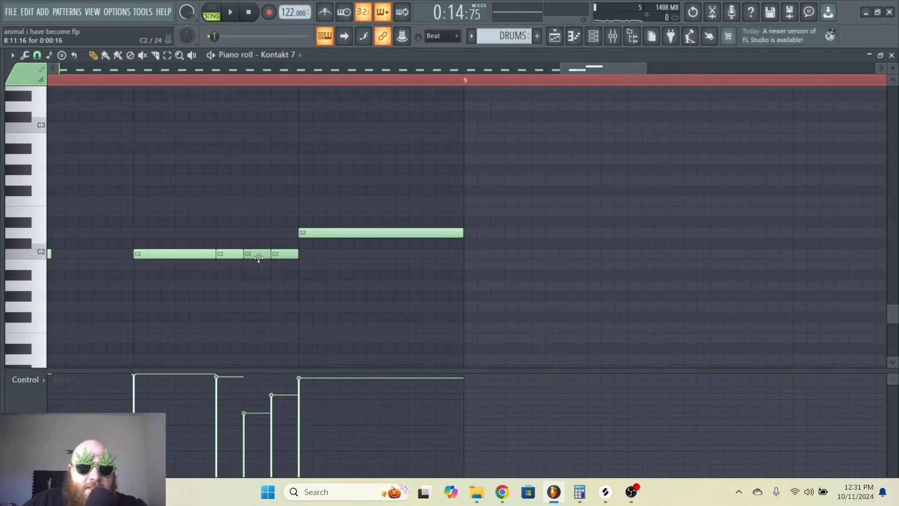
key(space)
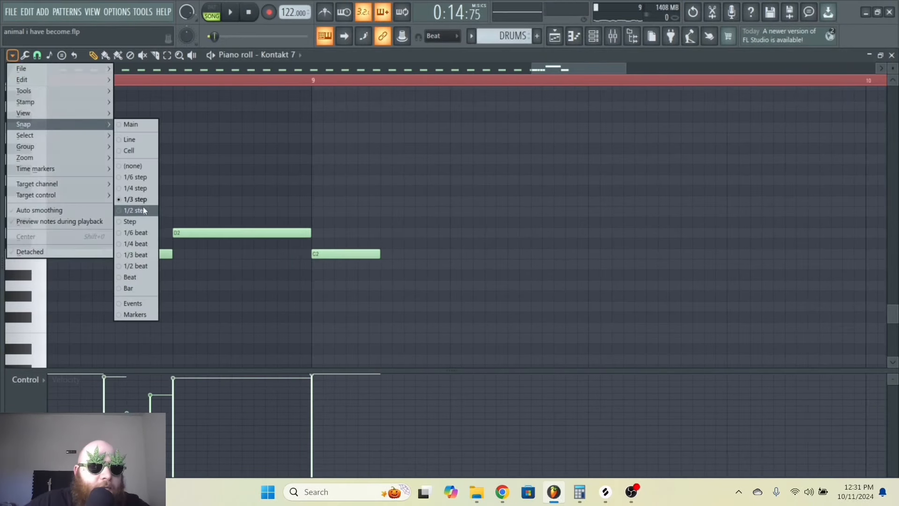
click(136, 211)
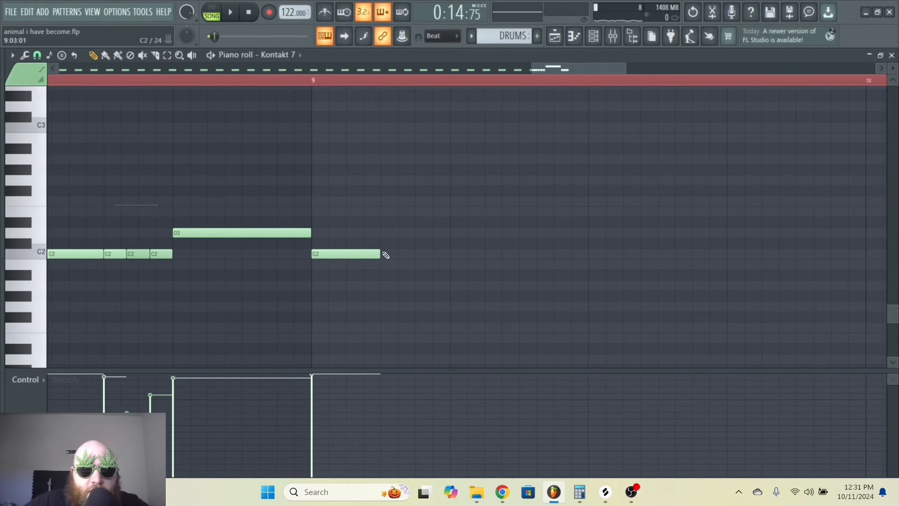
Complete bar 9 with a C2 kick on beat 3 and D2 snares on beats 2 and 4.
click(451, 254)
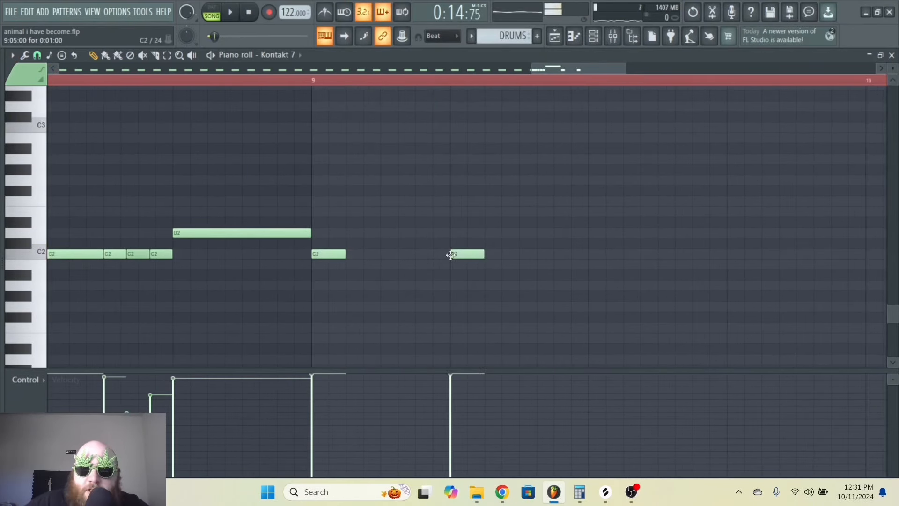
drag(627, 70, 687, 70)
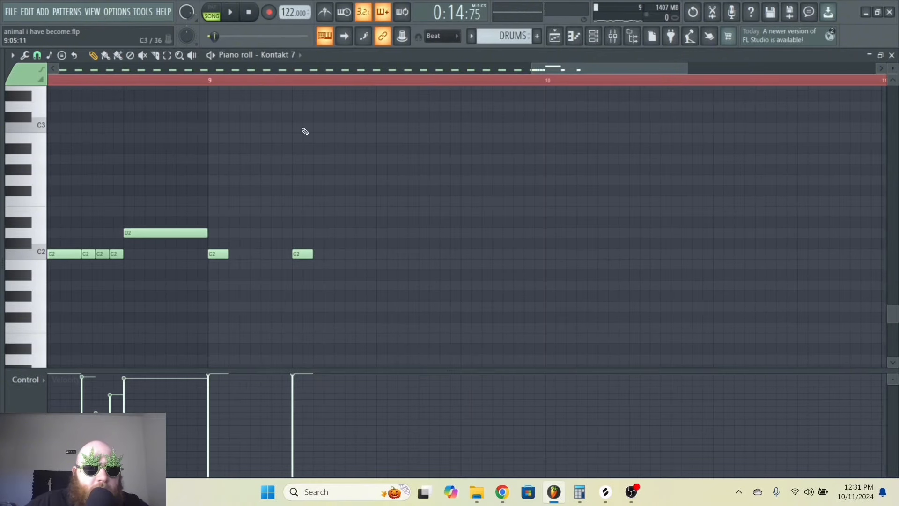
click(377, 254)
drag(415, 256, 209, 251)
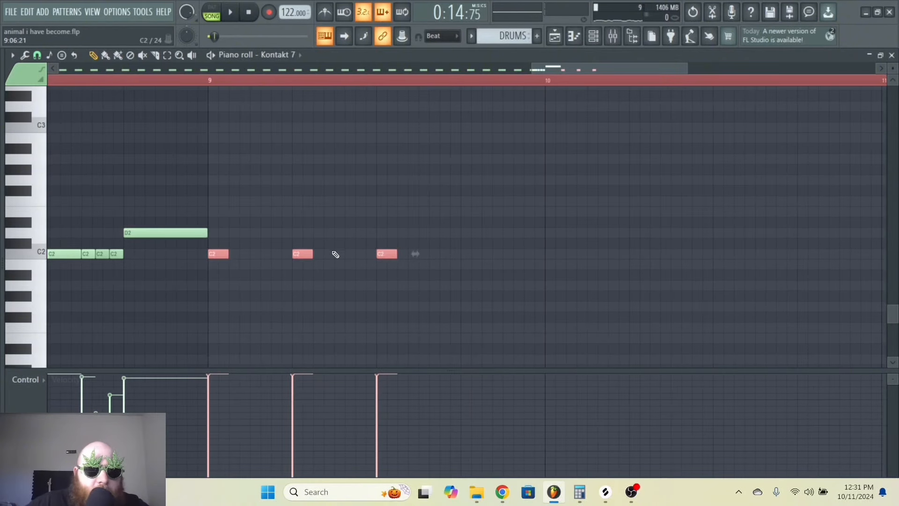
click(297, 235)
click(464, 235)
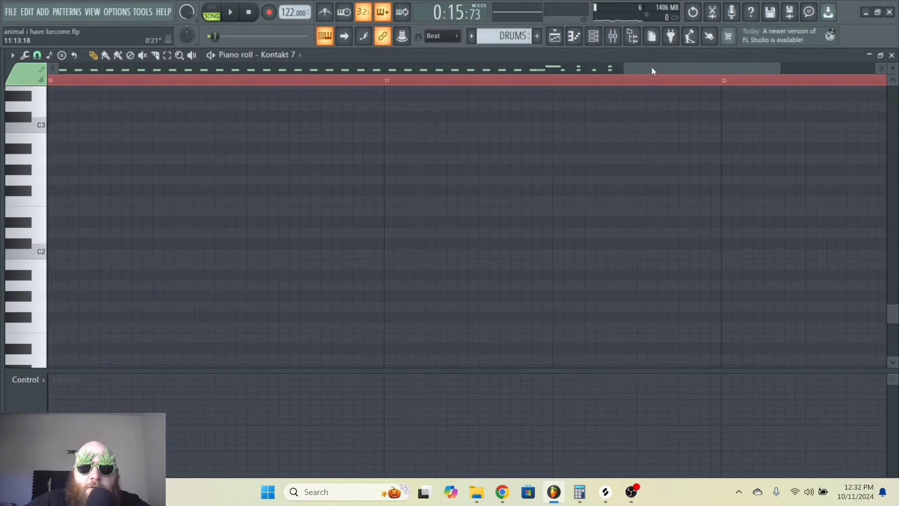
Copy the four kick and snare notes of bar 9 into bar 10 and audition them.
drag(651, 67, 514, 74)
drag(593, 71, 617, 71)
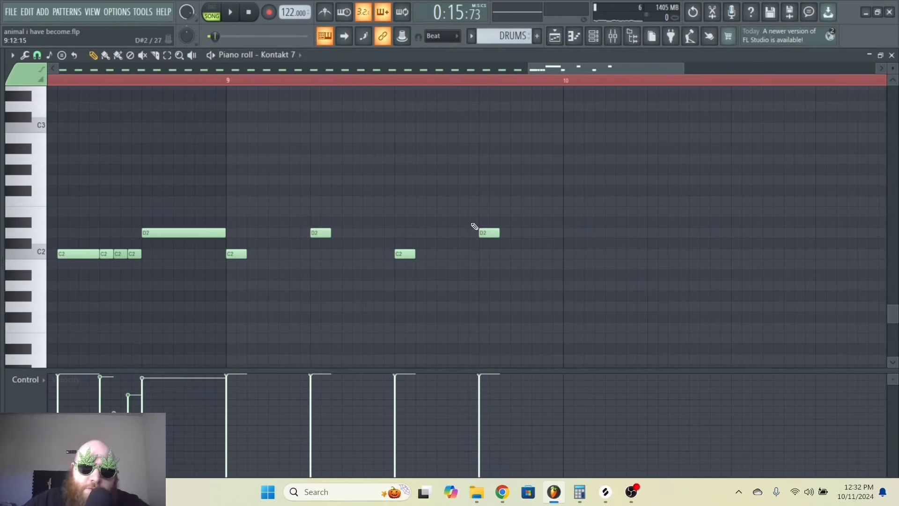
drag(684, 66, 703, 68)
drag(564, 289, 133, 167)
ctrl+click(216, 167)
drag(506, 294, 222, 144)
key(ctrl+c)
key(ctrl+v)
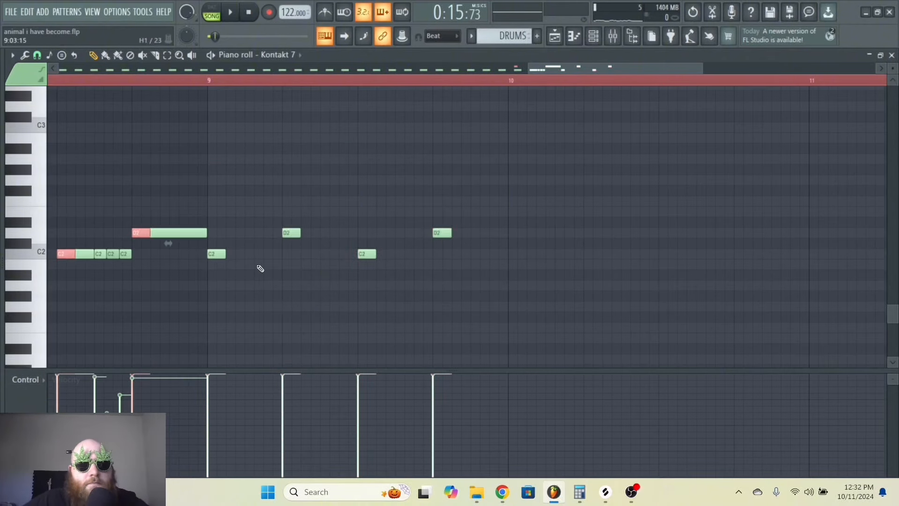
key(space)
drag(69, 253, 520, 254)
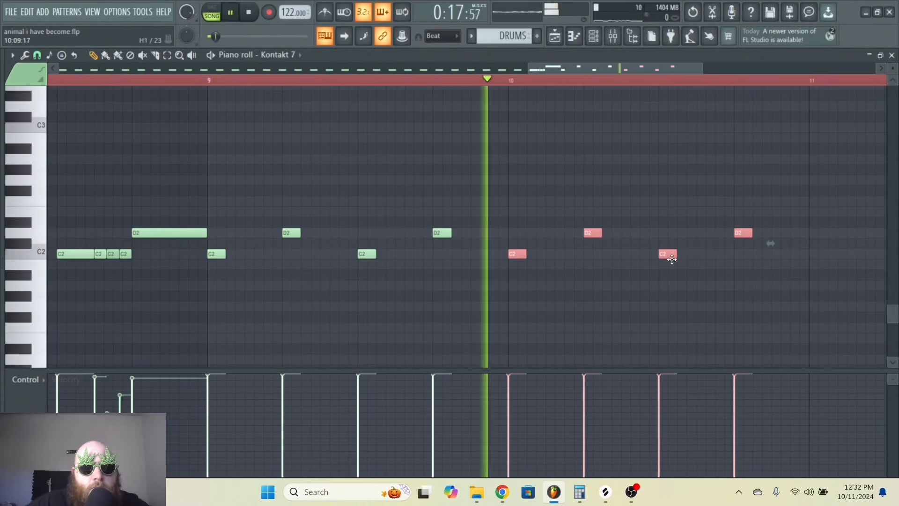
drag(653, 70, 725, 70)
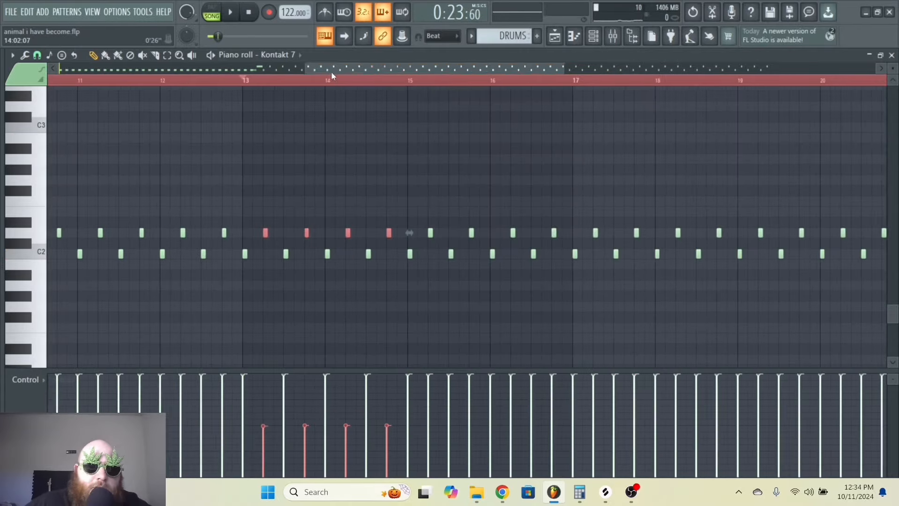
Select the four D2 snares in bars 15 and 16 and lower their velocities slightly.
scroll(226, 102, right, 2)
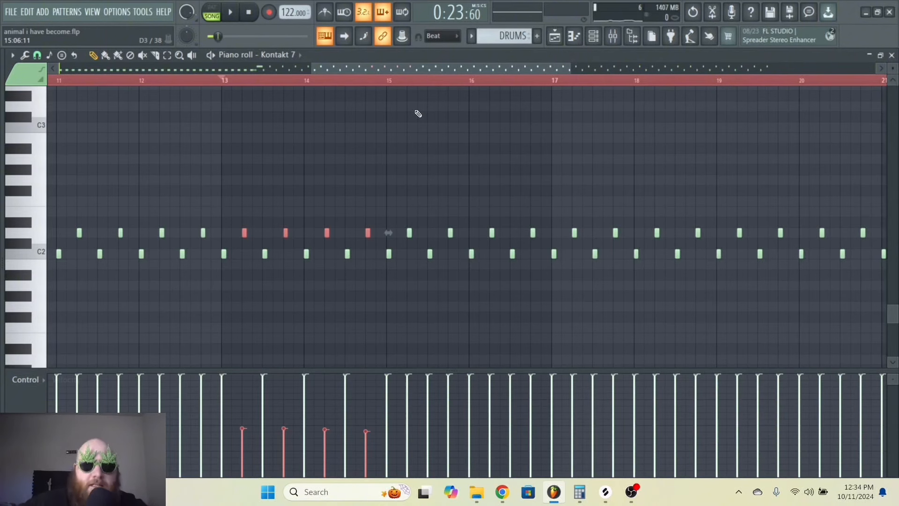
drag(402, 235, 543, 220)
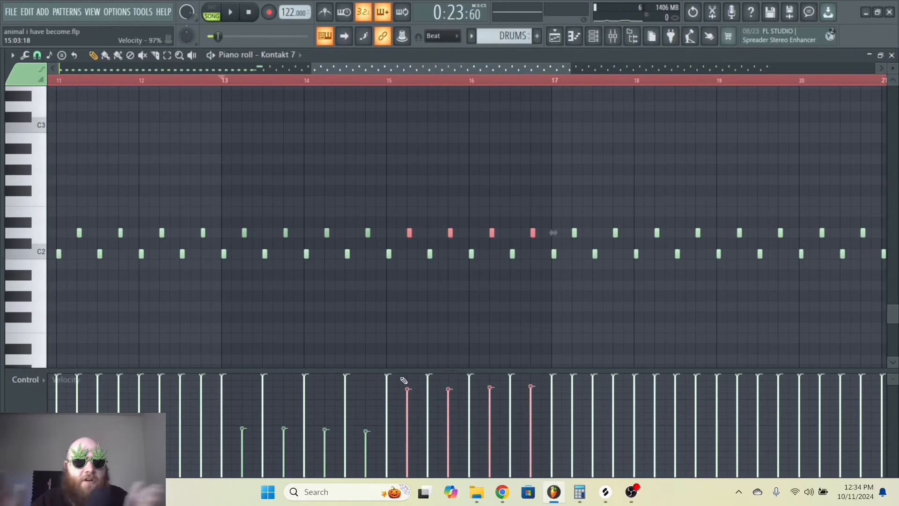
Play the drum part from bar 13 and review its notes and velocities in the piano roll.
key(space)
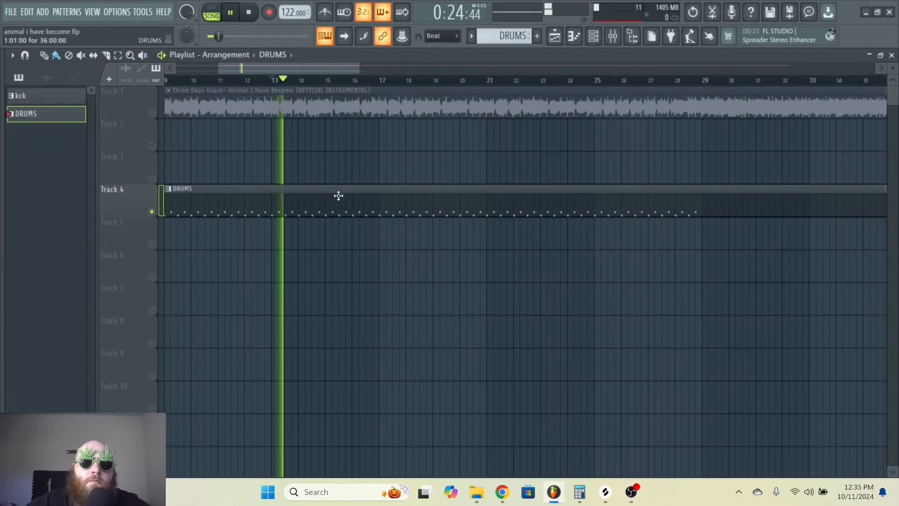
double_click(339, 195)
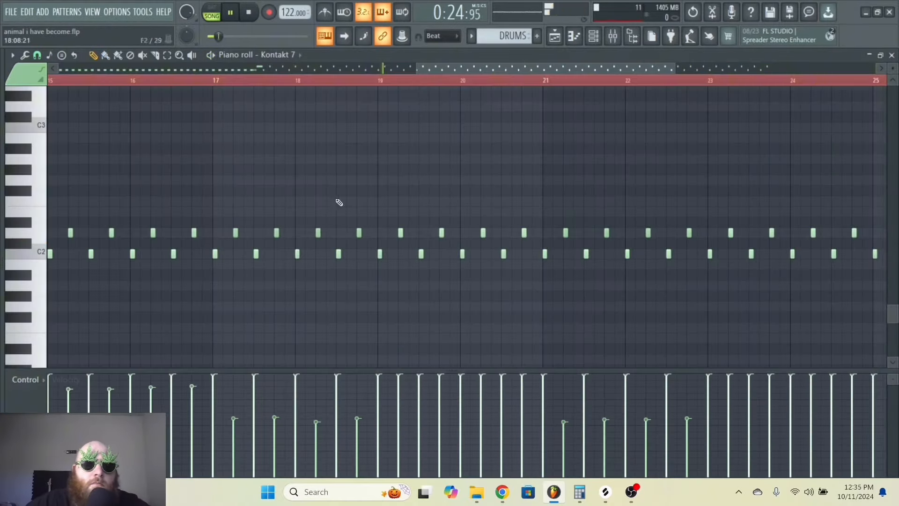
drag(452, 70, 402, 69)
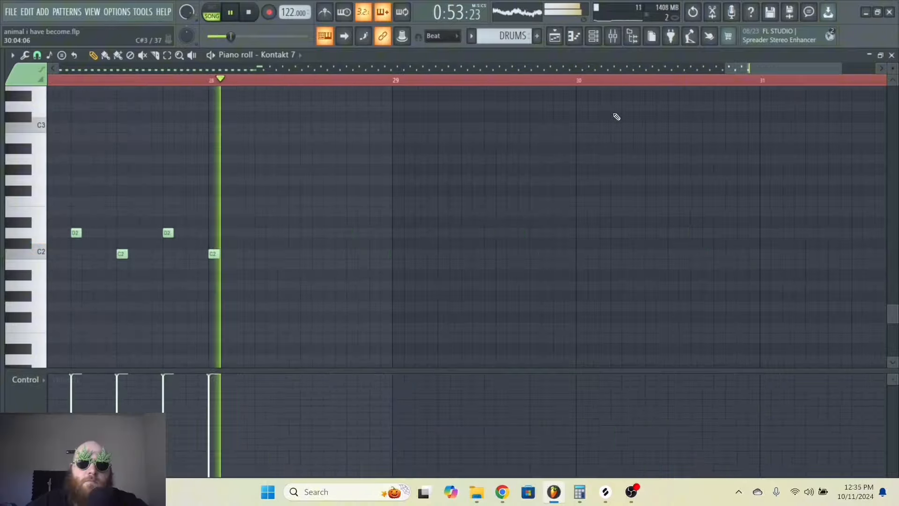
Draw a fill of alternating D2 snares and C2 kicks in the second half of bar 28, auditioning it.
key(F7)
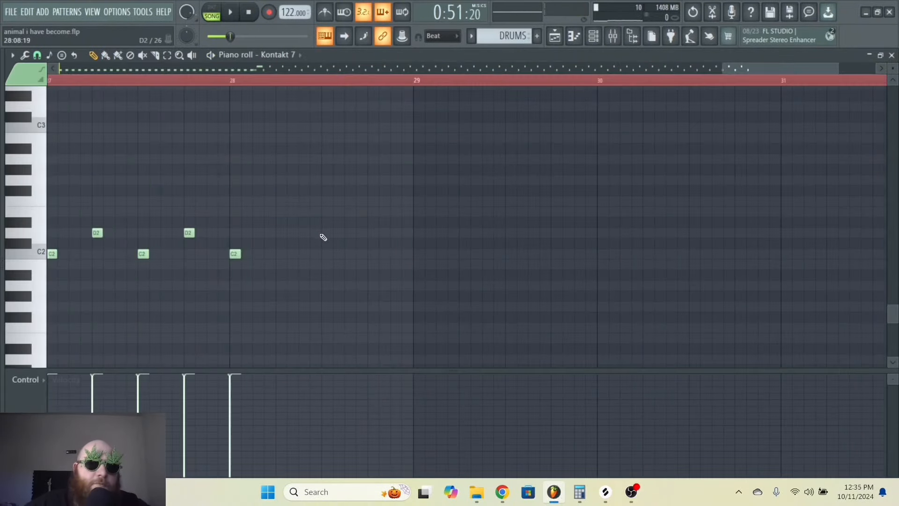
click(326, 232)
drag(340, 254, 365, 255)
click(328, 82)
key(space)
key(space)
click(352, 255)
key(space)
key(space)
click(373, 232)
key(space)
click(399, 253)
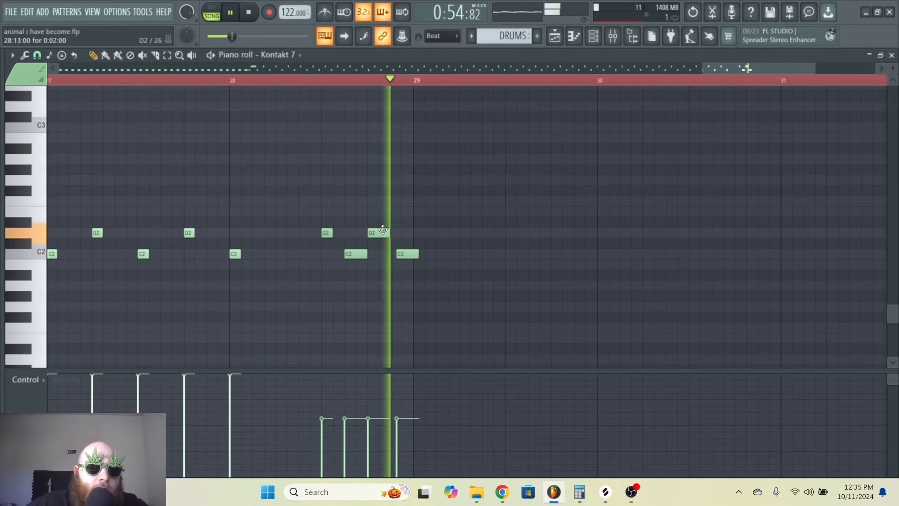
Raise the fill's second snare to D#2 and shift the final C2 kick to start directly where that snare ends.
key(space)
drag(378, 223, 378, 213)
key(space)
drag(407, 254, 401, 253)
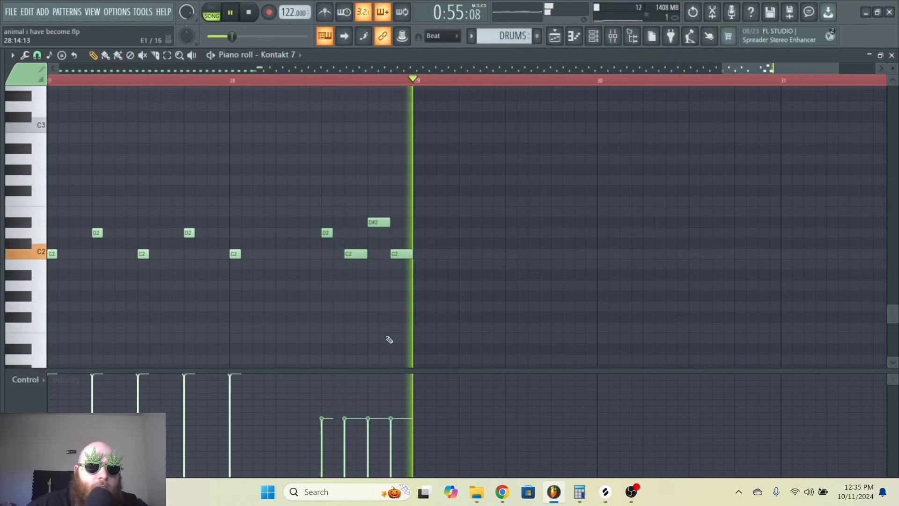
key(space)
Raise the velocities of the four bar 28 fill notes, with both C2 kicks at full level, auditioning the fill.
click(326, 397)
key(space)
key(space)
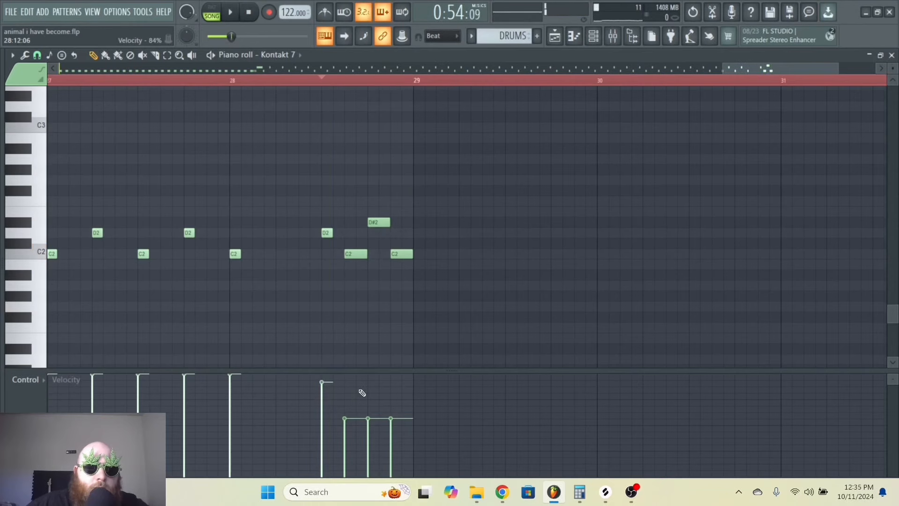
click(368, 393)
key(space)
click(373, 391)
key(space)
drag(356, 395, 354, 372)
key(space)
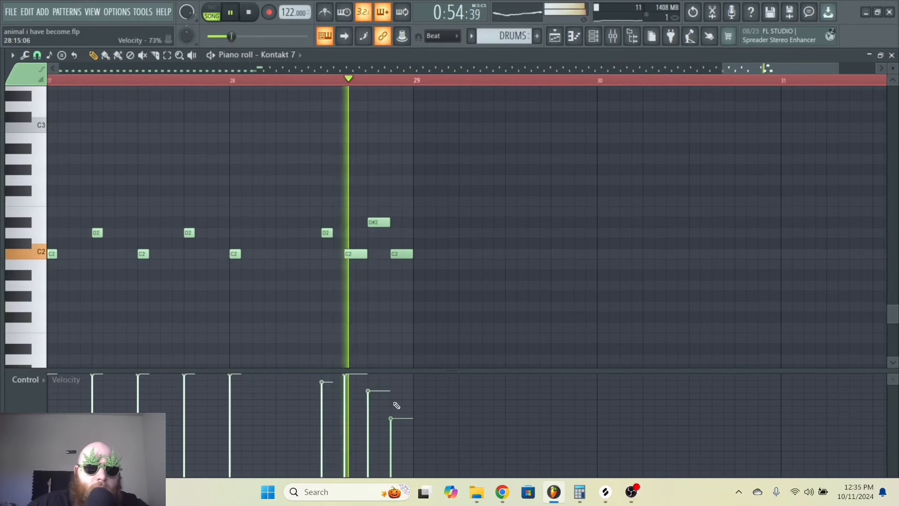
drag(395, 401, 399, 361)
key(space)
key(space)
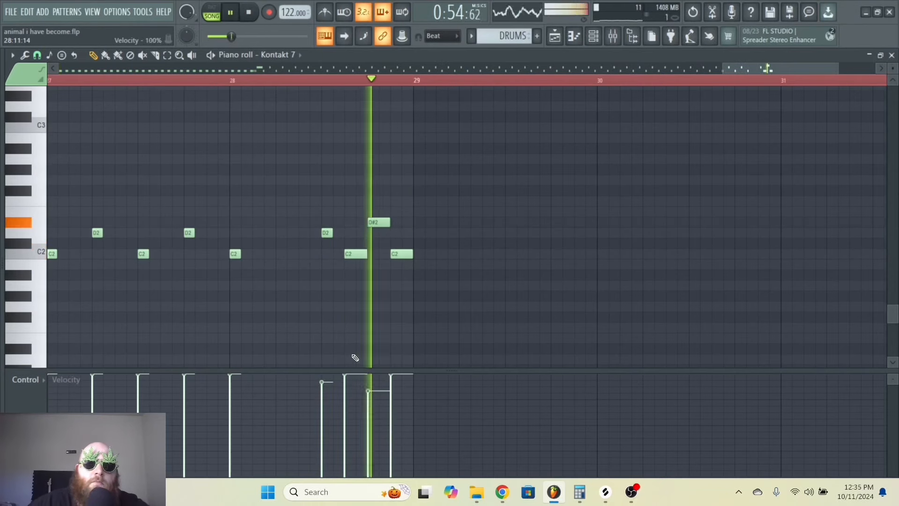
Try lower velocities on the D#2 snare of the fill while auditioning it.
click(369, 401)
key(space)
key(space)
click(368, 420)
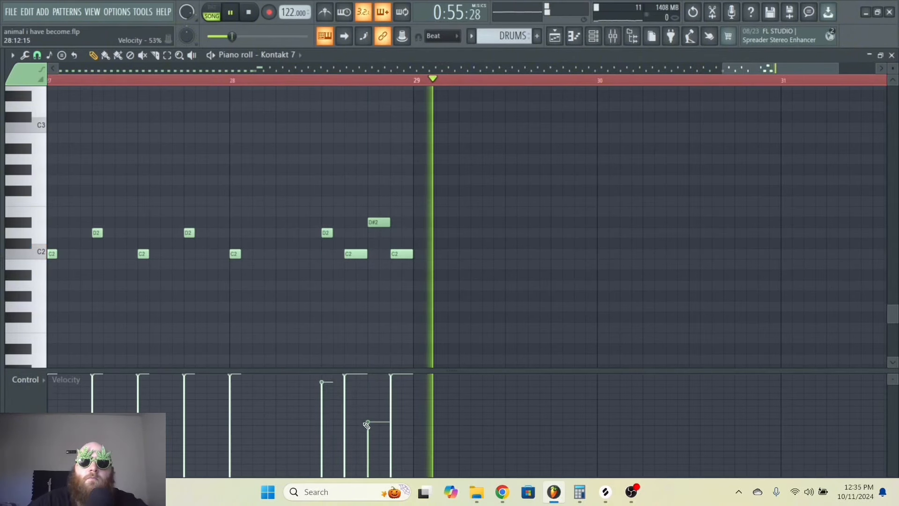
key(space)
key(space)
key(space)
Lower the fill's D2 snare velocity slightly and raise the D#2 snare close to full velocity, auditioning the fill.
click(322, 399)
key(space)
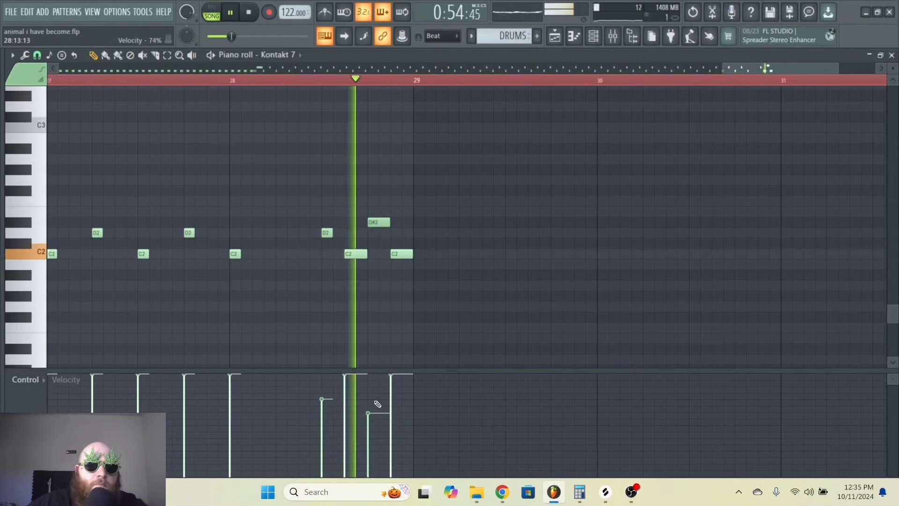
click(368, 387)
key(space)
key(space)
click(368, 383)
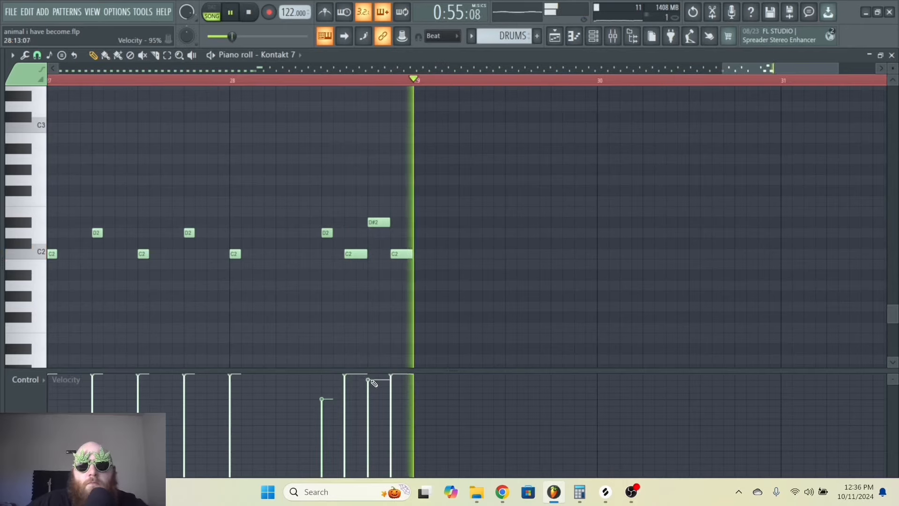
key(space)
key(space)
key(space)
key(space)
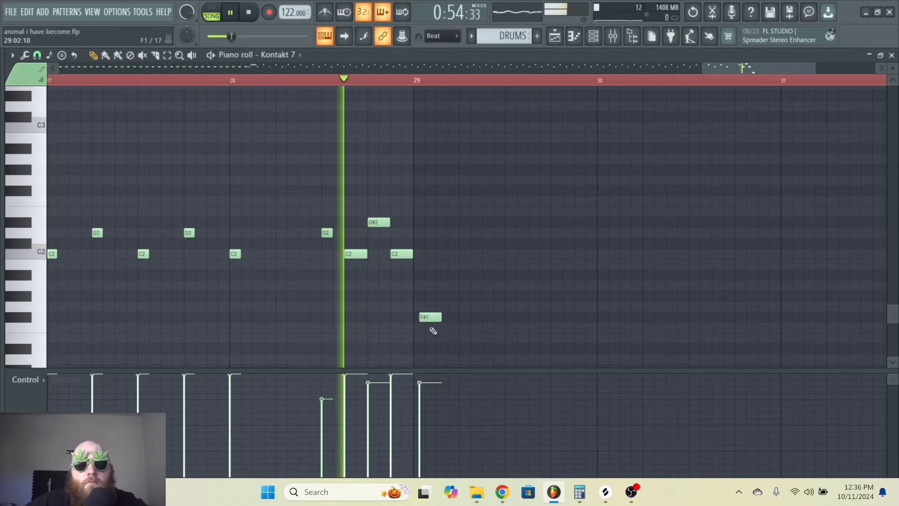
Place a C2 kick at the start of bar 29 and a D2 snare on its second beat.
key(space)
key(F5)
key(F7)
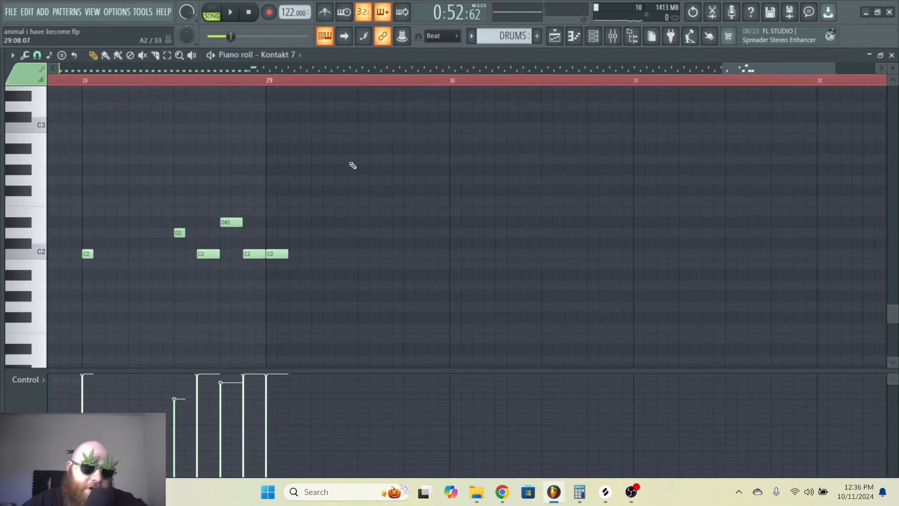
click(313, 232)
Mute the instrumental track and play the DRUMS pattern alone around bar 29.
key(F5)
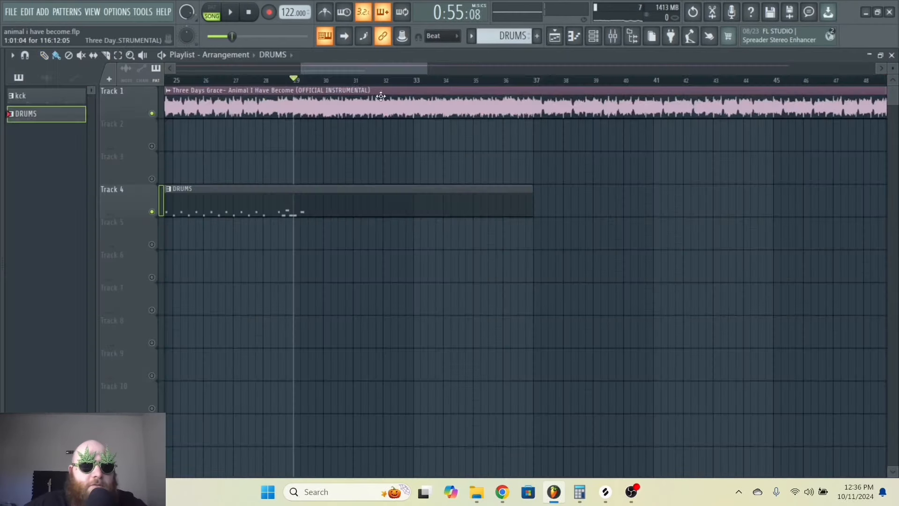
click(153, 114)
key(space)
double_click(326, 205)
key(space)
key(space)
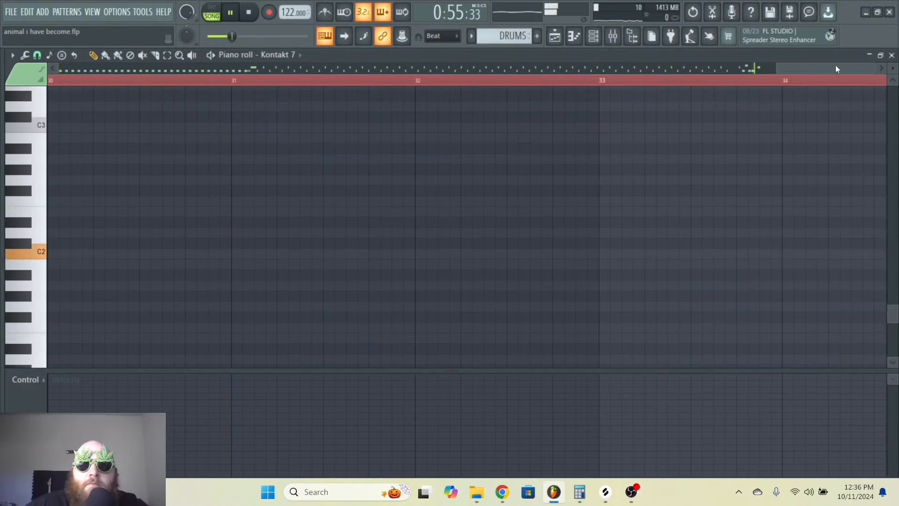
Enable the metronome and play the drums from the start of bar 29 to check their timing.
drag(835, 69, 755, 77)
key(space)
click(326, 13)
key(space)
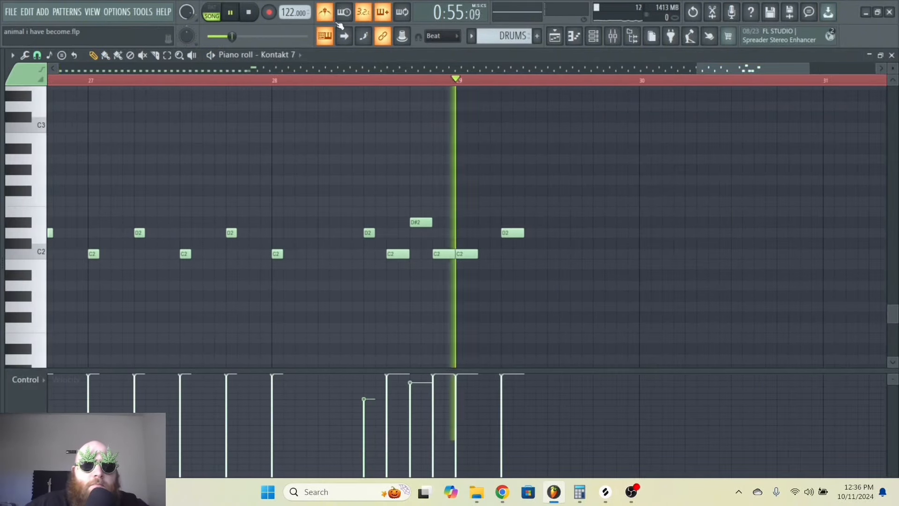
key(space)
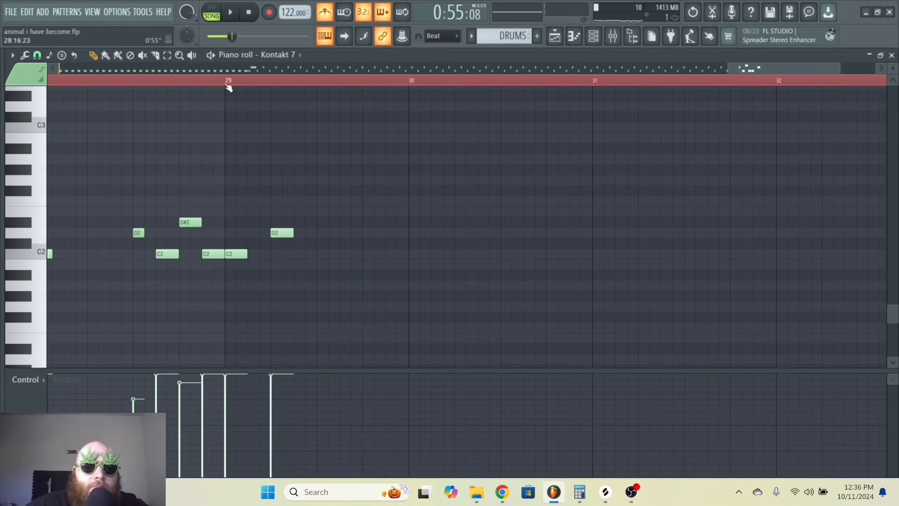
key(space)
key(space)
Add two half-beat C2 kicks from beat 3 and a D2 snare on beat 4 of bar 29, and repeat that bar through bar 36.
click(323, 254)
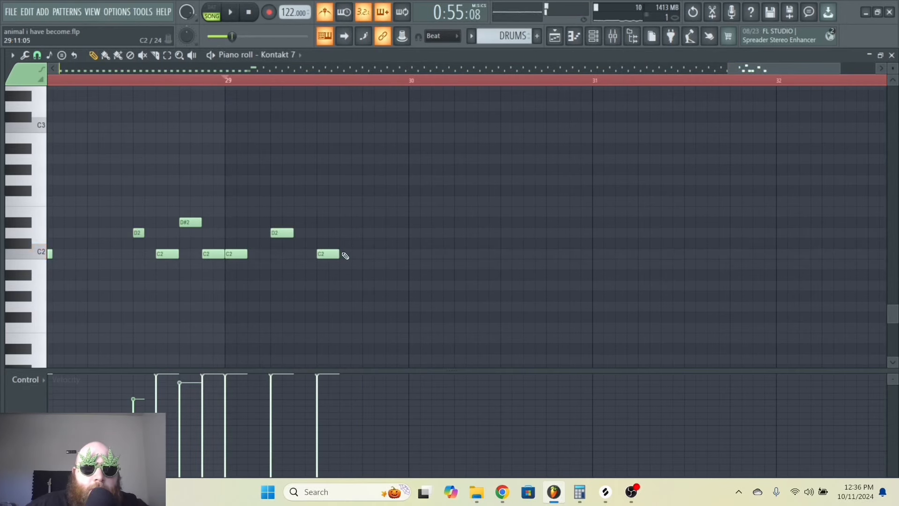
click(346, 254)
click(365, 233)
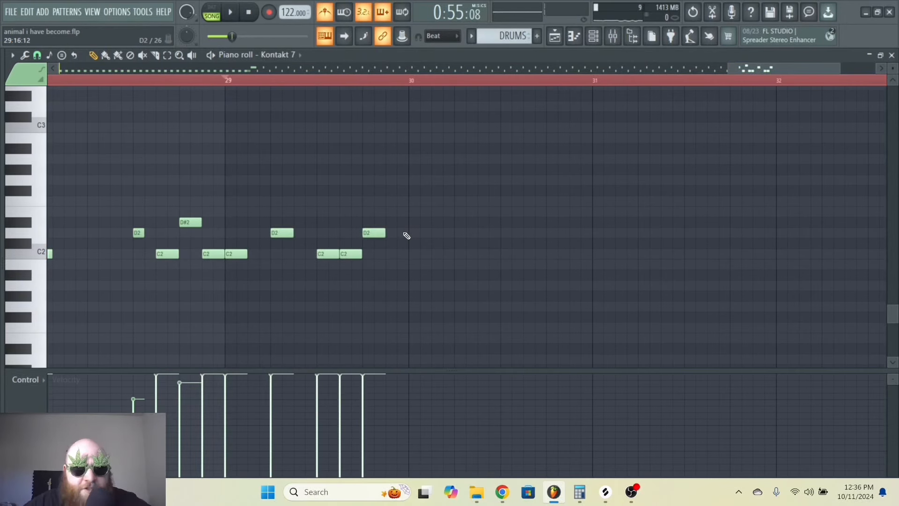
key(space)
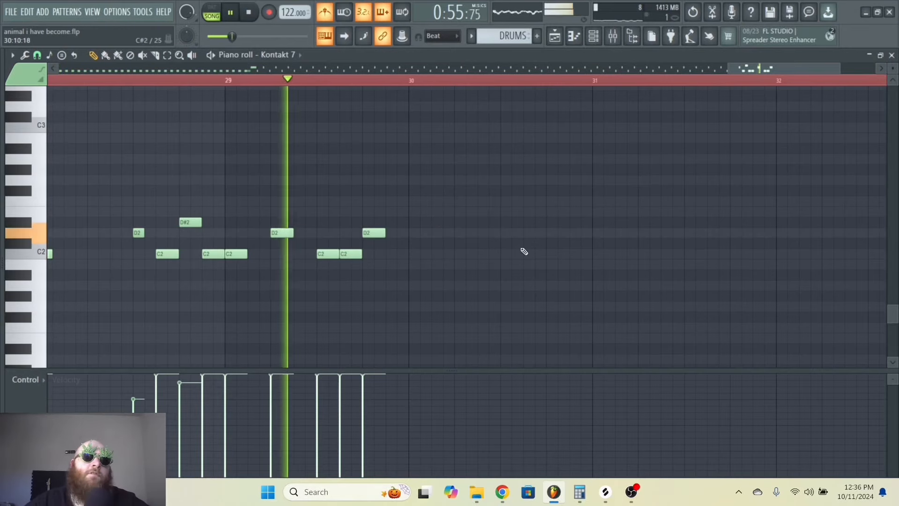
drag(480, 311, 244, 173)
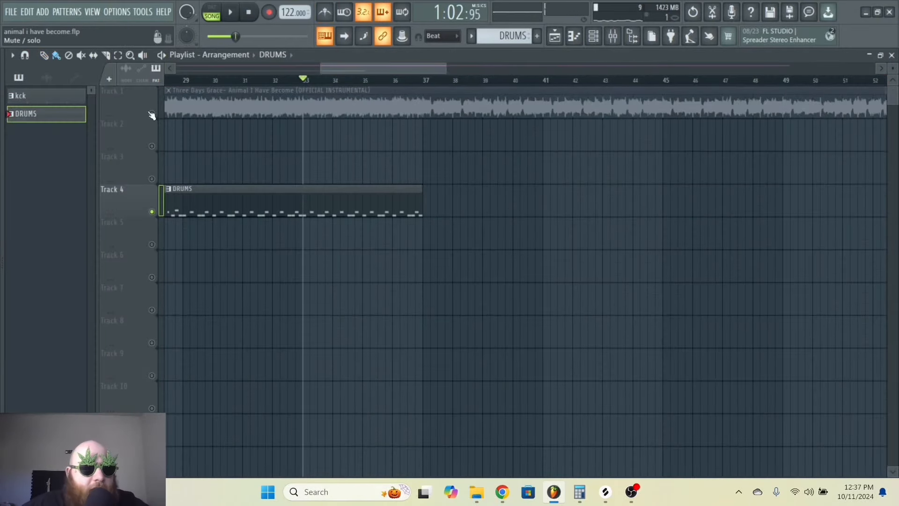
Mute the drums, unmute the instrumental and play it from the middle of bar 36 to hear the transition into bar 37.
click(152, 211)
click(373, 80)
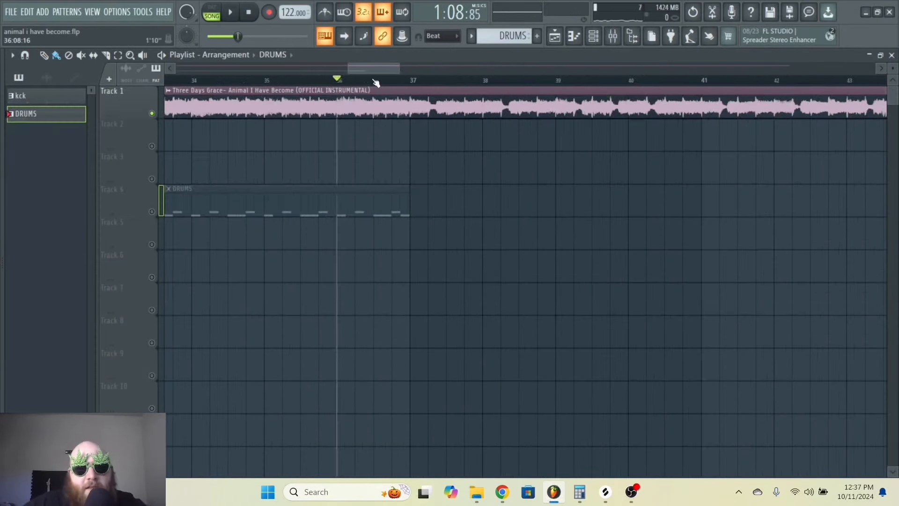
scroll(427, 103, up, 3)
key(space)
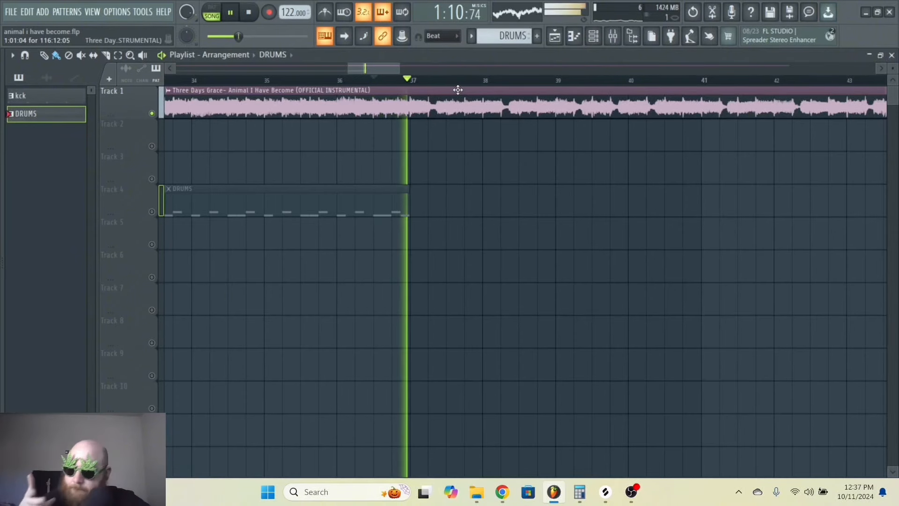
key(space)
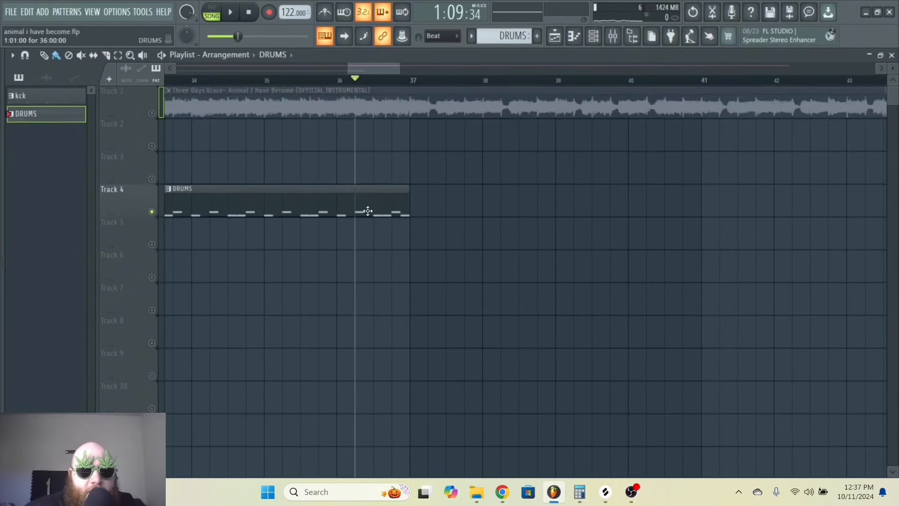
In bar 36 of the DRUMS pattern, raise the beat-3 D2 snare to D#2 and delete the three notes after it.
double_click(367, 210)
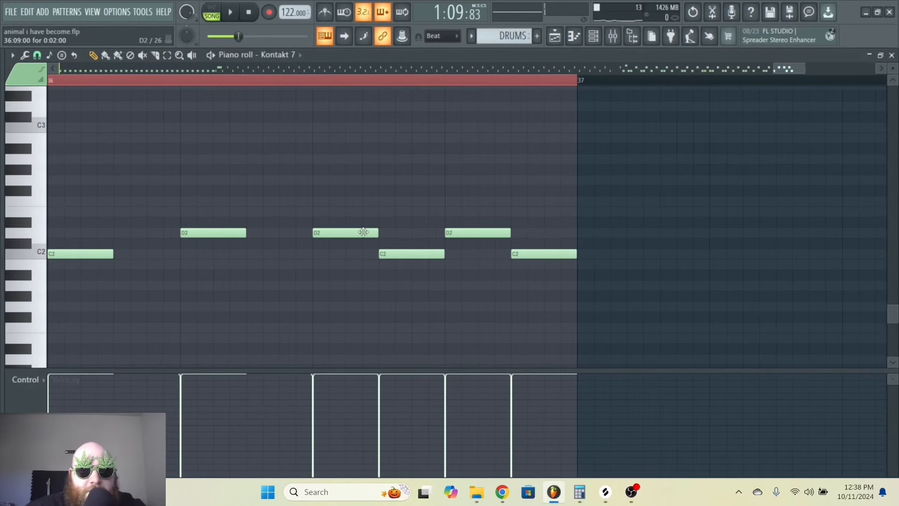
drag(364, 232, 366, 222)
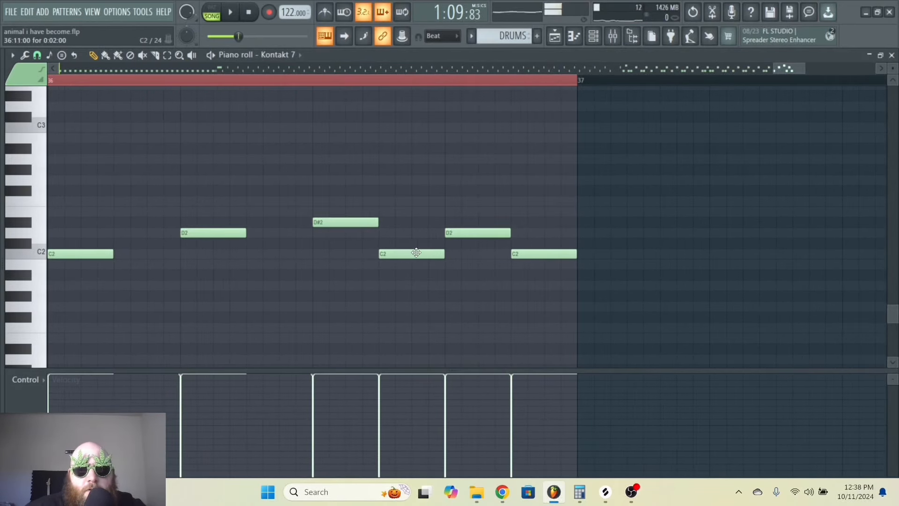
right_click(416, 253)
right_click(473, 233)
right_click(528, 255)
Set the piano roll snap to 1/6 beat and add C2 kicks two thirds into beat 3 and within beat 4 of bar 36.
click(12, 55)
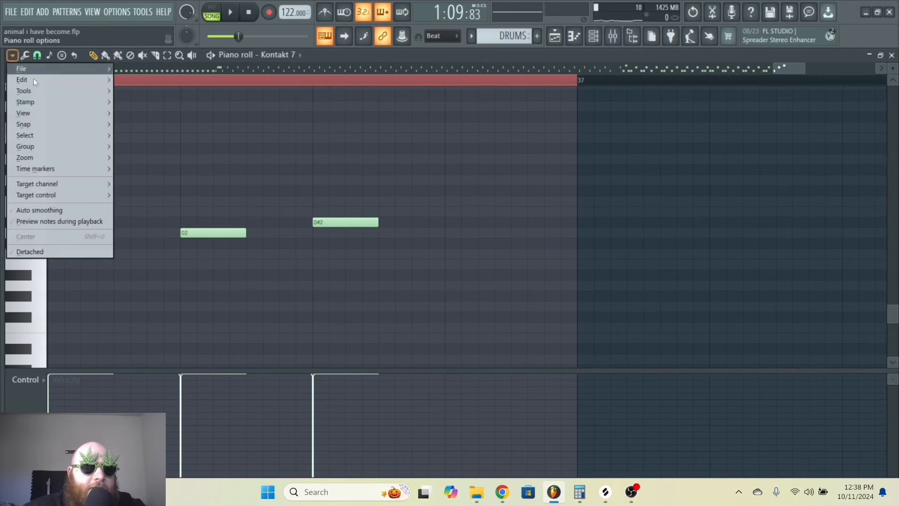
mouse_move(55, 125)
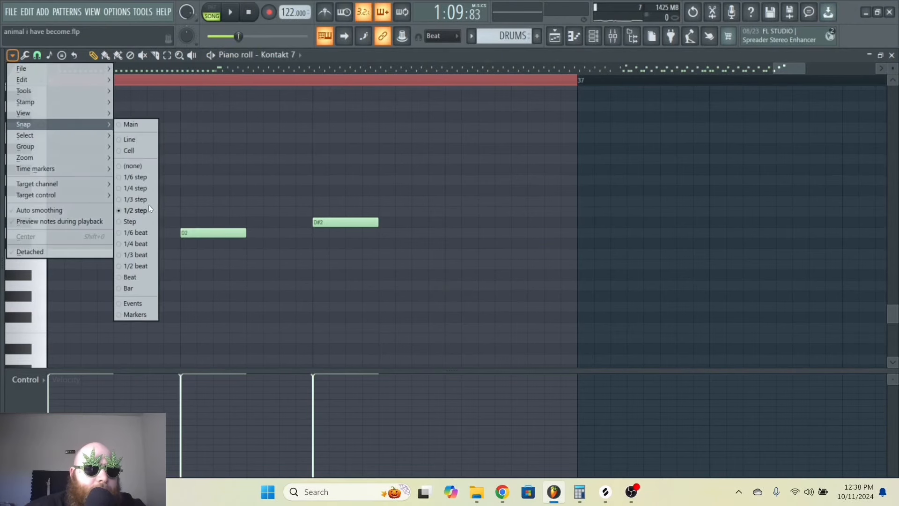
click(136, 233)
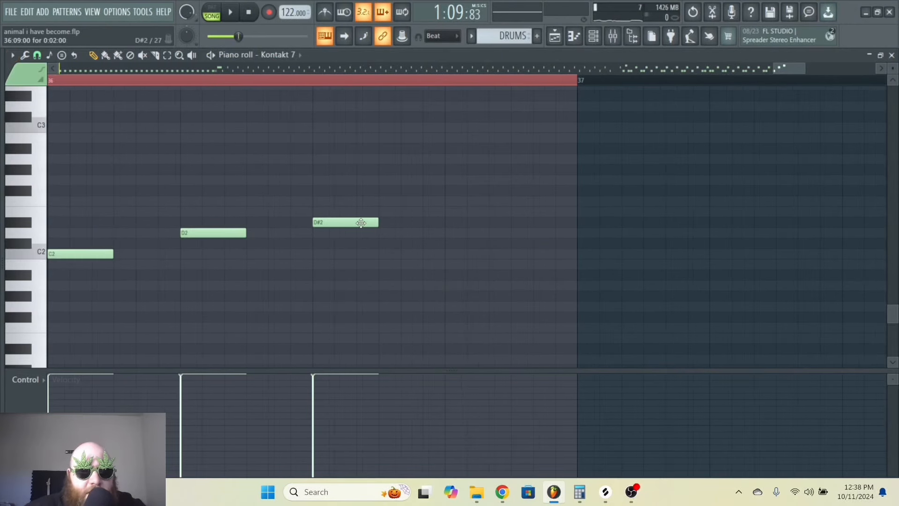
key(space)
click(405, 253)
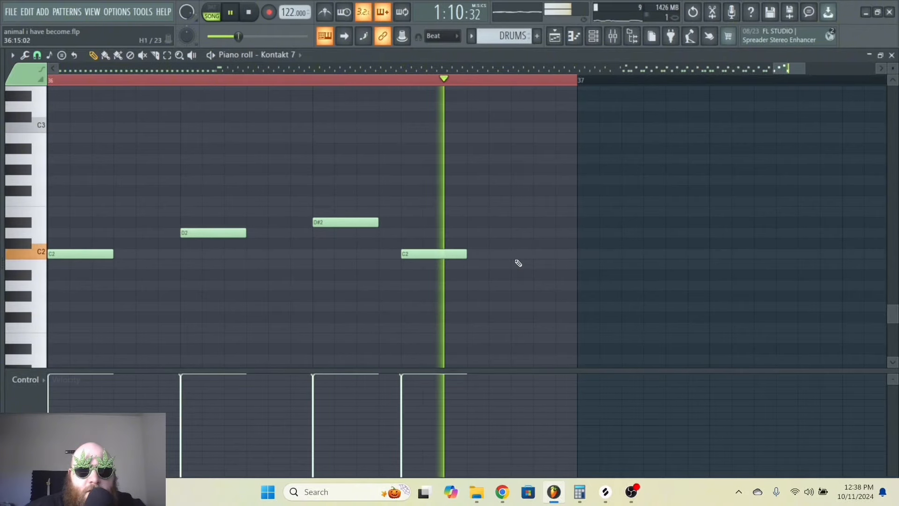
click(515, 253)
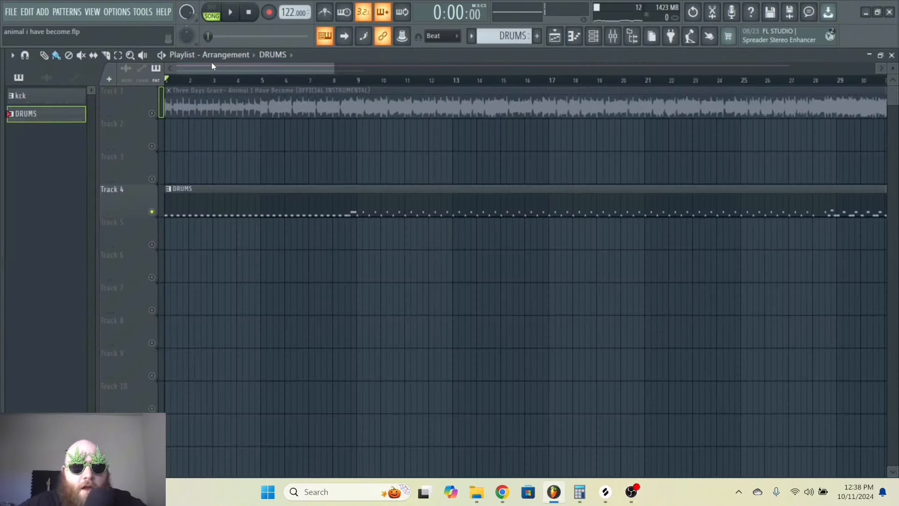
Play the arrangement from the beginning and review the opening section around bars 5 to 9.
drag(287, 69, 487, 69)
drag(547, 71, 296, 68)
key(space)
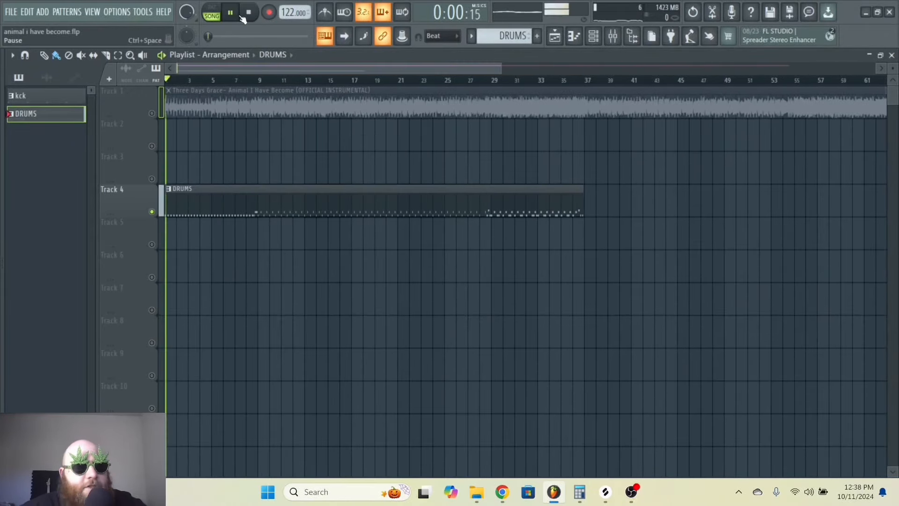
drag(500, 70, 340, 69)
key(space)
click(339, 83)
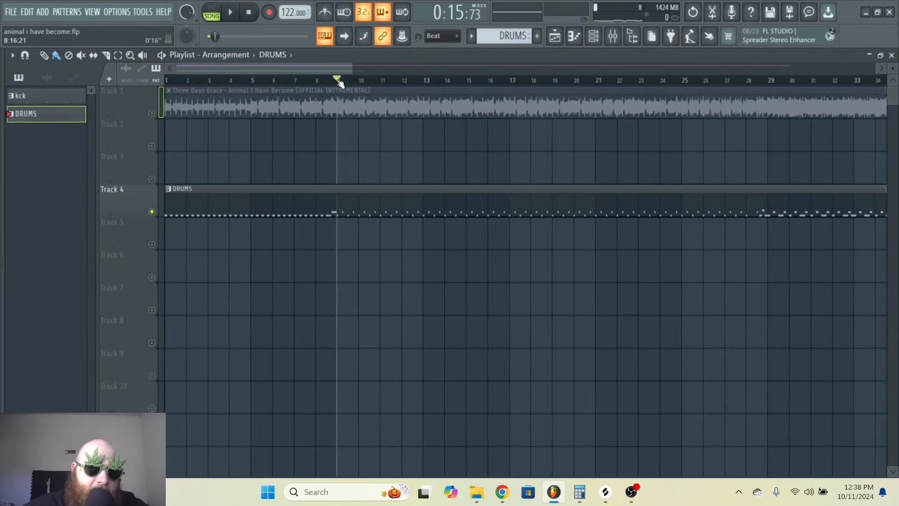
drag(351, 65, 279, 69)
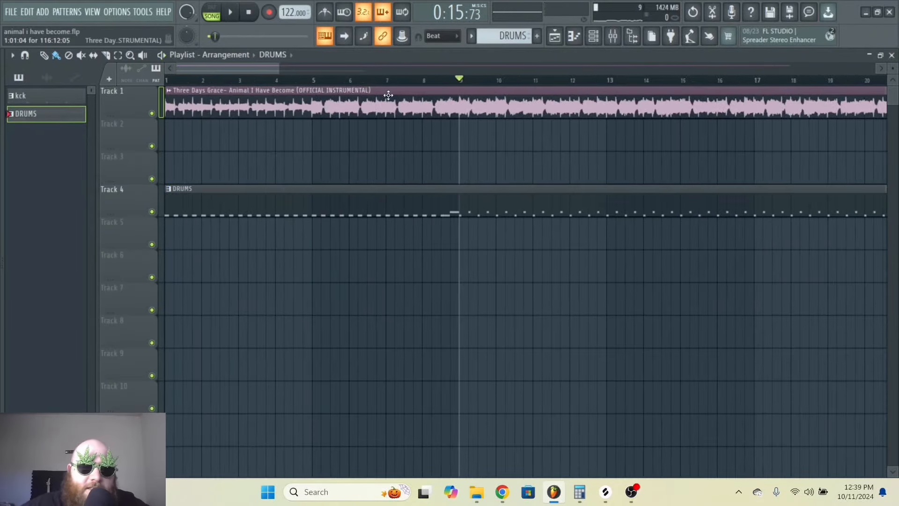
click(386, 82)
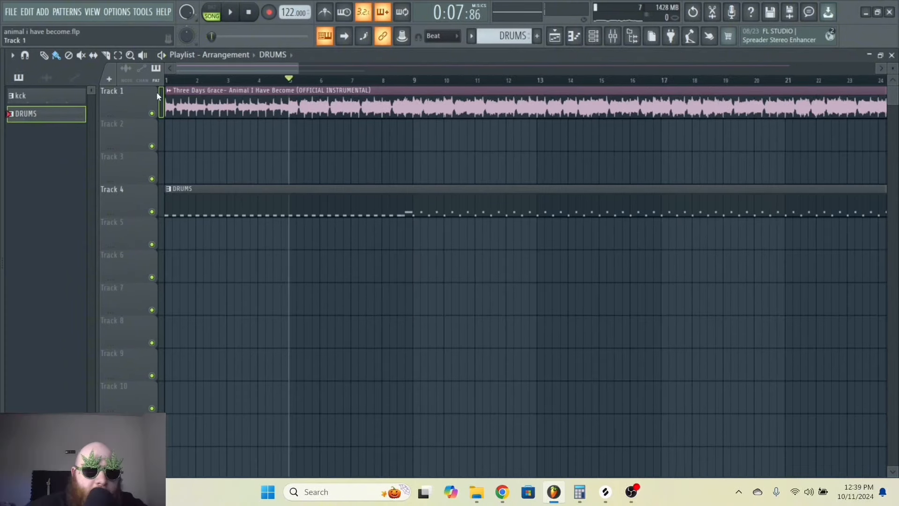
Mute the instrumental and add one-beat F3 notes on beats 1 and 2 of bar 5 in the DRUMS pattern, auditioning them.
click(153, 112)
double_click(297, 201)
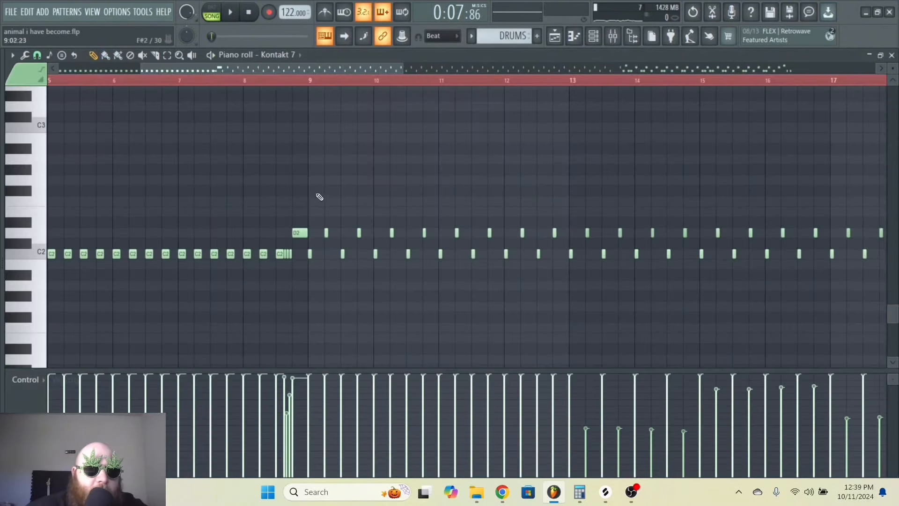
key(space)
key(space)
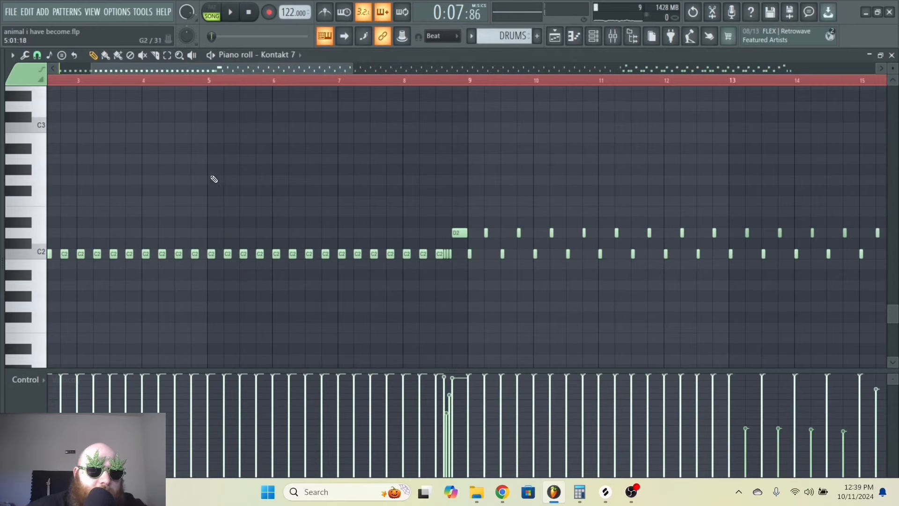
click(209, 160)
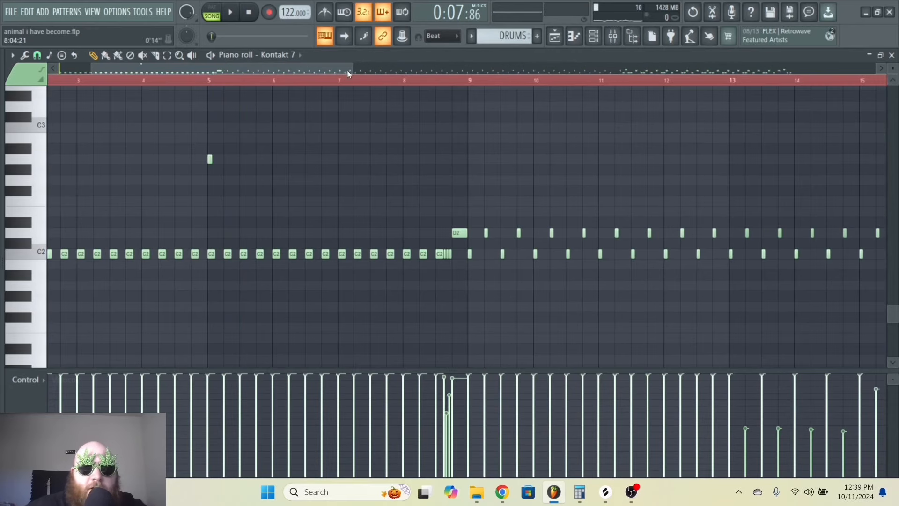
drag(351, 71, 217, 72)
drag(210, 71, 241, 73)
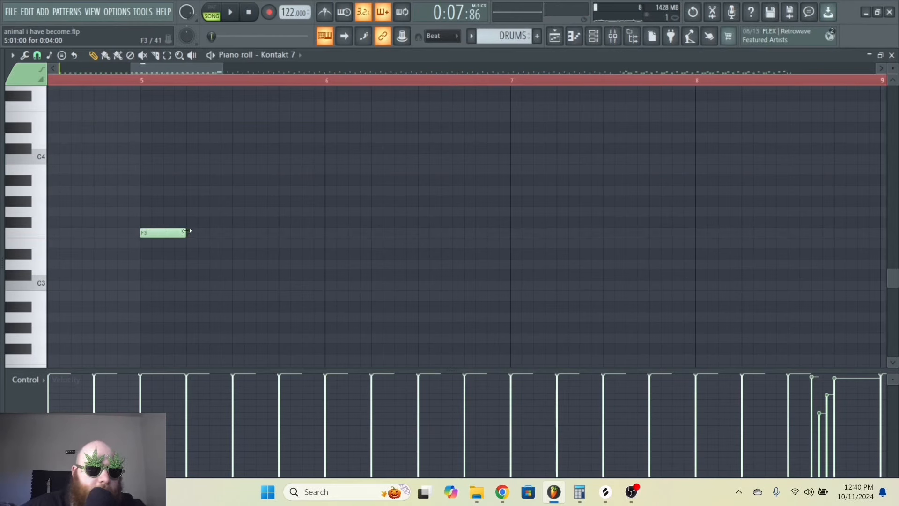
click(189, 232)
key(space)
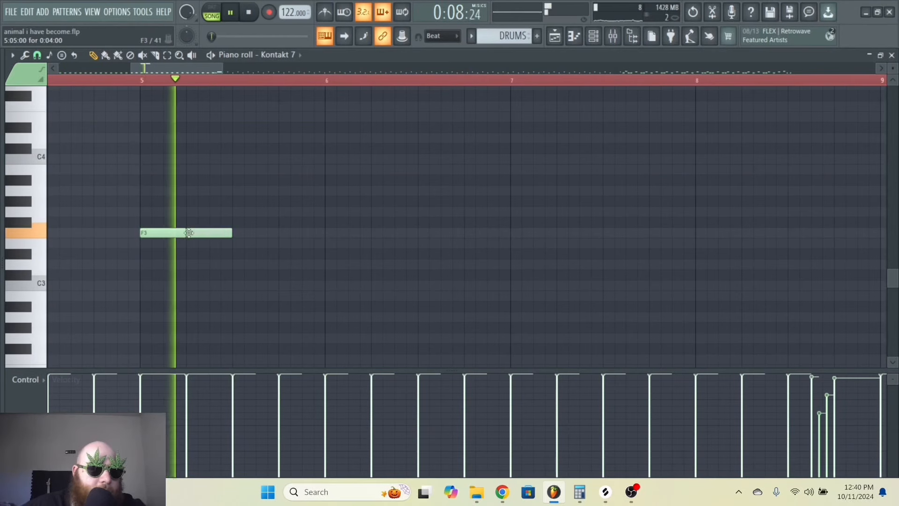
key(space)
Turn the two F3 notes into four half-beat F3 notes filling beats 1 and 2 of bar 5, and audition them.
drag(271, 218, 185, 247)
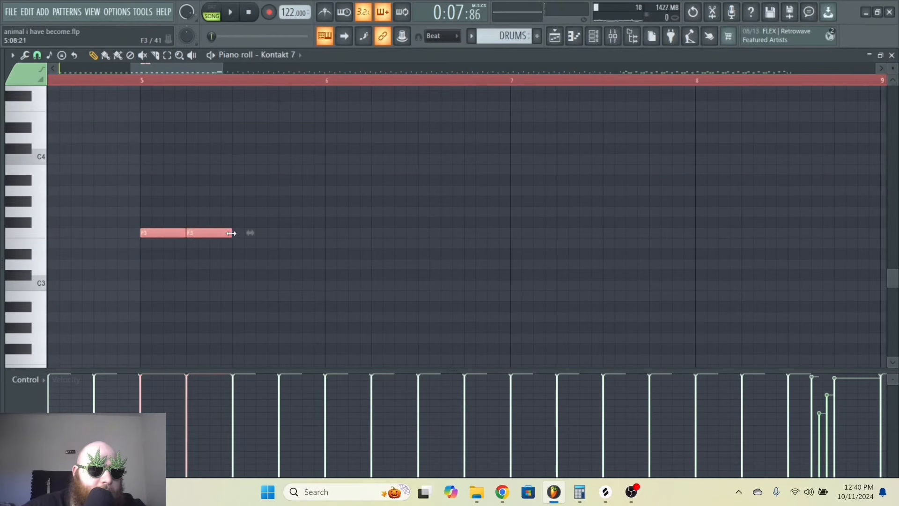
click(226, 202)
right_click(226, 201)
drag(238, 259, 132, 218)
drag(195, 234, 220, 230)
key(space)
click(283, 253)
key(space)
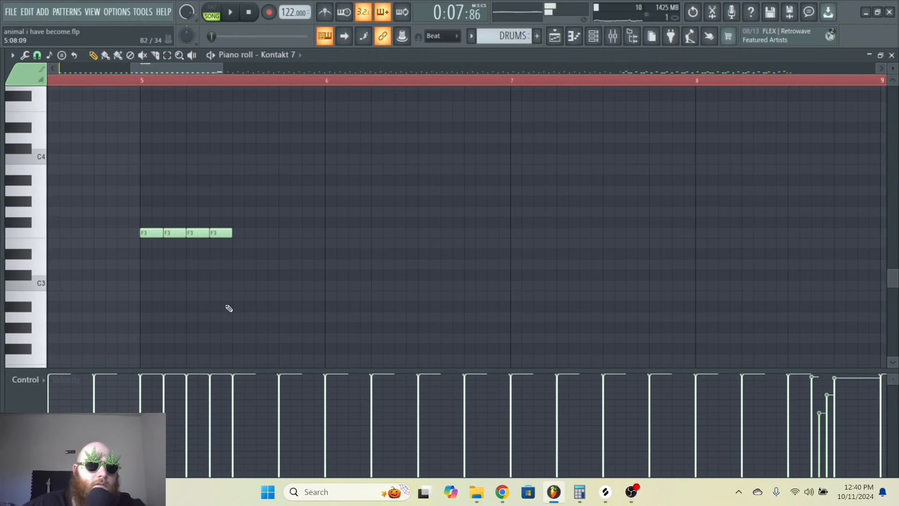
Lower the velocities of the second and fourth F3 notes in bar 5, and reduce the first and third slightly.
drag(135, 238, 214, 377)
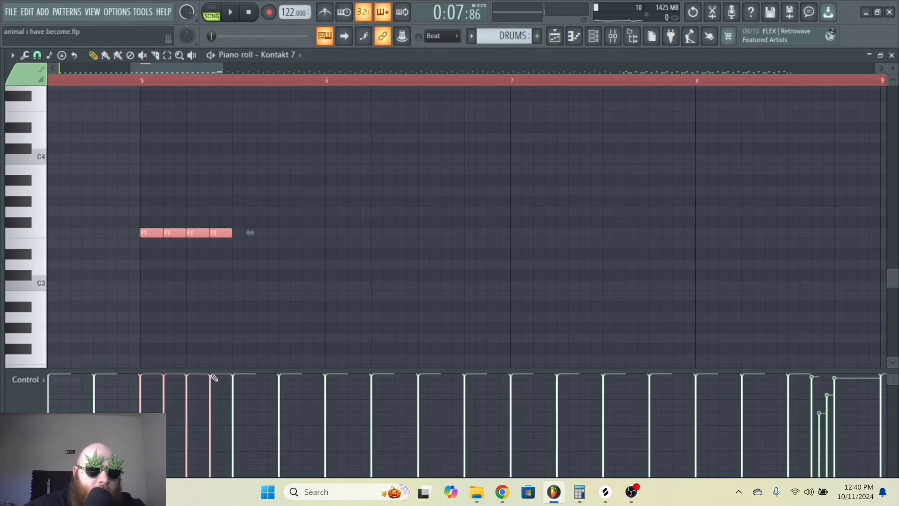
click(166, 390)
key(space)
click(211, 389)
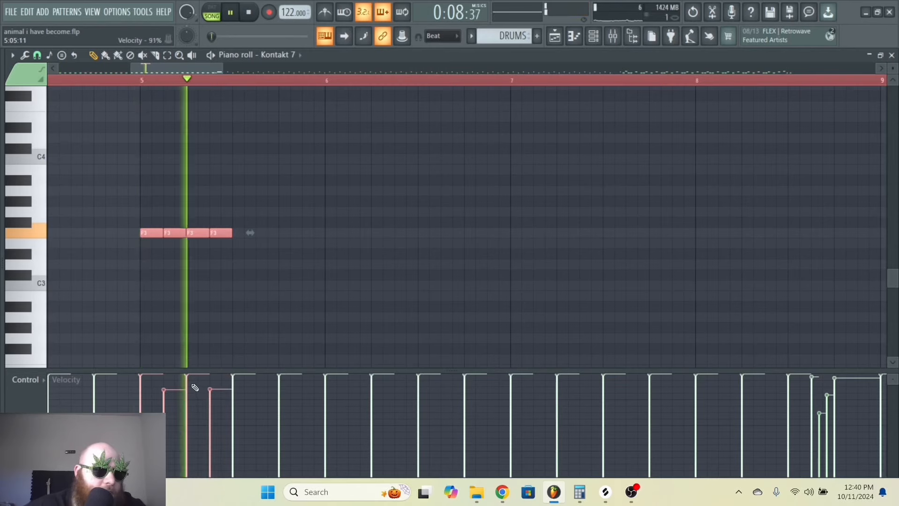
click(189, 381)
key(space)
click(146, 378)
key(space)
Lower the third F3 note's velocity to about 87% and fine-tune the second and fourth slightly below it while auditioning.
click(169, 402)
key(space)
key(space)
click(191, 386)
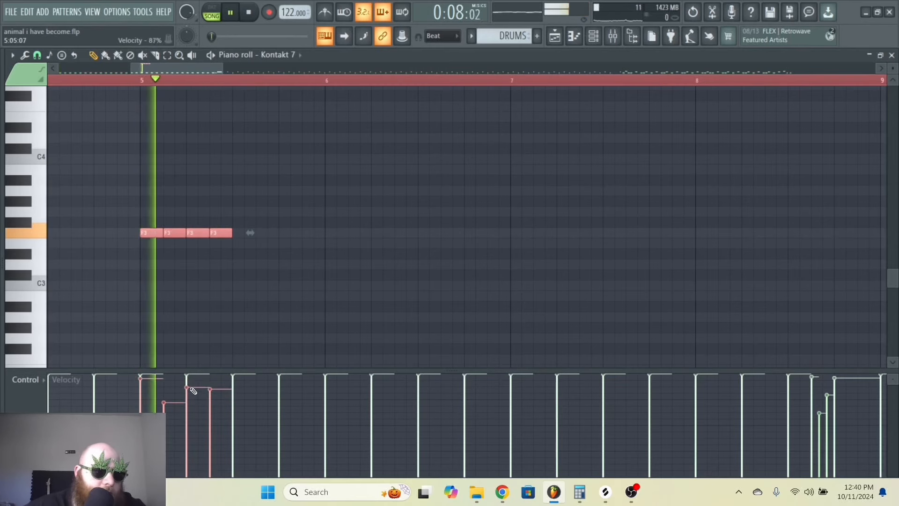
click(212, 390)
key(space)
key(space)
click(173, 392)
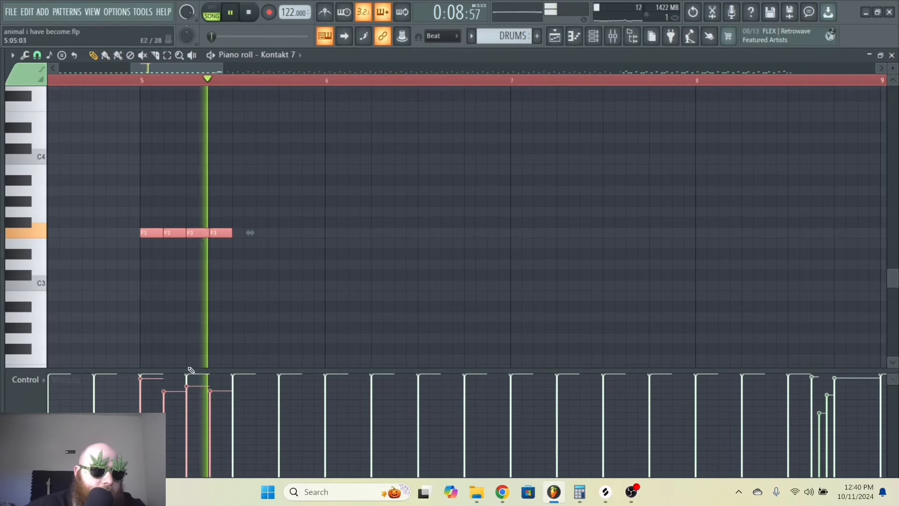
key(space)
Duplicate the F3 pattern across the rest of bar 5 and all of bar 6, and play it back.
click(260, 264)
drag(272, 252, 123, 209)
drag(202, 235, 295, 243)
click(321, 275)
drag(370, 249, 114, 195)
drag(223, 236, 407, 244)
key(space)
click(407, 275)
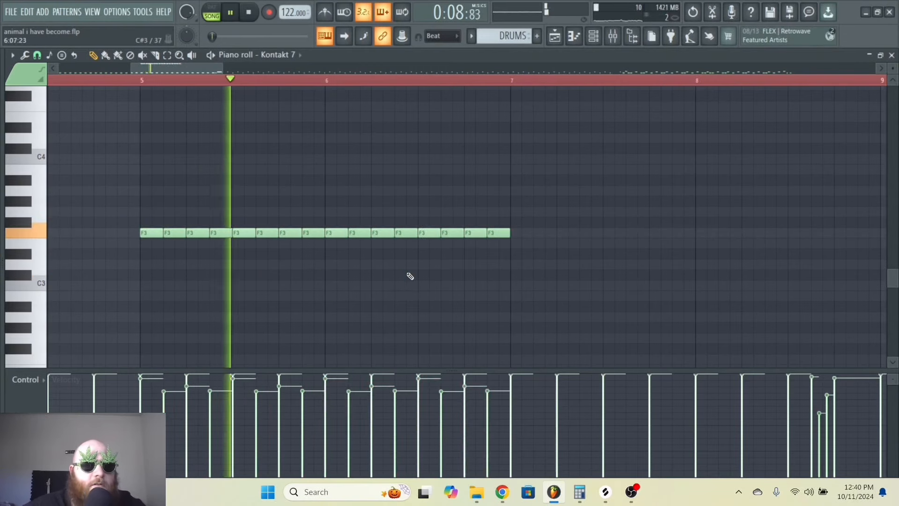
Unmute the drums track, mute the instrumental, and play the DRUMS pattern from the second half of bar 8.
key(F5)
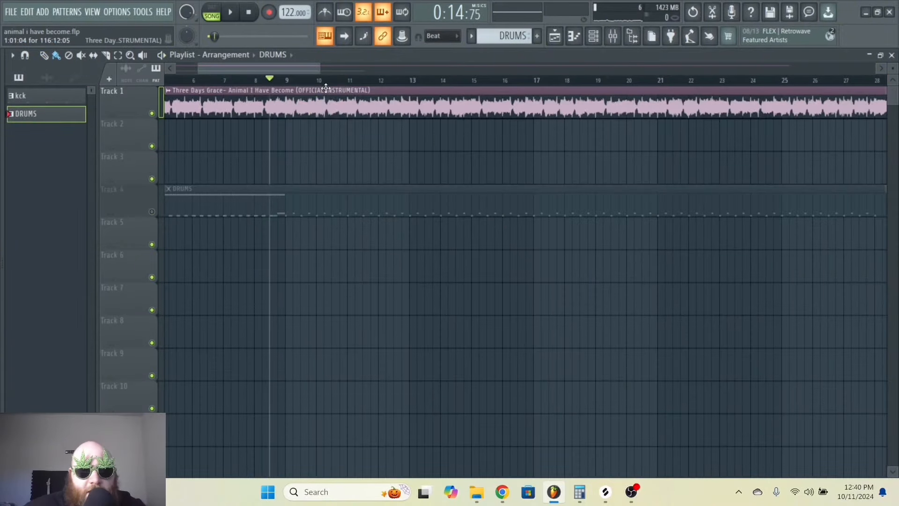
click(152, 211)
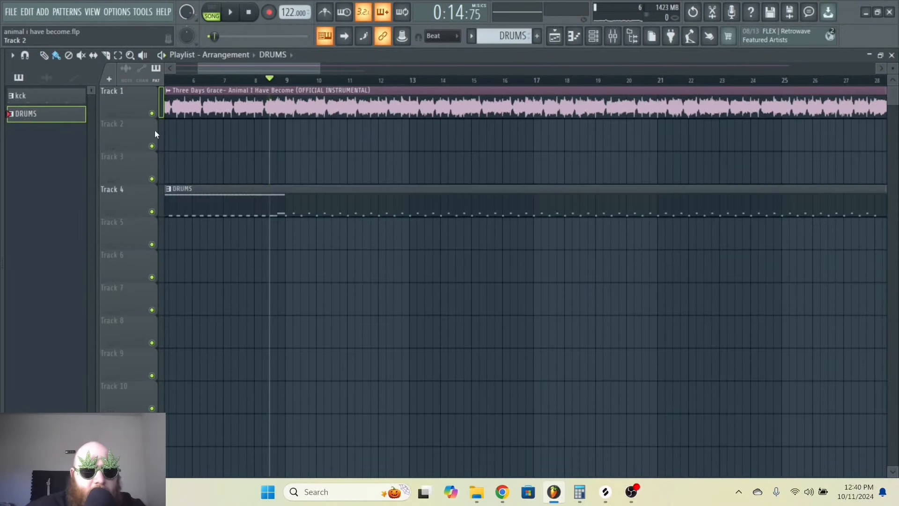
click(152, 113)
double_click(254, 191)
drag(301, 69, 264, 71)
key(space)
key(space)
drag(319, 69, 281, 67)
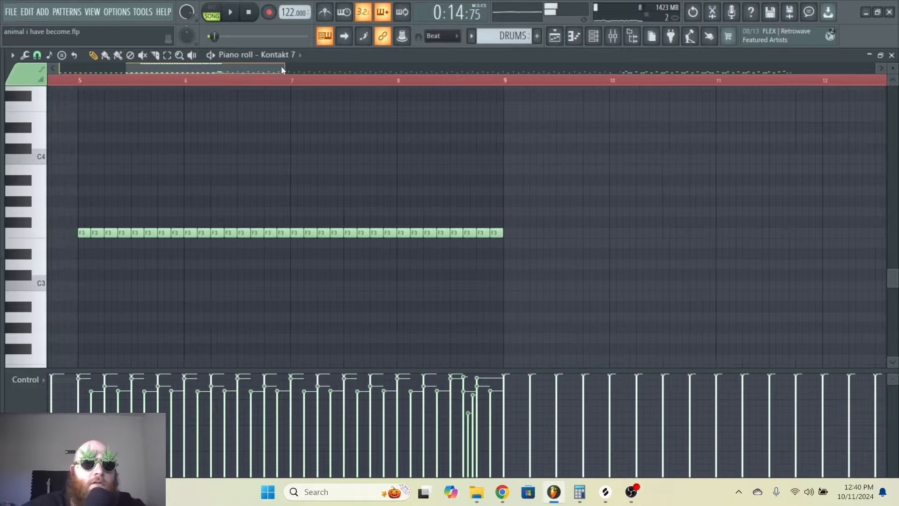
Add a half-beat note on beat 3 of bar 8, set its pitch to G#3, and audition it.
click(239, 169)
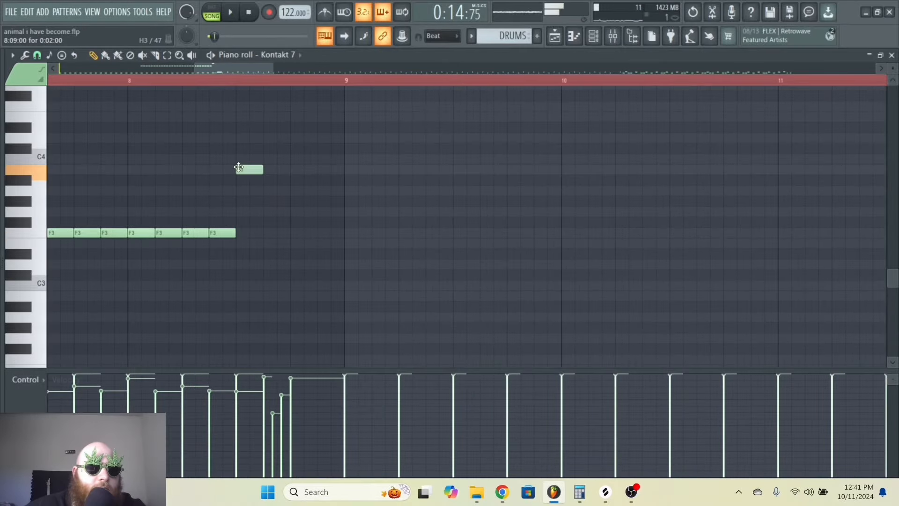
key(space)
key(space)
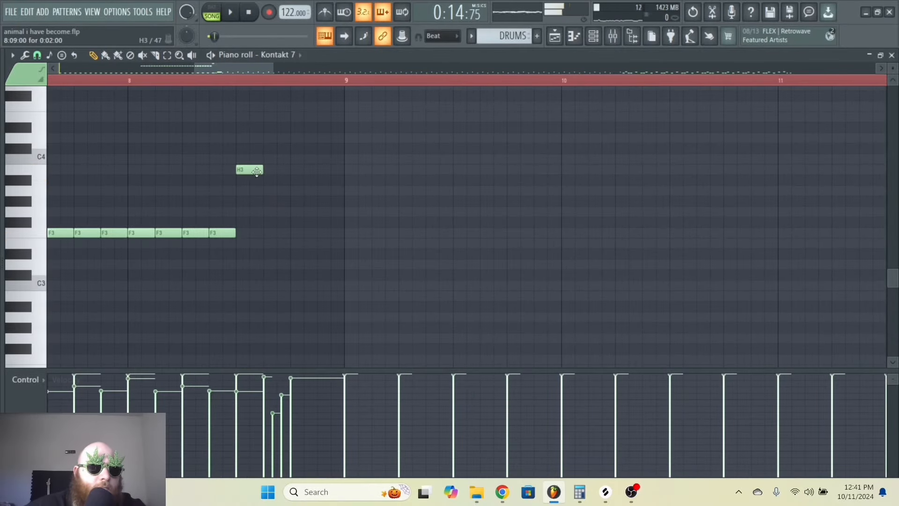
drag(257, 172, 250, 206)
key(space)
key(space)
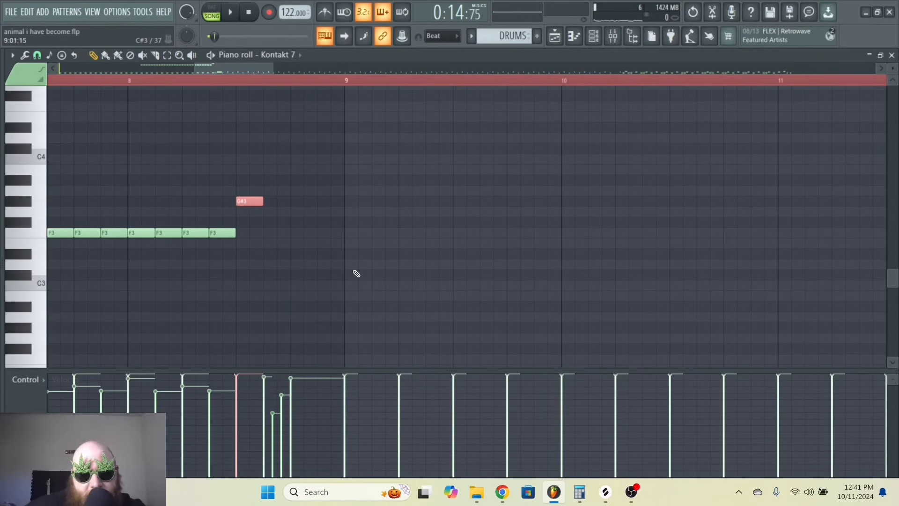
key(space)
key(space)
Stack E4 and F#5 notes on beat 4 of bar 8, each one beat long, and play them back.
drag(292, 202, 292, 218)
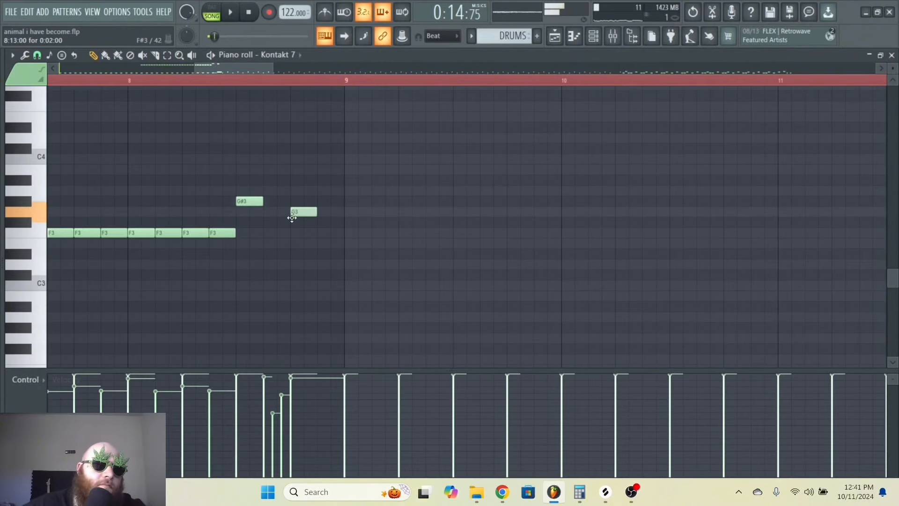
drag(295, 157, 295, 117)
scroll(307, 161, up, 3)
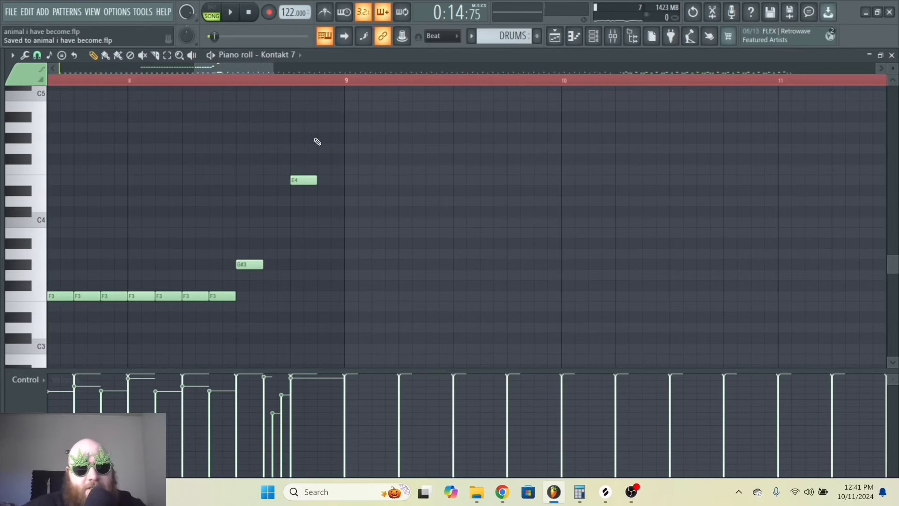
click(293, 169)
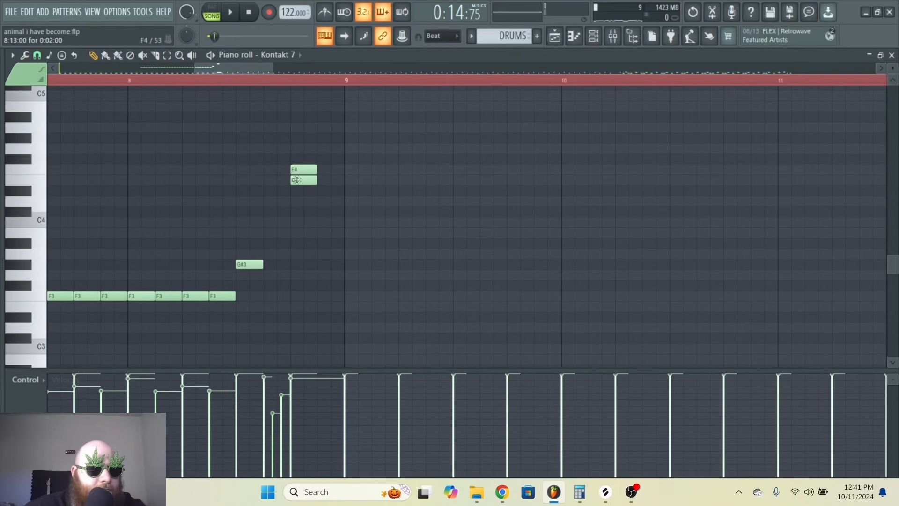
drag(305, 169, 302, 121)
key(space)
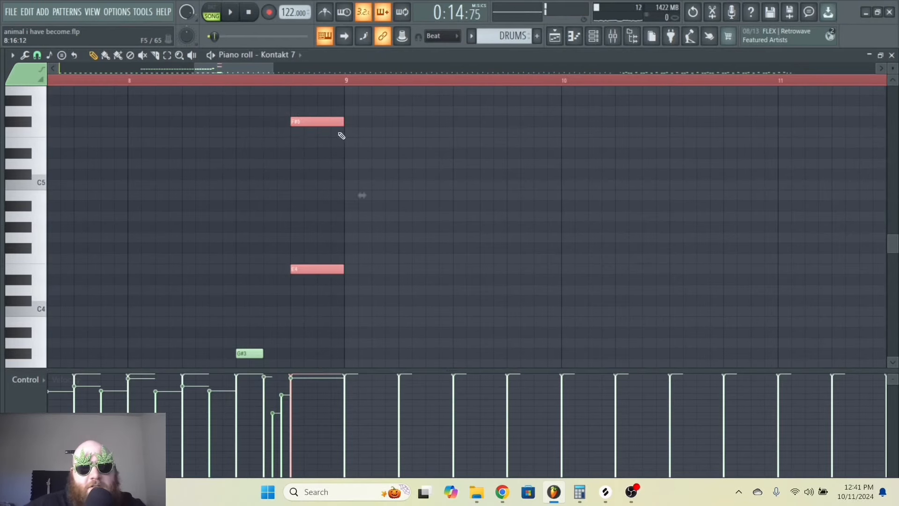
click(413, 311)
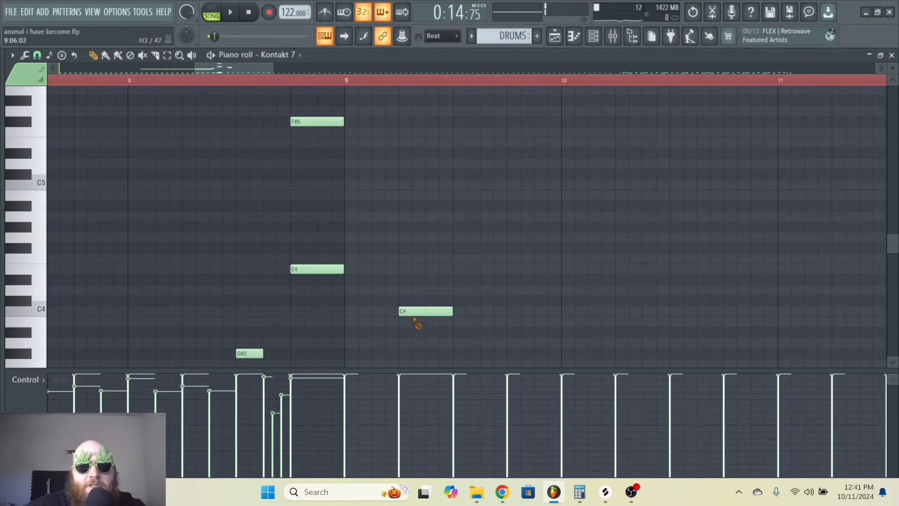
right_click(415, 313)
key(space)
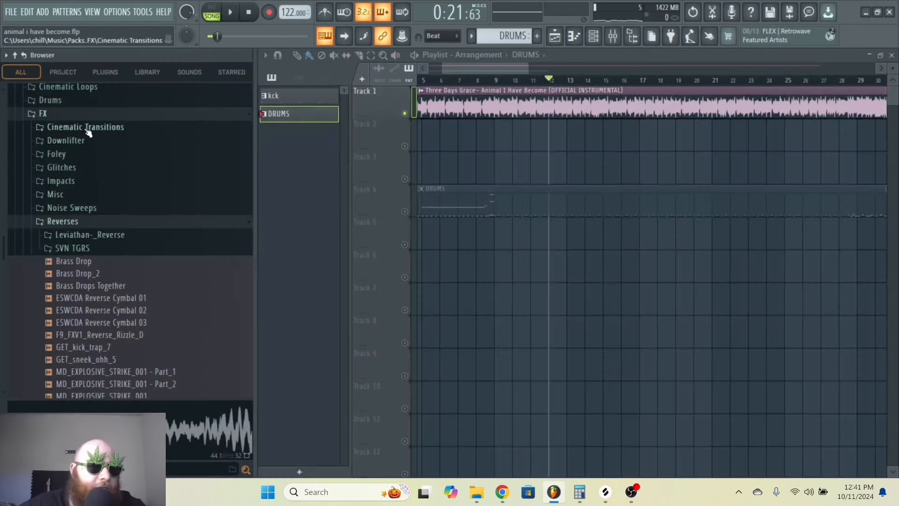
Find the PHS1_cymbals sample folder and place PHS1_china_4x4 on track 2 and PHS1_crash_4x4 on track 3 at bar 14.
scroll(136, 352, down, 15)
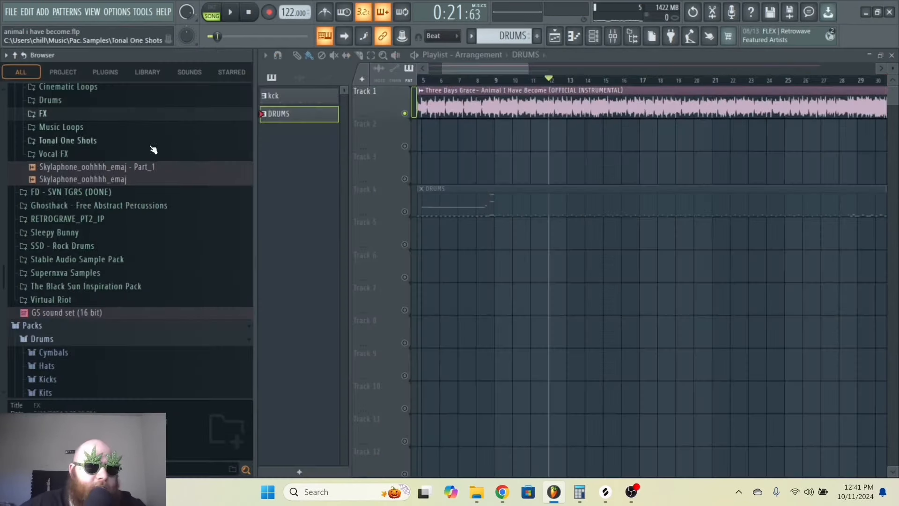
scroll(138, 349, up, 6)
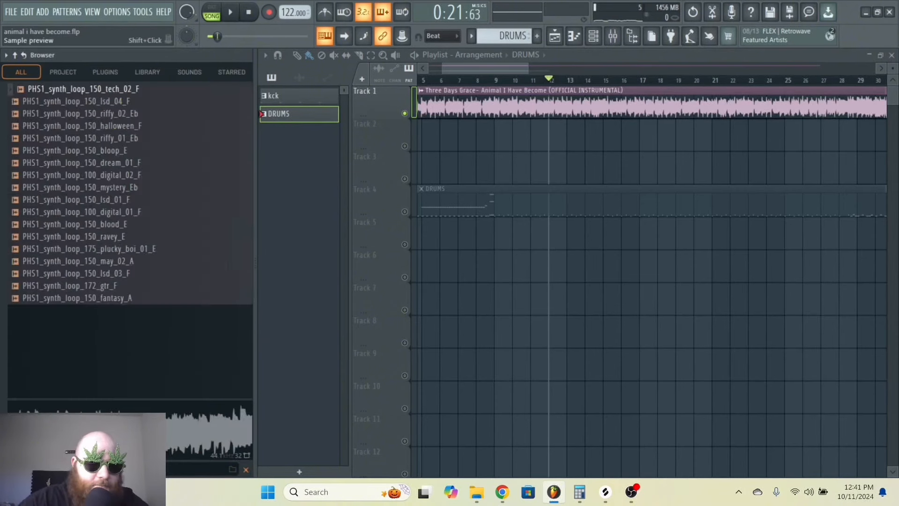
scroll(182, 343, up, 10)
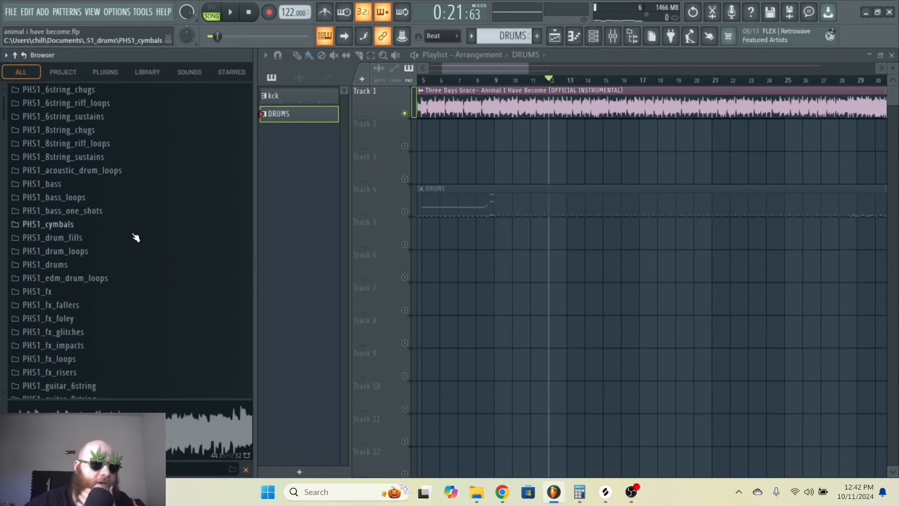
click(119, 265)
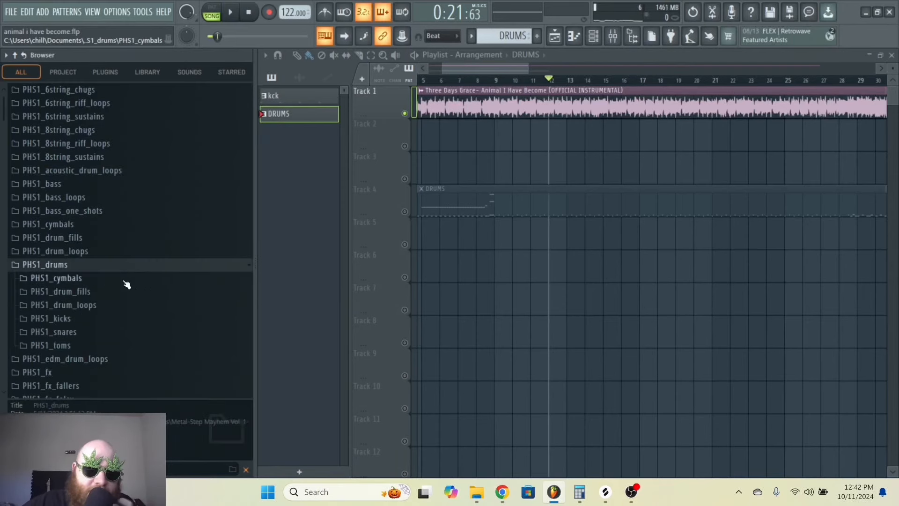
click(127, 281)
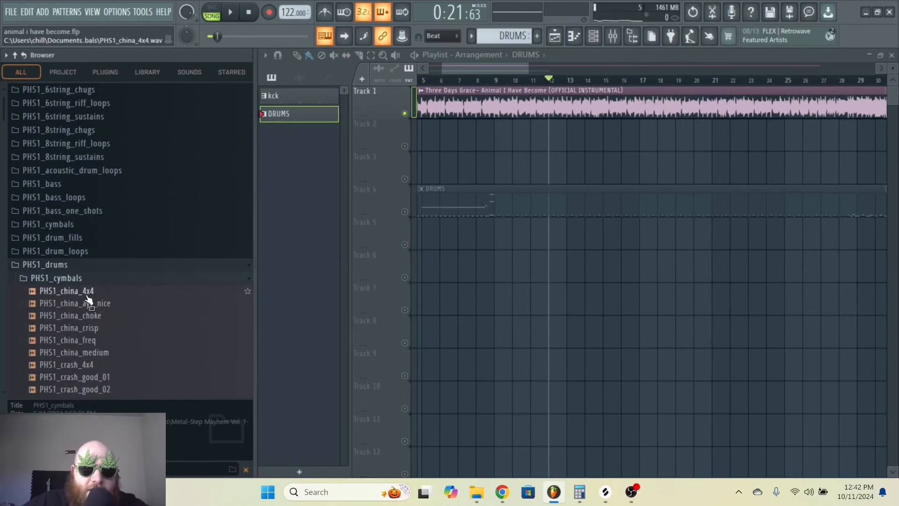
drag(88, 298, 591, 137)
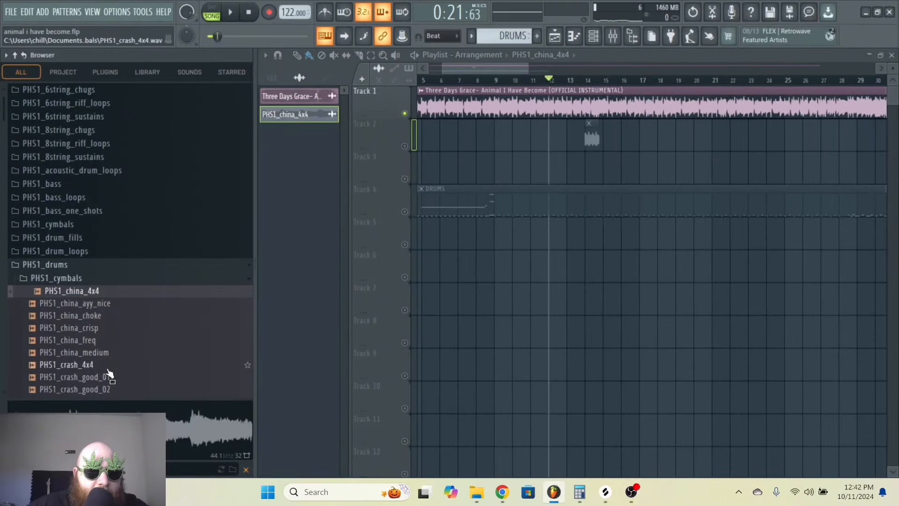
drag(106, 366, 429, 170)
Fit the PHS1_crash_4x4 and PHS1_china_4x4 clips to the project tempo, using each sample's estimated BPM.
double_click(429, 171)
right_click(298, 235)
click(327, 254)
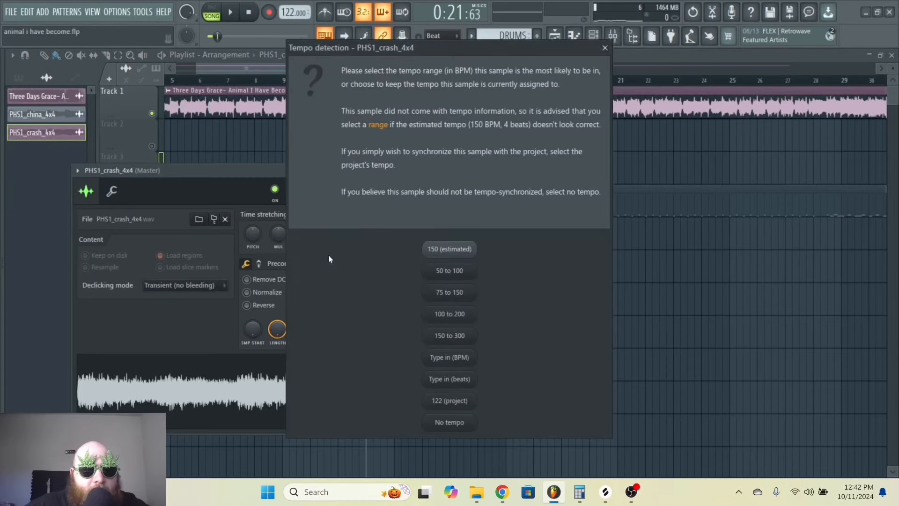
click(450, 252)
double_click(432, 139)
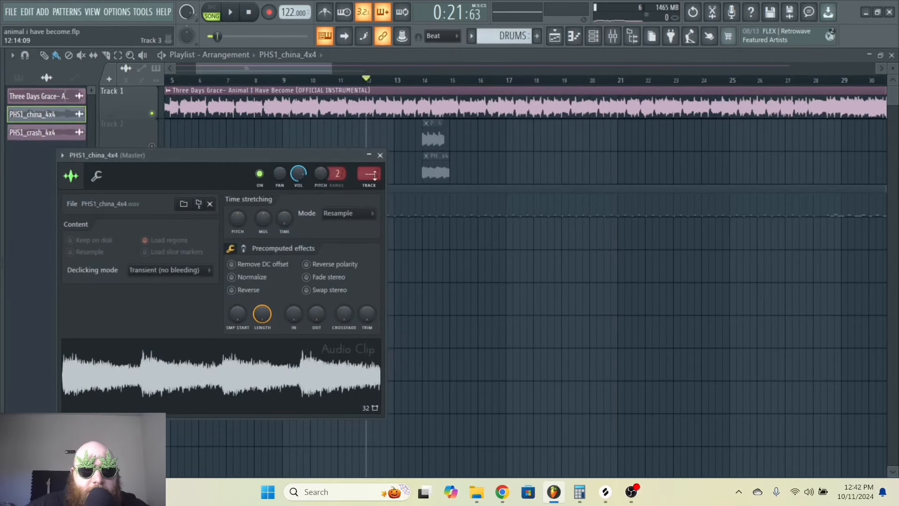
right_click(287, 218)
click(315, 238)
click(467, 252)
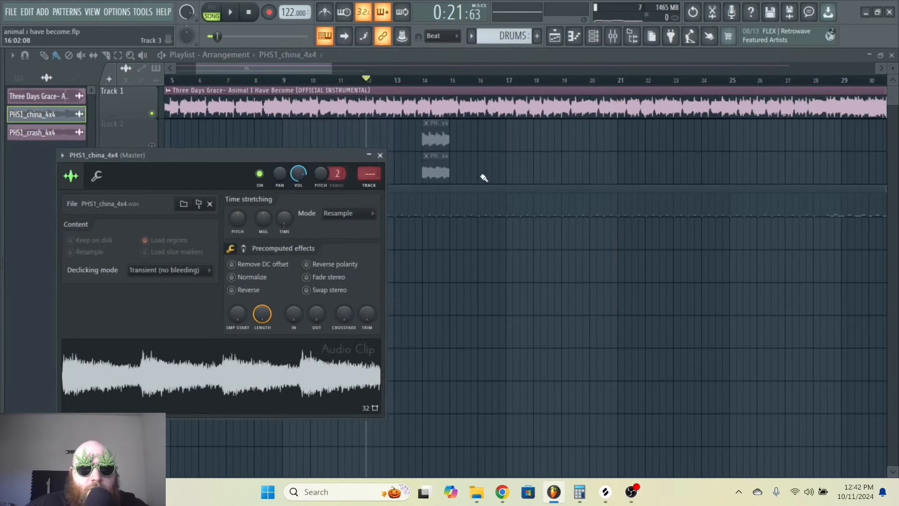
Move the china and crash clips to the start of bar 9, mute the instrumental, and play the section.
key(super)
right_click(683, 144)
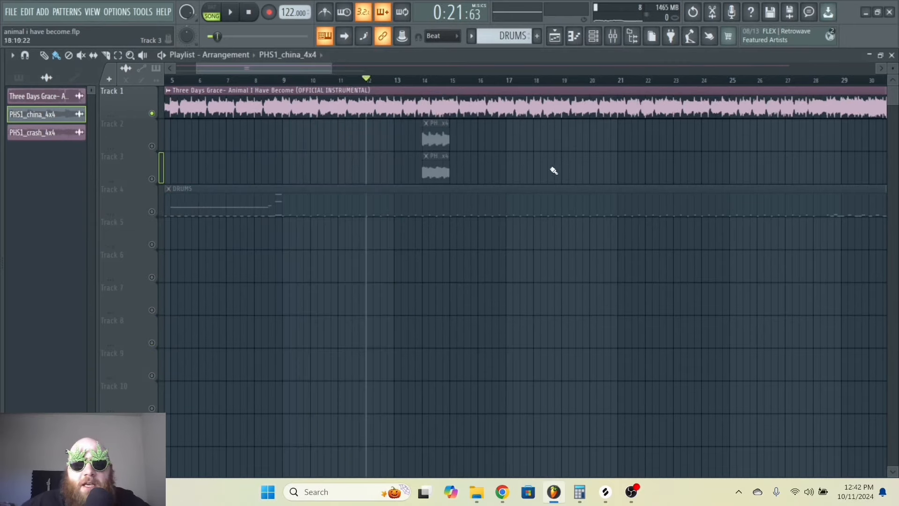
drag(483, 174, 298, 145)
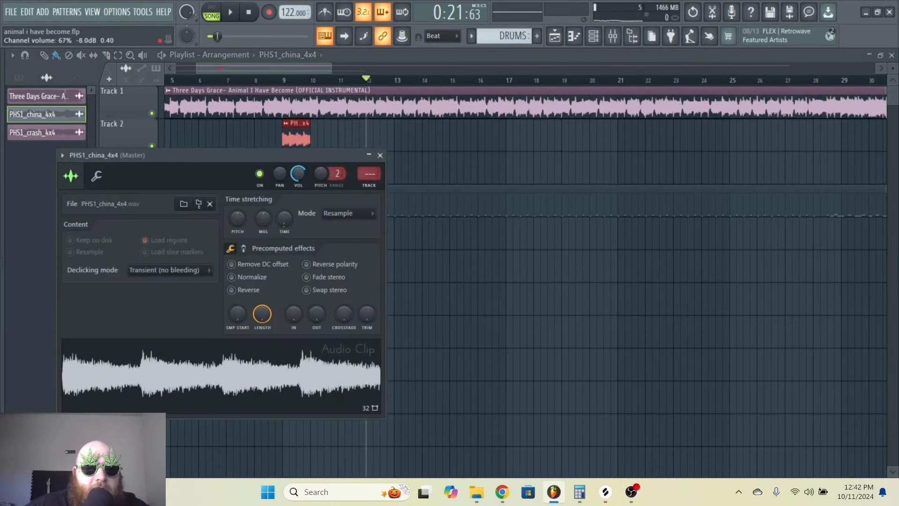
right_click(297, 174)
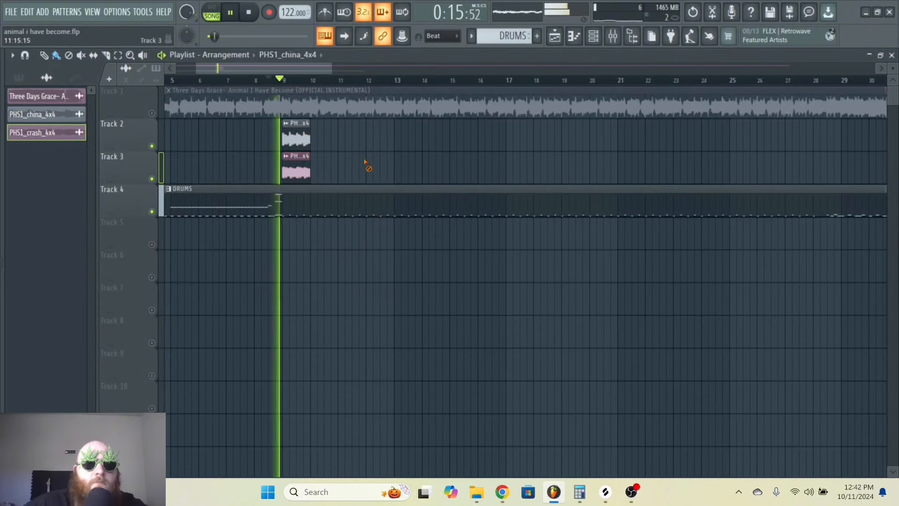
Duplicate the china and crash clips together so they repeat every bar from bar 9 through bar 16.
drag(335, 121, 277, 183)
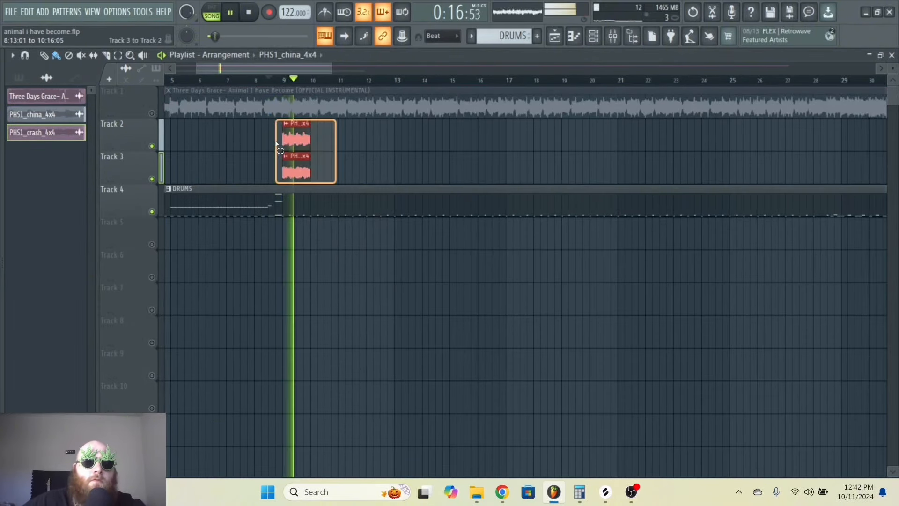
key(ctrl+b)
key(ctrl+b)
key(ctrl+b)
key(ctrl+b)
key(ctrl+b)
key(ctrl+b)
key(ctrl+b)
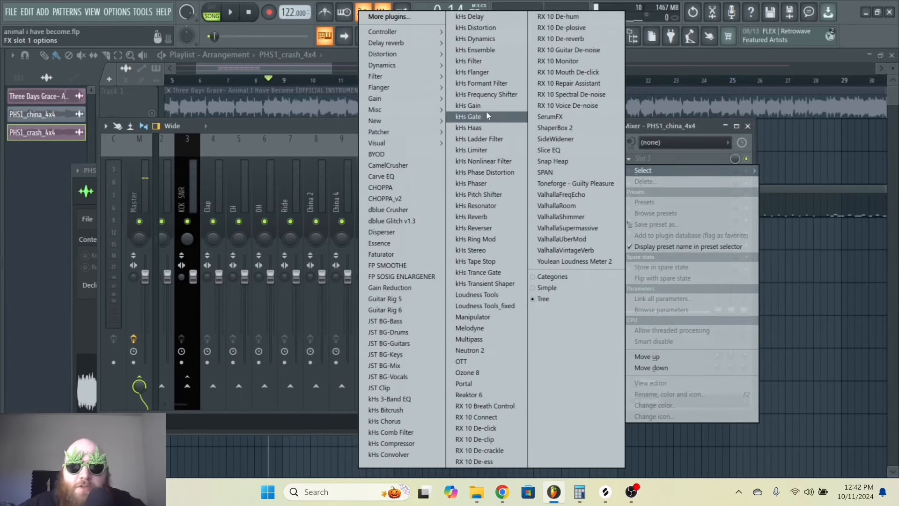
Add kHs Filter to the PHS1_china_4x4 mixer track as a high-pass with 1.05 kHz cutoff and slope 6, and play it back.
click(487, 61)
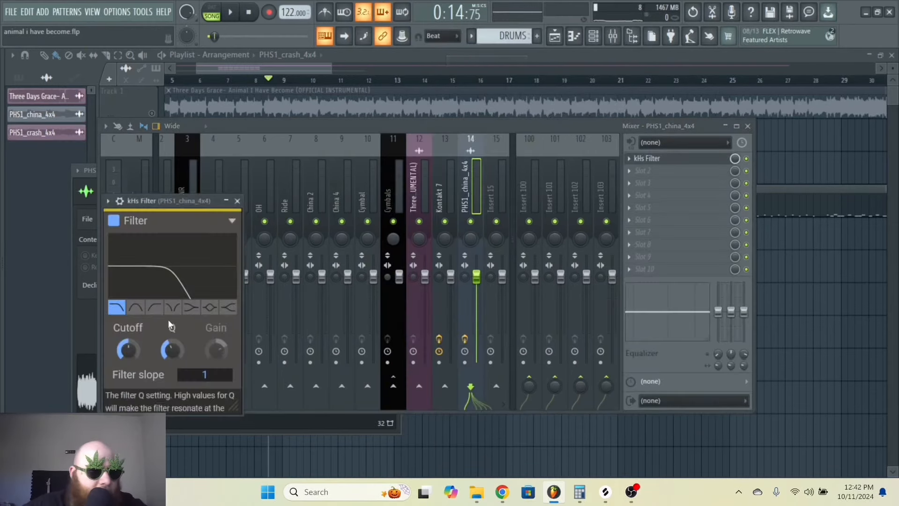
click(155, 307)
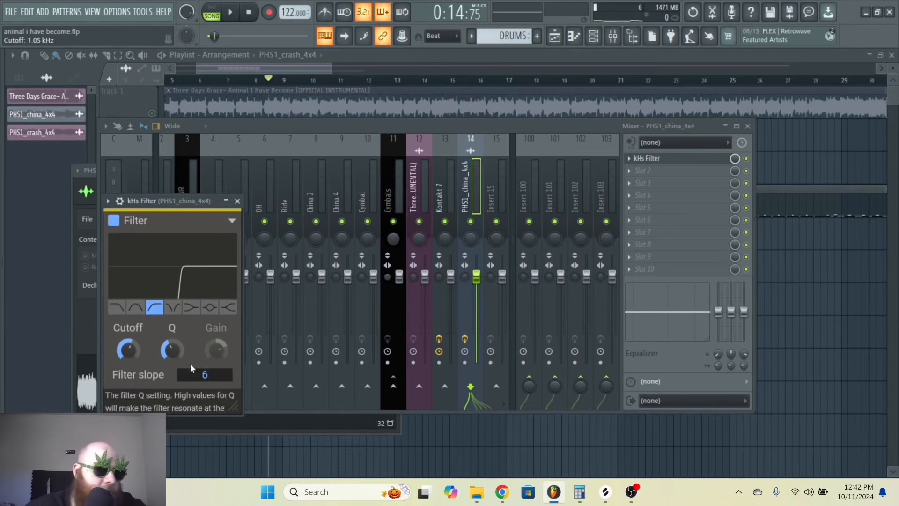
drag(167, 203, 188, 197)
key(space)
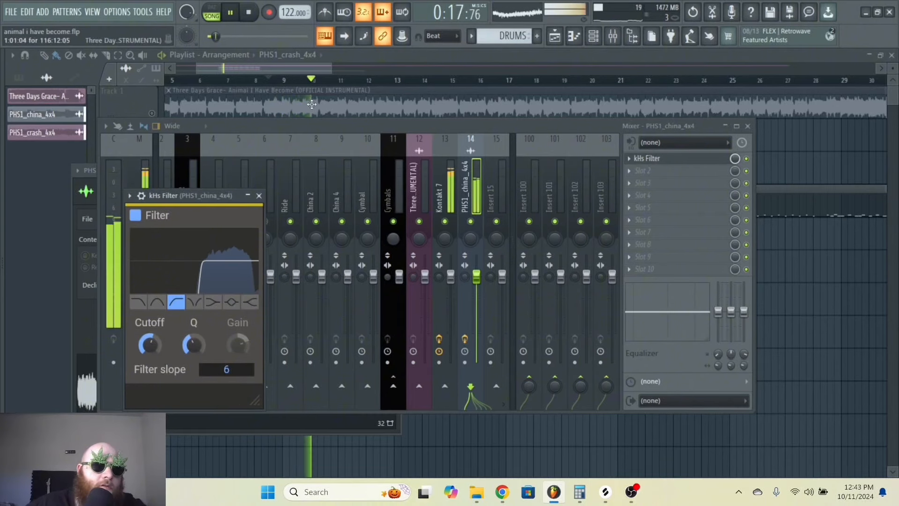
Set the time-stretching mode of both the PHS1_china_4x4 and PHS1_crash_4x4 clips to Stretch.
click(345, 247)
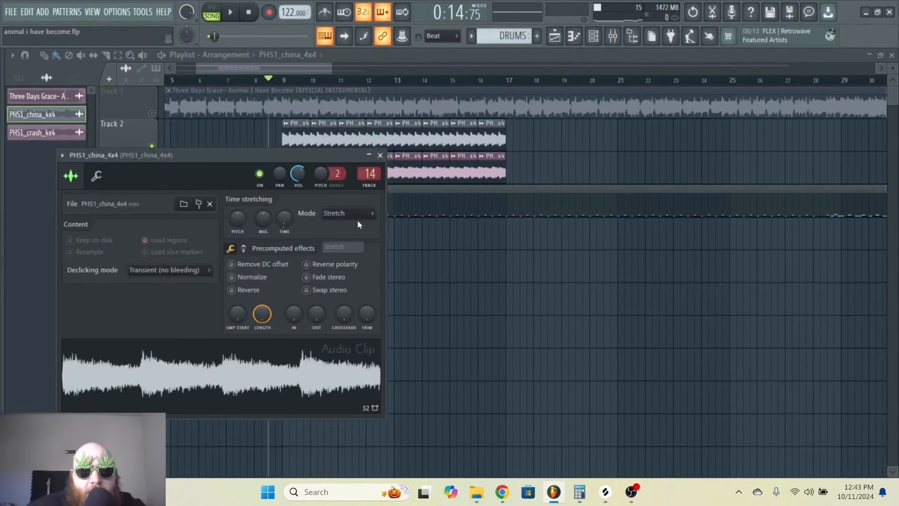
click(379, 155)
double_click(300, 170)
click(363, 228)
click(370, 261)
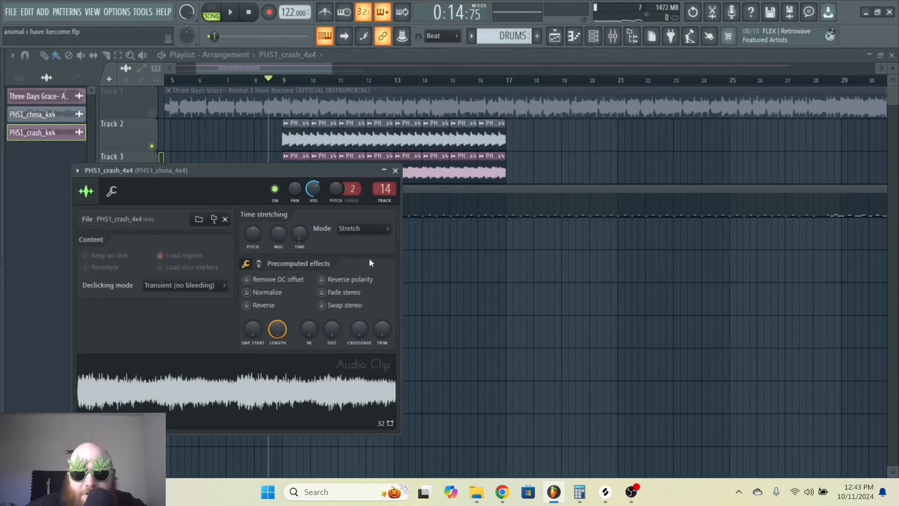
Lower the high-pass filter's slope to 1 during playback, and compare the cymbals with the Kontakt 7 mixer track.
key(space)
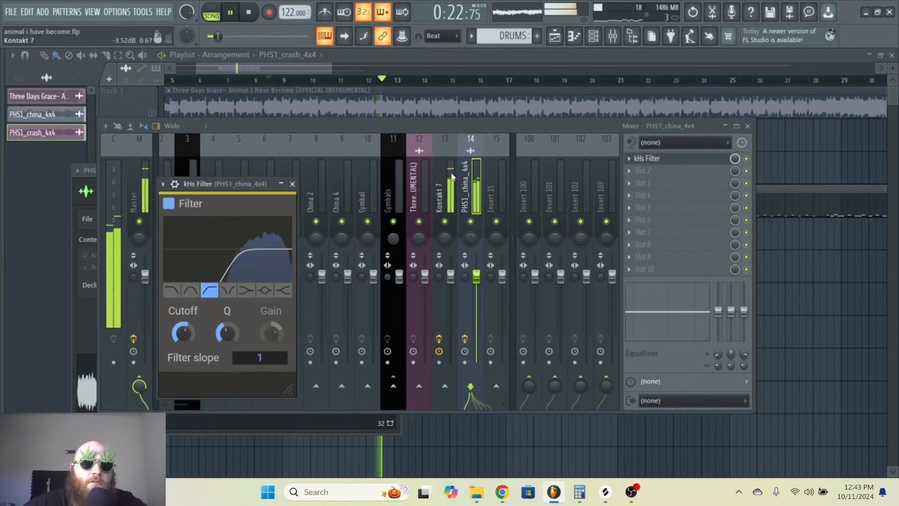
click(453, 177)
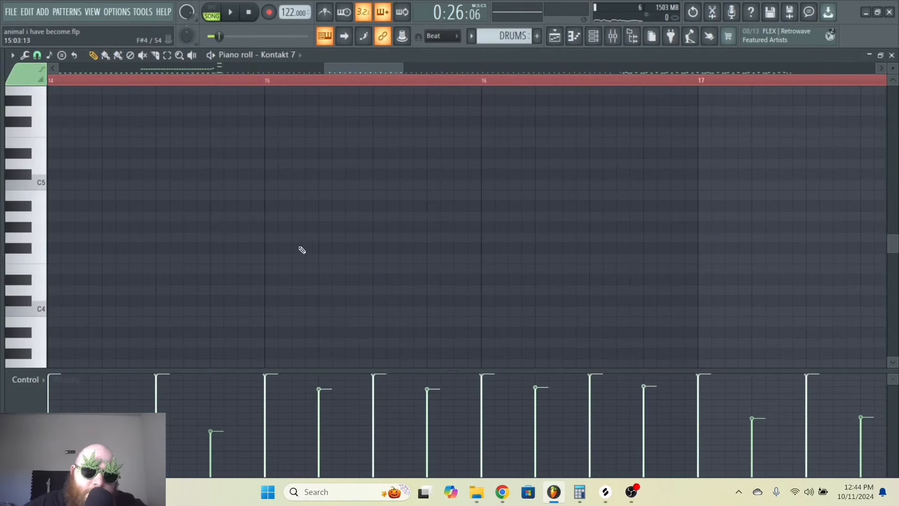
Add an F5 note on beat 4 of bar 14 in the Kontakt 7 part, auditioning higher pitches during playback.
scroll(319, 250, up, 5)
key(space)
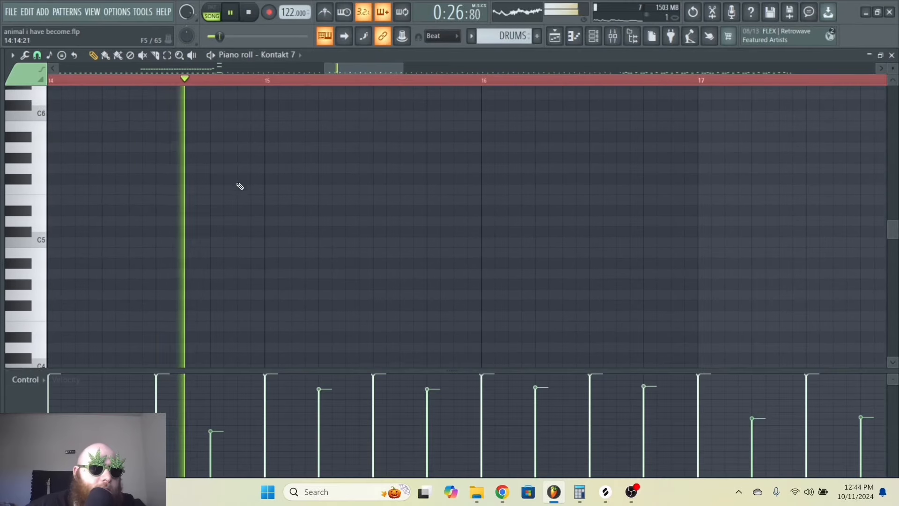
drag(212, 185, 213, 116)
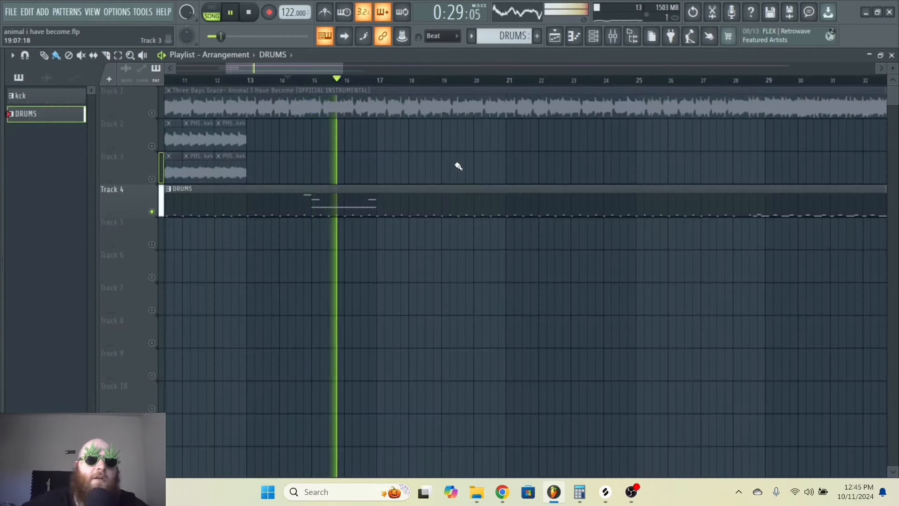
Copy the F5, G#4 and F3 notes from beat 4 of bar 14 through bar 16, and repeat them leading into bars 19 and 23.
double_click(335, 206)
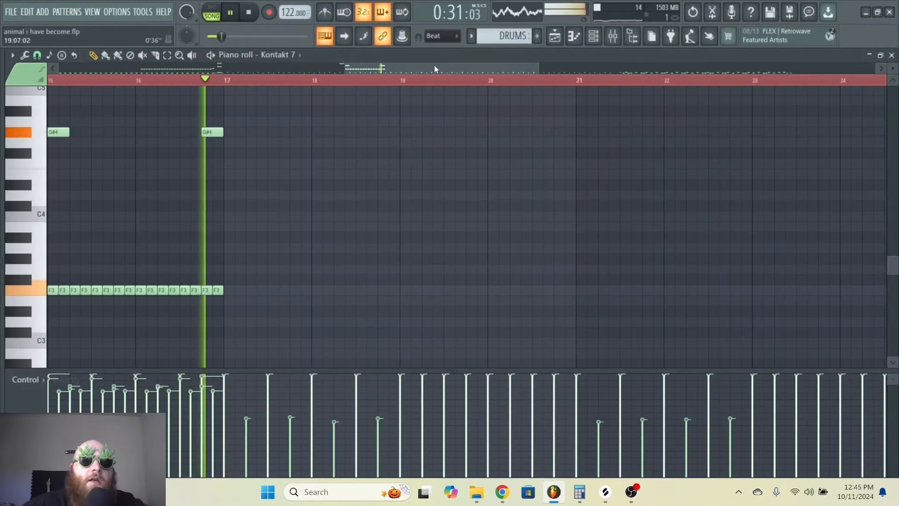
drag(414, 73, 357, 74)
key(space)
drag(478, 70, 506, 72)
scroll(518, 248, down, 4)
drag(552, 253, 252, 106)
scroll(431, 209, down, 4)
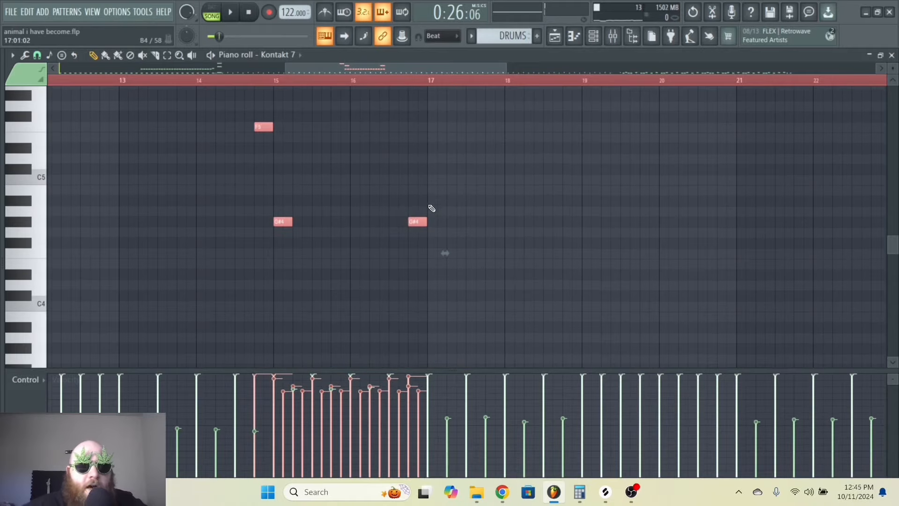
key(ctrl+c)
key(ctrl+v)
key(space)
drag(104, 126, 567, 127)
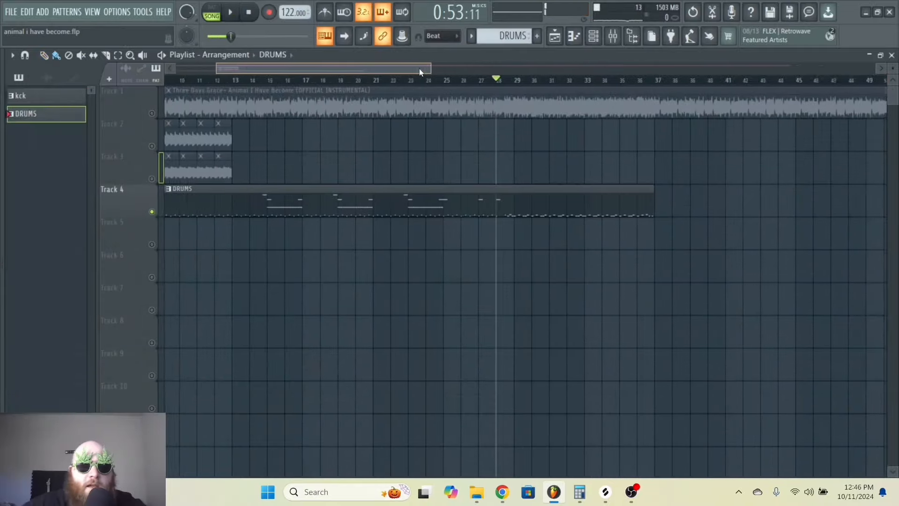
Copy the china and crash clips from bars 9–12 to bar 29, and duplicate them through bar 36.
drag(420, 71, 378, 73)
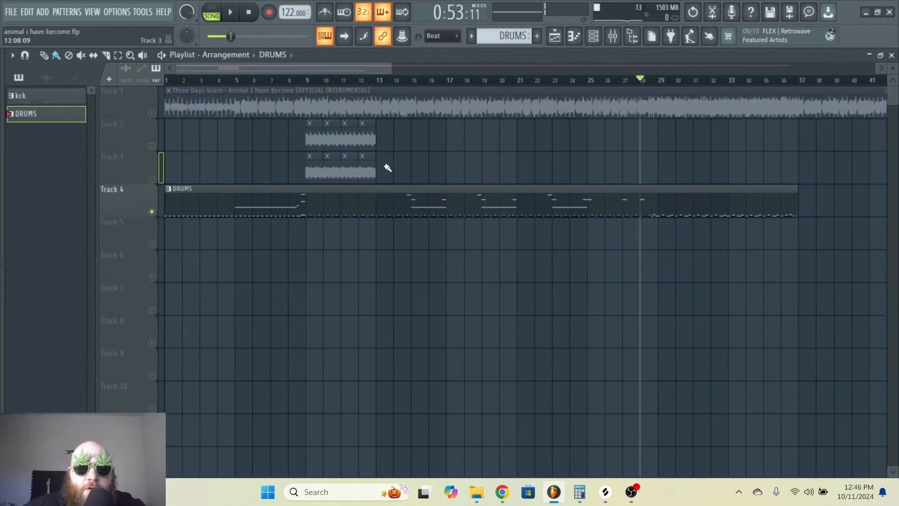
drag(390, 170, 306, 132)
key(ctrl+b)
drag(400, 136, 682, 133)
key(space)
drag(743, 171, 654, 136)
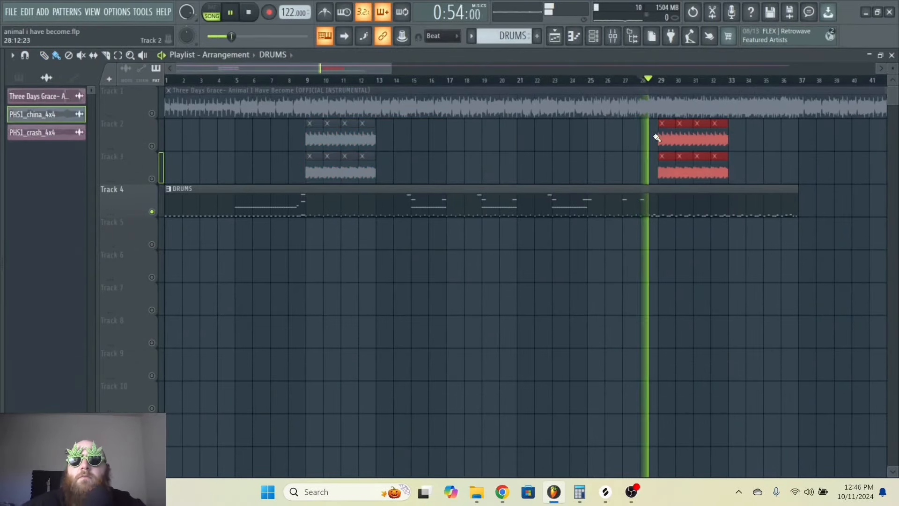
key(ctrl+b)
Deselect the cymbal clips and unmute tracks 2 and 3 during playback.
click(835, 180)
click(151, 179)
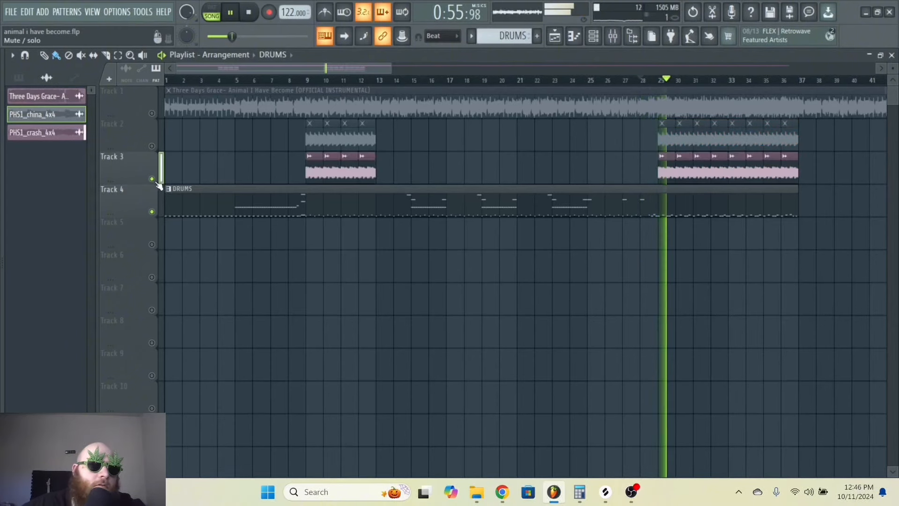
click(151, 146)
Trim the last china and crash clips to end halfway through bar 36, and play from that point.
drag(340, 70, 463, 72)
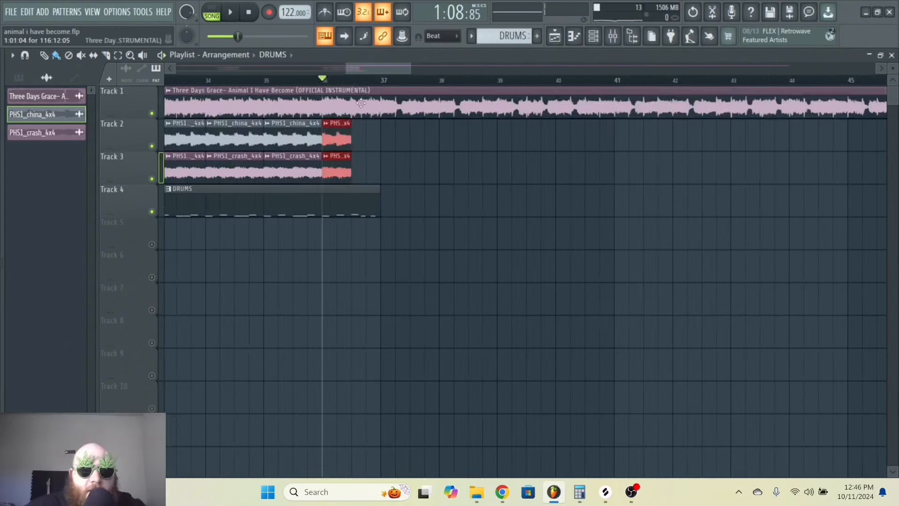
click(354, 81)
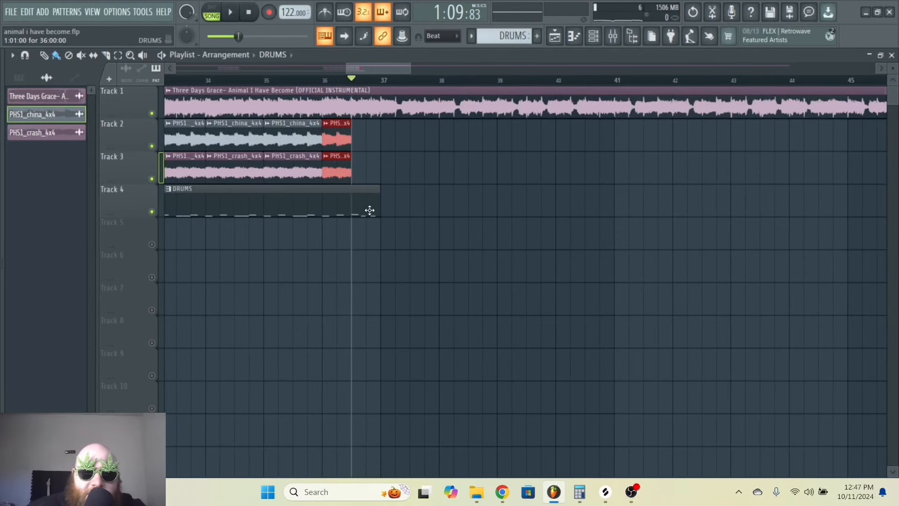
key(space)
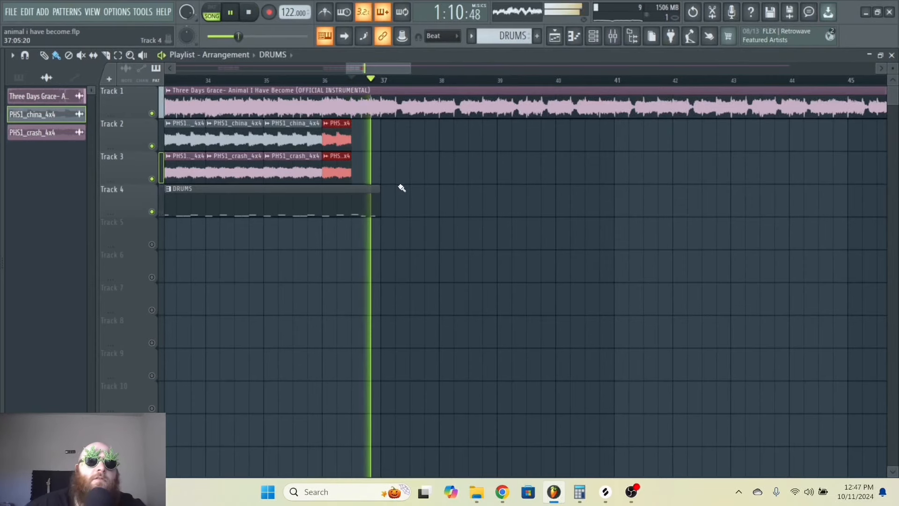
key(space)
Add two notes near the end of bar 36, with the first on G#4, and audition lower pitches for the second.
drag(648, 216, 648, 290)
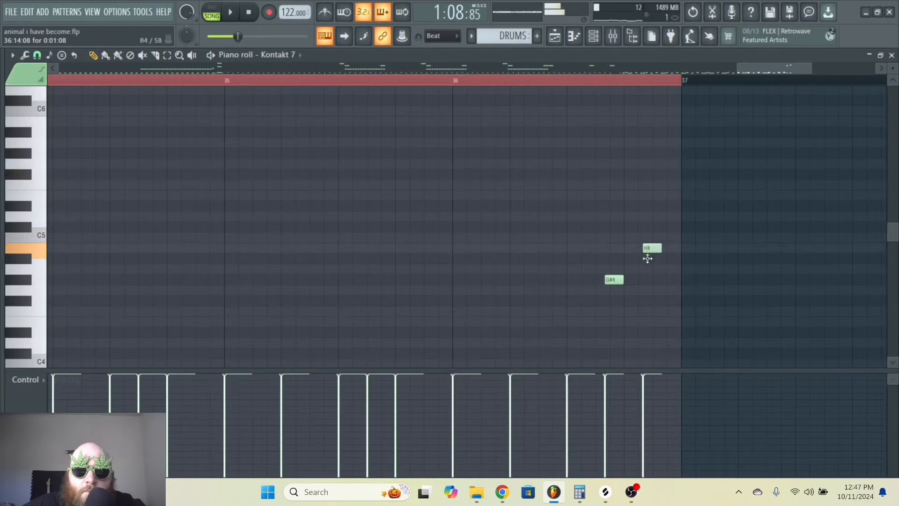
key(space)
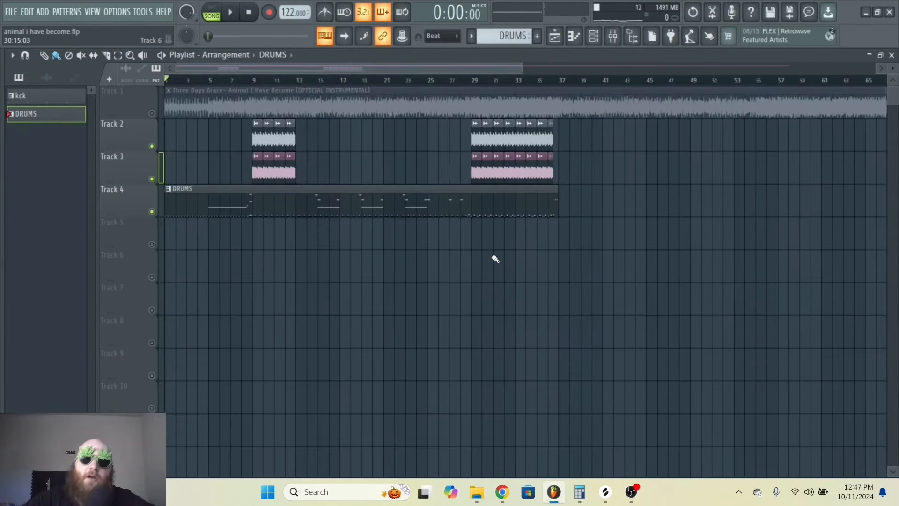
Open the Kontakt 7 instrument and look through the kit's kick, snare, toms and cymbals mixer pages.
click(593, 37)
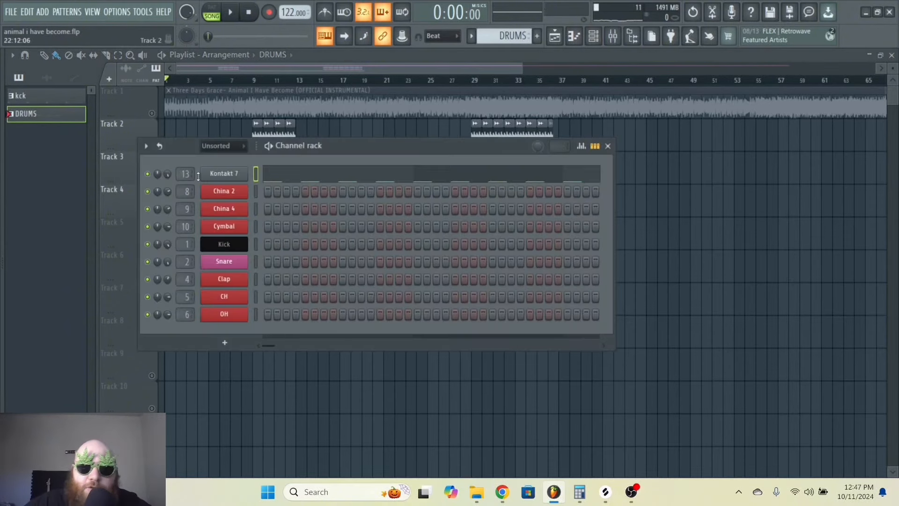
click(223, 173)
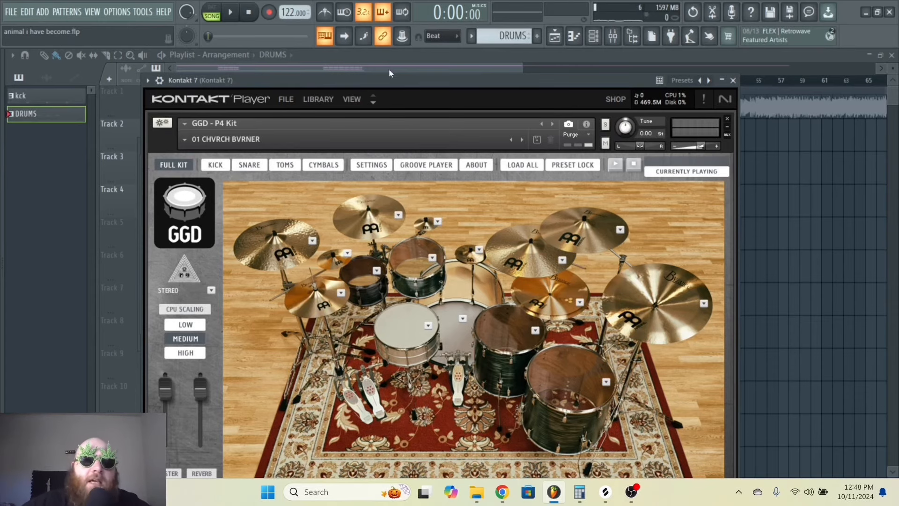
drag(388, 80, 382, 26)
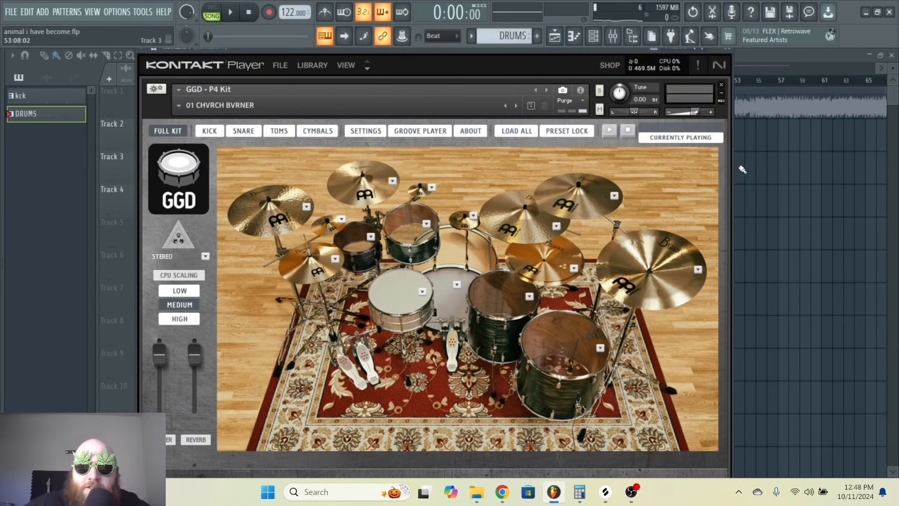
click(209, 131)
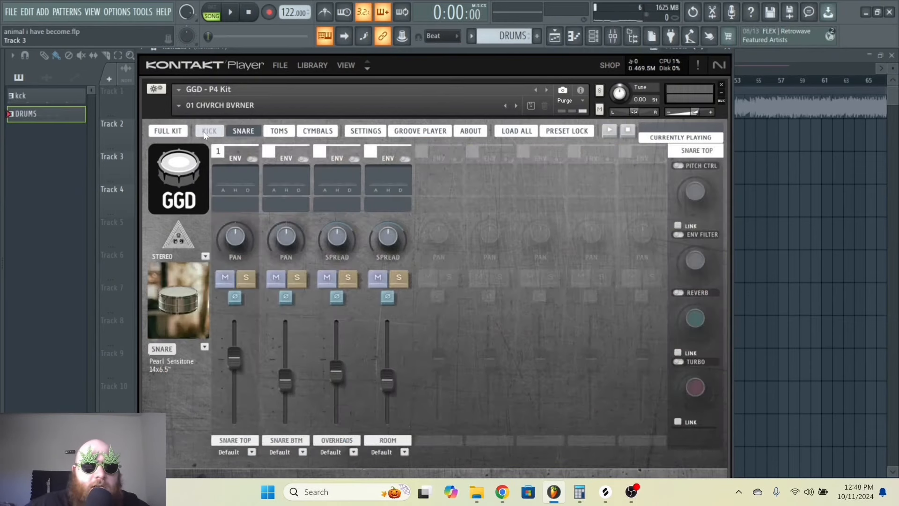
click(318, 131)
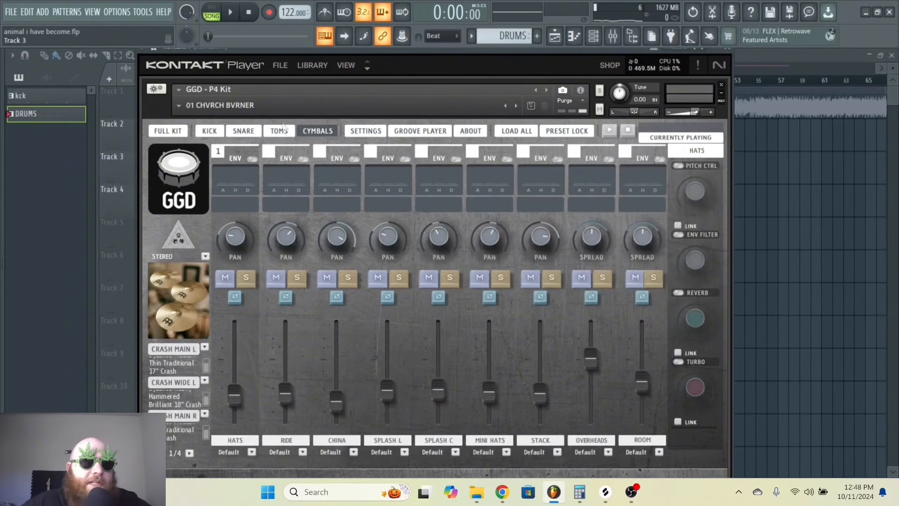
click(279, 131)
click(237, 131)
click(223, 132)
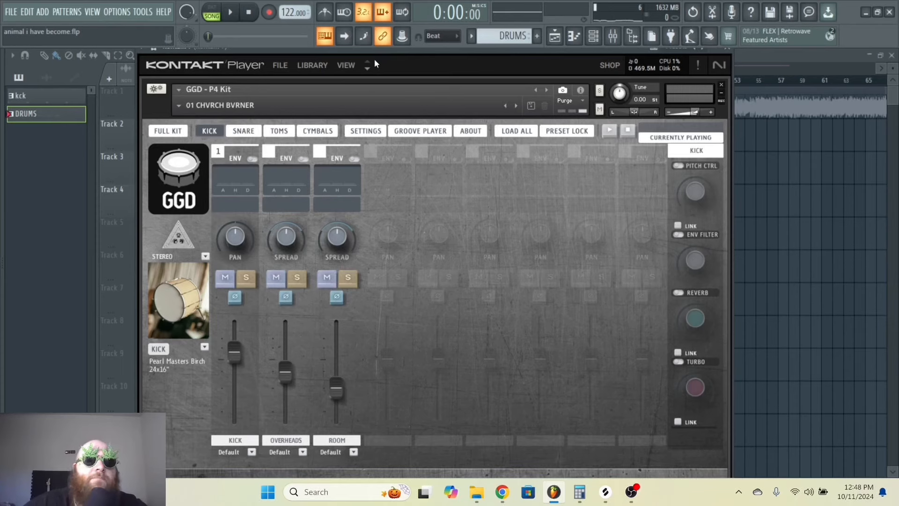
drag(360, 53, 364, 56)
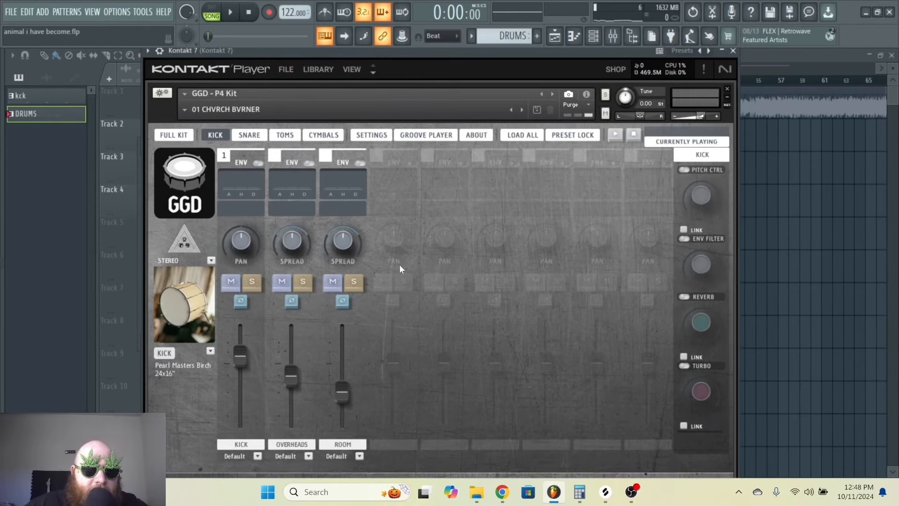
Solo the kick's overheads and room channels, and mute the snare's top, bottom, overheads and room channels.
click(355, 283)
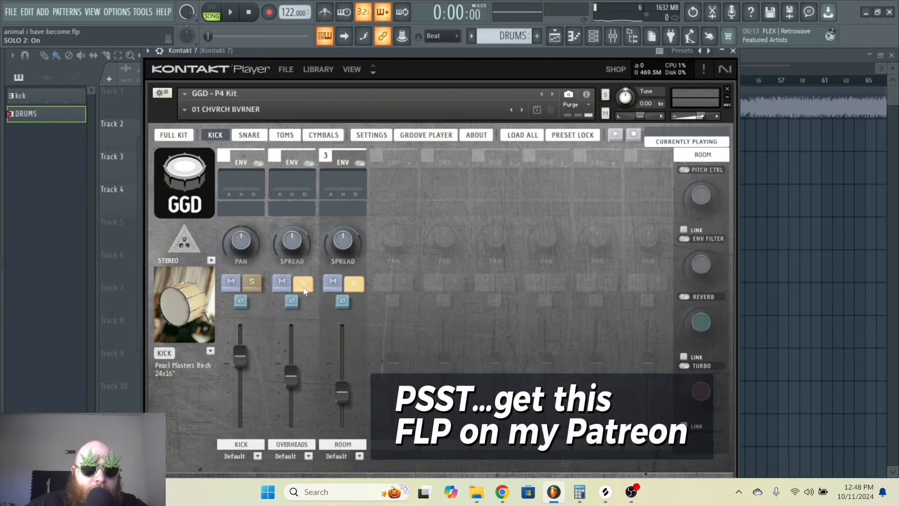
click(249, 135)
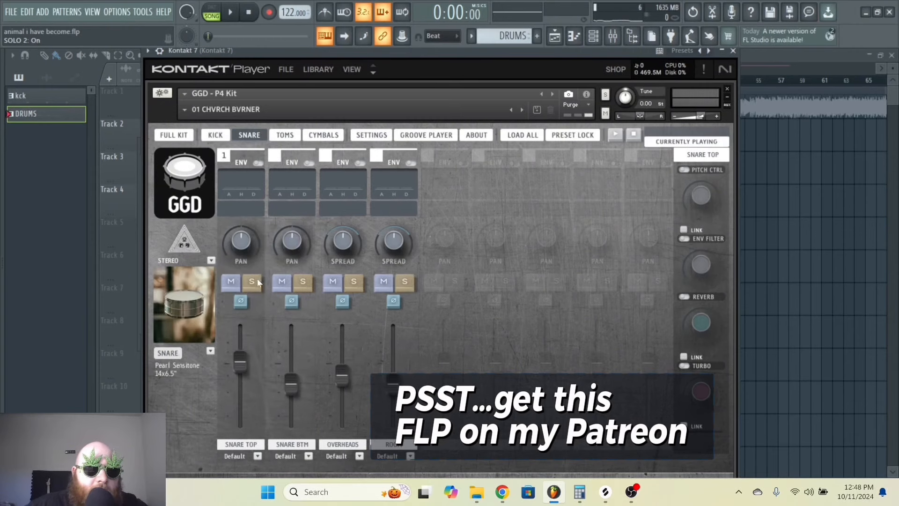
click(282, 282)
click(333, 283)
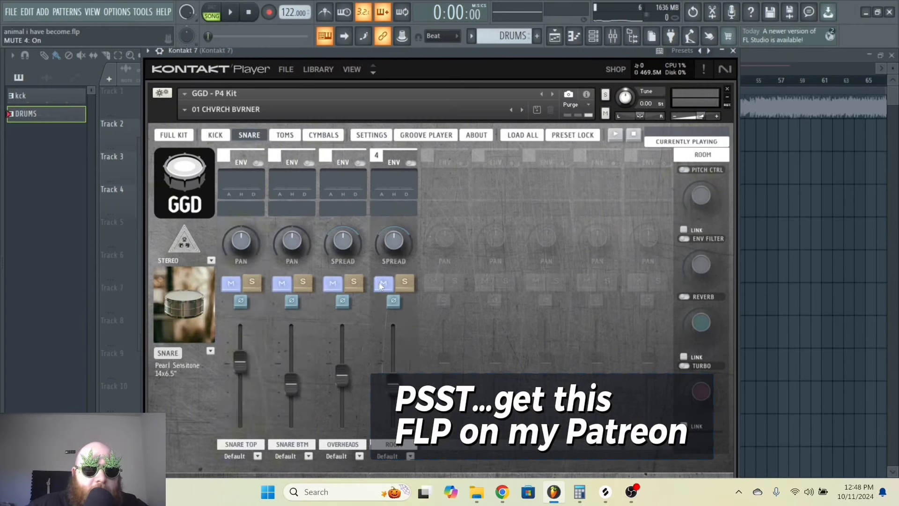
click(383, 282)
Mute all nine cymbal channels of the kit: hats, ride, china, both splashes, mini hats, stack, overheads and room.
click(285, 135)
click(323, 135)
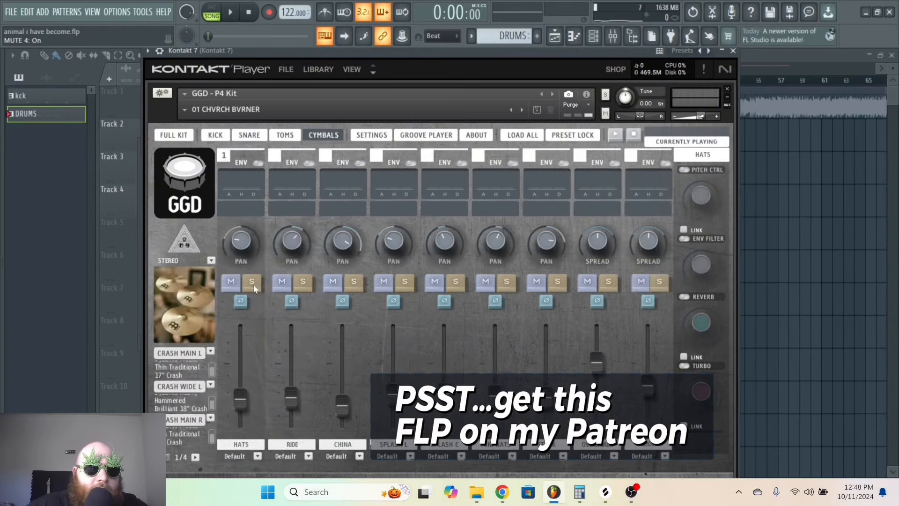
click(282, 283)
click(332, 283)
click(383, 283)
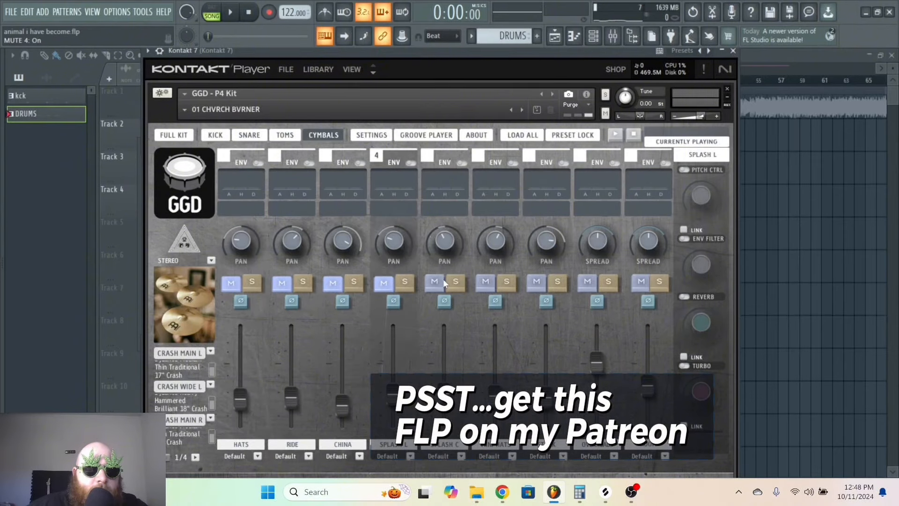
click(436, 282)
click(485, 282)
click(537, 282)
click(587, 282)
click(641, 281)
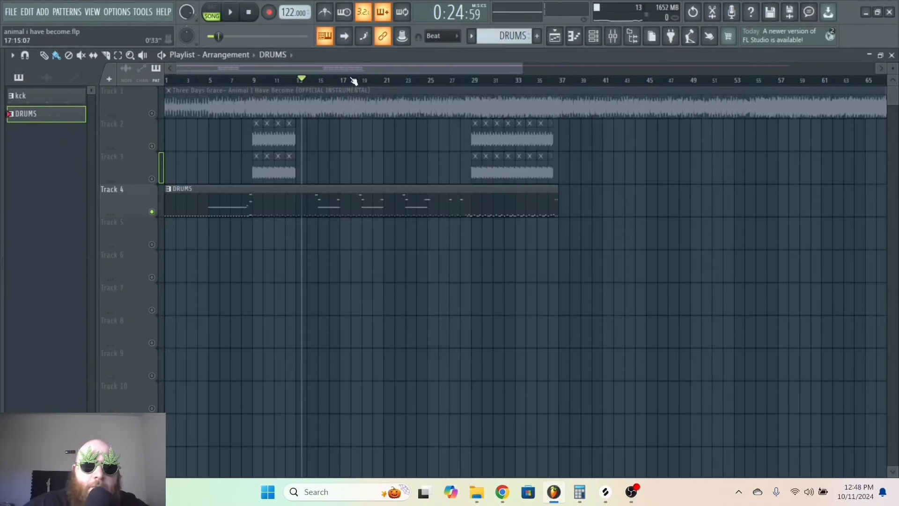
Play the isolated kick from bar 15 and check the Kontakt 7 track in the mixer.
click(319, 80)
key(space)
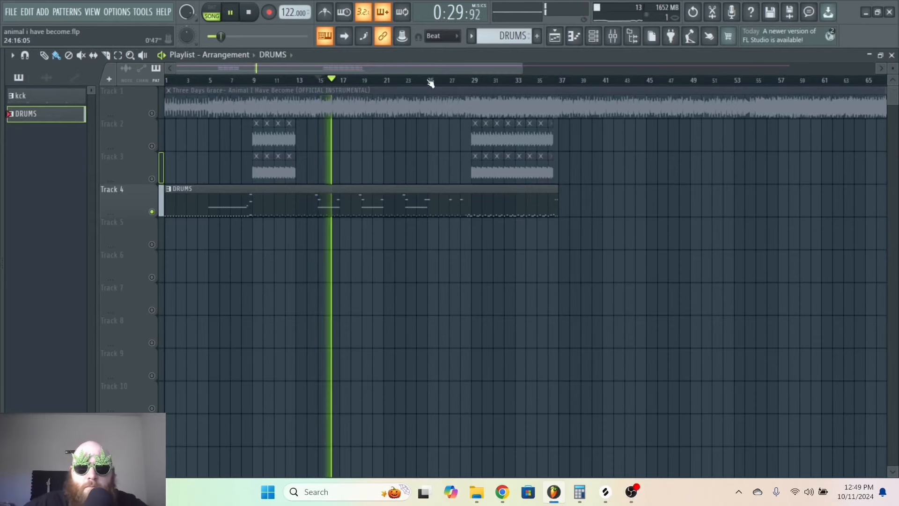
key(space)
drag(521, 68, 588, 70)
click(616, 37)
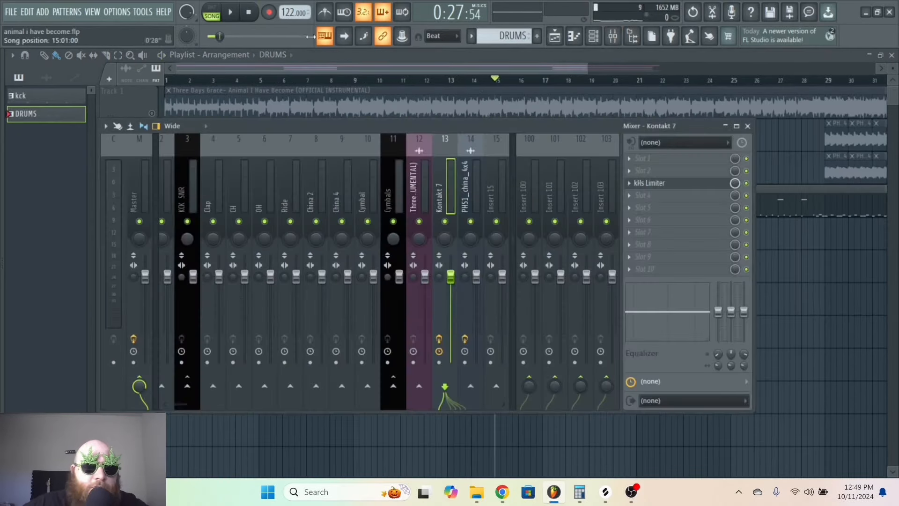
key(space)
key(space)
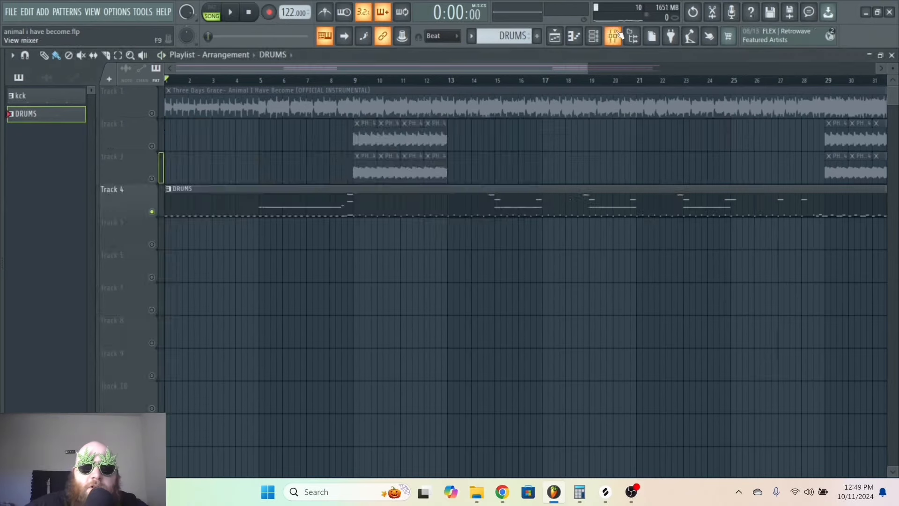
Arm the Kontakt 7 mixer track for disk recording and render the isolated kick to an audio clip.
click(439, 362)
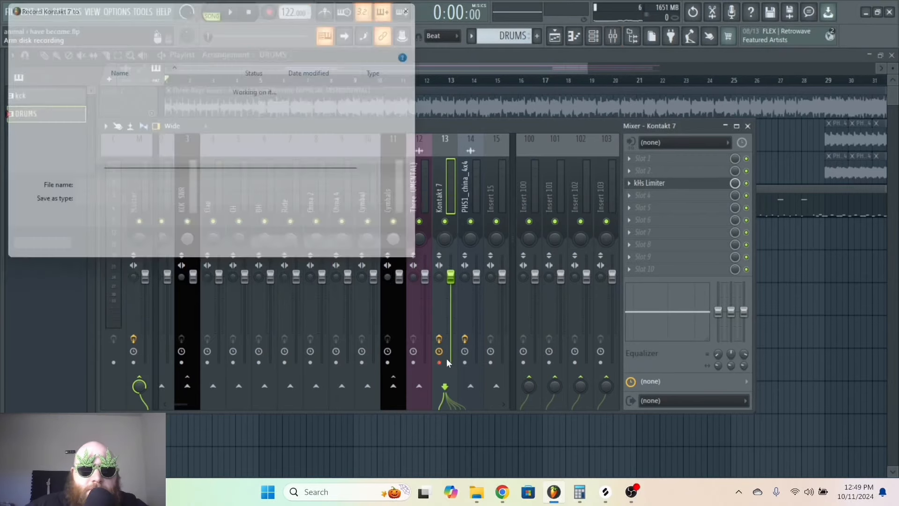
click(351, 258)
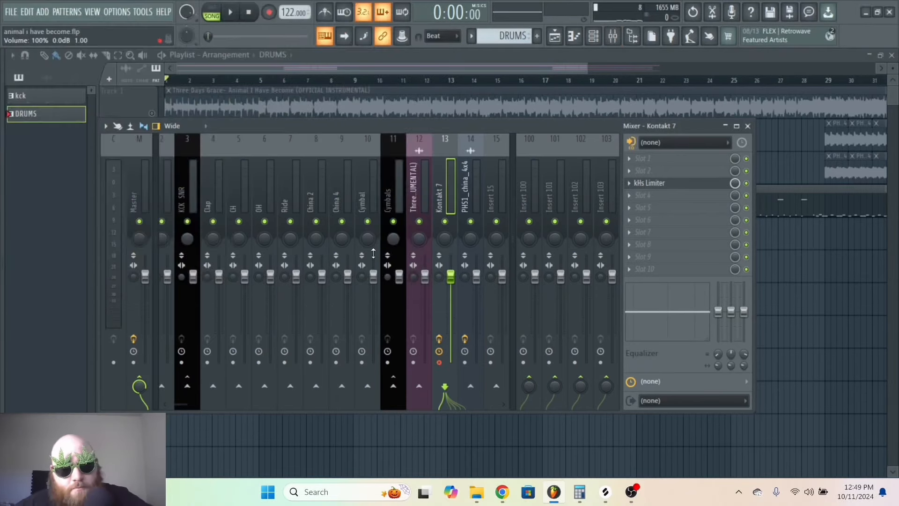
key(alt+r)
click(404, 216)
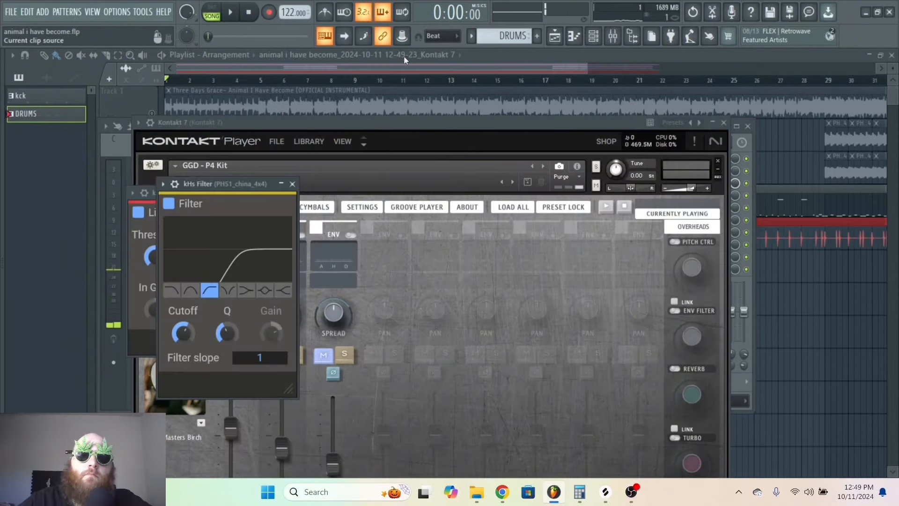
key(F12)
Rename the rendered clip on track 5 as KICK and route it to mixer track 15.
right_click(169, 226)
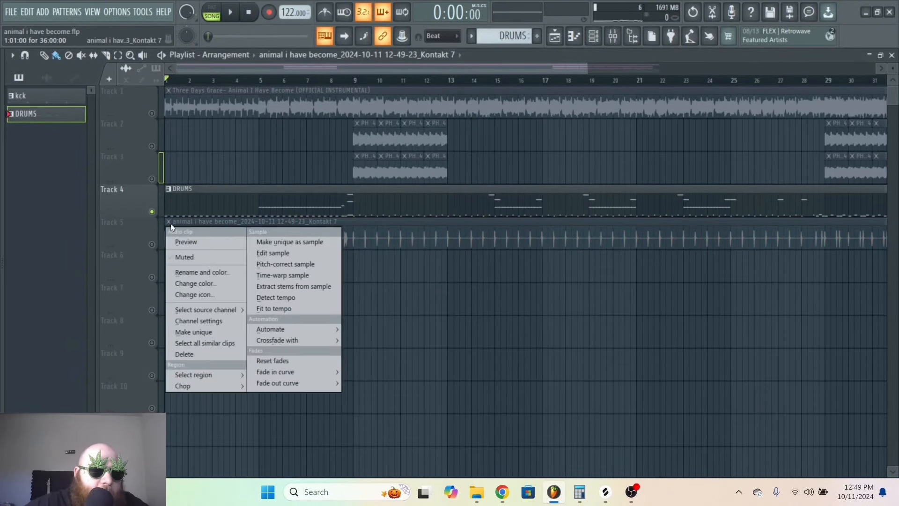
click(222, 277)
text(KICK)
key(Return)
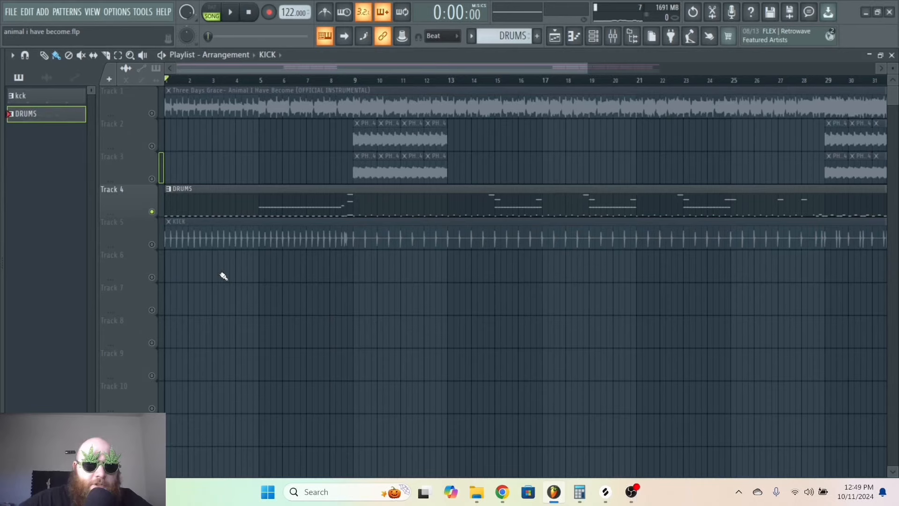
double_click(220, 245)
key(F9)
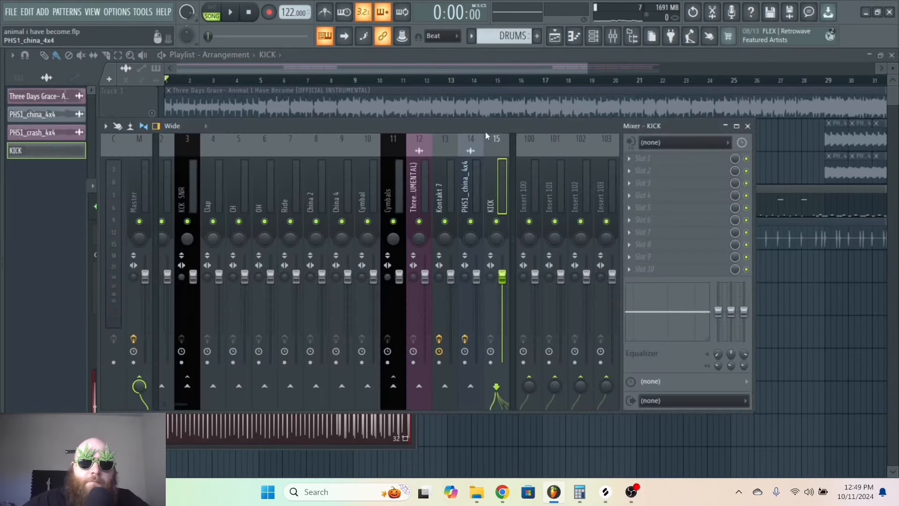
key(F9)
key(Escape)
Show all channels in the channel rack, reopen Kontakt 7, and unmute the snare top and bottom channels.
key(F6)
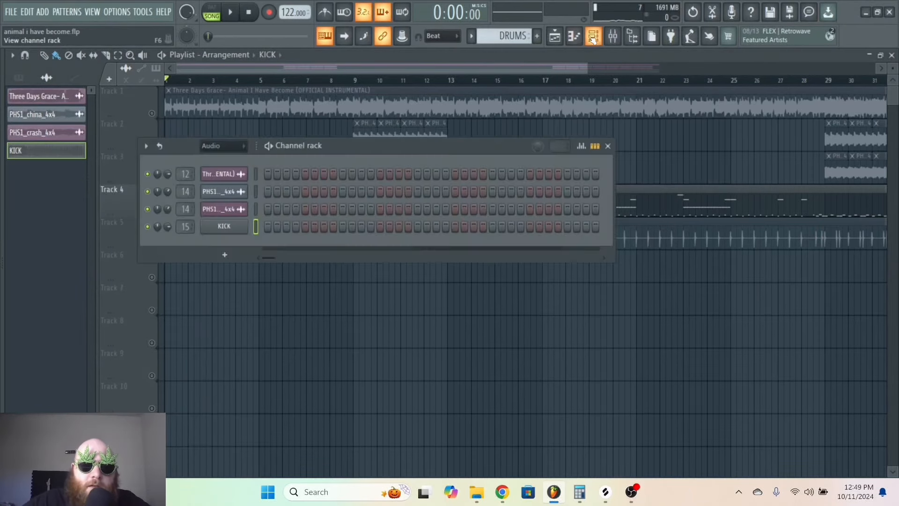
click(230, 157)
click(236, 183)
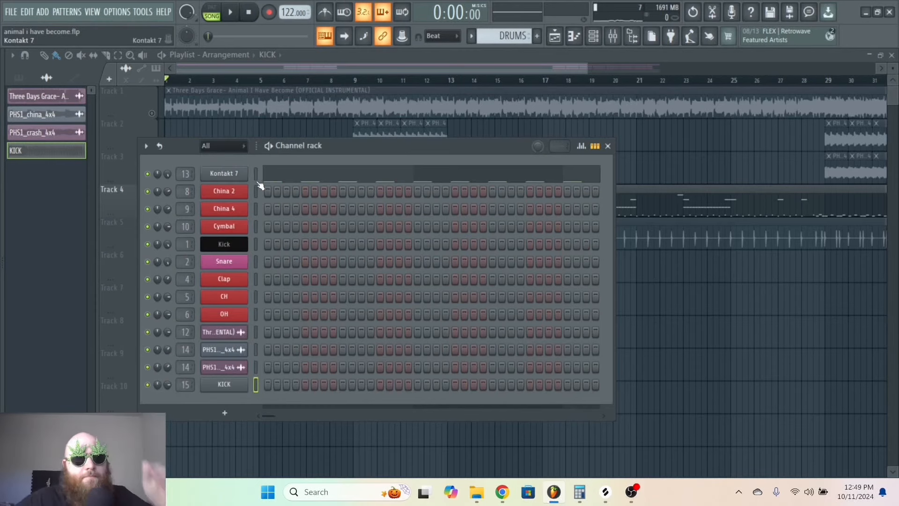
click(224, 174)
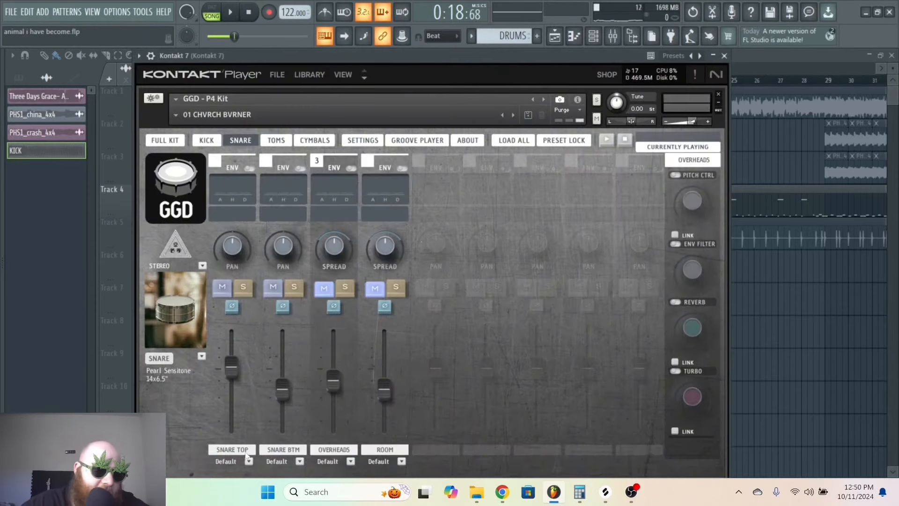
Stop playback and render the isolated snare from the Kontakt 7 mixer track to an audio clip named SNR on track 6.
drag(354, 59, 336, 213)
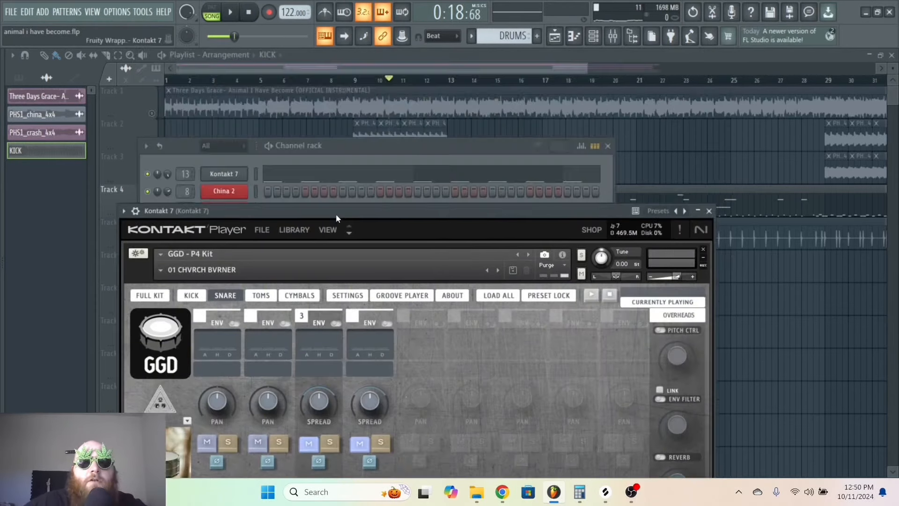
click(331, 65)
click(249, 11)
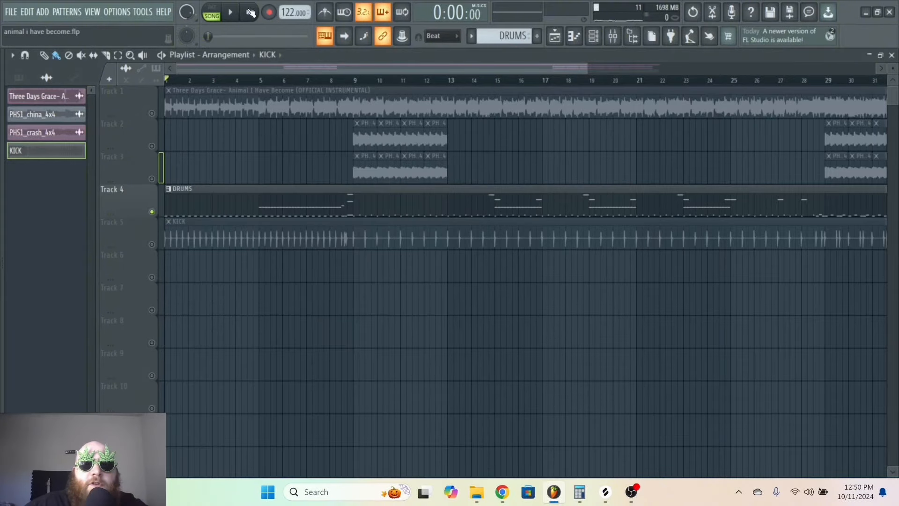
click(613, 36)
click(446, 196)
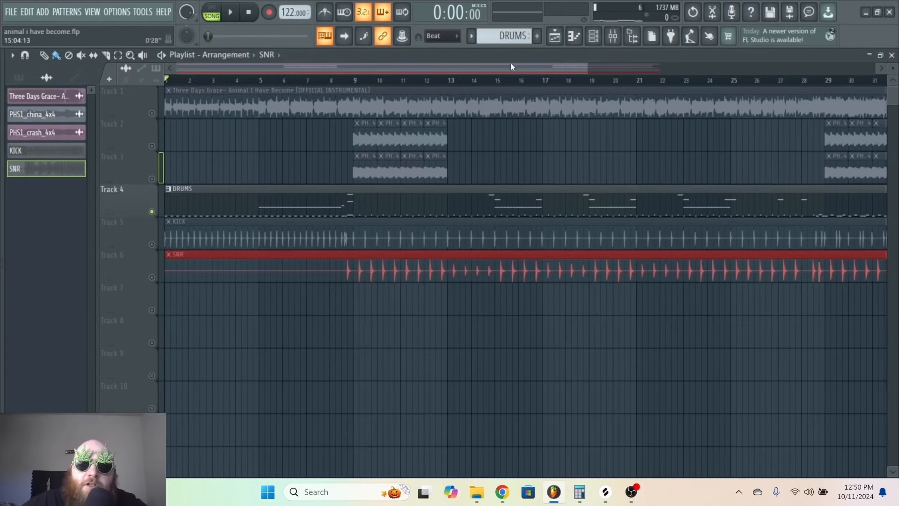
Reopen Kontakt 7, mute the direct kick channel, and unmute the kick's overheads and room channels.
click(593, 36)
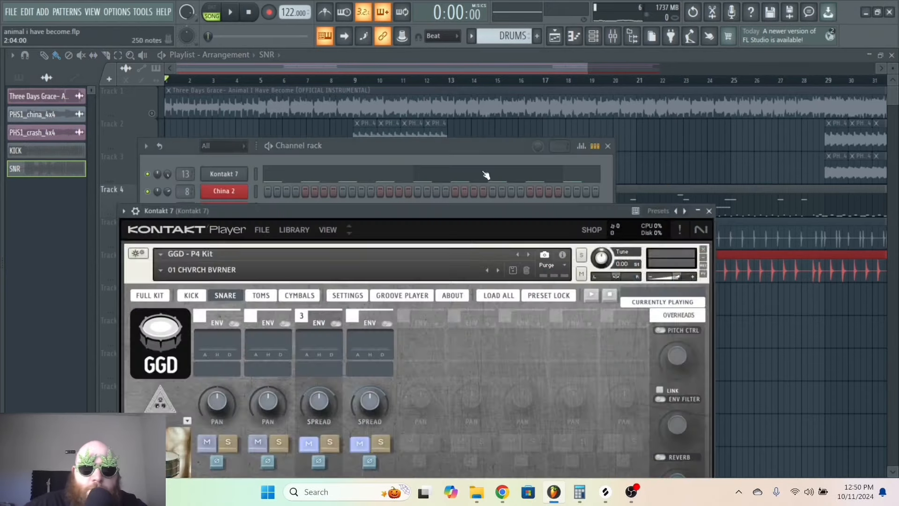
drag(446, 212, 471, 55)
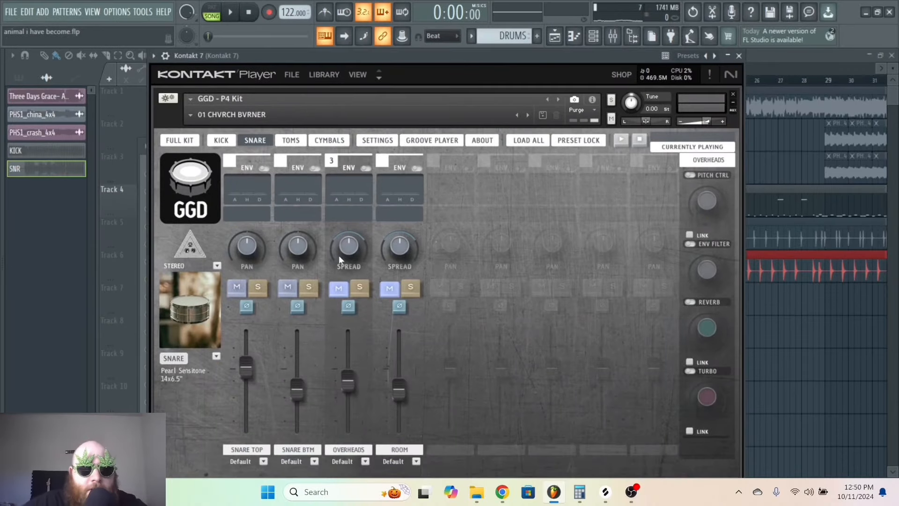
click(219, 140)
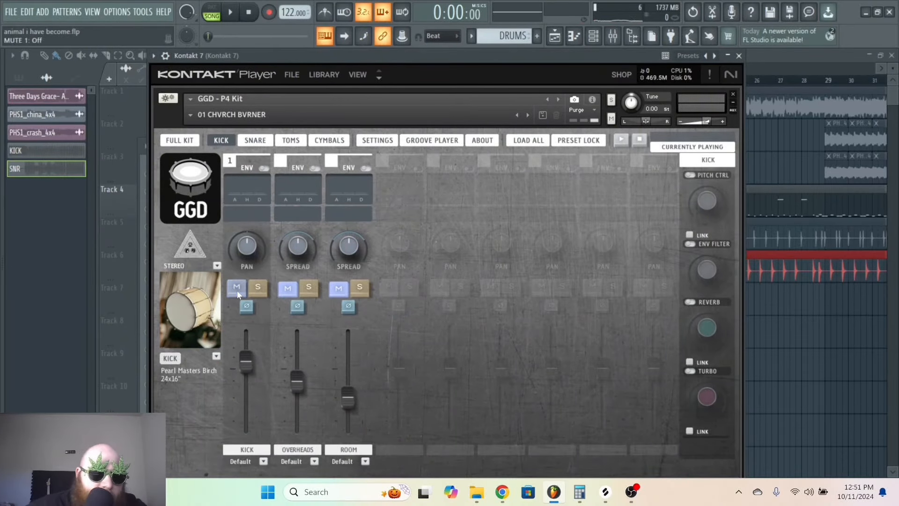
click(288, 289)
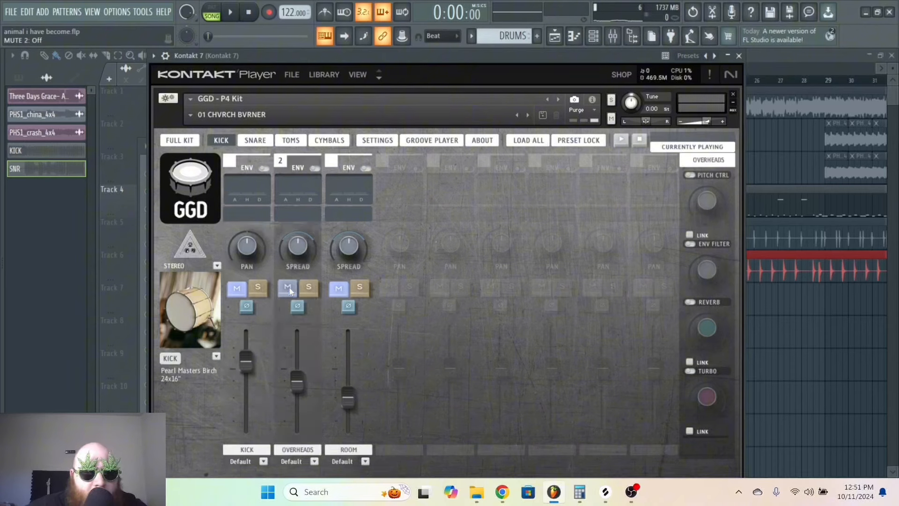
click(339, 291)
Mute the snare bottom and snare top channels, and play the song from the beginning.
click(255, 140)
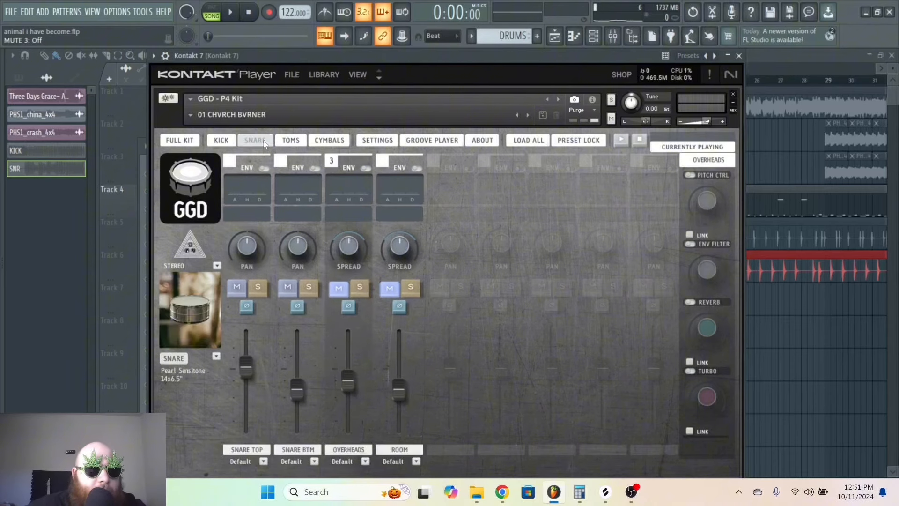
click(289, 289)
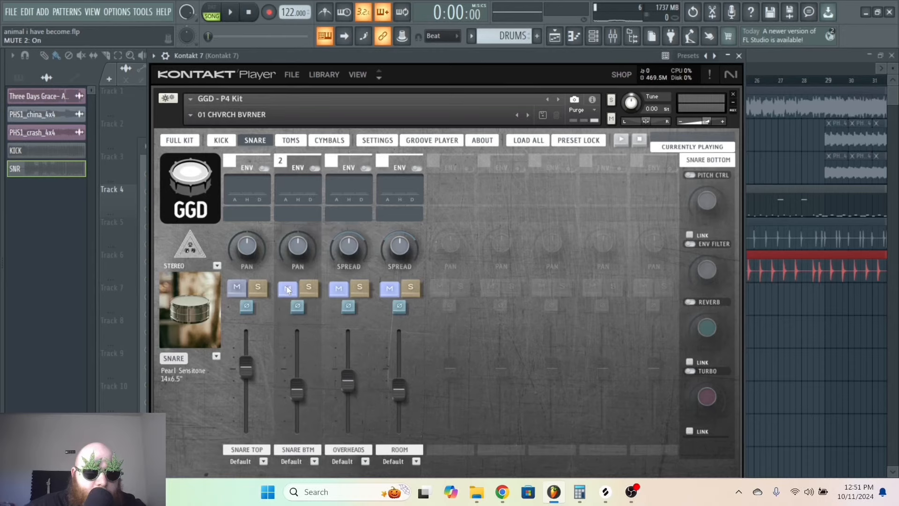
click(239, 289)
drag(361, 54, 367, 183)
key(space)
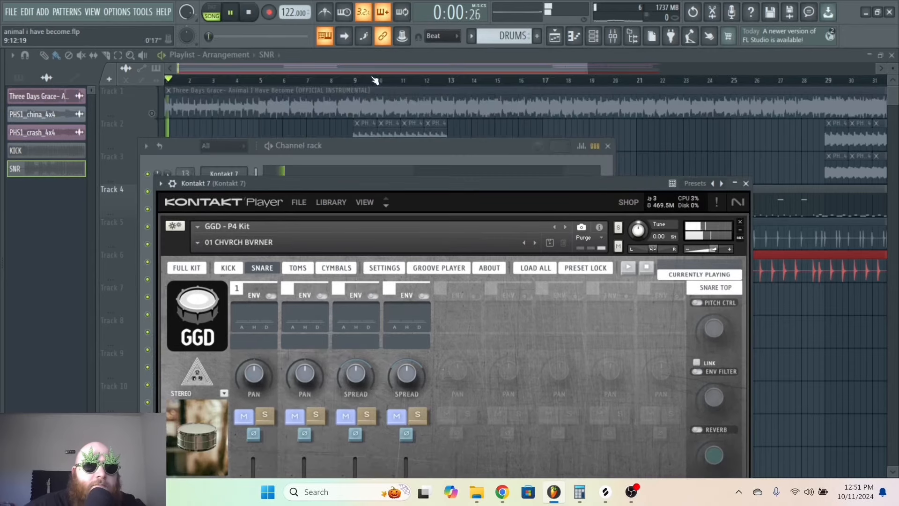
Stop playback and render the kick's room sound from the Kontakt 7 mixer track to a 24Bit int WAV clip.
click(515, 69)
click(613, 36)
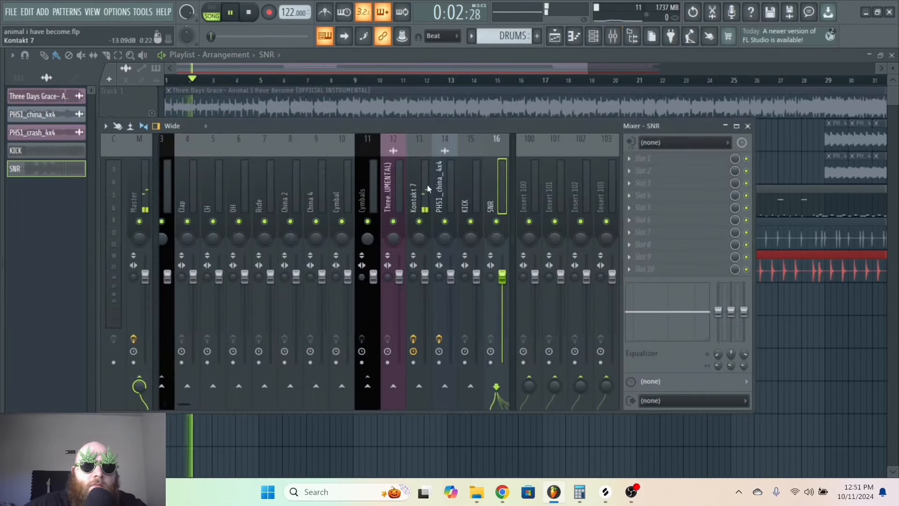
click(427, 184)
key(space)
click(413, 362)
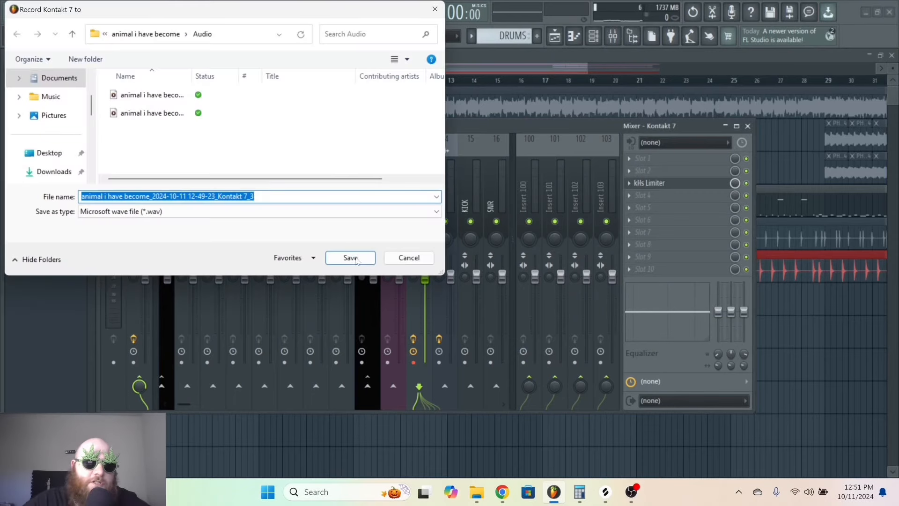
click(357, 261)
key(alt+r)
click(404, 217)
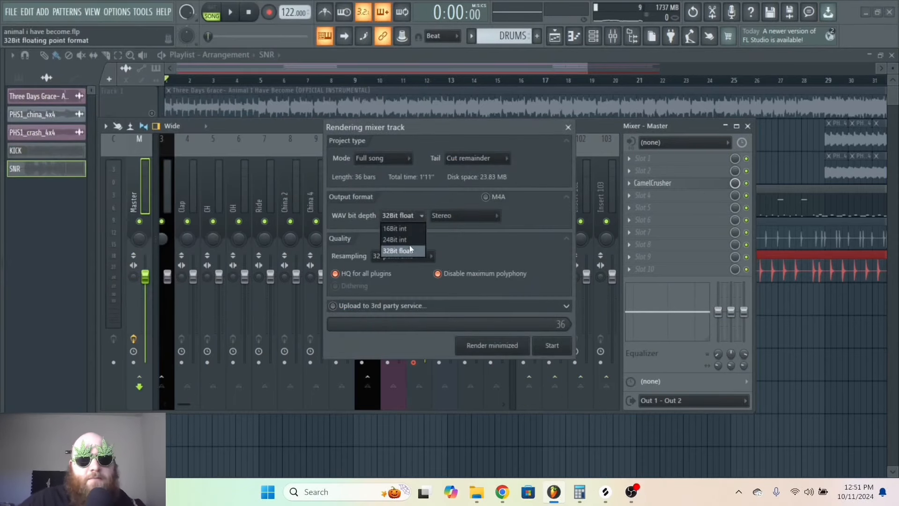
click(395, 240)
click(545, 345)
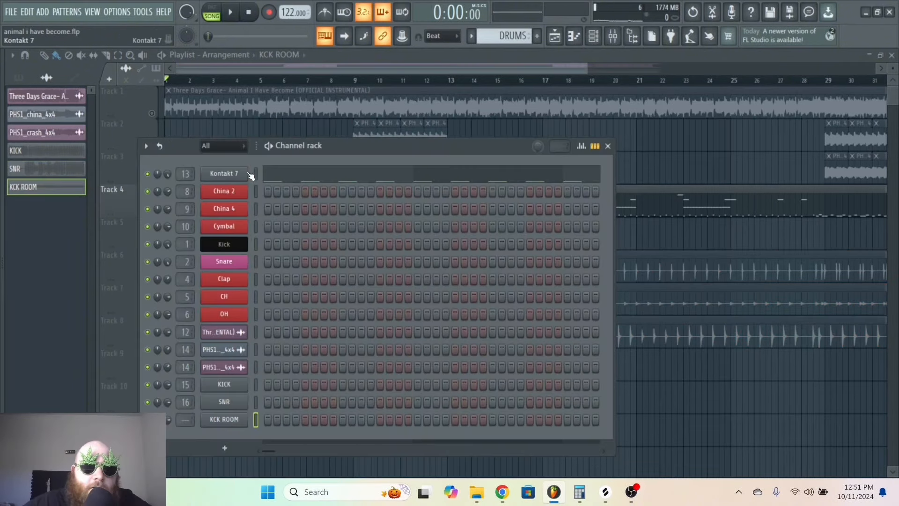
Reopen Kontakt 7, mute the kick's overheads and room channels, and unmute the snare's overheads and room channels.
click(246, 173)
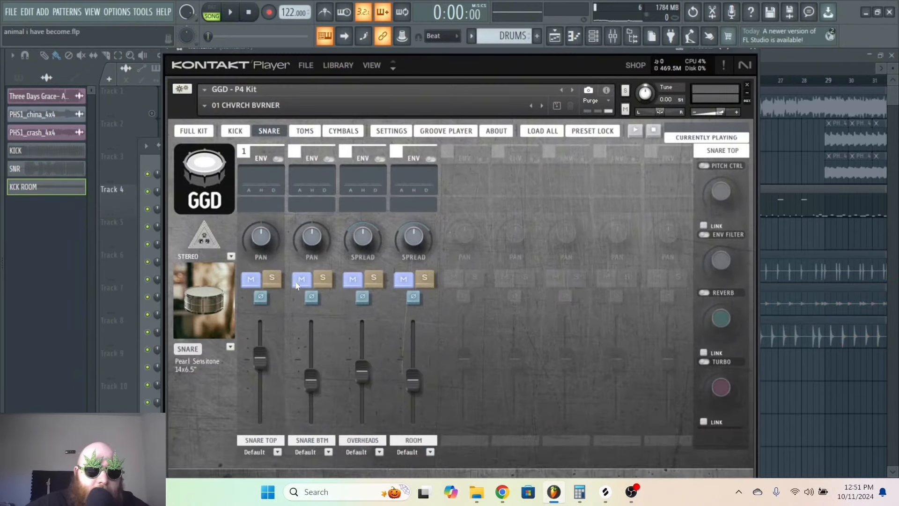
click(236, 132)
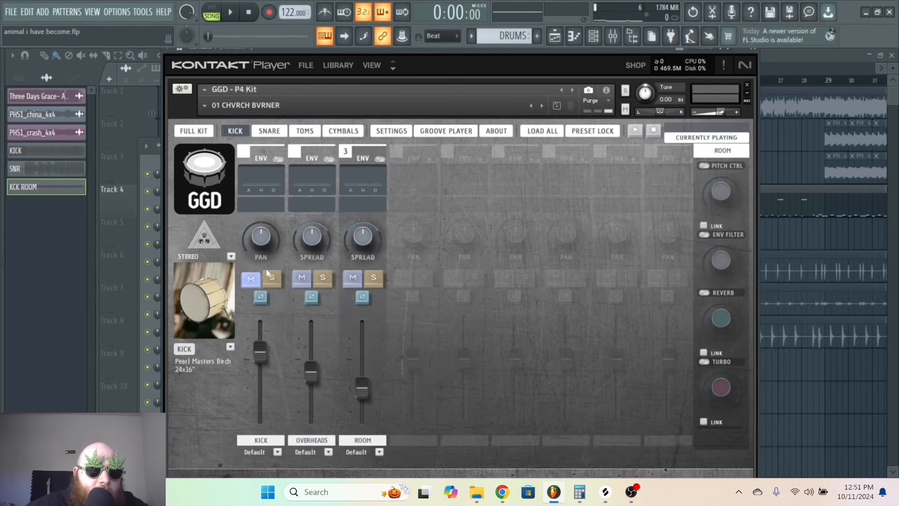
click(304, 279)
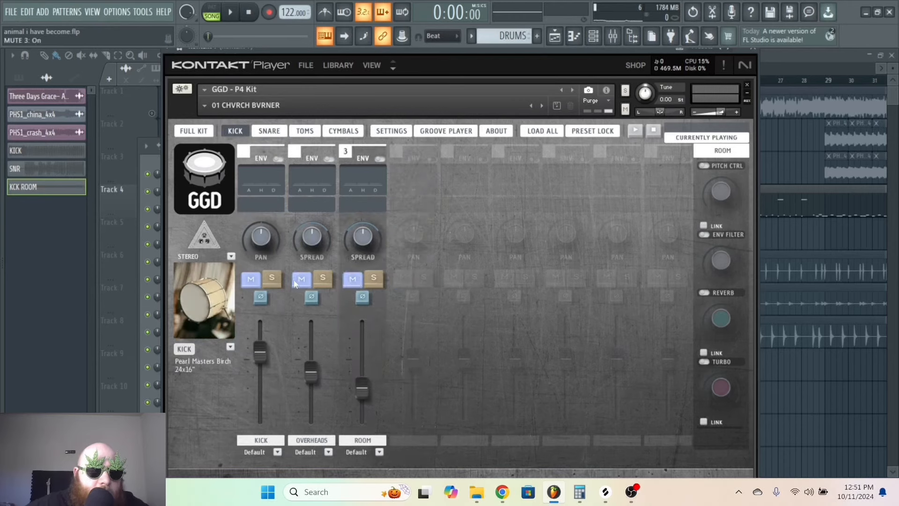
click(283, 132)
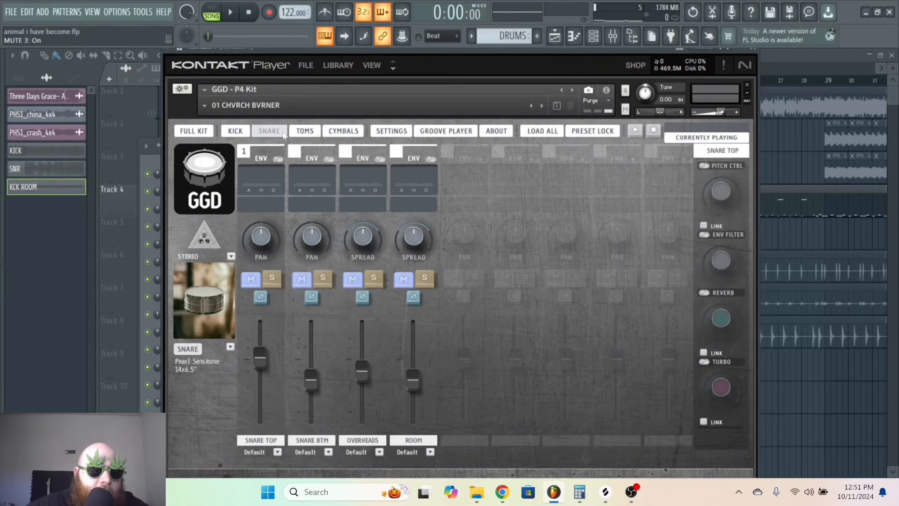
click(350, 283)
click(398, 282)
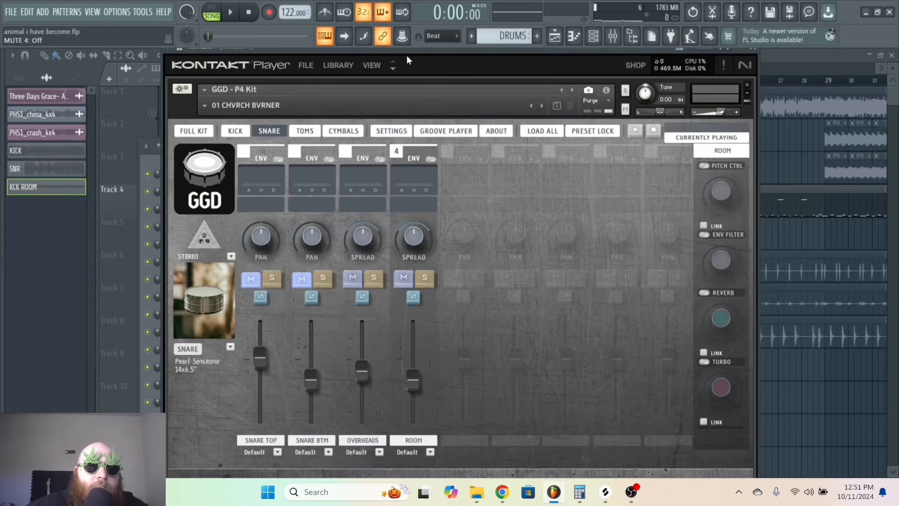
Play the song to check the snare's overheads and room sound, and close all open plugin and mixer windows.
drag(407, 50, 403, 122)
key(space)
click(392, 68)
click(361, 81)
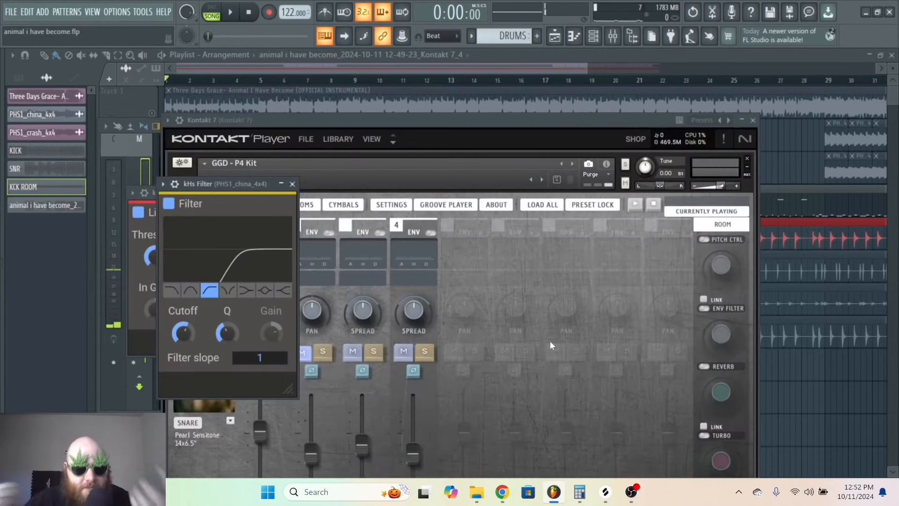
key(F12)
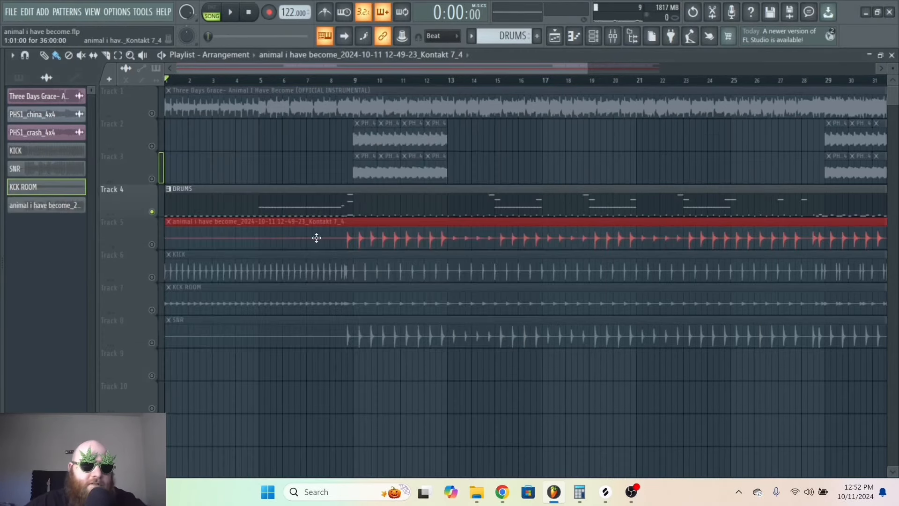
Arrange the SNR clip on track 8 and the newly rendered snare room clip on track 9, removing any stray clip copy.
drag(362, 335, 363, 354)
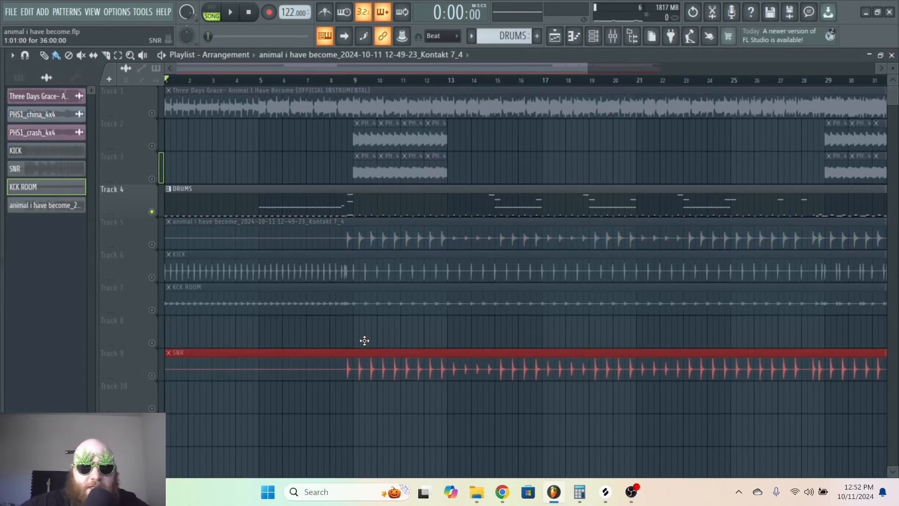
click(306, 239)
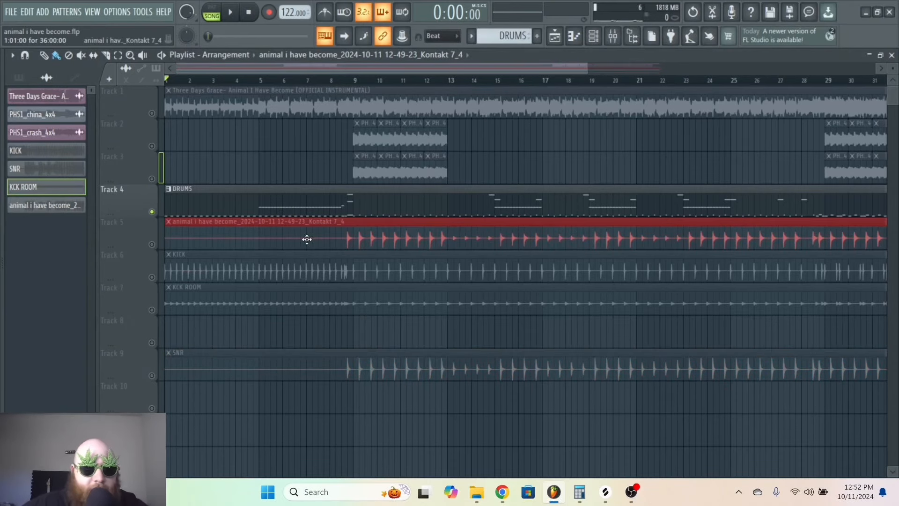
key(shift+Down)
key(shift+Down)
key(shift+Down)
key(shift+Down)
key(shift+Down)
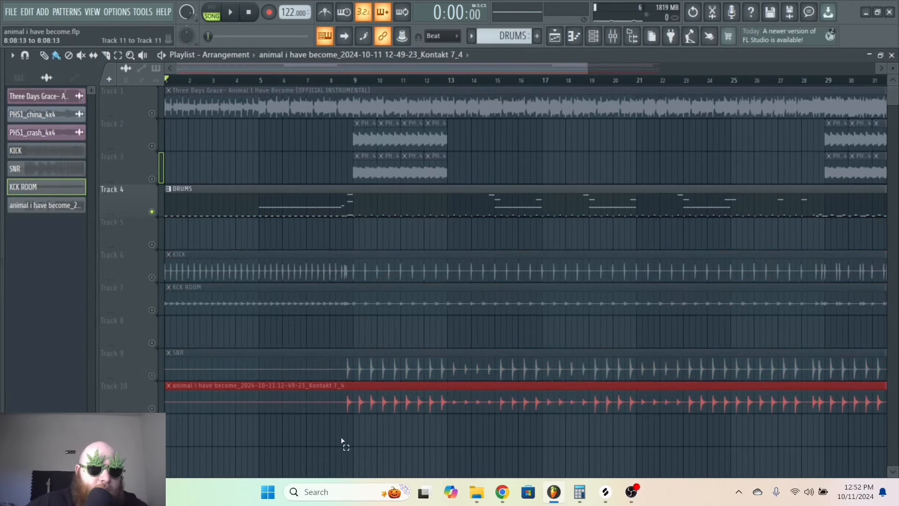
drag(343, 444, 331, 360)
key(shift+Up)
click(314, 404)
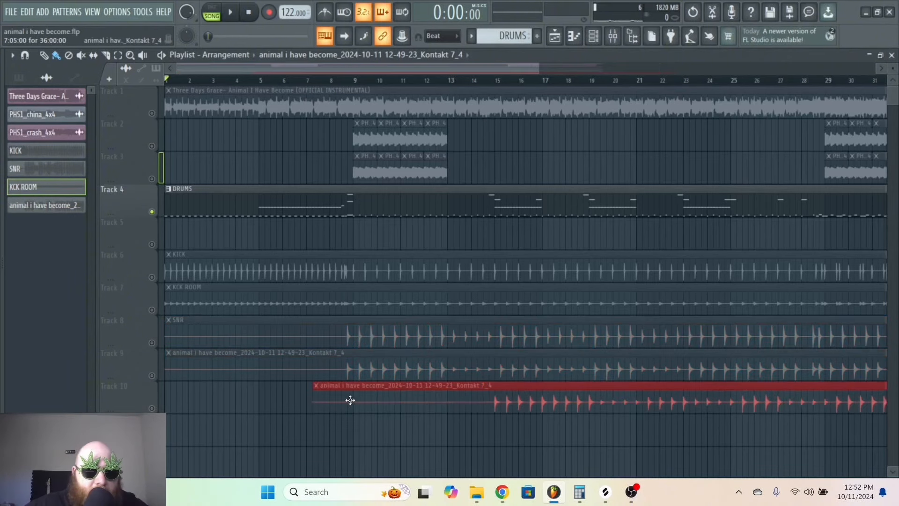
right_click(349, 400)
Rename the rendered snare room clip on track 9 as SNR_ROOM.
click(168, 353)
click(199, 357)
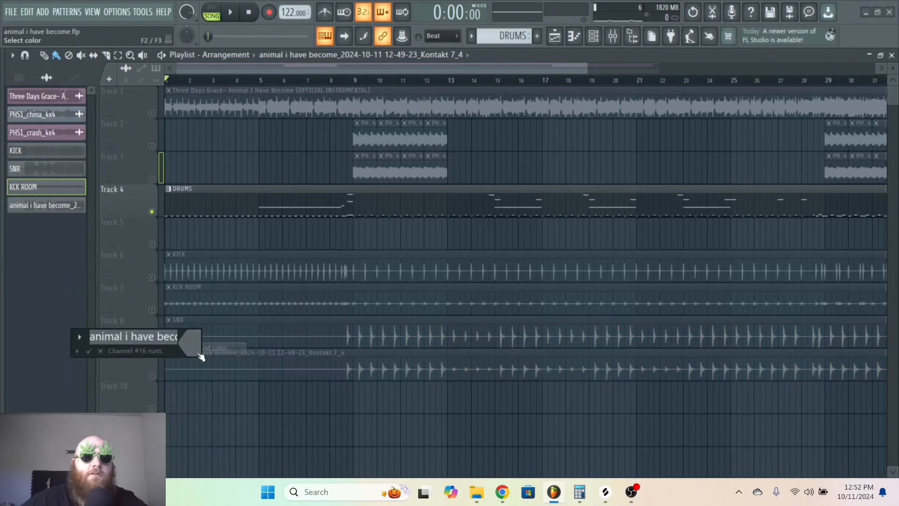
text(SNR)
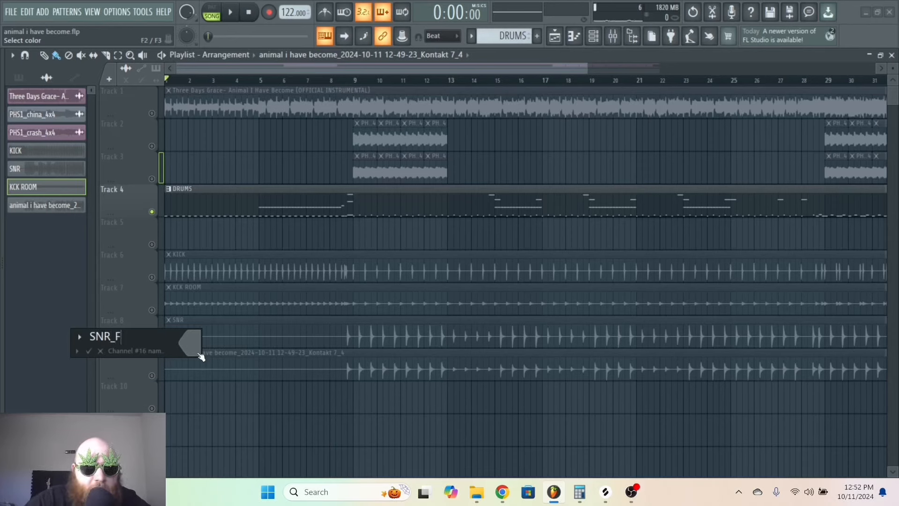
text(_ROOM)
key(Return)
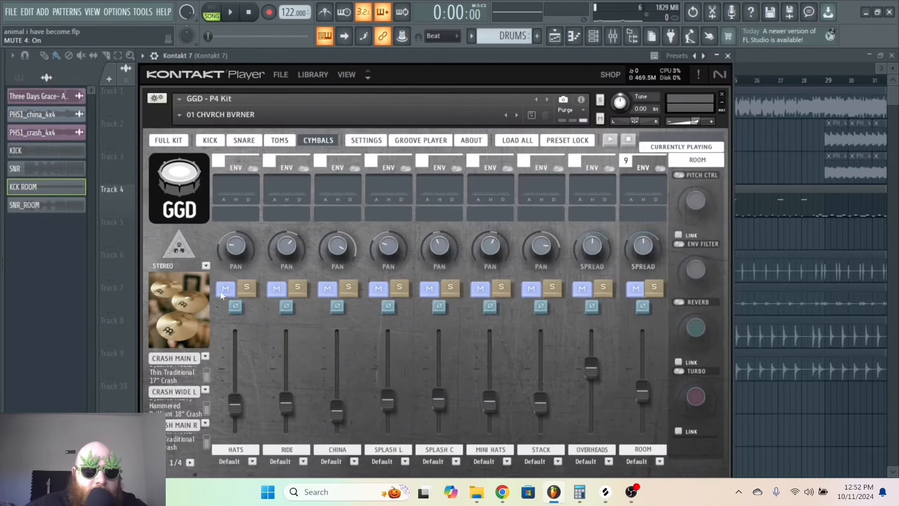
Unmute the hats, ride, china, splash L, splash C, mini hats and stack channels of the cymbals in Kontakt 7.
click(226, 288)
click(276, 287)
click(327, 287)
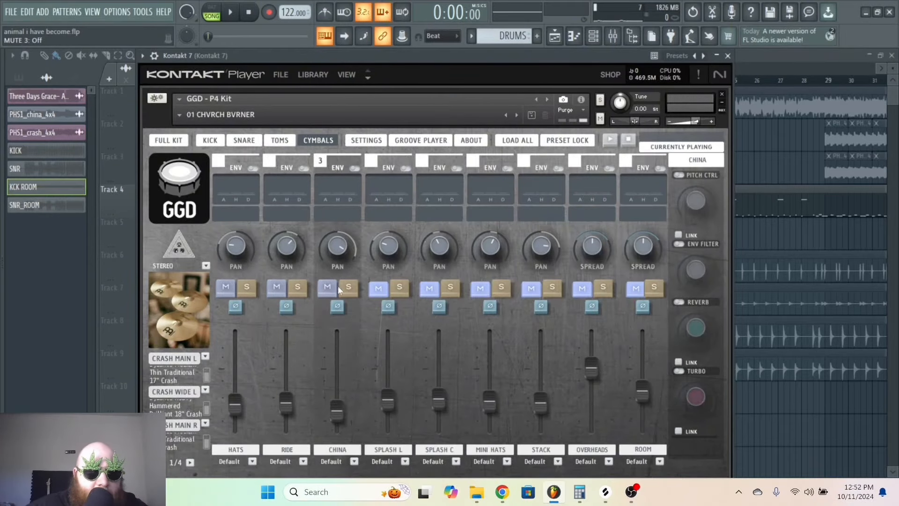
click(383, 289)
click(429, 288)
click(480, 288)
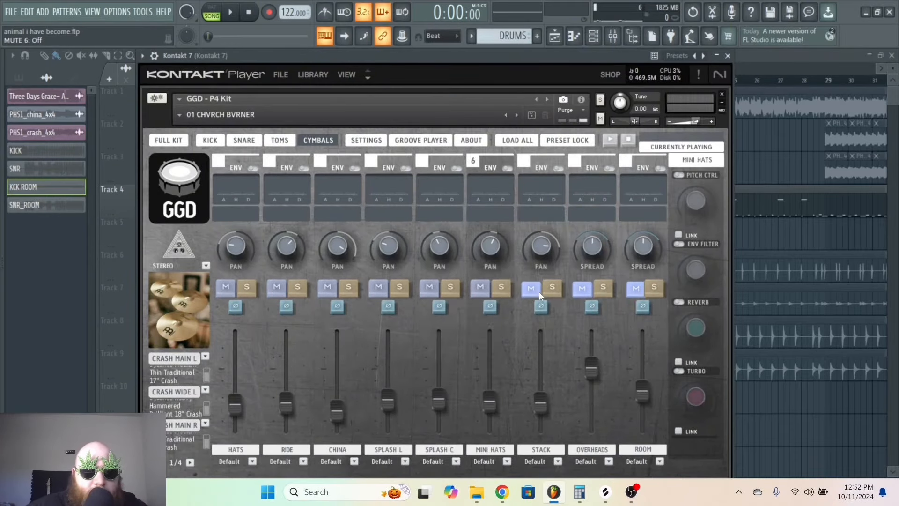
click(530, 288)
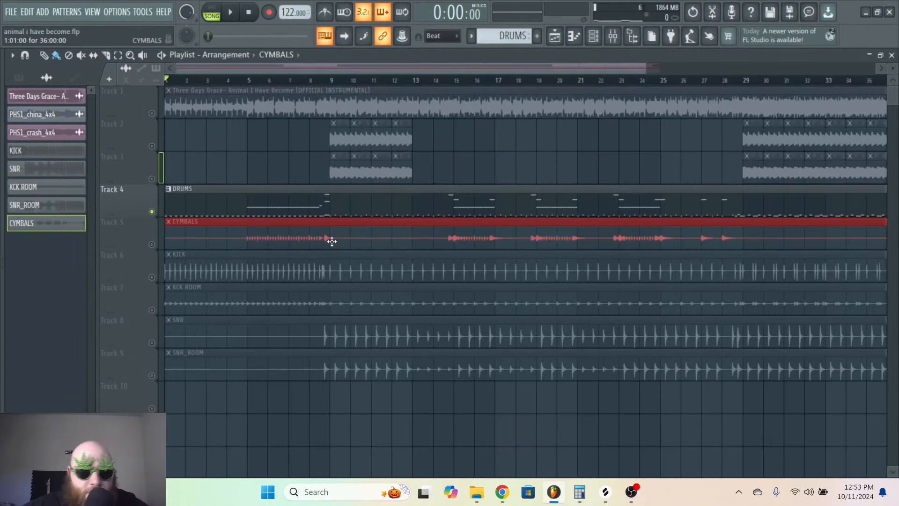
Move the rendered CYMBALS clip from track 5 down to track 11, below the snare clips.
key(shift+Down)
key(shift+Down)
key(shift+Down)
key(shift+Down)
key(shift+Down)
key(shift+Down)
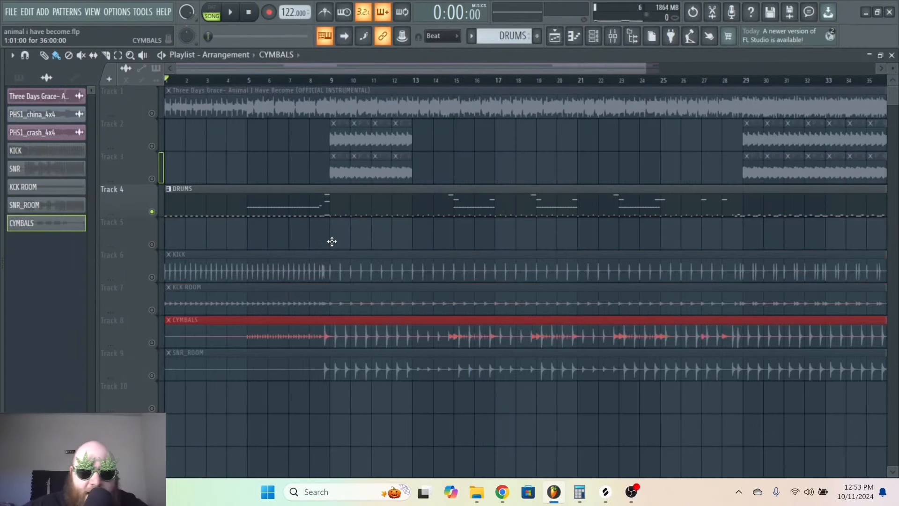
scroll(336, 306, down, 2)
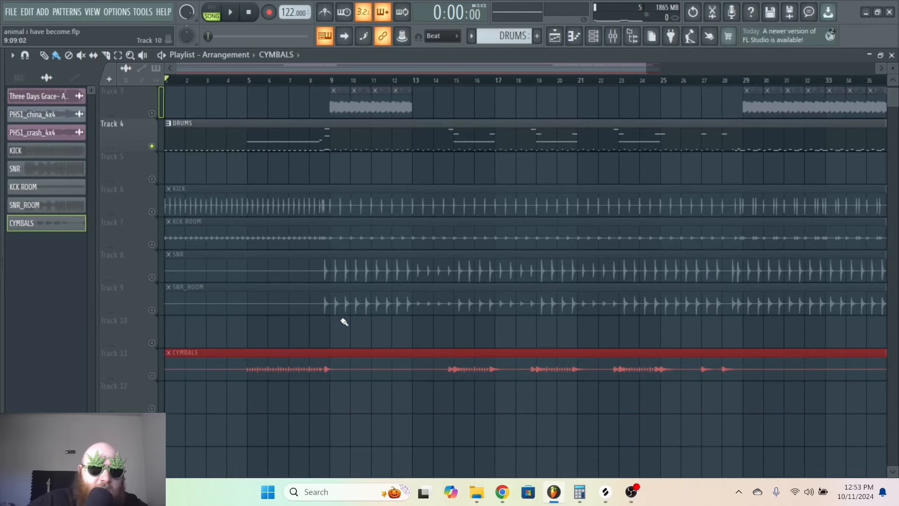
click(342, 322)
right_click(367, 337)
Select the DRUMS pattern and replace its Kontakt 7 instrument with an empty Sampler channel.
scroll(353, 329, up, 2)
click(387, 204)
click(594, 36)
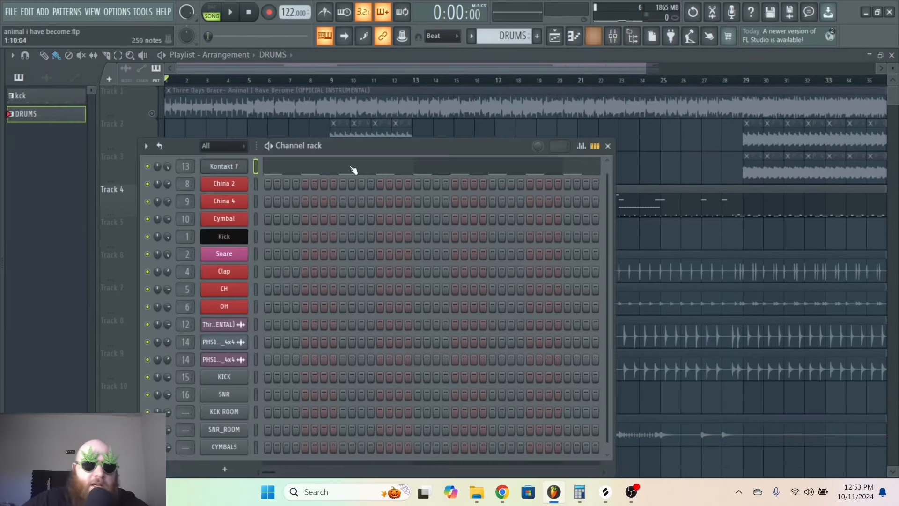
right_click(229, 178)
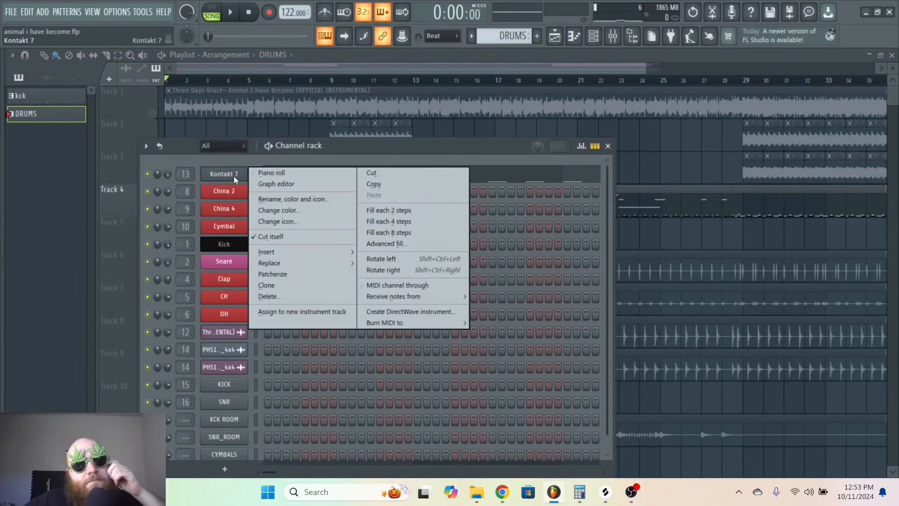
mouse_move(292, 262)
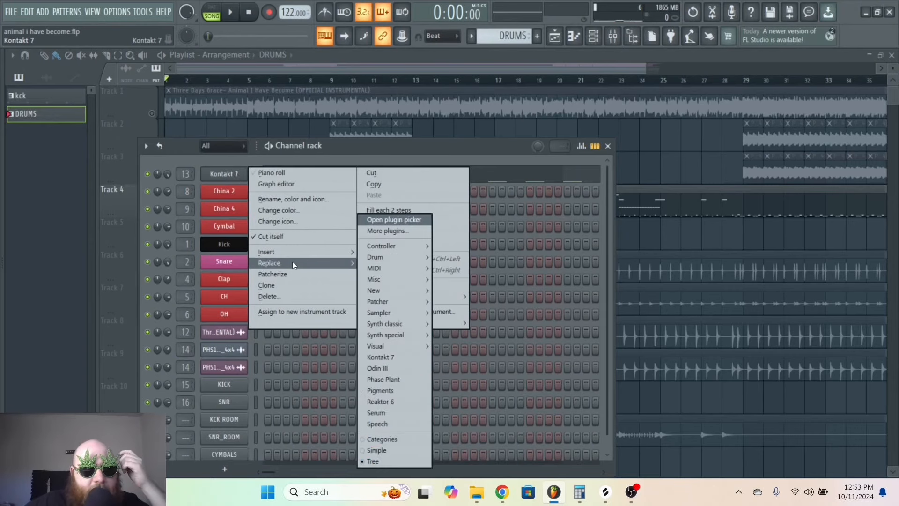
mouse_move(392, 314)
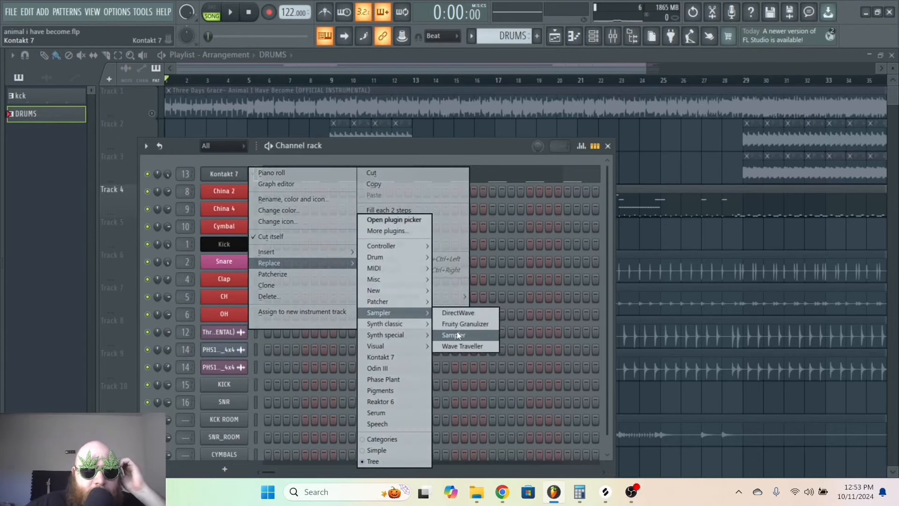
click(457, 334)
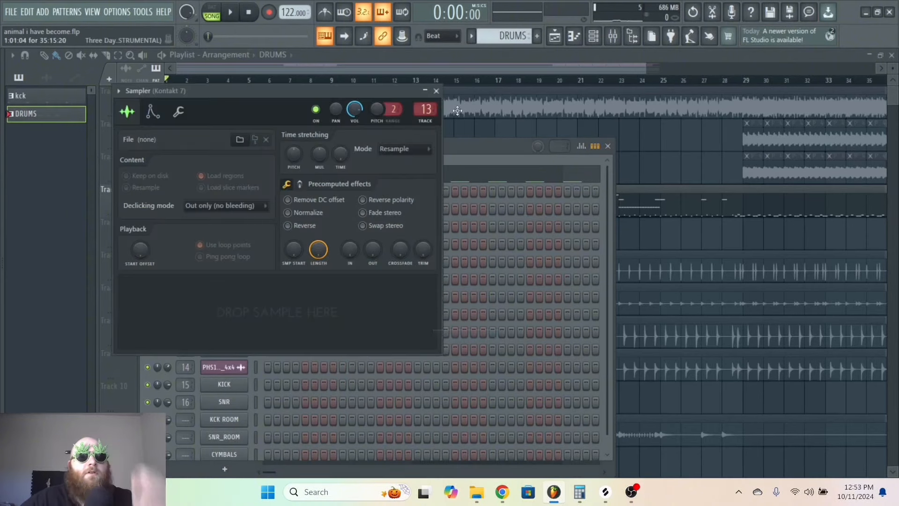
click(436, 90)
Rename the replaced Sampler channel as DRUM MIDI and close the channel rack.
right_click(246, 170)
click(278, 199)
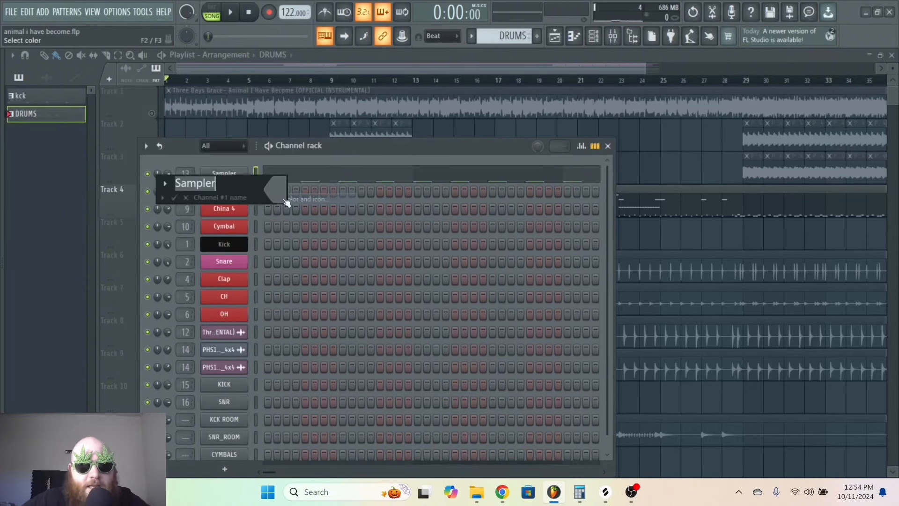
text(DRUM MIDI)
key(Return)
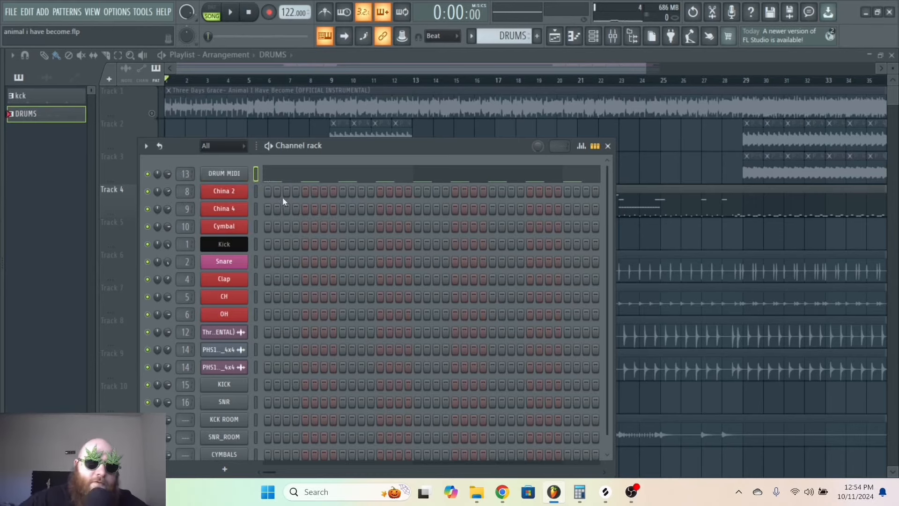
key(F6)
Open the KCK ROOM clip's channel settings and route it to mixer track 17.
scroll(284, 259, down, 4)
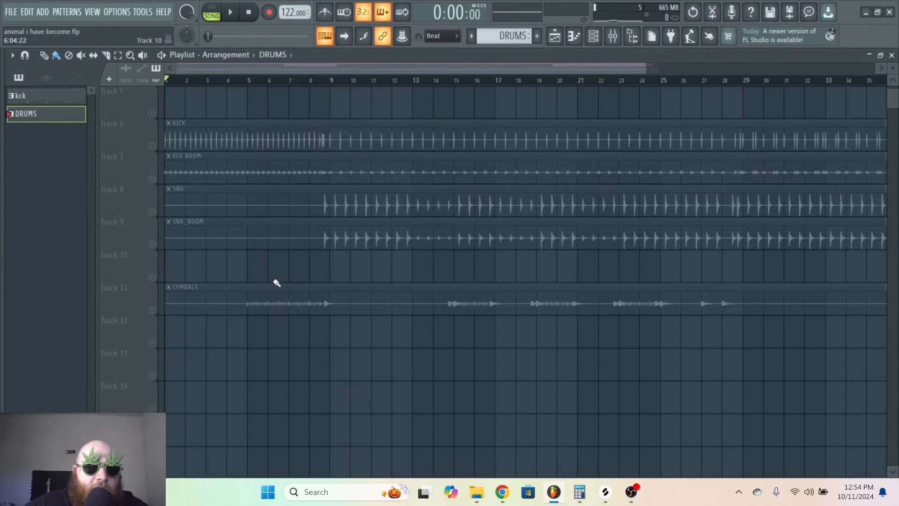
scroll(275, 281, up, 1)
double_click(233, 164)
click(410, 186)
double_click(425, 199)
click(426, 198)
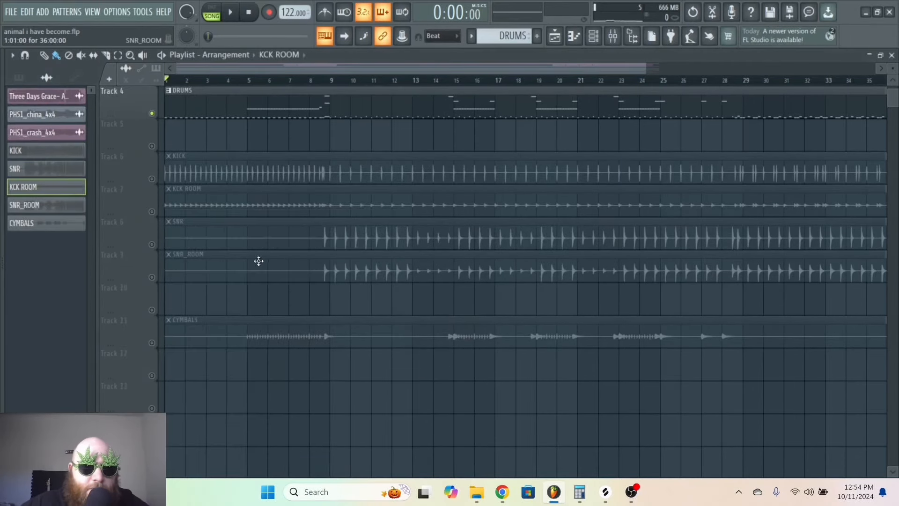
Route the SNR_ROOM clip to mixer track 18 and the CYMBALS clip to mixer track 19.
double_click(255, 262)
key(F9)
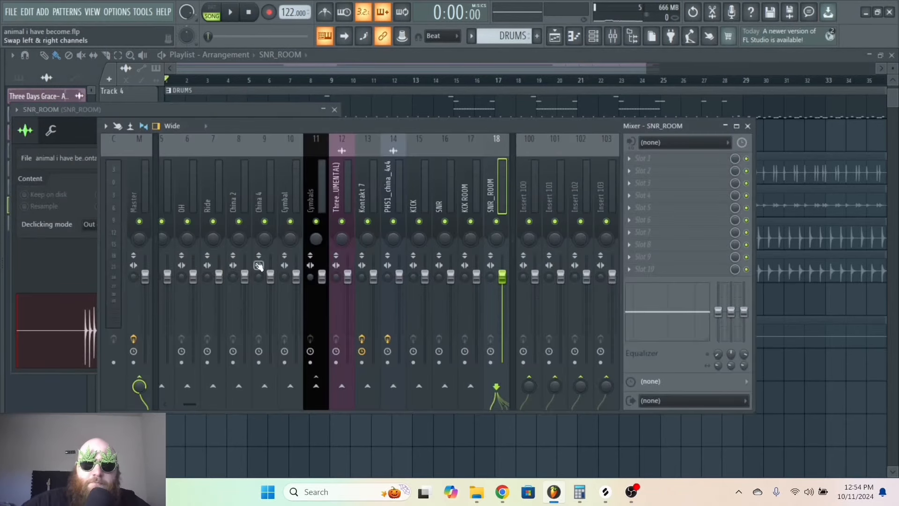
key(F9)
click(358, 208)
double_click(305, 333)
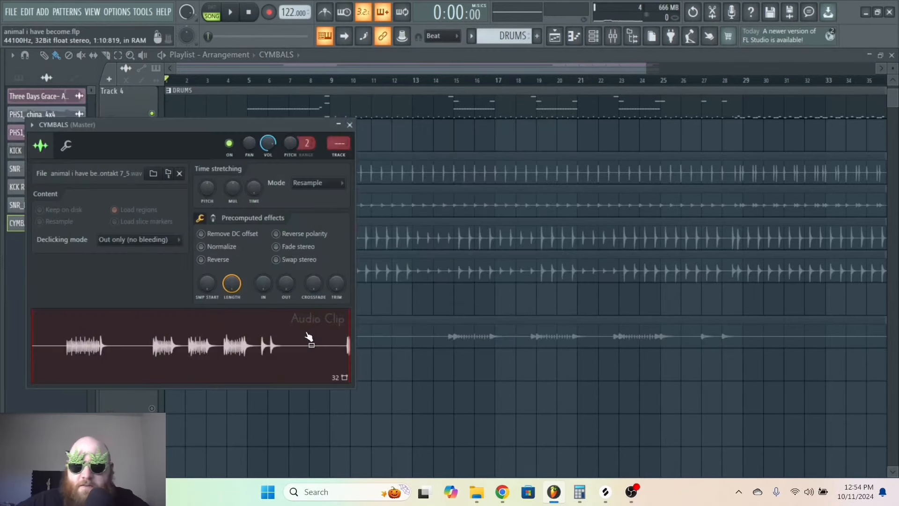
key(F9)
key(F9)
click(411, 267)
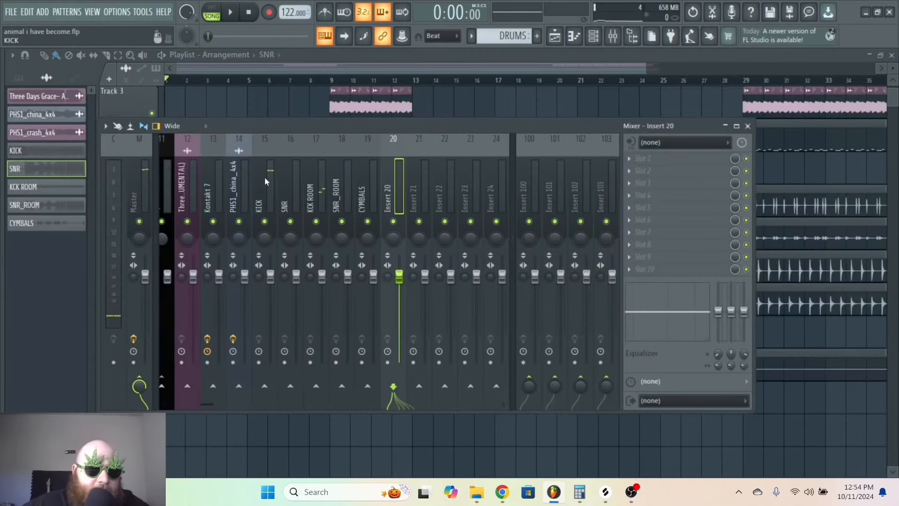
Route the KICK and SNR mixer tracks exclusively to mixer track 20.
drag(265, 178, 287, 181)
right_click(393, 385)
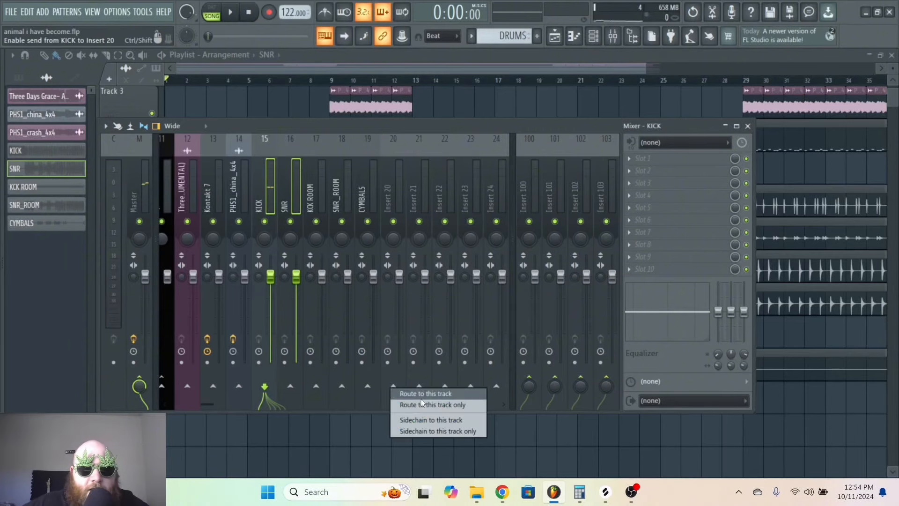
click(421, 403)
Rename mixer track 20 as KCK SNR and colour it black.
click(388, 189)
right_click(390, 174)
click(431, 139)
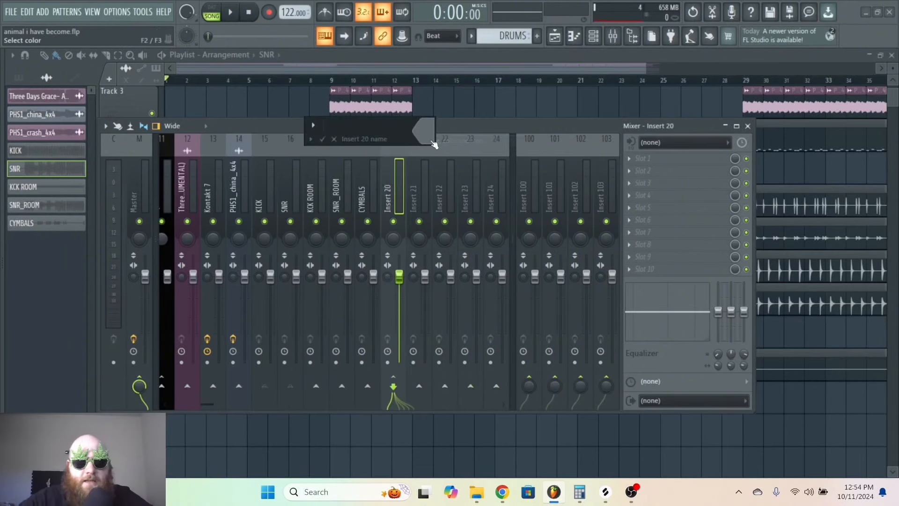
click(419, 126)
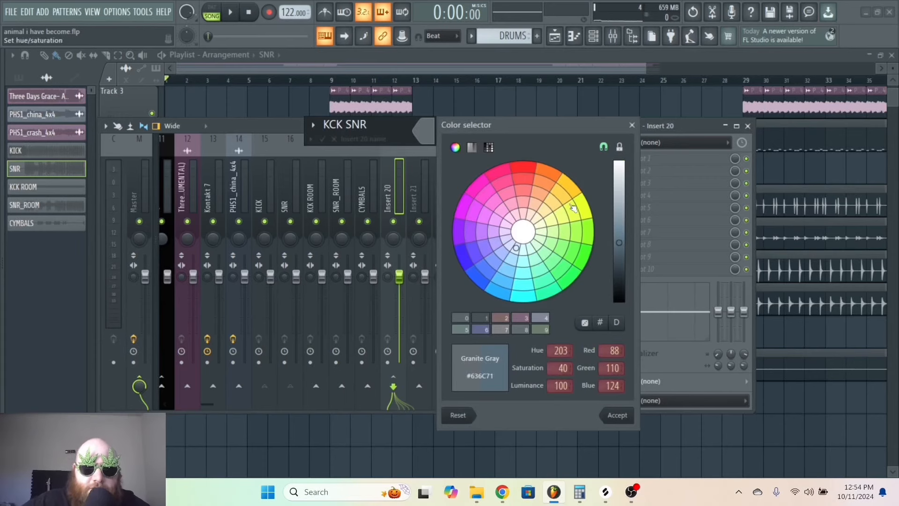
drag(620, 244, 615, 427)
click(617, 415)
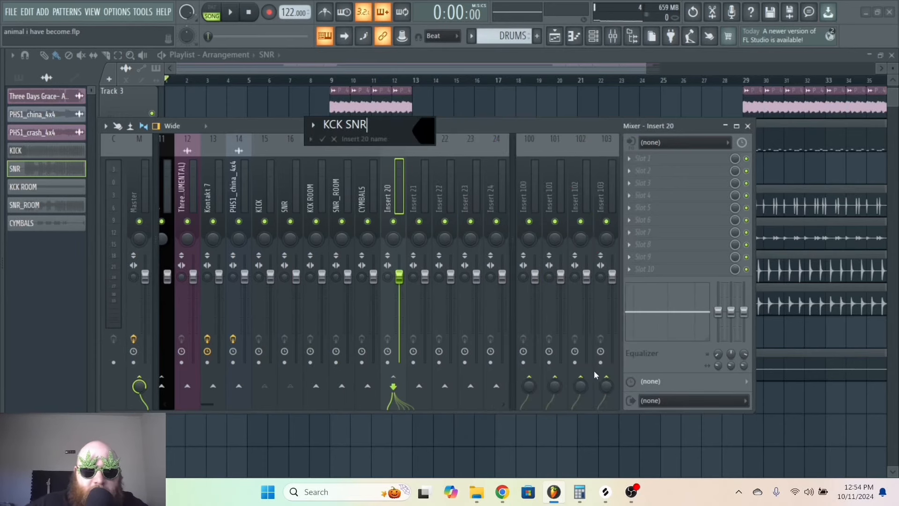
key(Return)
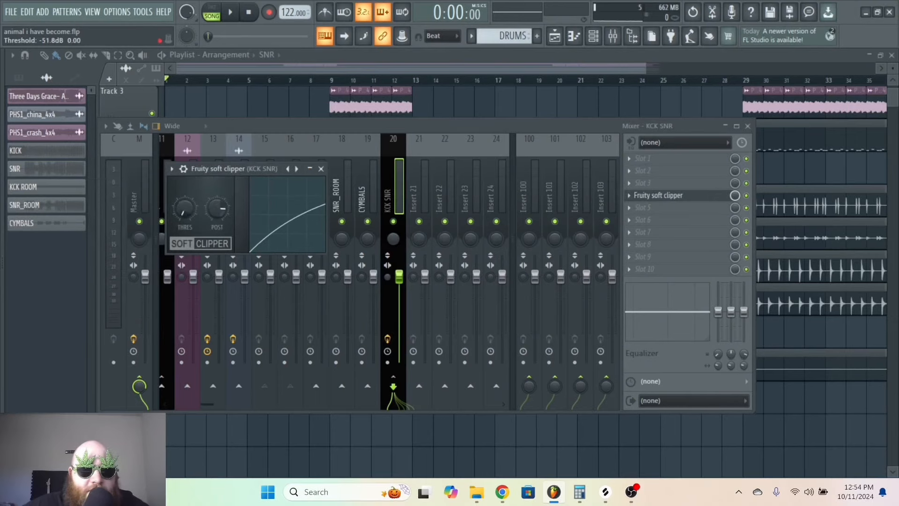
Load kHs Limiter after the Fruity soft clipper on the KCK SNR track and set the clipper's post gain to 100%.
click(656, 213)
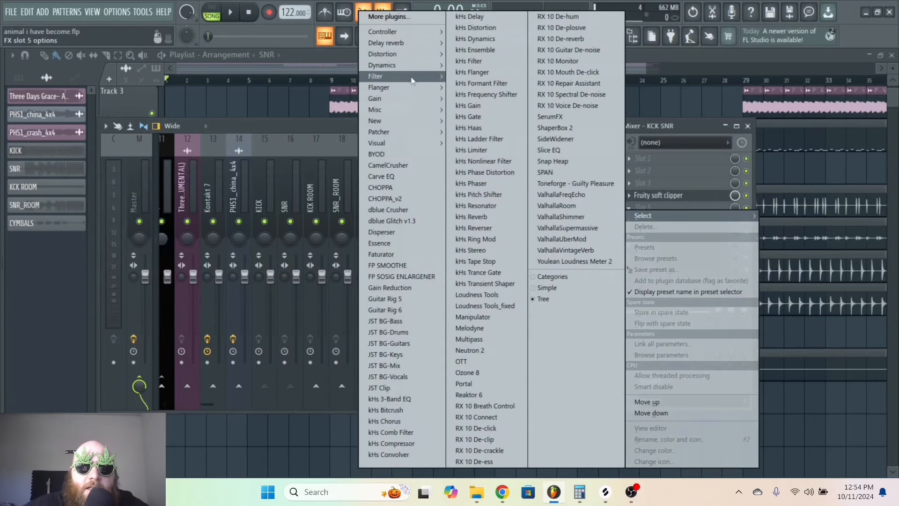
click(471, 150)
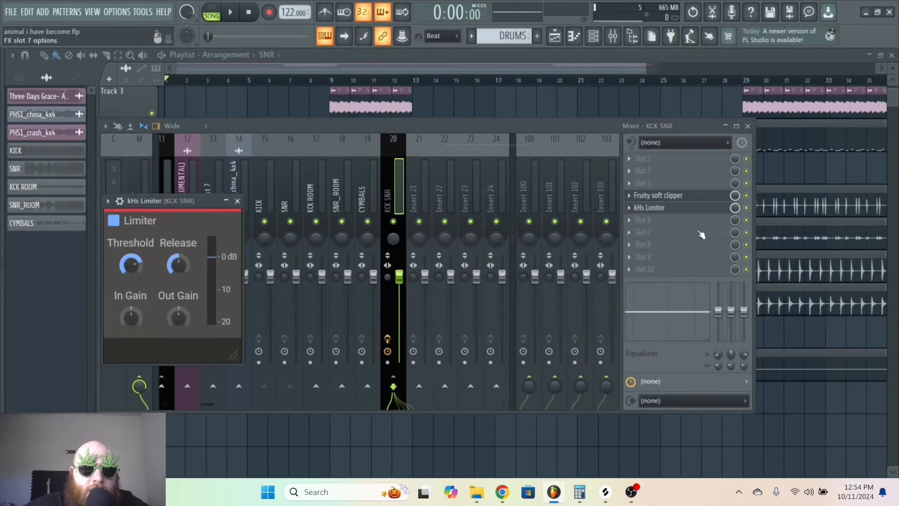
click(680, 195)
drag(223, 211, 220, 209)
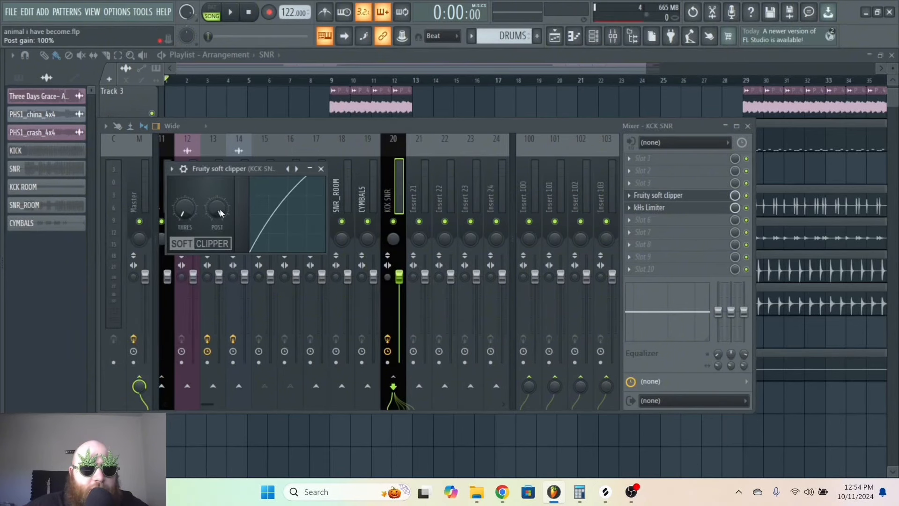
Route the KCK ROOM and SNR_ROOM mixer tracks exclusively to mixer track 21.
click(402, 173)
click(374, 182)
click(316, 192)
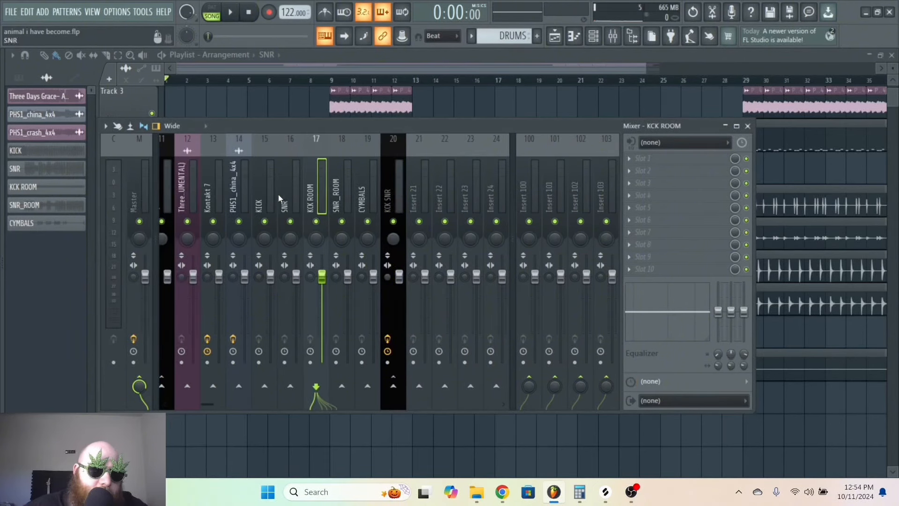
click(286, 189)
click(316, 187)
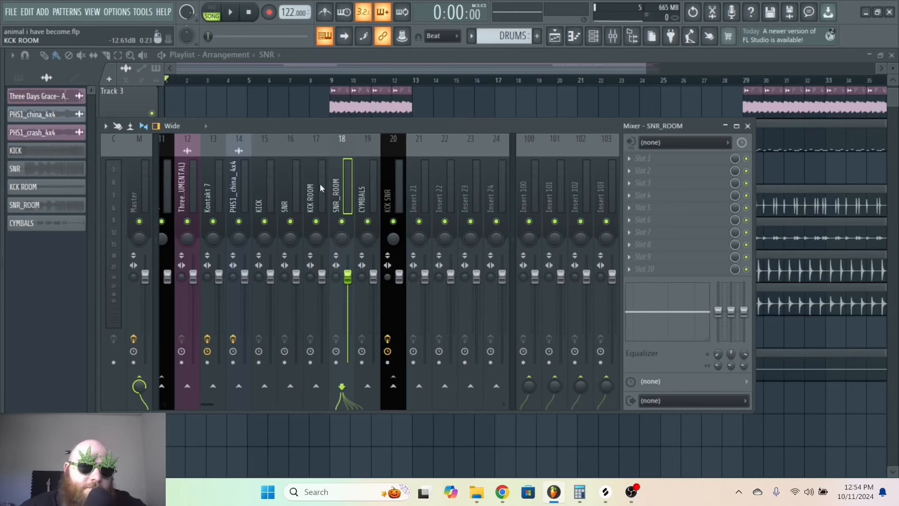
ctrl+click(334, 186)
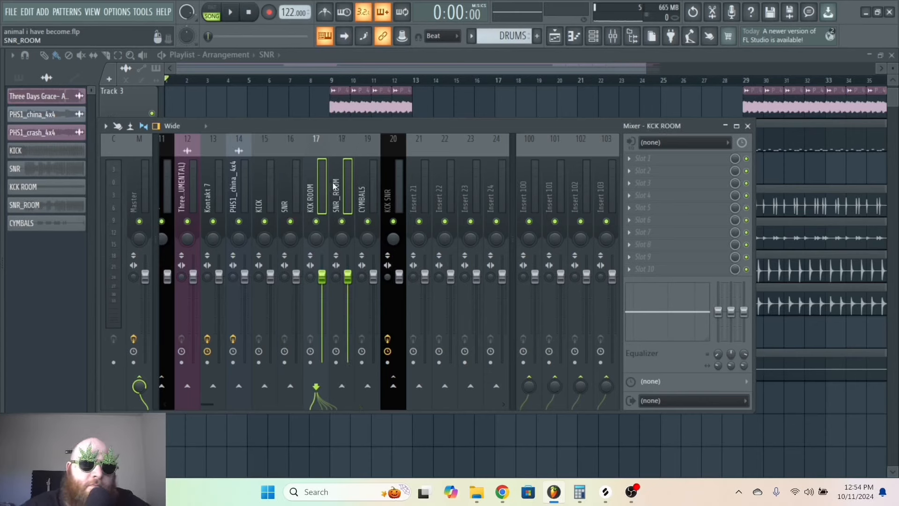
right_click(427, 386)
click(451, 398)
Rename mixer track 21 as KCK SNR ROOM and colour it blue.
click(418, 181)
right_click(420, 181)
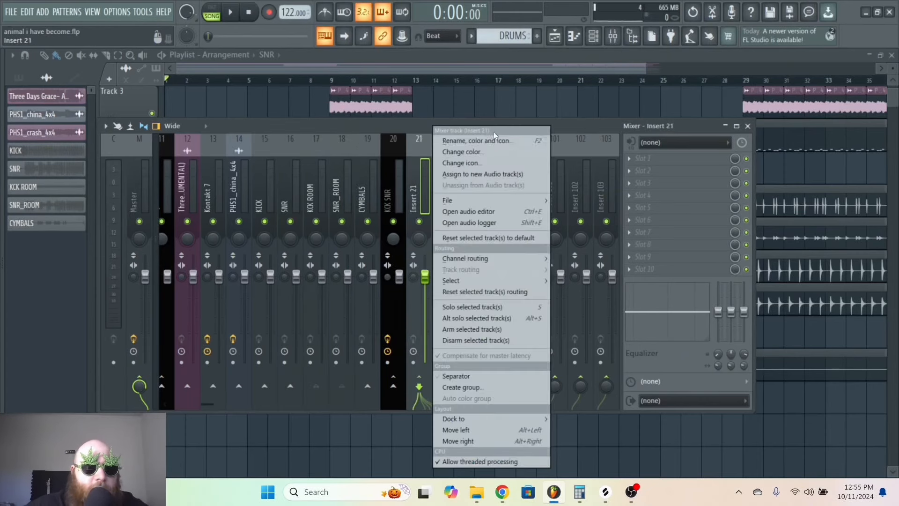
click(494, 135)
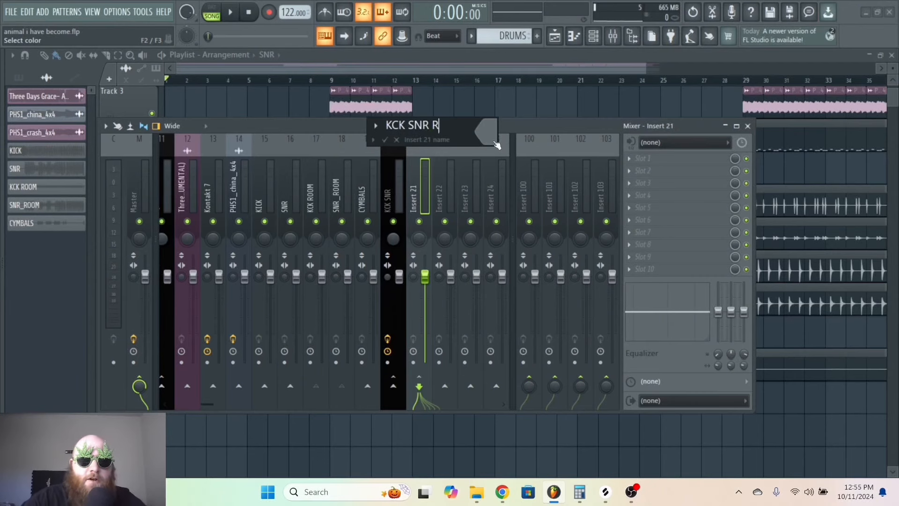
click(493, 140)
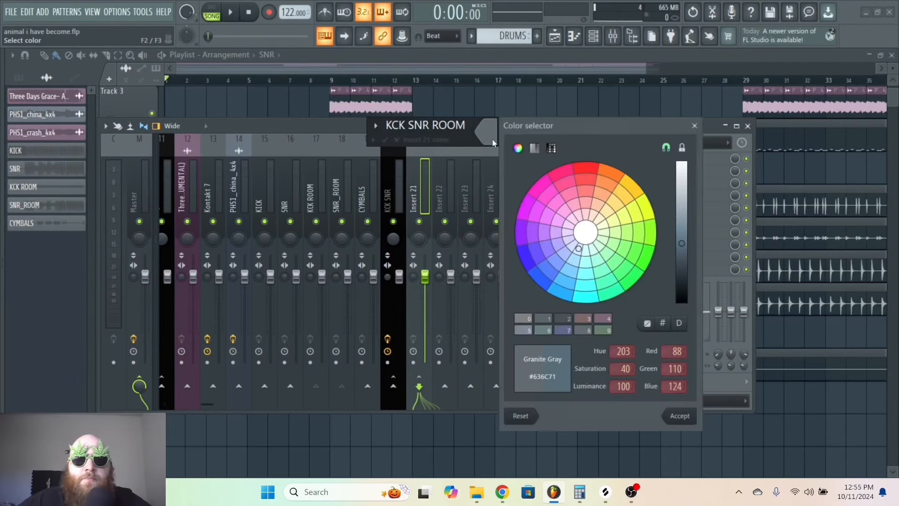
click(542, 274)
click(683, 414)
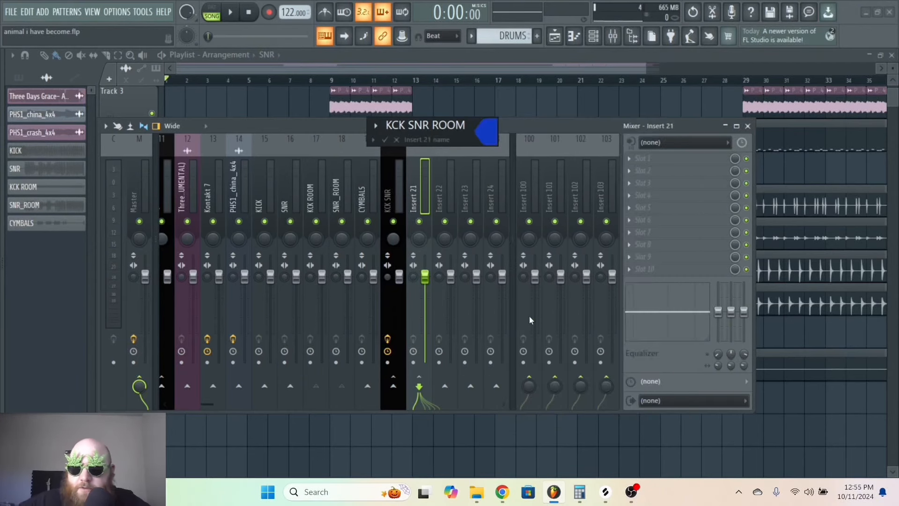
key(Return)
Route the CYMBALS and PHS1_china_4x4 mixer tracks exclusively to mixer track 22.
click(361, 193)
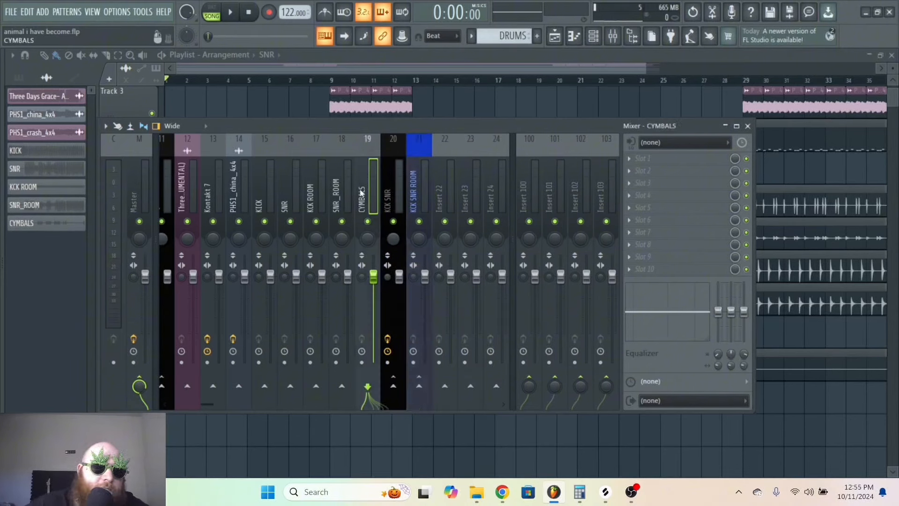
click(240, 184)
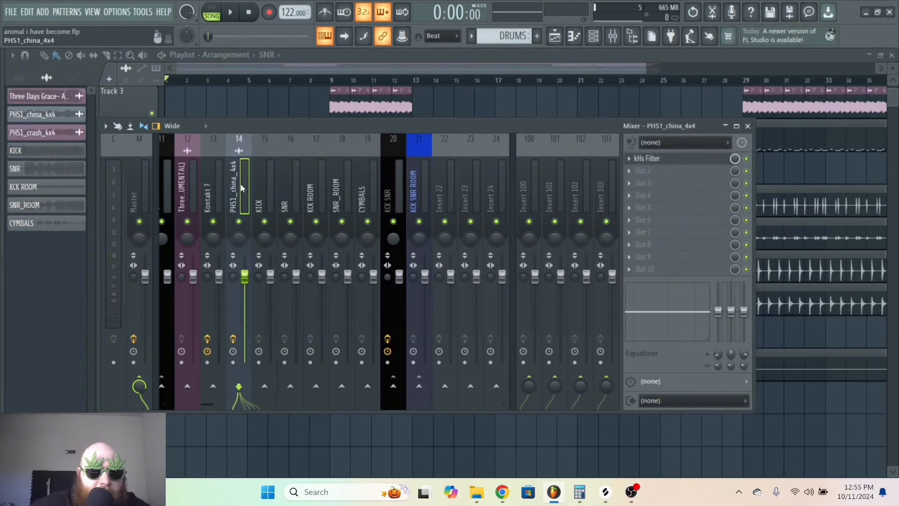
click(361, 192)
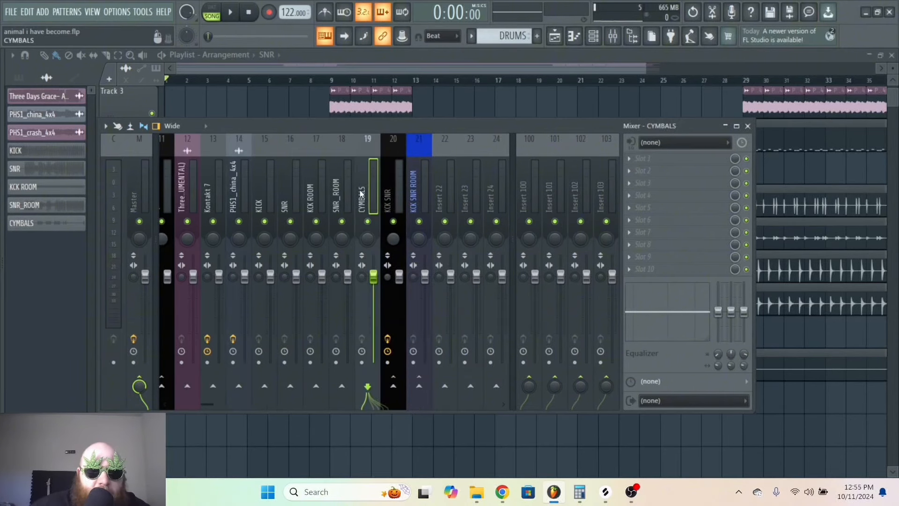
right_click(456, 388)
click(468, 400)
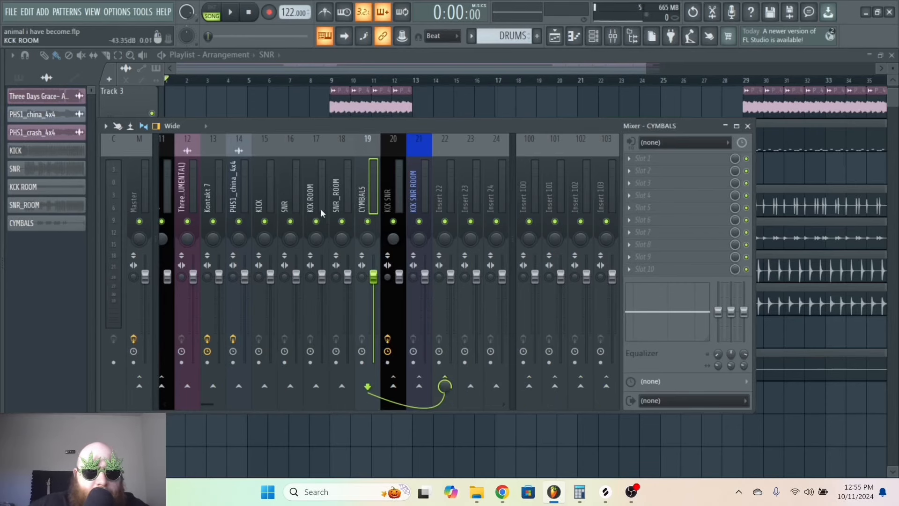
click(247, 193)
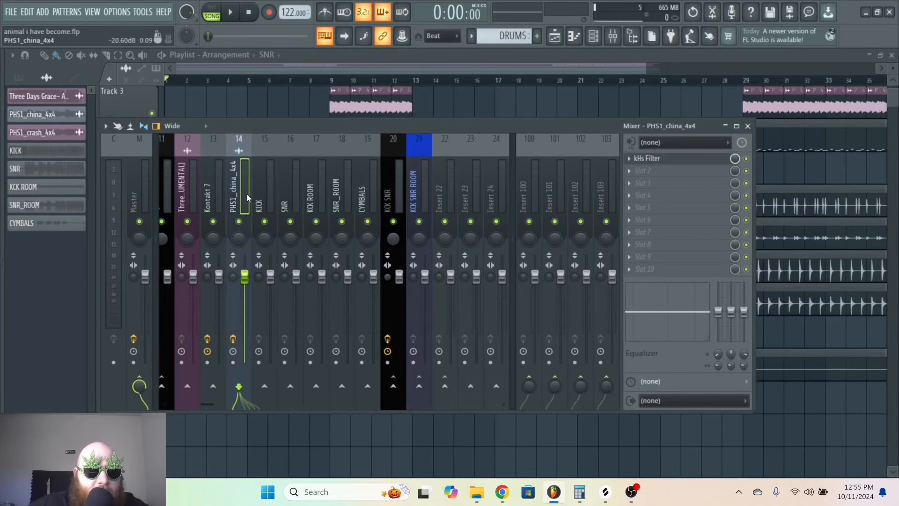
click(364, 189)
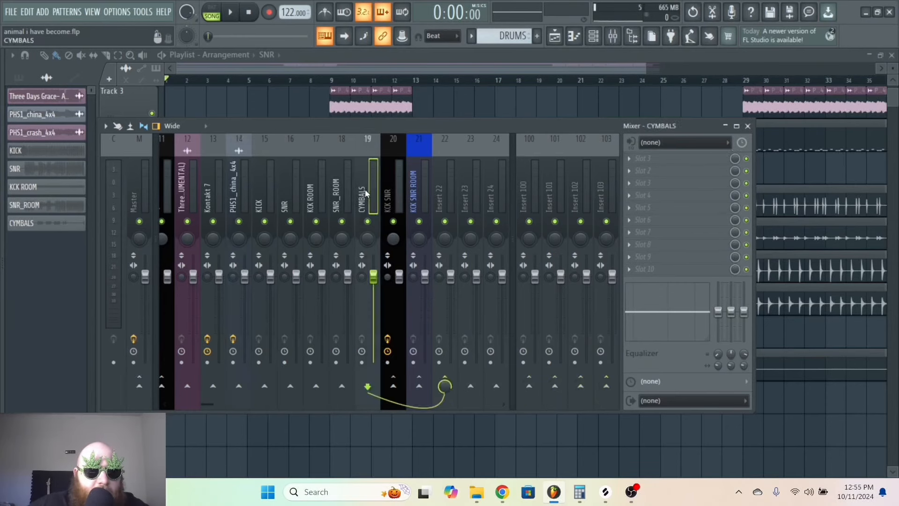
click(246, 196)
right_click(456, 385)
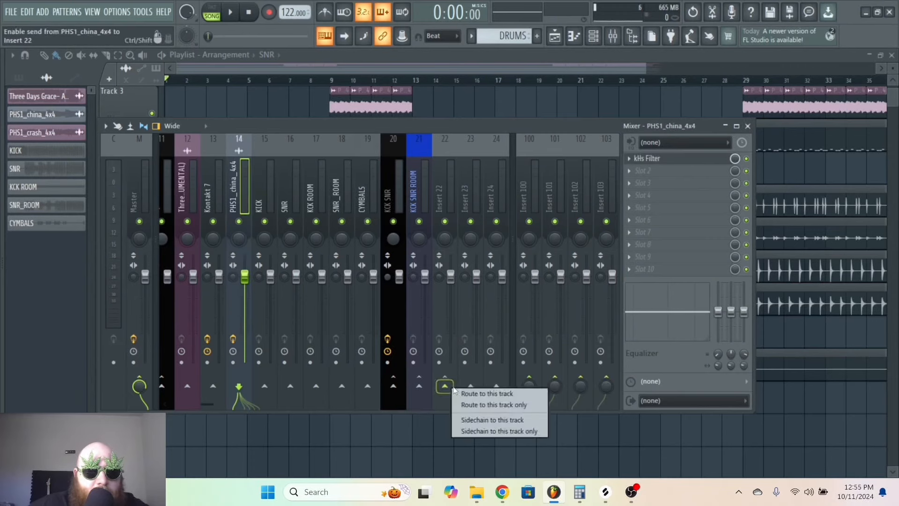
click(471, 402)
Rename mixer track 22 as CYMBALS and colour it Dark Golden (#B19123).
right_click(442, 181)
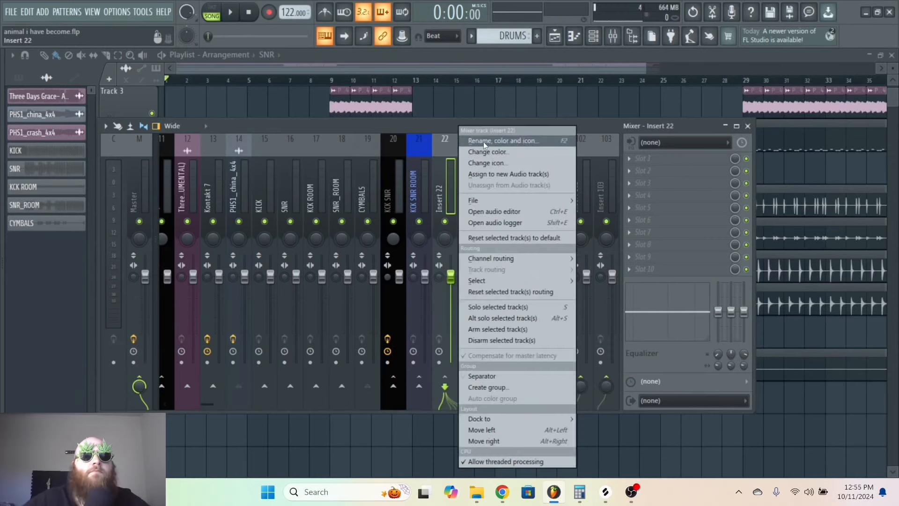
click(483, 141)
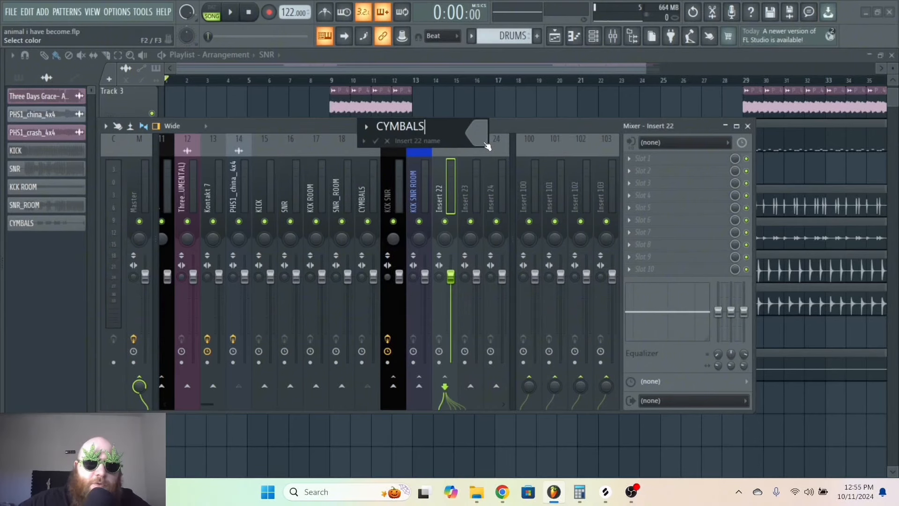
click(485, 144)
click(613, 196)
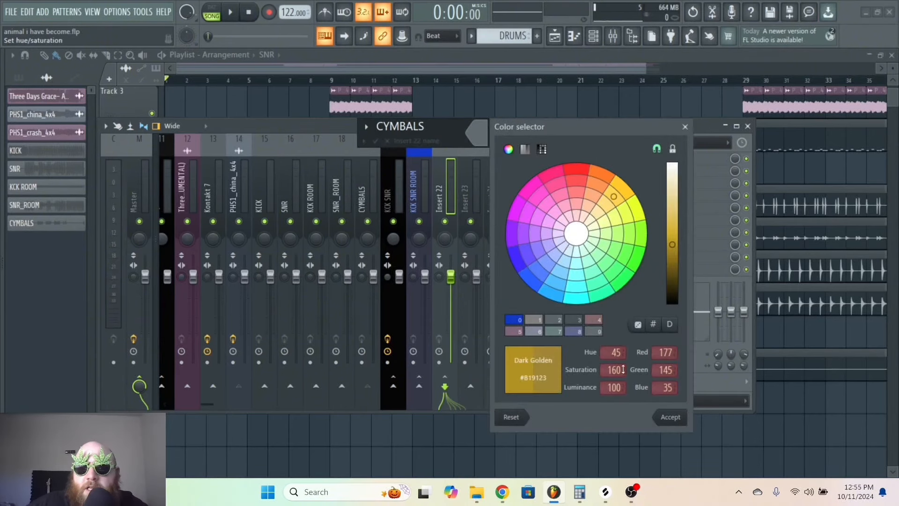
click(659, 418)
key(Return)
Play the song from the start and from bar 9 to hear the drums through their new buses.
key(space)
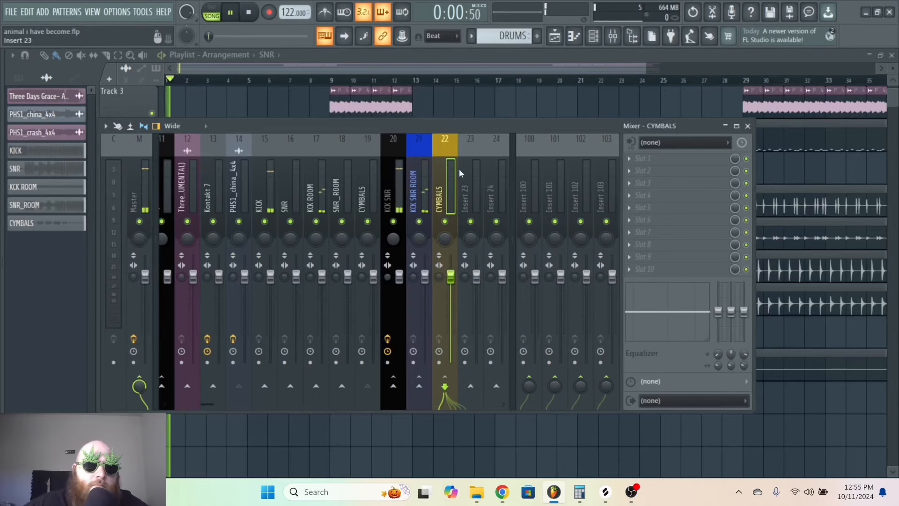
click(422, 201)
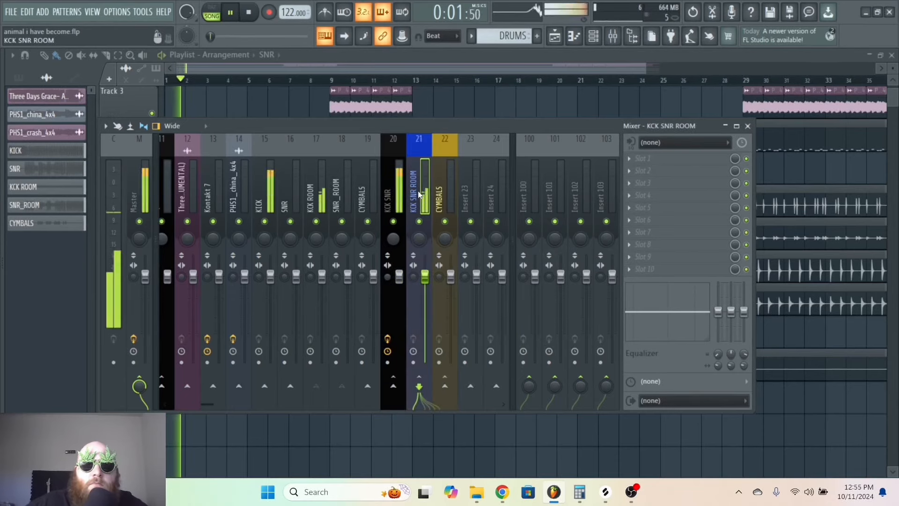
click(375, 71)
click(331, 81)
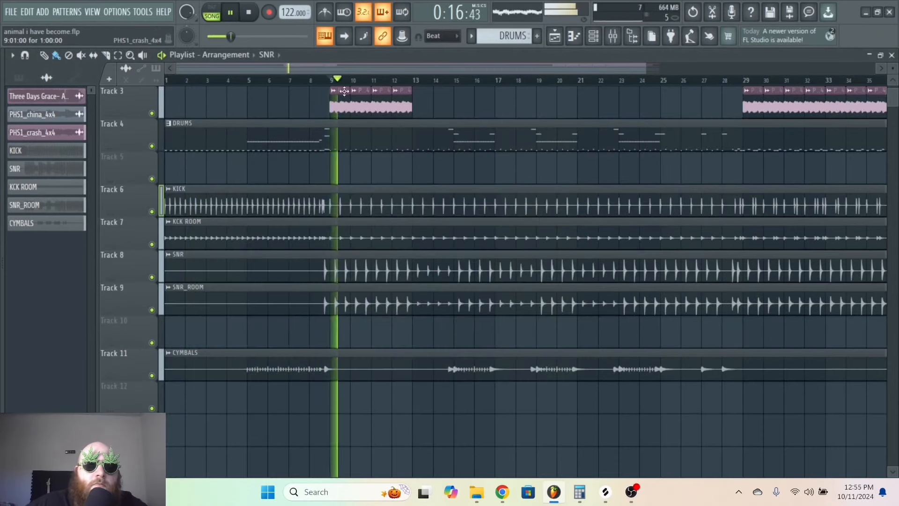
Select bars 9 to 13 in the playlist as the playback range with only the SNR track soloed.
scroll(356, 197, up, 2)
scroll(435, 290, down, 4)
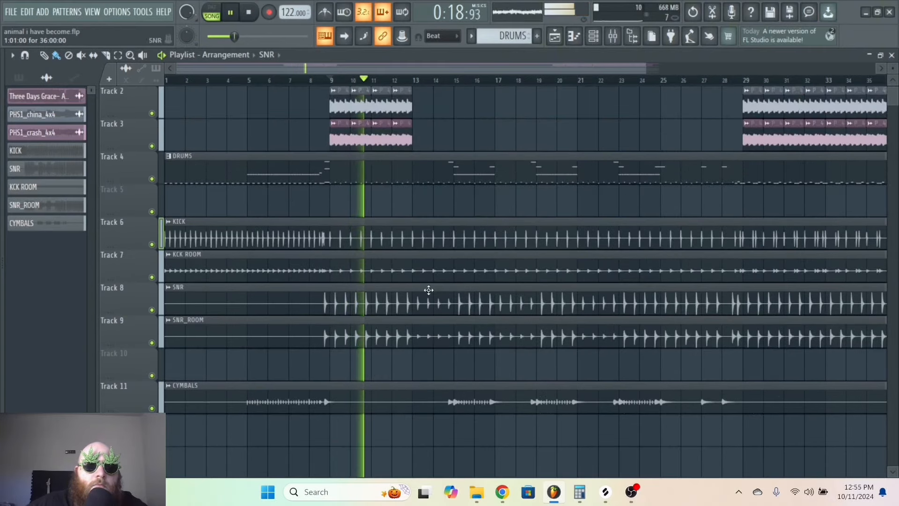
scroll(431, 290, up, 3)
drag(468, 83, 478, 83)
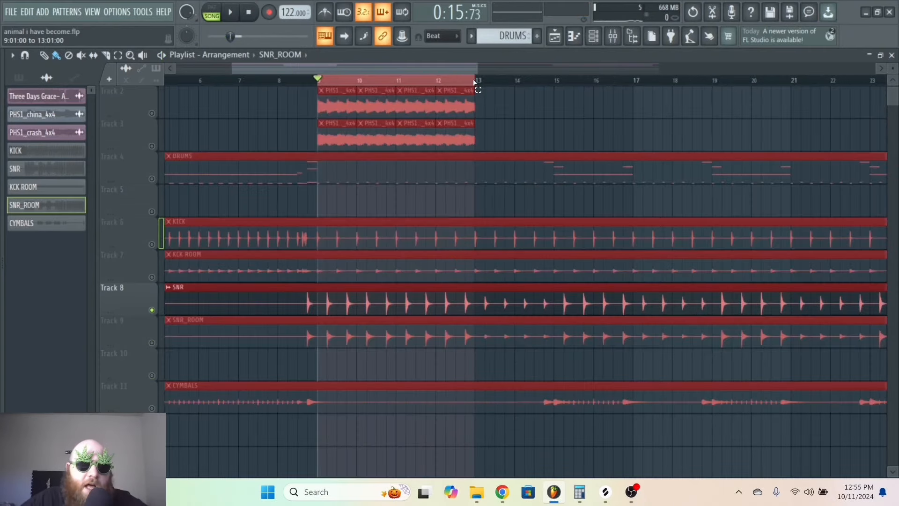
ctrl+click(523, 136)
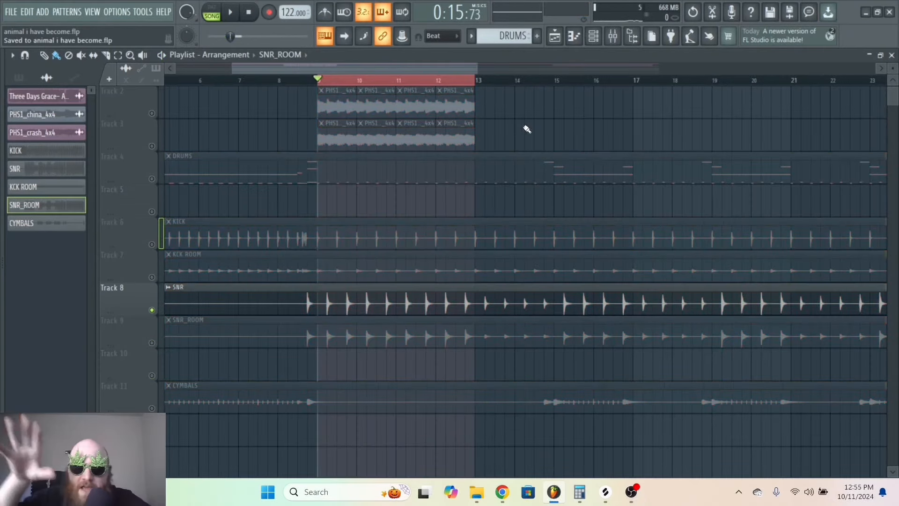
Load Fruity Parametric EQ 2 in slot 2 of the SNR mixer track and boost band 4 by 2.5 dB at 525 Hz.
click(612, 36)
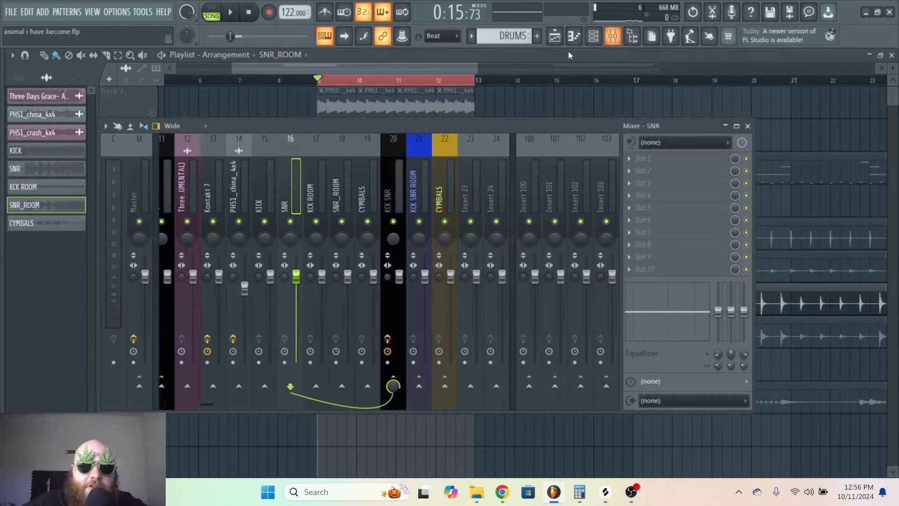
click(643, 170)
mouse_move(411, 65)
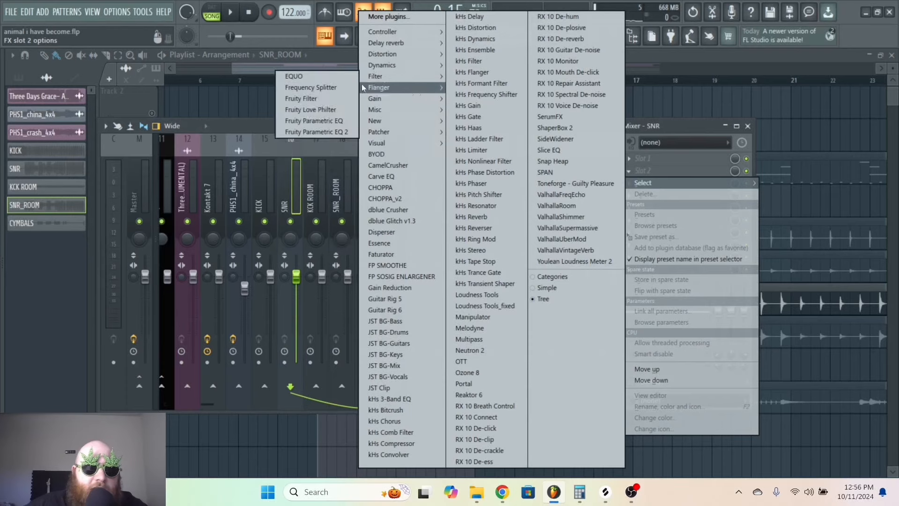
click(341, 127)
drag(262, 152, 312, 138)
key(space)
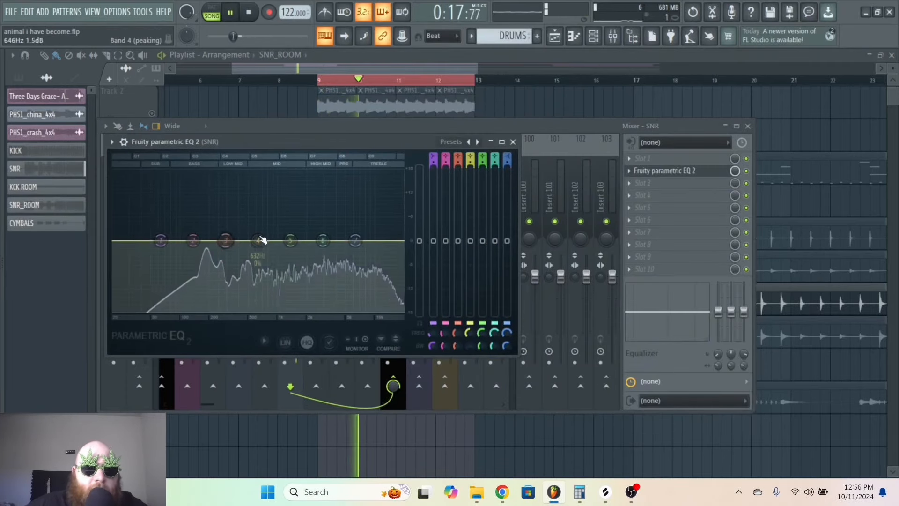
key(space)
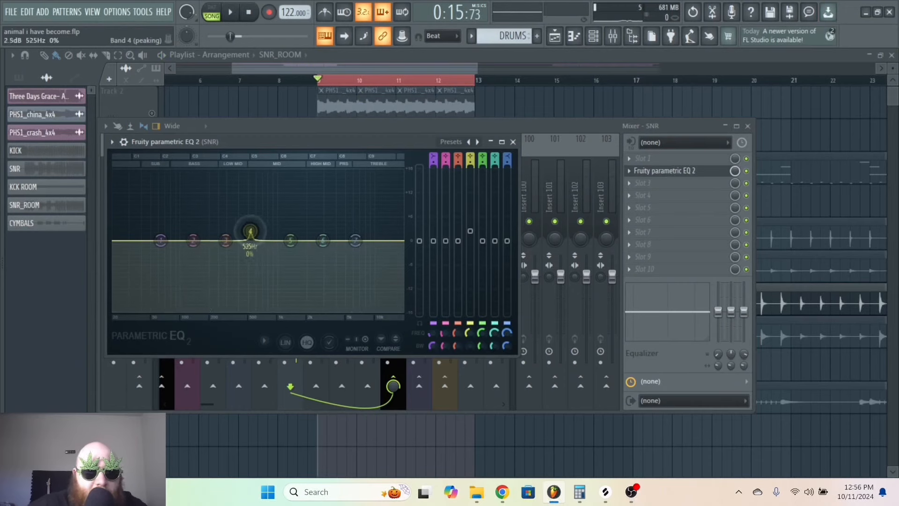
Boost band 4 of the SNR track's EQ to 18 dB at 252 Hz and play the snare to locate its ringing frequency.
drag(250, 232, 220, 170)
key(space)
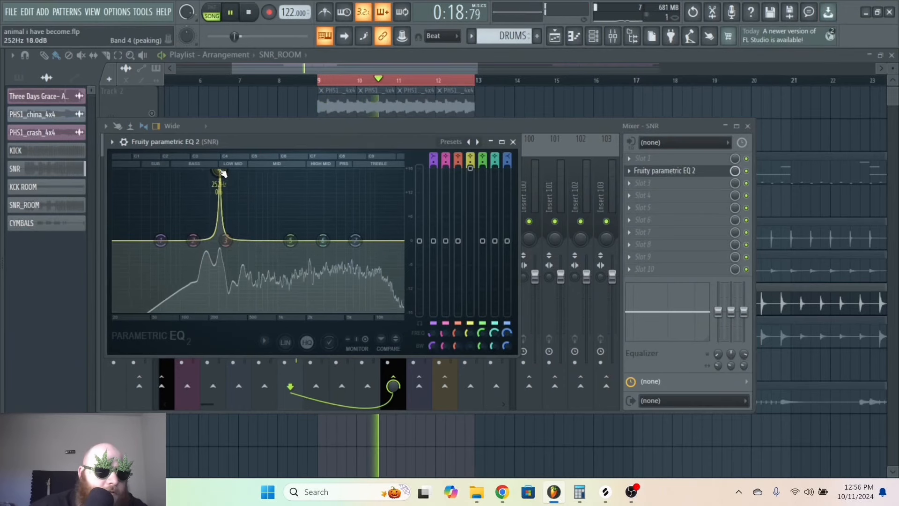
key(space)
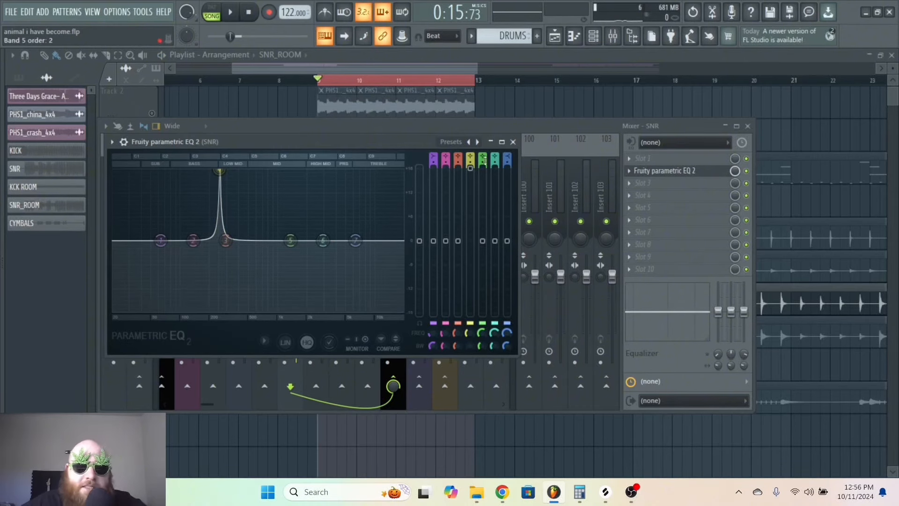
key(space)
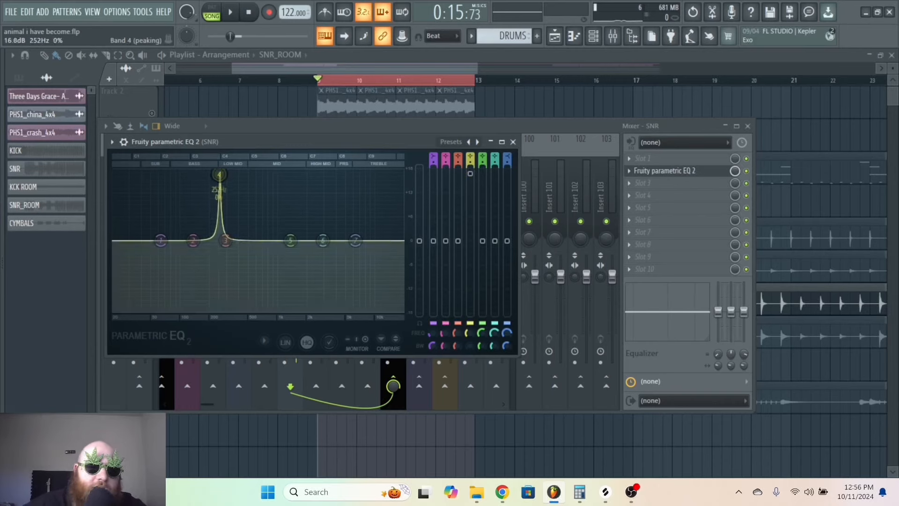
Cut band 4 to -12.9 dB at 252 Hz, audition the snare with the cut, and close the EQ.
drag(470, 169, 472, 291)
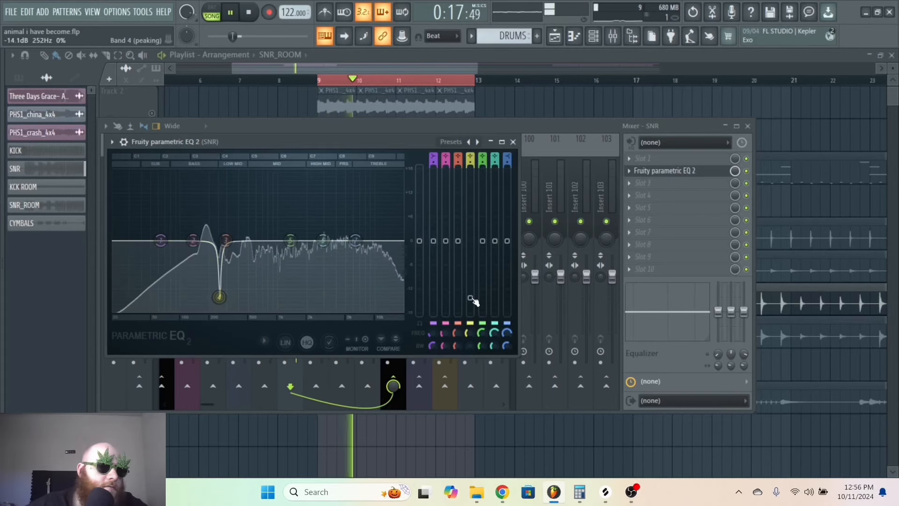
key(space)
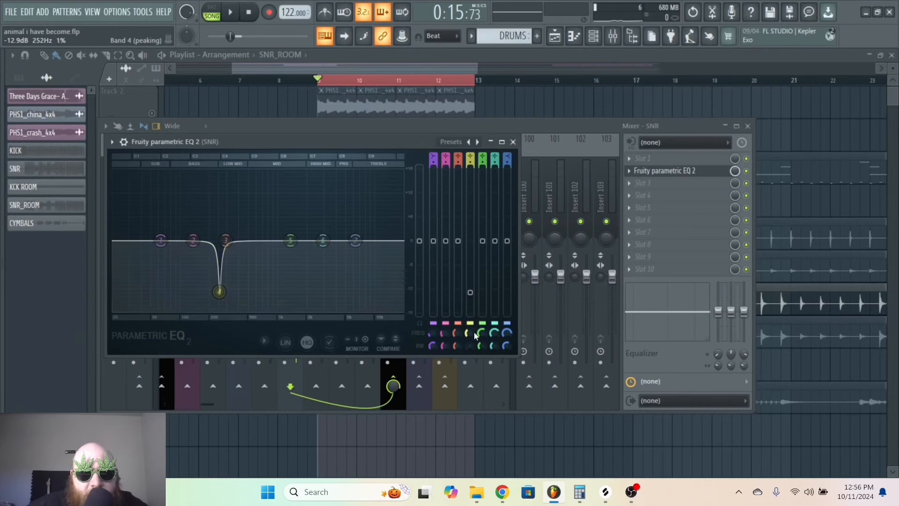
key(space)
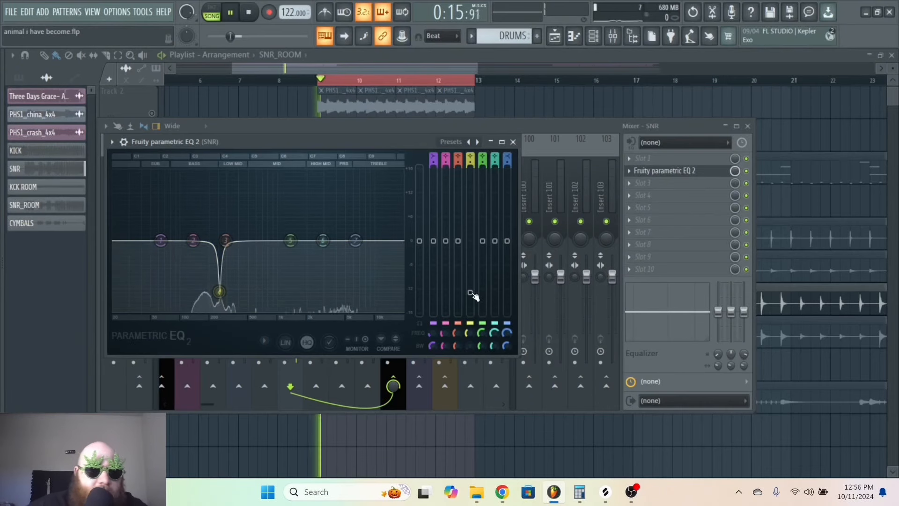
key(space)
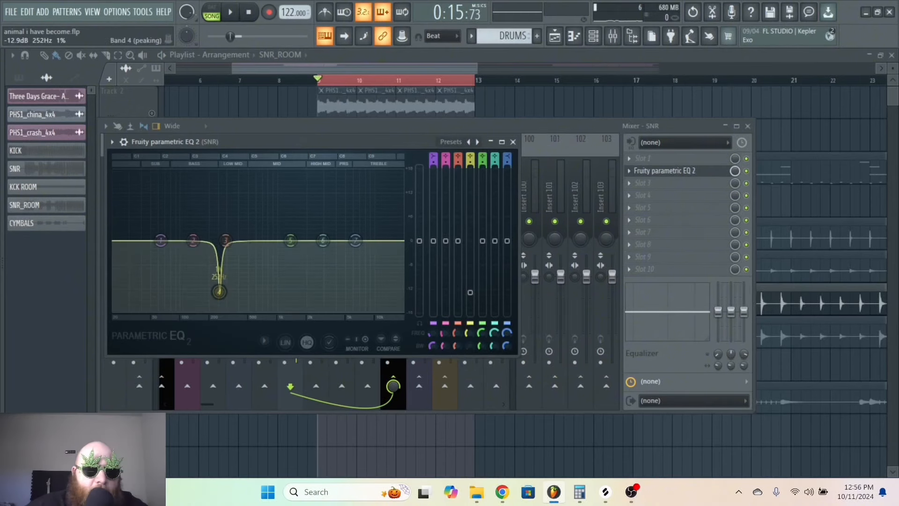
click(513, 142)
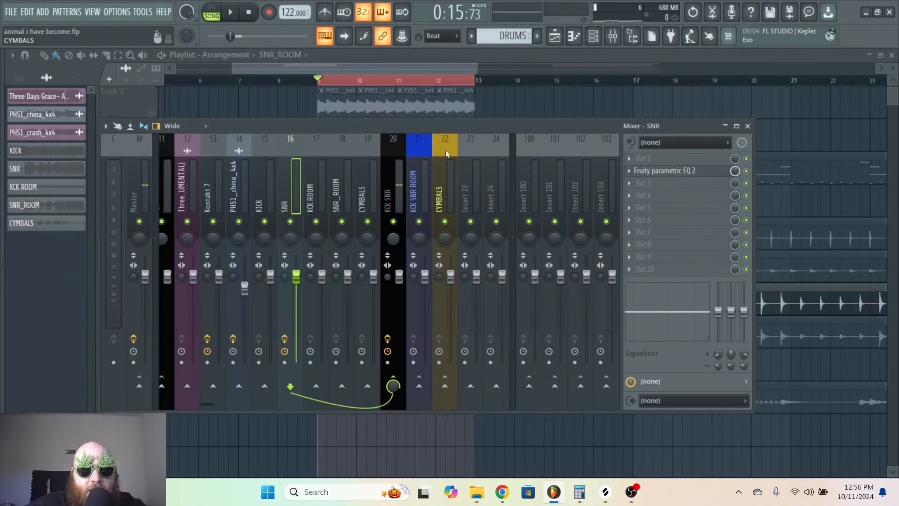
Load Fruity Parametric EQ 2 in slot 1 of the KICK track, boost the low and high shelves, and cut band 4 by 4 dB at 845 Hz.
click(273, 185)
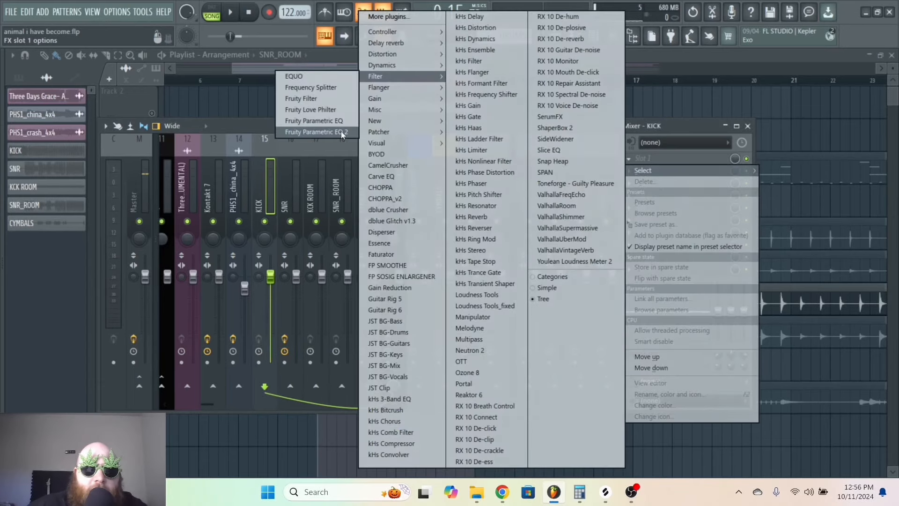
click(343, 132)
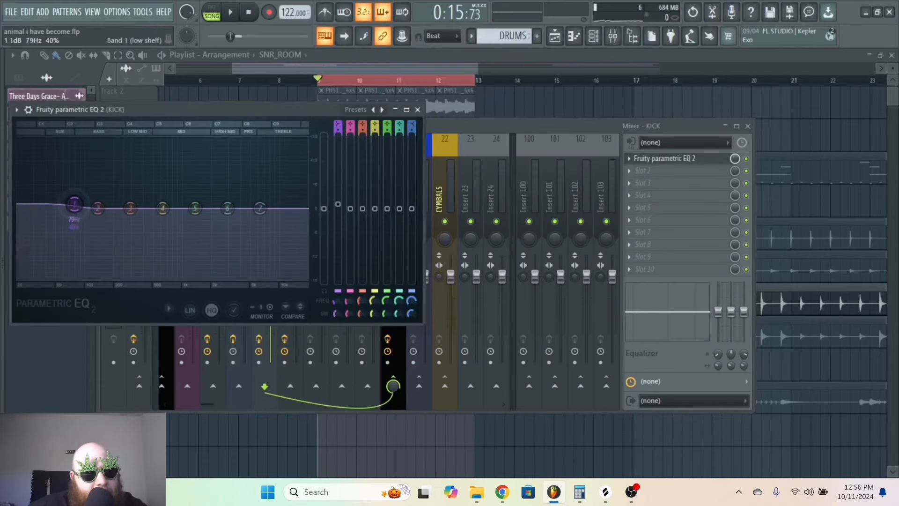
drag(74, 204, 86, 193)
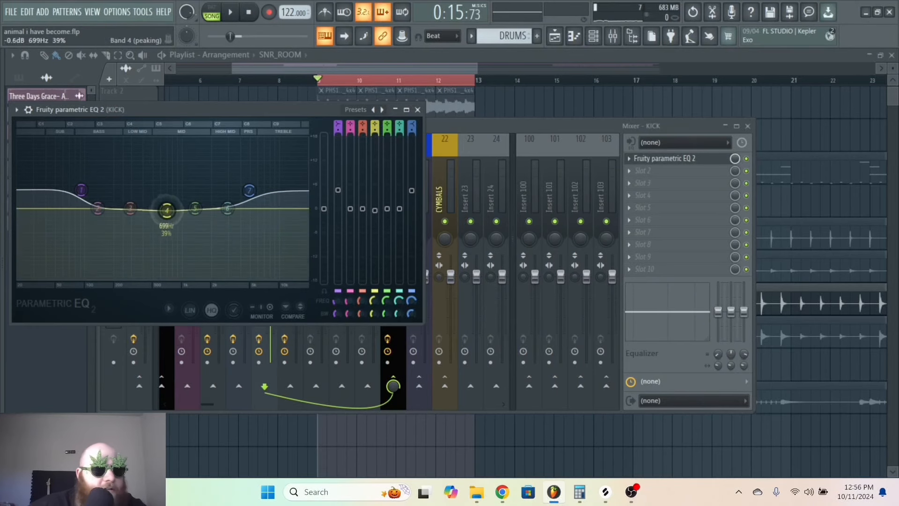
drag(167, 211, 178, 220)
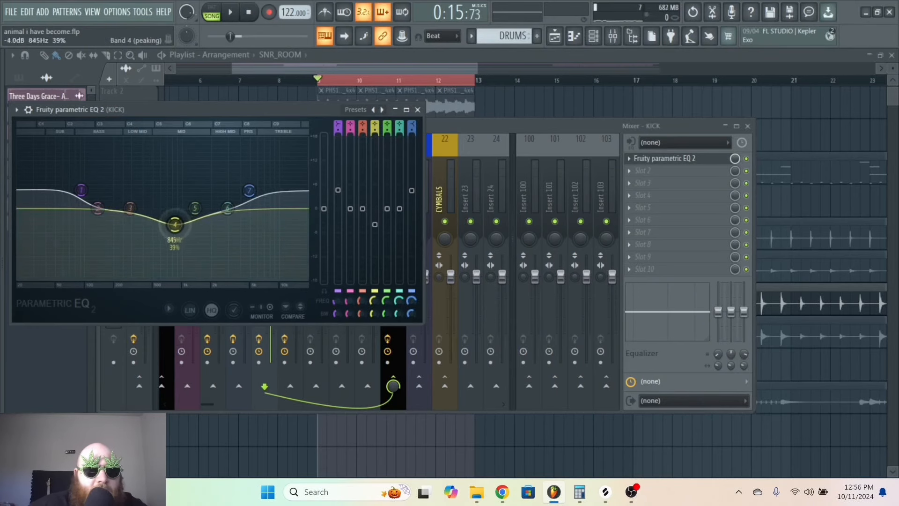
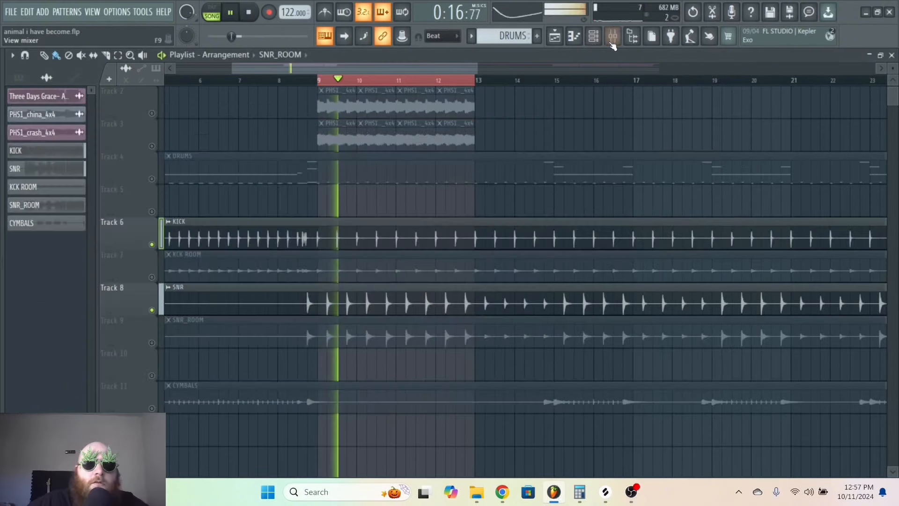
Compare the kick and snare playback with the KICK track's EQ enabled and bypassed.
click(612, 38)
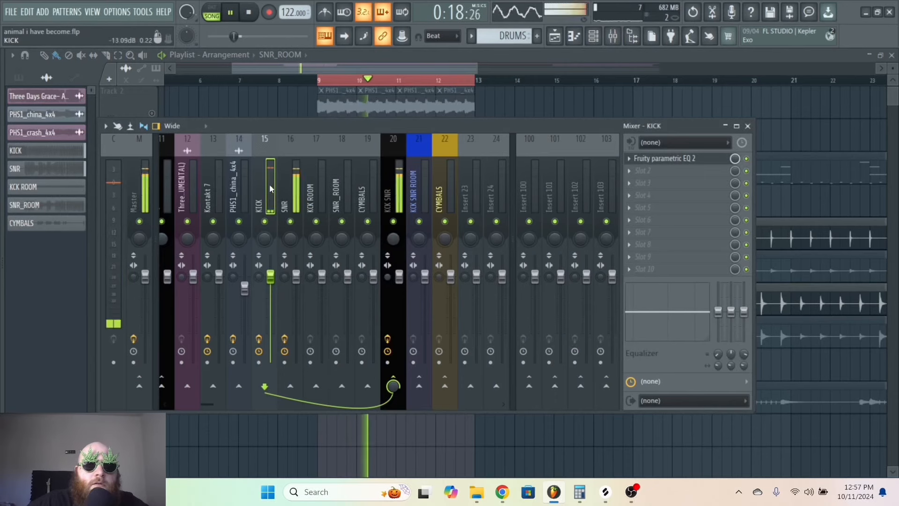
click(397, 187)
click(747, 159)
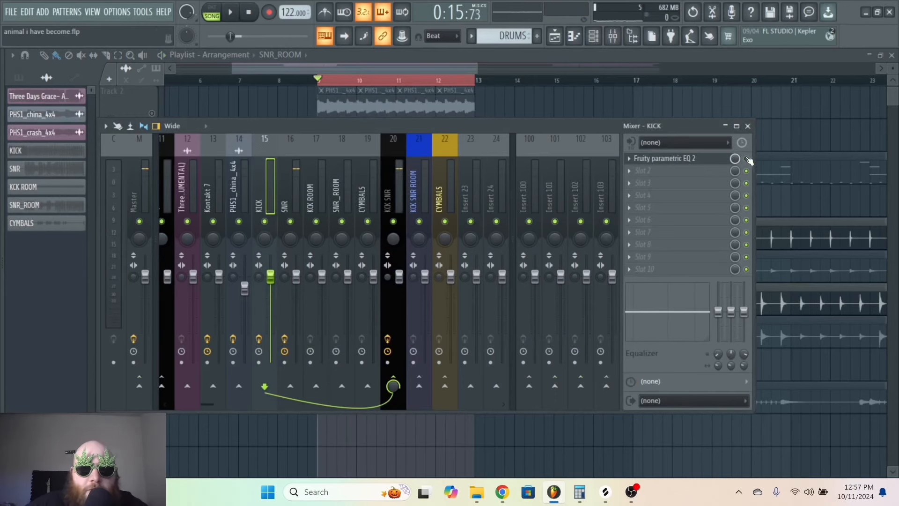
key(space)
key(space)
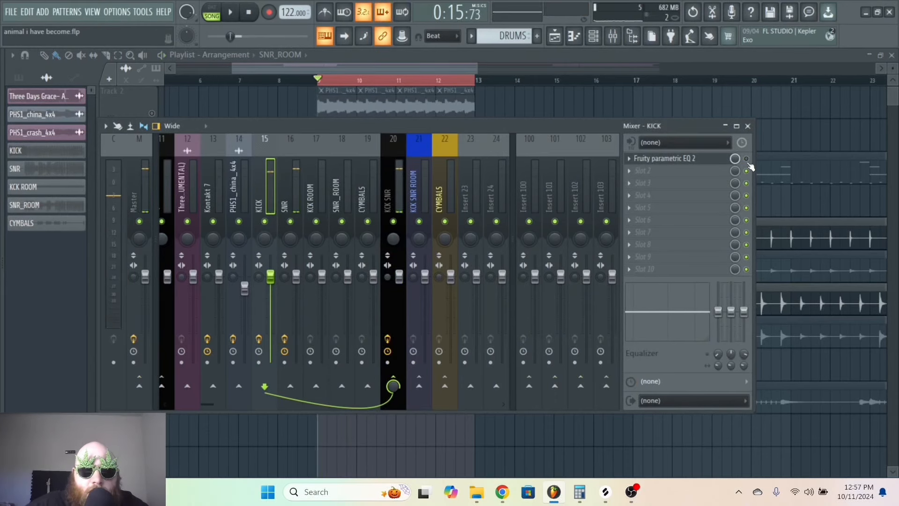
key(space)
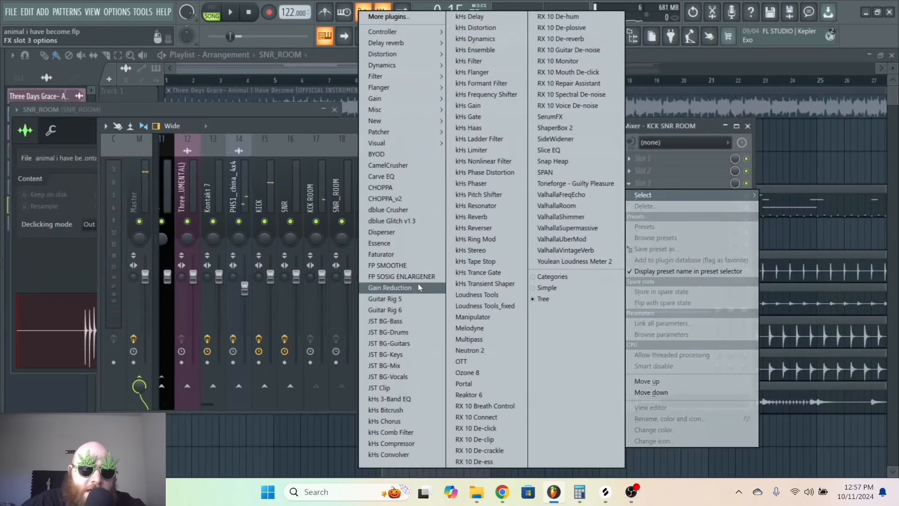
Load Gain Reduction in slot 3 of the KCK SNR ROOM track, lower its gain, and set Body to -7.0 dB during playback.
click(418, 287)
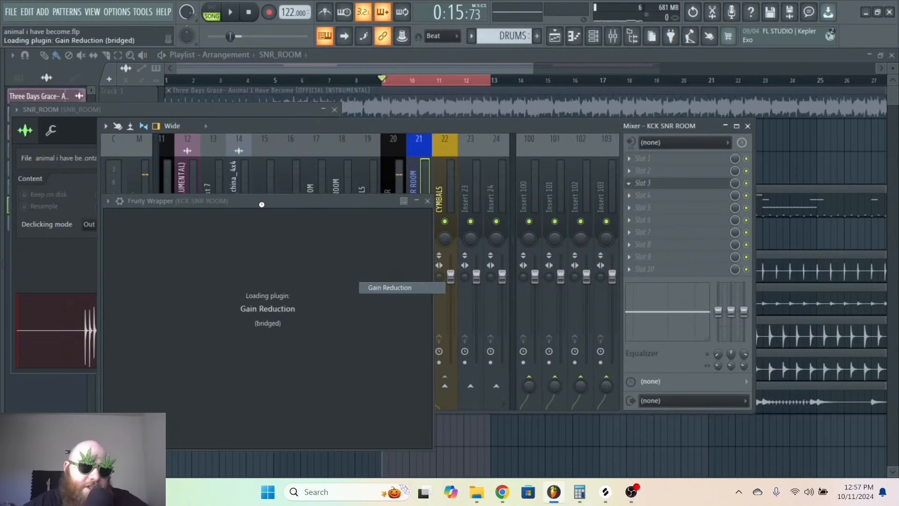
drag(215, 201, 311, 117)
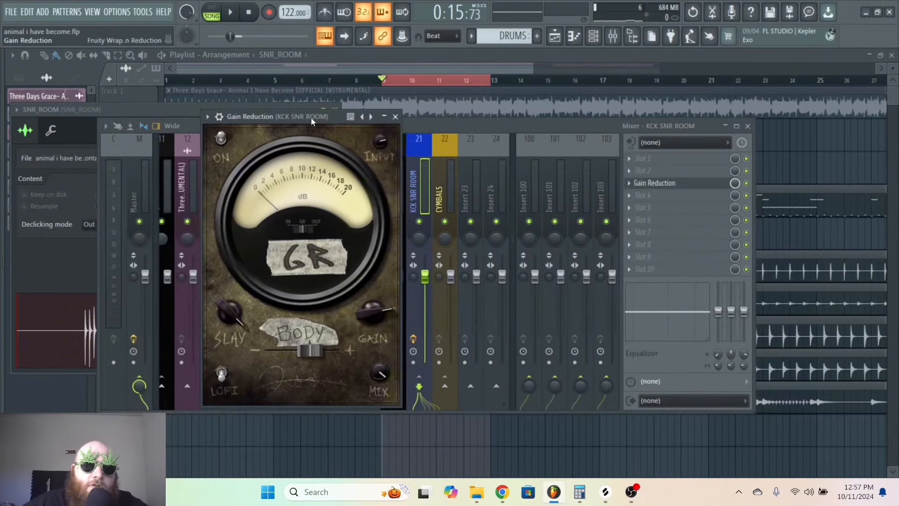
key(space)
drag(369, 311, 383, 373)
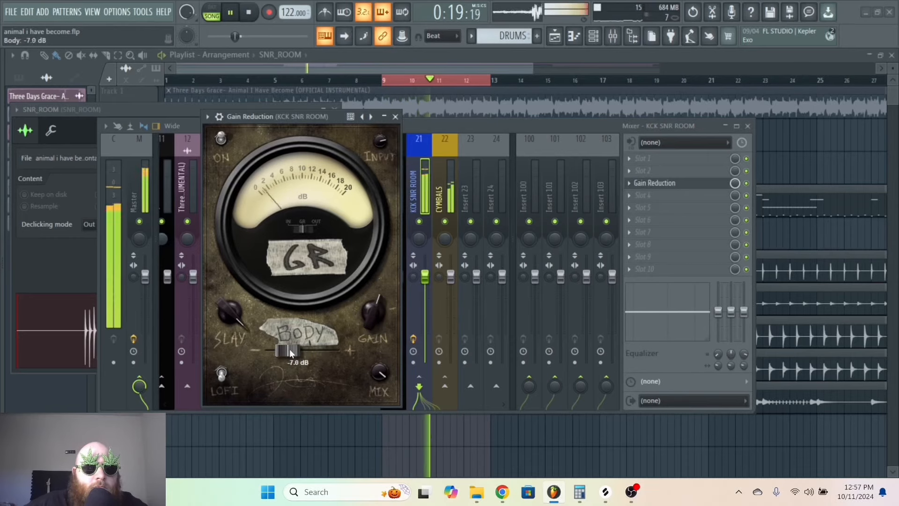
key(space)
Load kHs Filter in slot 2 of the KCK SNR ROOM track and set it to high-pass.
click(647, 196)
click(649, 171)
click(649, 172)
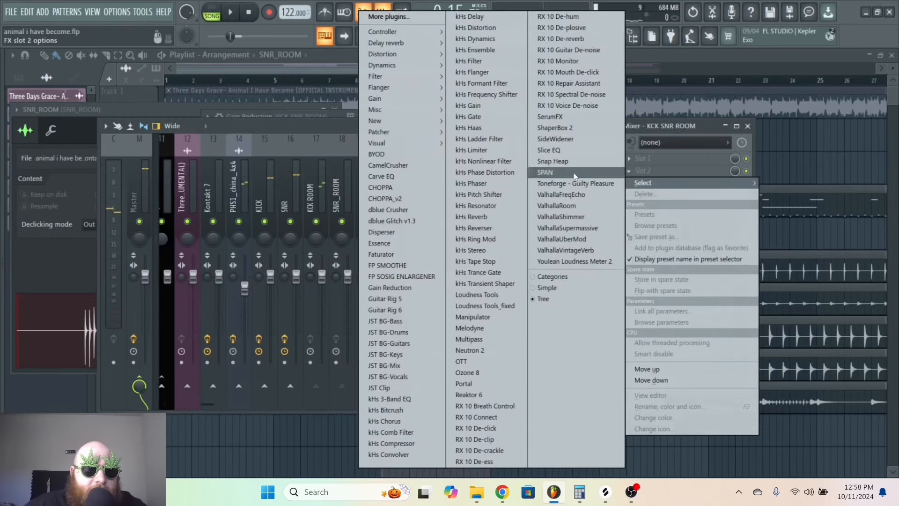
click(495, 61)
click(140, 292)
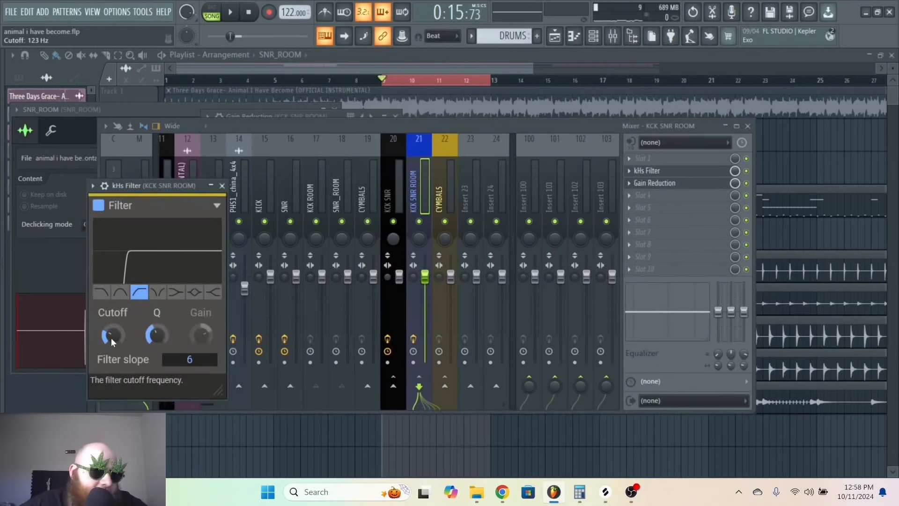
Tune the high-pass filter's cutoff by ear during playback and set its slope to 4.
drag(150, 191, 230, 153)
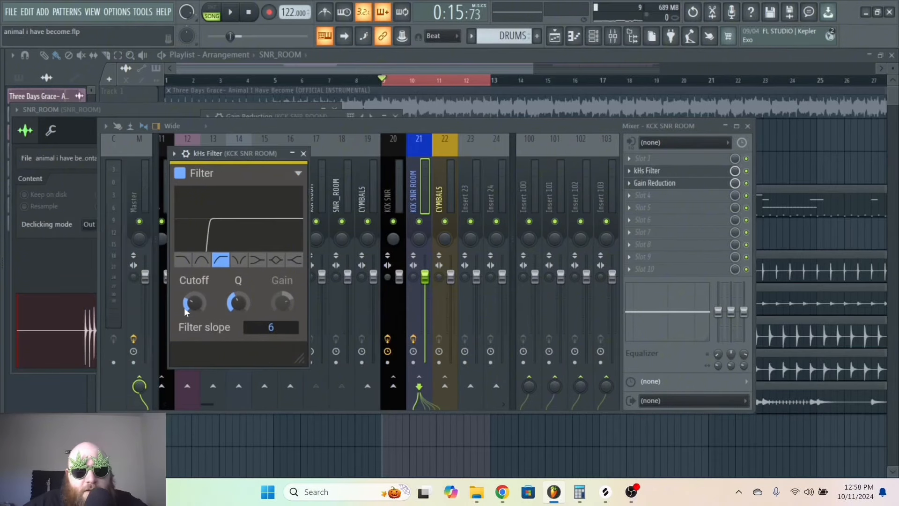
drag(196, 304, 197, 298)
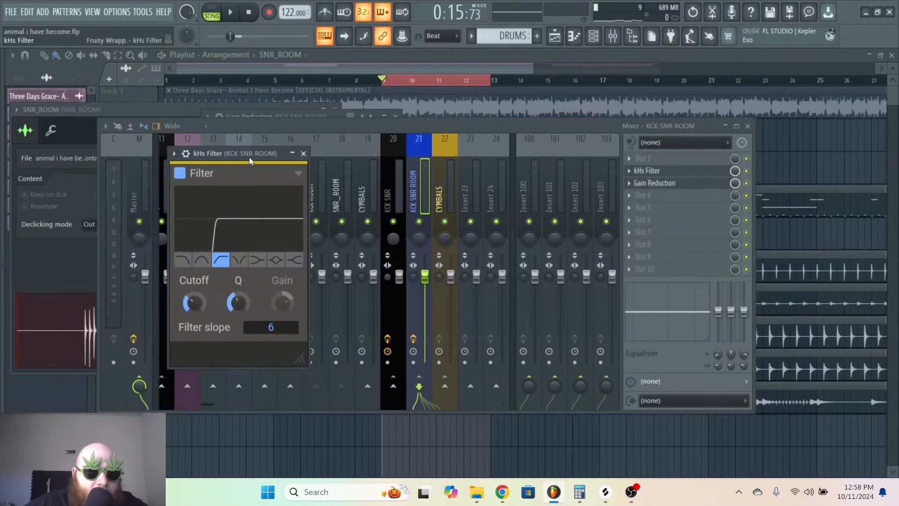
drag(249, 157, 265, 137)
key(space)
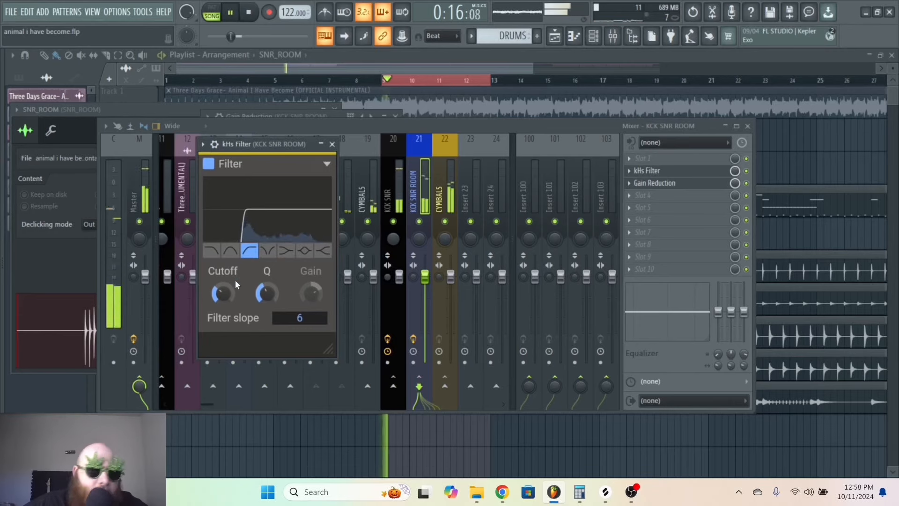
drag(230, 278, 230, 286)
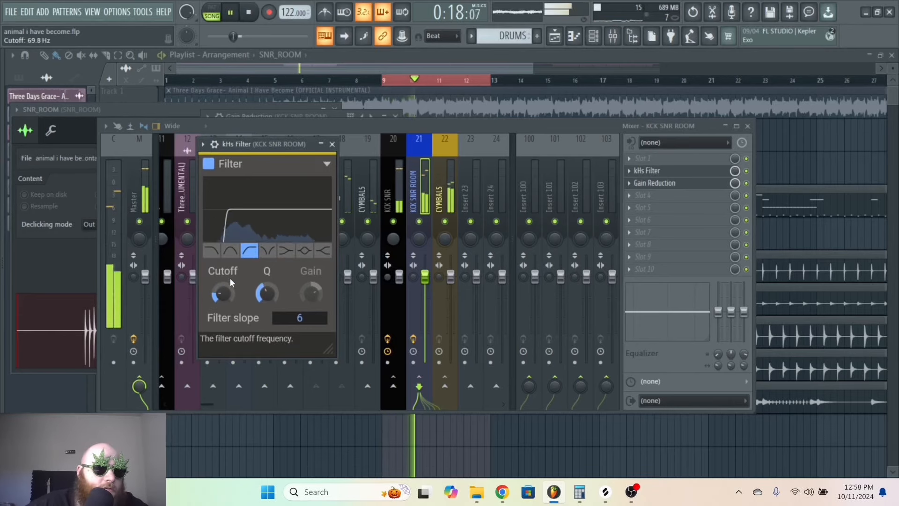
scroll(302, 318, down, 2)
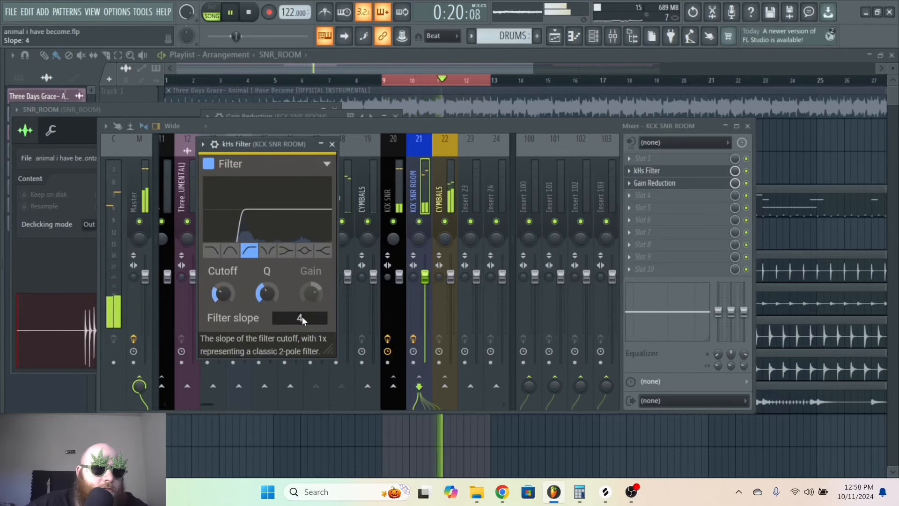
Stop playback and load Fruity Parametric EQ 2 in slot 4 of the KCK SNR ROOM track.
click(647, 194)
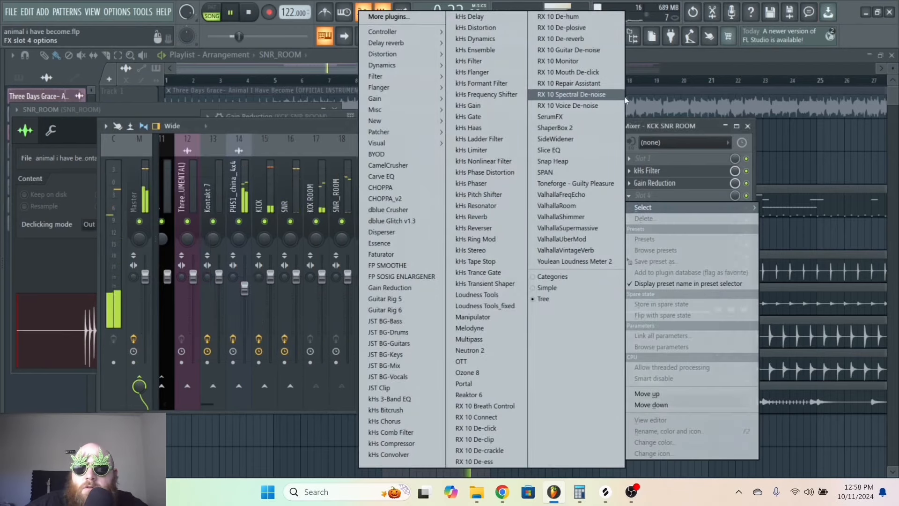
click(665, 144)
key(space)
click(637, 197)
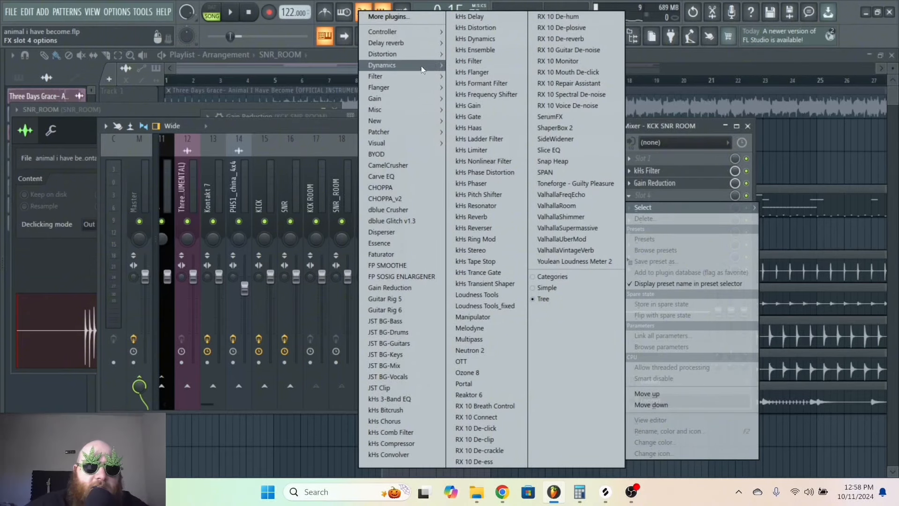
mouse_move(404, 75)
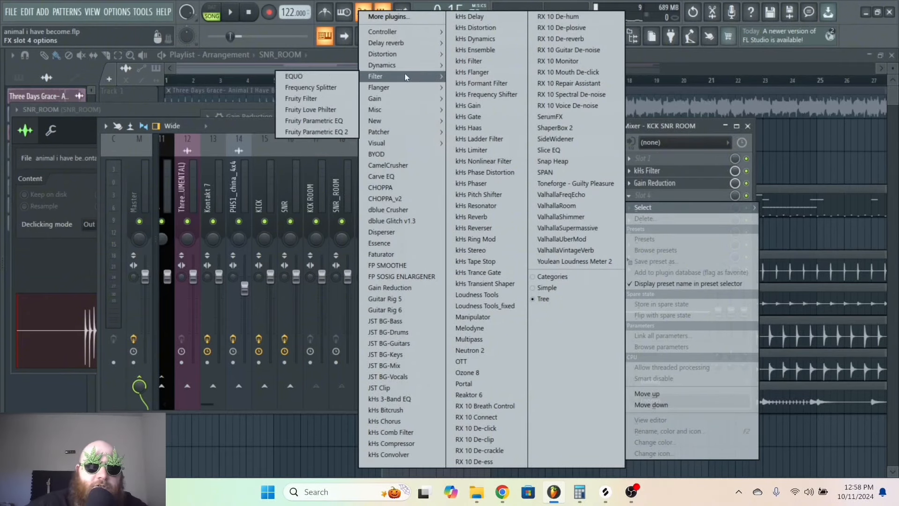
click(335, 133)
drag(346, 214, 376, 138)
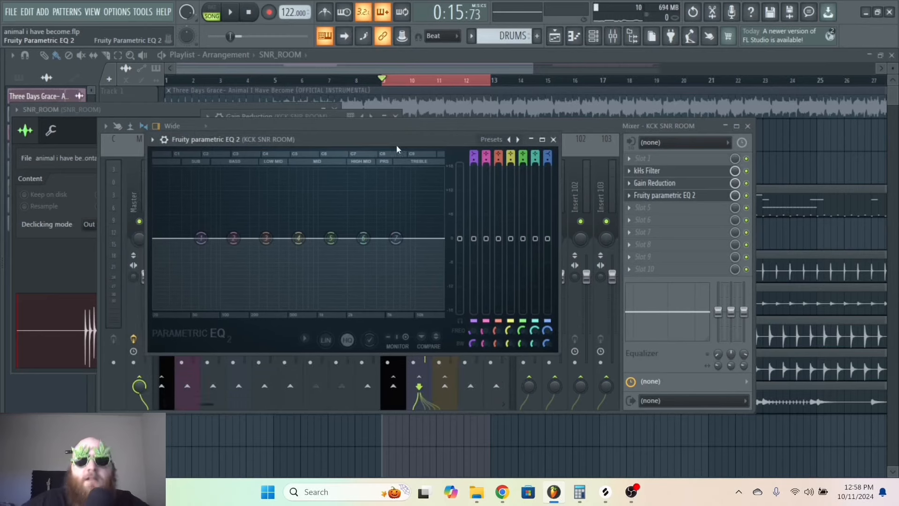
Shape the room EQ during playback with band 1 as a high-pass, slight cuts on bands 3 and 6, and a gentle boost on band 5.
key(space)
right_click(201, 238)
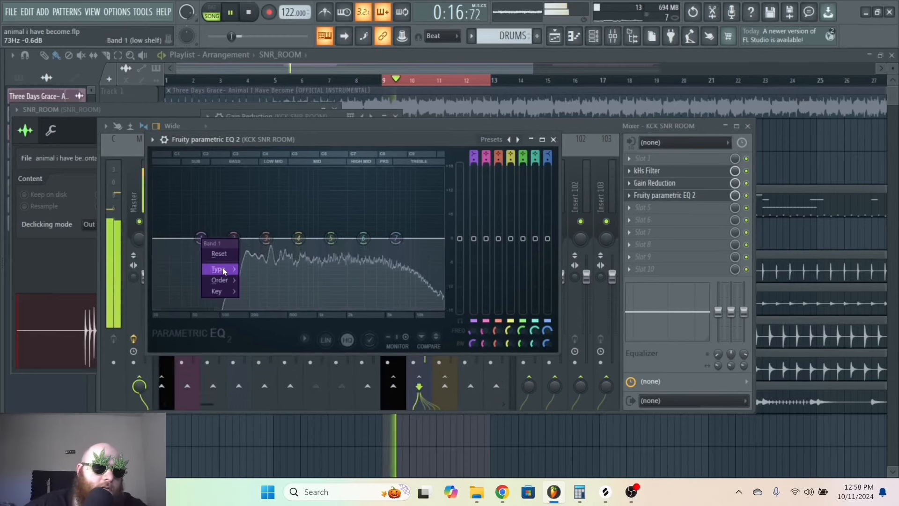
mouse_move(223, 268)
click(284, 298)
drag(201, 238, 261, 247)
drag(331, 238, 386, 245)
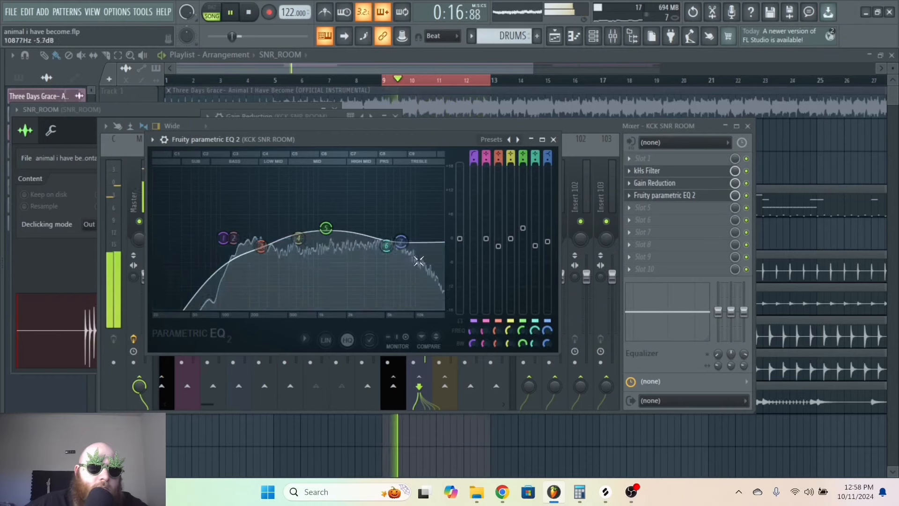
click(553, 139)
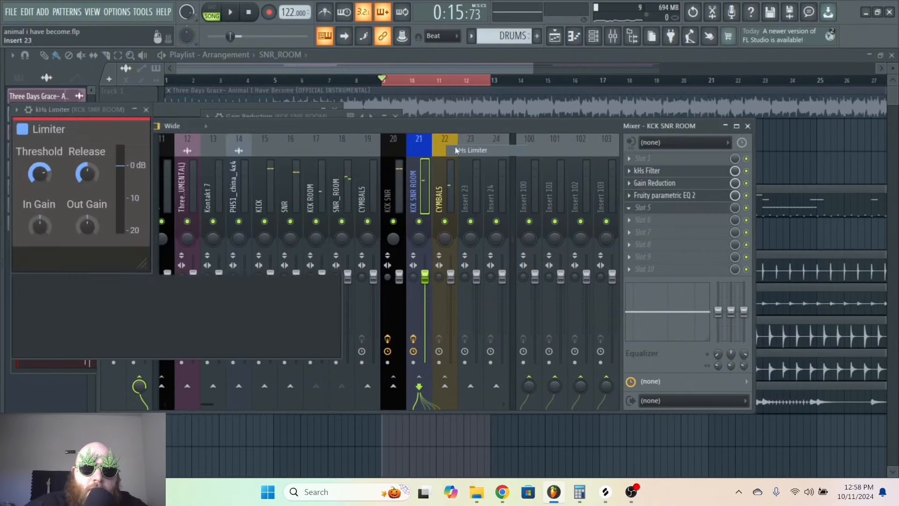
Raise the KCK SNR ROOM limiter's input gain to about 3.5 dB and lower its output gain by ear during playback.
drag(72, 125, 178, 144)
key(space)
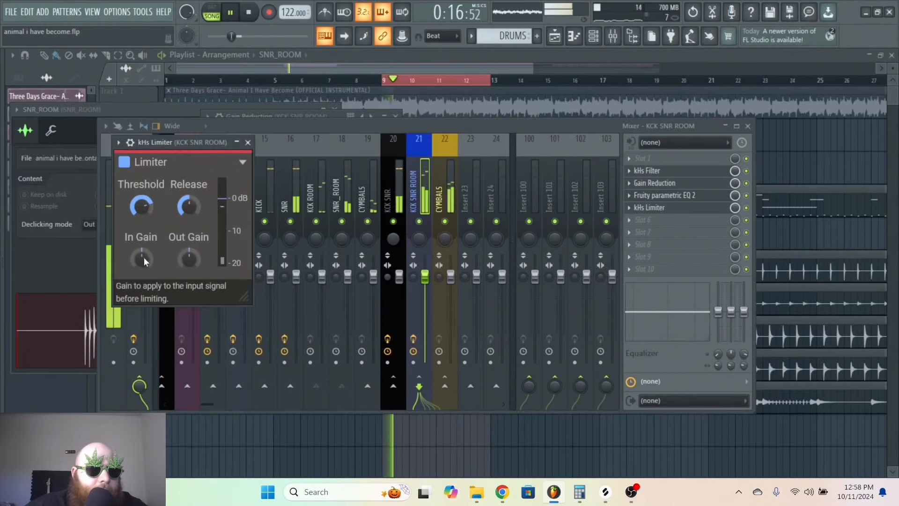
mouse_move(144, 258)
mouse_down()
mouse_move(144, 244)
mouse_move(145, 256)
mouse_up()
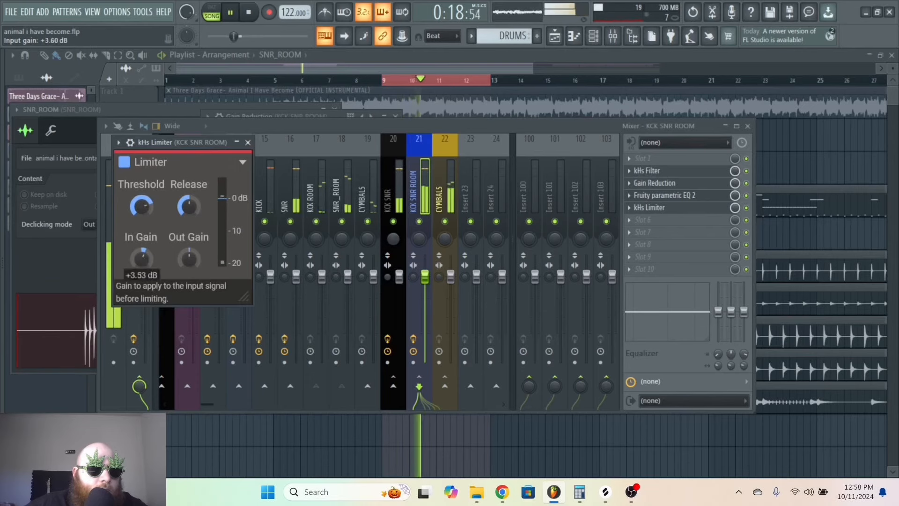
drag(173, 141, 188, 144)
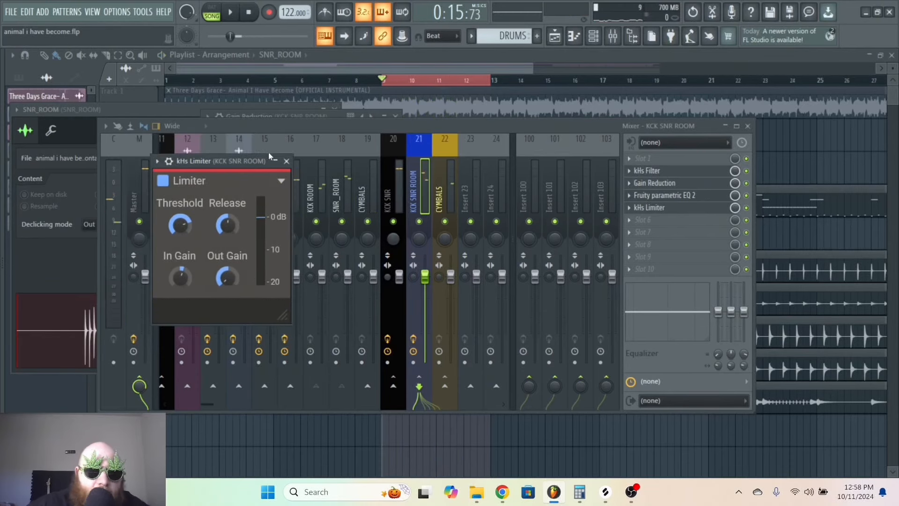
drag(224, 165, 260, 165)
key(space)
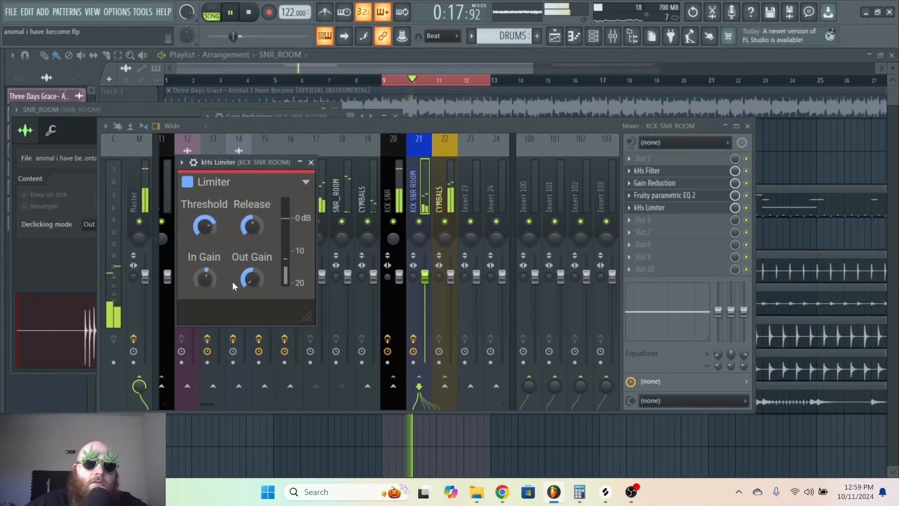
key(space)
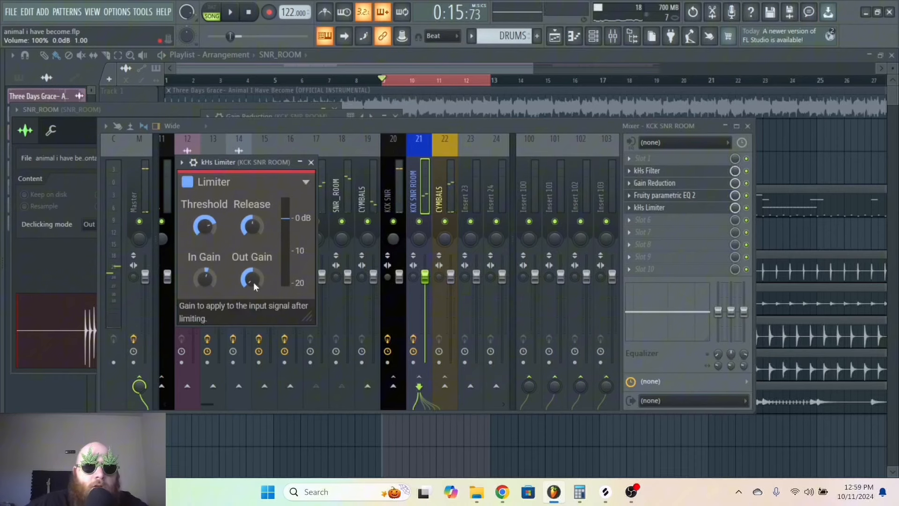
Compare the drum mix with the KCK SNR ROOM track muted and unmuted during playback.
click(433, 225)
key(space)
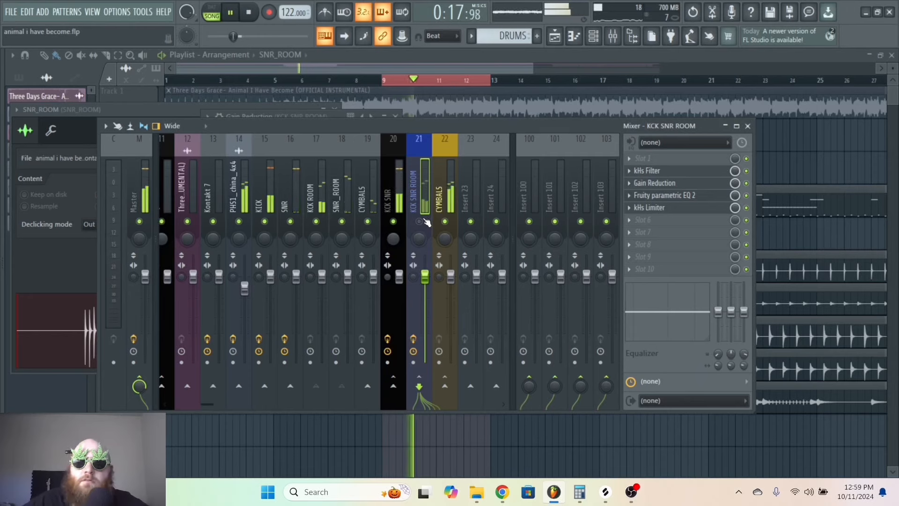
key(space)
key(space)
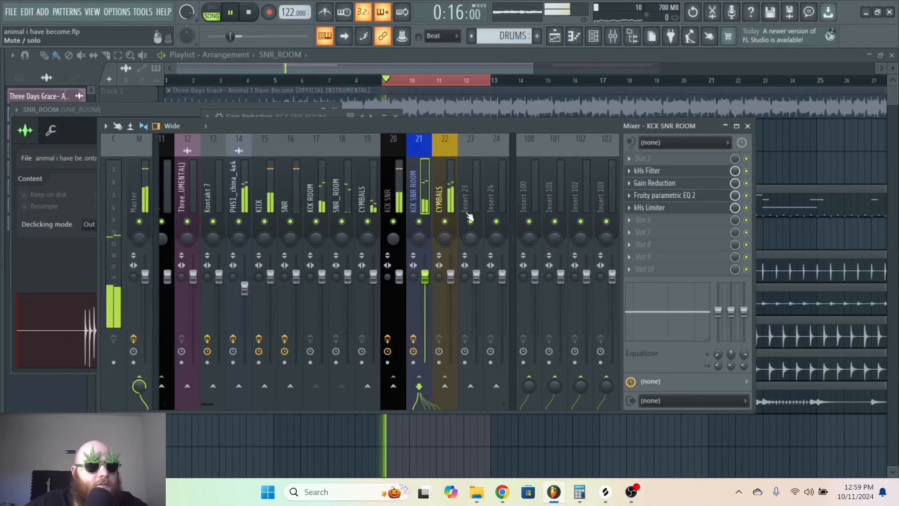
click(690, 209)
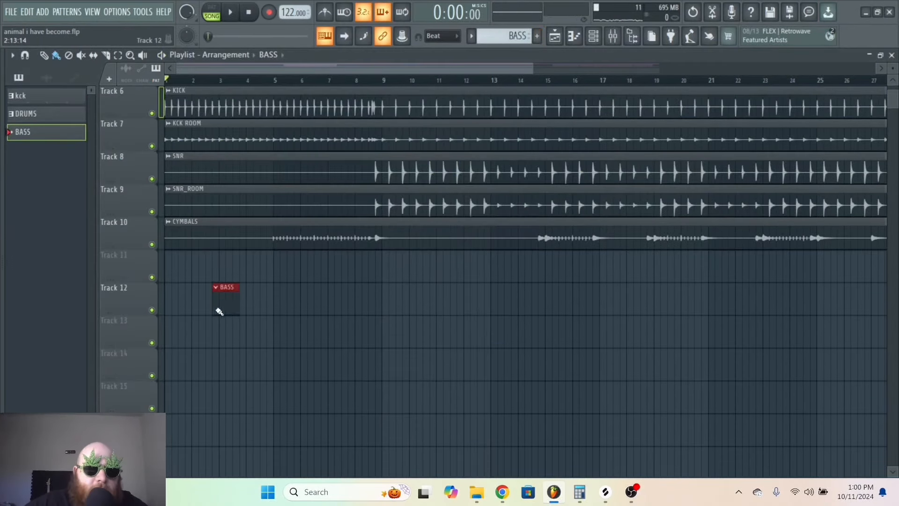
Place the BASS pattern clip at bar 1 of Track 12 and extend it to the end of the drum stems.
drag(219, 312, 118, 289)
drag(193, 291, 599, 288)
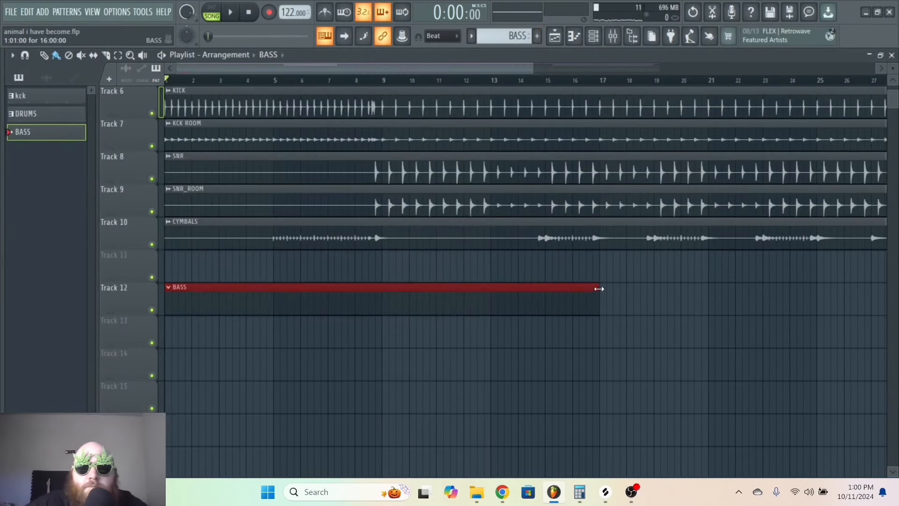
drag(533, 72, 833, 72)
drag(407, 289, 694, 286)
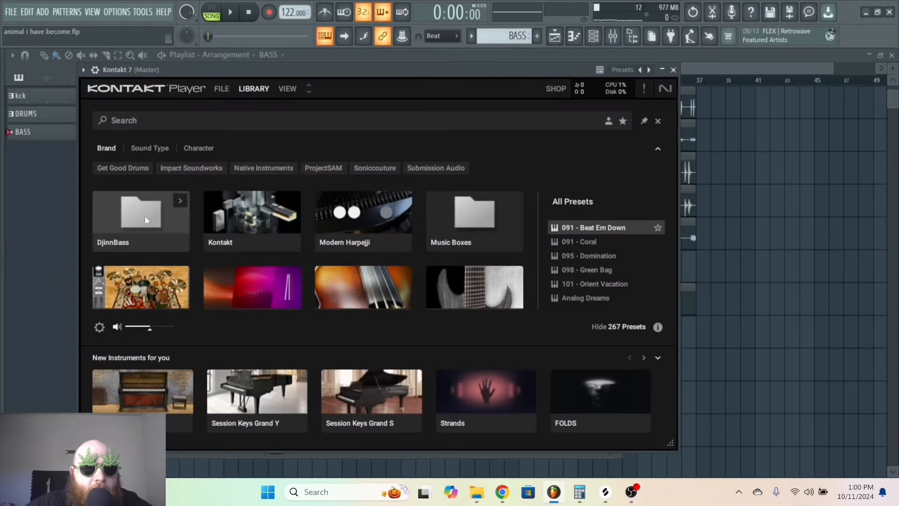
Load the DjinnBass Wide High Gain preset in the new Kontakt 7 instrument.
double_click(144, 215)
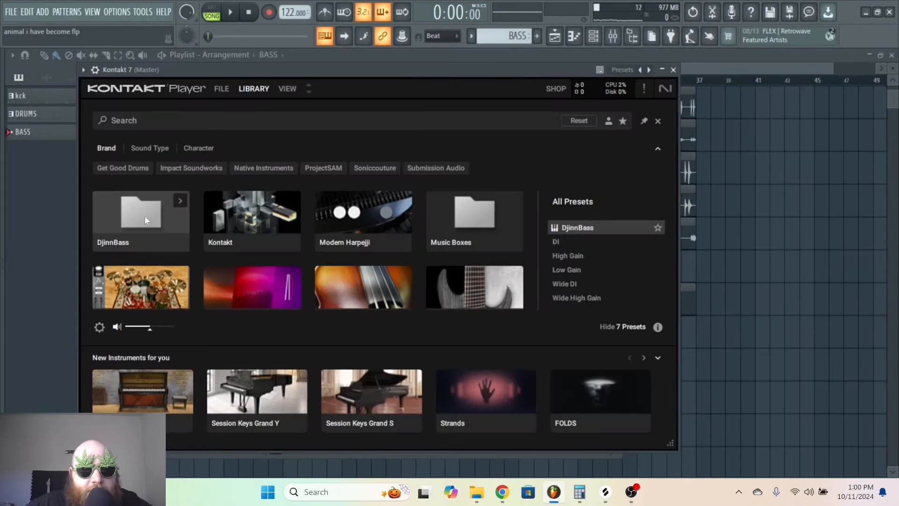
click(136, 216)
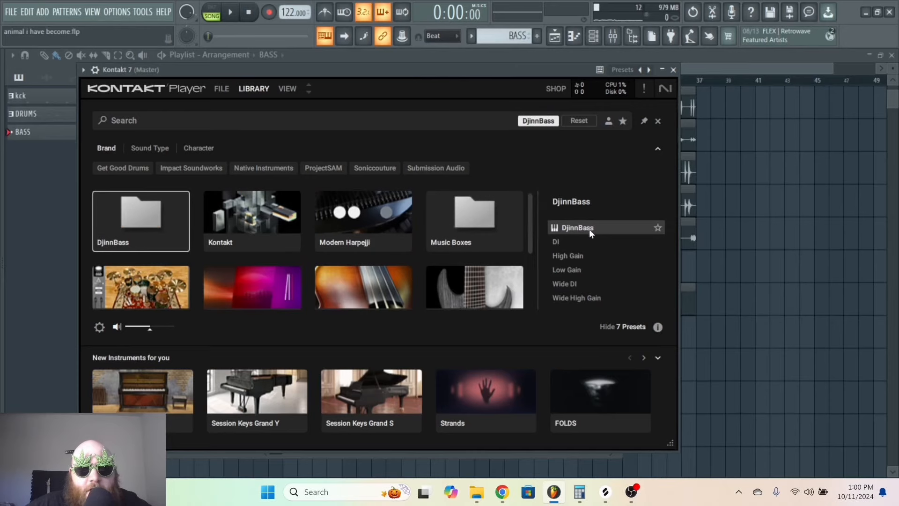
double_click(584, 292)
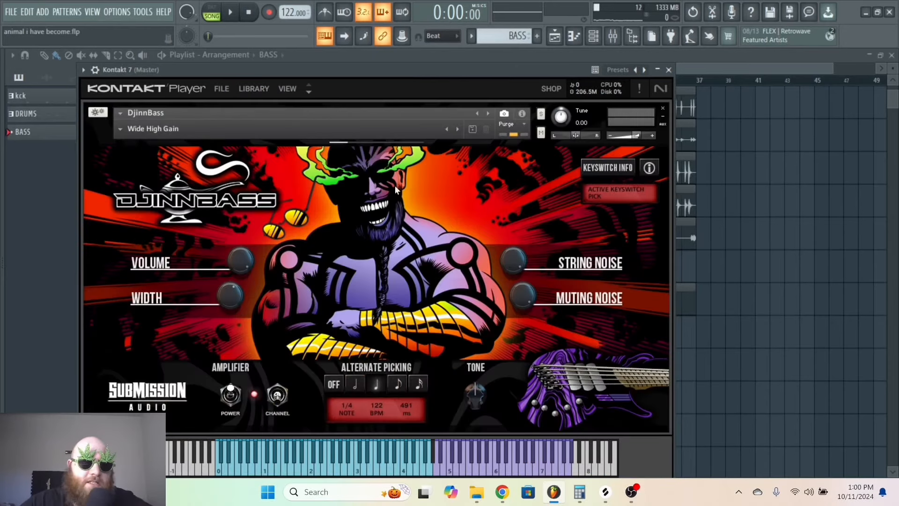
Open the piano roll of the DjinnBass Kontakt 7 channel and place two consecutive two-step C3 notes from the start of bar 1.
key(F6)
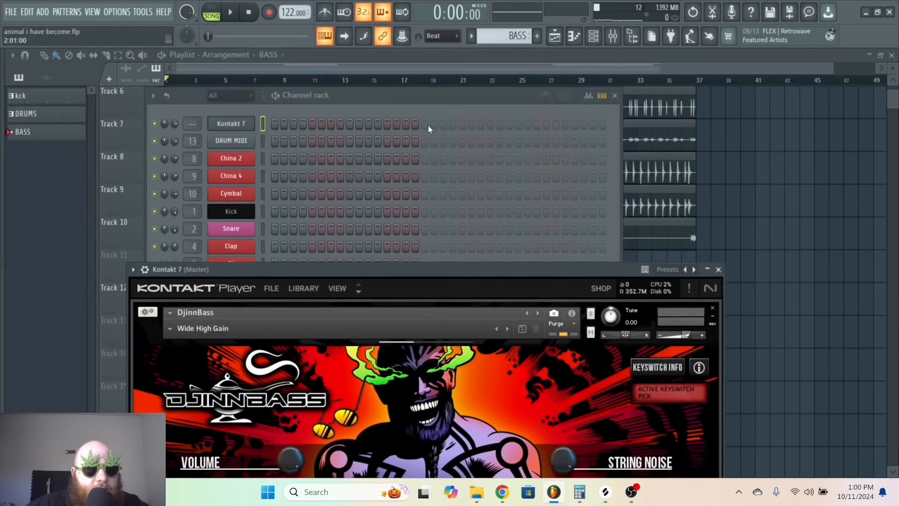
right_click(252, 122)
click(270, 123)
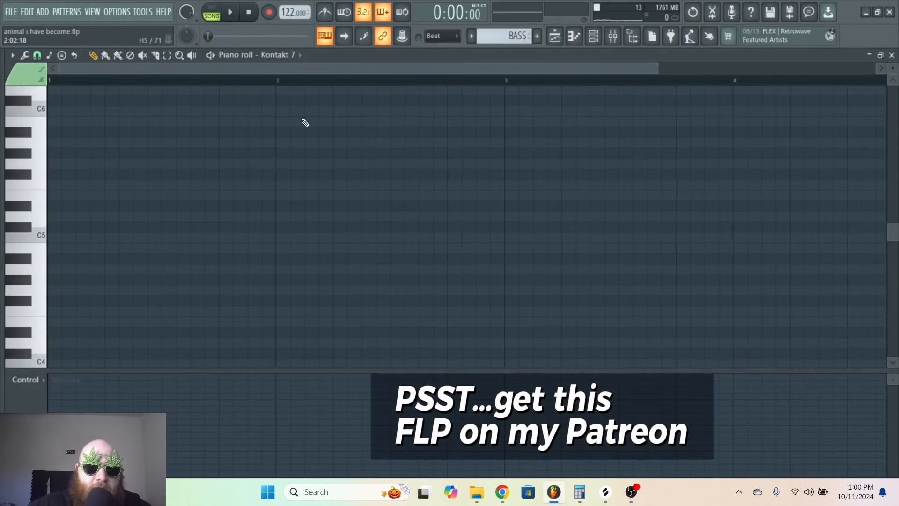
scroll(146, 251, down, 5)
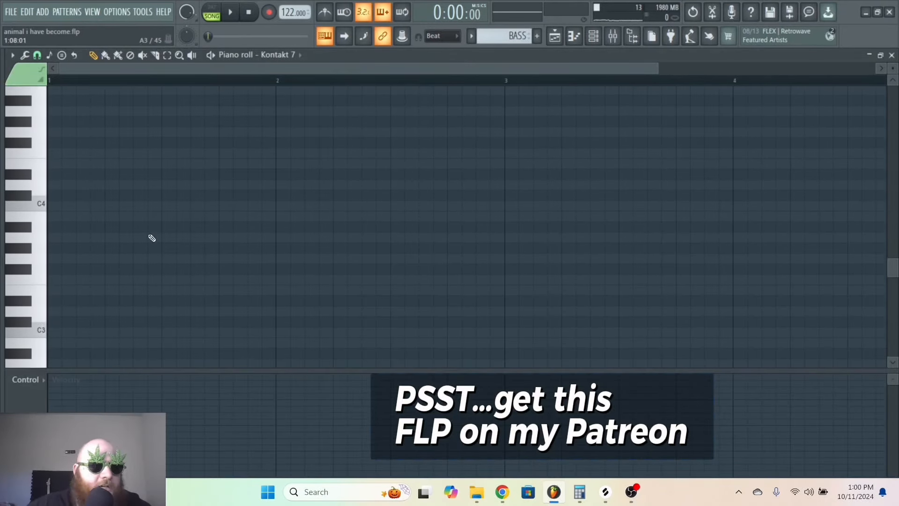
scroll(162, 275, down, 4)
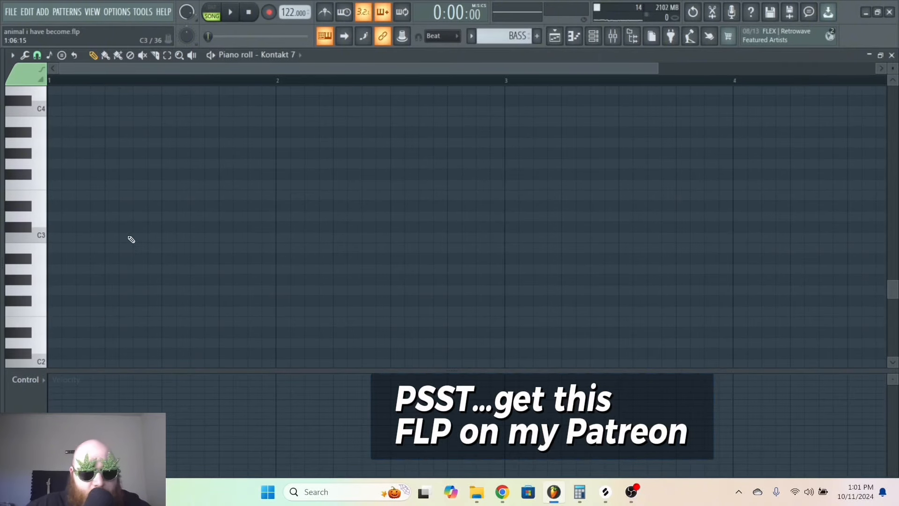
click(92, 236)
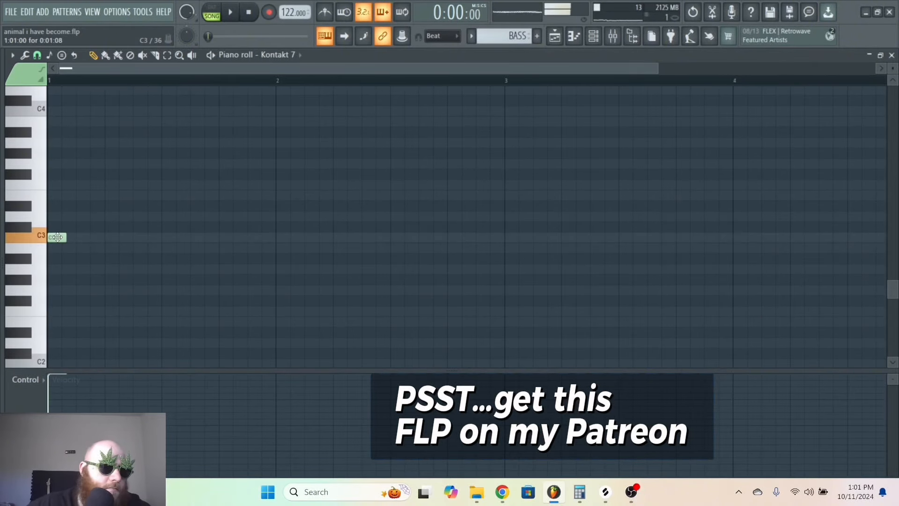
click(70, 363)
right_click(56, 360)
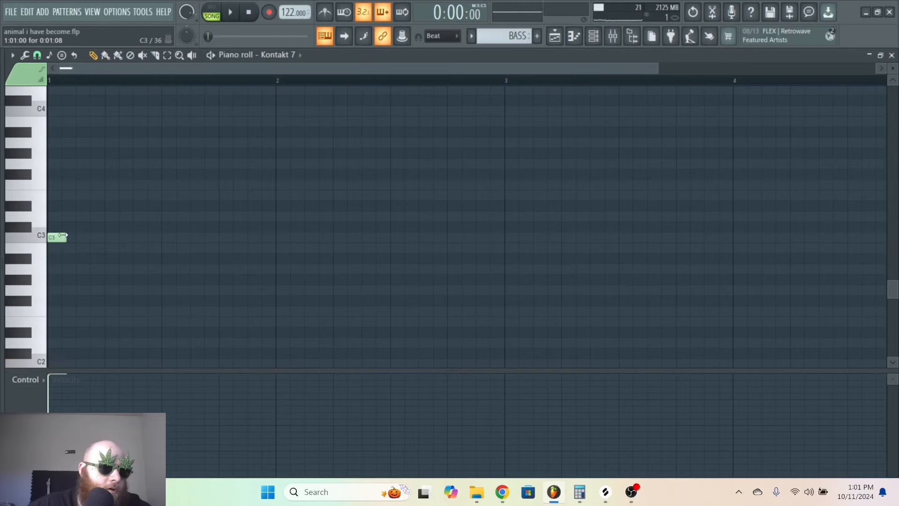
click(57, 238)
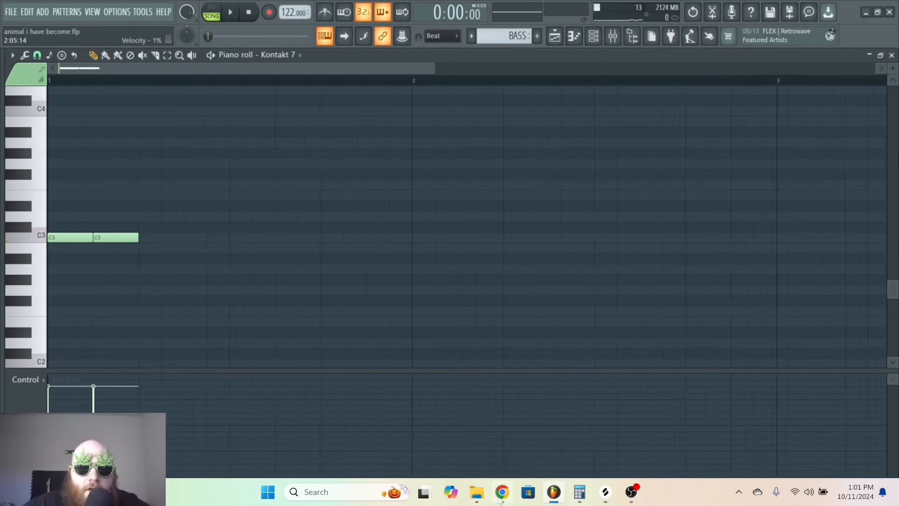
Check the intro riff on the Ultimate Guitar tab in Chrome, then return to FL Studio and add G3 and G#3 after the C3 notes.
click(500, 497)
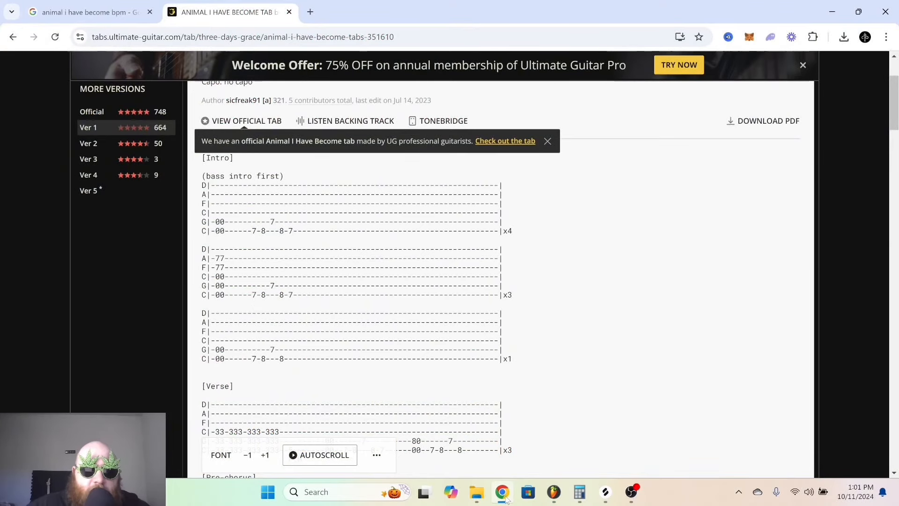
click(555, 494)
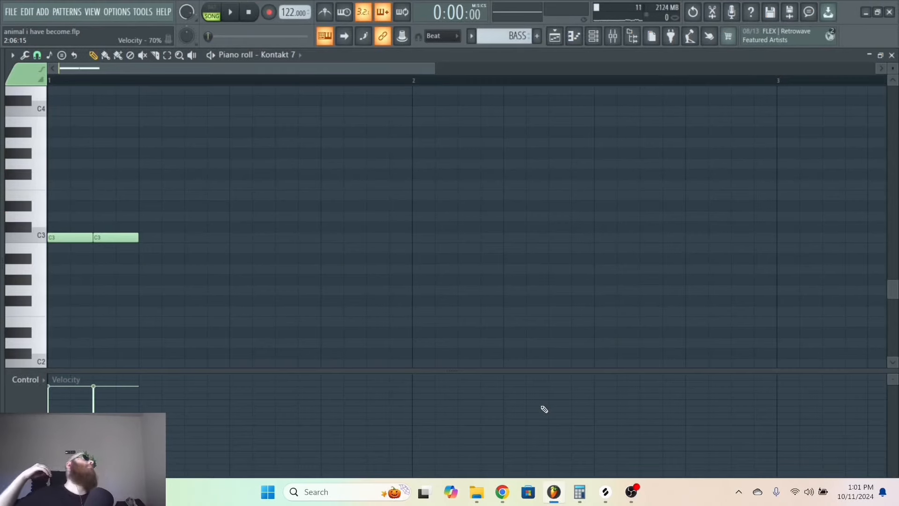
click(146, 164)
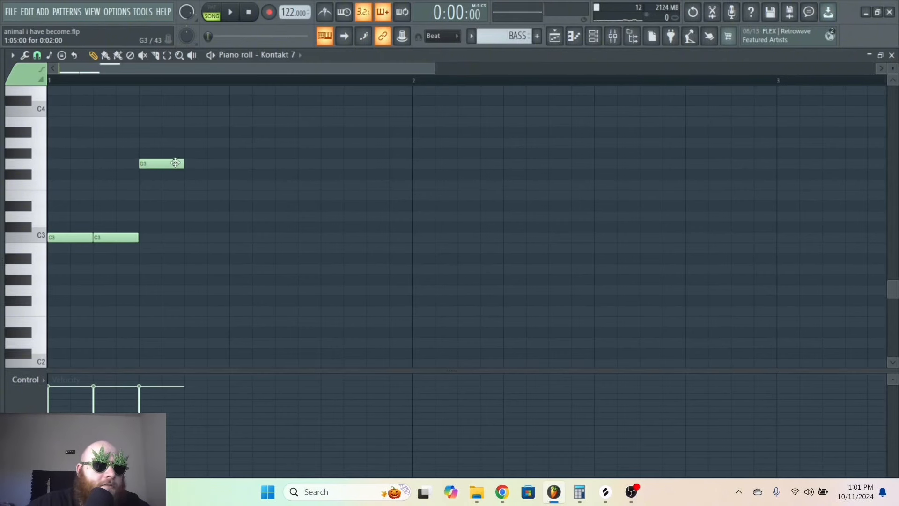
click(187, 152)
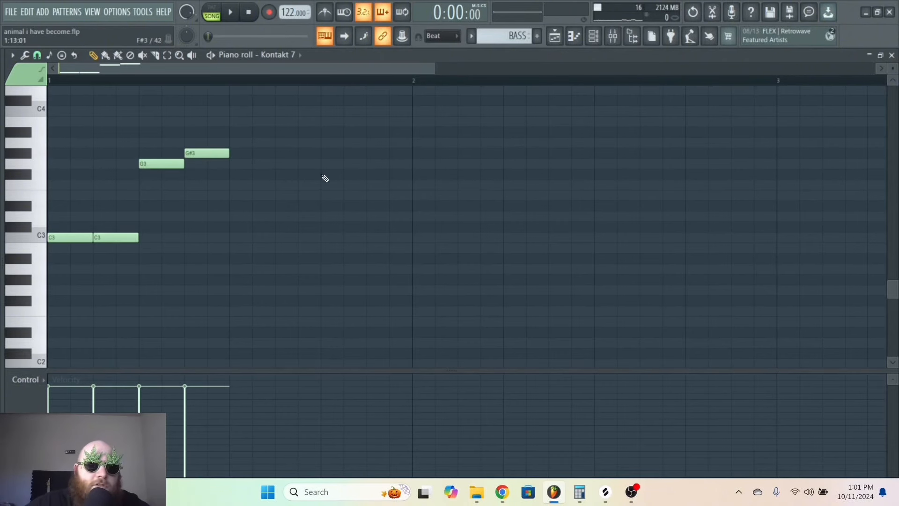
Play back the riff and shift the G3 and G#3 notes two steps later, leaving a rest after the C3 notes.
key(space)
drag(282, 193, 151, 127)
key(space)
key(space)
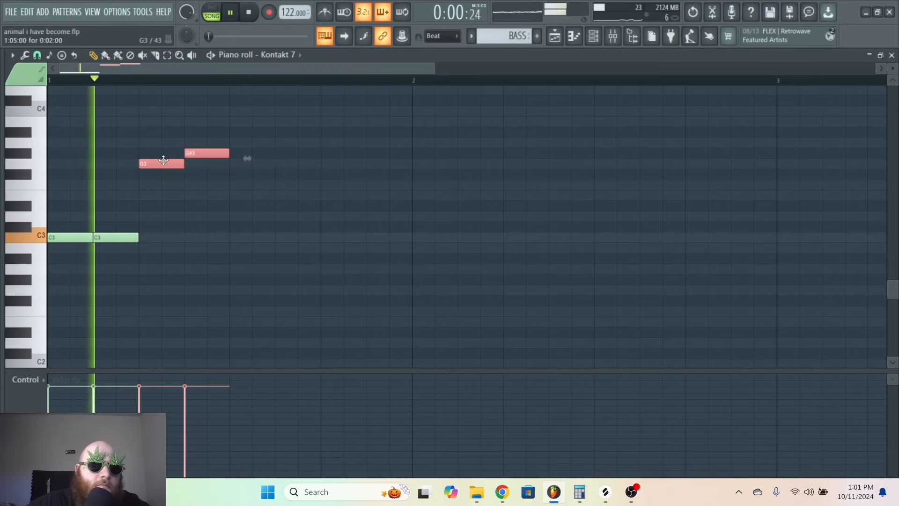
drag(164, 161, 209, 160)
key(space)
Complete bar 1 with consecutive D4, G#3 and G3 notes, auditioning the riff during playback.
scroll(342, 173, up, 2)
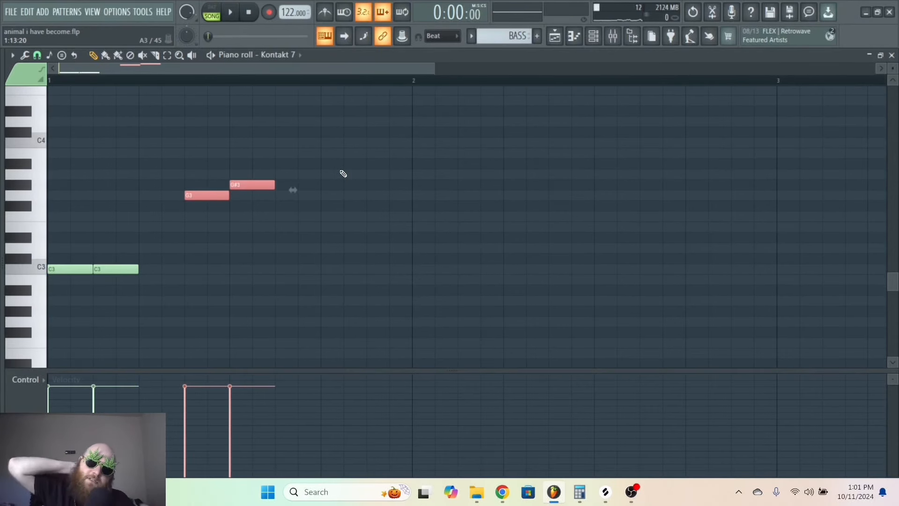
click(283, 122)
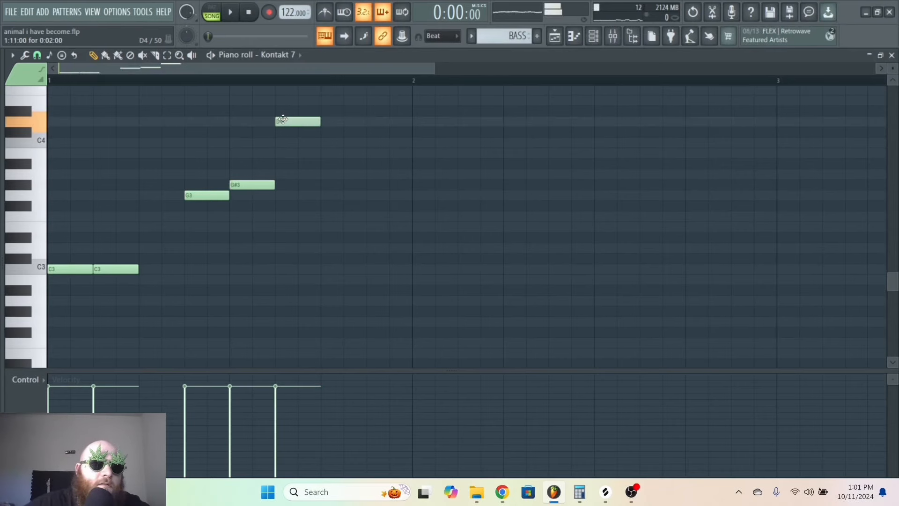
key(space)
click(375, 216)
right_click(376, 217)
key(space)
click(330, 184)
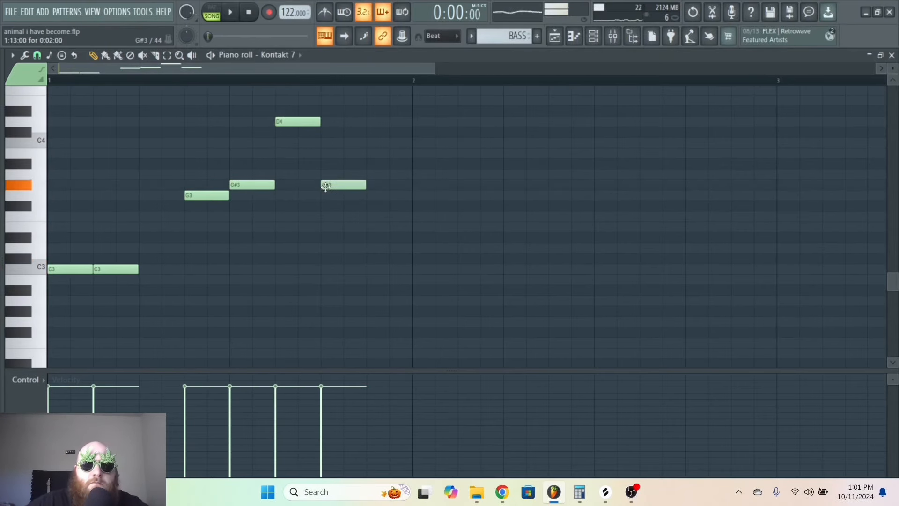
click(369, 195)
key(space)
click(395, 290)
right_click(414, 290)
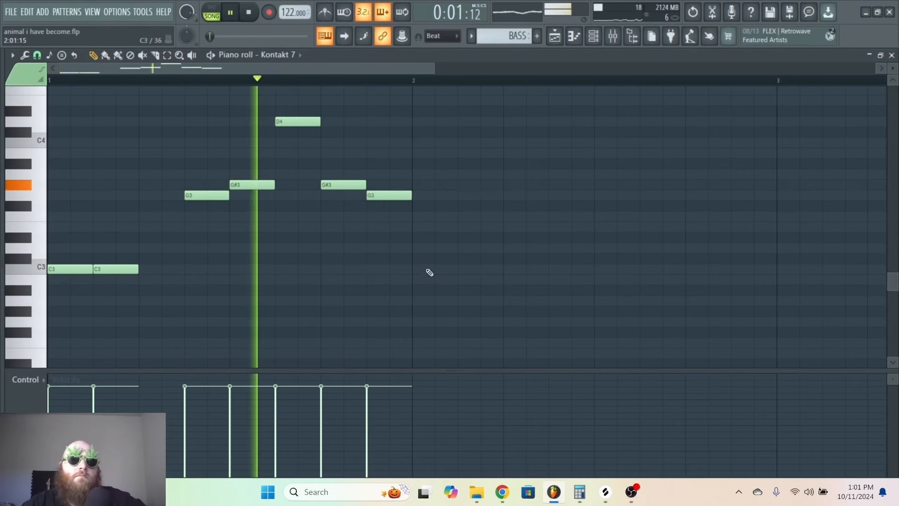
Raise the D4 note's velocity slightly above the other notes and play back the riff.
click(288, 322)
right_click(298, 322)
click(344, 290)
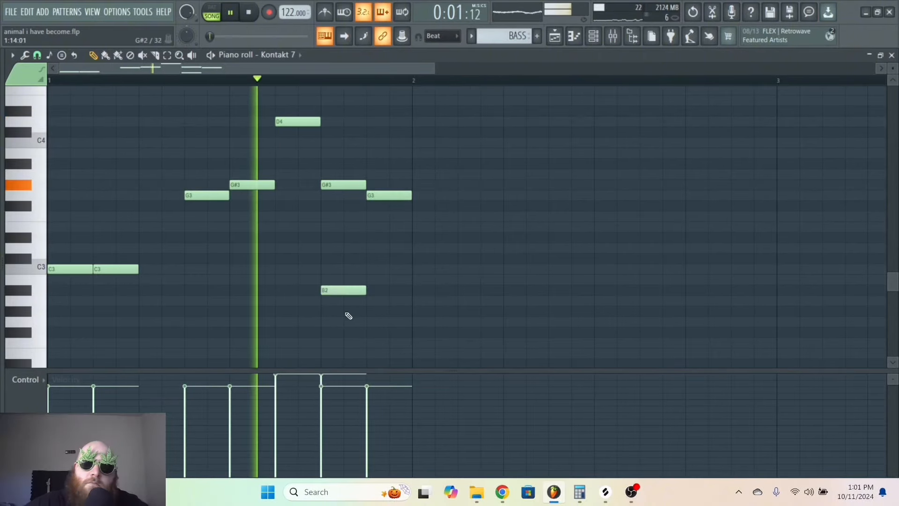
right_click(346, 290)
click(276, 381)
key(space)
key(space)
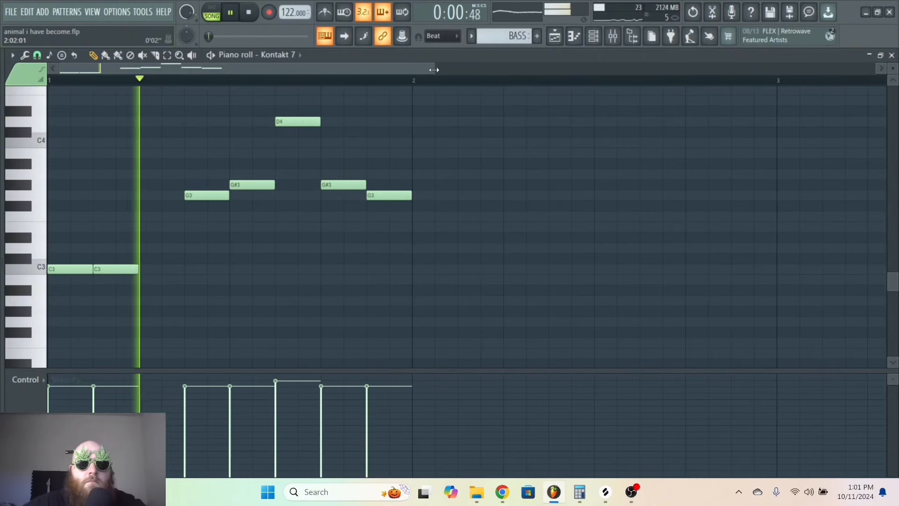
Duplicate the one-bar riff into bar 2, and repeat the resulting two bars to fill bars 3 and 4.
drag(433, 69, 741, 69)
key(ctrl+b)
click(461, 269)
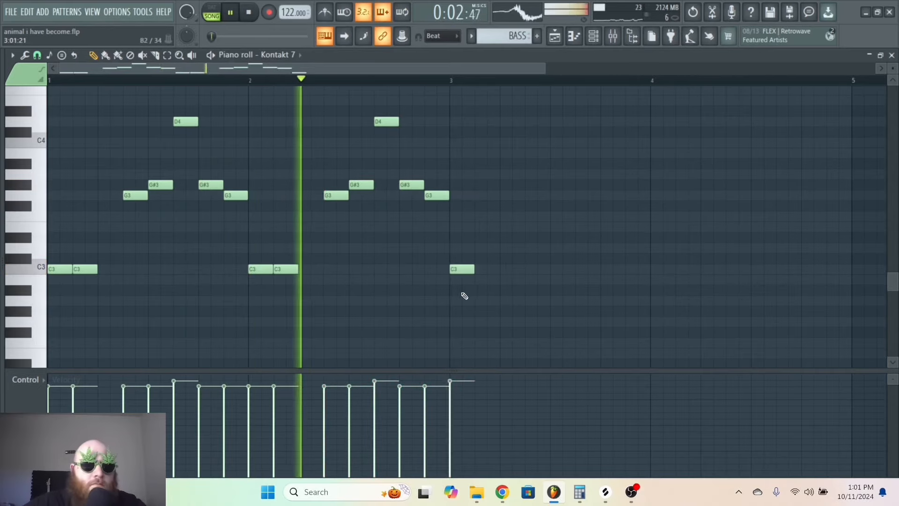
drag(461, 269, 463, 248)
right_click(463, 248)
drag(491, 70, 775, 66)
key(ctrl+b)
key(ctrl+d)
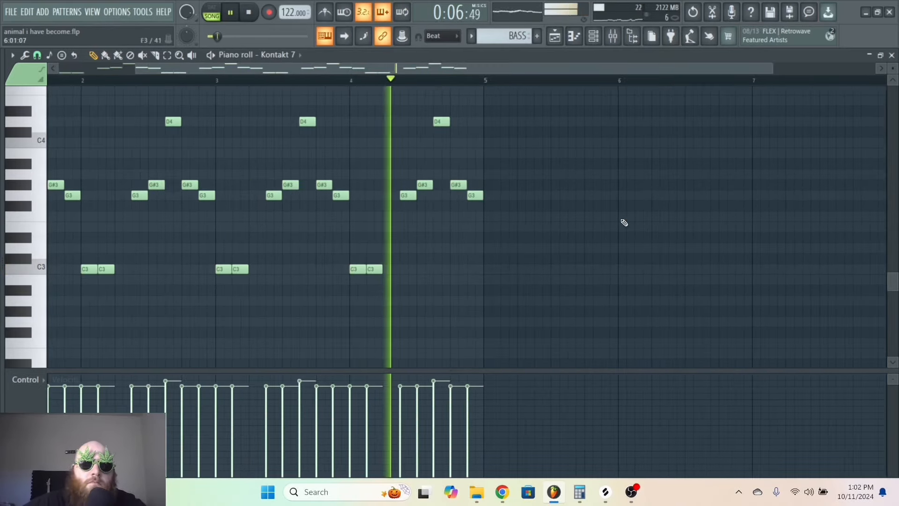
Duplicate the four-bar riff into bars 5 to 8 and select the notes of bars 6 to 8.
click(583, 228)
right_click(586, 228)
key(ctrl+b)
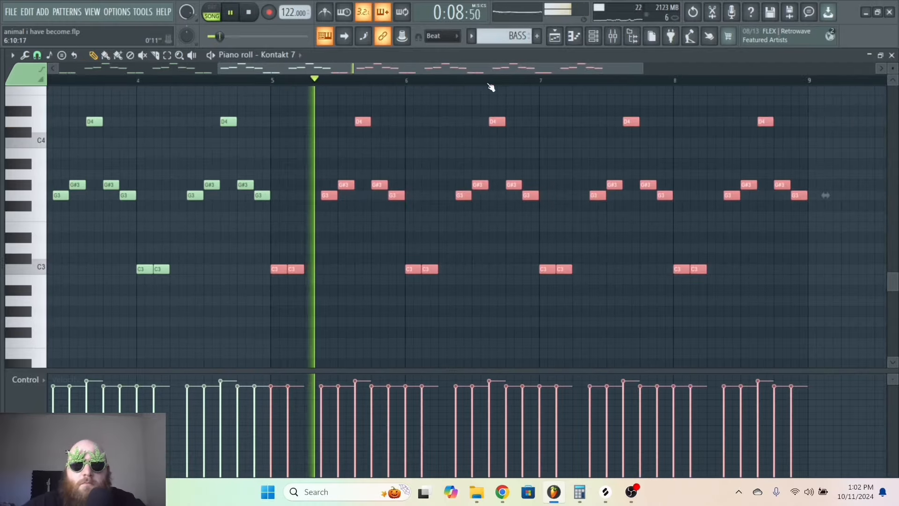
key(ctrl+d)
drag(629, 325, 252, 107)
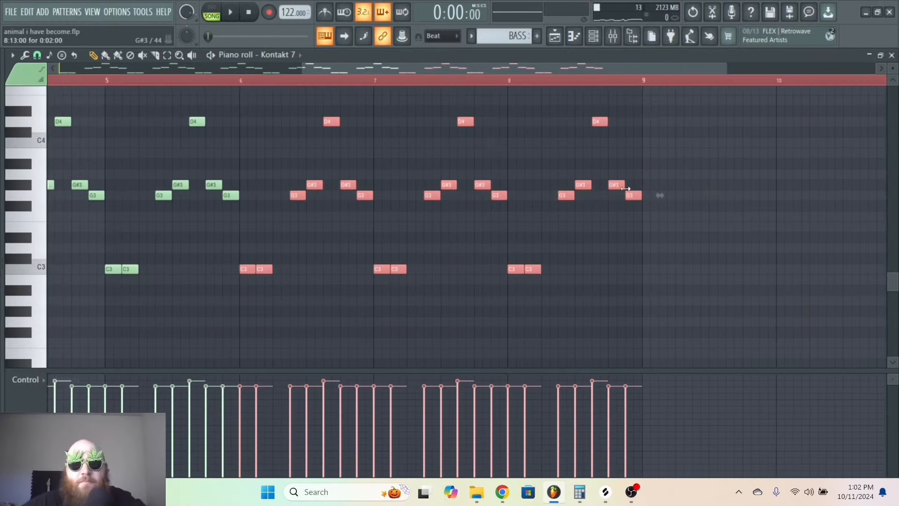
Duplicate the notes of bars 6 to 8 into bars 9 to 11, raise the copies' velocities to maximum and play them back.
mouse_move(512, 270)
mouse_down()
mouse_move(385, 285)
mouse_move(894, 263)
mouse_move(857, 261)
mouse_up()
drag(768, 326, 295, 95)
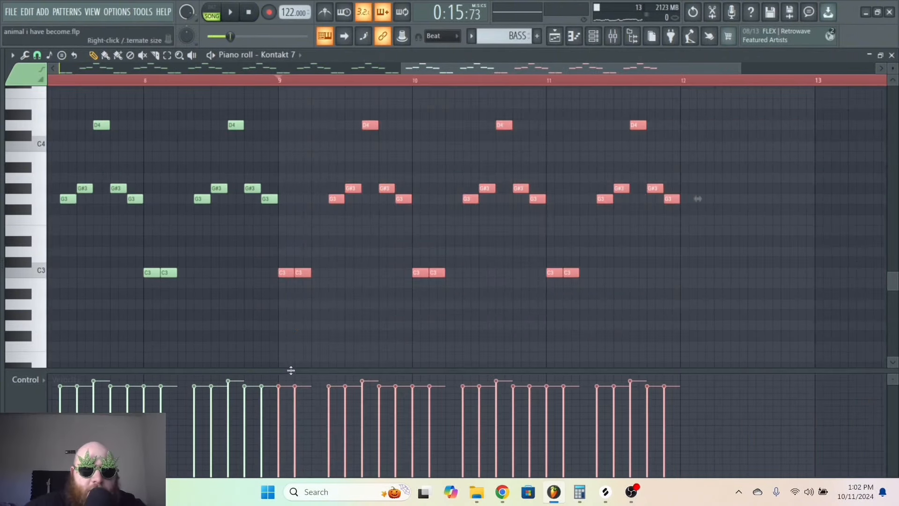
mouse_move(321, 326)
mouse_down()
mouse_move(474, 288)
mouse_move(693, 258)
mouse_up()
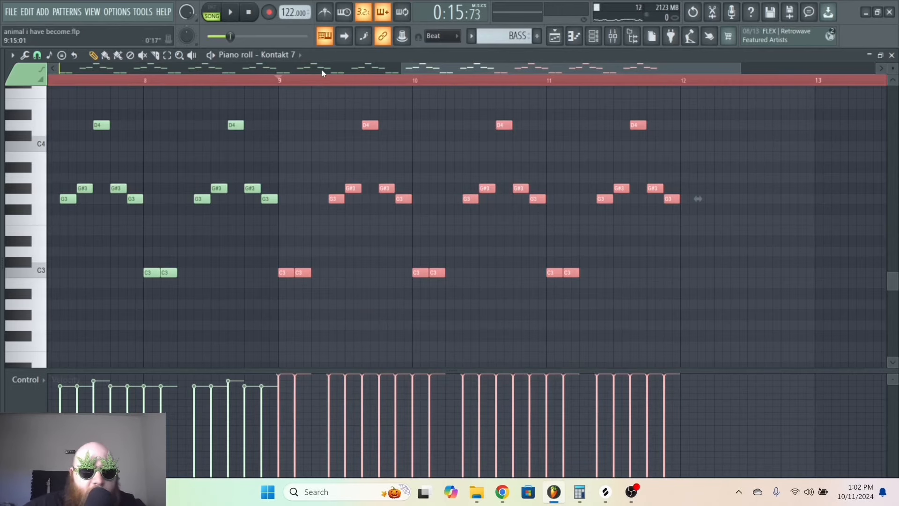
key(space)
click(582, 250)
right_click(585, 250)
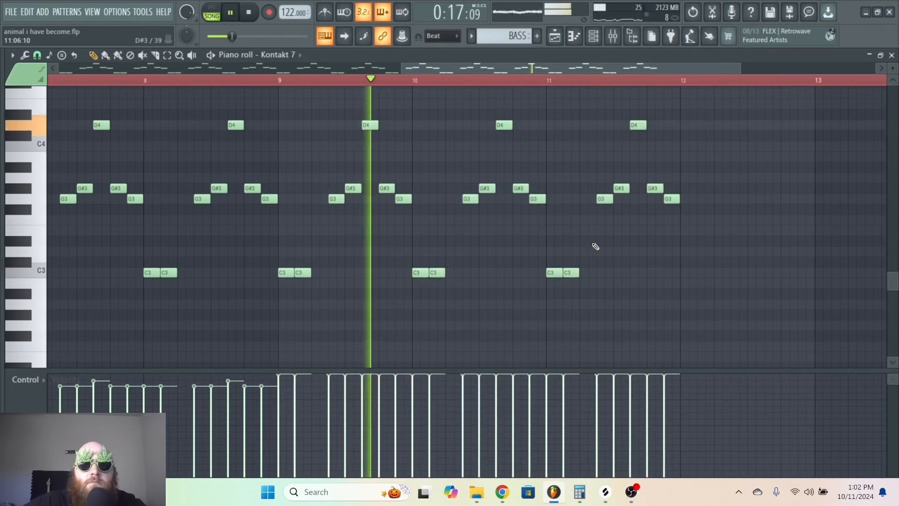
Duplicate the one-bar riff into bar 12 and add two consecutive C3 notes at the start of bar 13.
drag(184, 270, 291, 269)
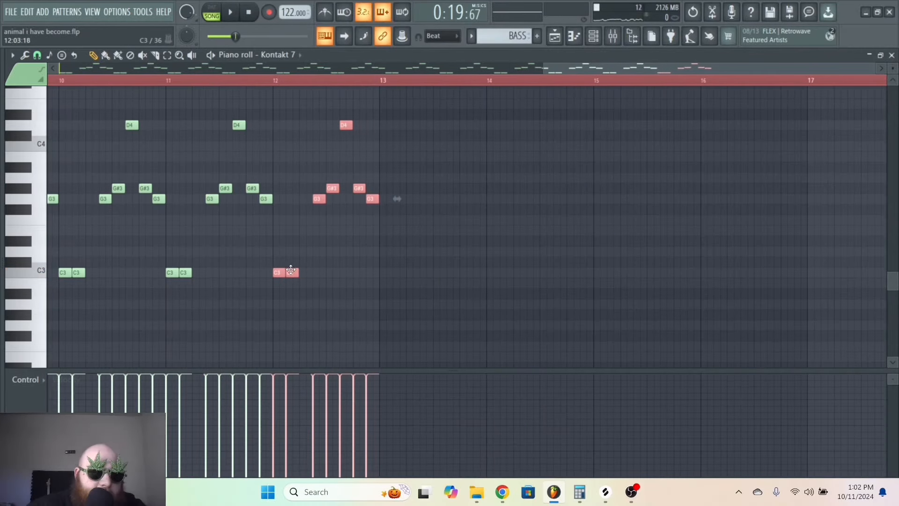
ctrl+click(369, 256)
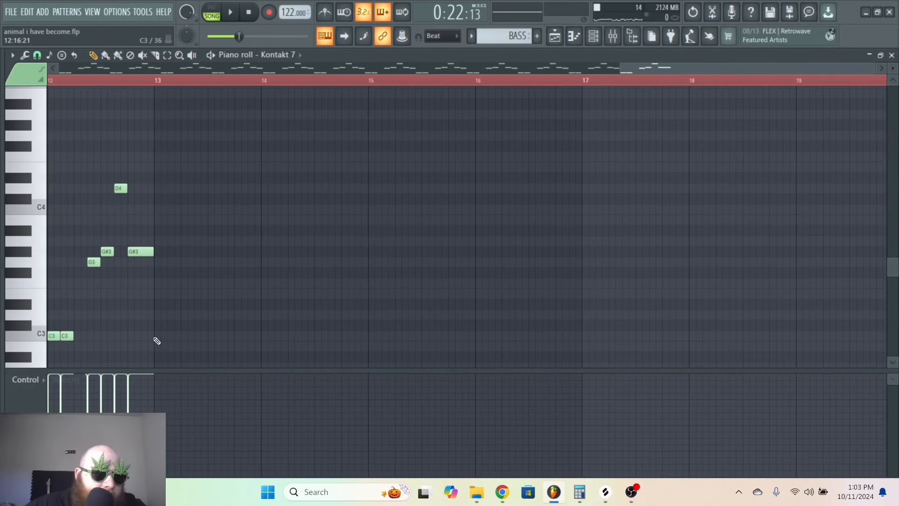
click(157, 338)
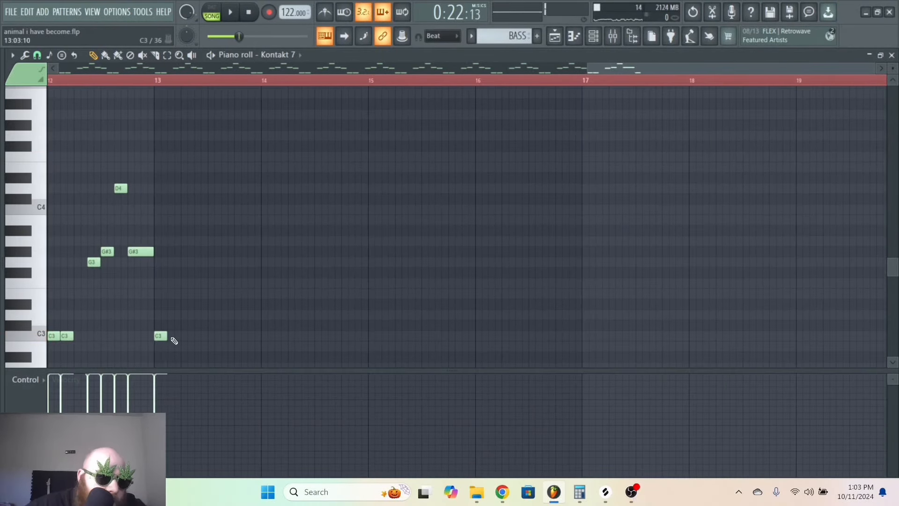
click(172, 337)
key(space)
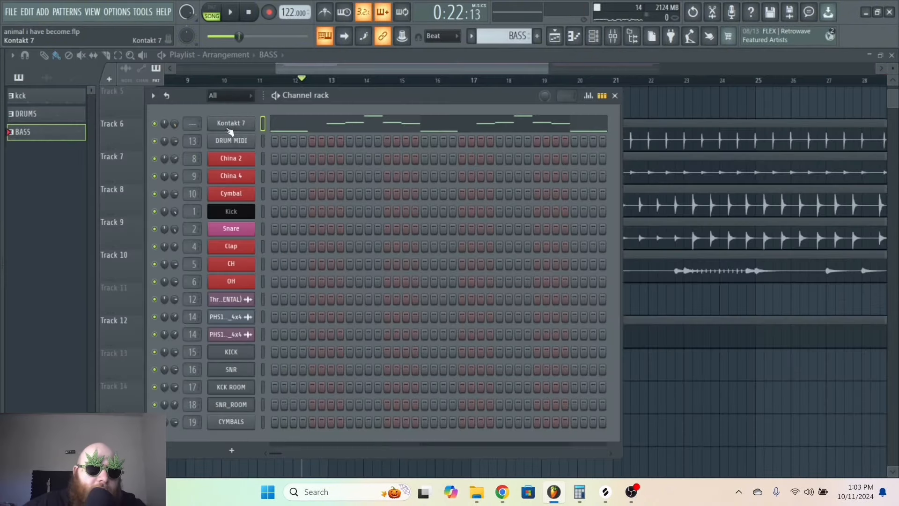
Route the Kontakt 7 instrument to mixer track 23 and raise that track's volume slightly during playback.
click(232, 130)
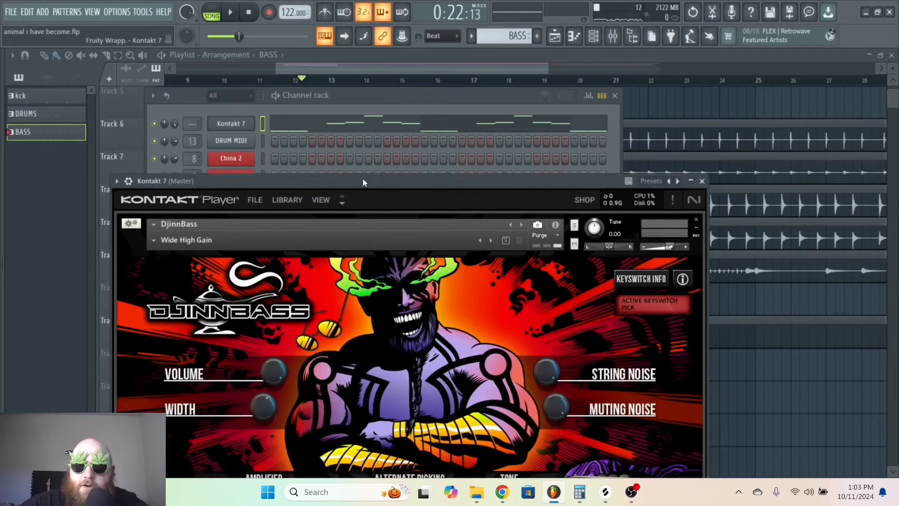
key(F9)
key(space)
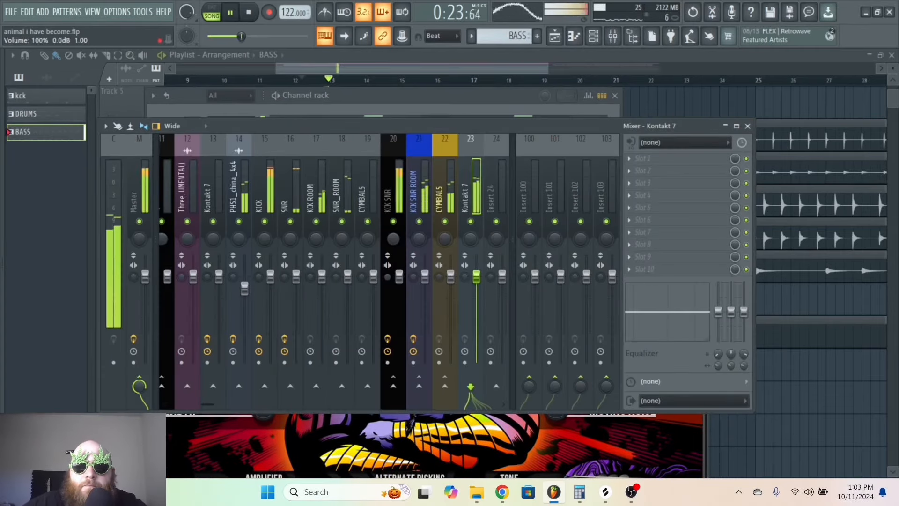
drag(477, 277, 479, 263)
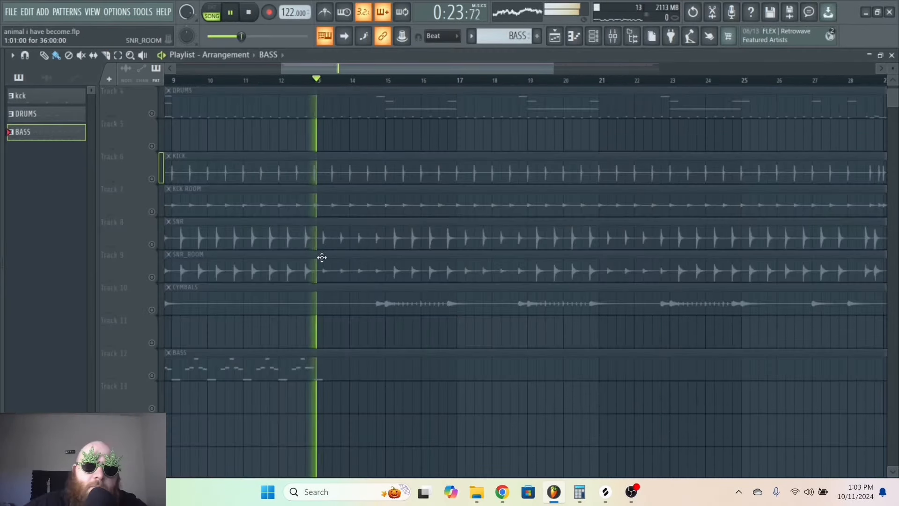
key(space)
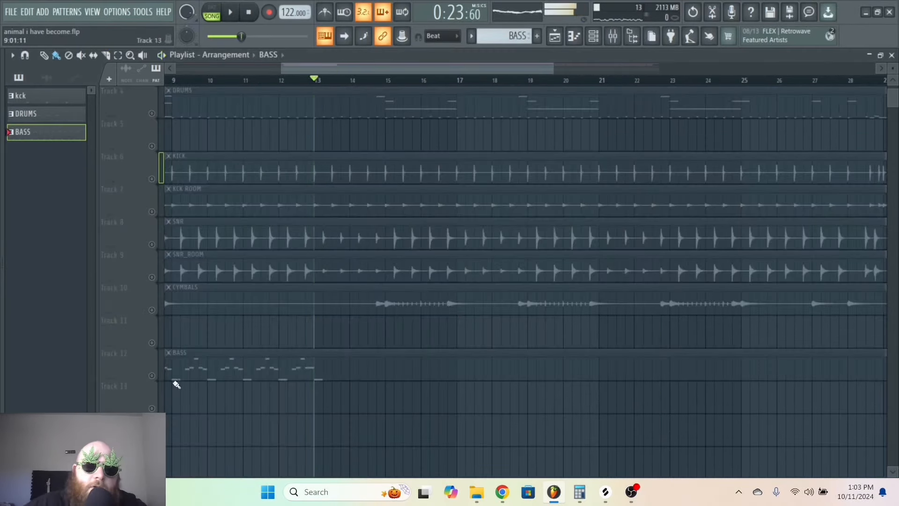
Unmute the BASS track and move both C3 notes at the start of bar 13 up to D#3.
click(152, 376)
double_click(337, 359)
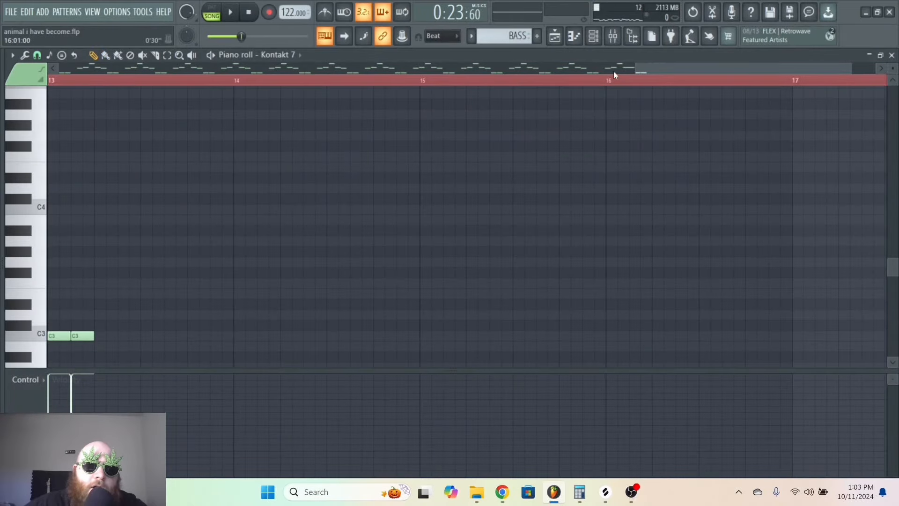
drag(613, 72, 561, 71)
drag(259, 334, 258, 300)
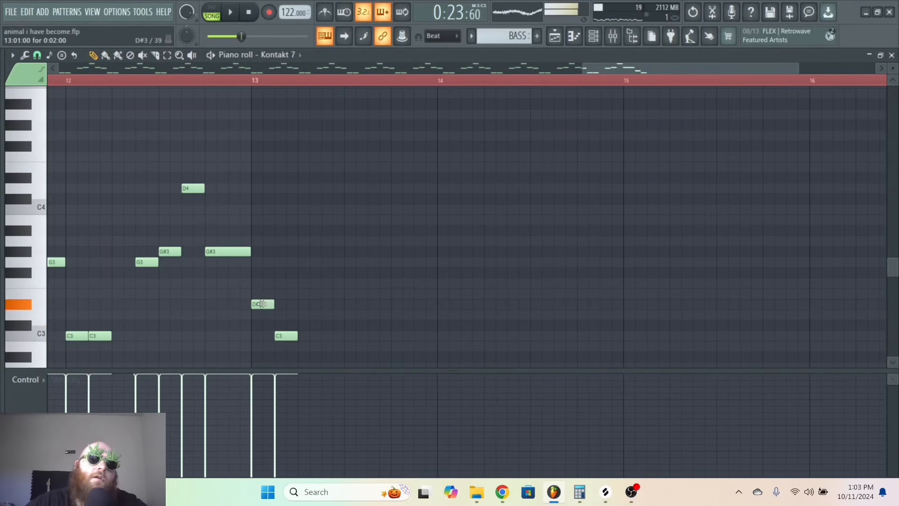
drag(284, 335, 280, 304)
key(space)
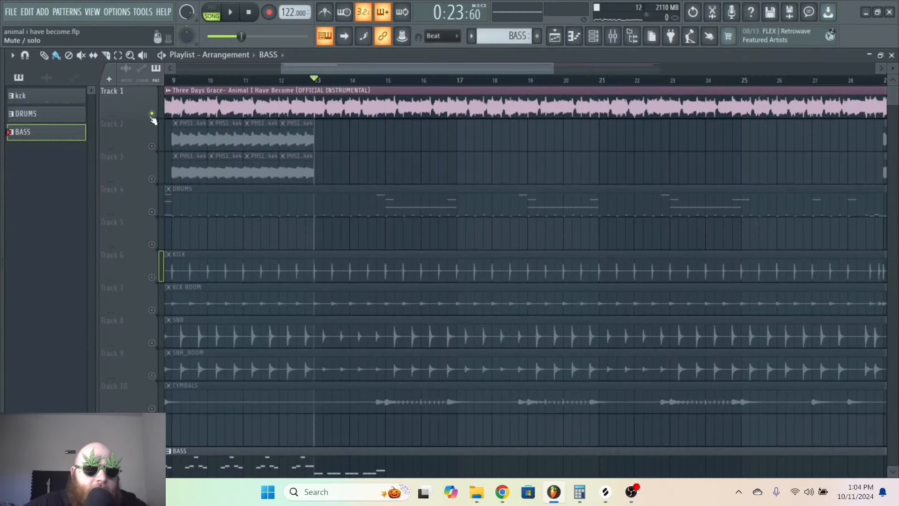
Mute the reference instrumental on Track 1 and play back the bass on its own from bar 12.
click(152, 114)
click(283, 89)
key(space)
click(281, 80)
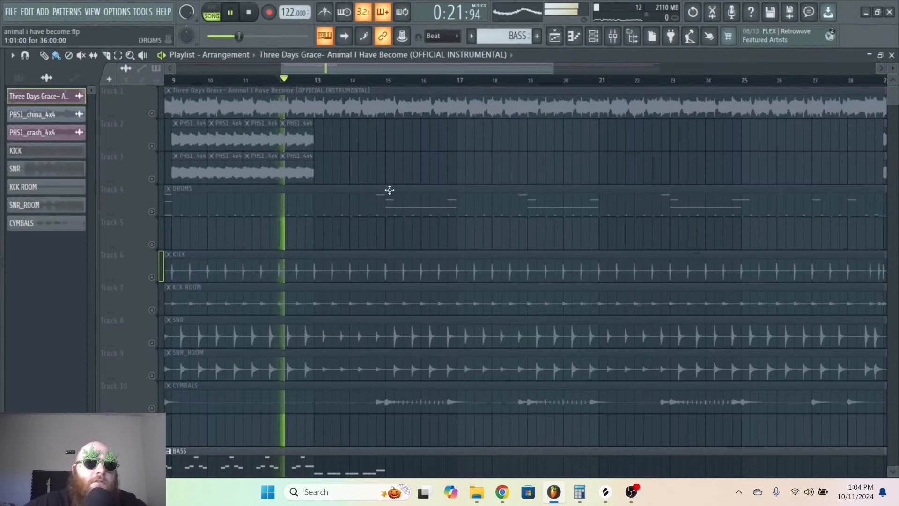
scroll(356, 216, down, 6)
scroll(253, 185, up, 5)
scroll(176, 228, up, 1)
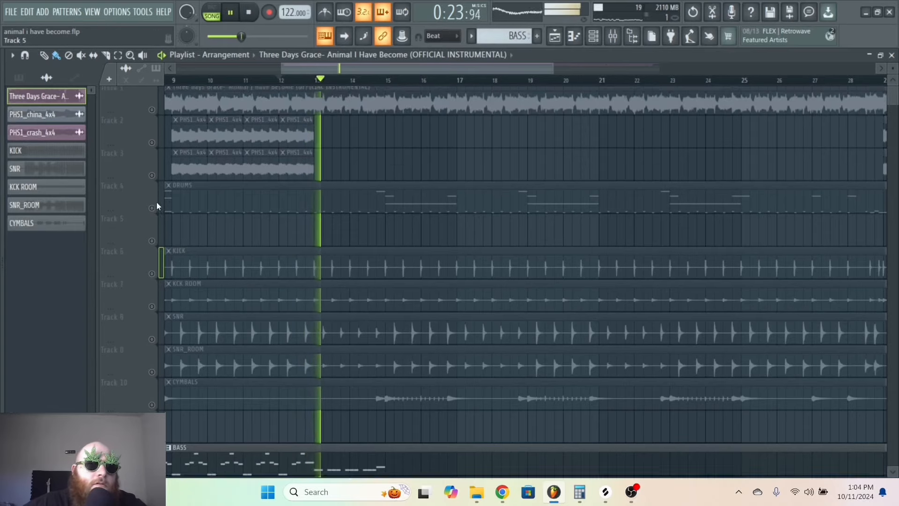
Bring the drum tracks back in, play them with the bass from bar 12, and open the BASS clip's notes around bars 12 to 15.
key(space)
right_click(152, 212)
right_click(152, 212)
key(space)
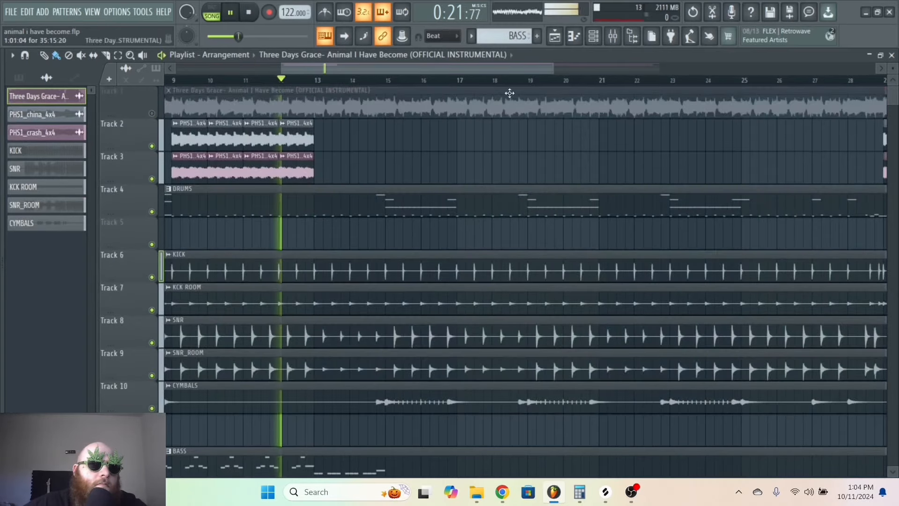
scroll(425, 227, down, 6)
click(347, 274)
double_click(346, 273)
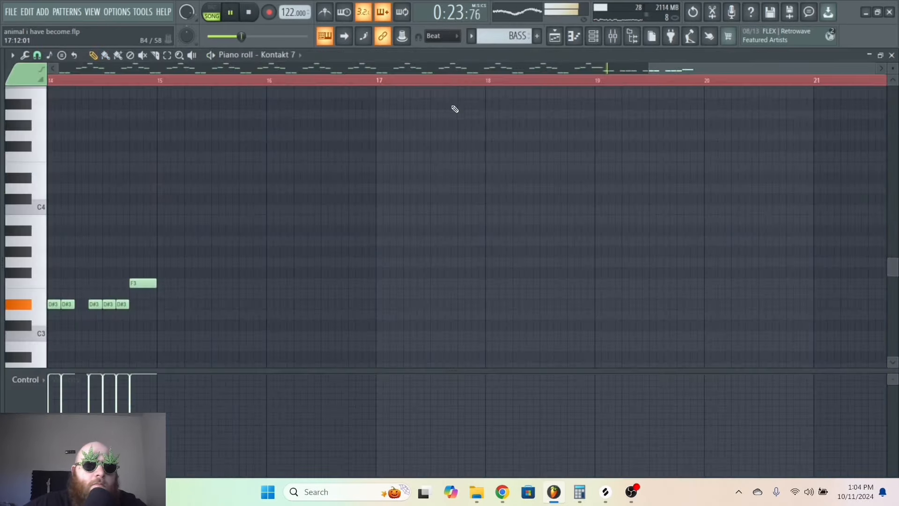
click(523, 69)
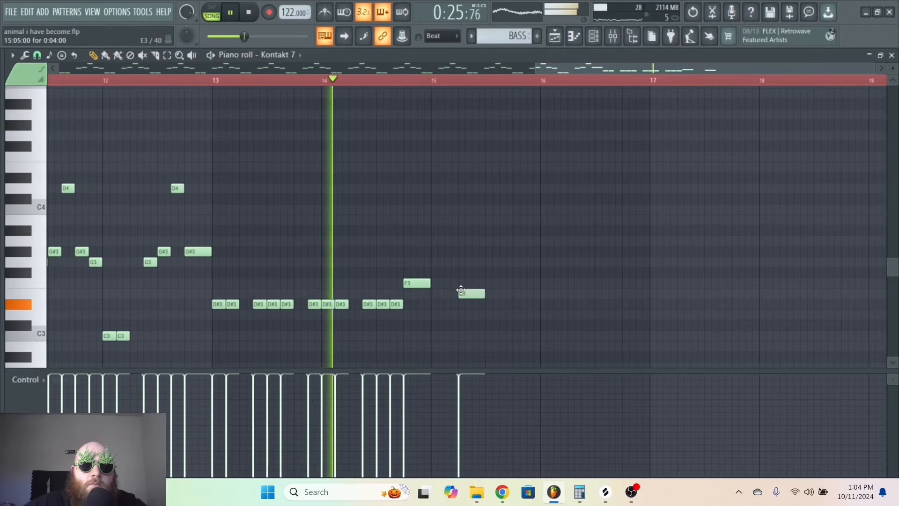
key(space)
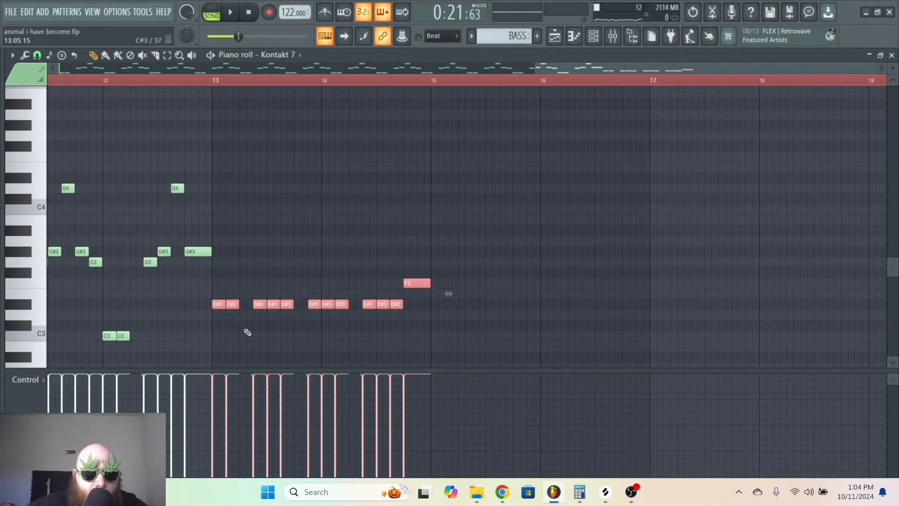
Lower the velocities of all notes in bars 13 and 14 slightly below the riff's and play the section back.
drag(443, 337, 218, 249)
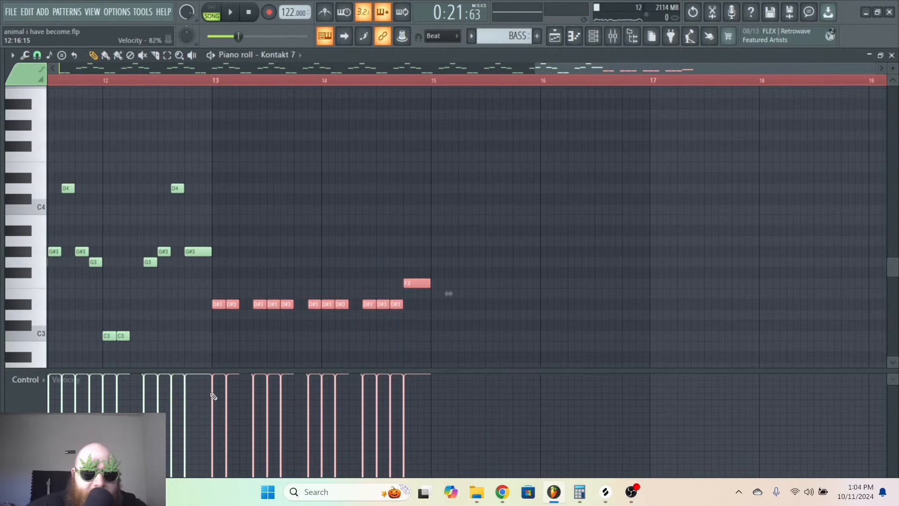
mouse_move(213, 395)
mouse_down()
mouse_move(406, 391)
mouse_move(311, 401)
mouse_move(210, 395)
mouse_move(409, 404)
mouse_move(215, 401)
mouse_up()
key(space)
click(483, 326)
right_click(484, 326)
key(space)
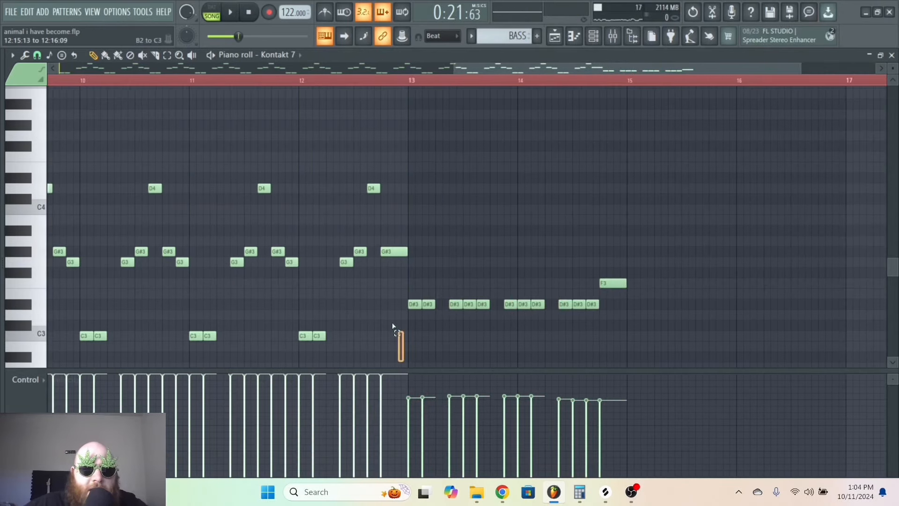
Copy the riff notes of bars 11 and 12 into bars 15 and 16 and play back from bar 13.
drag(397, 332, 203, 153)
mouse_move(318, 331)
mouse_down()
mouse_move(217, 331)
mouse_move(719, 325)
mouse_move(759, 327)
mouse_move(754, 337)
mouse_up()
drag(576, 73, 592, 68)
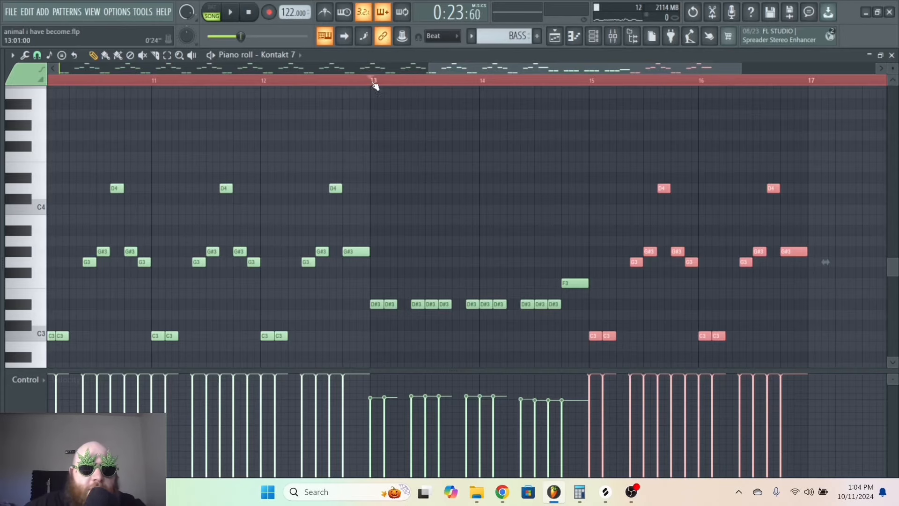
key(space)
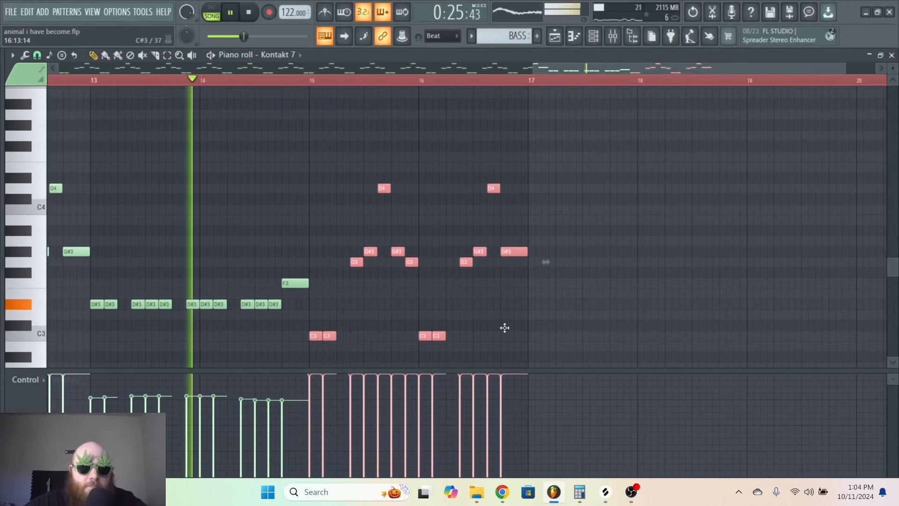
click(526, 307)
right_click(526, 307)
click(472, 314)
click(486, 314)
right_click(472, 314)
right_click(487, 313)
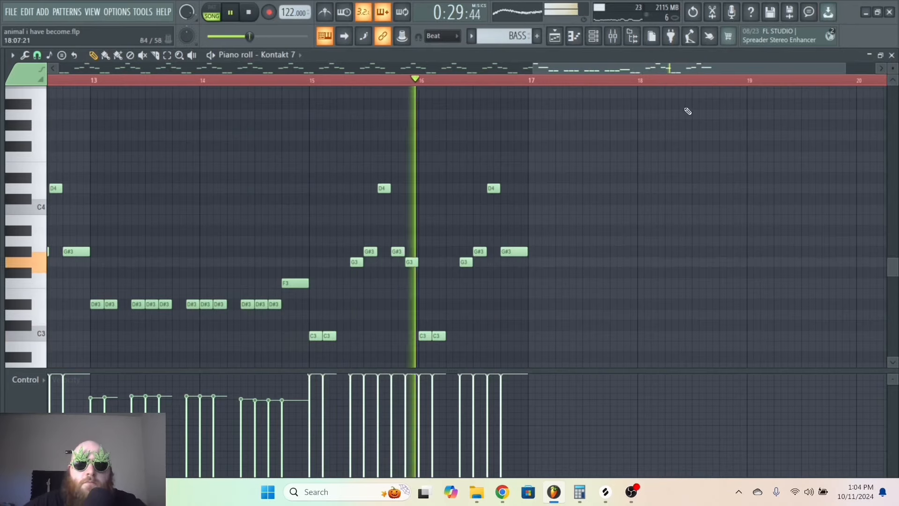
Repeat the four-bar section of bars 13 to 16 to fill bars 17 to 24 and play it back.
drag(667, 69, 575, 71)
drag(592, 350, 166, 144)
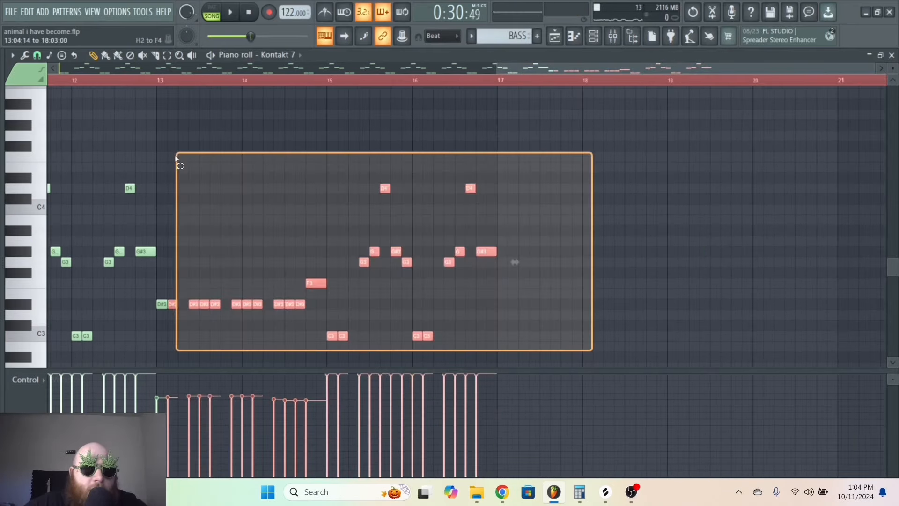
key(ctrl+c)
key(ctrl+v)
drag(218, 304, 653, 304)
key(space)
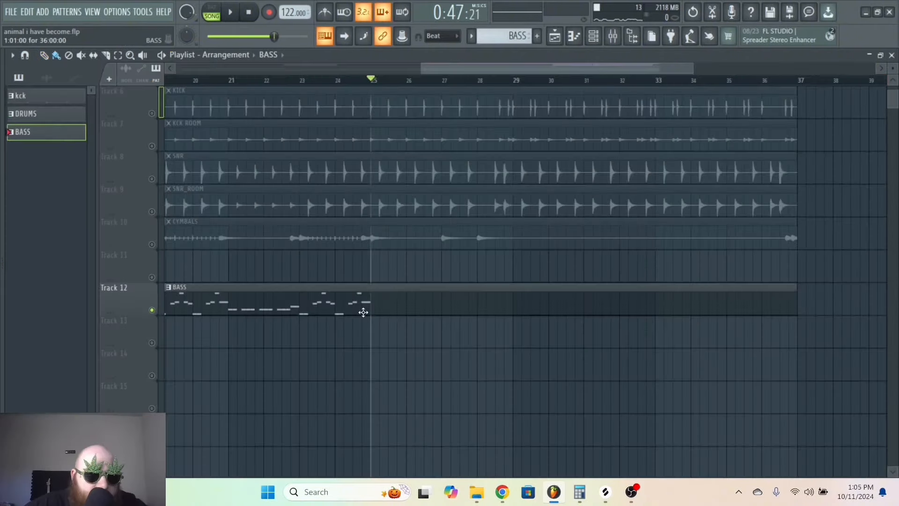
Copy only the D#3 notes of bars 21 and 22 in the BASS clip into bars 25 and 26.
double_click(364, 312)
drag(676, 69, 547, 69)
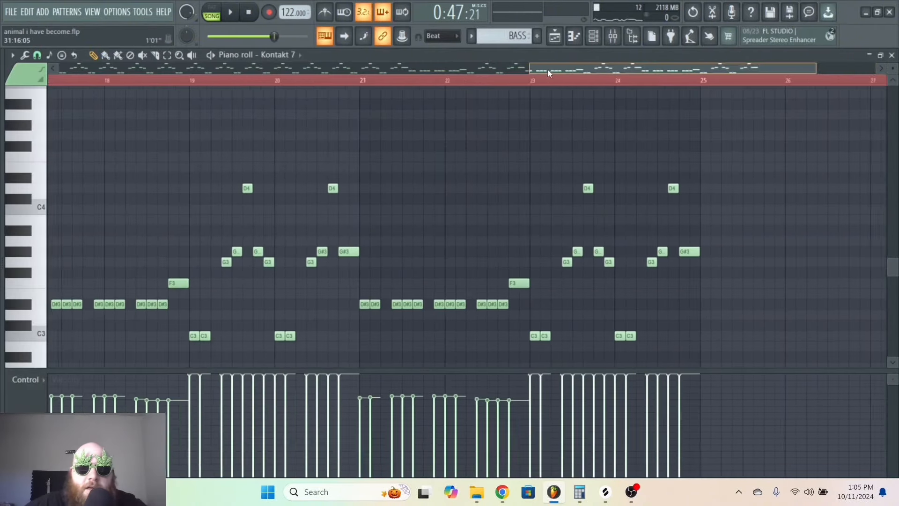
drag(534, 319, 370, 290)
key(ctrl+c)
key(ctrl+v)
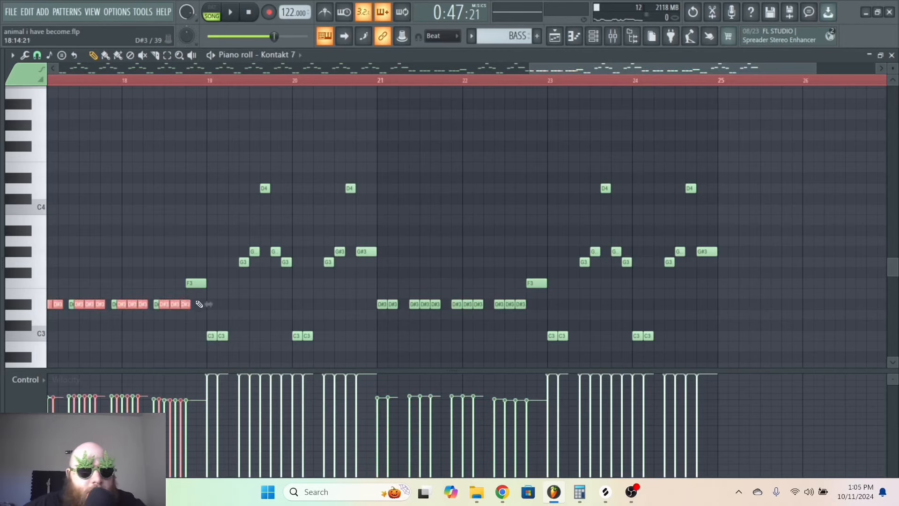
drag(183, 303, 811, 304)
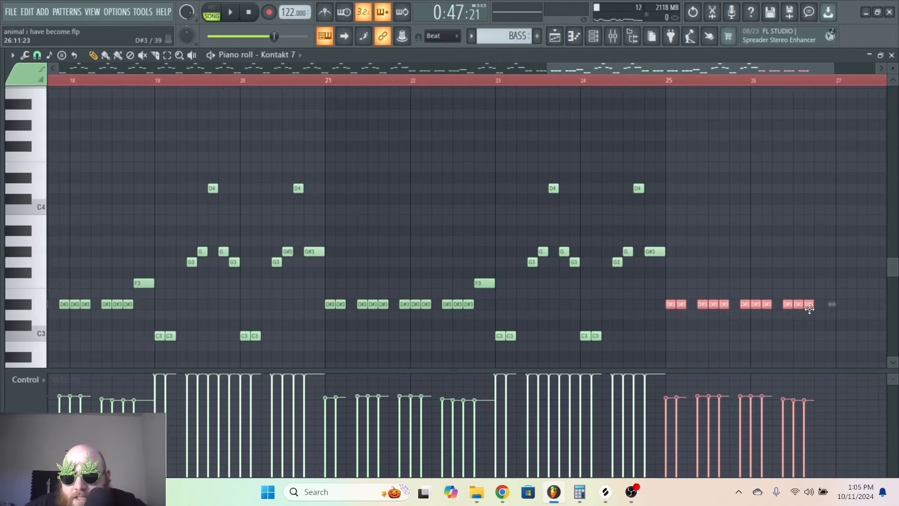
Raise the velocities of the D#3 notes in bars 25 and 26 to maximum and deselect them.
drag(645, 69, 794, 68)
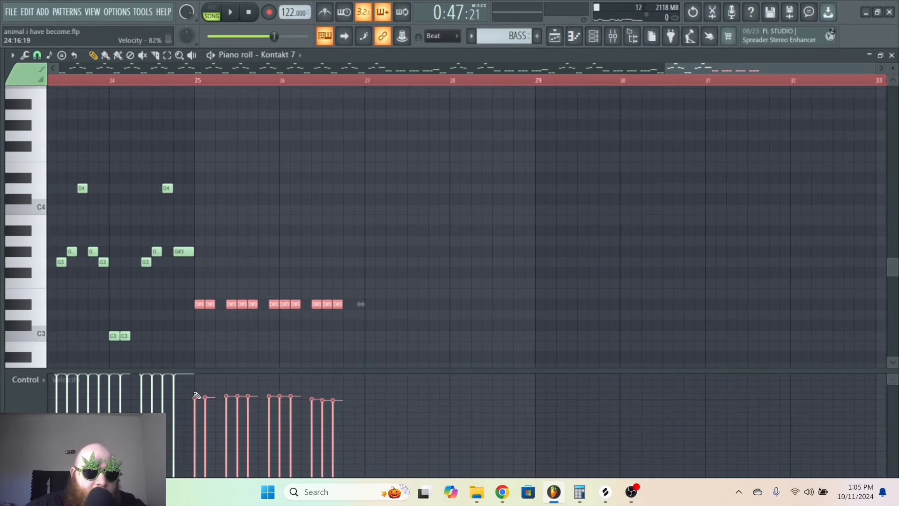
mouse_move(196, 396)
mouse_down()
mouse_move(248, 375)
mouse_move(344, 374)
mouse_up()
right_click(409, 243)
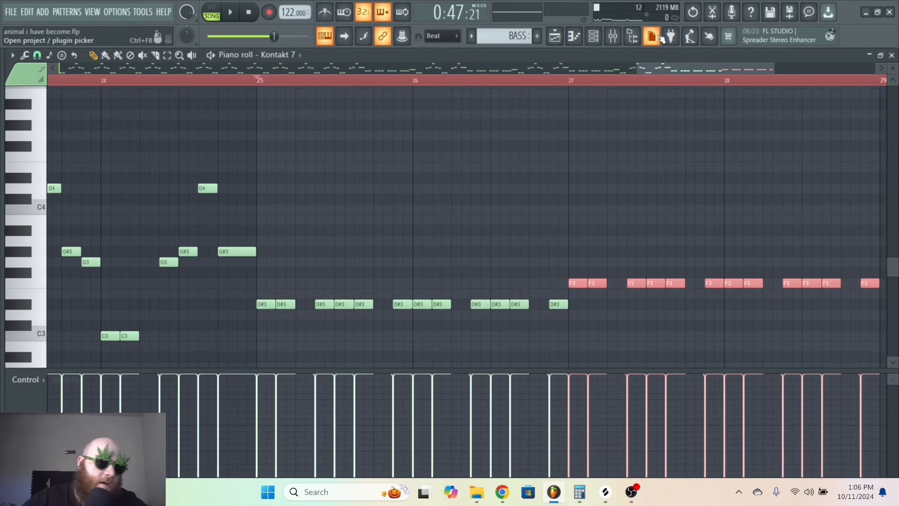
Add a second C3 note directly after the first one at the start of bar 29.
drag(774, 69, 800, 61)
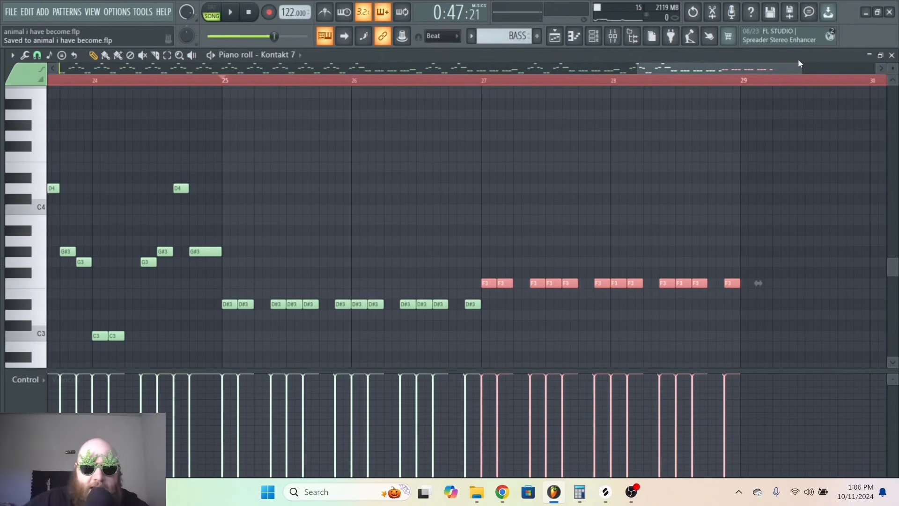
drag(800, 69, 777, 54)
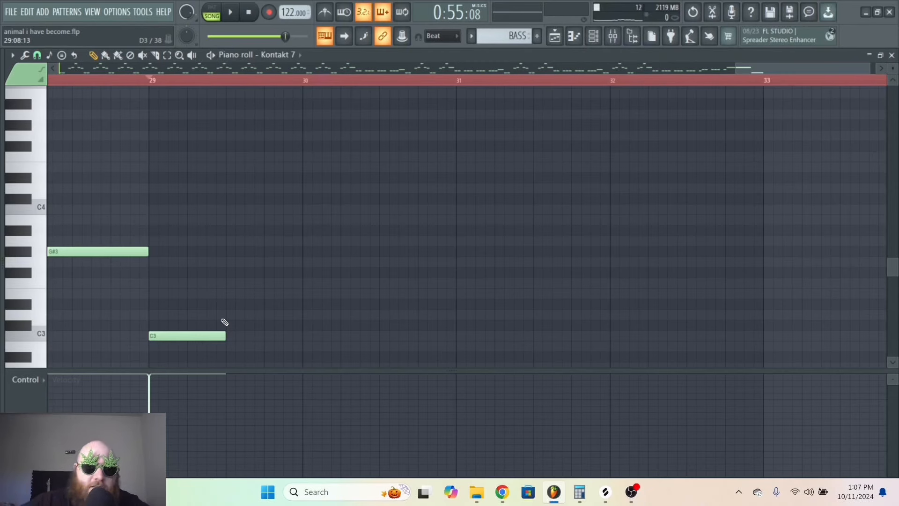
drag(866, 69, 783, 68)
click(229, 335)
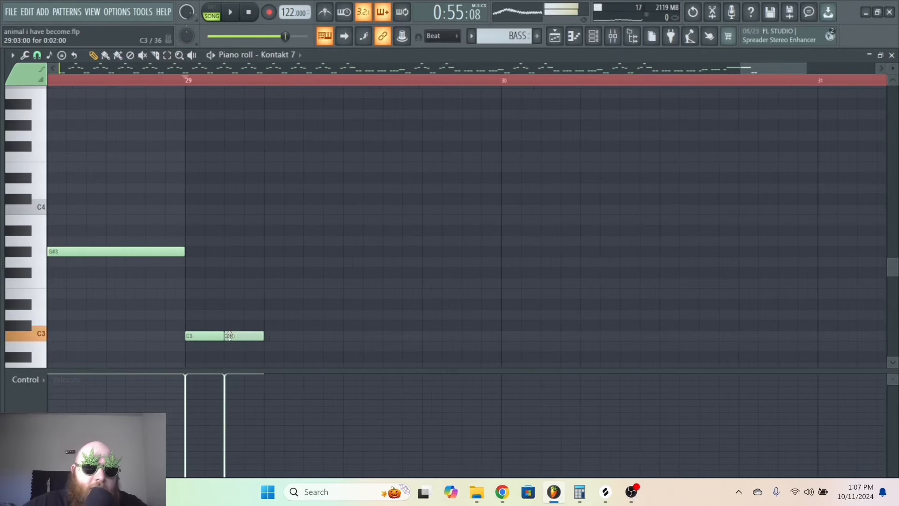
Continue the bass line in bar 29 with two more consecutive C3 notes followed by an equally long A#3 note.
click(268, 336)
click(307, 336)
drag(345, 261, 346, 230)
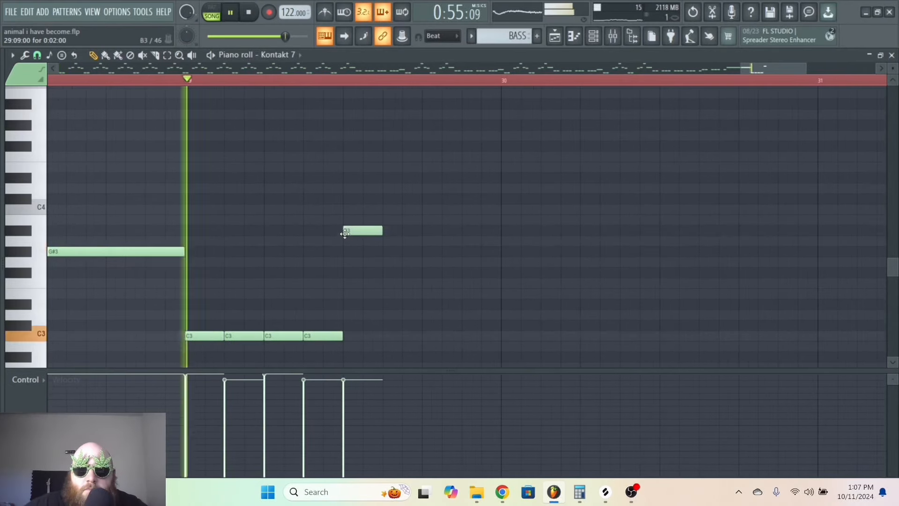
click(375, 280)
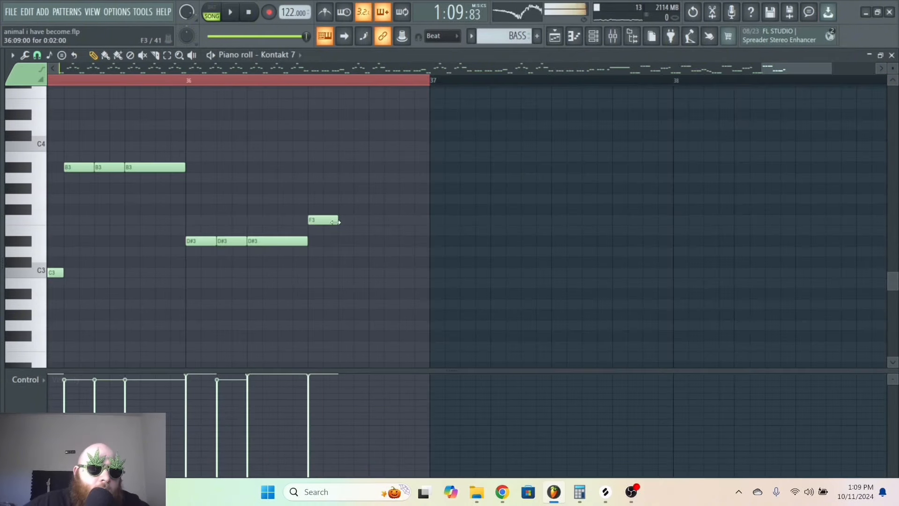
Switch snapping to a triplet grid, fill the second half of bar 36 with equal F3, D#3 and D3 notes, and play it back.
drag(336, 222, 426, 220)
mouse_move(2, 61)
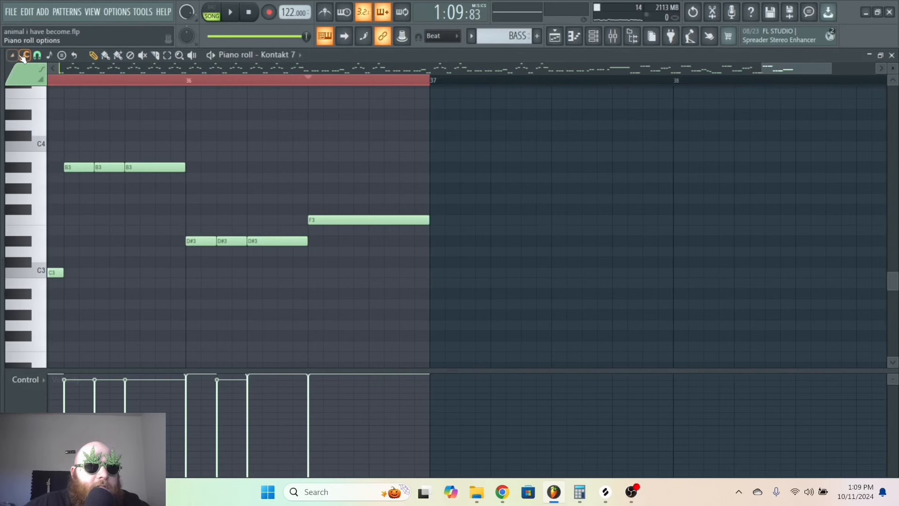
click(21, 56)
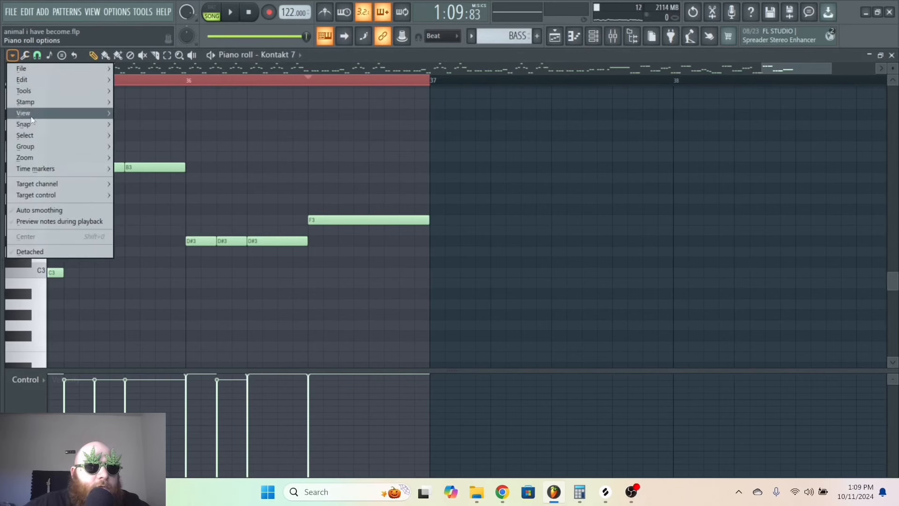
mouse_move(76, 124)
click(138, 233)
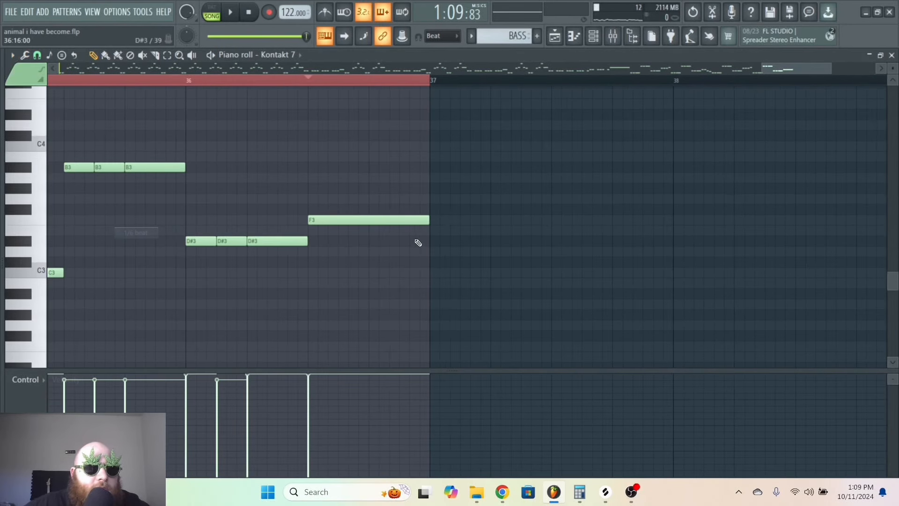
drag(429, 223, 351, 241)
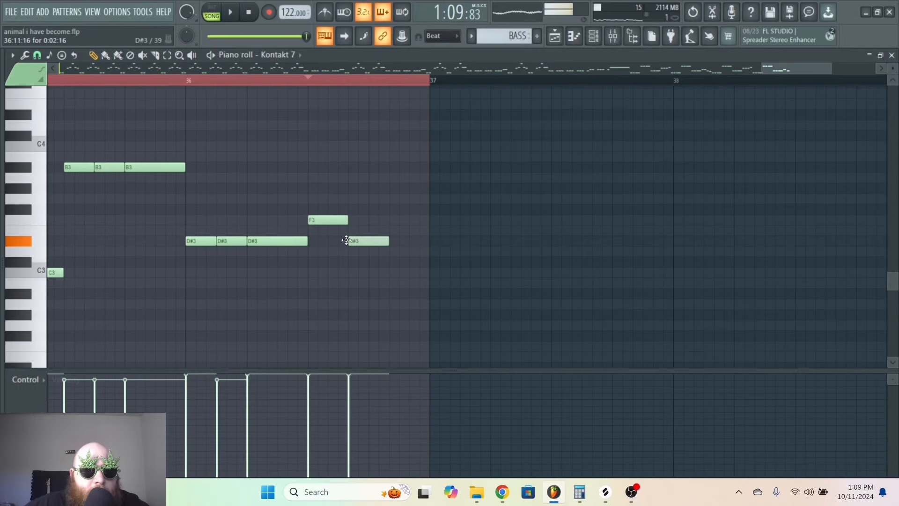
click(396, 253)
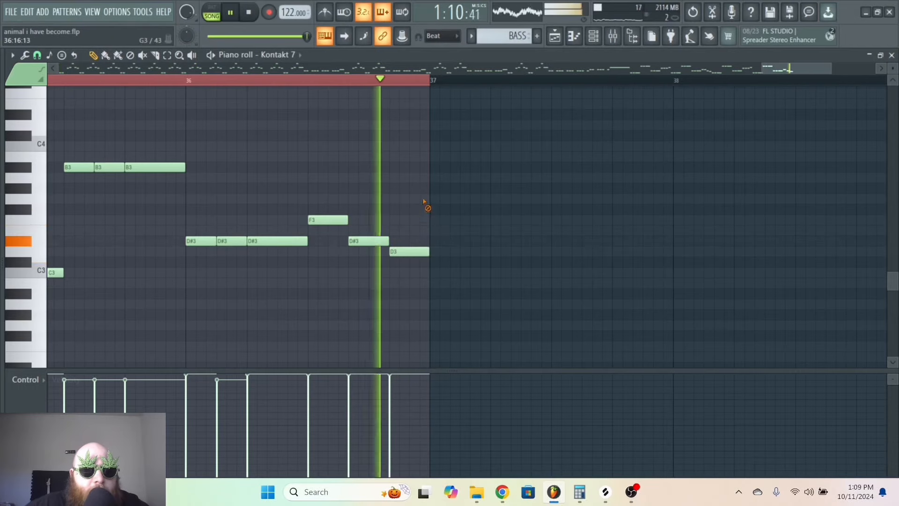
key(space)
Show the Playlist from bar 1 to about bar 29 and play the arrangement with the BASS clip in view.
key(F5)
drag(447, 68, 569, 68)
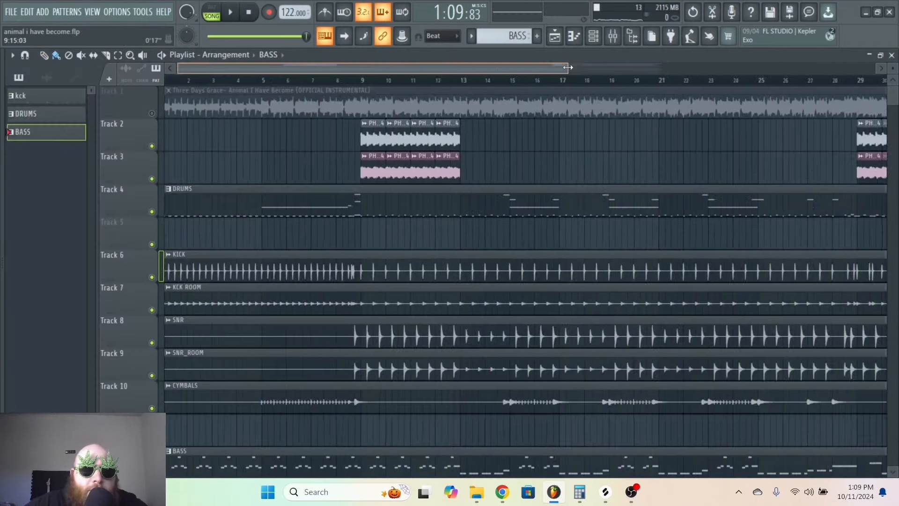
key(space)
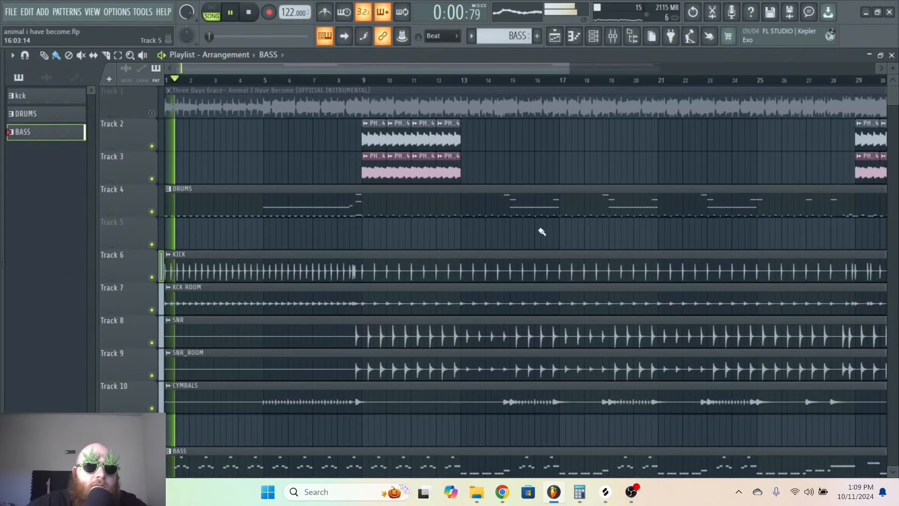
scroll(478, 276, down, 5)
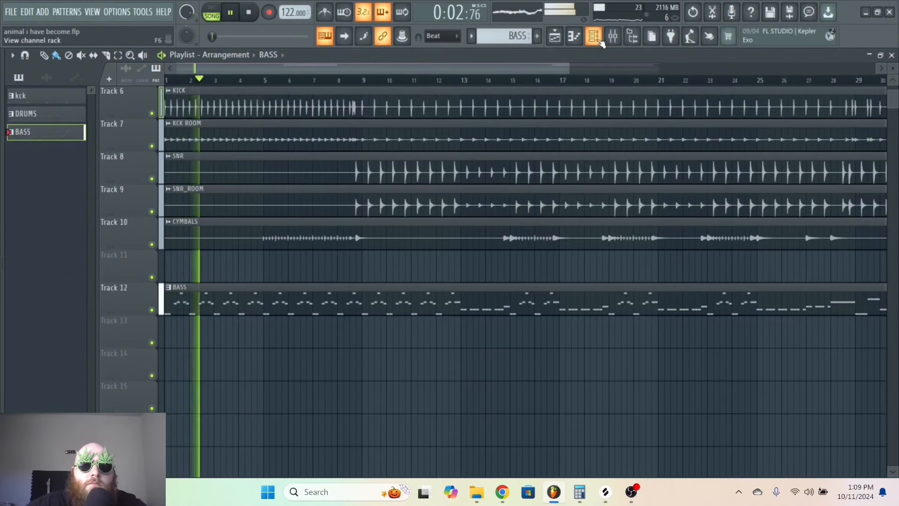
Change the DjinnBass preset in Kontakt 7 to Wide Low Gain and play the song from the start.
key(F6)
click(245, 127)
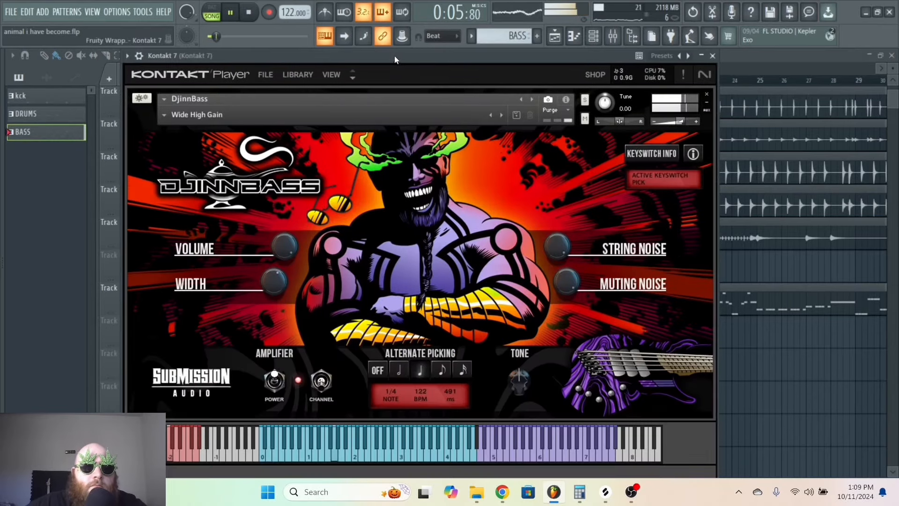
key(space)
click(162, 116)
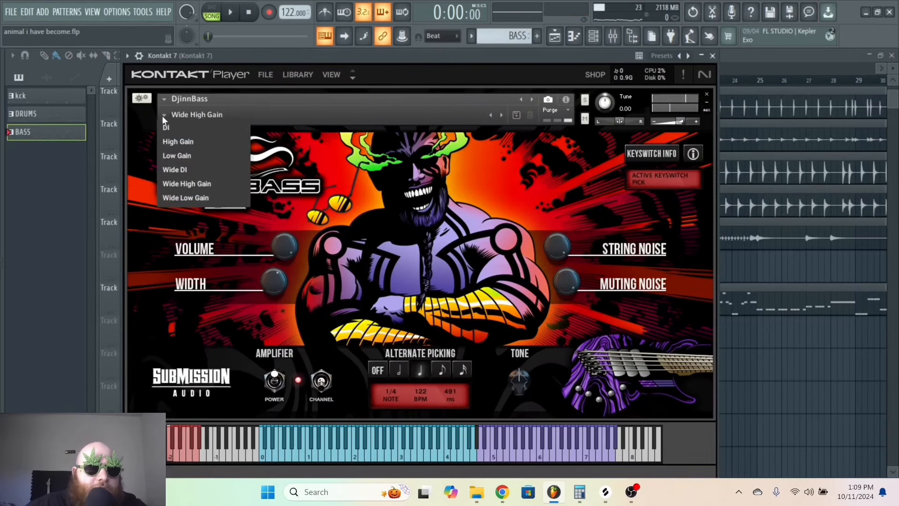
click(195, 198)
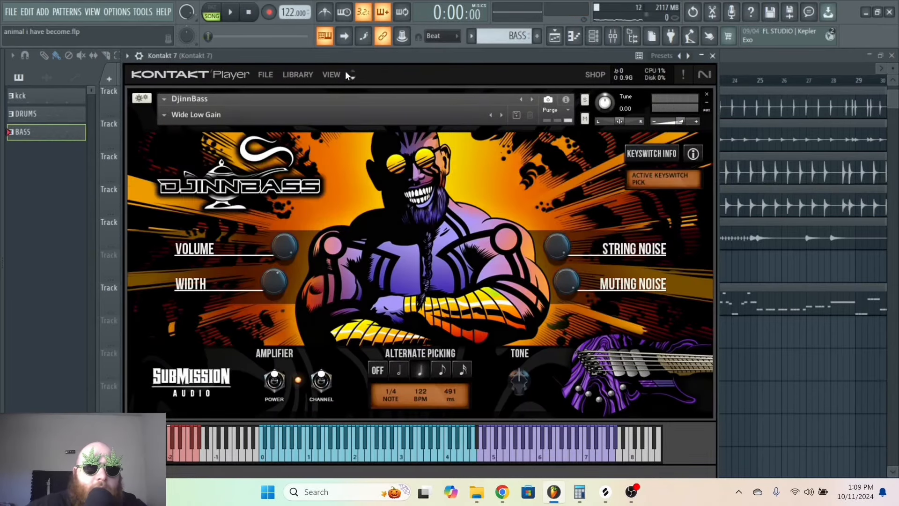
drag(338, 56, 338, 80)
key(space)
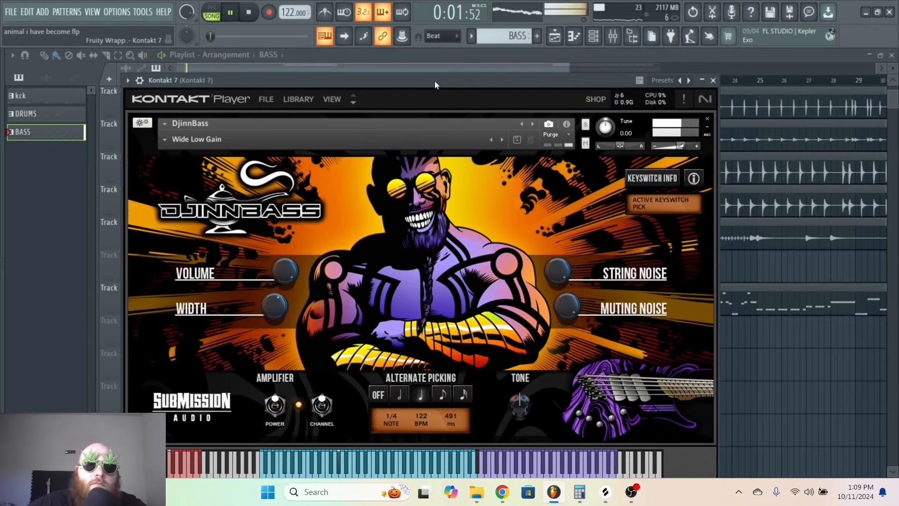
Arm the Kontakt 7 mixer track for disk recording, keeping the suggested file name, and render it as a 32Bit float WAV.
drag(428, 85, 430, 295)
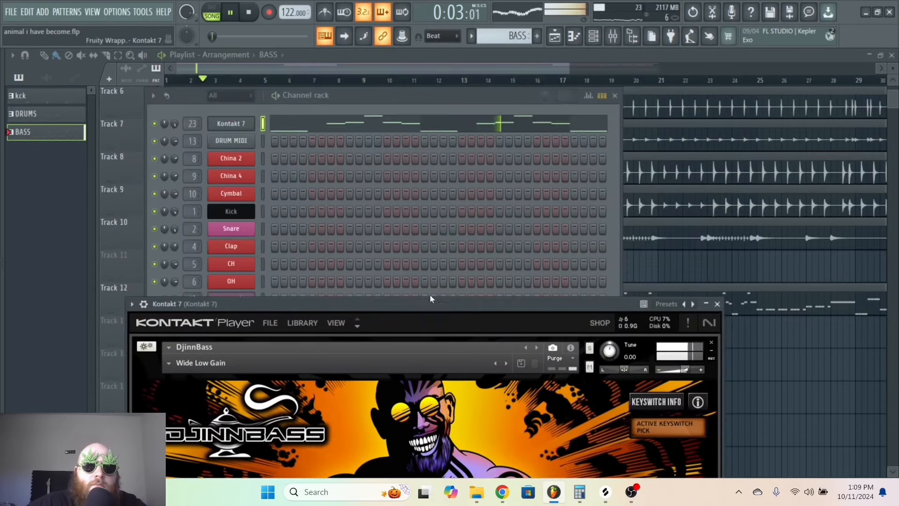
click(387, 99)
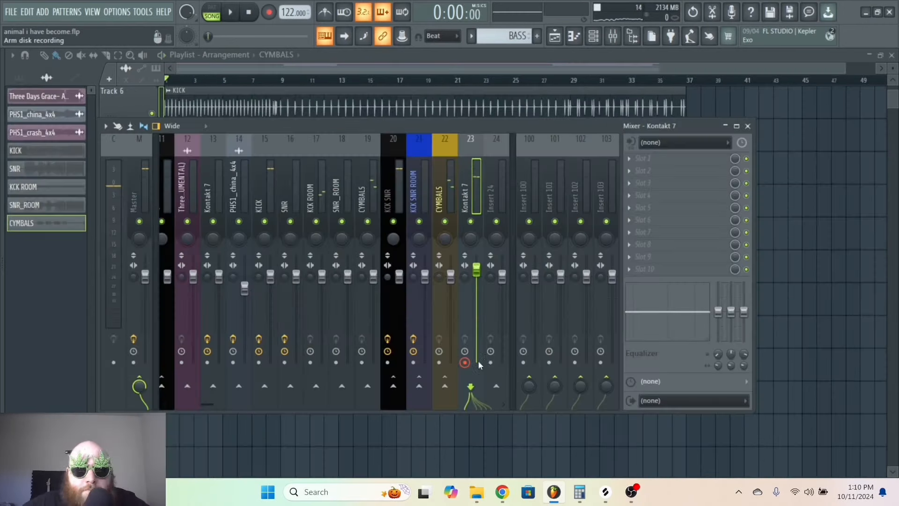
click(464, 363)
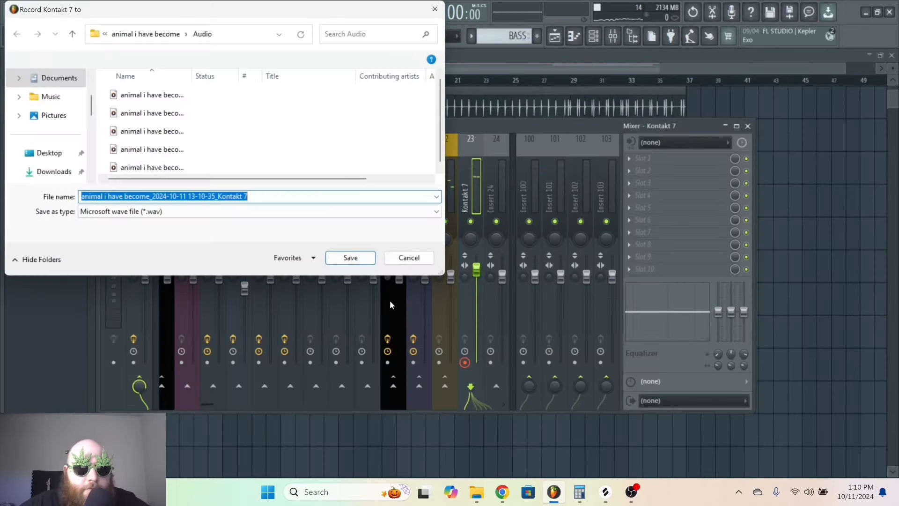
click(350, 257)
click(403, 216)
click(398, 250)
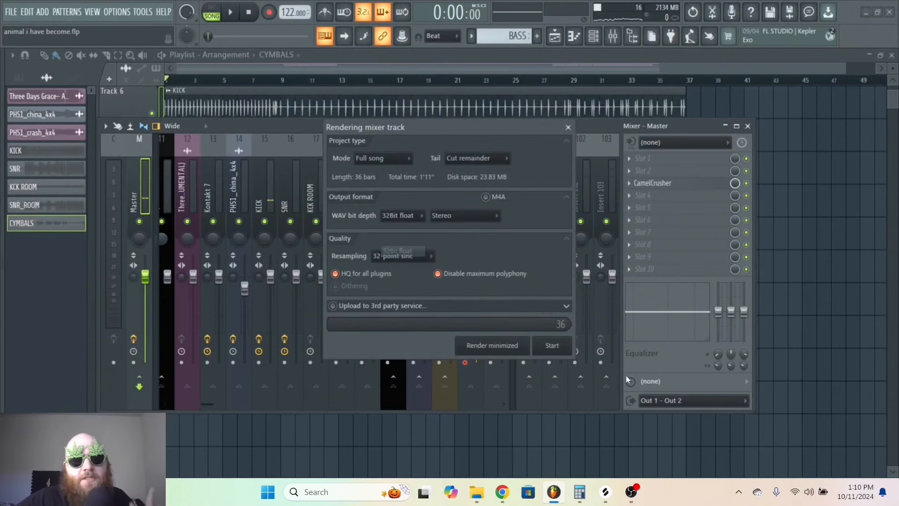
click(553, 345)
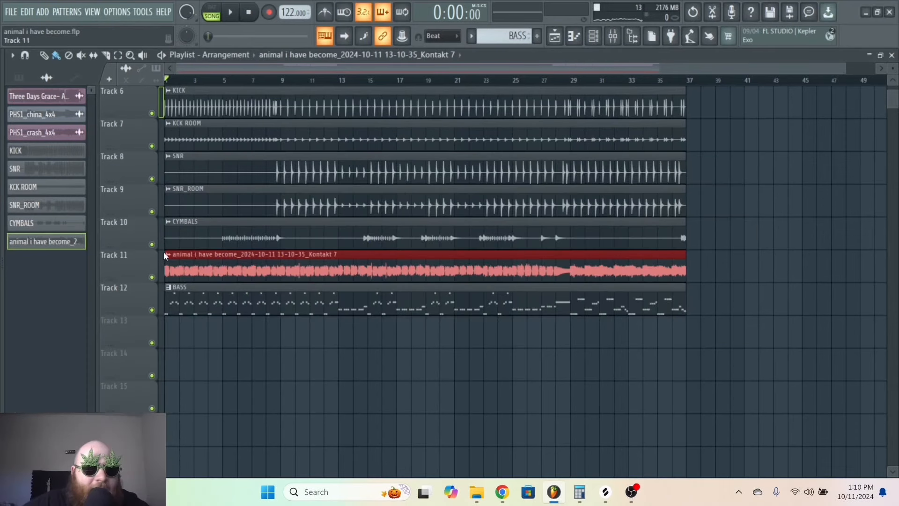
Rename the rendered Kontakt 7 audio clip on Track 11 to BASS and save the project.
click(167, 254)
click(215, 304)
text(BASS)
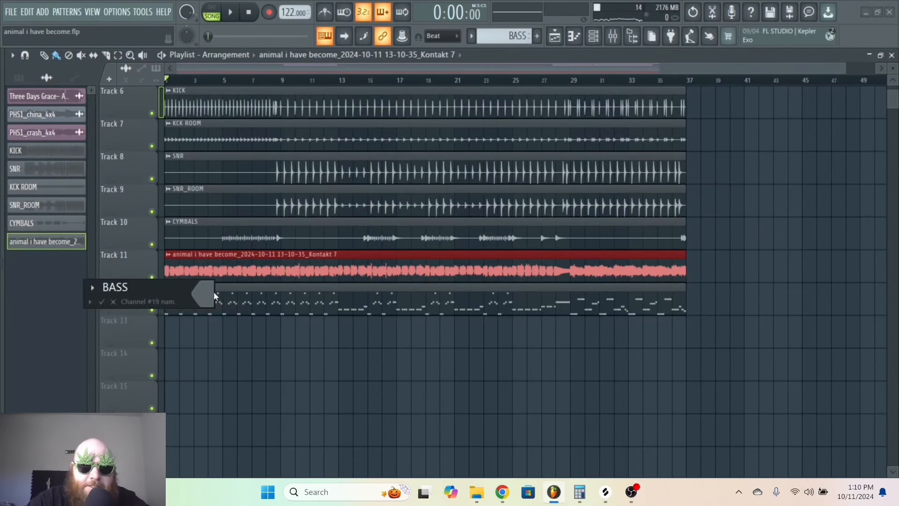
key(Return)
key(ctrl+s)
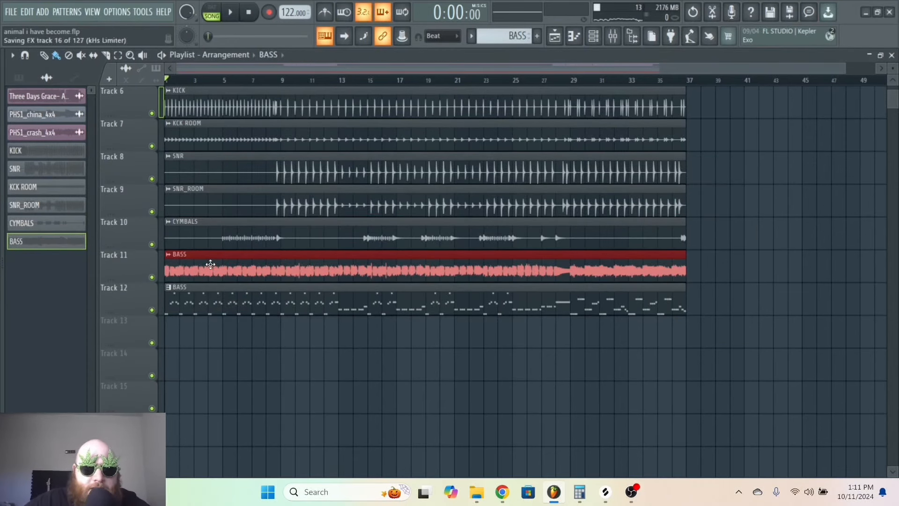
Move the BASS audio clip down from Track 11 to Track 14 in the playlist.
key(shift+Down)
key(shift+Down)
key(shift+Down)
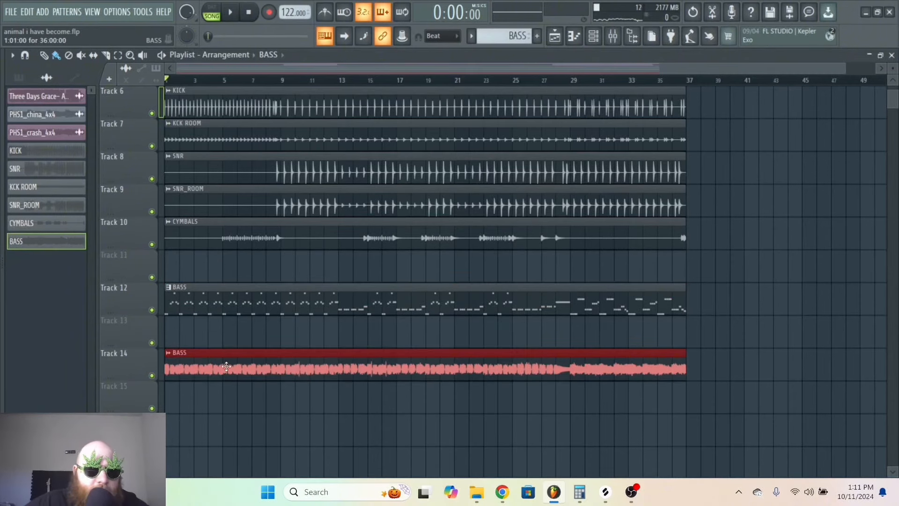
Route the BASS audio clip to mixer track 24, save the project, and deselect the clip in the playlist.
double_click(227, 366)
key(F9)
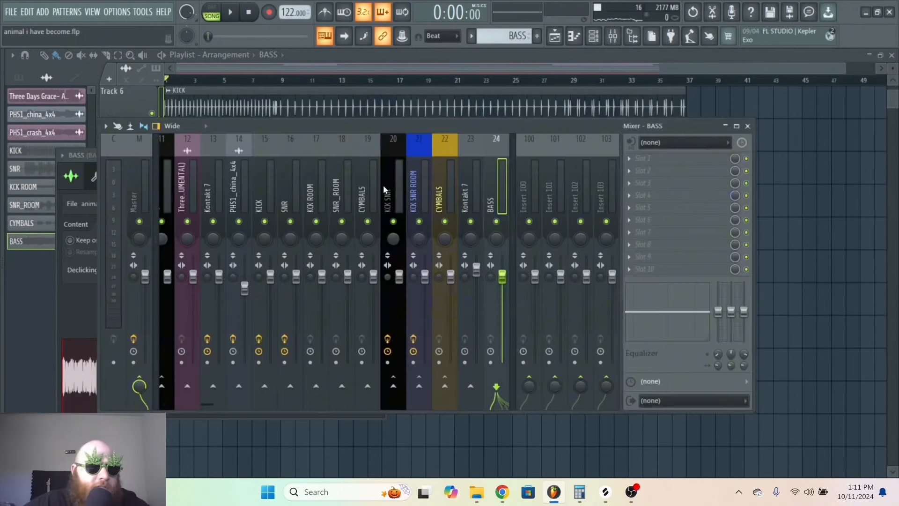
key(F12)
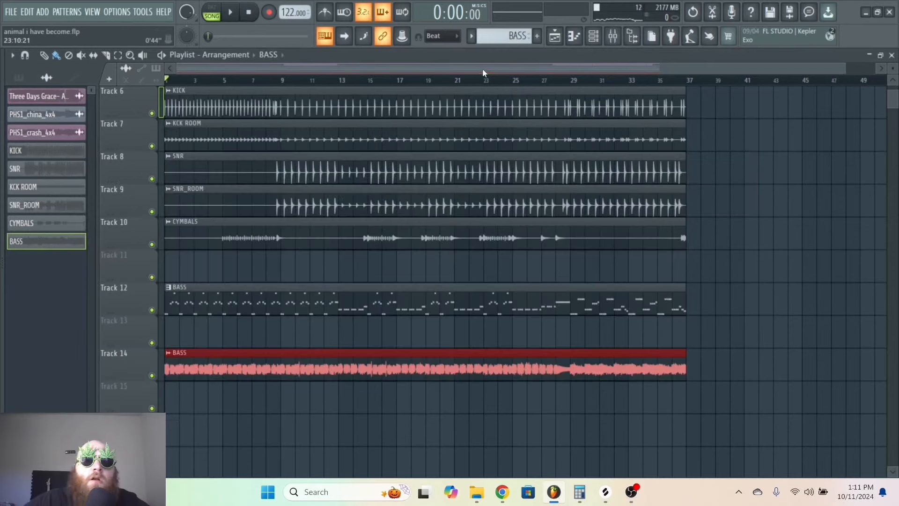
key(ctrl+s)
right_click(272, 272)
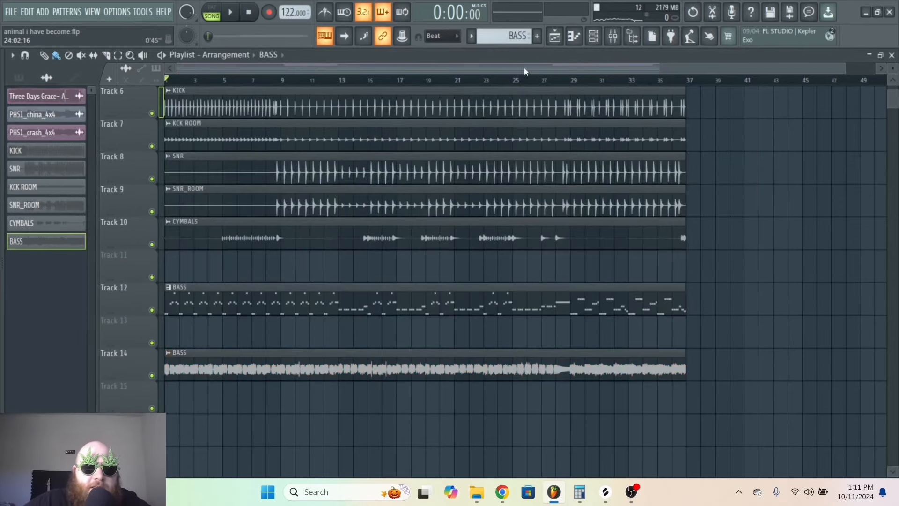
Replace the Kontakt 7 instrument of the BASS pattern with an empty Sampler in the channel rack.
drag(842, 71, 709, 71)
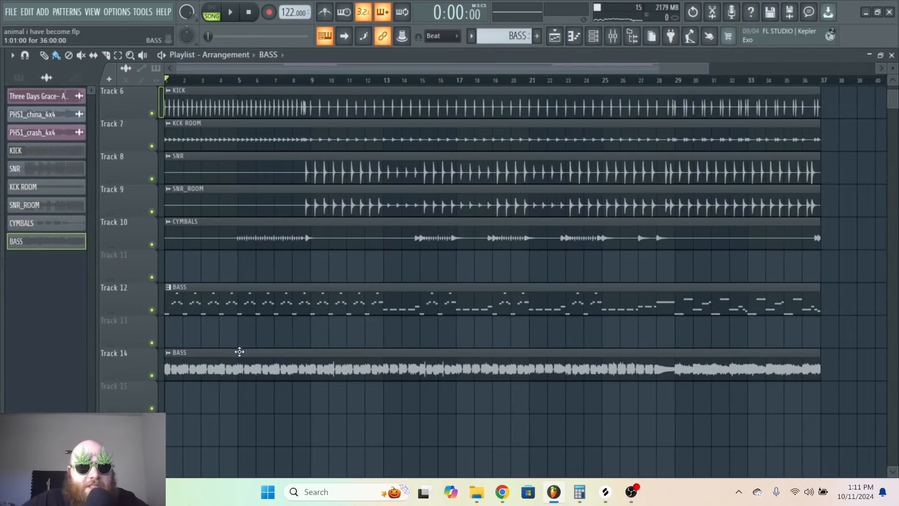
click(221, 309)
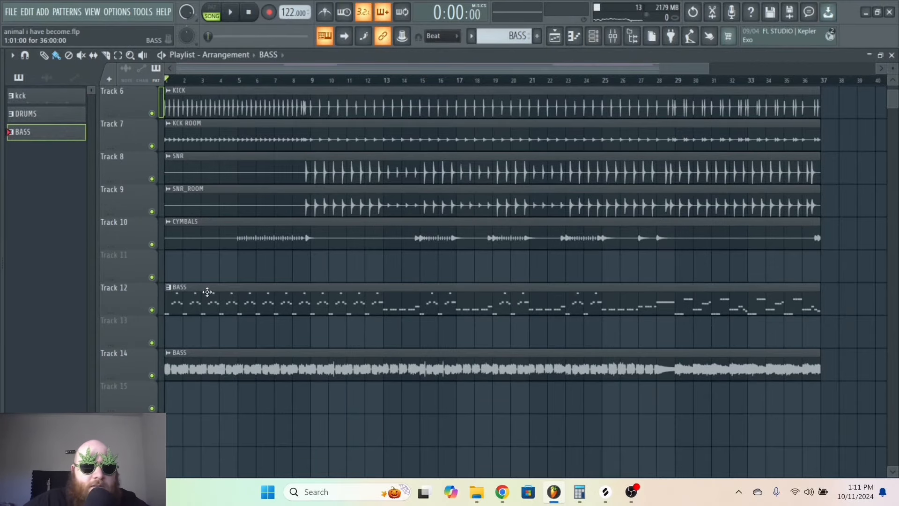
click(594, 36)
right_click(248, 124)
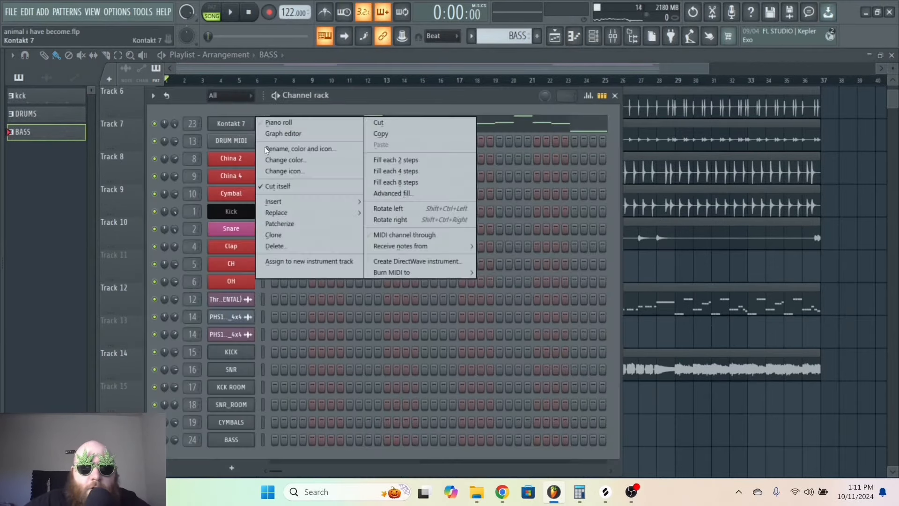
mouse_move(291, 212)
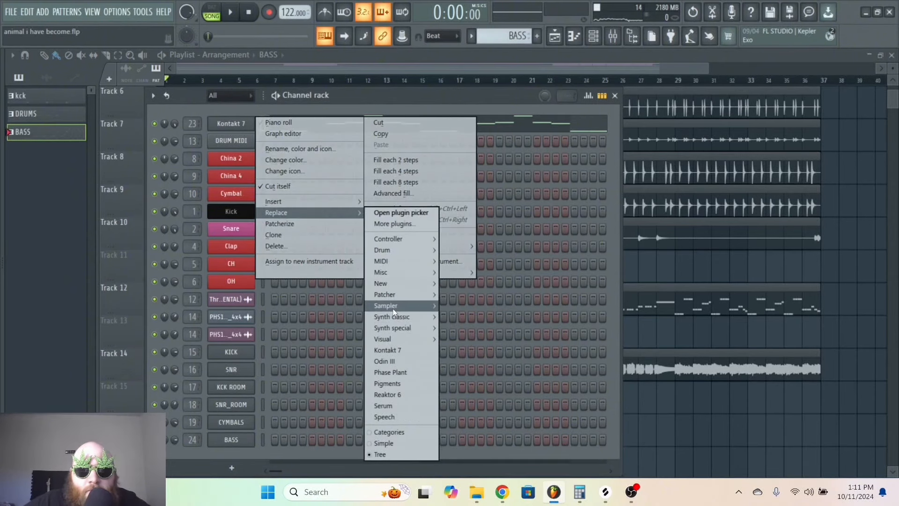
click(487, 328)
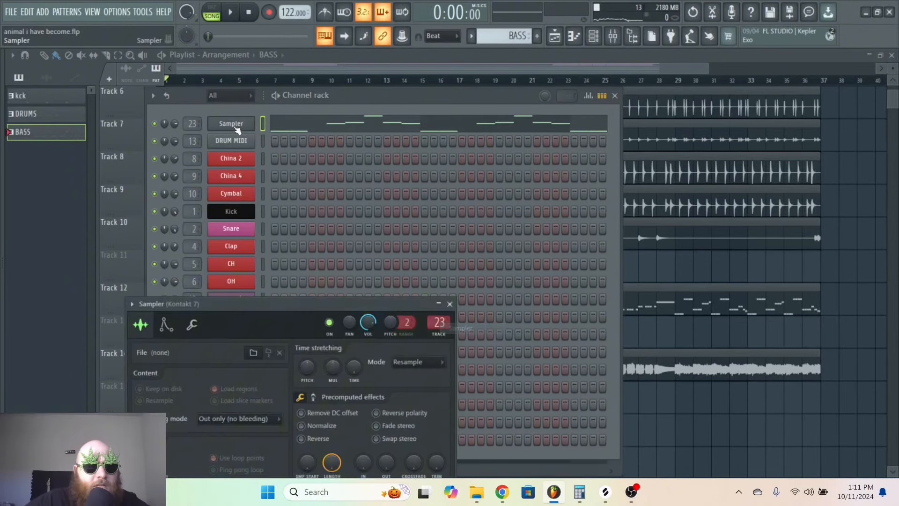
Rename the new Sampler channel to "Bass midi" and close the channel rack.
right_click(251, 123)
click(291, 147)
text(B)
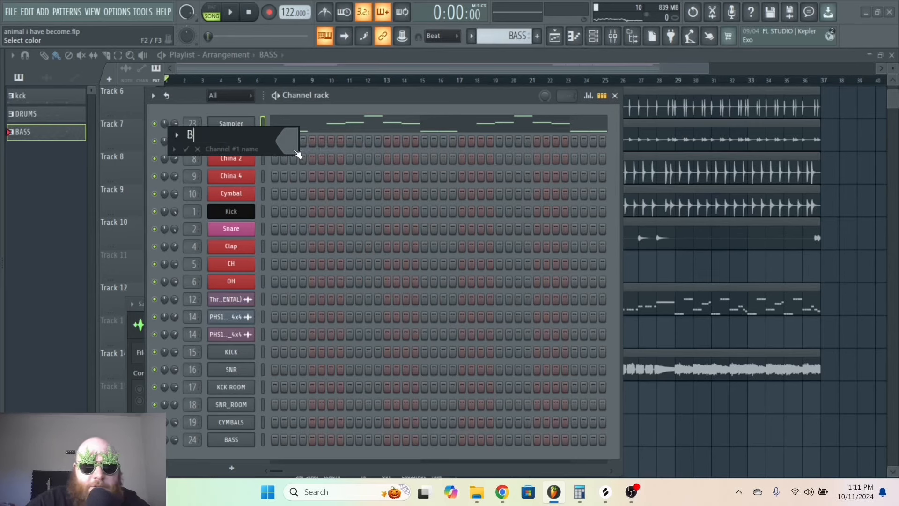
text(as)
key(BackSpace)
key(BackSpace)
key(BackSpace)
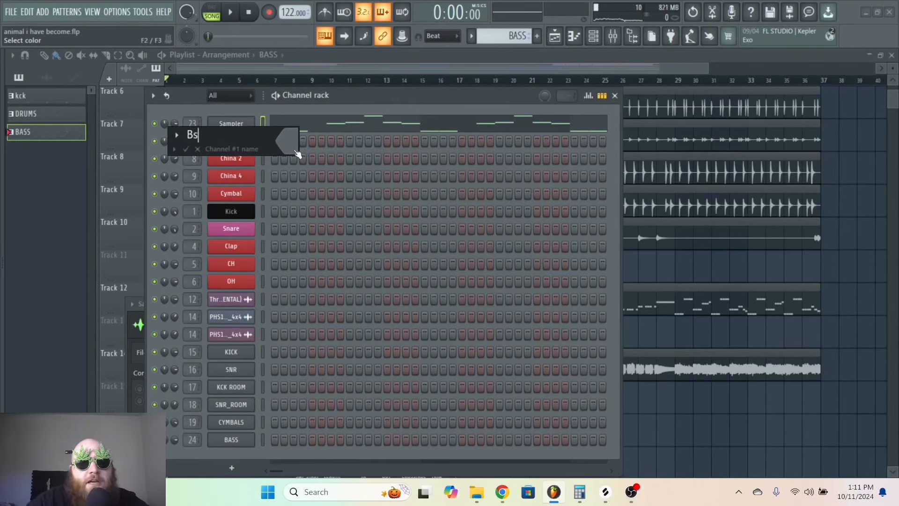
text(Bass midi)
key(Return)
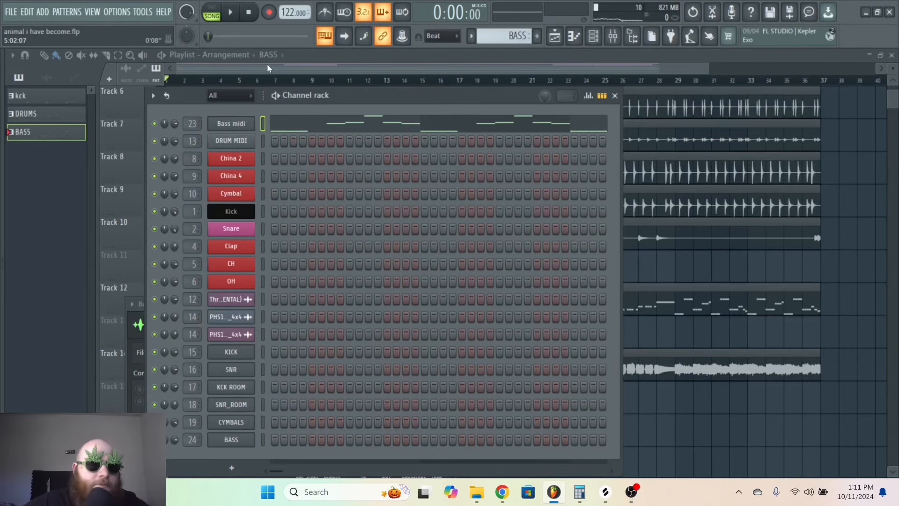
key(F6)
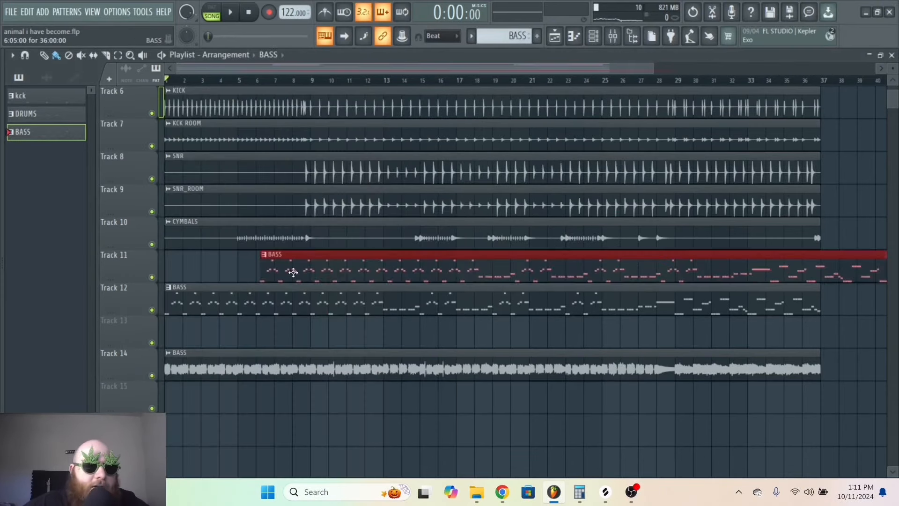
Create a new pattern named GTR and place it on Track 13 from bar 1, stretched to 36 bars.
click(536, 35)
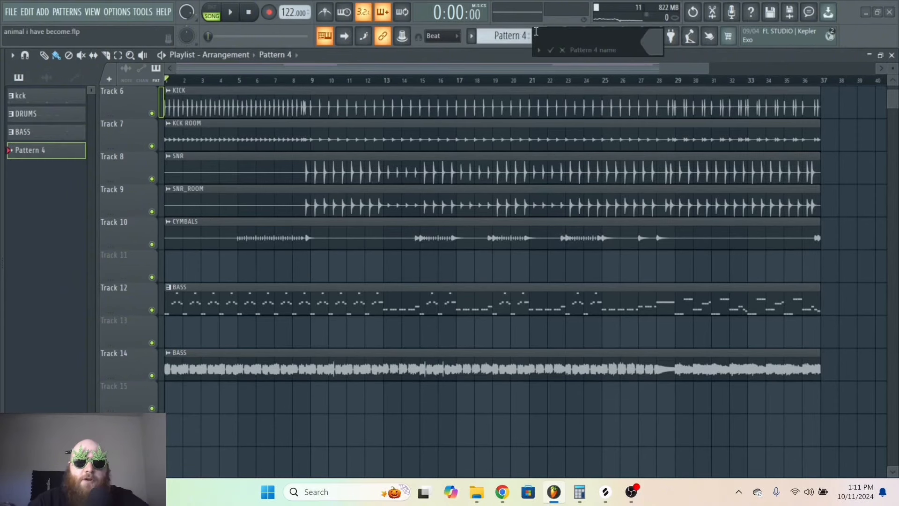
text(GTR)
key(Return)
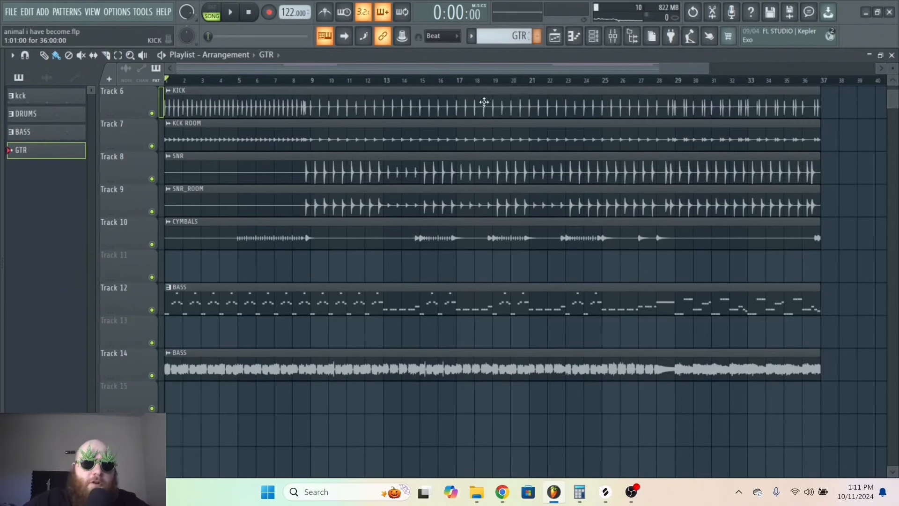
drag(292, 323, 113, 331)
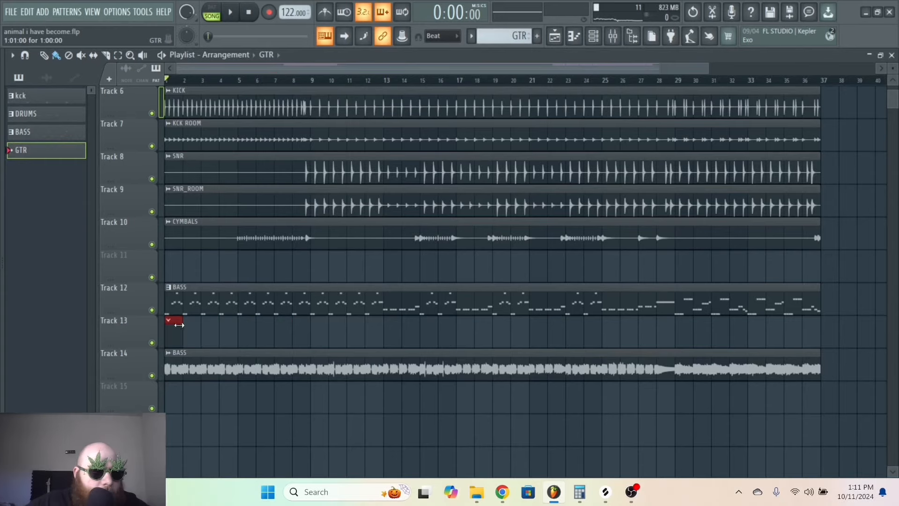
drag(179, 325, 815, 325)
Select all the Bass midi notes in the BASS pattern's piano roll, and open the GTR pattern in the channel rack.
double_click(359, 310)
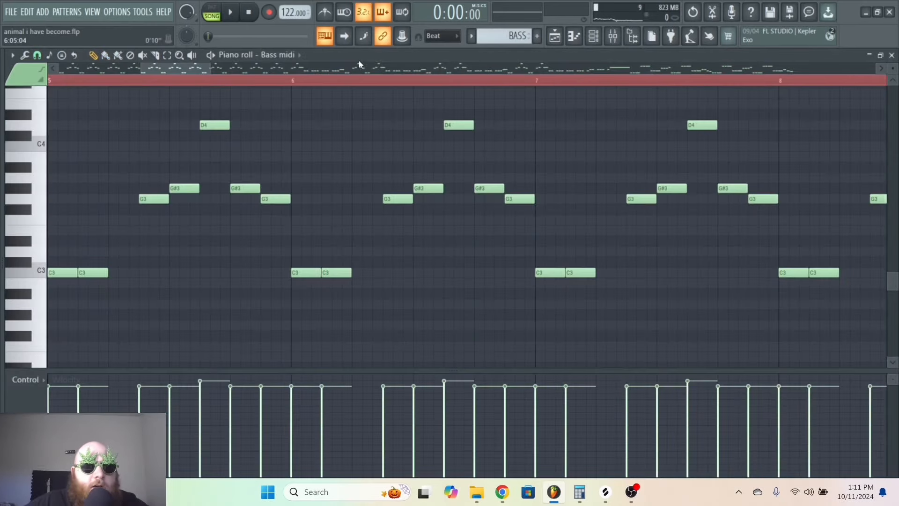
drag(209, 68, 359, 68)
key(ctrl+a)
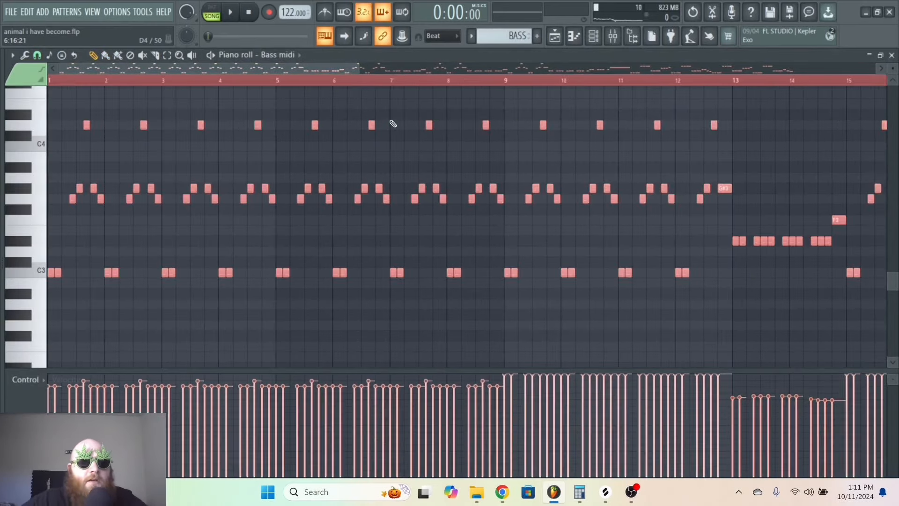
key(F5)
double_click(248, 343)
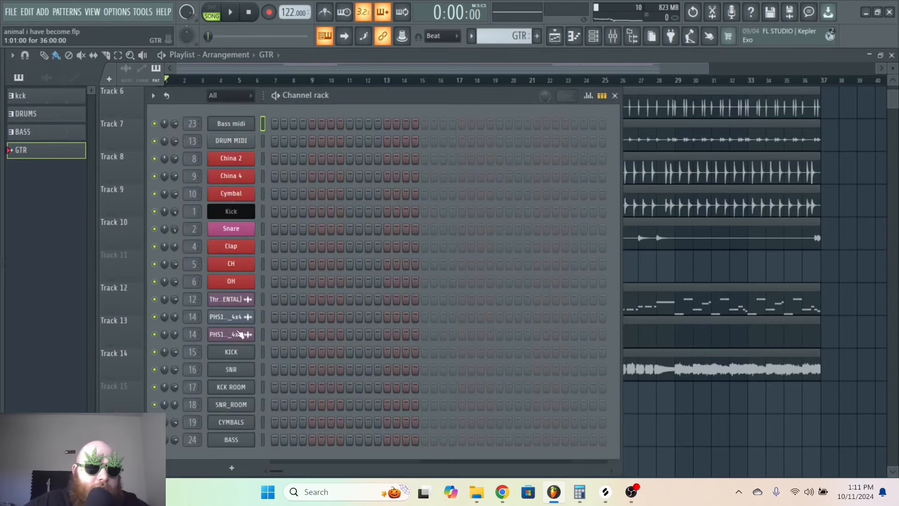
Insert a new Kontakt 7 instrument channel above Bass midi in the channel rack.
right_click(227, 129)
mouse_move(300, 215)
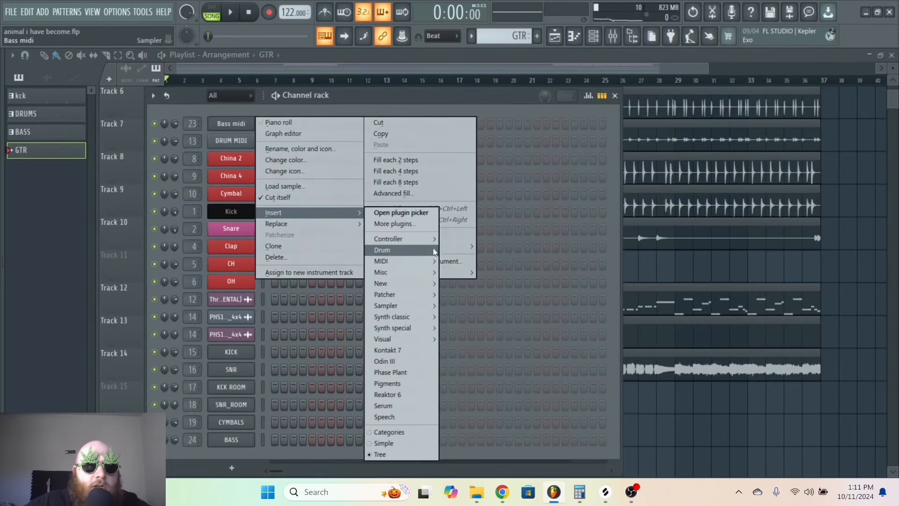
click(398, 350)
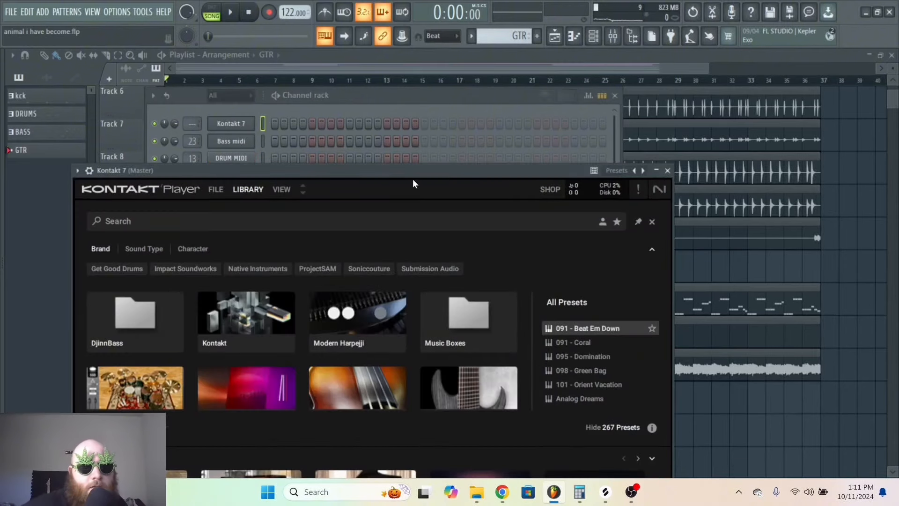
Load the Shreddage 3.5 Hydra instrument from the Shreddage 3 Hydra library into the new Kontakt.
drag(415, 173, 413, 97)
scroll(486, 274, down, 1)
click(462, 298)
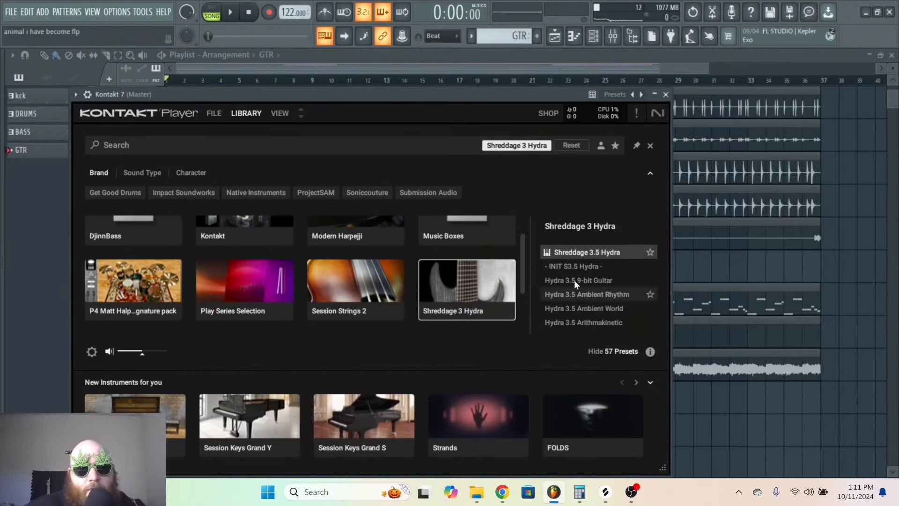
double_click(570, 255)
drag(372, 91, 403, 80)
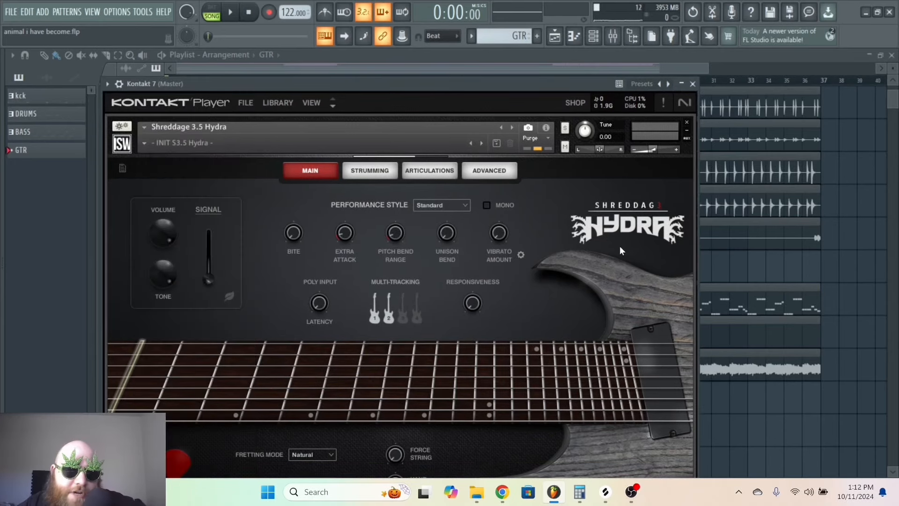
Switch Shreddage 3.5 Hydra to the Hydra 3.5 Modern Metal 2 preset and set multi-tracking to four guitars.
click(141, 143)
scroll(195, 403, down, 2)
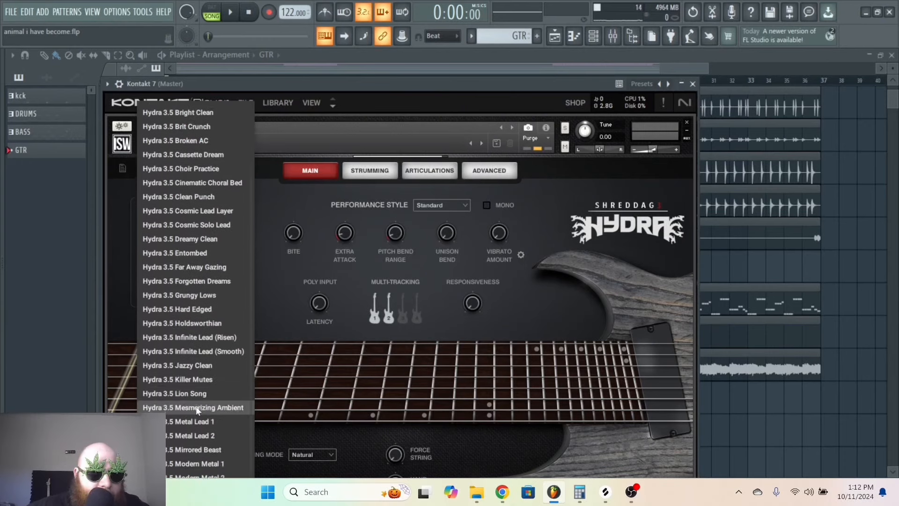
scroll(197, 410, down, 3)
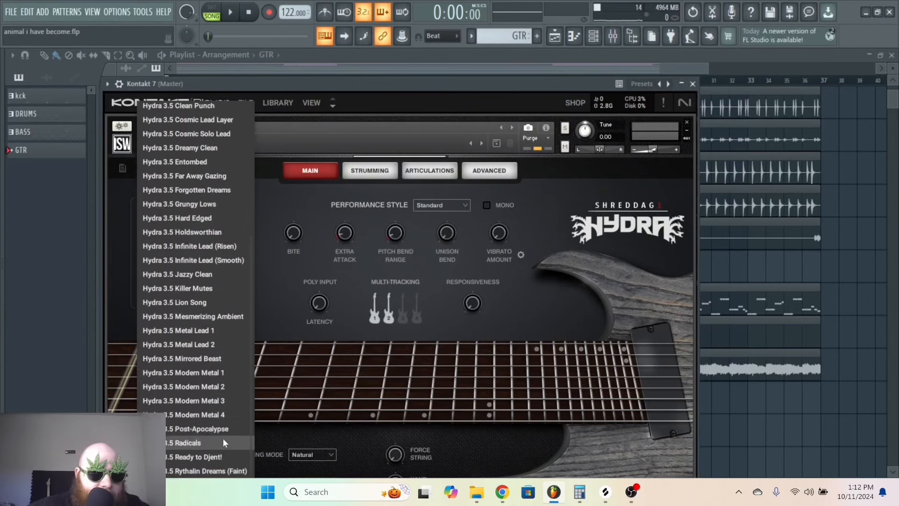
click(207, 381)
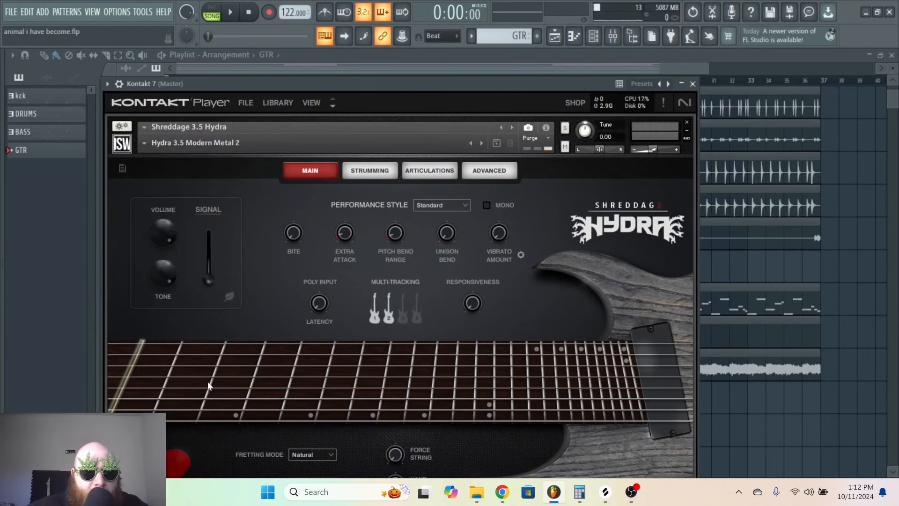
click(404, 312)
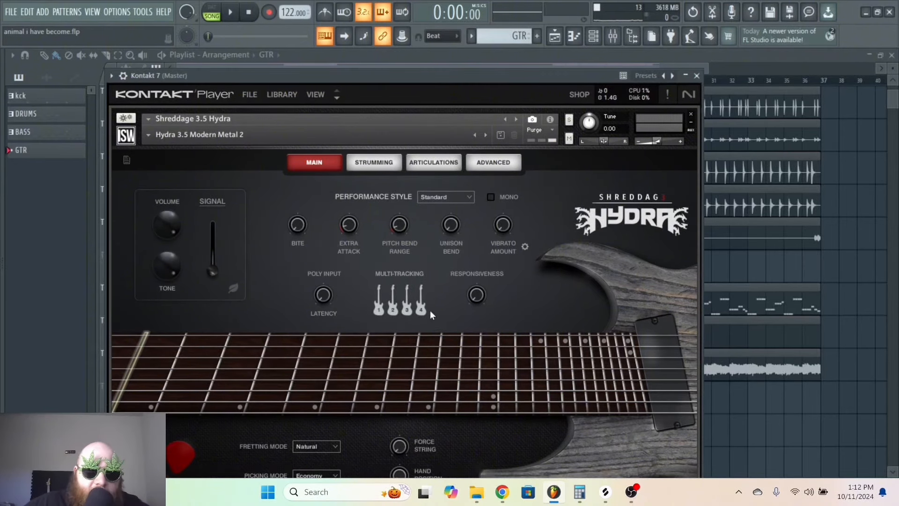
drag(425, 81, 418, 323)
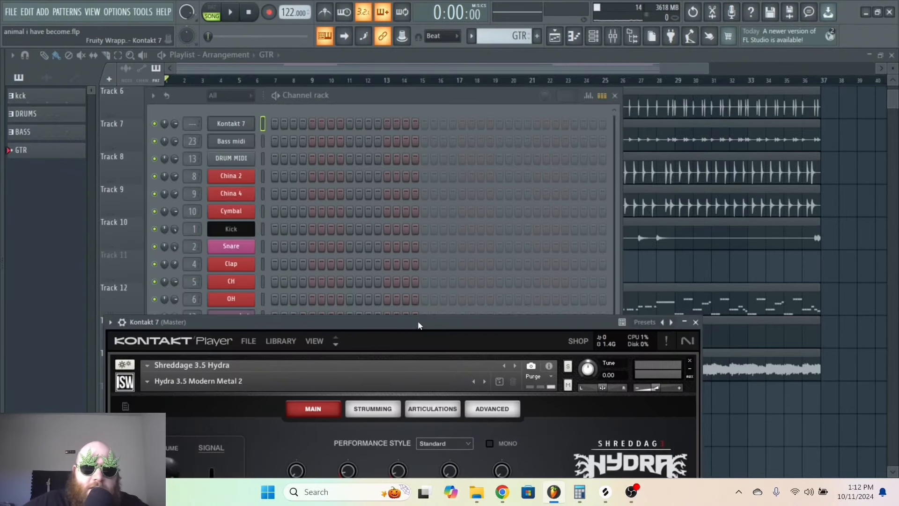
Route the new Kontakt 7 channel to mixer track 25 and add kHs Limiter there in slot 5.
click(250, 127)
click(248, 126)
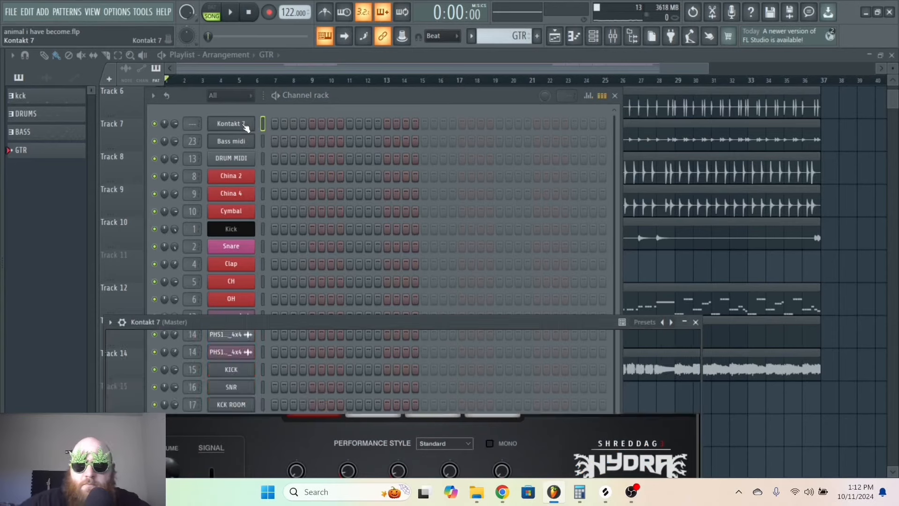
key(F9)
click(679, 183)
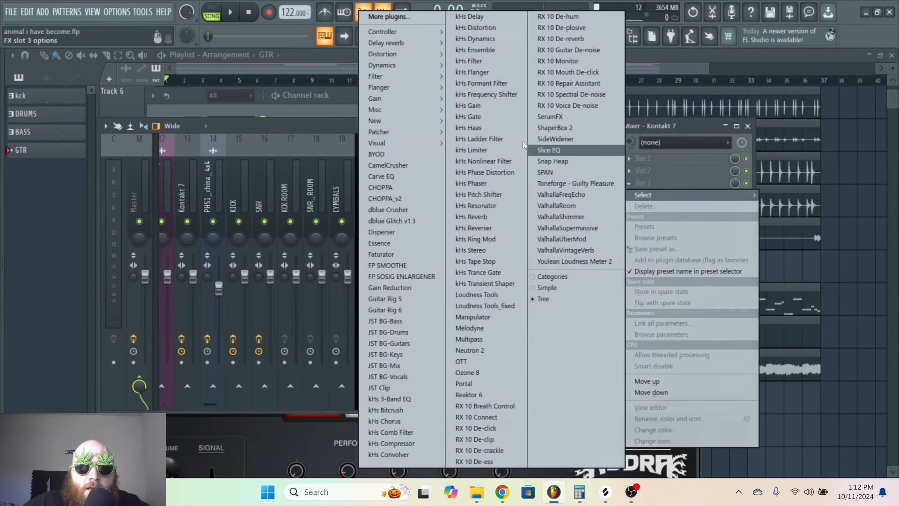
click(473, 148)
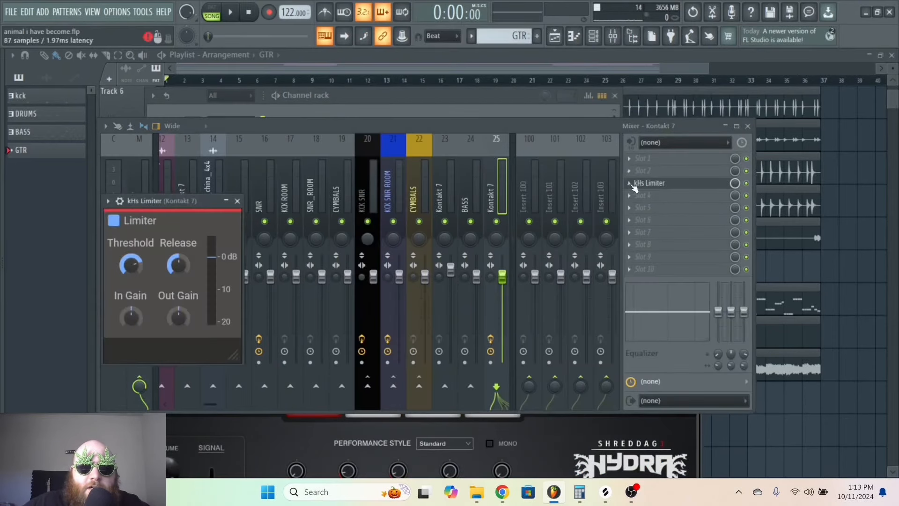
scroll(628, 184, down, 2)
click(616, 125)
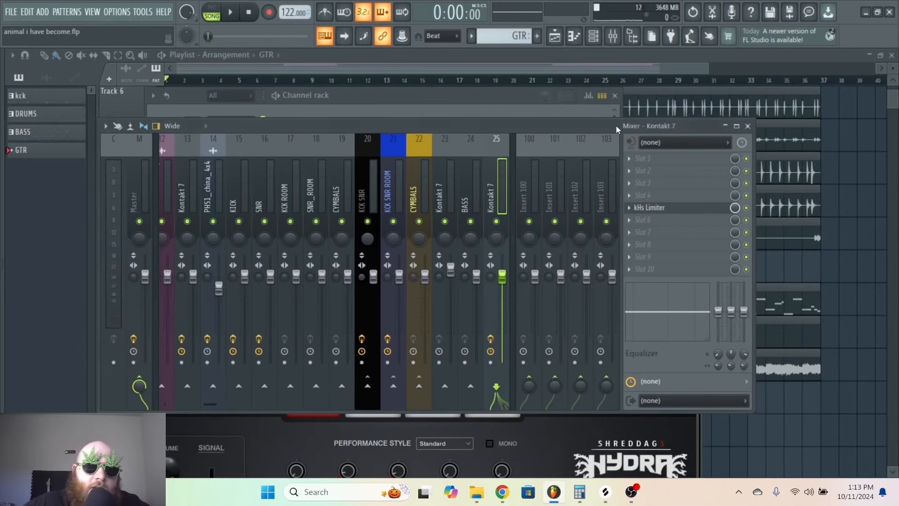
Add Fruity Parametric EQ 2 in slot 3 with band 1 as a steep high pass at 63 Hz, and save the project.
click(644, 185)
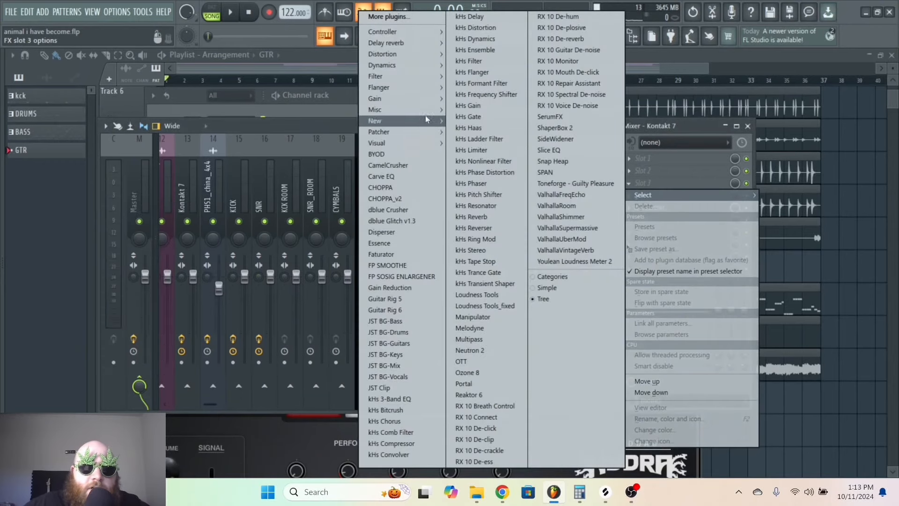
mouse_move(431, 79)
click(326, 129)
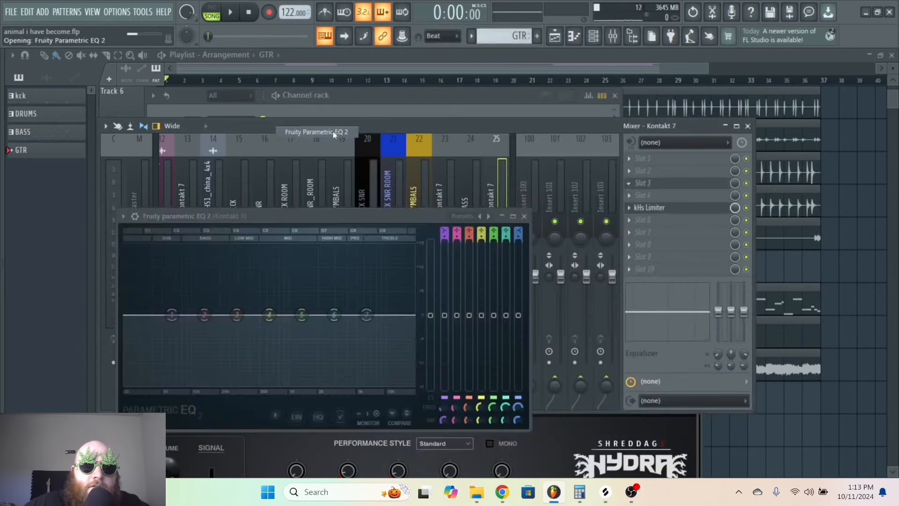
right_click(172, 314)
mouse_move(189, 341)
click(234, 379)
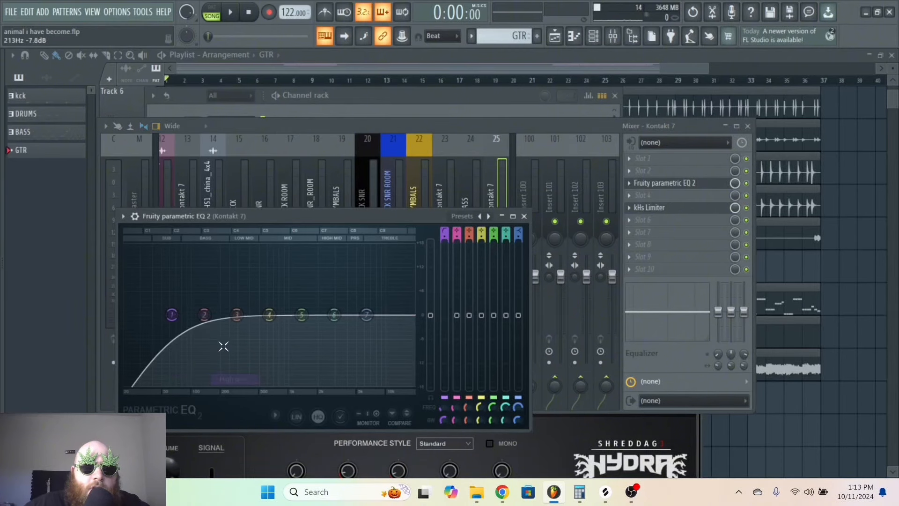
right_click(172, 315)
click(221, 355)
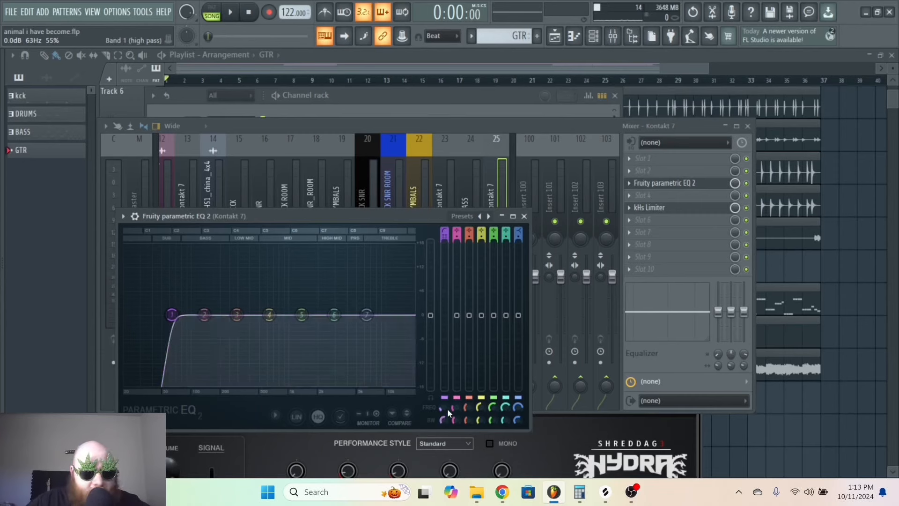
key(ctrl+s)
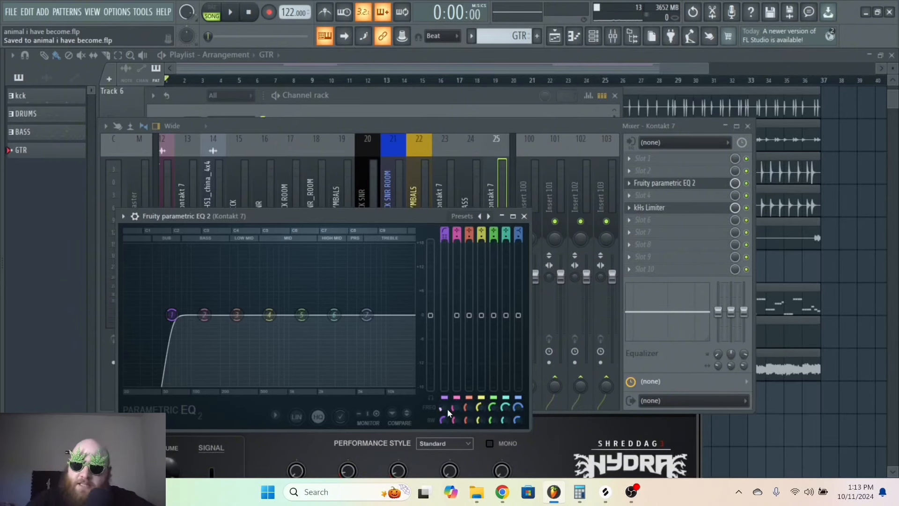
key(ctrl+s)
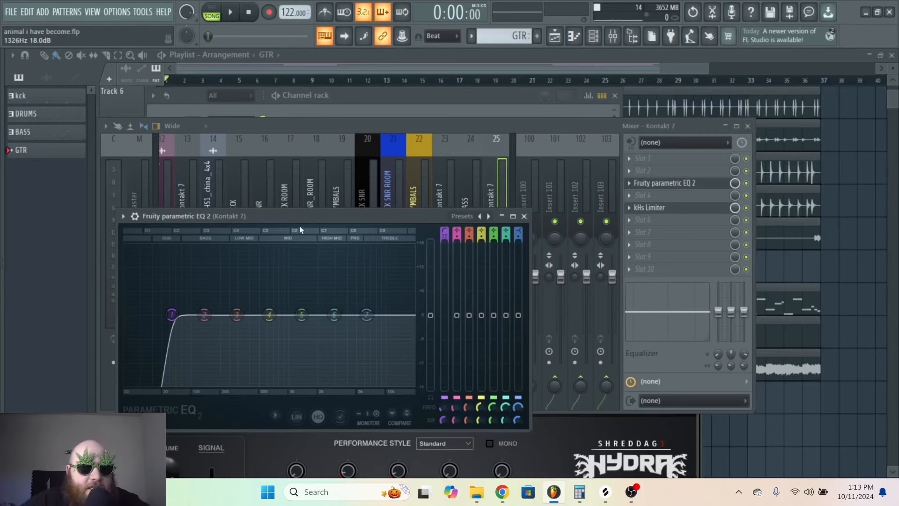
drag(298, 219, 303, 193)
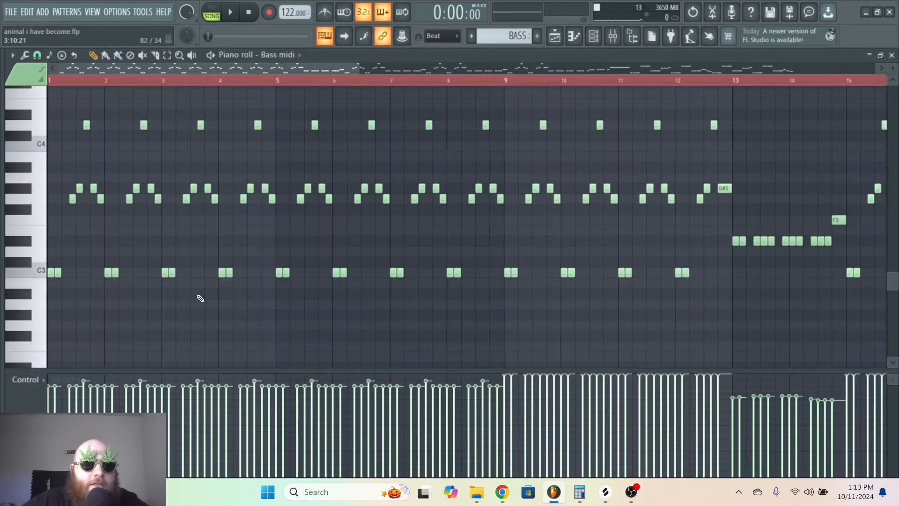
Copy all Bass midi notes from the BASS pattern into the GTR pattern's Kontakt 7 piano roll.
key(ctrl+a)
key(F5)
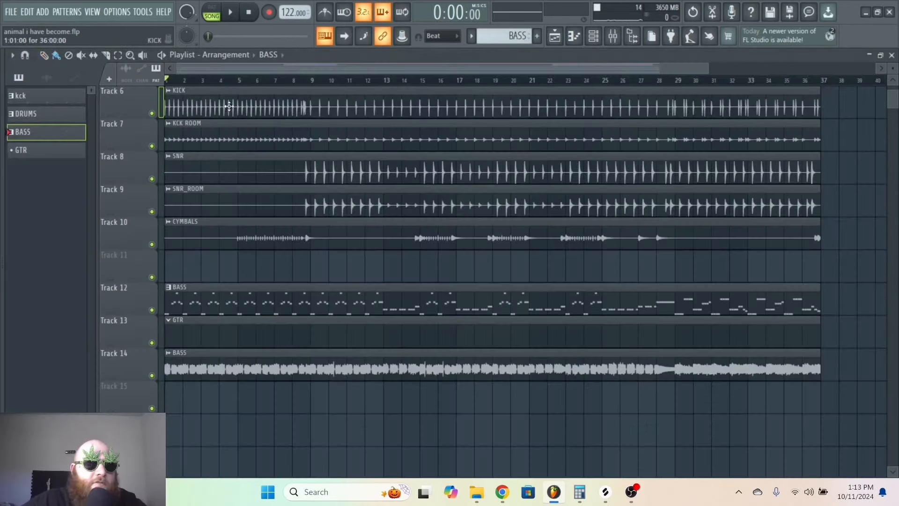
double_click(205, 341)
right_click(232, 128)
click(270, 125)
key(ctrl+v)
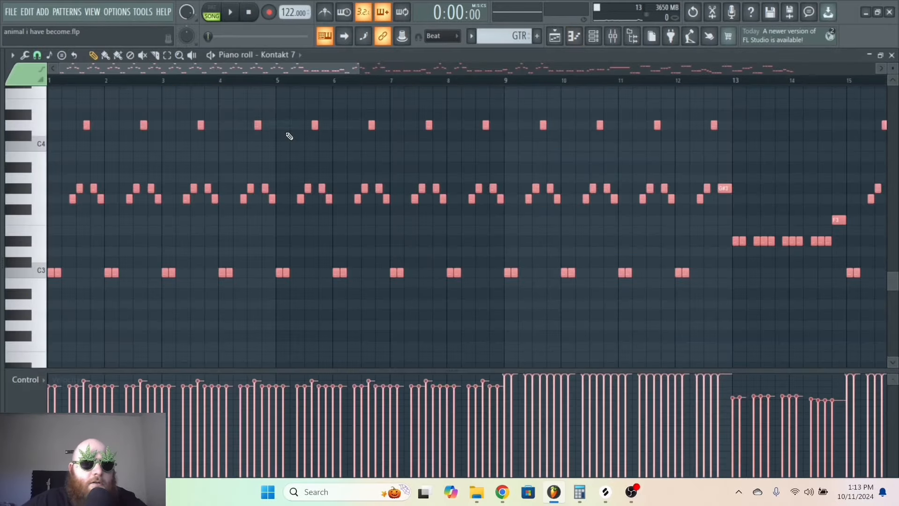
Play back the pasted guitar part with the song and check its notes in the Kontakt 7 piano roll.
key(space)
click(207, 251)
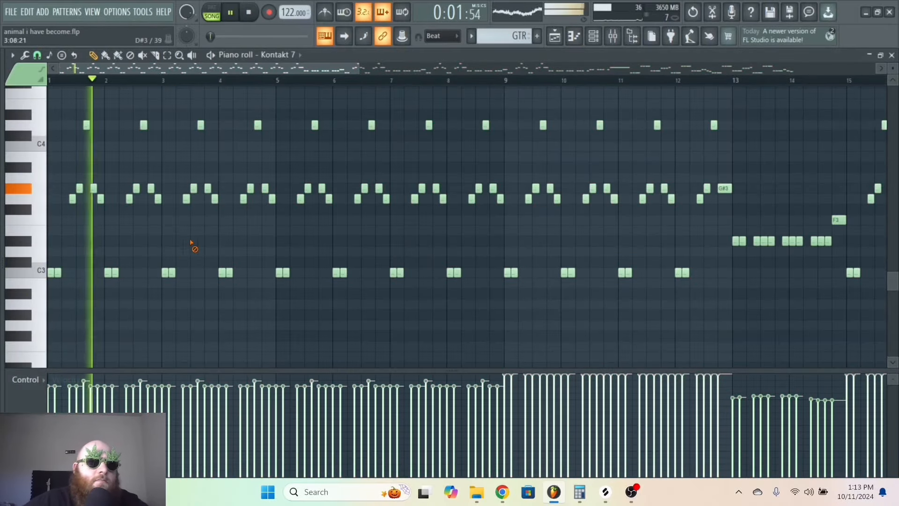
key(space)
key(F5)
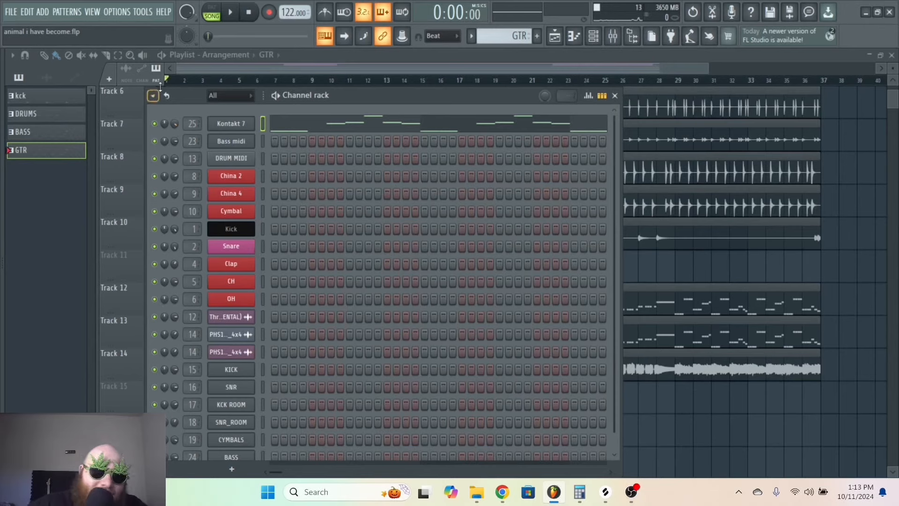
key(space)
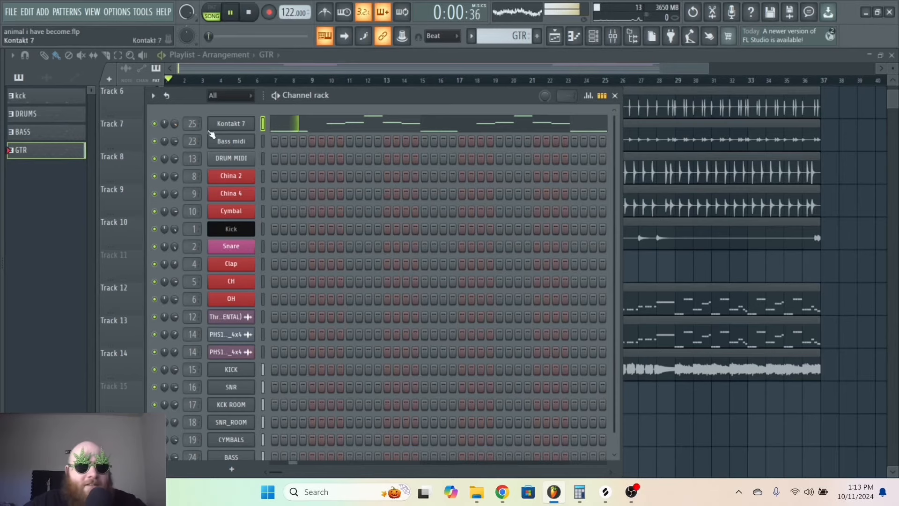
click(300, 131)
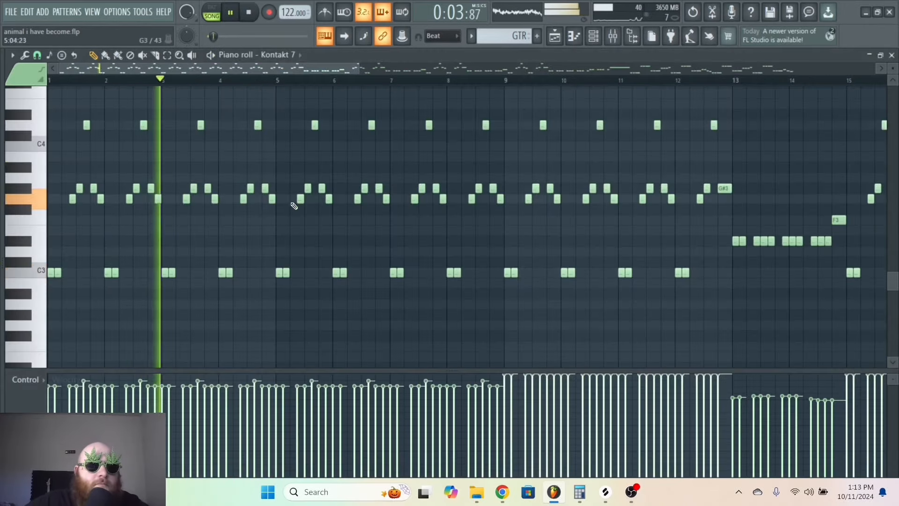
key(space)
Move the song position to bar 5, clear the GTR notes before it, and open the pattern's Kontakt 7 piano roll.
key(F5)
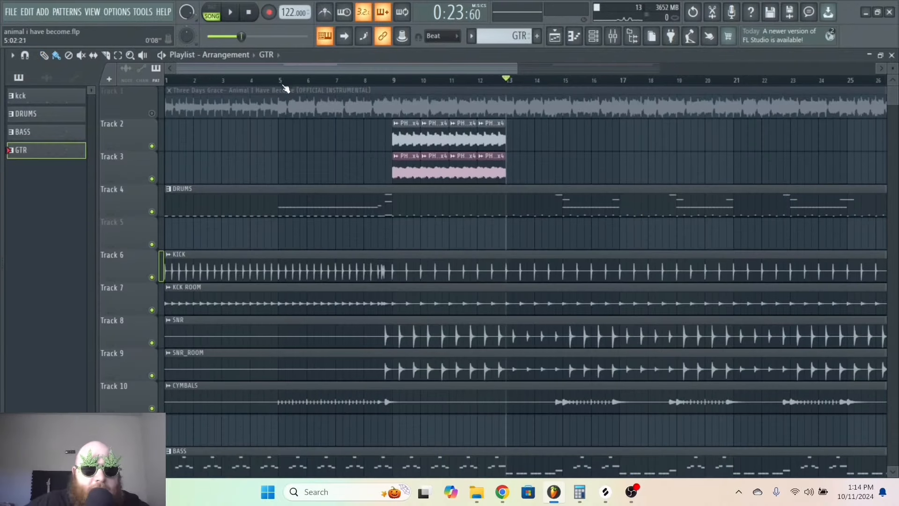
scroll(285, 87, up, 1)
scroll(280, 85, up, 1)
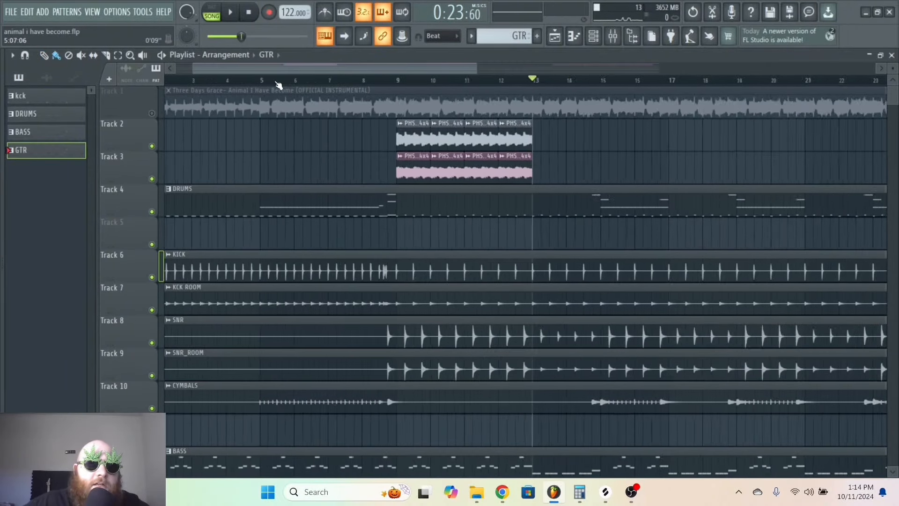
scroll(276, 82, up, 1)
scroll(290, 122, left, 2)
scroll(328, 187, down, 5)
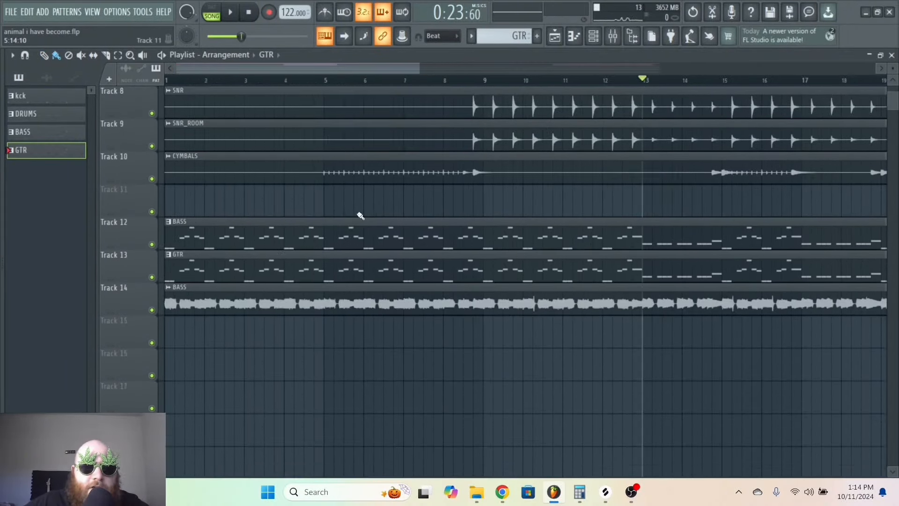
click(320, 82)
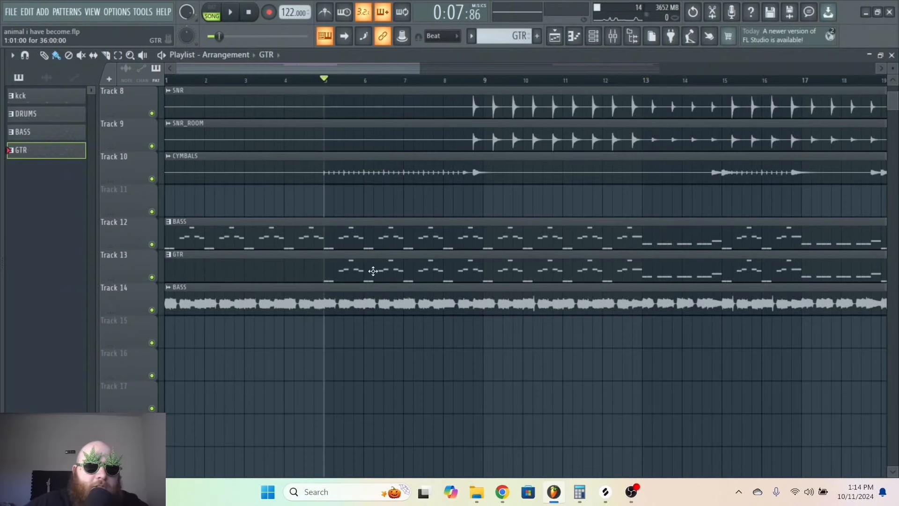
double_click(339, 269)
key(space)
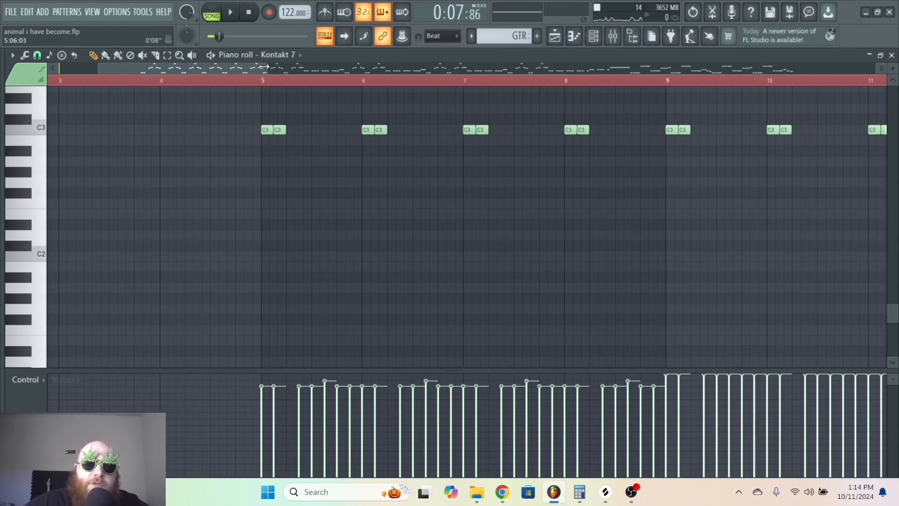
Place a short D1 note at the start of bar 5 in the guitar piano roll and audition it.
click(322, 204)
right_click(328, 203)
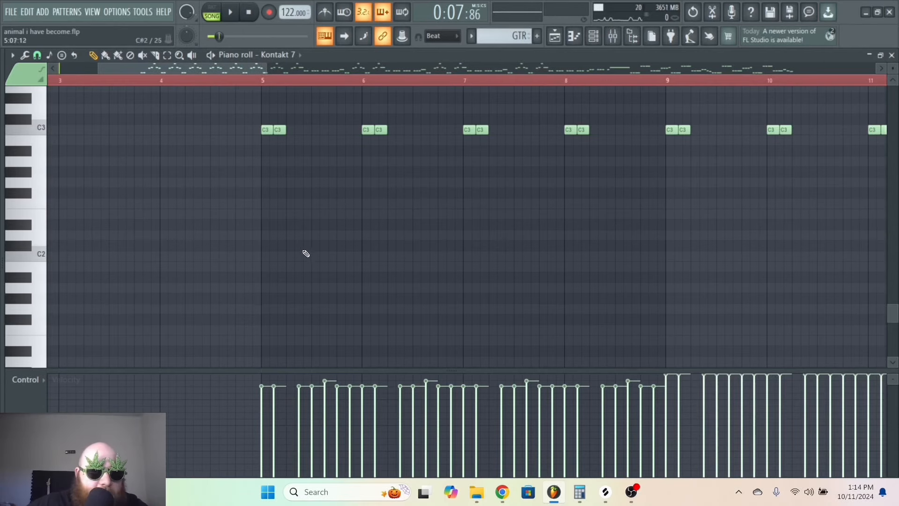
scroll(306, 254, down, 3)
click(265, 273)
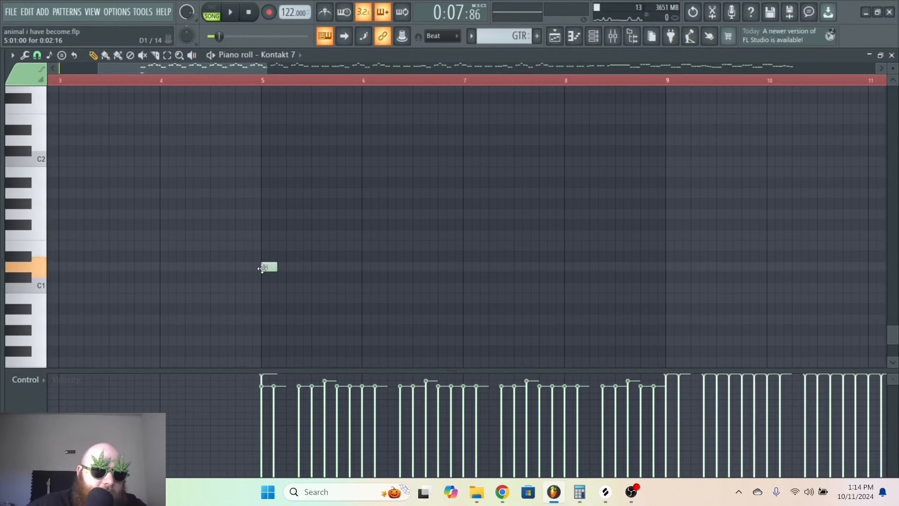
key(space)
key(space)
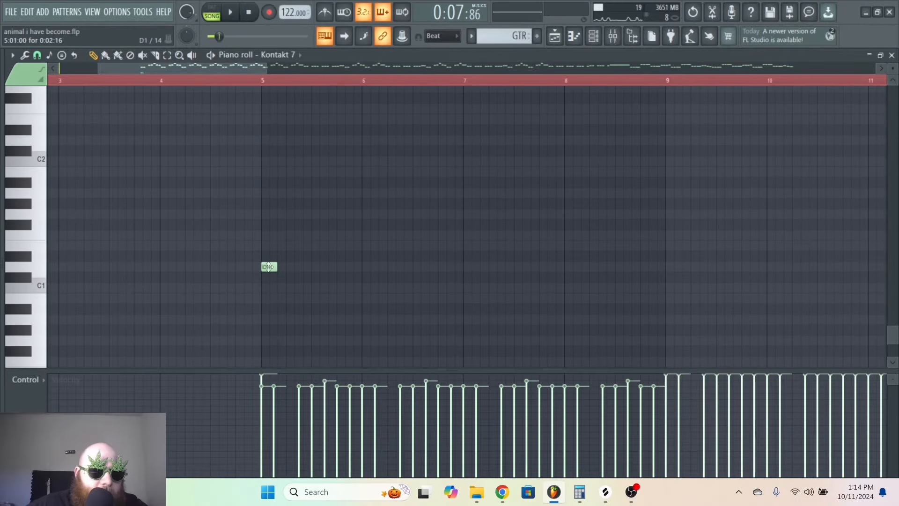
Move the low note at bar 5 up to D#1, lower its velocity to about 89%, and audition it.
drag(269, 268, 270, 256)
key(space)
key(space)
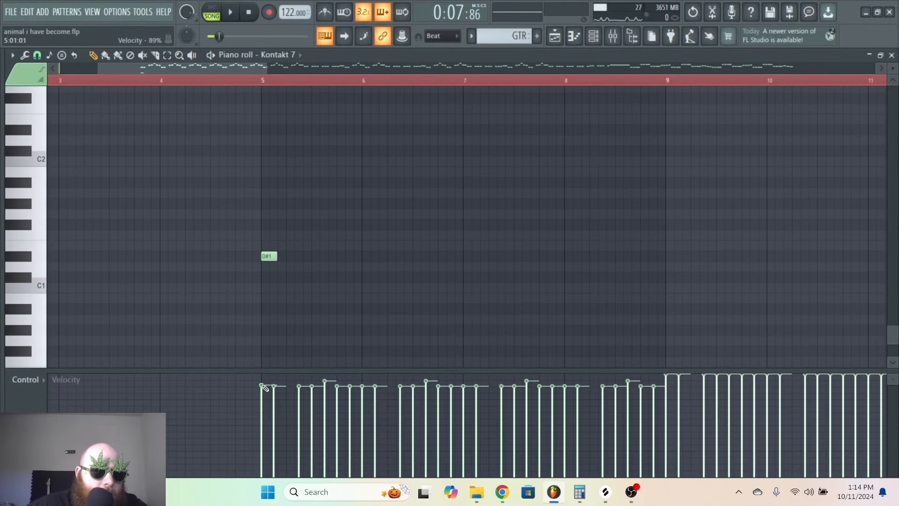
key(space)
key(space)
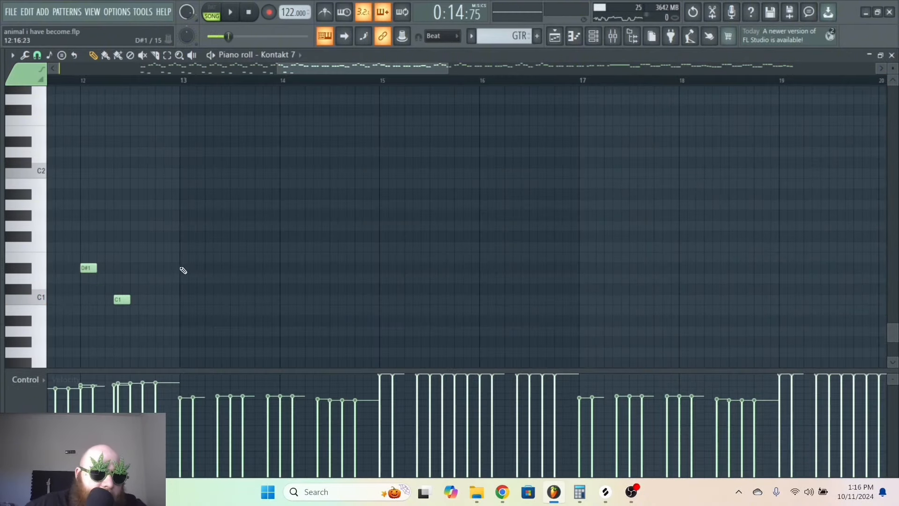
Play back the guitar part from bar 13, and again with the Kontakt 7 instrument window in view.
click(183, 84)
key(space)
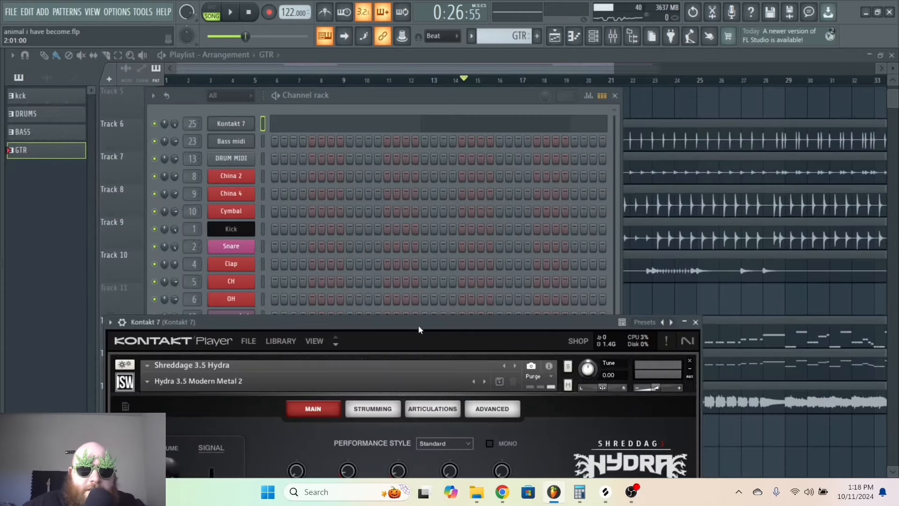
drag(417, 325, 373, 62)
drag(427, 72, 441, 81)
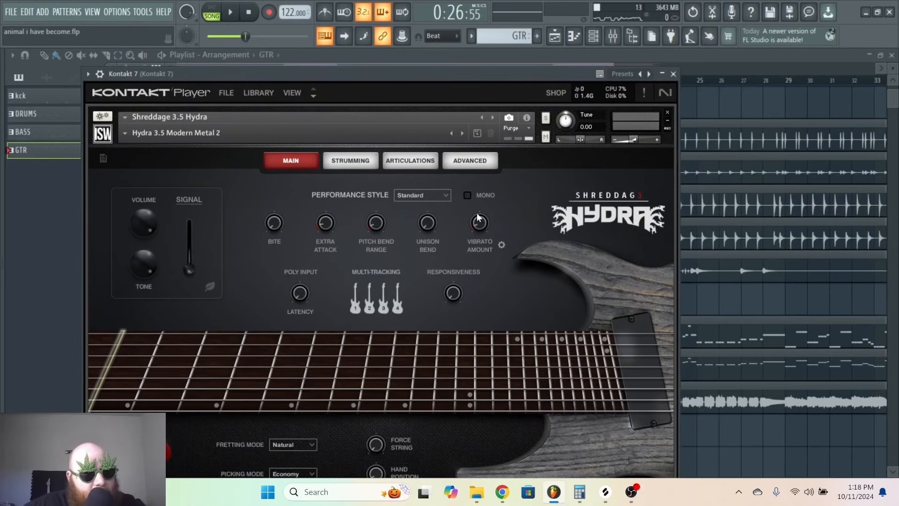
key(space)
drag(488, 76, 445, 138)
key(space)
Show Kontakt 7's channel settings, set the pitch range to 7, and create an automation clip for its channel pitch.
click(97, 137)
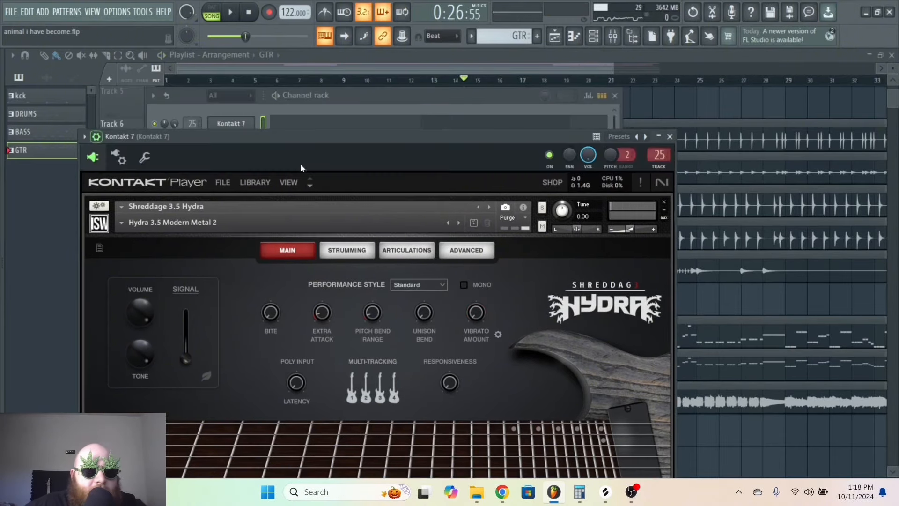
drag(306, 138, 282, 108)
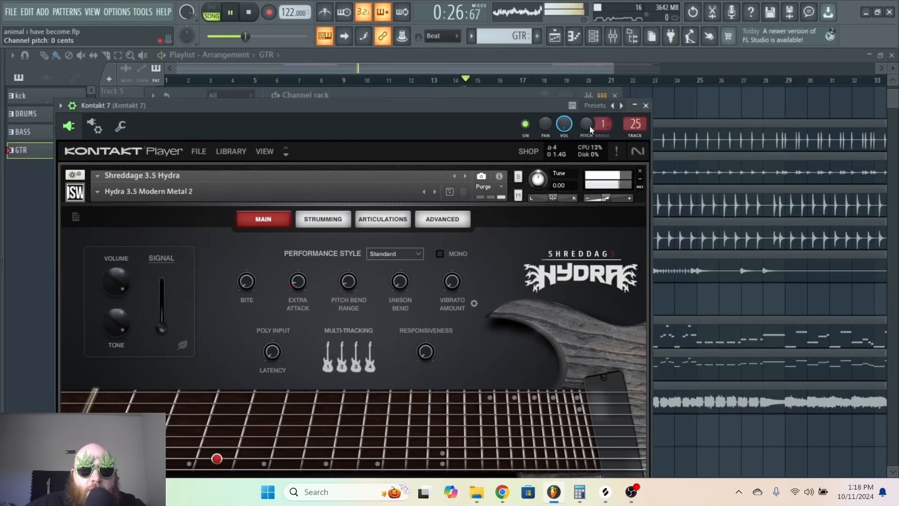
right_click(589, 126)
click(639, 209)
click(541, 70)
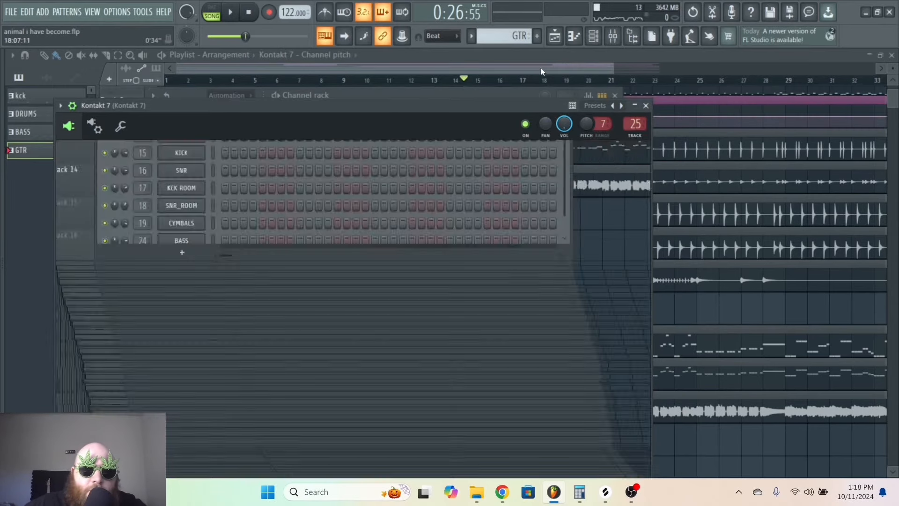
drag(509, 103, 215, 299)
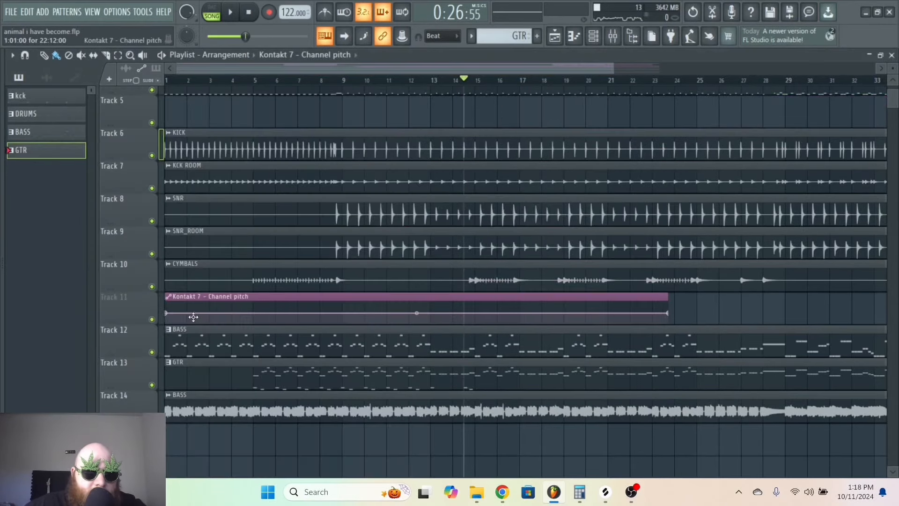
Copy the value of the channel pitch automation's first point and paste it into the clip near bar 14.
right_click(165, 312)
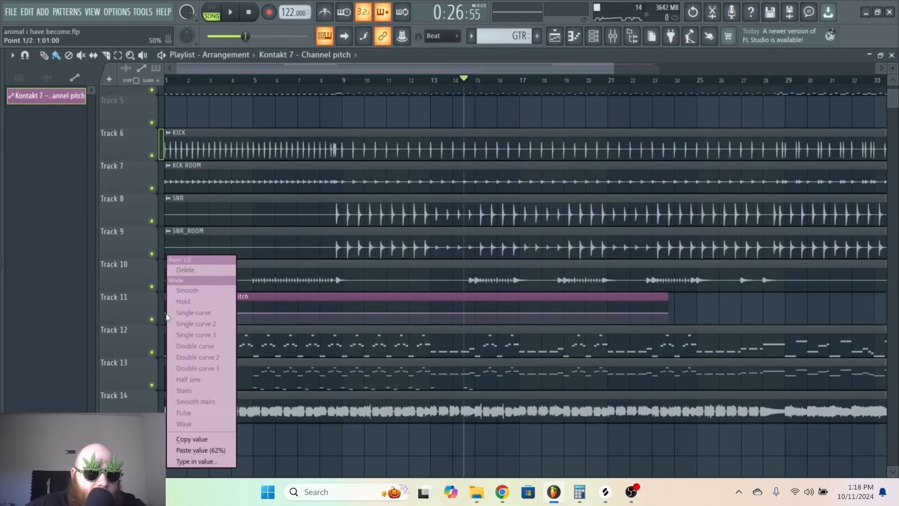
click(193, 439)
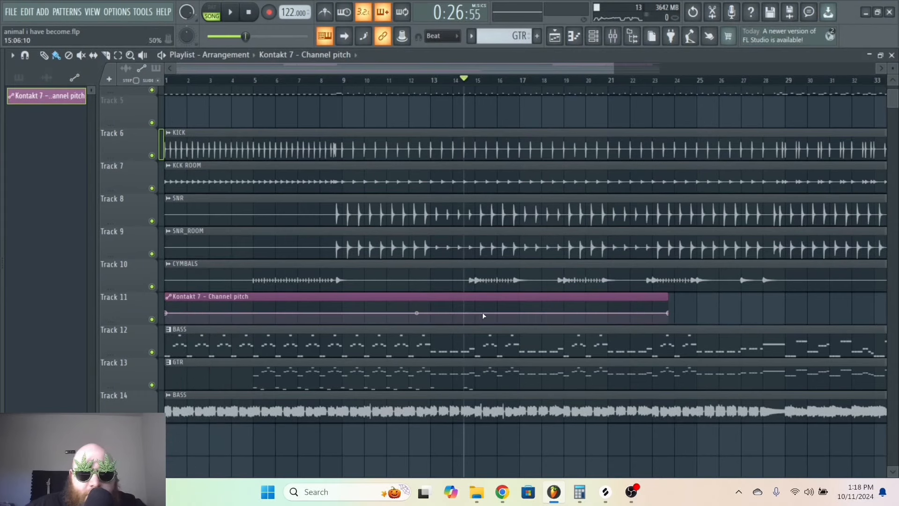
key(space)
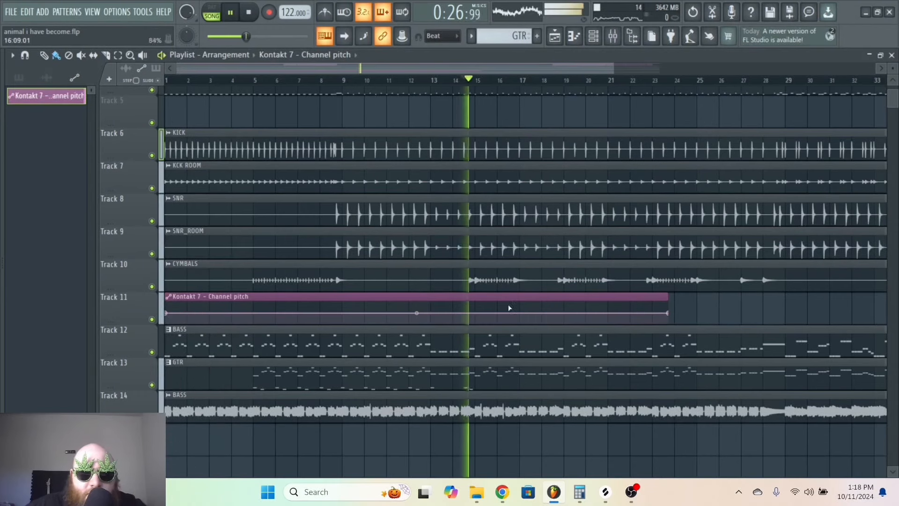
click(464, 311)
right_click(464, 311)
click(508, 448)
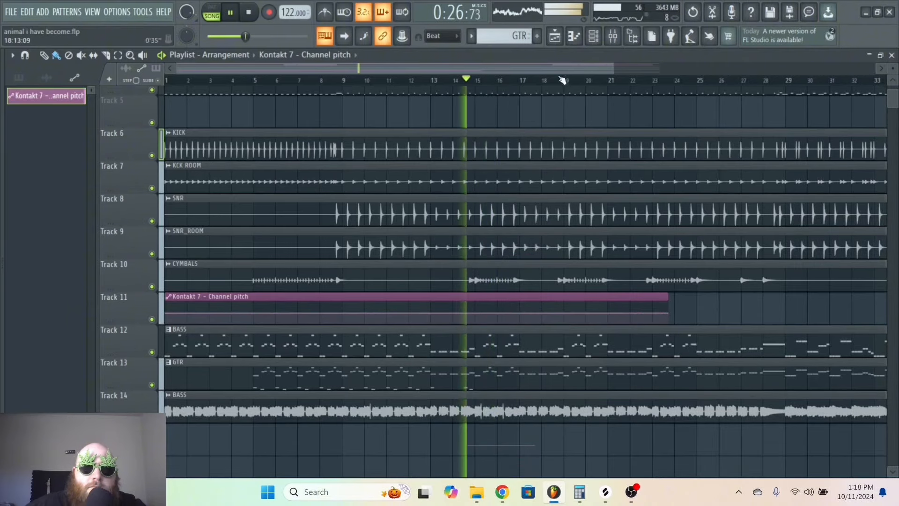
Slice the channel pitch automation clip to isolate the short section just before bar 15, and play back the passage.
drag(611, 67, 418, 68)
drag(275, 294, 283, 318)
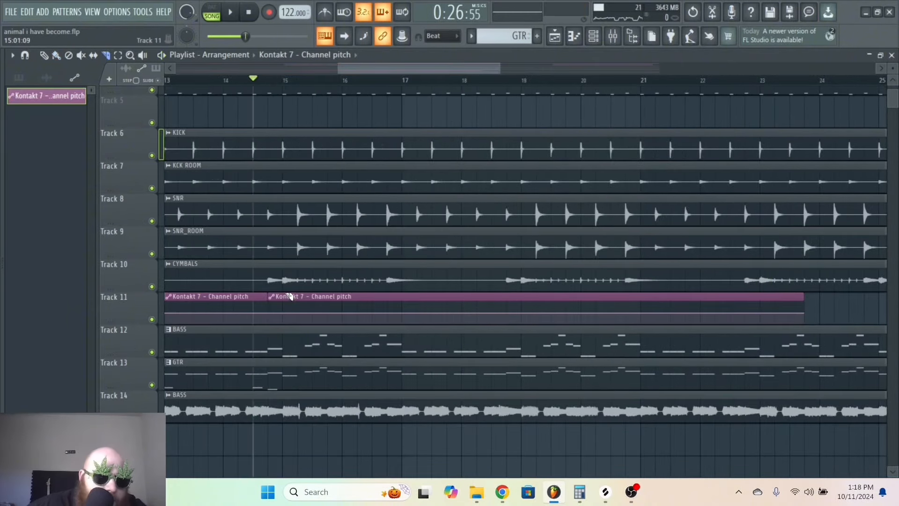
drag(502, 69, 414, 69)
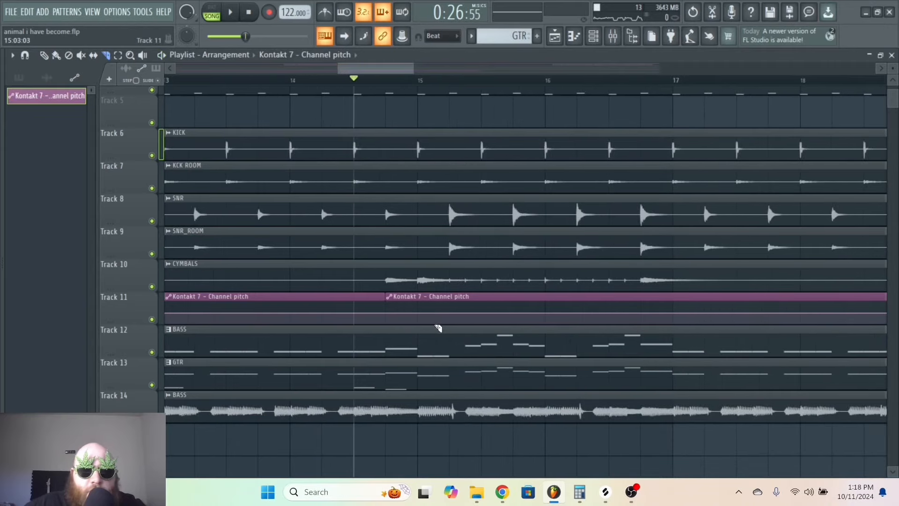
key(space)
key(space)
Make the short channel pitch clip just before bar 15 unique and audition that section.
right_click(393, 298)
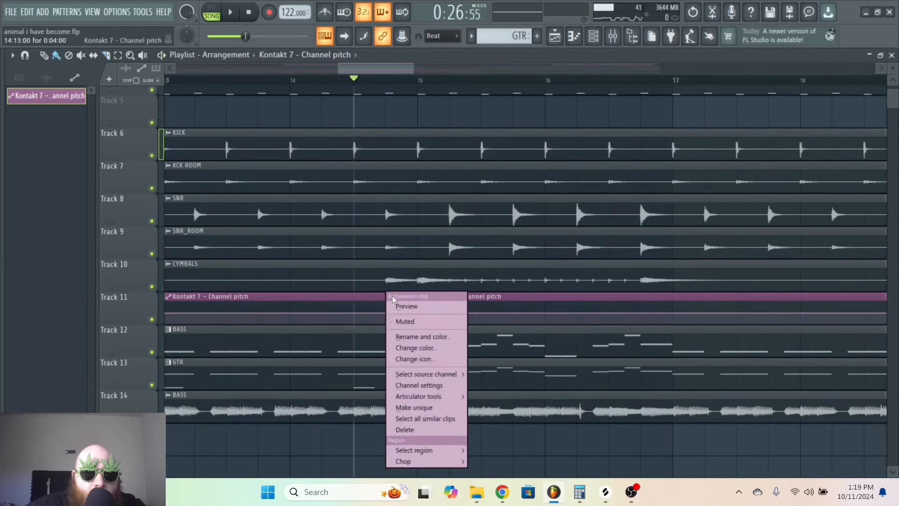
click(438, 408)
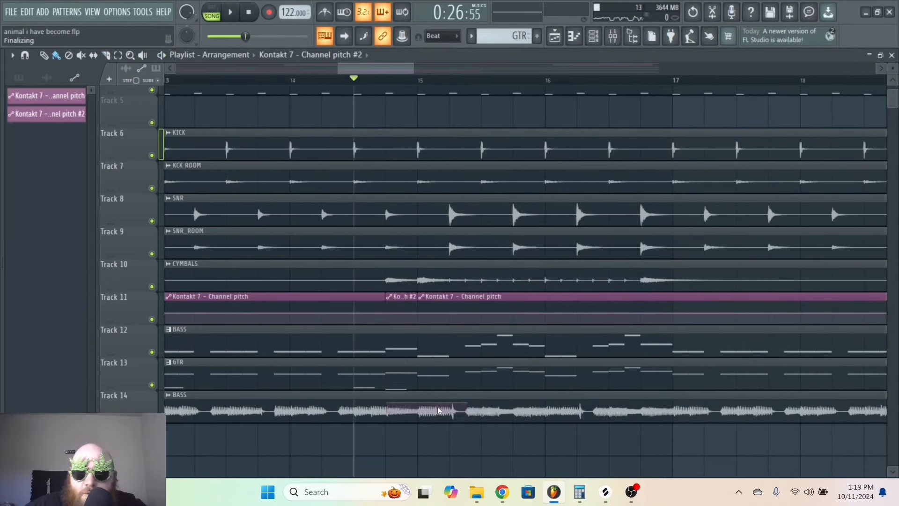
key(space)
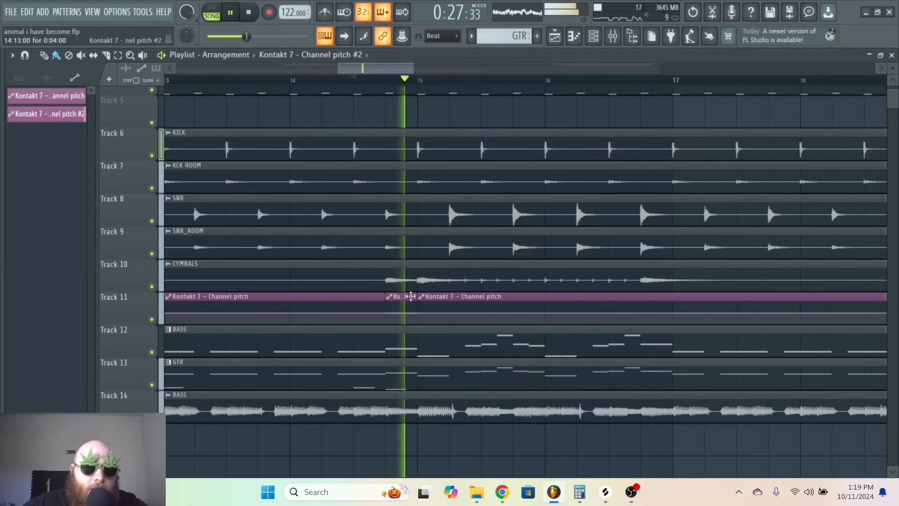
key(space)
Enable the LFO on the unique channel pitch clip, raise its speed and amount, and set its tension to about 35%.
double_click(403, 295)
drag(226, 201, 671, 139)
click(152, 203)
drag(559, 272, 559, 262)
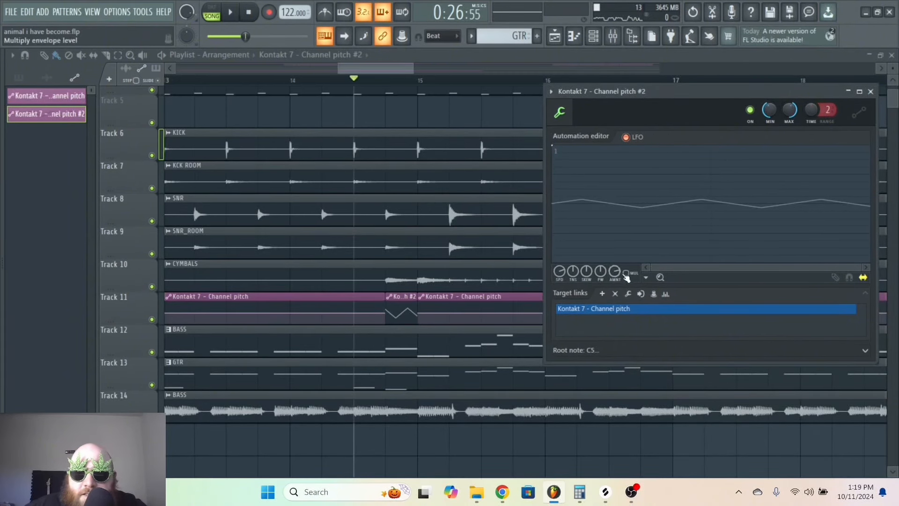
drag(614, 271, 614, 257)
drag(560, 272, 560, 254)
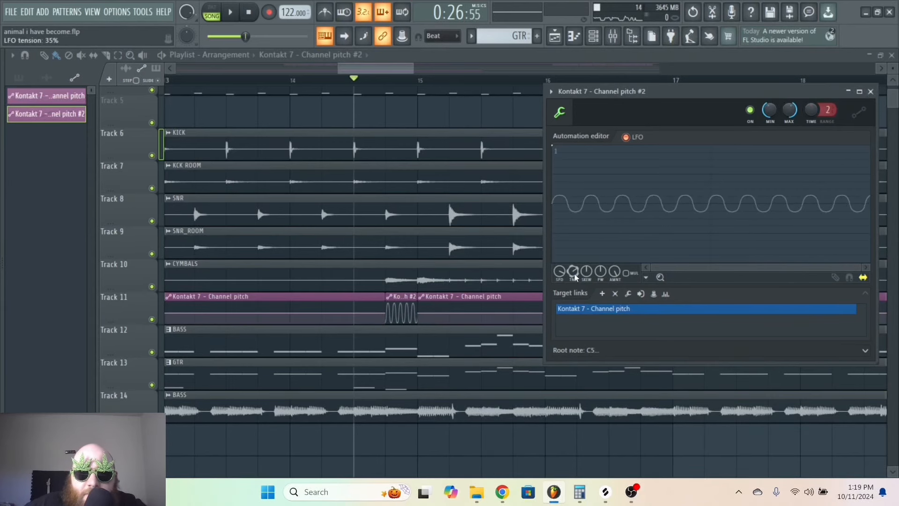
drag(644, 96, 647, 93)
Audition the pitch vibrato before bar 15 and fine-tune the clip's LFO speed.
key(space)
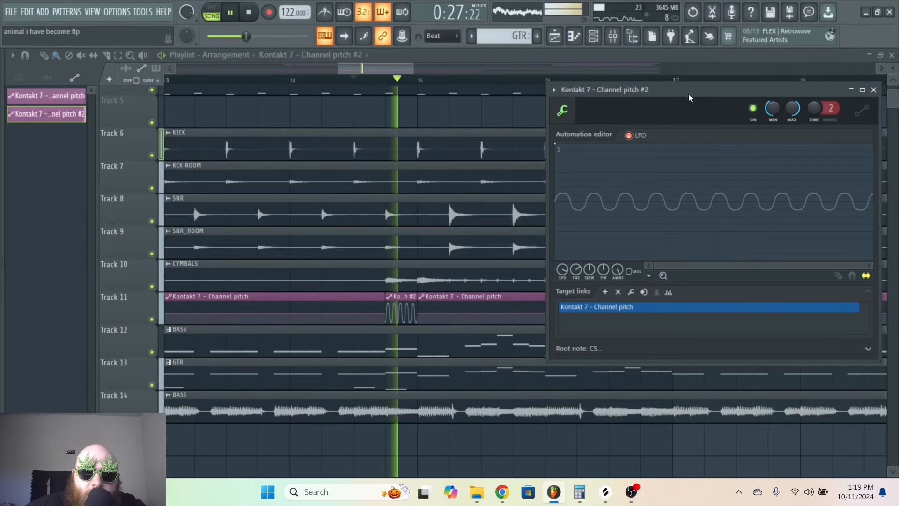
key(space)
key(space)
drag(562, 270, 562, 263)
key(space)
key(space)
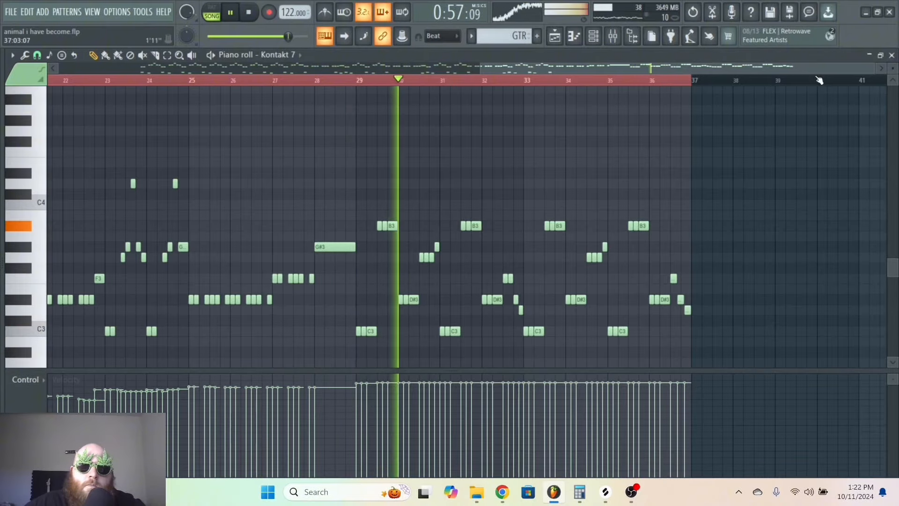
Replace the repeated C3 and B3 notes in bar 29 with one sustained half-bar note each, deleting the repeats and lengthening the first.
drag(873, 69, 639, 69)
drag(610, 68, 719, 68)
key(space)
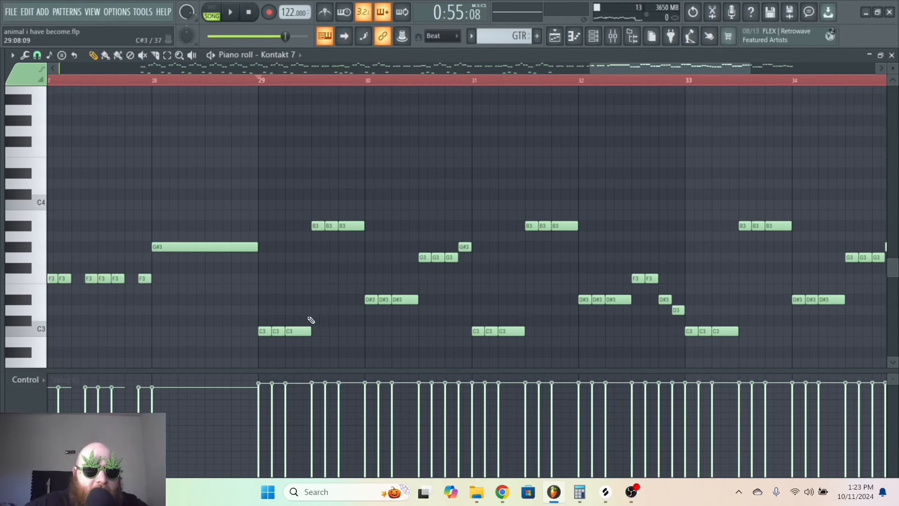
right_click(276, 331)
right_click(298, 331)
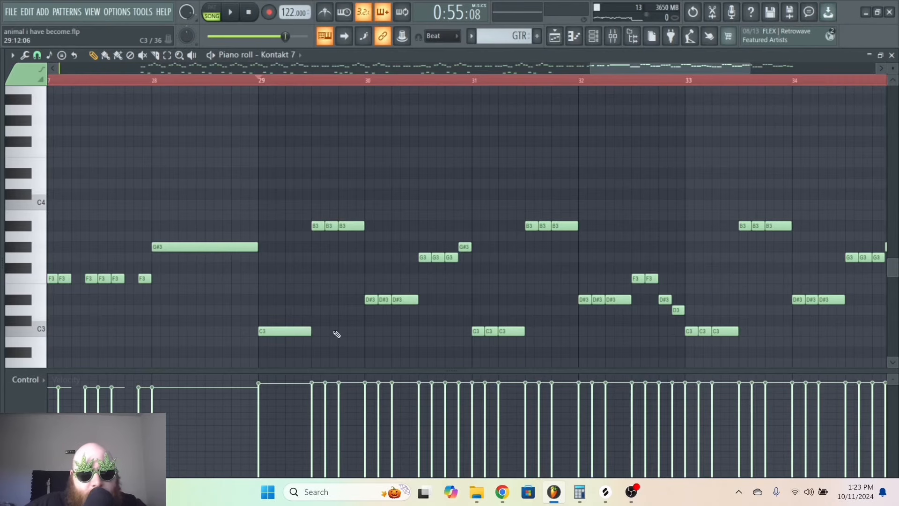
key(space)
right_click(331, 226)
right_click(344, 226)
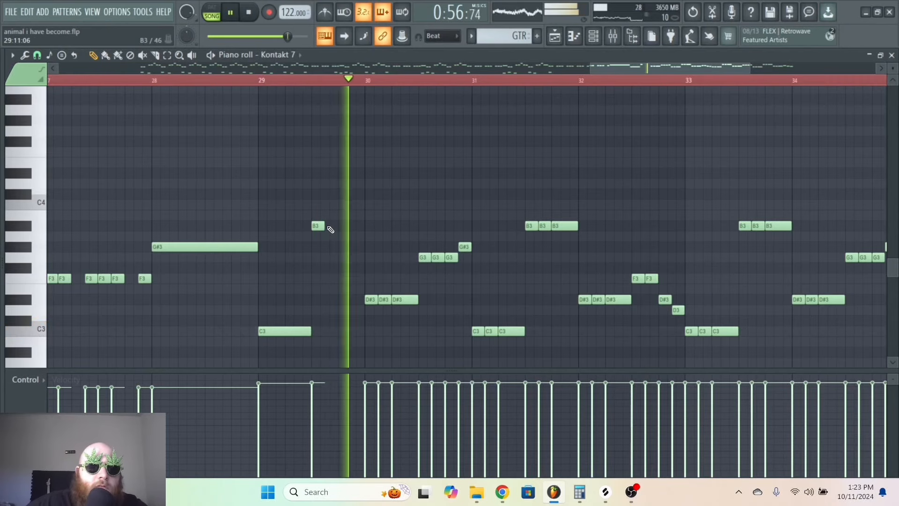
drag(324, 227, 364, 227)
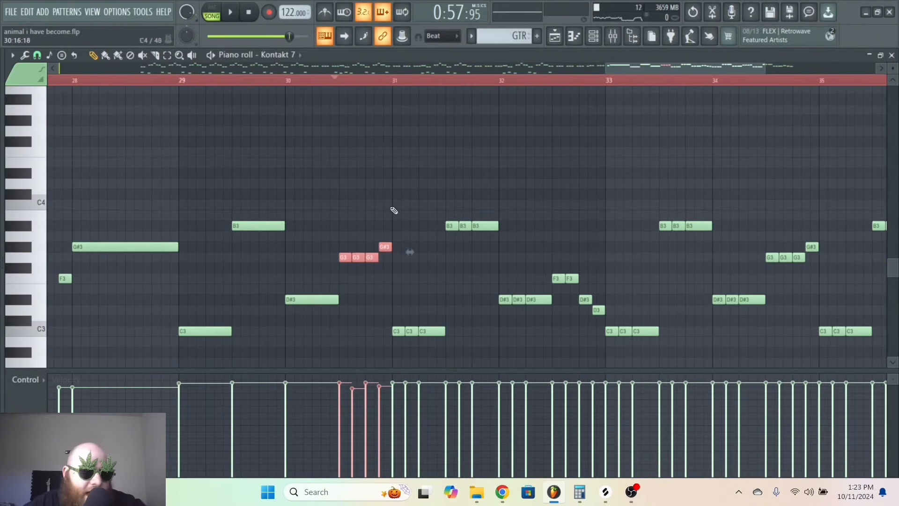
Reduce the repeated C3 and B3 notes in bar 31 to single half-bar notes, and delete the repeated D#3 notes in bar 32.
key(space)
right_click(408, 331)
right_click(426, 331)
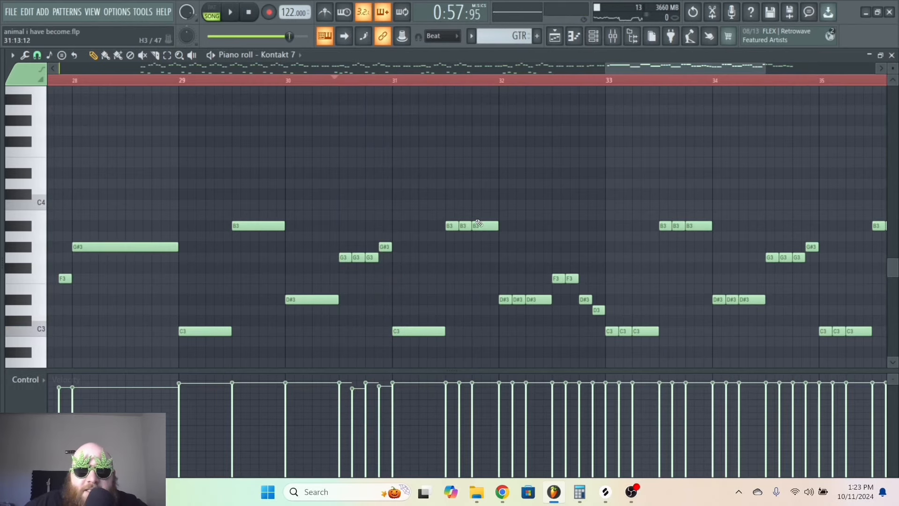
right_click(463, 226)
right_click(483, 226)
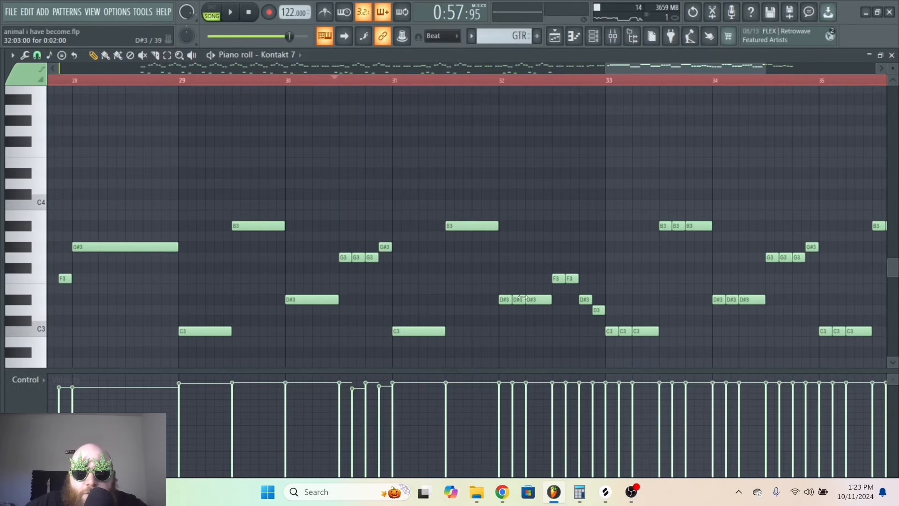
right_click(522, 298)
right_click(537, 299)
click(507, 300)
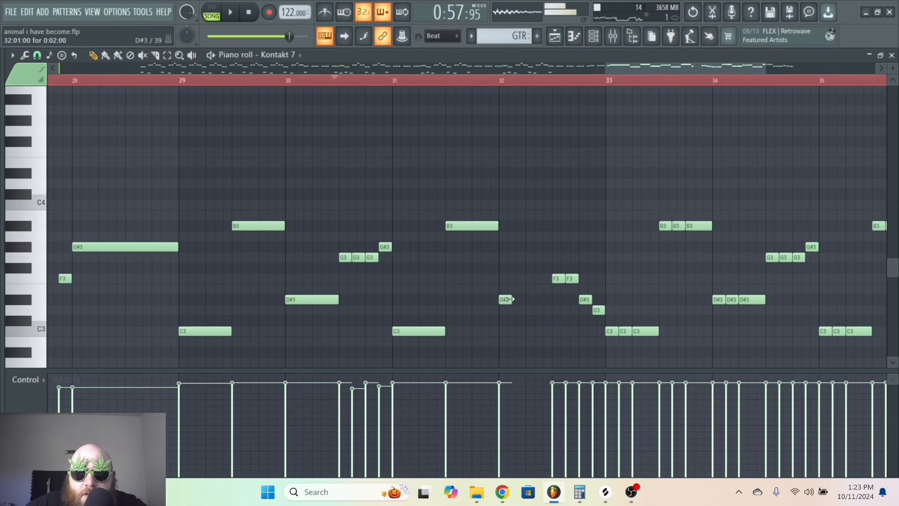
Play back the arrangement from bar 5 and check the Kontakt 7 guitar track in the mixer.
key(space)
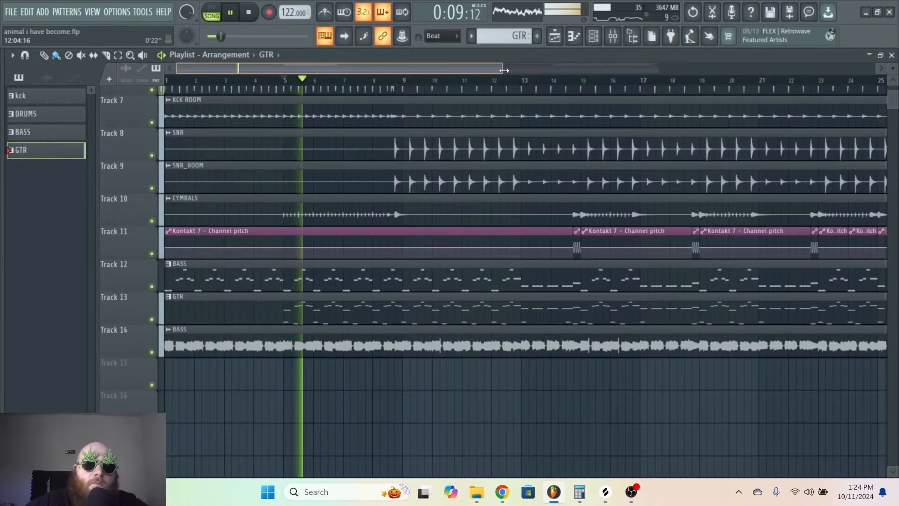
drag(503, 68, 653, 68)
click(614, 38)
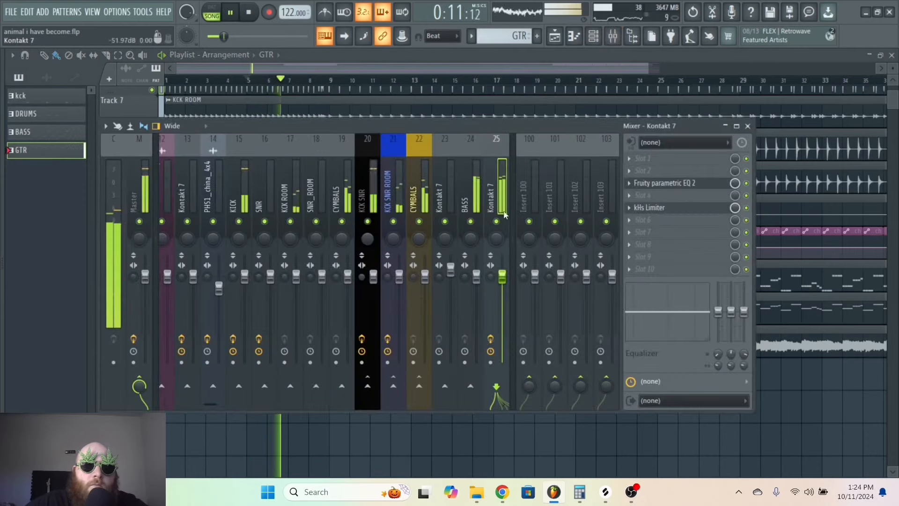
key(space)
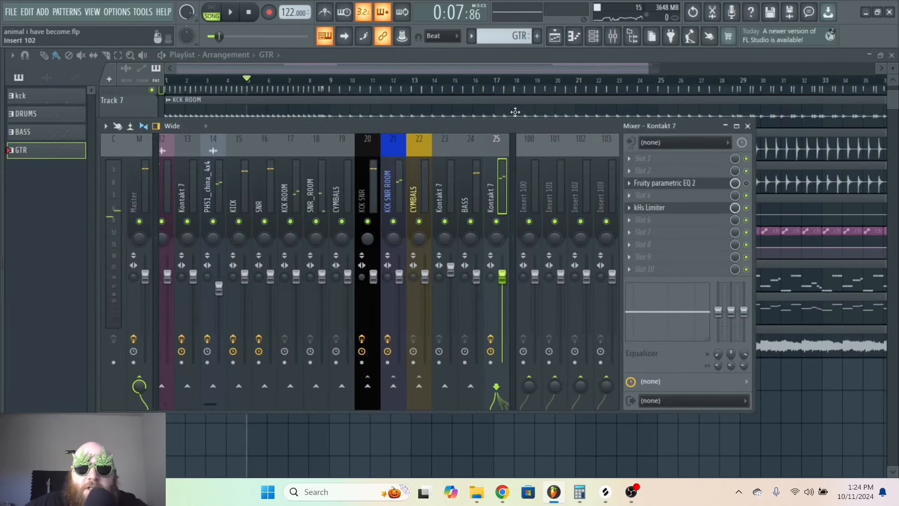
key(F9)
Return to the song start and render the guitar mixer track to audio at 24Bit int for the full song.
click(256, 11)
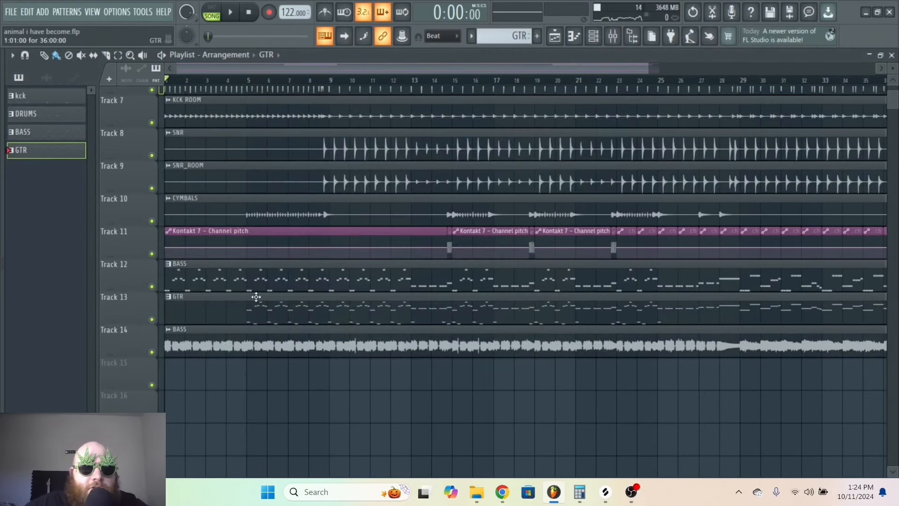
click(613, 36)
key(space)
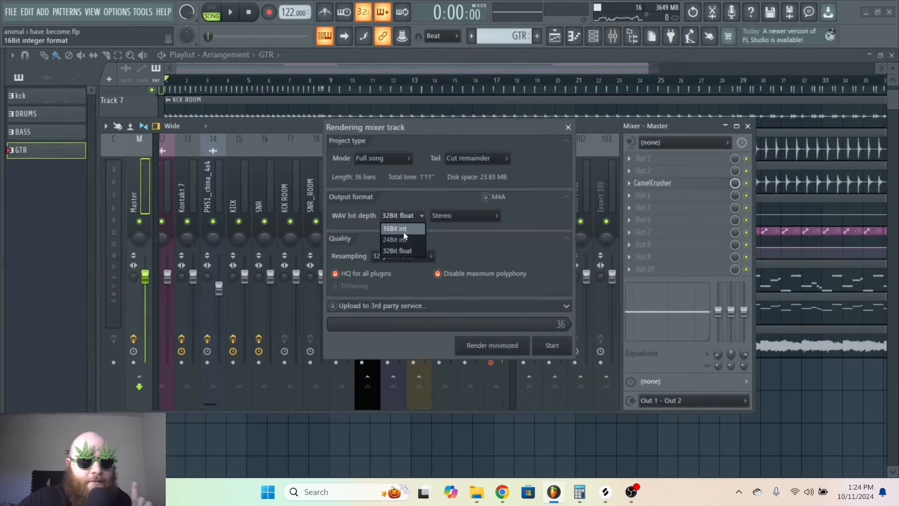
click(403, 240)
click(552, 345)
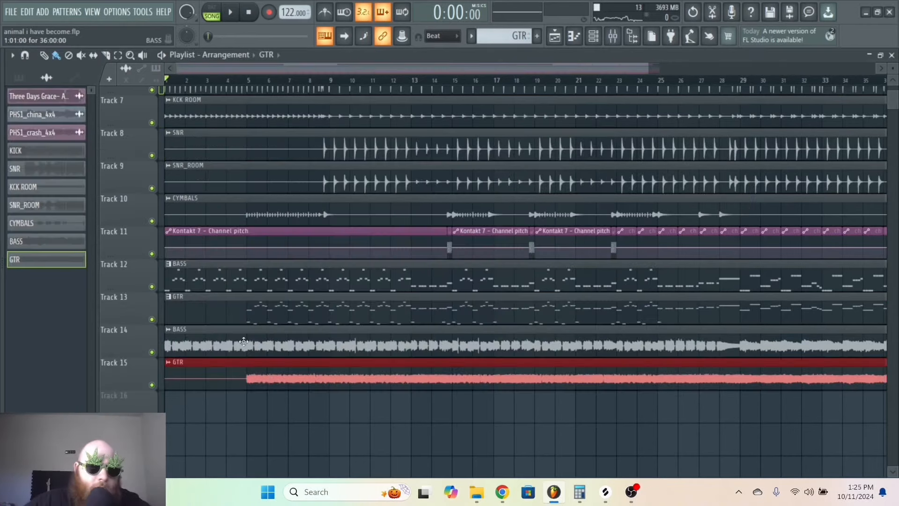
Solo the original instrumental track and listen to it from bar 9.
double_click(267, 381)
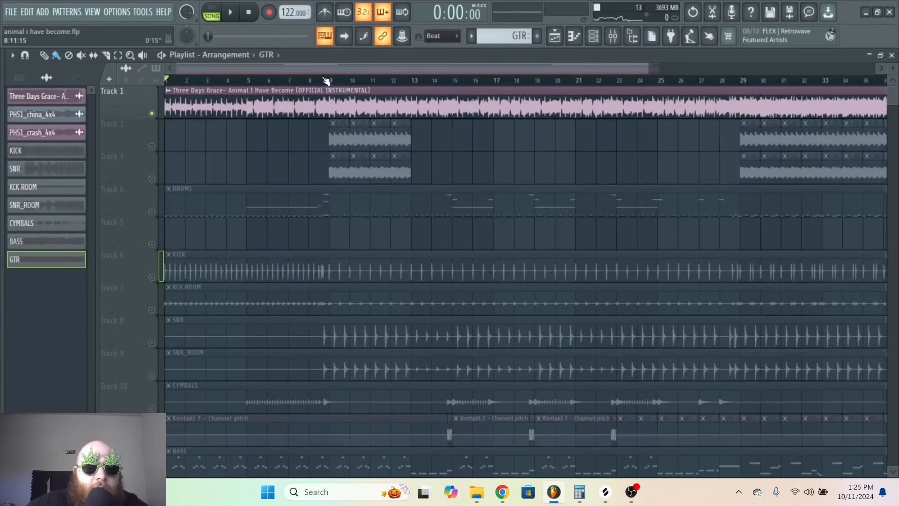
click(329, 80)
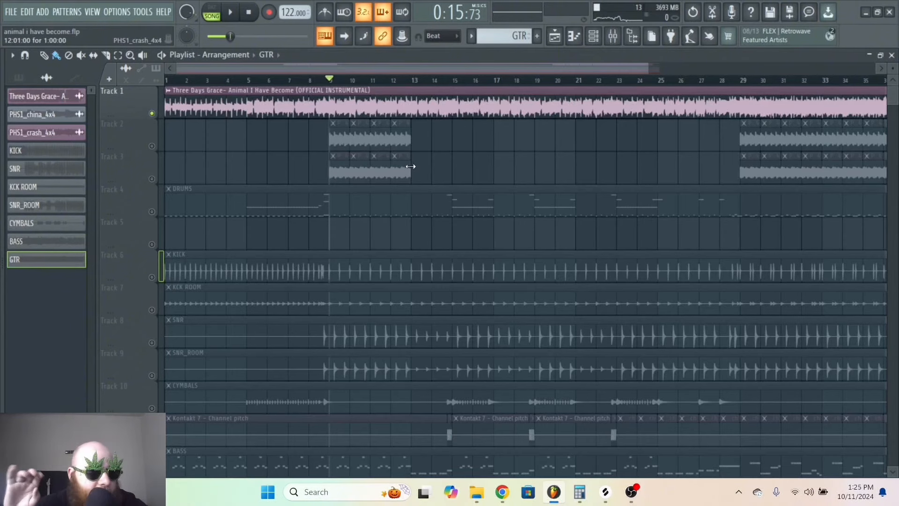
key(space)
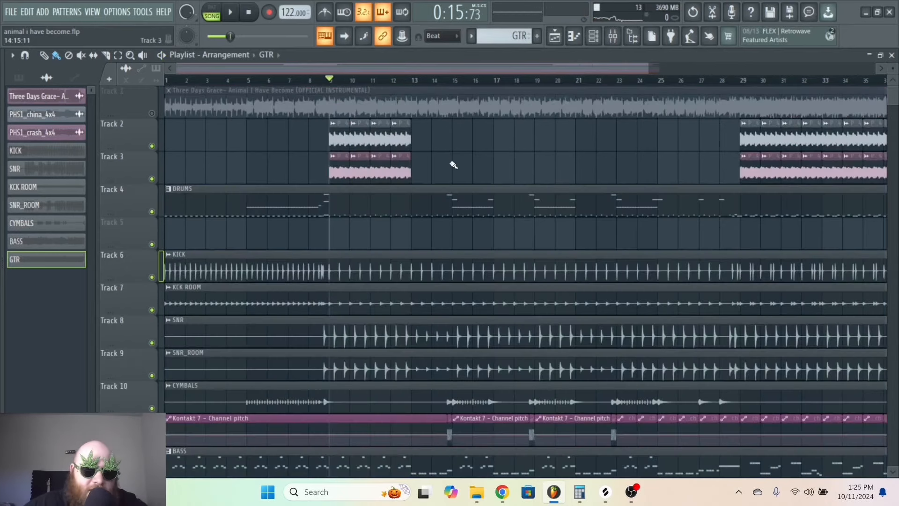
Set up a GTR ACCENTS pattern and load the Hydra 3.5 Modern Metal 1 snapshot in Kontakt 7.
scroll(453, 164, down, 10)
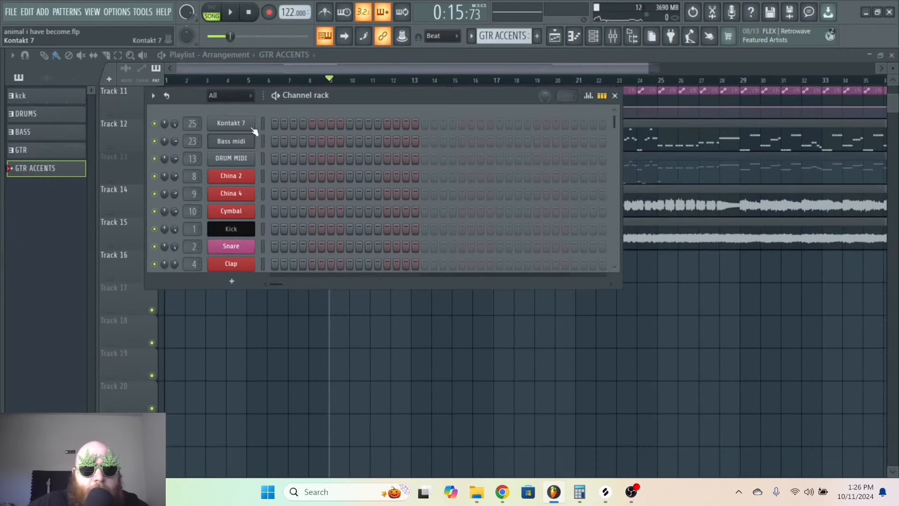
click(253, 127)
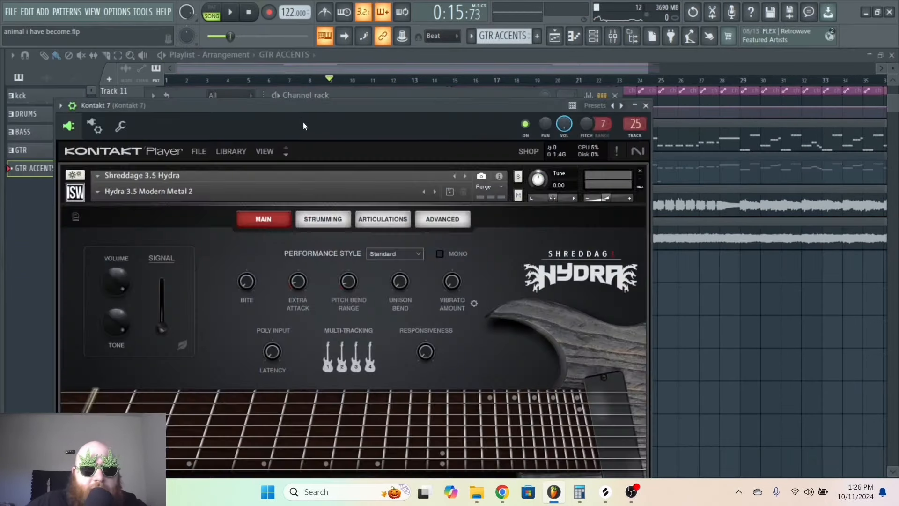
drag(303, 122, 391, 95)
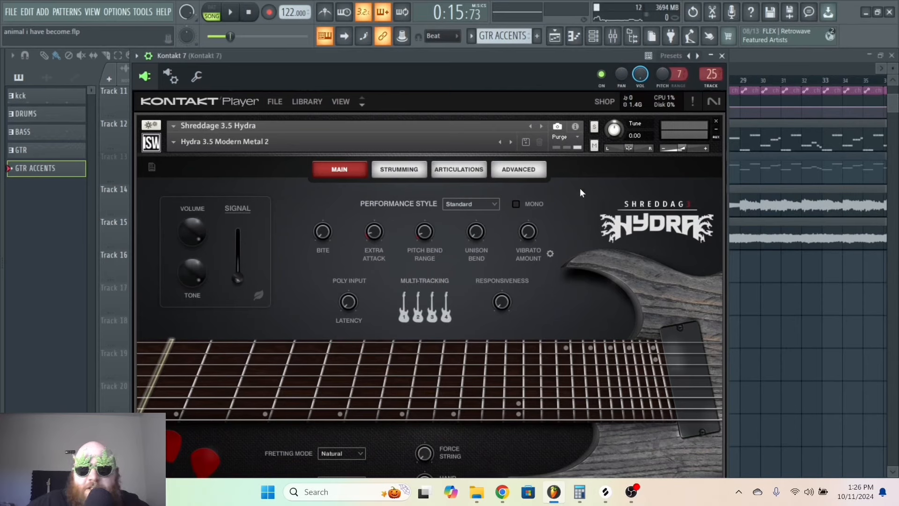
click(175, 142)
scroll(234, 405, down, 5)
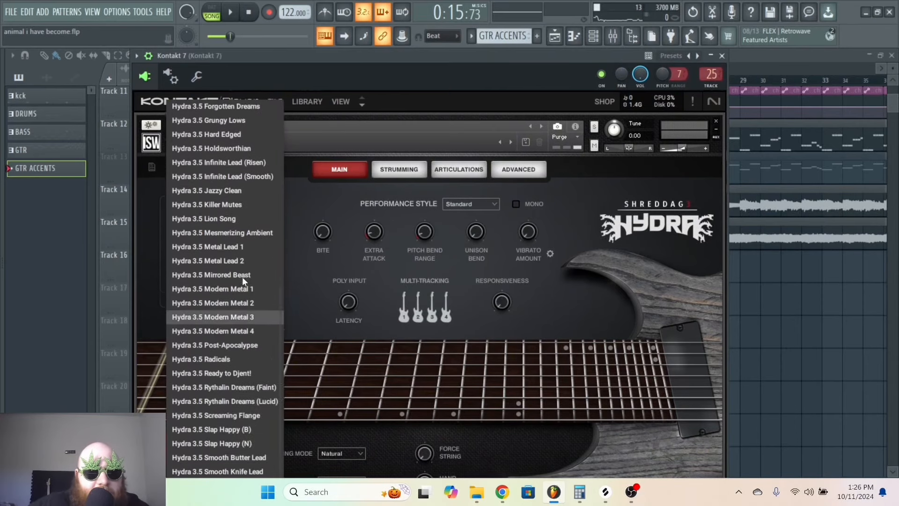
click(244, 290)
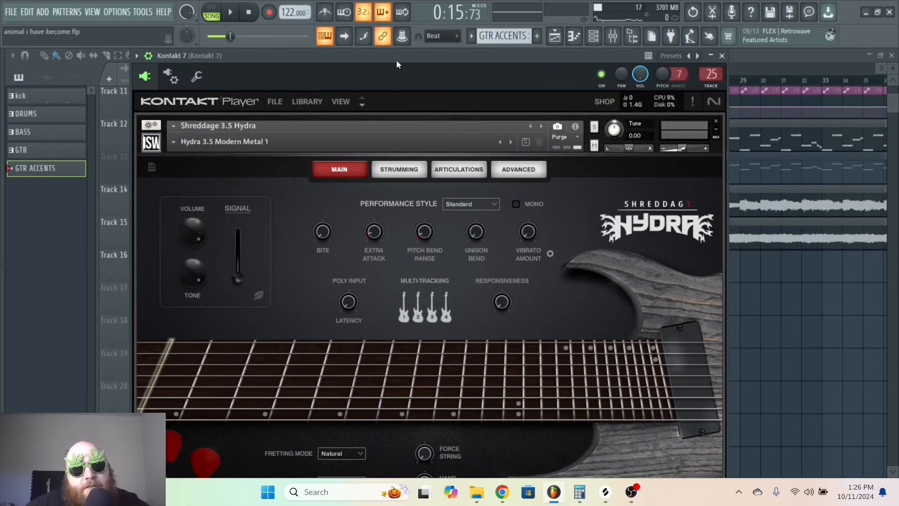
drag(396, 58, 378, 113)
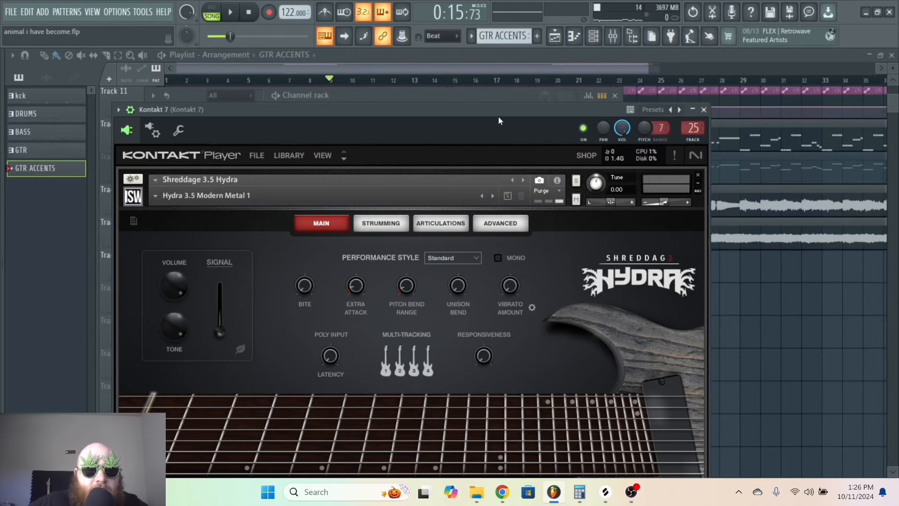
Place two consecutive G5 notes above the two G4 notes at the start of the GTR ACCENTS piano roll and play them back.
click(476, 91)
click(50, 225)
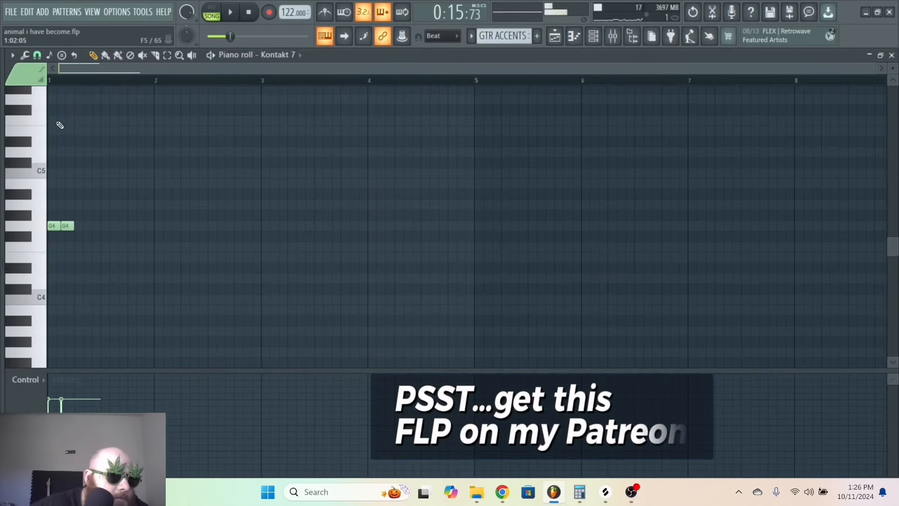
click(50, 98)
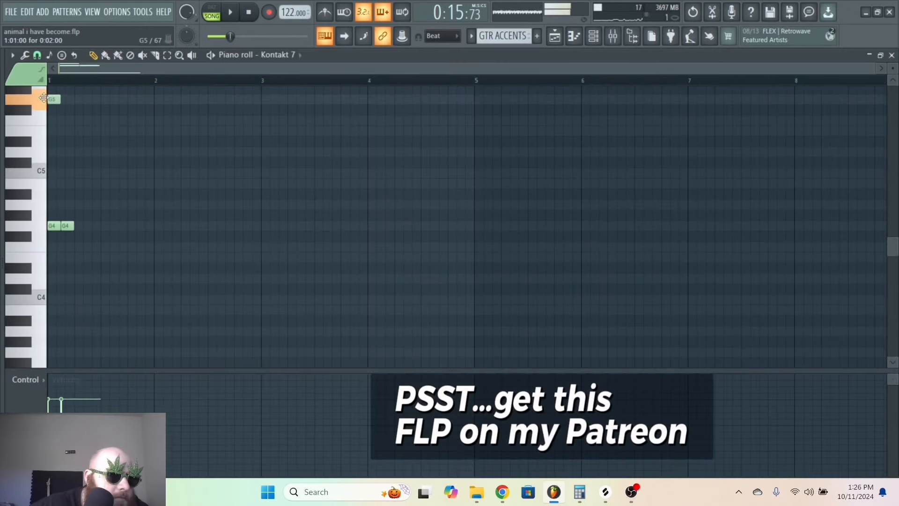
click(65, 99)
key(space)
key(space)
click(65, 98)
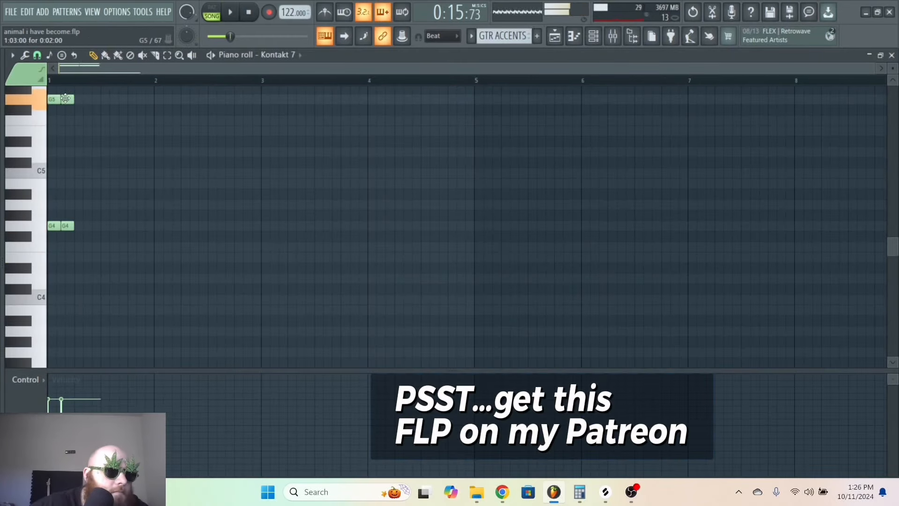
key(space)
key(space)
Try adding a pair of C5 notes between the G4 and G5 notes, with the second one aligned to the existing notes.
click(51, 173)
click(68, 172)
key(space)
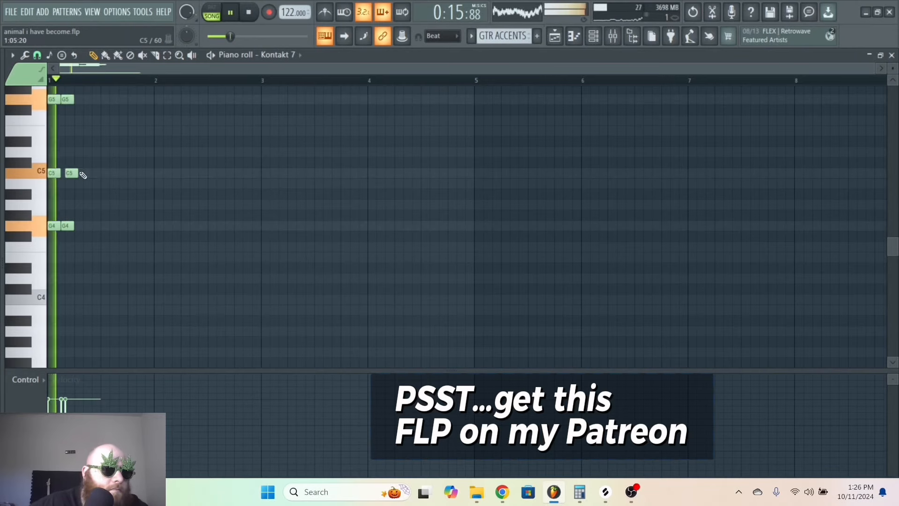
key(space)
drag(71, 174, 66, 173)
Rework the accent notes into paired C4, G4 and C5 chords and copy them into bar 2.
key(space)
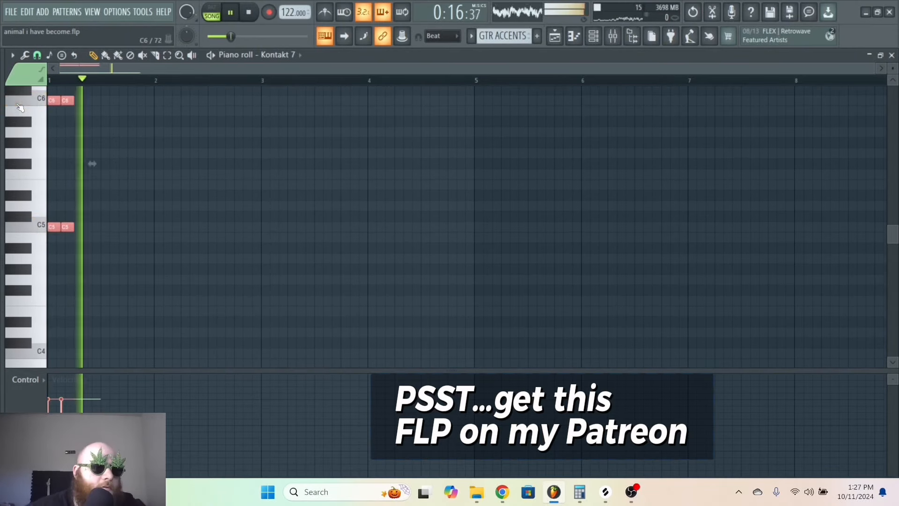
key(space)
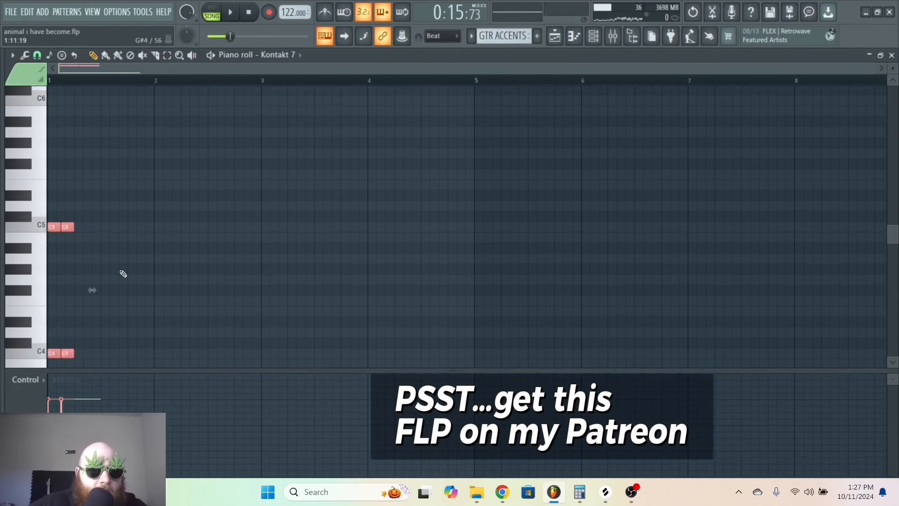
ctrl+click(120, 270)
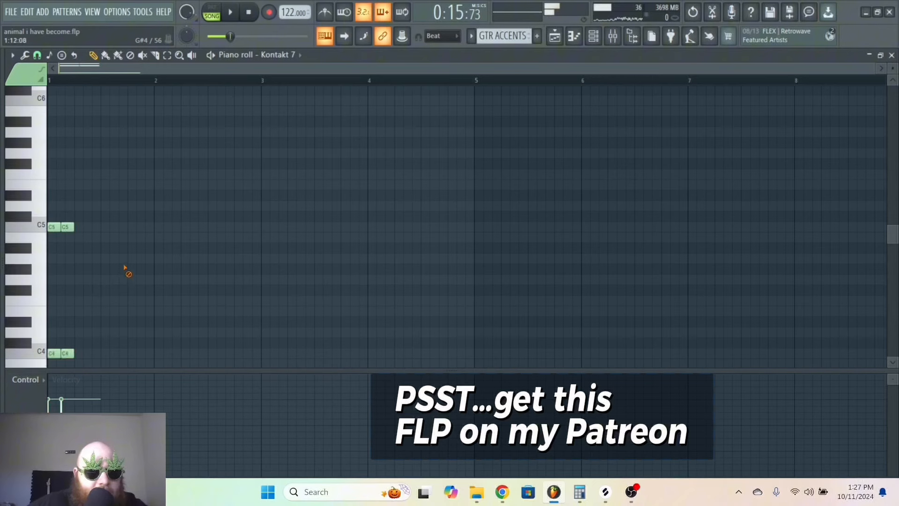
click(53, 280)
click(63, 281)
key(space)
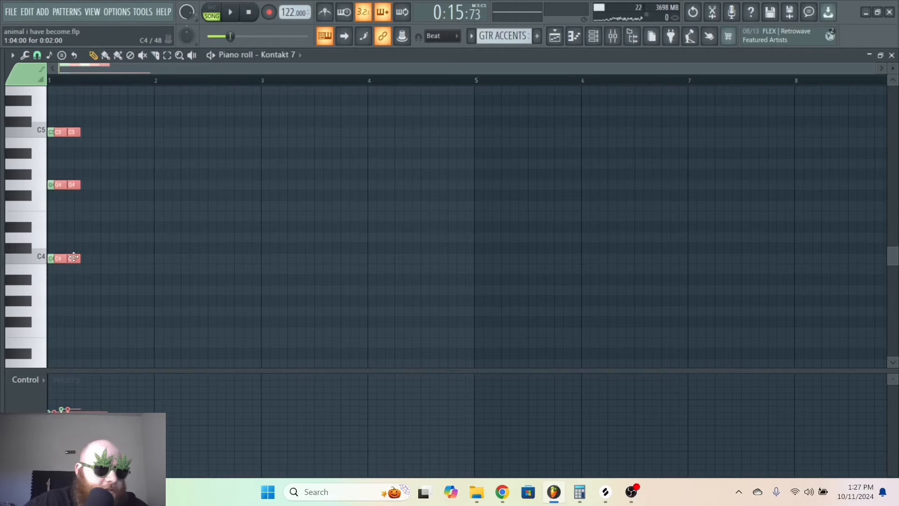
drag(74, 257, 177, 260)
Raise the high-pass band's frequency in Fruity parametric EQ 2 on the Kontakt 7 mixer track during playback.
key(space)
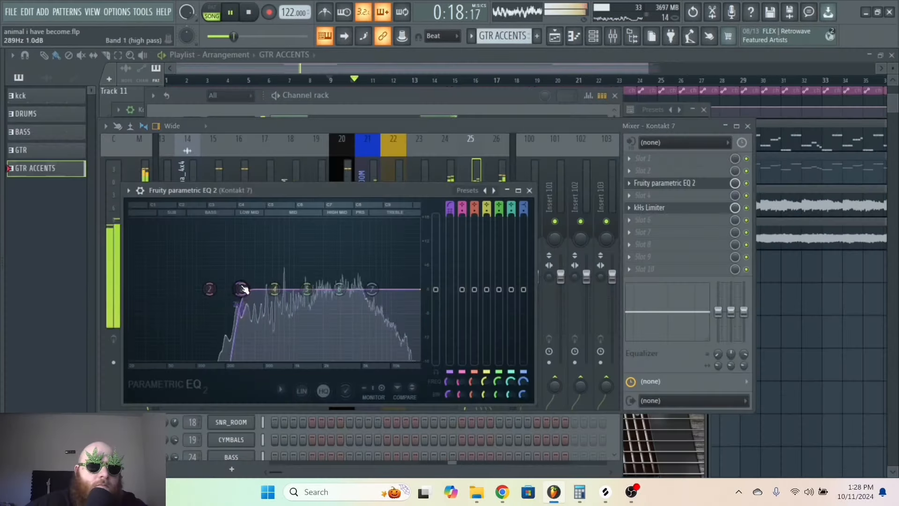
mouse_move(242, 289)
mouse_down()
mouse_move(258, 289)
mouse_move(228, 288)
mouse_move(248, 293)
mouse_up()
key(space)
key(space)
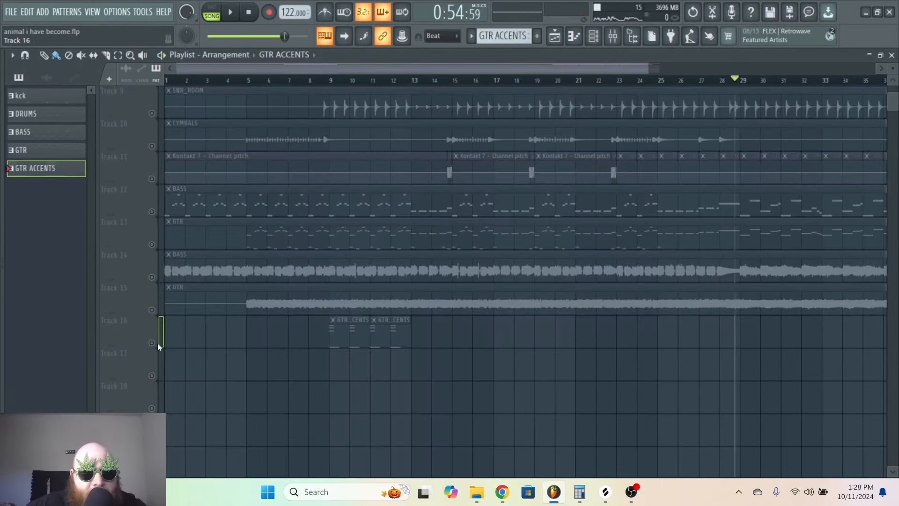
Mute the original instrumental on Track 1, bring the cover tracks back in, and play from just before bar 9.
scroll(229, 301, up, 8)
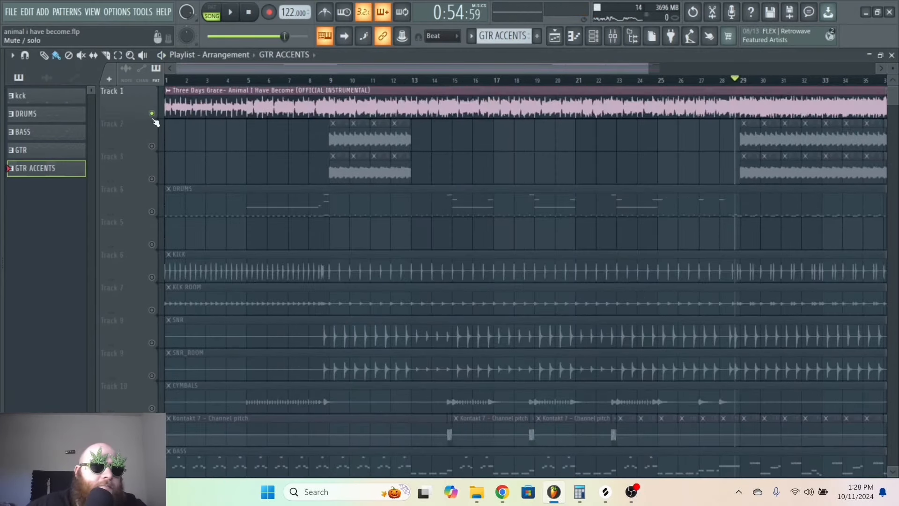
click(152, 114)
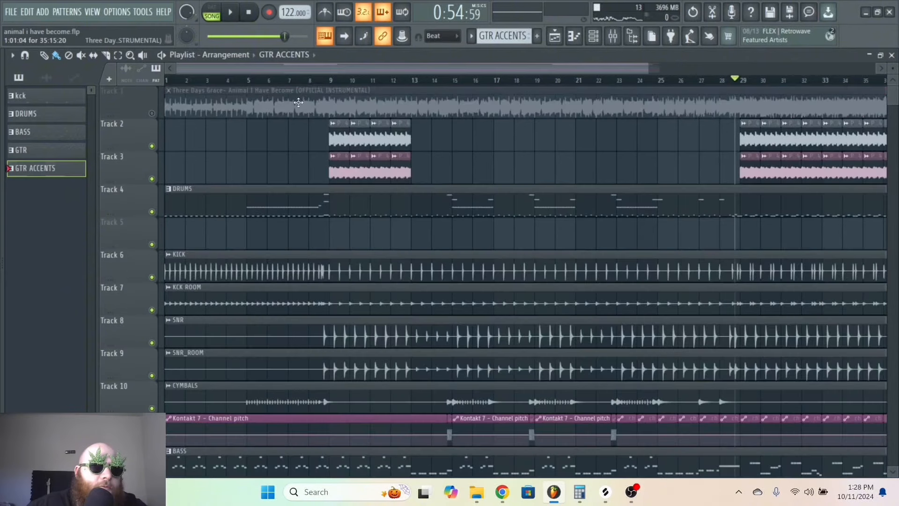
click(325, 80)
key(space)
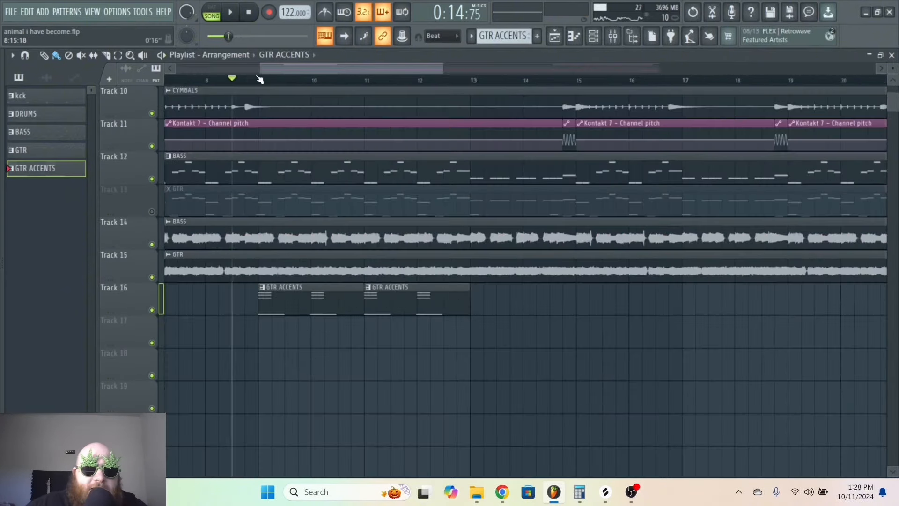
Select bars 9 to 13 in the playlist and play the selection while checking the Kontakt 7 accent track in the mixer.
drag(260, 80, 473, 106)
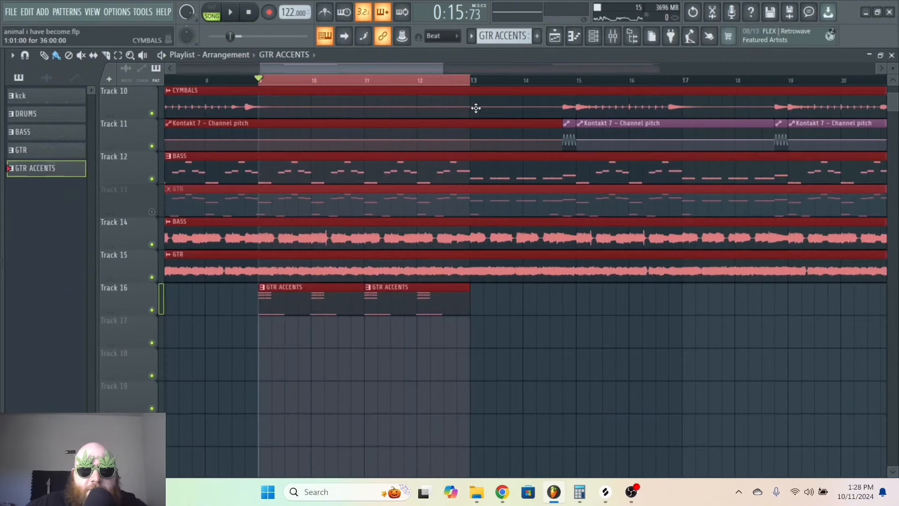
key(space)
key(F9)
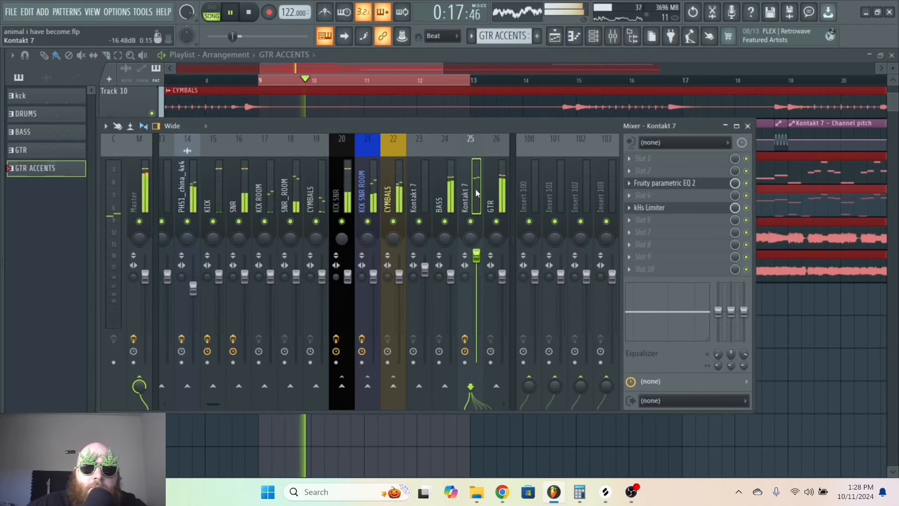
key(space)
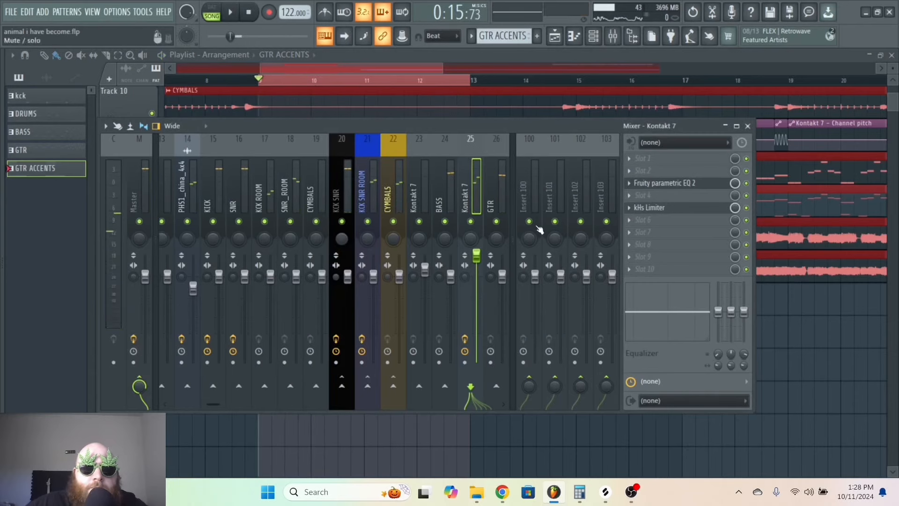
Render the Kontakt 7 mixer track to a WAV file for the song selection and return to the playlist.
click(464, 363)
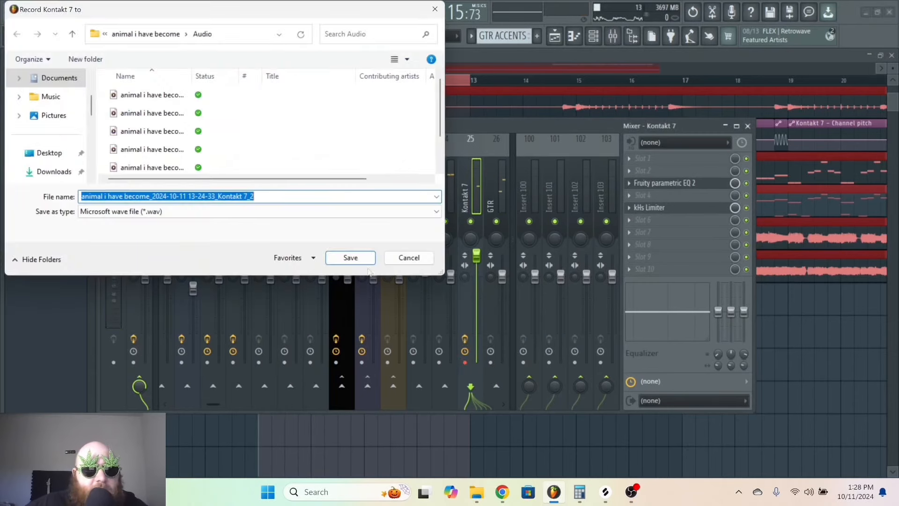
click(349, 257)
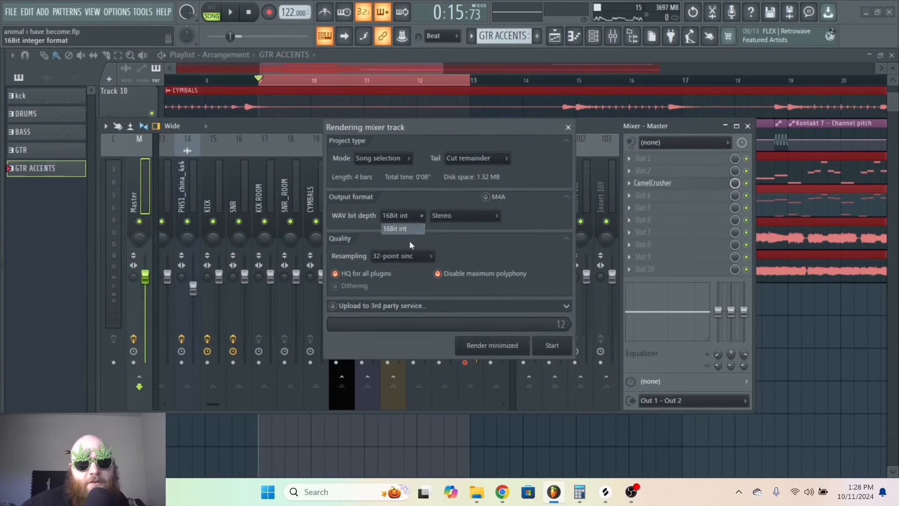
click(567, 347)
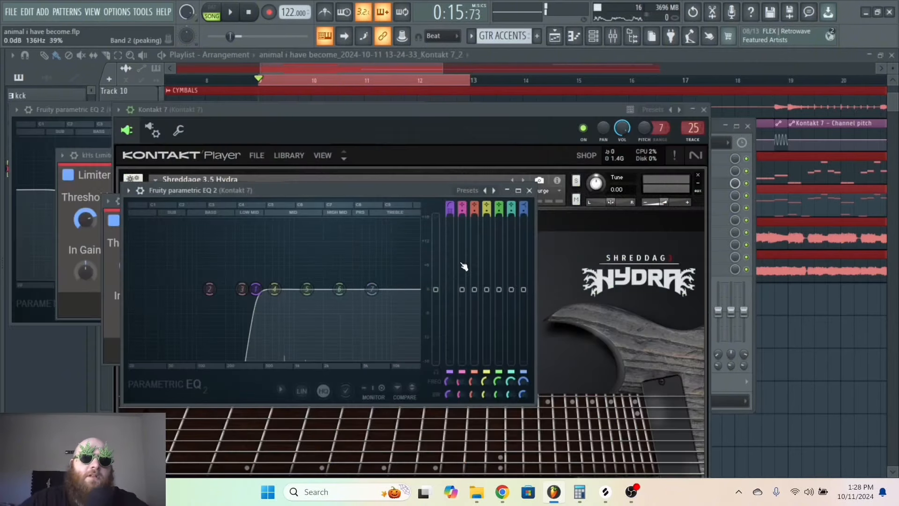
click(420, 56)
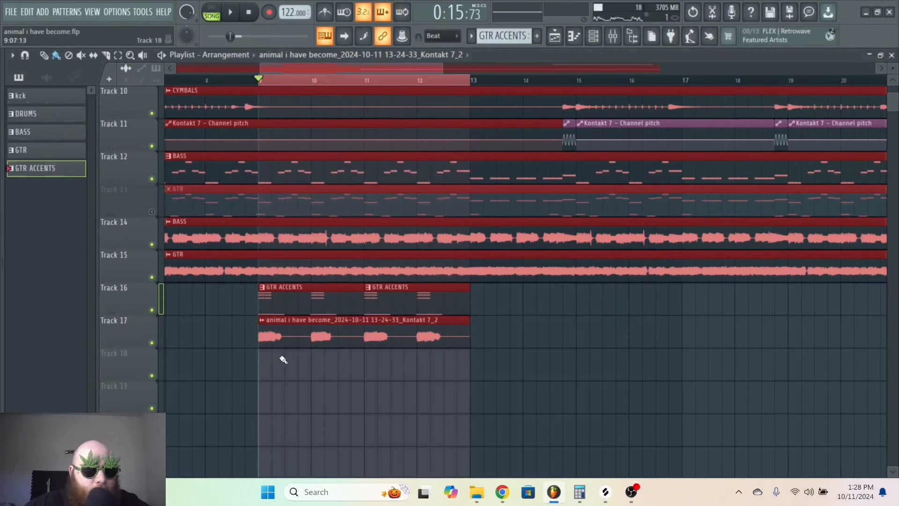
Slice the rendered accent clip on Track 17 after its first hit and trim the remainder to start at bar 10.
drag(442, 66, 346, 67)
click(347, 368)
right_click(347, 368)
key(c)
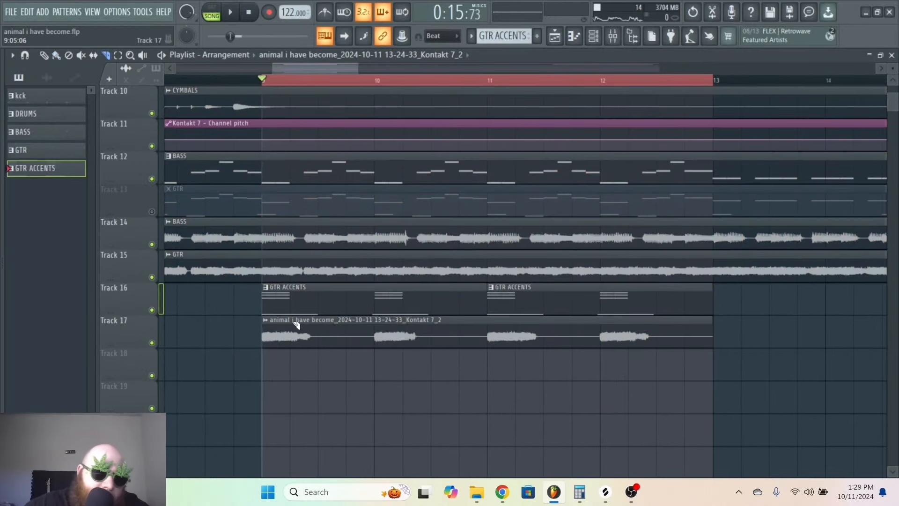
drag(295, 322, 291, 374)
ctrl+click(332, 331)
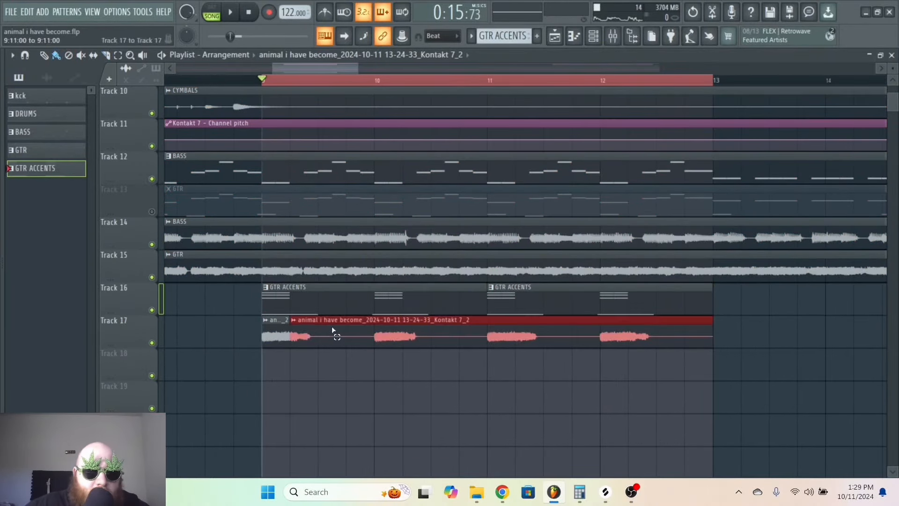
drag(298, 329, 375, 329)
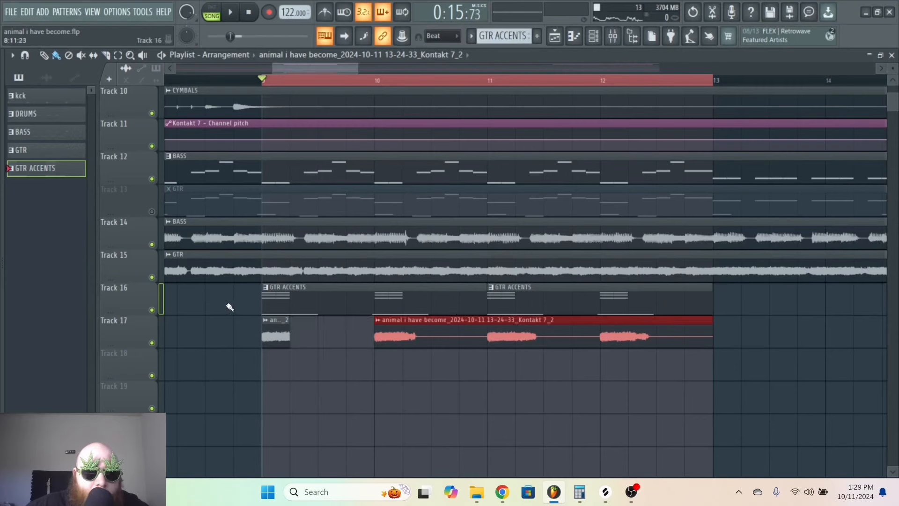
Mute the GTR ACCENTS pattern on Track 16 and cut the rest of the rendered clip into short hits at bars 10, 11 and 12.
click(152, 310)
key(space)
drag(402, 322, 403, 370)
key(space)
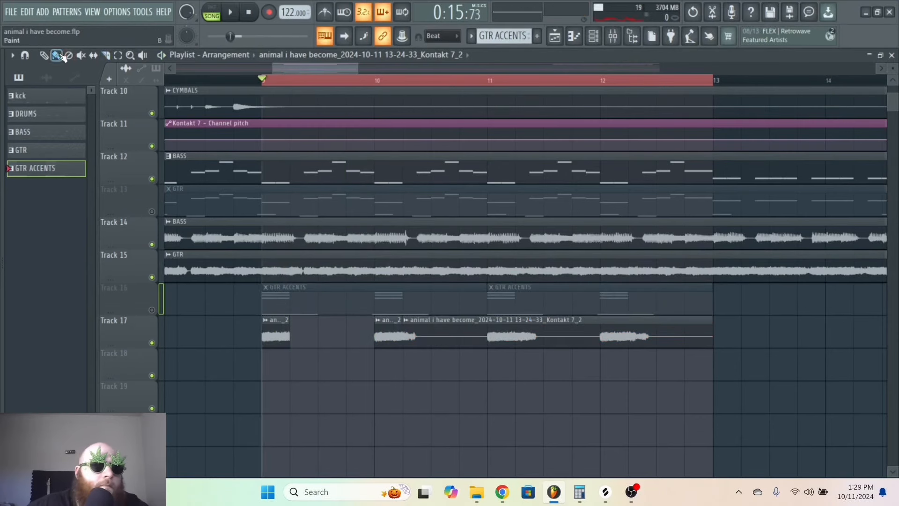
key(space)
drag(404, 328, 517, 351)
key(c)
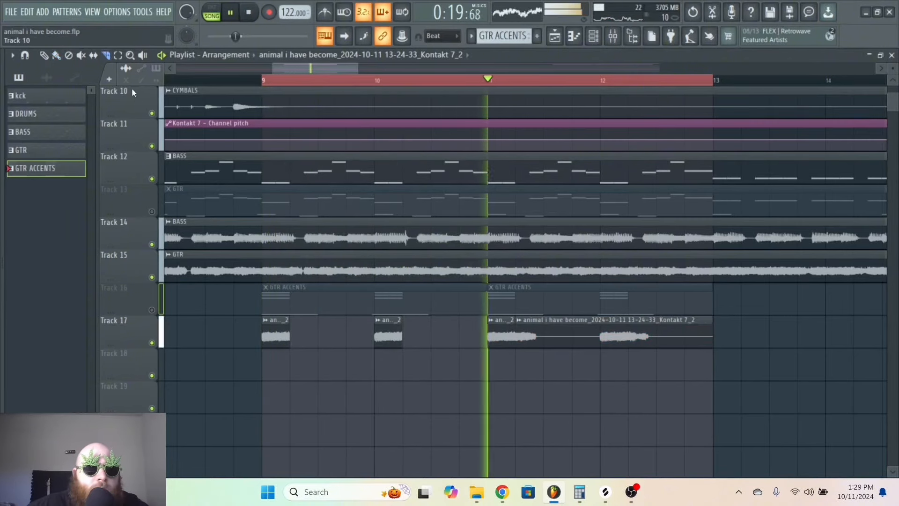
click(56, 56)
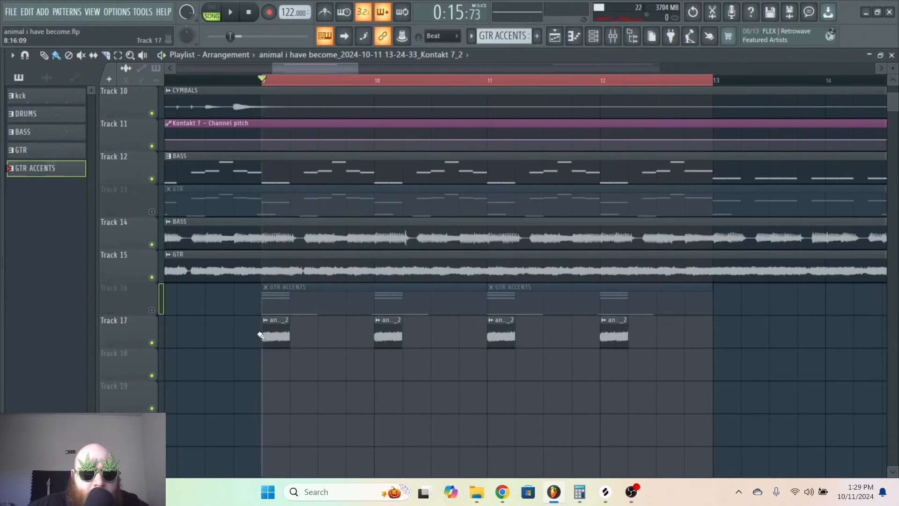
Set the rendered accent clip's declicking mode to Generic (bleeding).
double_click(272, 334)
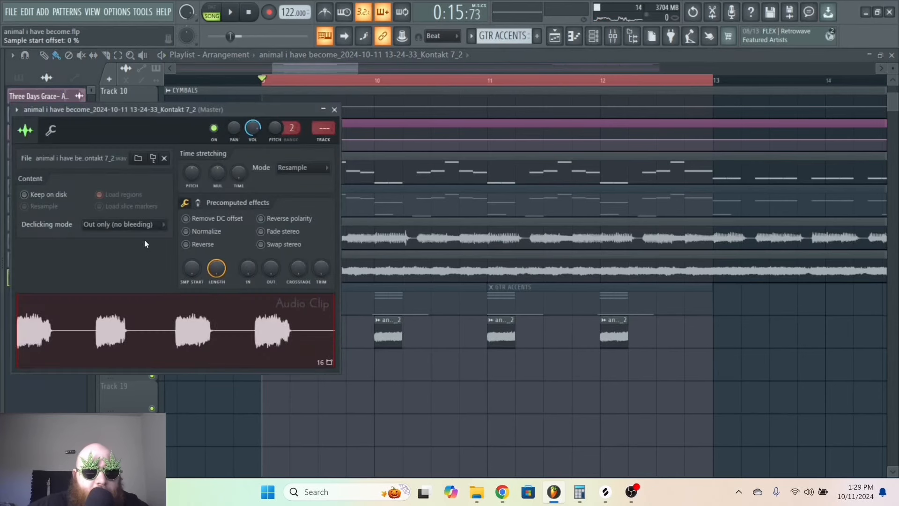
click(136, 225)
click(148, 271)
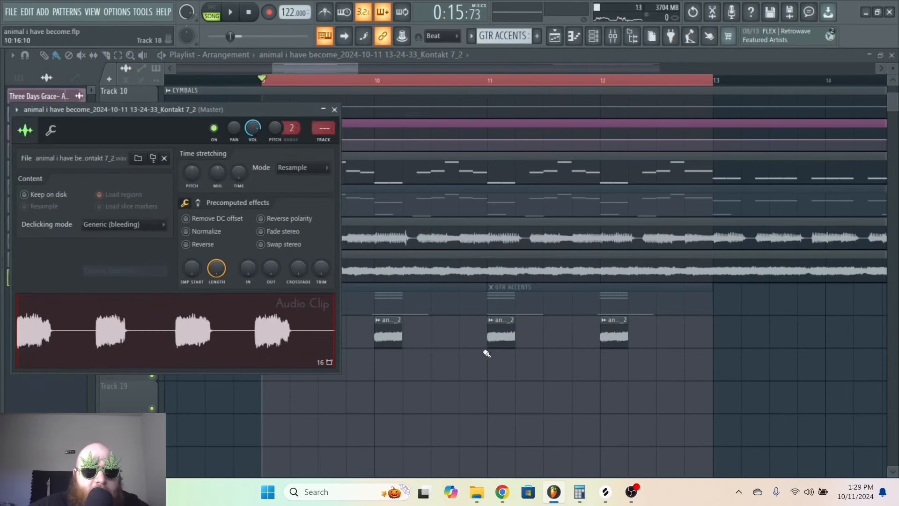
Rename the rendered accent audio clip as "accent gtr bounced".
click(490, 319)
click(540, 358)
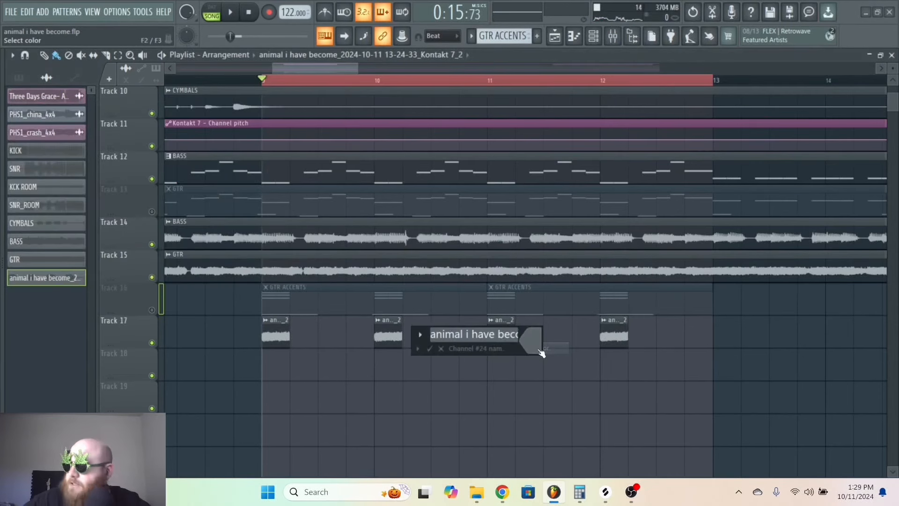
text(accent gtr)
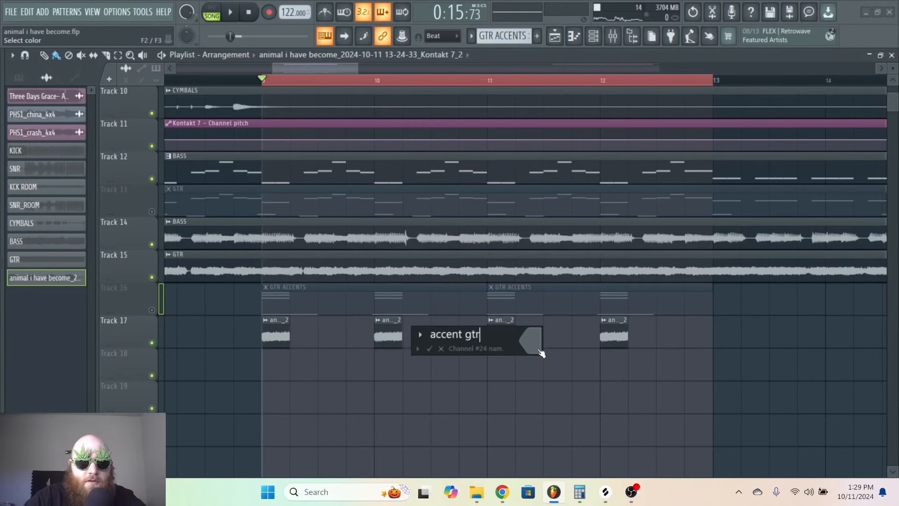
text( bounced)
key(Return)
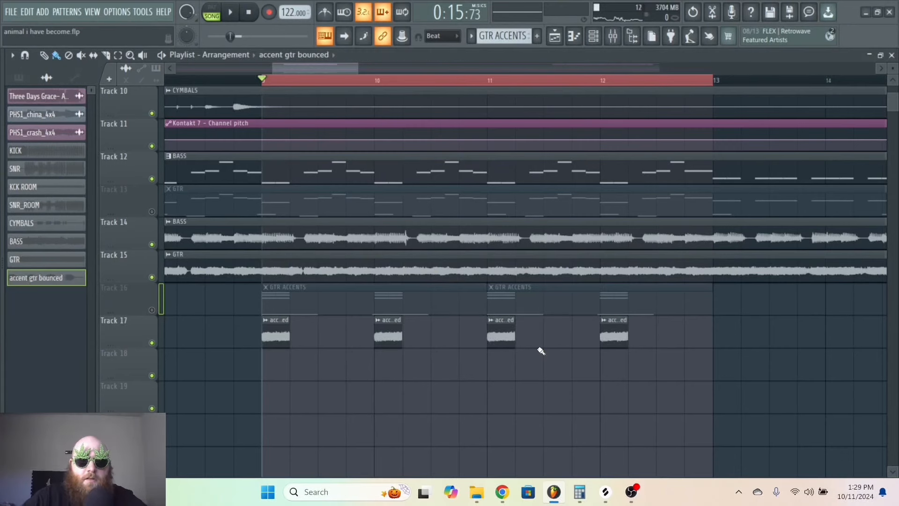
Route the accent gtr bounced clip to mixer track 27 and play the selection.
double_click(508, 332)
click(330, 140)
key(space)
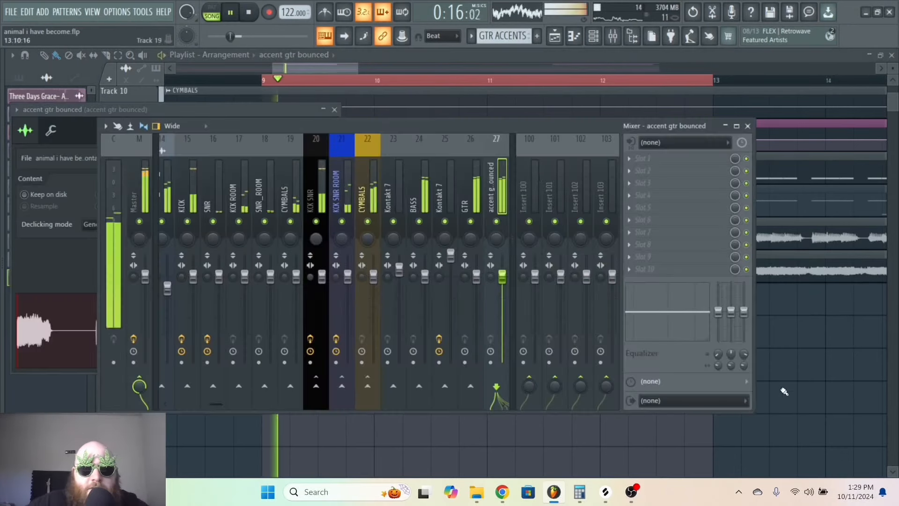
Try to cut the BASS audio clip on Track 14 just after the first guitar accent.
click(776, 357)
right_click(776, 357)
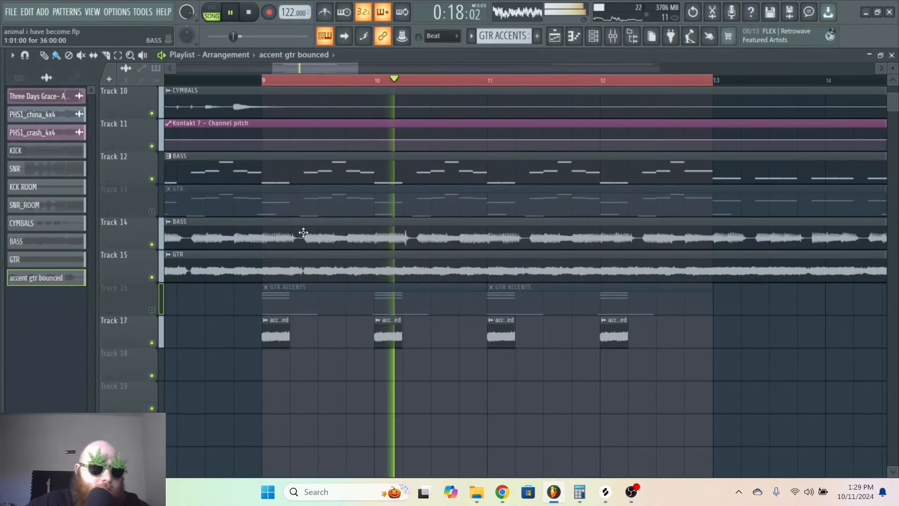
key(space)
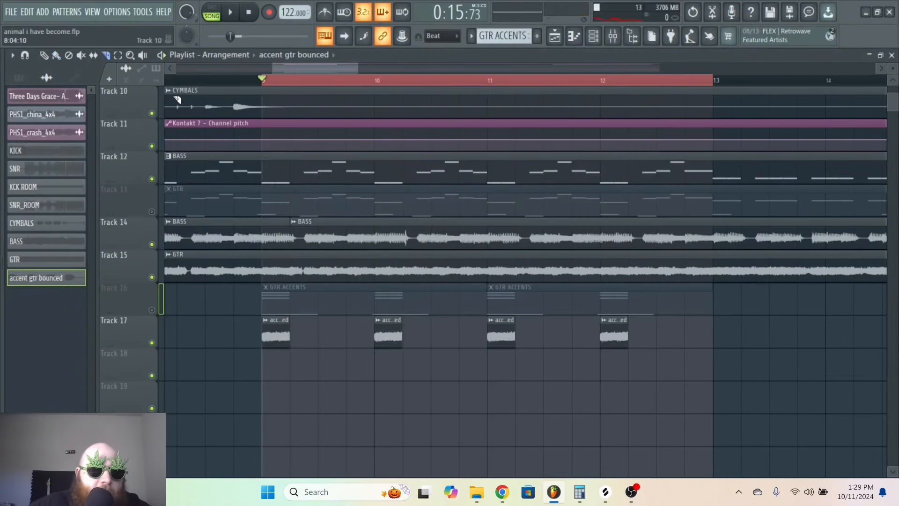
click(314, 242)
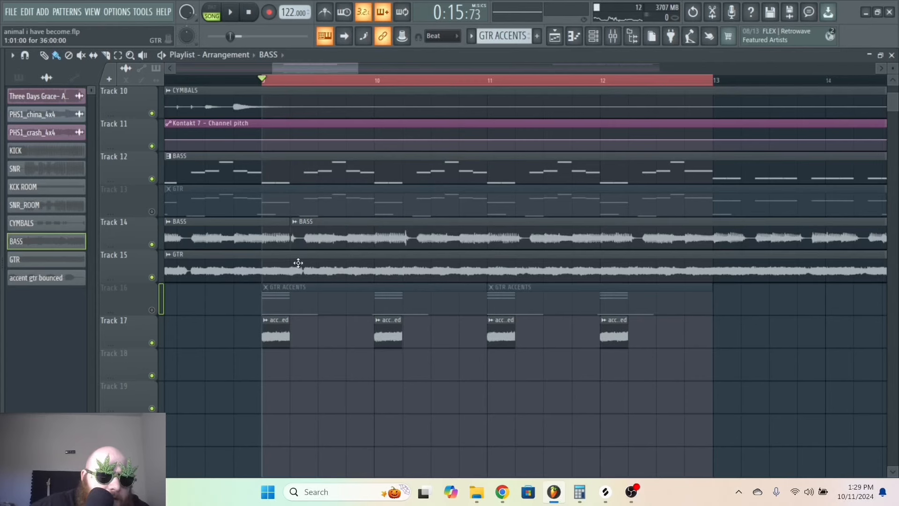
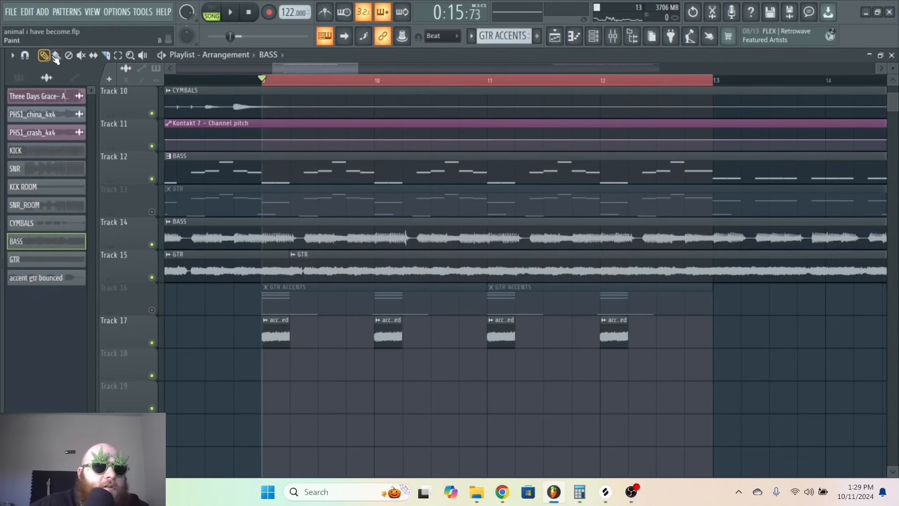
Split the GTR audio clip on Track 15 after the bar 9 accent, set snap to 1/4 beat, and trim a short gap there.
click(319, 264)
click(443, 36)
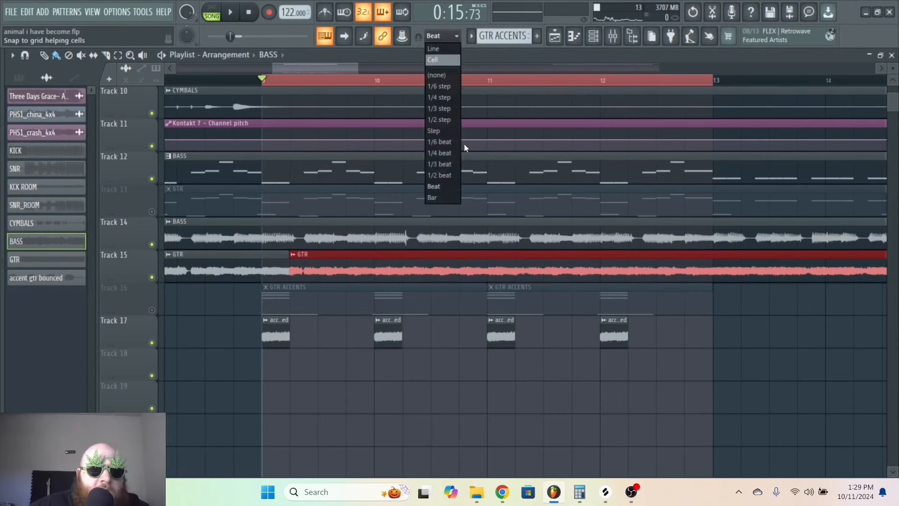
click(445, 153)
drag(357, 67, 333, 68)
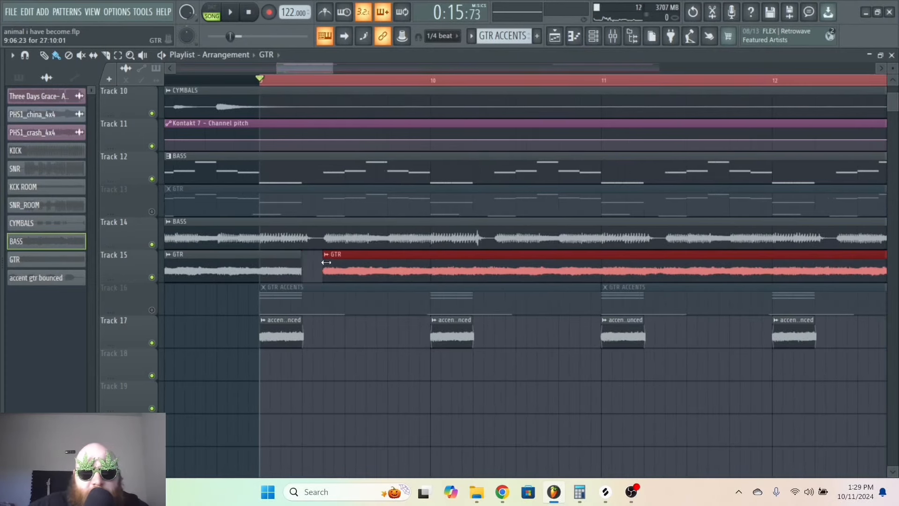
key(space)
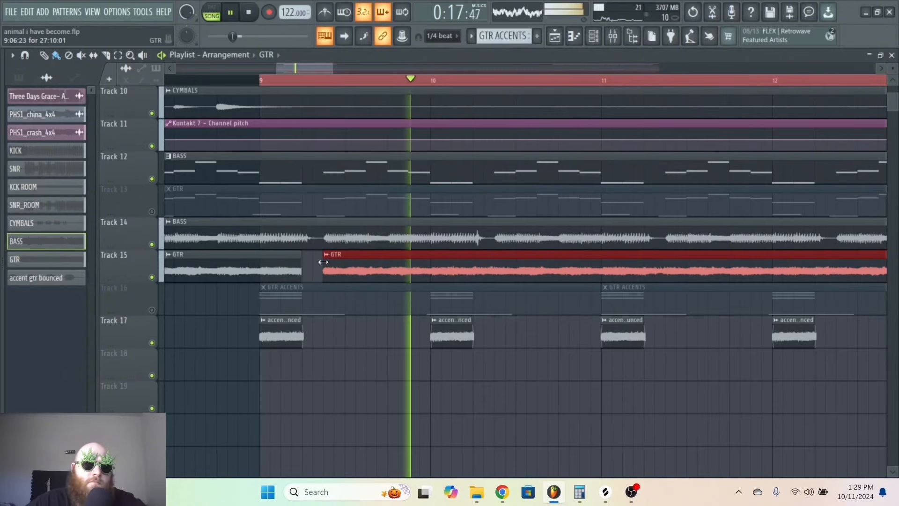
key(space)
key(space)
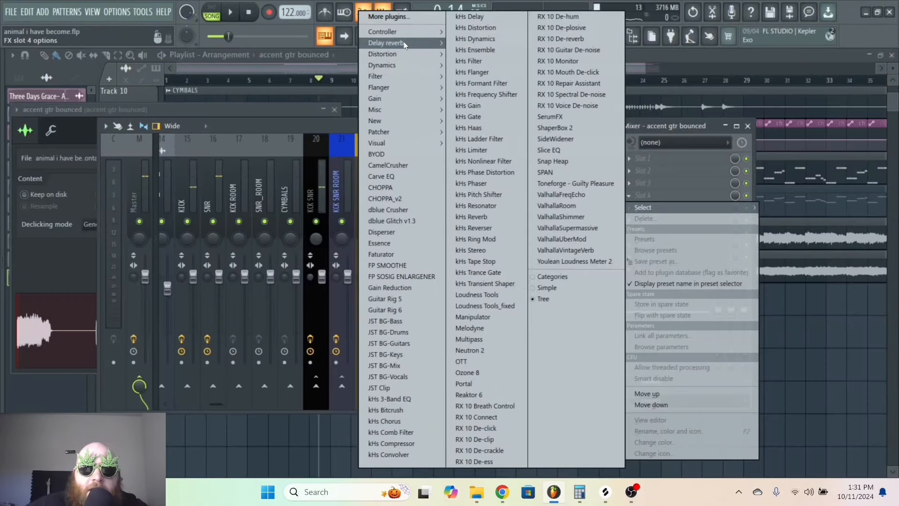
Load Fruity Reeverb 2 into effect slot 4 of the accent gtr bounced mixer track and raise its wet level.
mouse_move(406, 45)
click(323, 76)
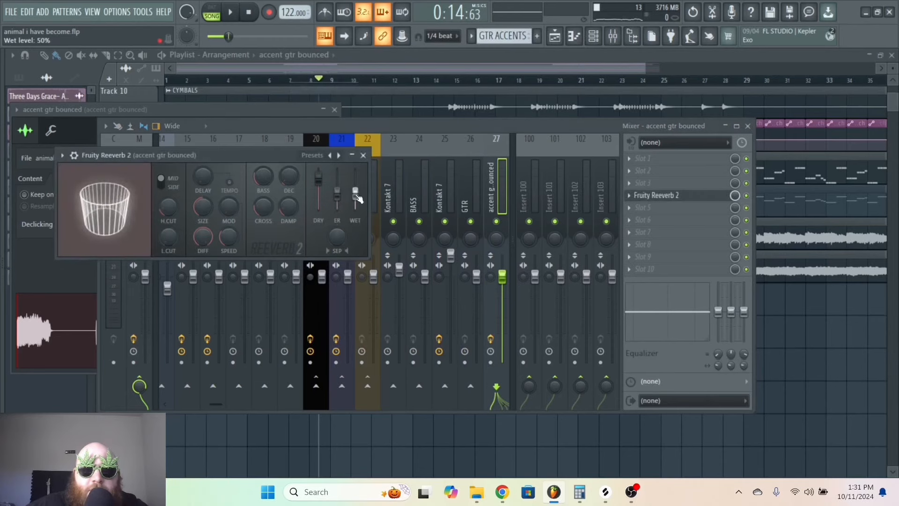
drag(357, 196, 356, 183)
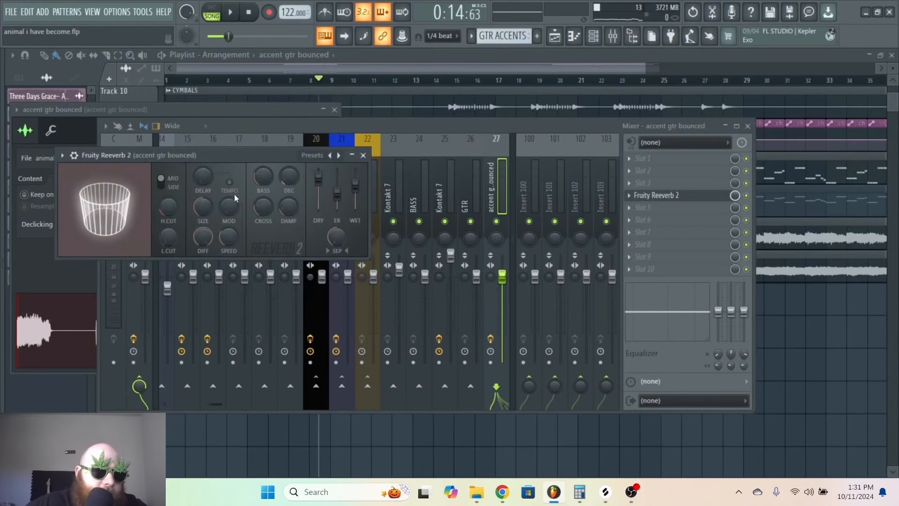
While playing, raise the accent reverb's room size and high cut to maximum and lower the wet level slightly.
key(space)
drag(201, 207, 200, 164)
drag(167, 209, 166, 164)
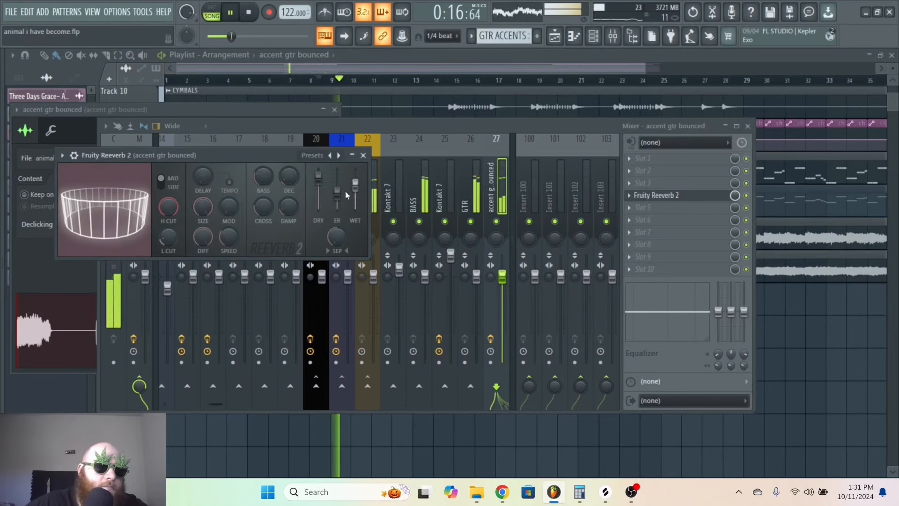
drag(355, 184, 356, 192)
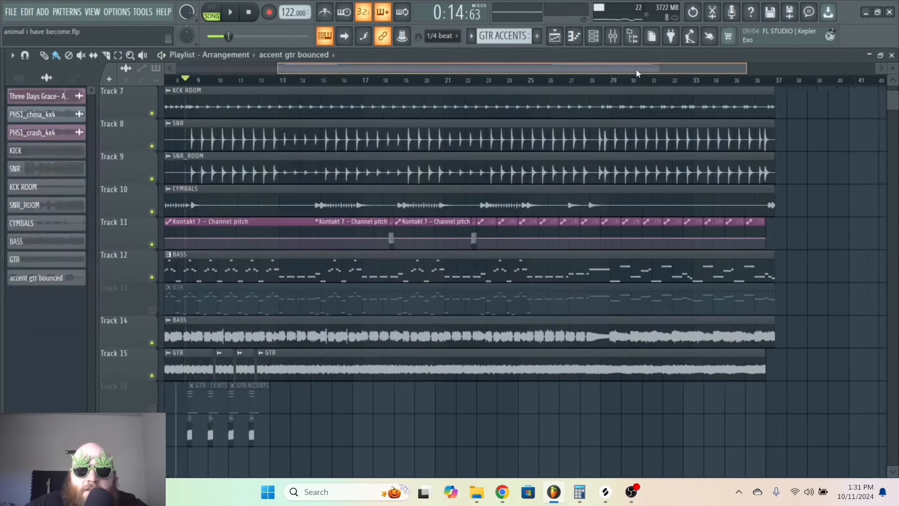
Set the song position to bar 29 and the snap to Beat.
scroll(667, 266, up, 4)
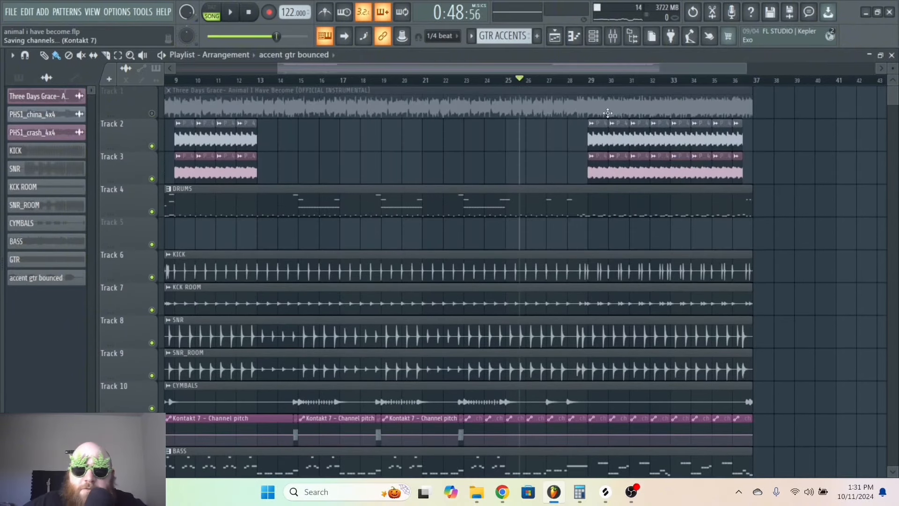
click(575, 83)
click(443, 36)
click(448, 148)
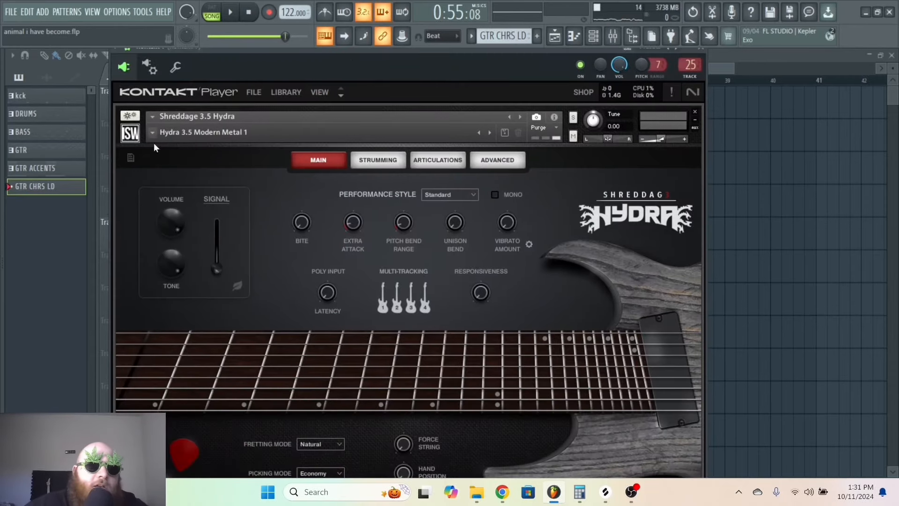
Load the Hydra 3.5 Modern Metal 4 snapshot in the new Shreddage 3.5 Hydra instrument.
click(153, 141)
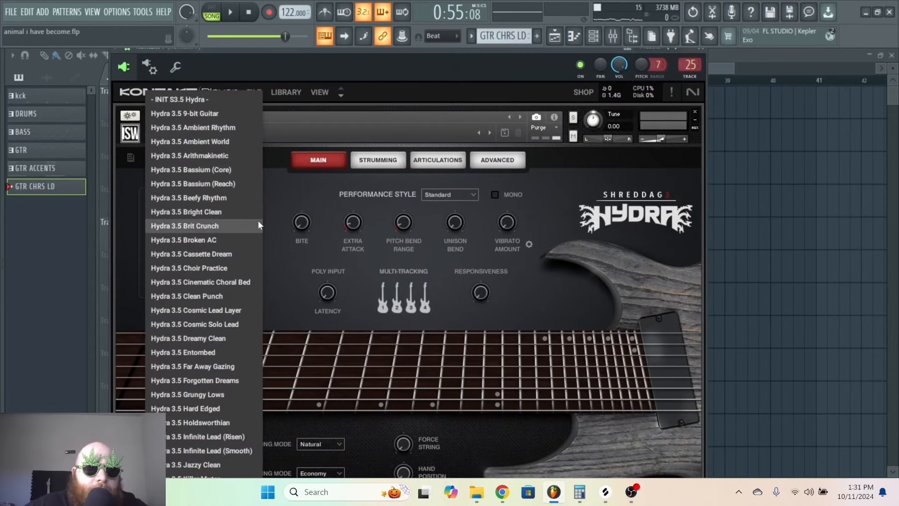
scroll(211, 397, down, 7)
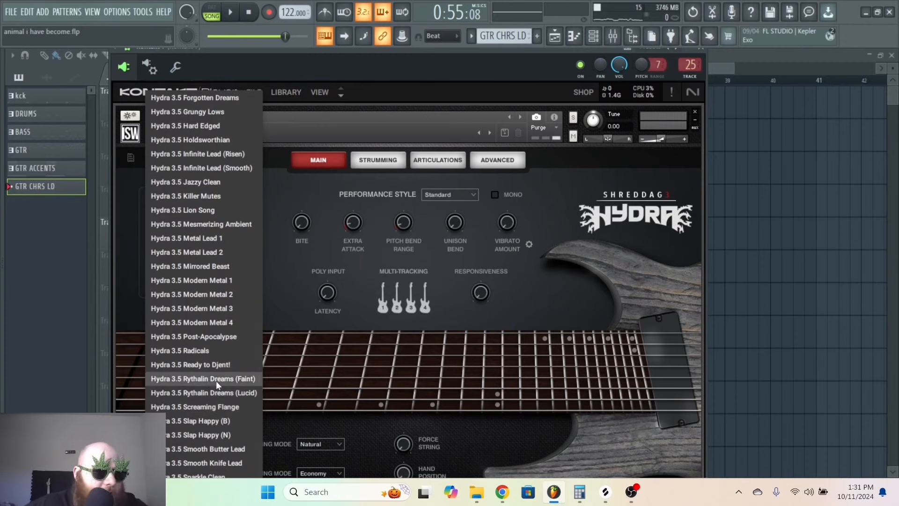
click(248, 323)
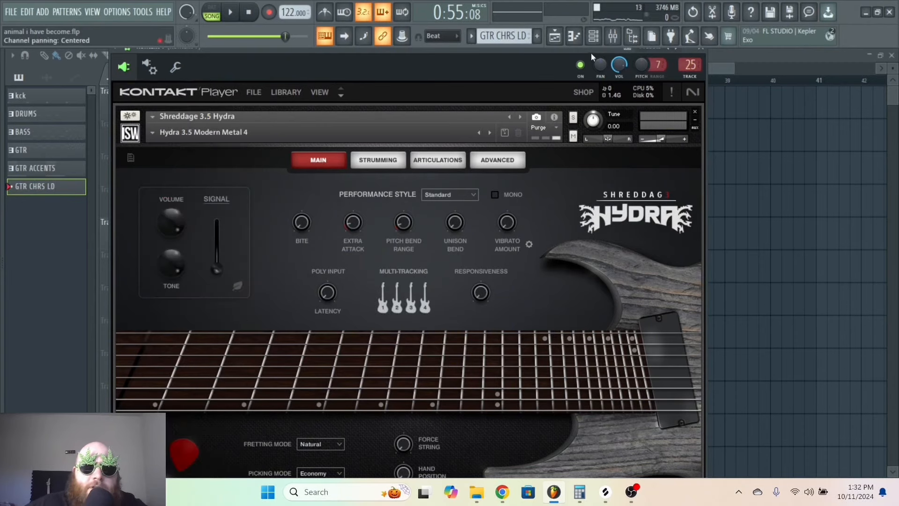
Open the BASS pattern's notes and copy those from bar 29 to the end of bar 36.
drag(591, 52, 549, 290)
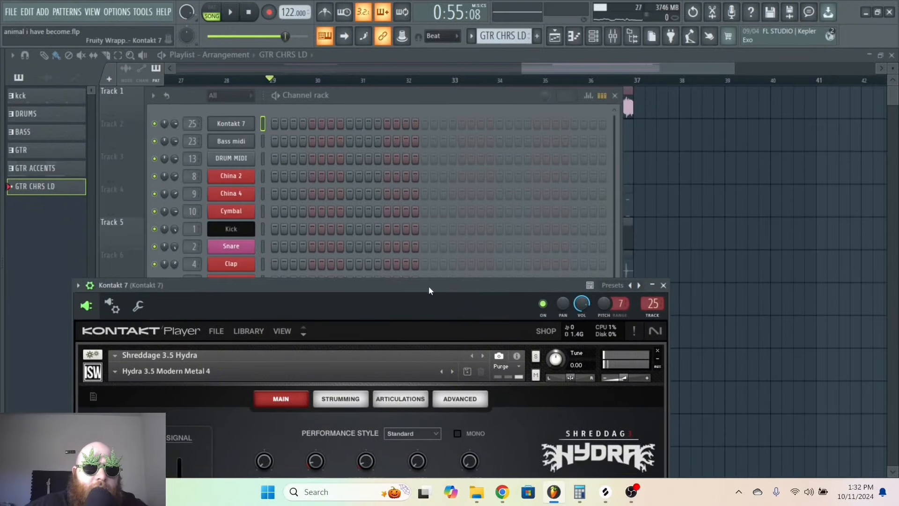
click(127, 118)
scroll(369, 301, down, 6)
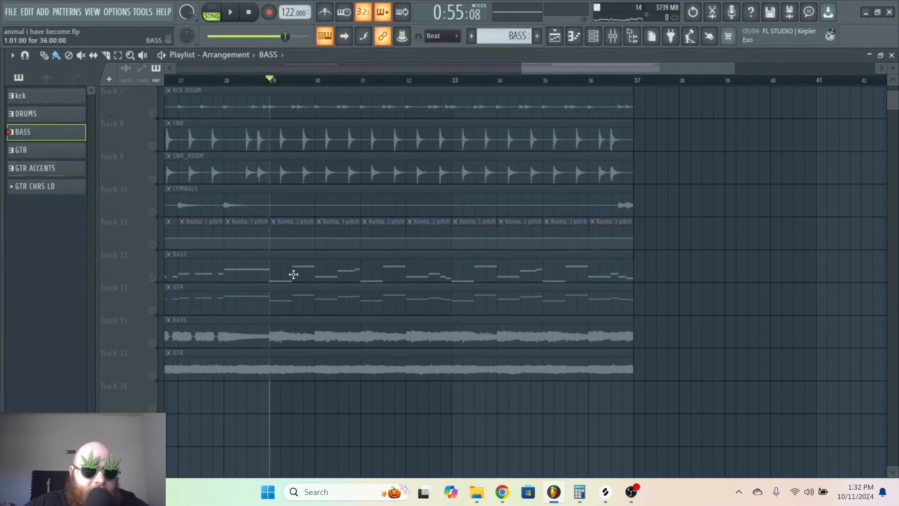
double_click(293, 275)
drag(672, 65, 796, 65)
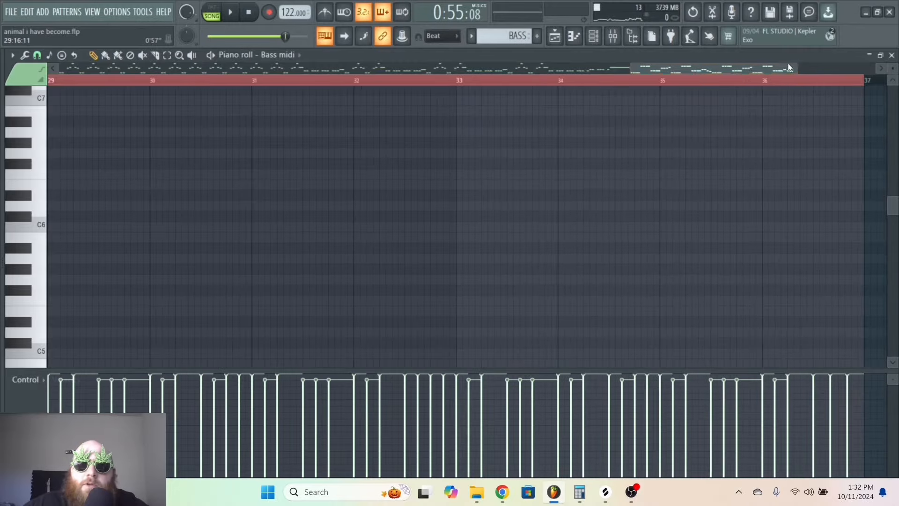
scroll(726, 191, down, 10)
key(Escape)
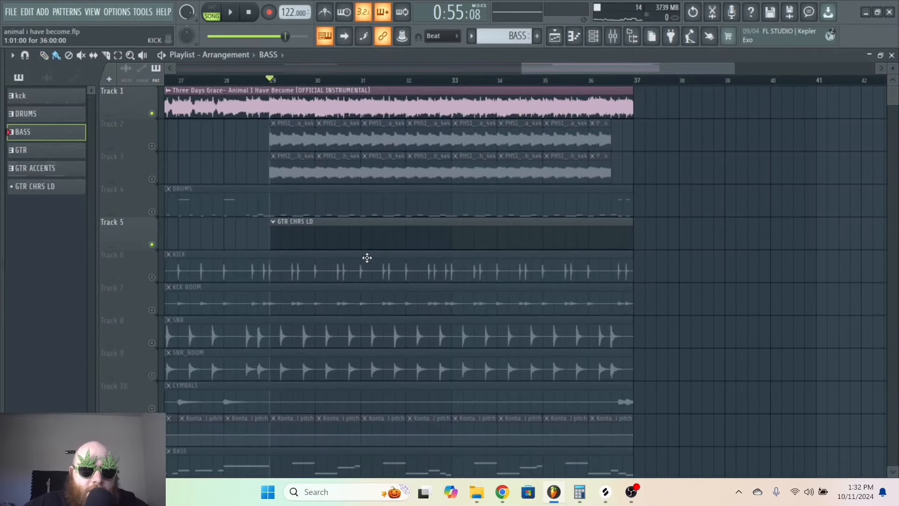
Paste the copied bass notes into the GTR CHRS LD pattern for Kontakt 7 and transpose them up by octaves so the lowest reach C6.
double_click(305, 238)
right_click(240, 125)
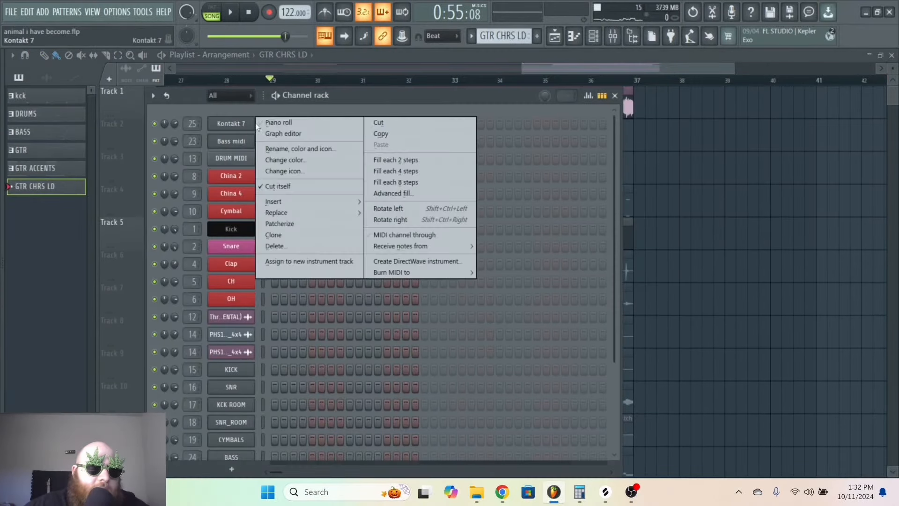
click(299, 127)
key(ctrl+Up)
key(ctrl+Up)
key(ctrl+Up)
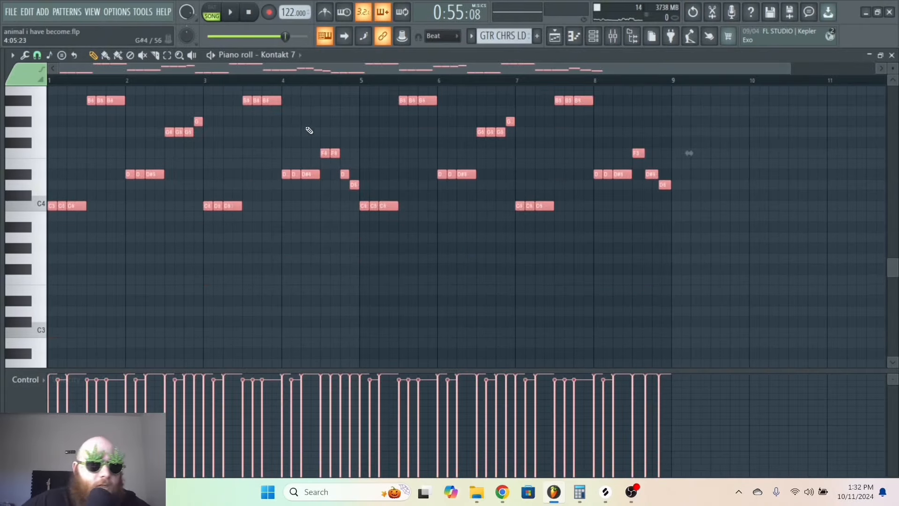
Audition the lead part and lower the velocities of its notes.
key(space)
click(128, 281)
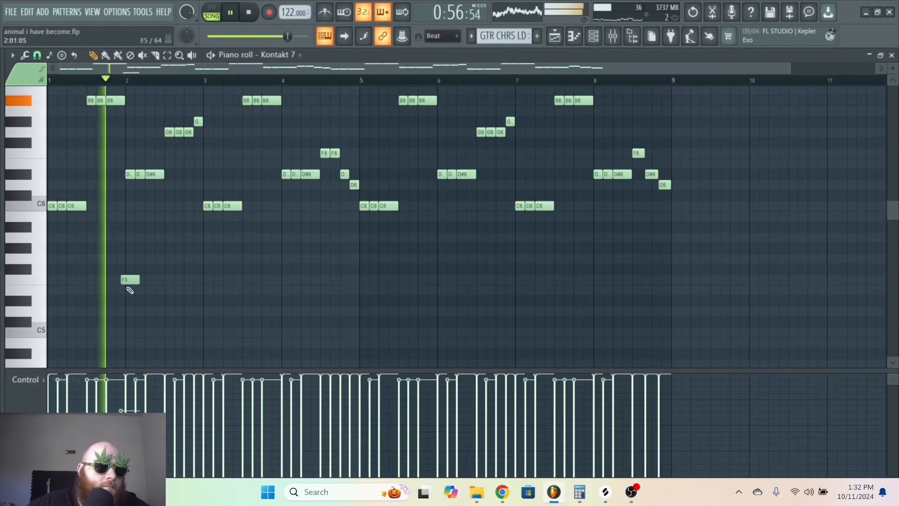
right_click(128, 282)
drag(57, 386, 233, 388)
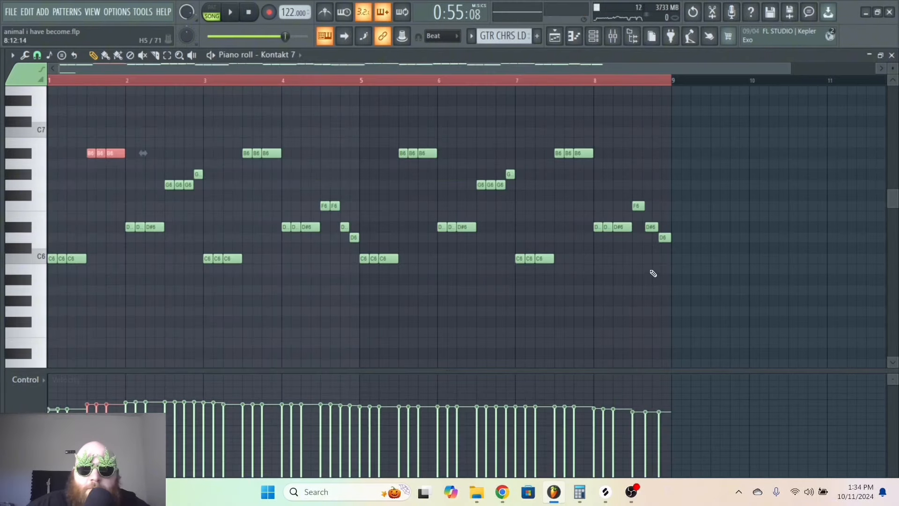
Transpose only the C6 notes of the lead part up one octave to C7.
drag(653, 273, 52, 244)
key(ctrl+Up)
right_click(374, 306)
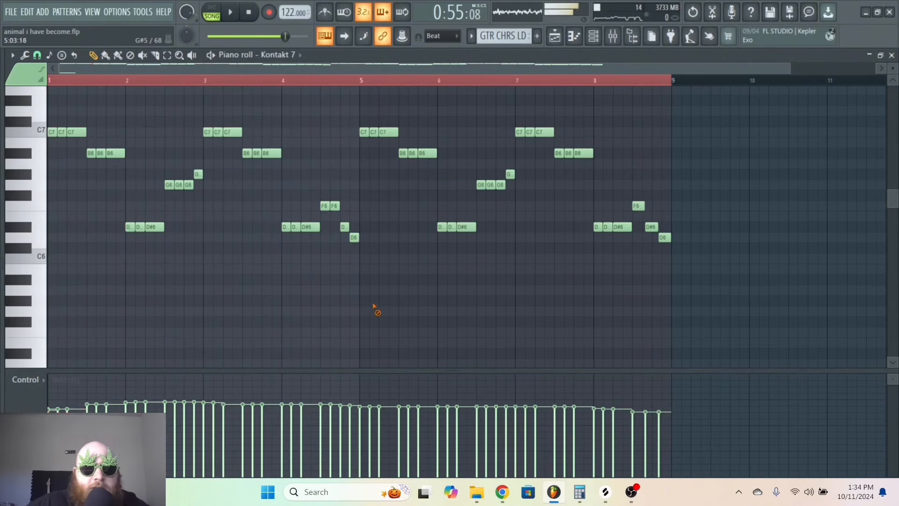
Transpose the whole GTR CHRS LD part down one octave and play it back with the arrangement.
drag(708, 301, 26, 123)
key(ctrl+Down)
key(space)
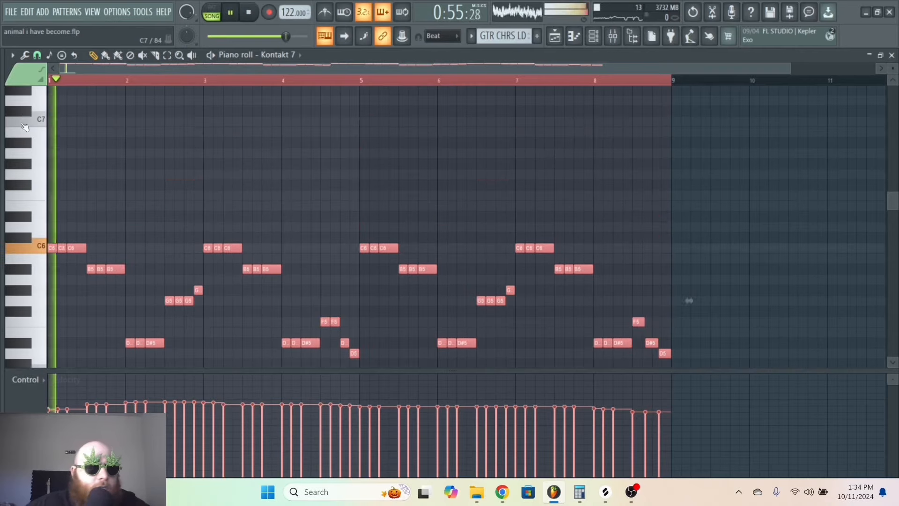
click(215, 185)
right_click(220, 185)
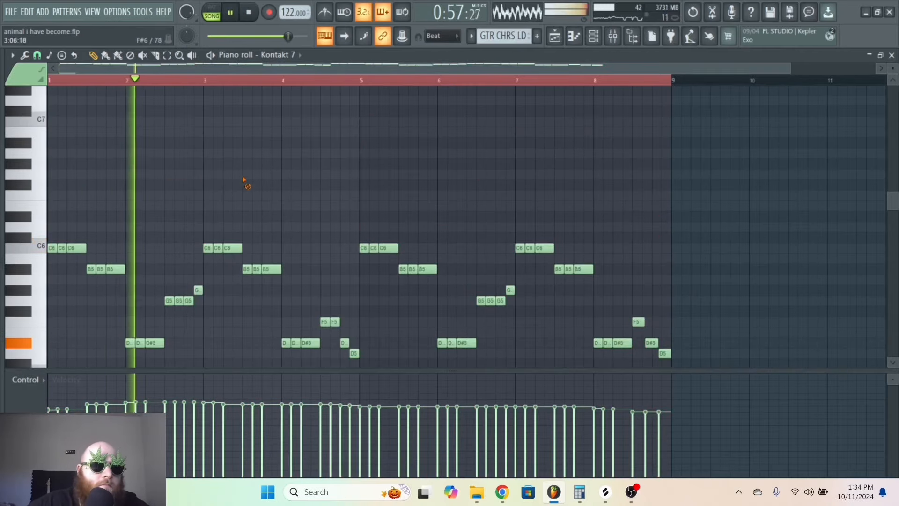
key(F5)
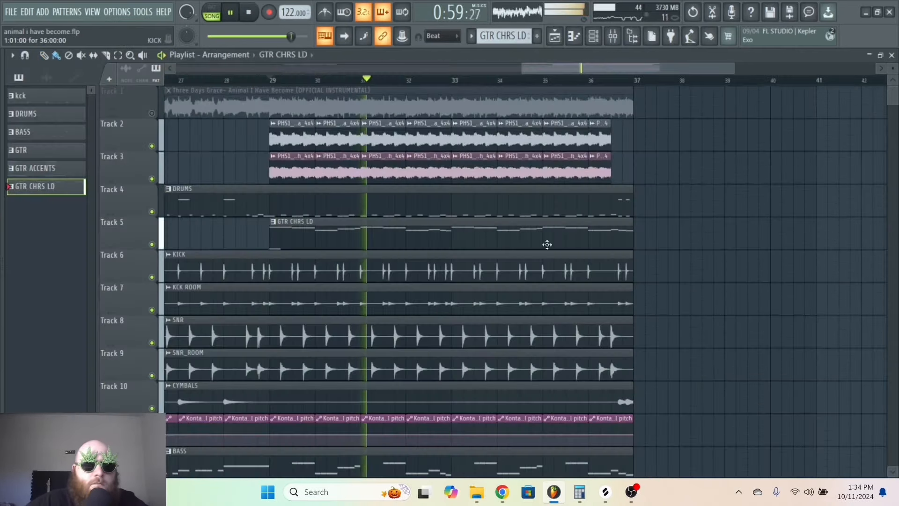
scroll(442, 283, down, 3)
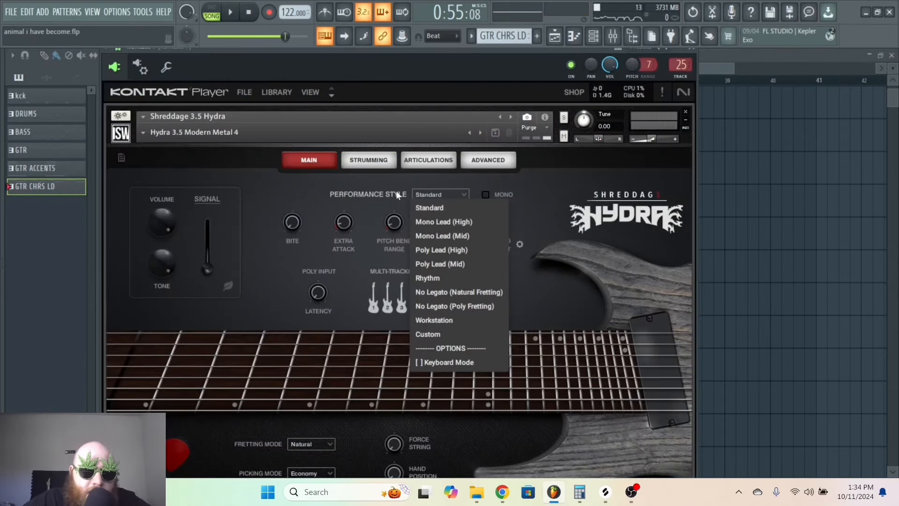
Set Hydra's performance style to Mono Lead (High), audition it, and raise the vibrato amount.
click(470, 224)
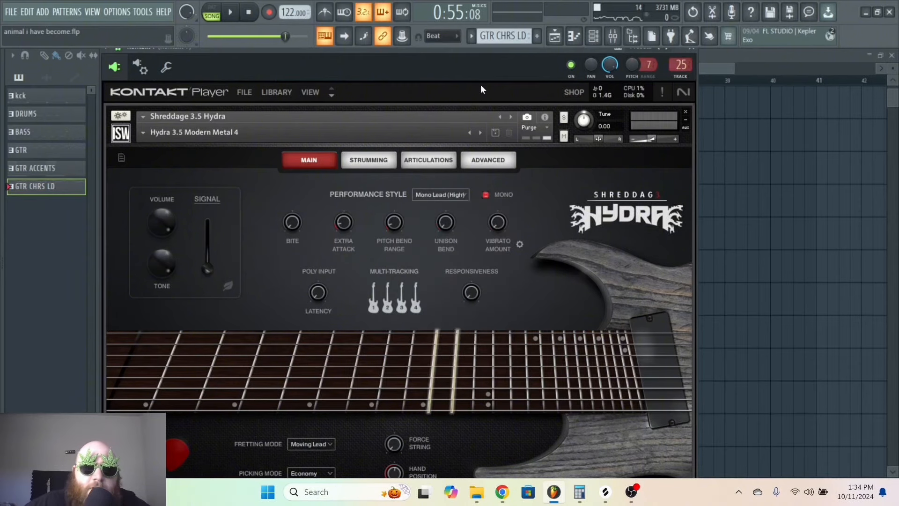
key(space)
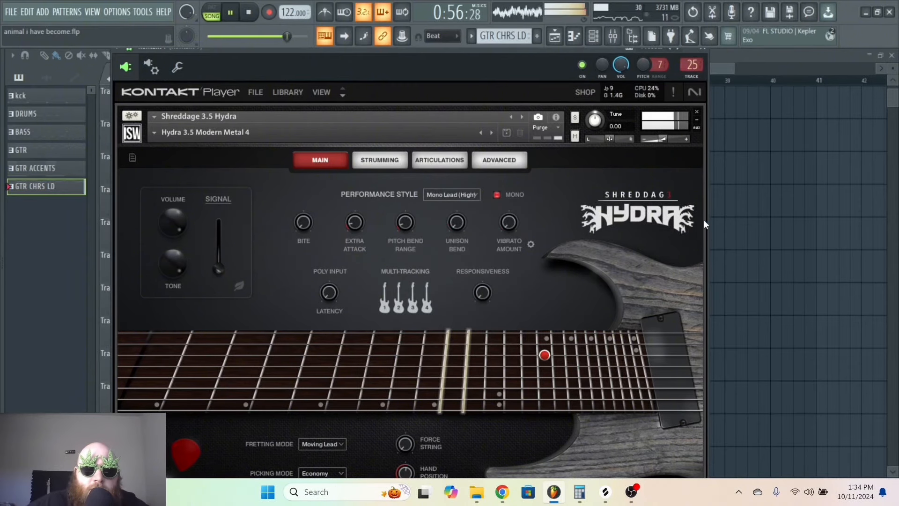
key(space)
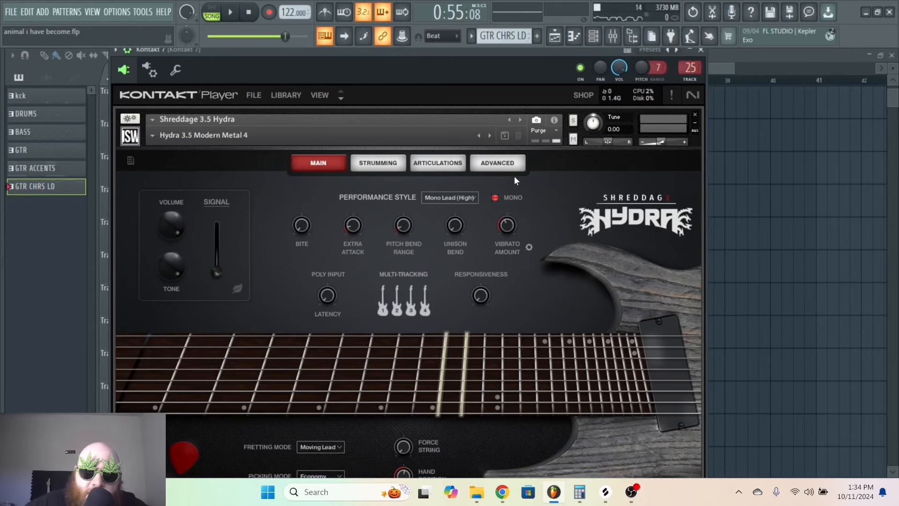
drag(515, 57, 519, 56)
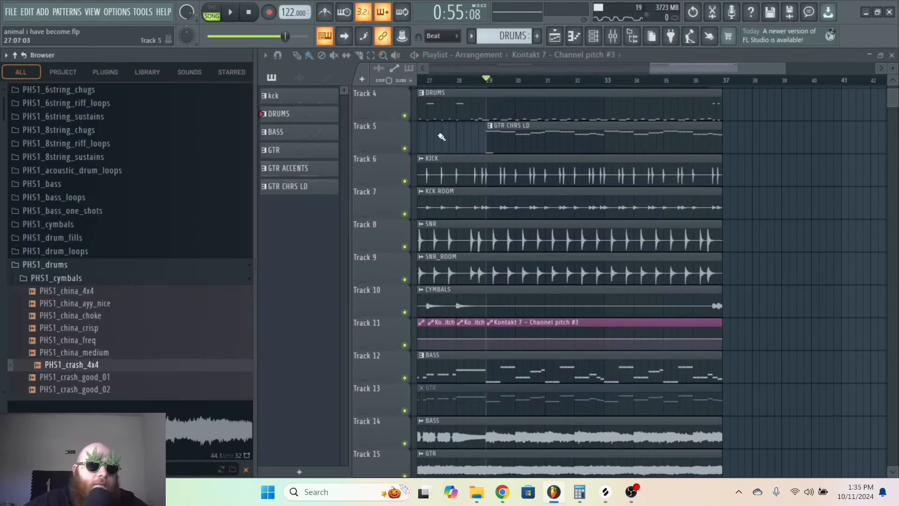
Hide the sample browser so the playlist fills the workspace.
key(alt+F8)
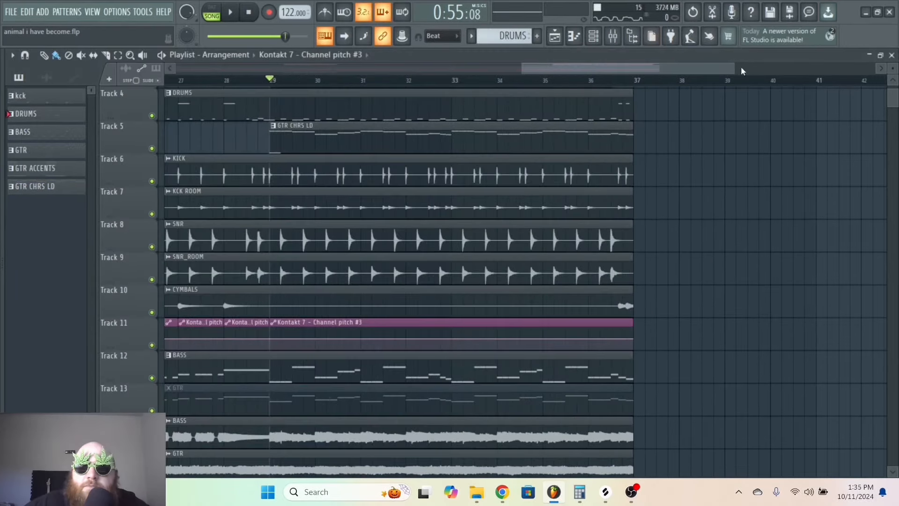
Delete all the Kontakt 7 channel pitch automation clips from Track 11 across the whole arrangement.
drag(734, 69, 358, 85)
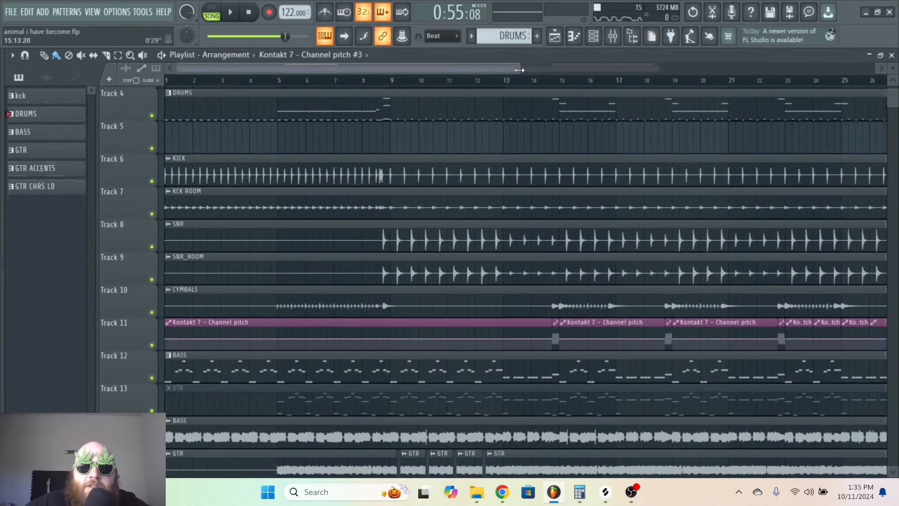
drag(519, 70, 862, 70)
drag(693, 330, 169, 331)
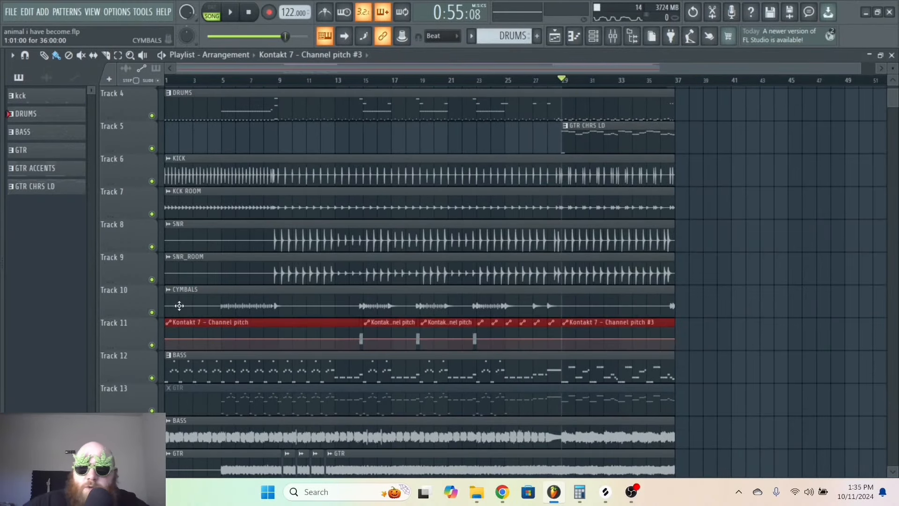
key(Delete)
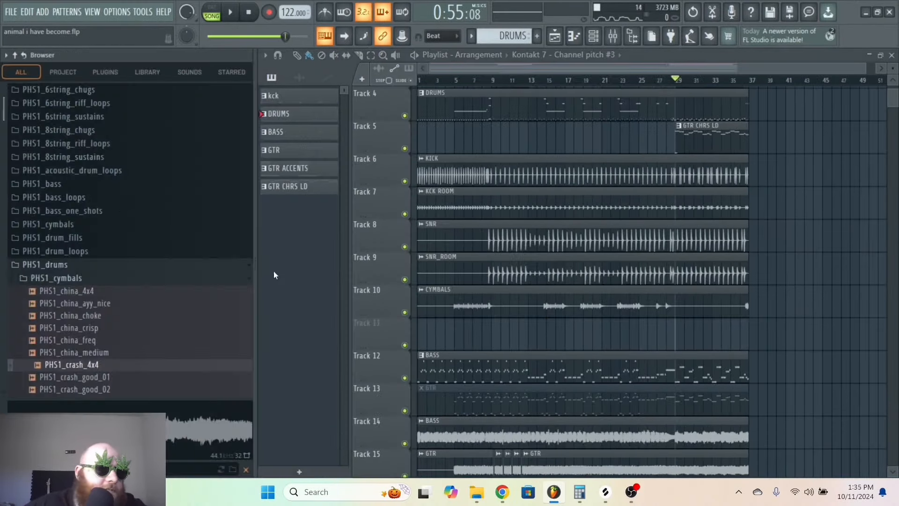
Find Initialized controls among the current project's contents in the browser and run the command offered for it.
scroll(274, 262, up, 3)
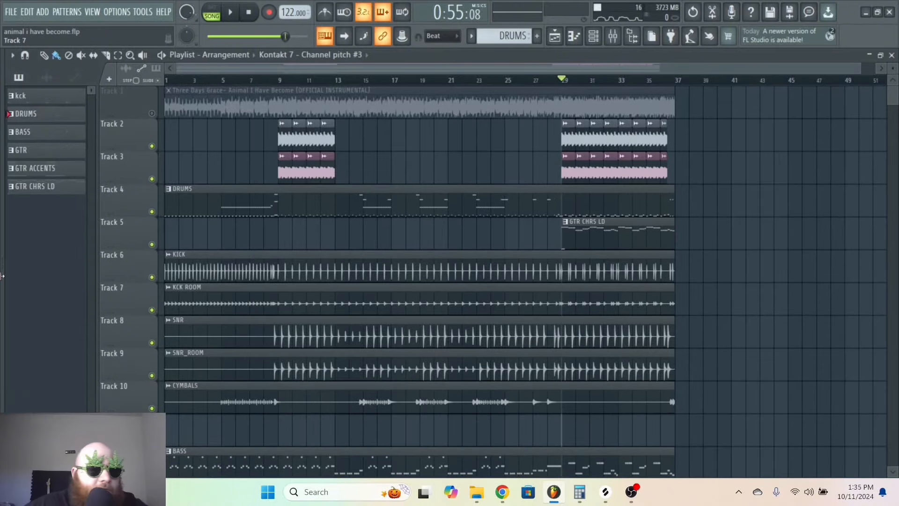
mouse_move(2, 276)
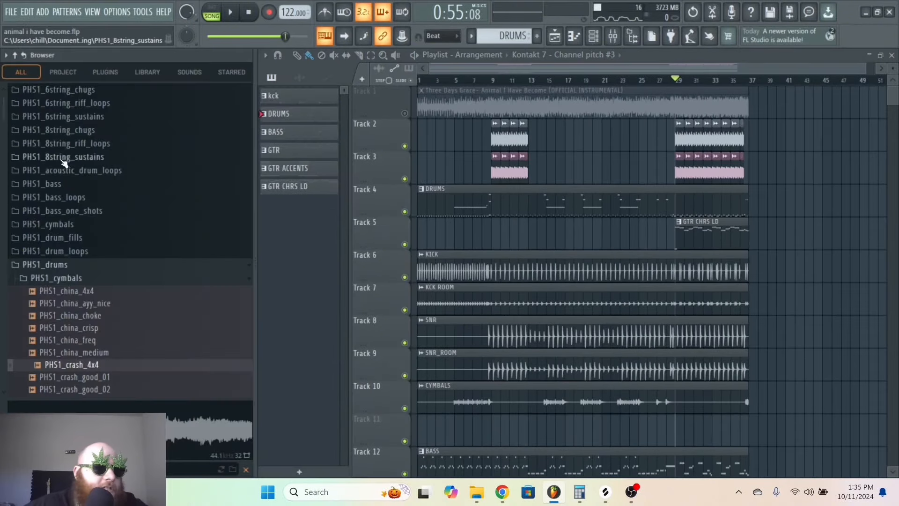
click(63, 72)
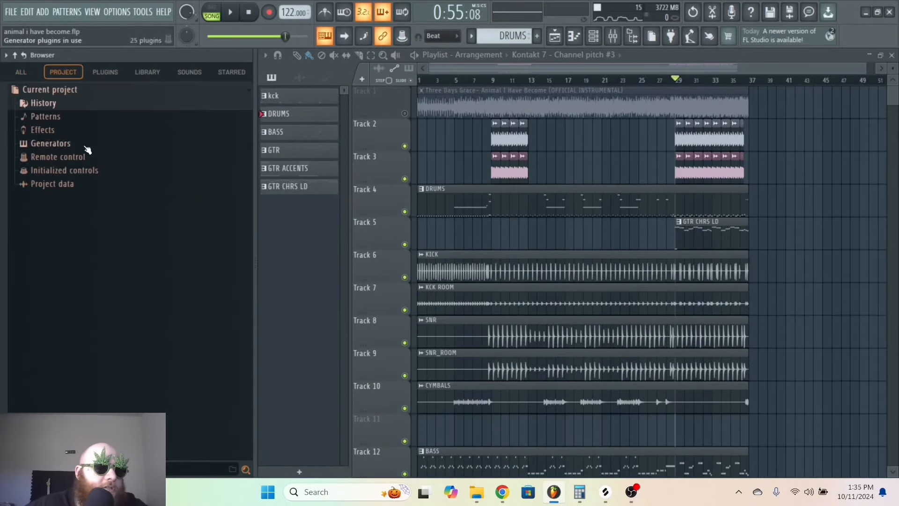
click(83, 171)
click(122, 189)
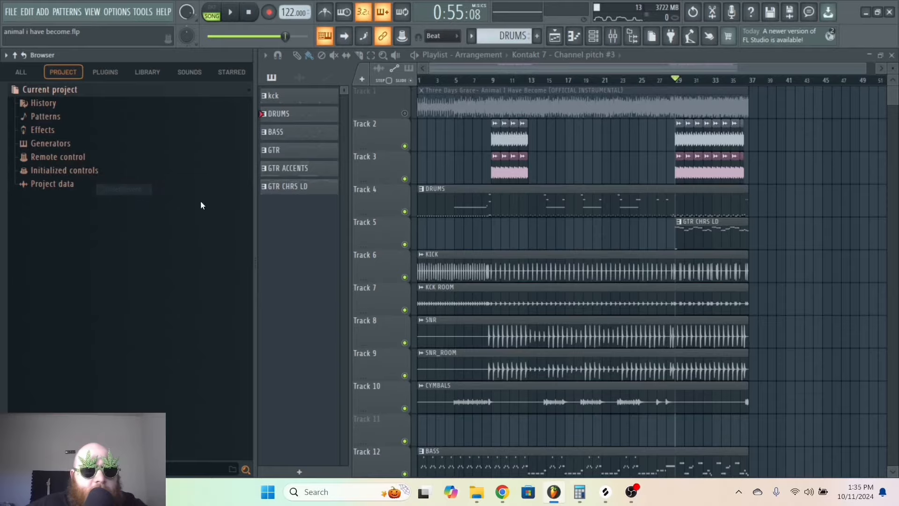
Open the Kontakt 7 channel, play the song, and adjust the channel's pitch control.
click(601, 37)
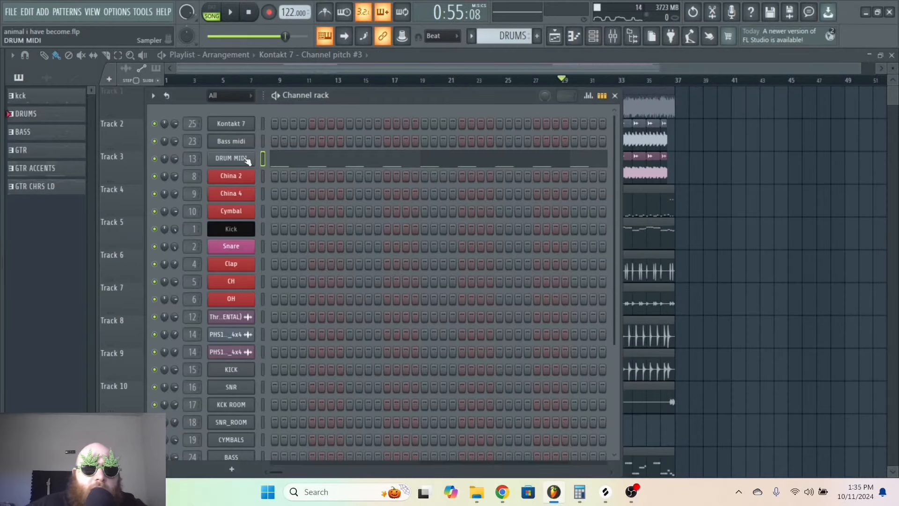
click(231, 123)
key(space)
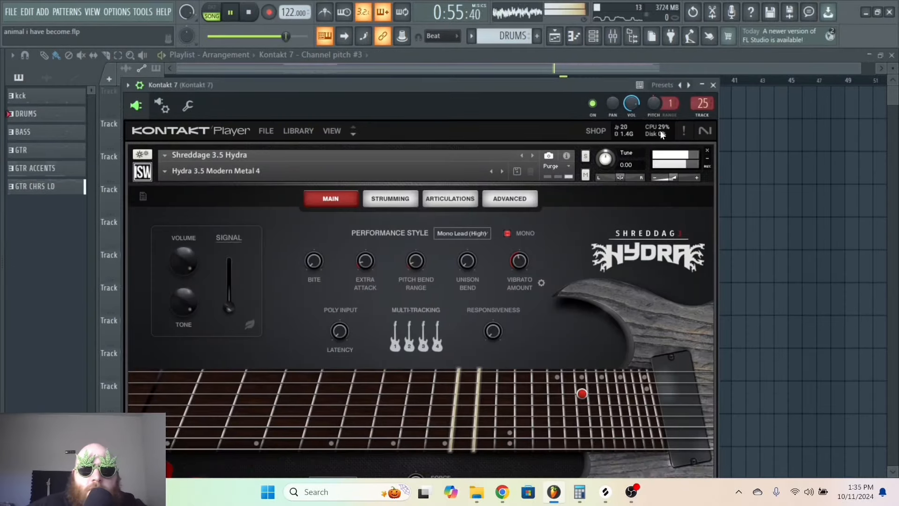
right_click(658, 104)
click(660, 107)
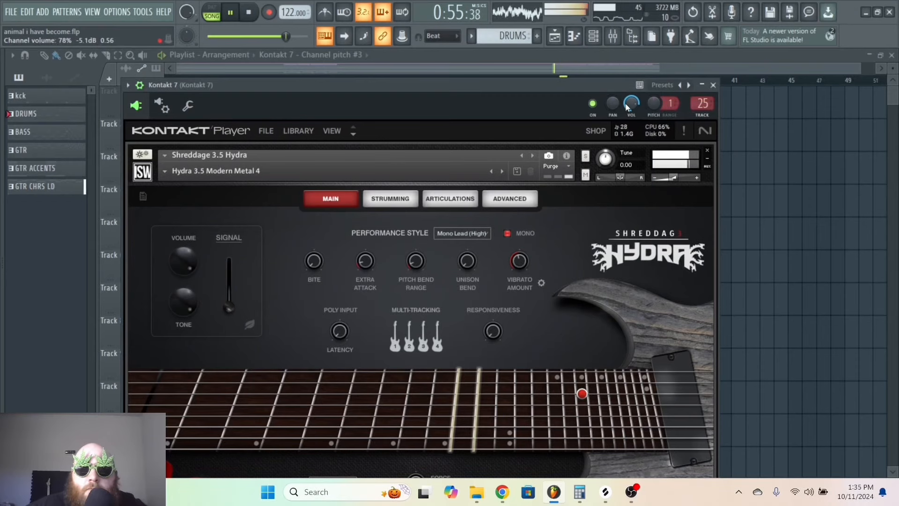
drag(519, 101, 532, 103)
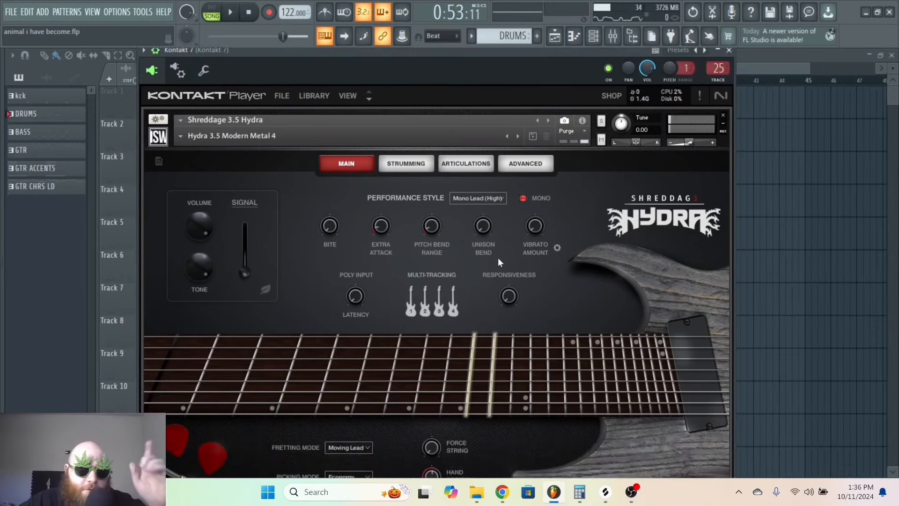
Change Hydra's multi-tracking guitars and render the armed Kontakt 7 mixer track as a 16Bit int WAV over the selected chorus bars.
click(438, 307)
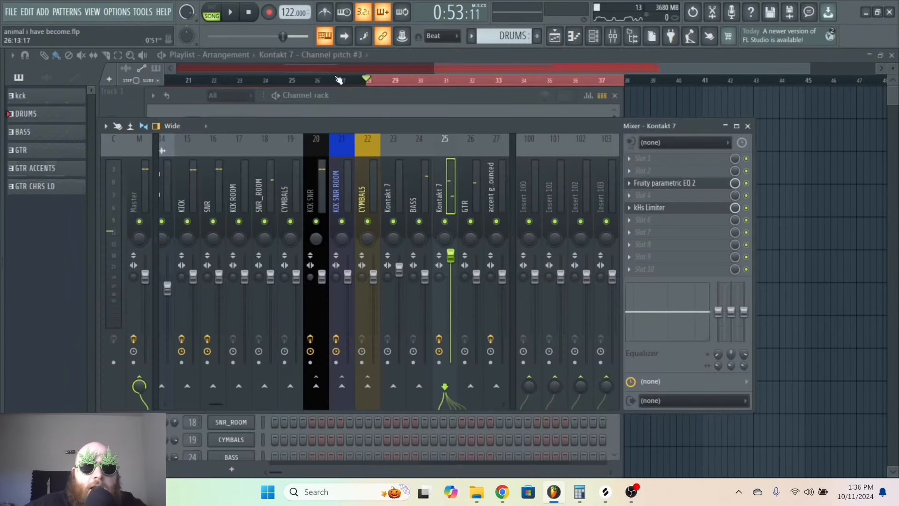
click(447, 367)
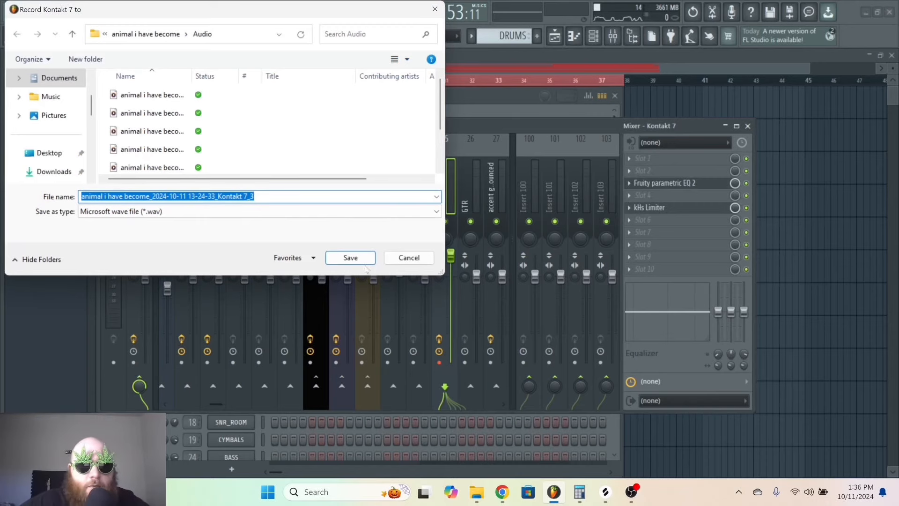
click(351, 257)
key(alt+r)
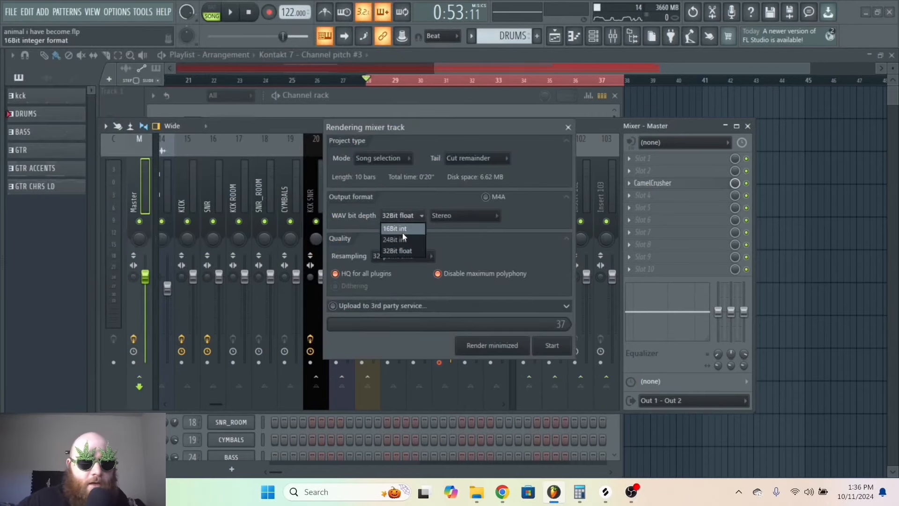
click(403, 231)
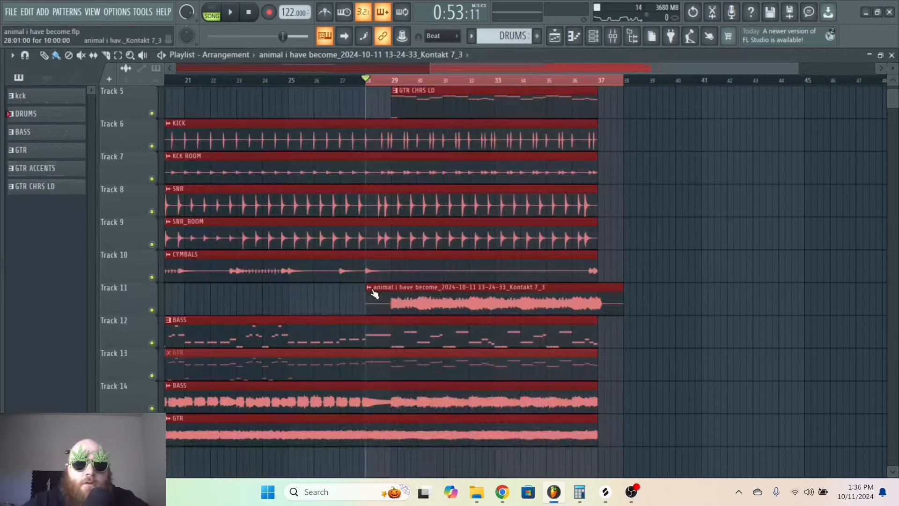
Rename the newly rendered guitar clip on Track 11 as GTR LD 1.
click(369, 287)
click(401, 338)
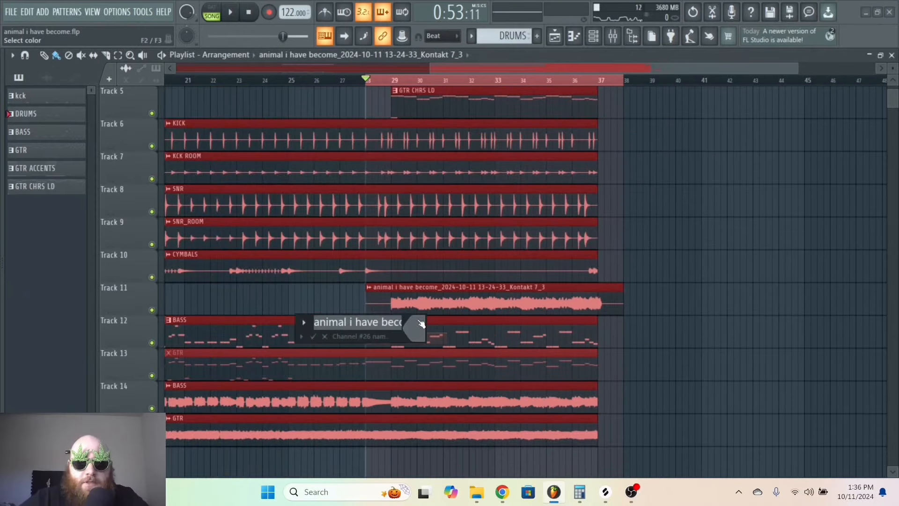
text(GTR LD 1)
key(Return)
Transpose all notes of the GTR CHRS LD pattern up one octave and start playback.
scroll(421, 318, up, 4)
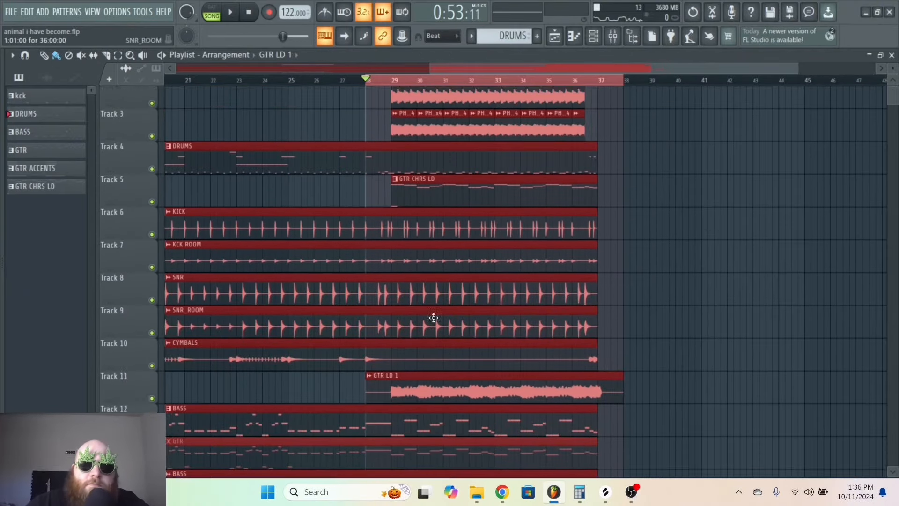
double_click(502, 229)
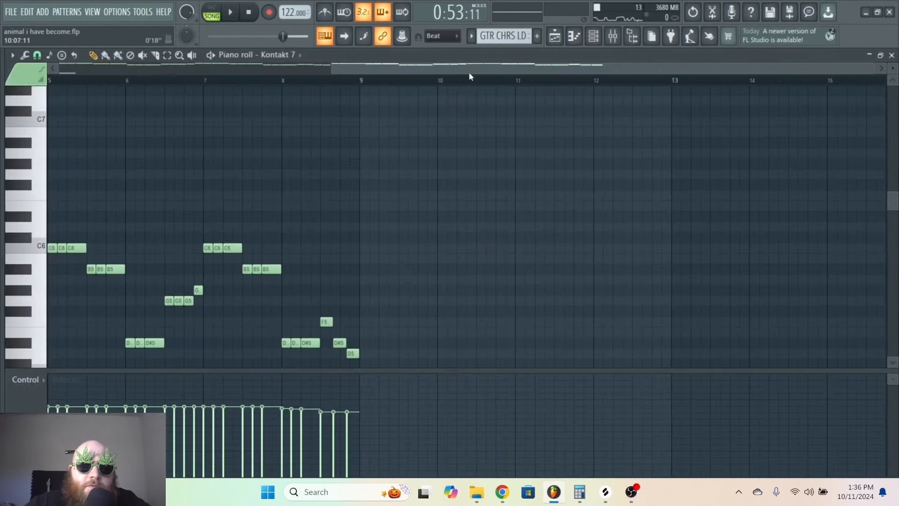
drag(468, 72, 162, 61)
scroll(608, 281, down, 1)
drag(730, 293, 48, 97)
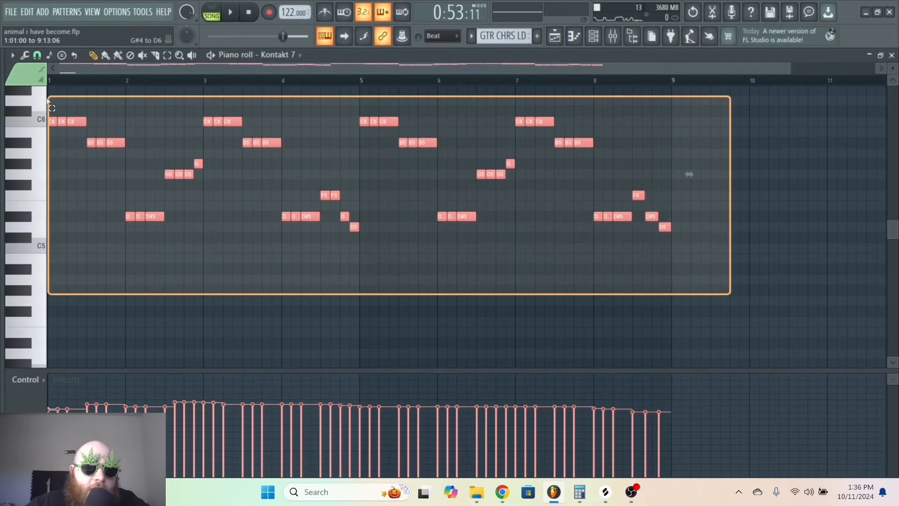
scroll(297, 265, up, 6)
key(ctrl+Up)
key(space)
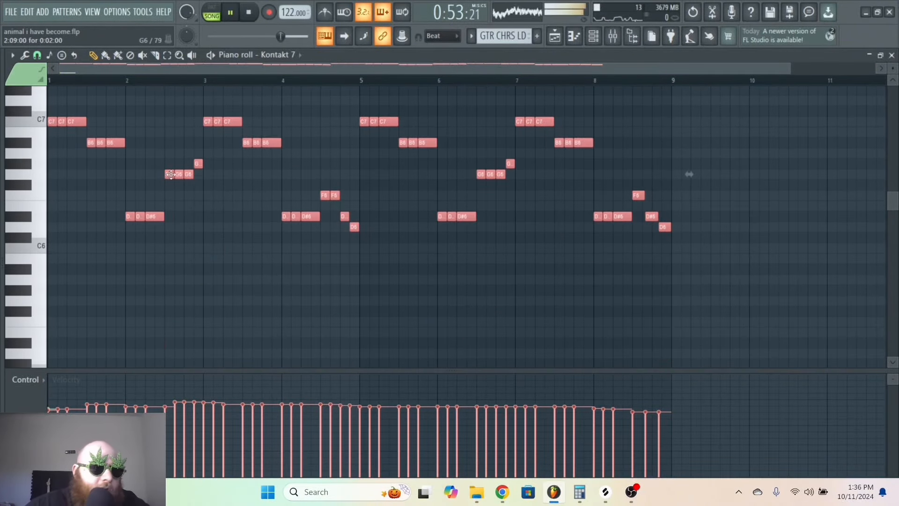
Deselect the lead notes, audition the raised part, and return to the playlist to hear it with the arrangement.
scroll(143, 142, up, 1)
ctrl+click(146, 135)
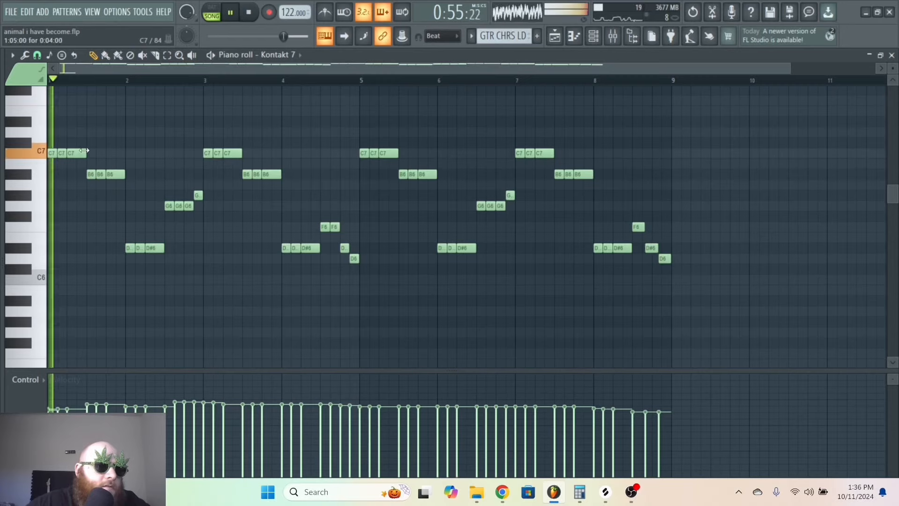
key(space)
click(77, 153)
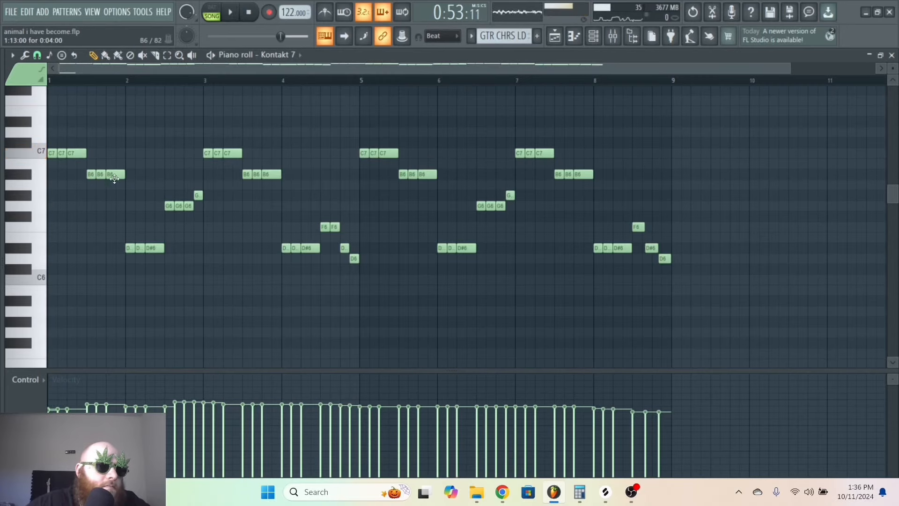
key(F5)
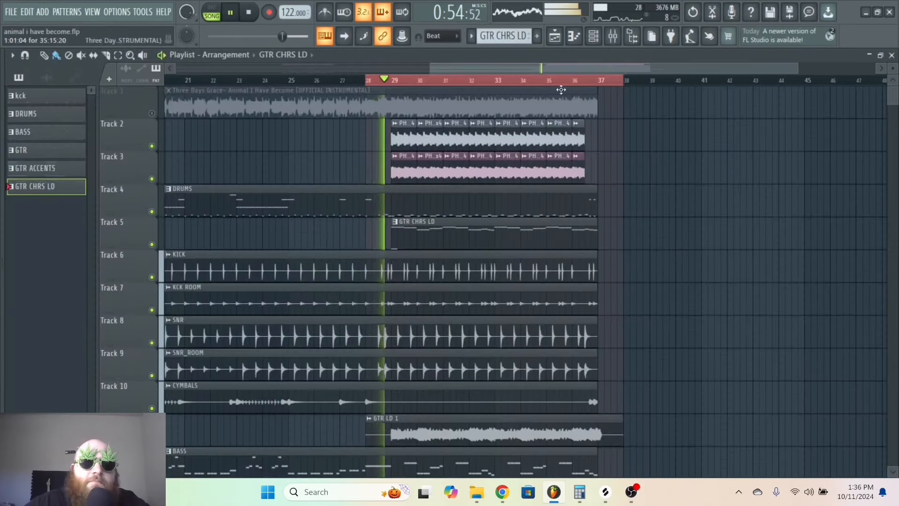
Keep only the third and fourth guitars active in Hydra's multi-tracking and play the chorus.
double_click(417, 438)
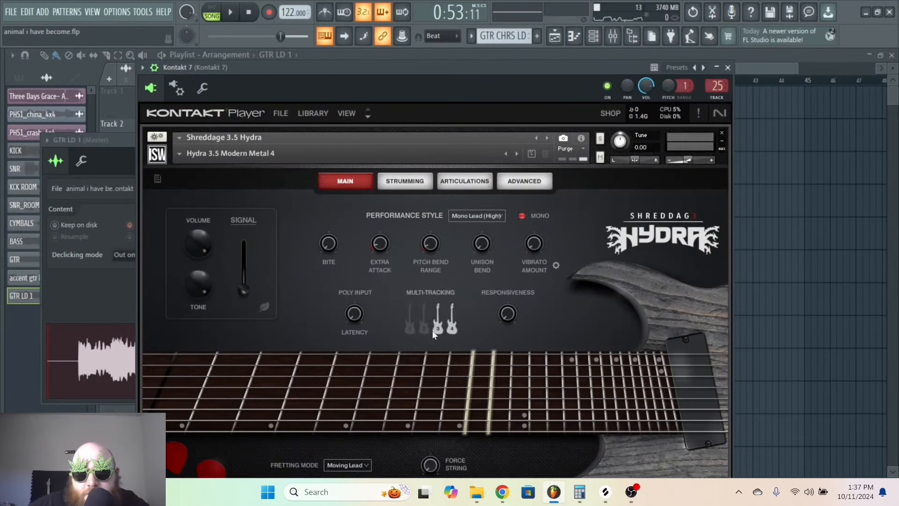
drag(527, 74, 547, 195)
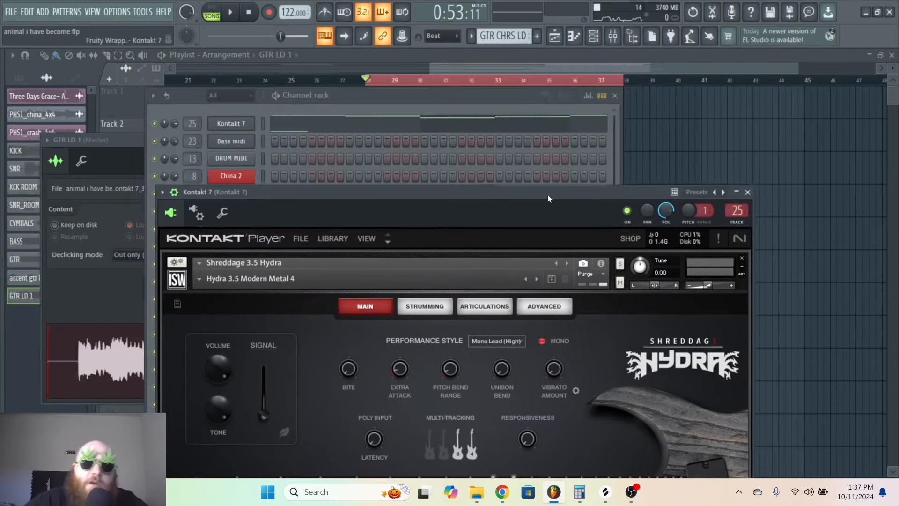
click(477, 82)
key(space)
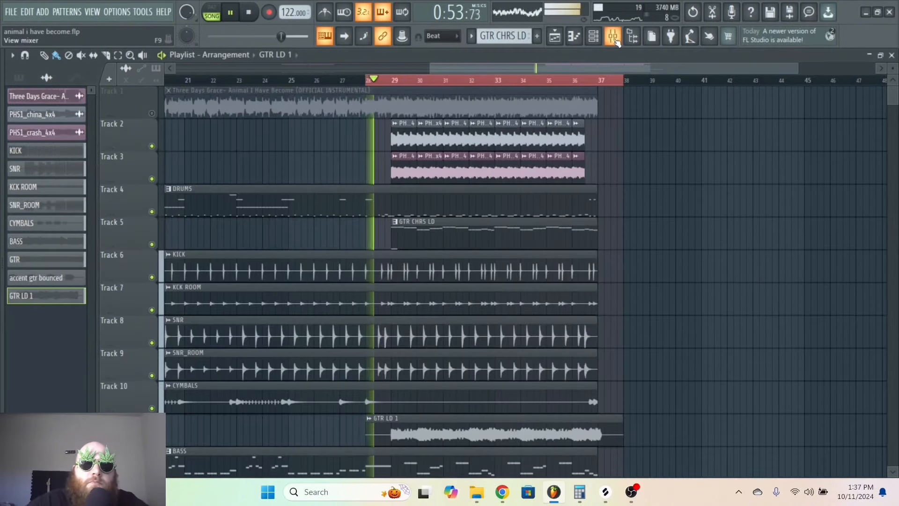
Lower the Kontakt 7 mixer track's level slightly and render it as a second 16Bit int WAV.
click(613, 37)
drag(450, 259, 451, 270)
click(440, 362)
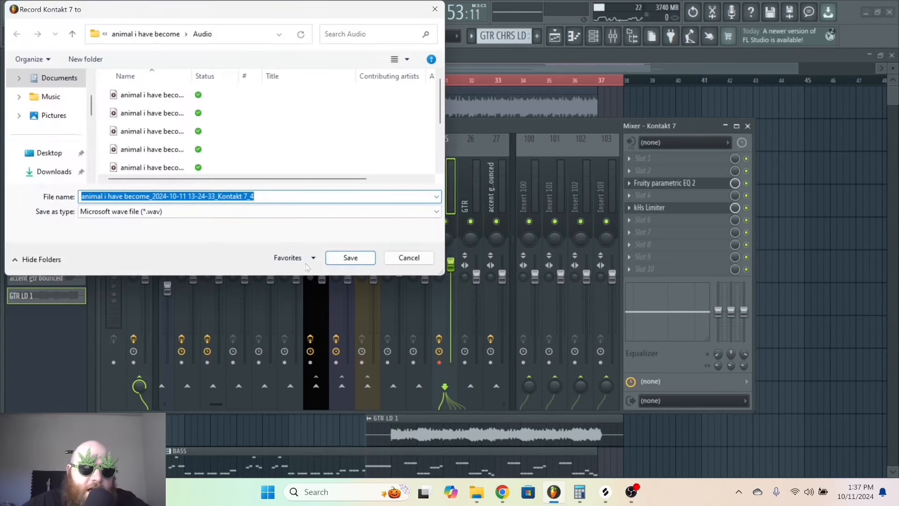
click(350, 257)
click(403, 215)
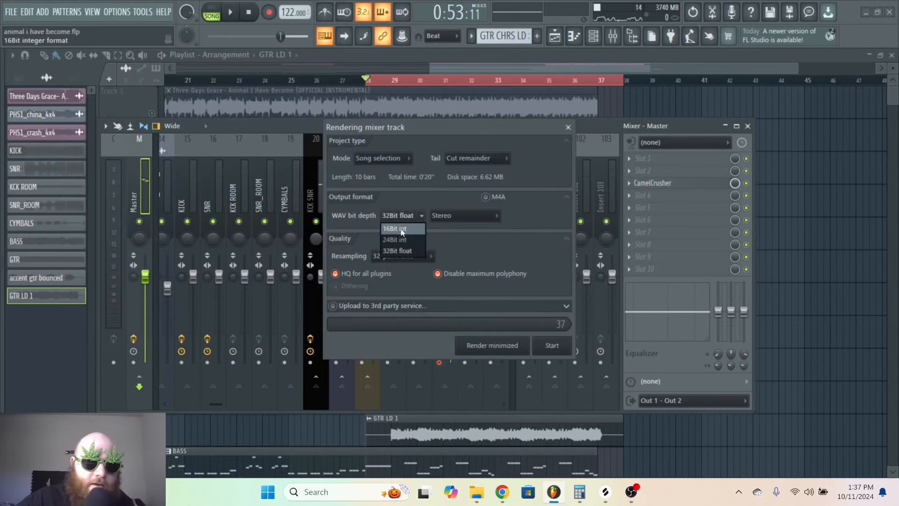
click(403, 229)
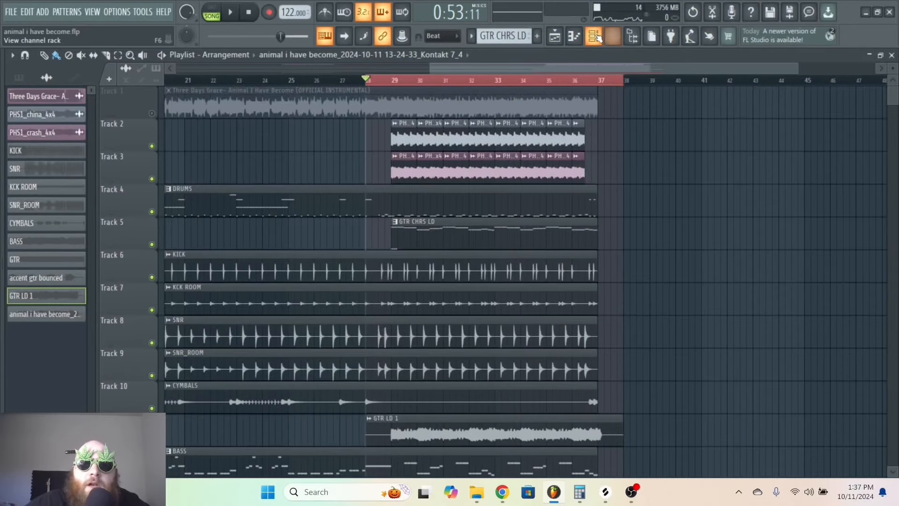
Replace the Kontakt 7 instrument in the channel rack with a plain Sampler.
key(F6)
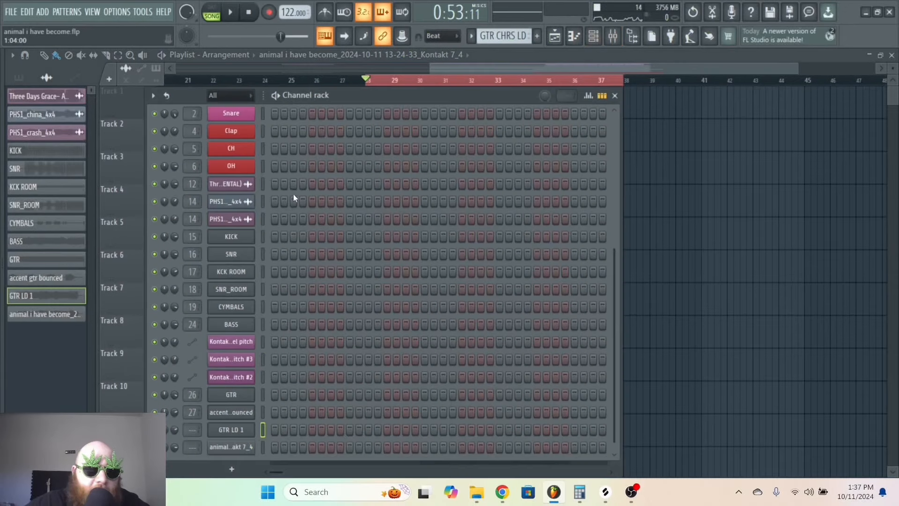
scroll(294, 191, up, 3)
right_click(237, 122)
mouse_move(313, 215)
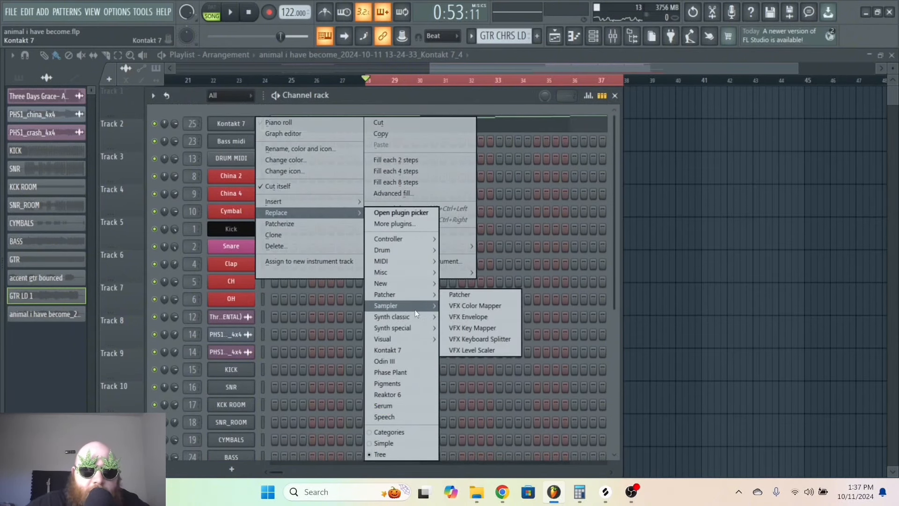
mouse_move(402, 305)
click(468, 326)
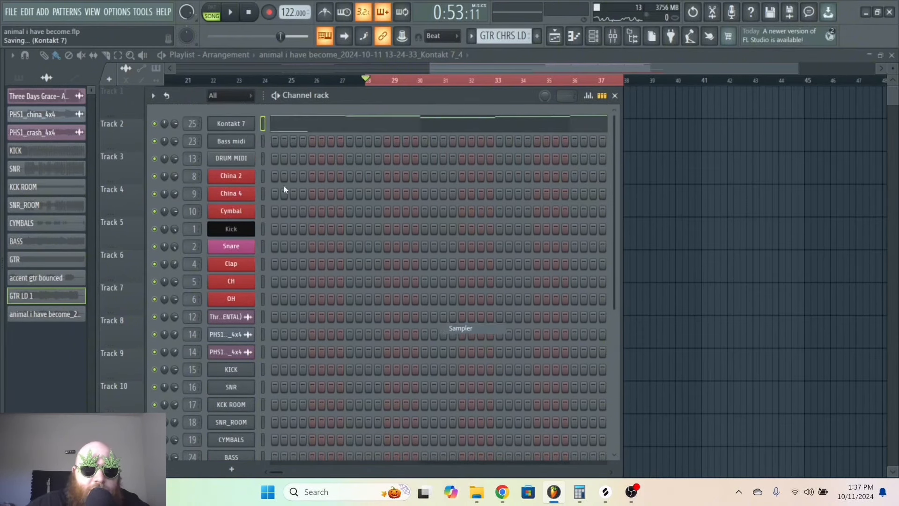
Rename the Sampler channel as GTR MIDI and go back to the rendered lead clip in the playlist.
right_click(244, 125)
click(286, 149)
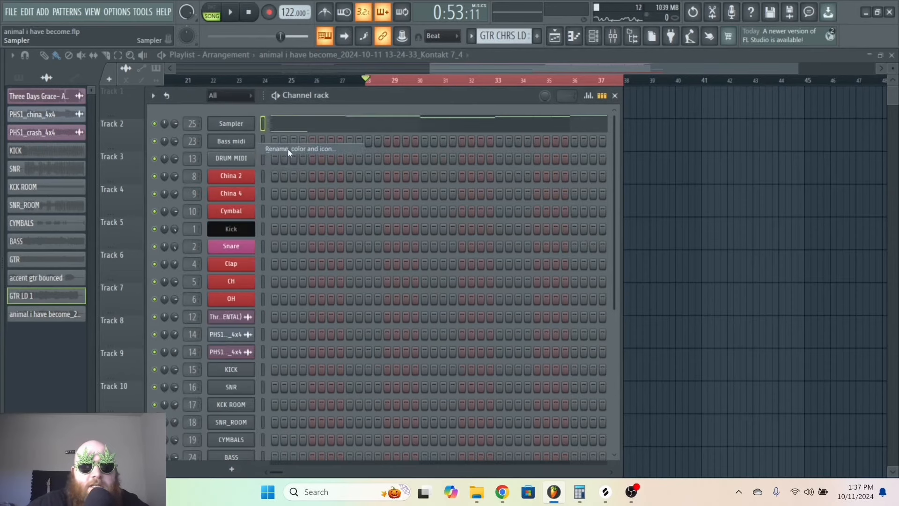
text(GTR MIDI)
key(Return)
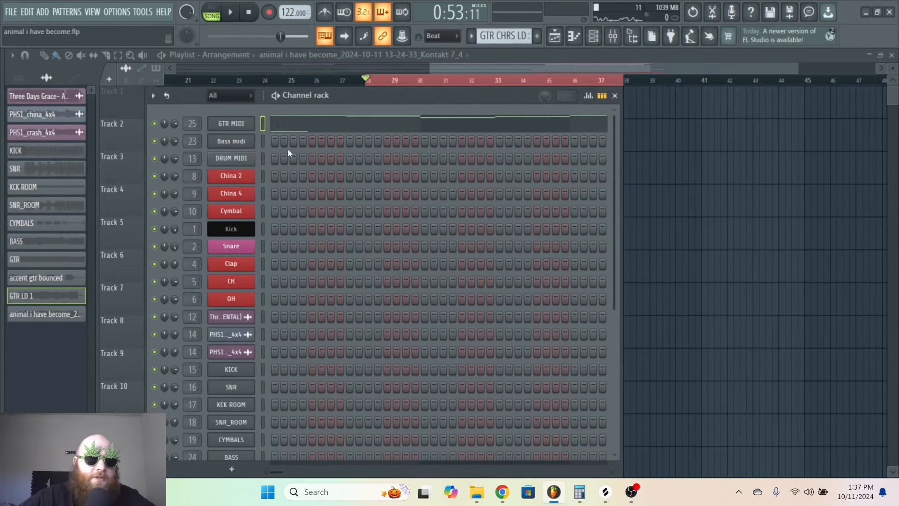
key(F6)
scroll(582, 326, down, 5)
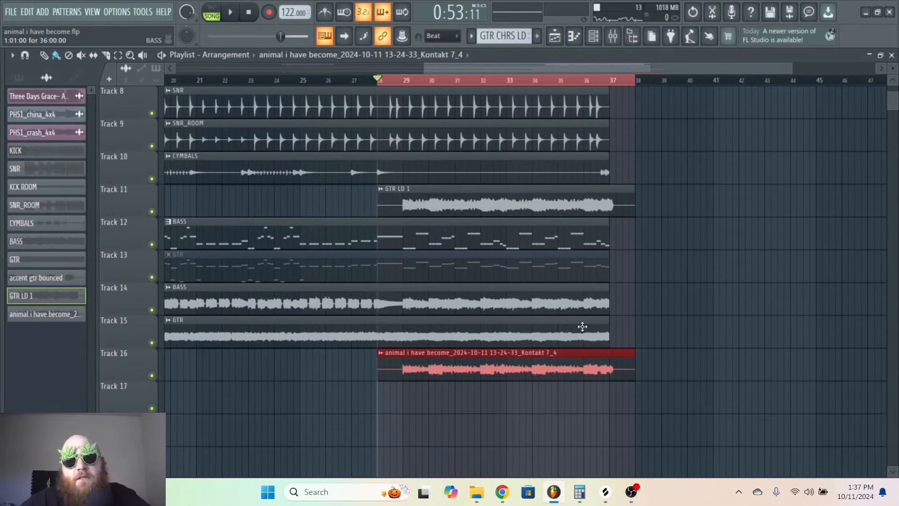
Move the new Kontakt 7 render to Track 19 and the GTR LD 1 clip to Track 18.
drag(543, 373, 542, 466)
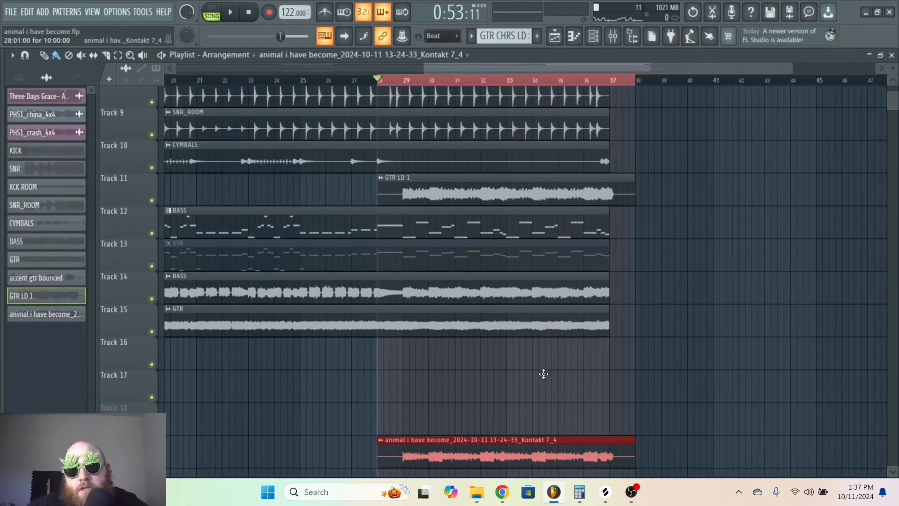
click(517, 184)
key(shift+Down)
key(shift+Down)
key(shift+Down)
key(shift+Down)
key(shift+Down)
key(shift+Down)
key(shift+Down)
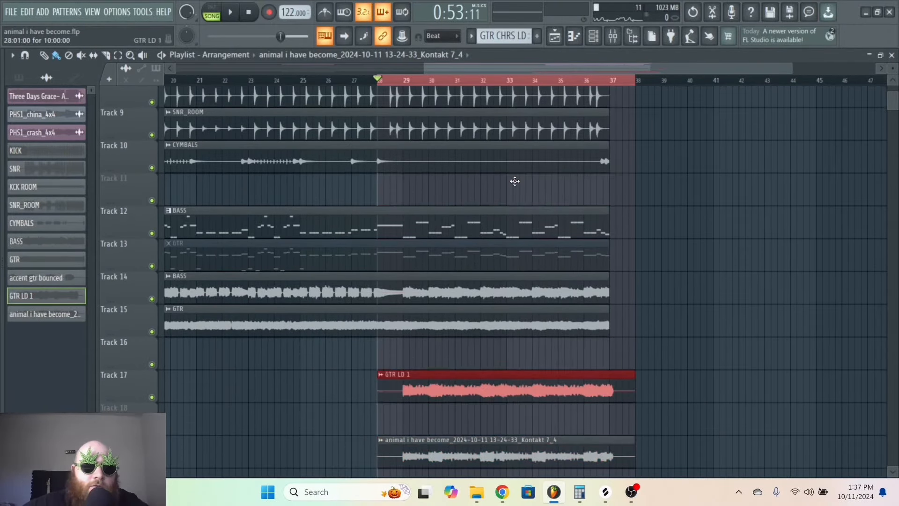
Rename the rendered Kontakt 7 audio clip on Track 19 as GTR LD 2.
scroll(465, 311, down, 3)
click(383, 311)
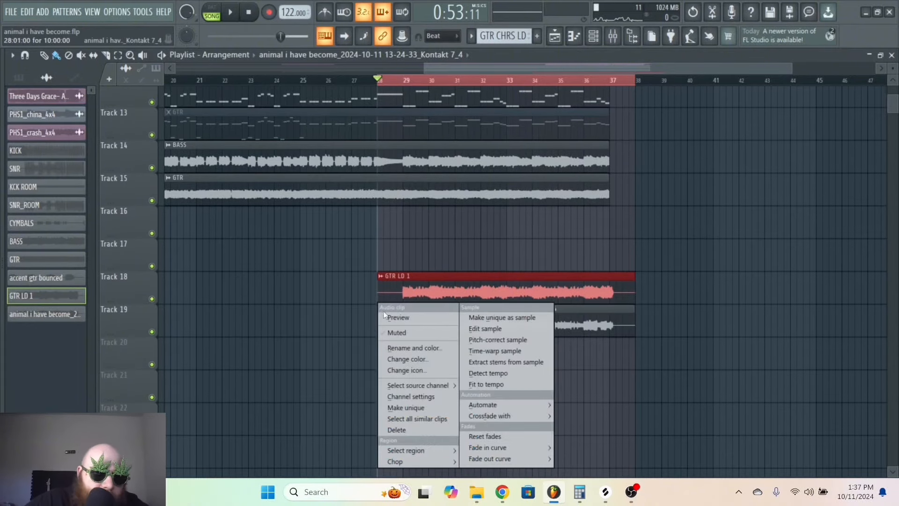
click(423, 350)
text(GTR LD )
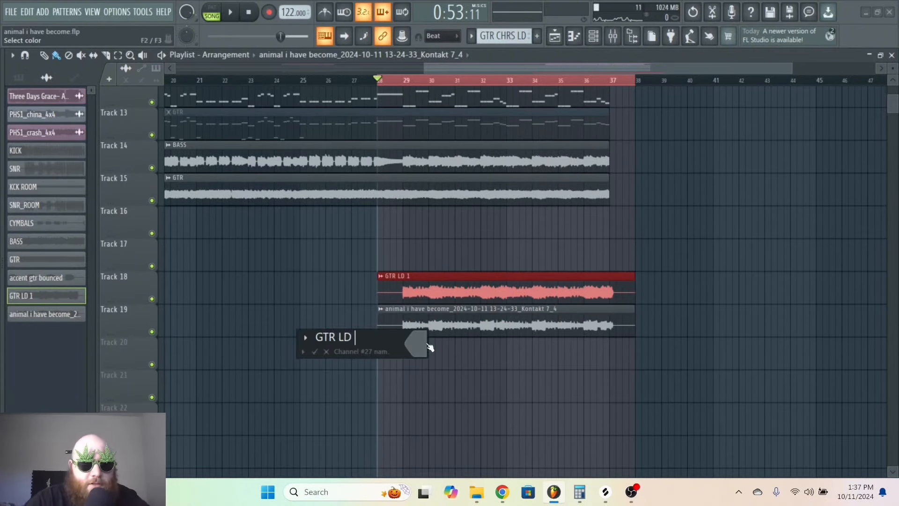
text(2)
key(Return)
Pan the GTR LD 1 channel 62% left and pan the GTR LD 2 channel to the right.
double_click(406, 294)
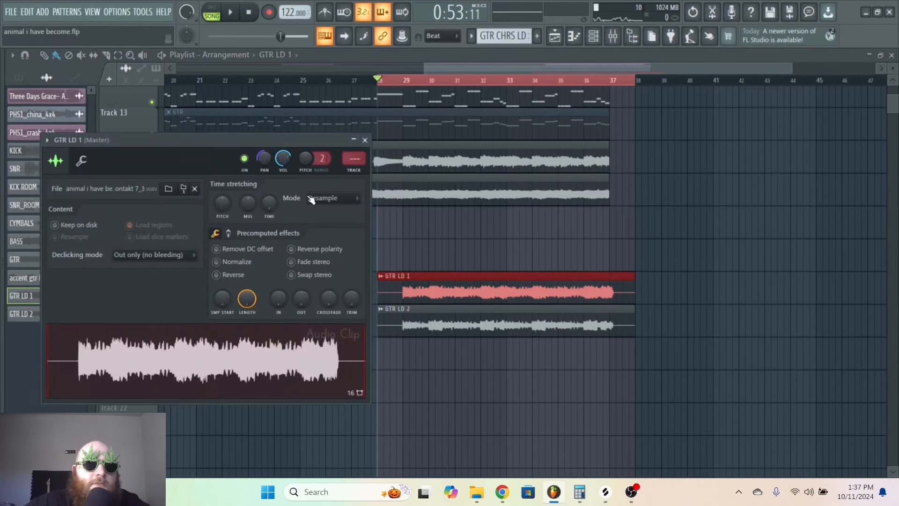
drag(264, 158, 264, 154)
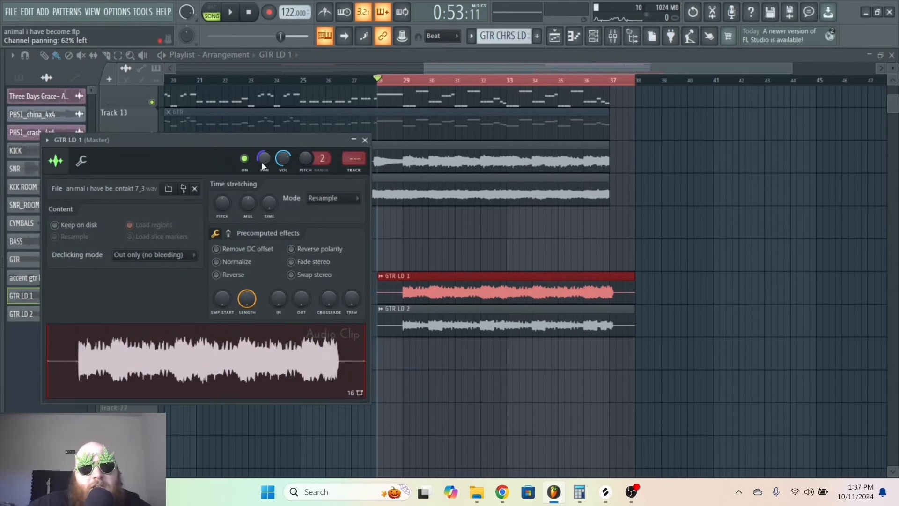
double_click(435, 326)
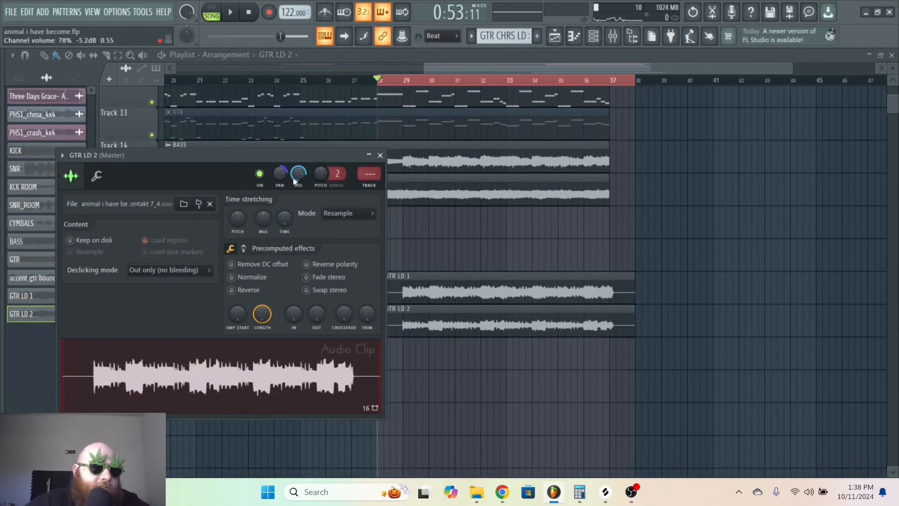
Assign the GTR LD 1 and GTR LD 2 channels to free mixer tracks 28 and 29.
double_click(418, 274)
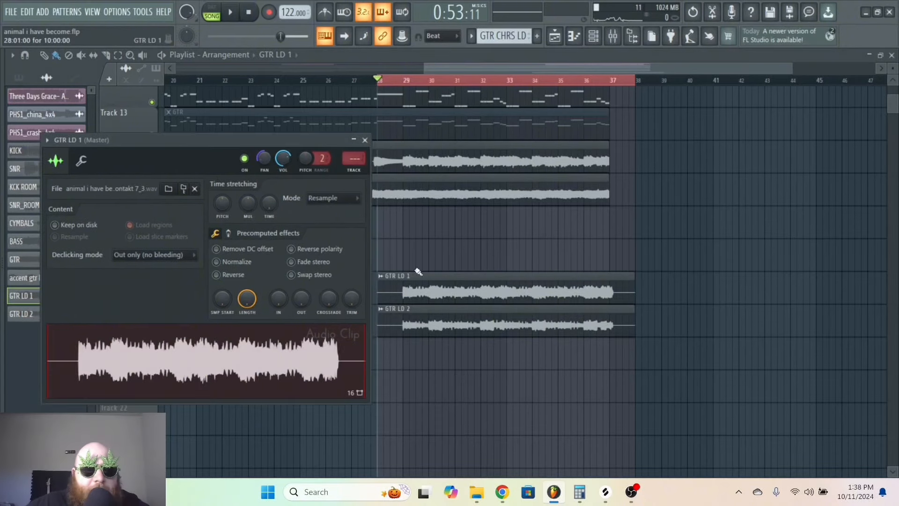
right_click(289, 162)
click(307, 167)
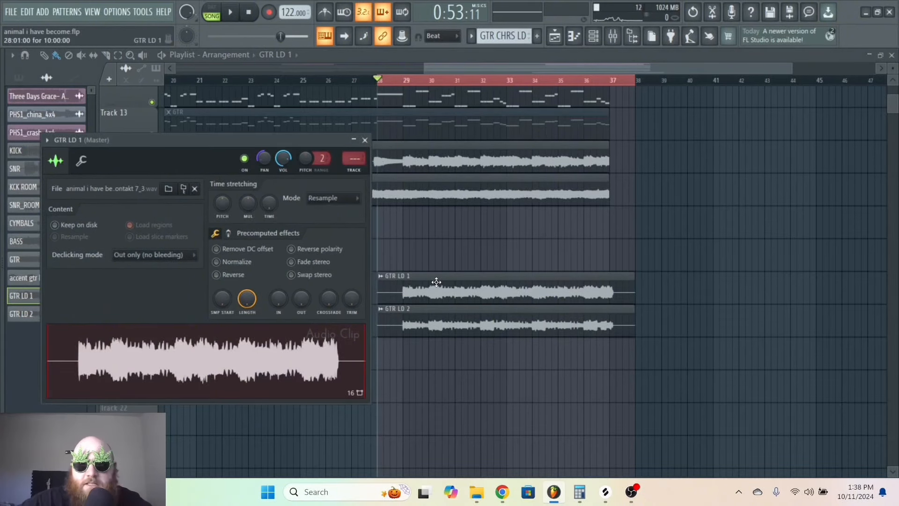
key(ctrl+l)
key(Escape)
key(Escape)
double_click(493, 307)
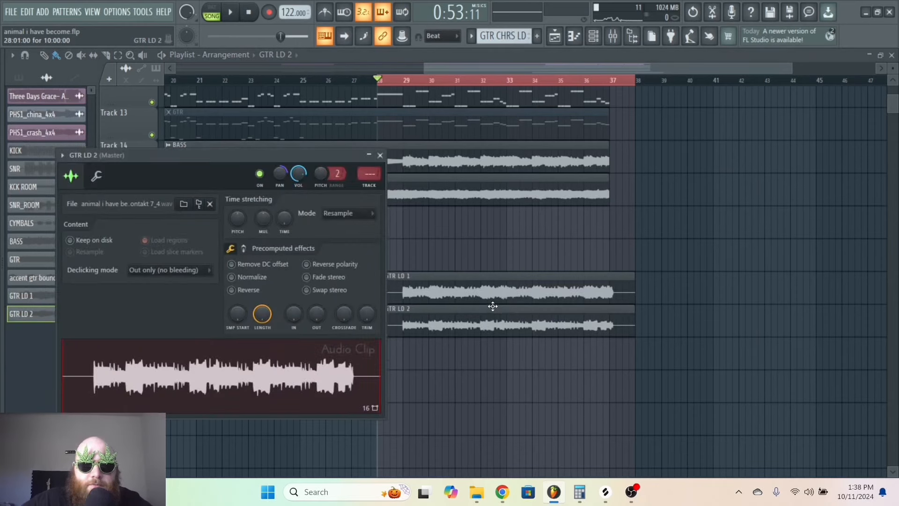
key(F9)
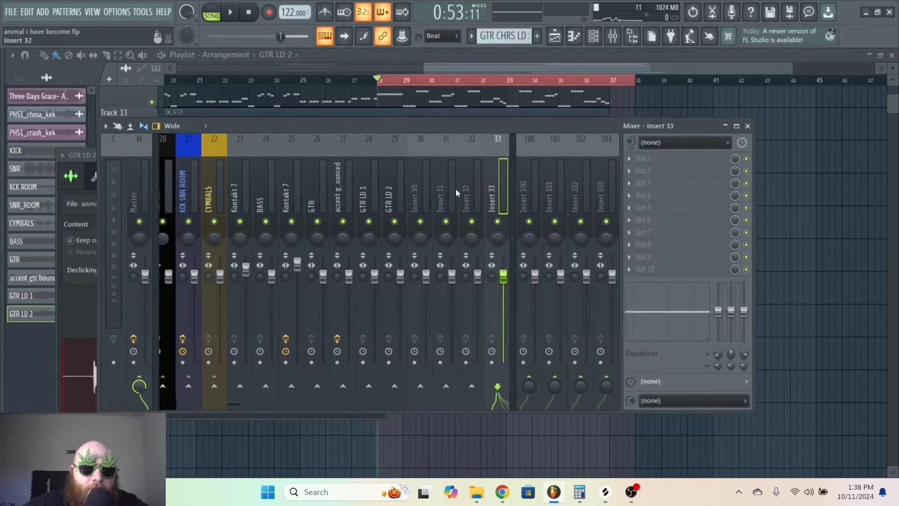
Route the GTR LD 1 and GTR LD 2 mixer tracks only to Insert 30.
click(367, 186)
ctrl+click(393, 187)
right_click(419, 386)
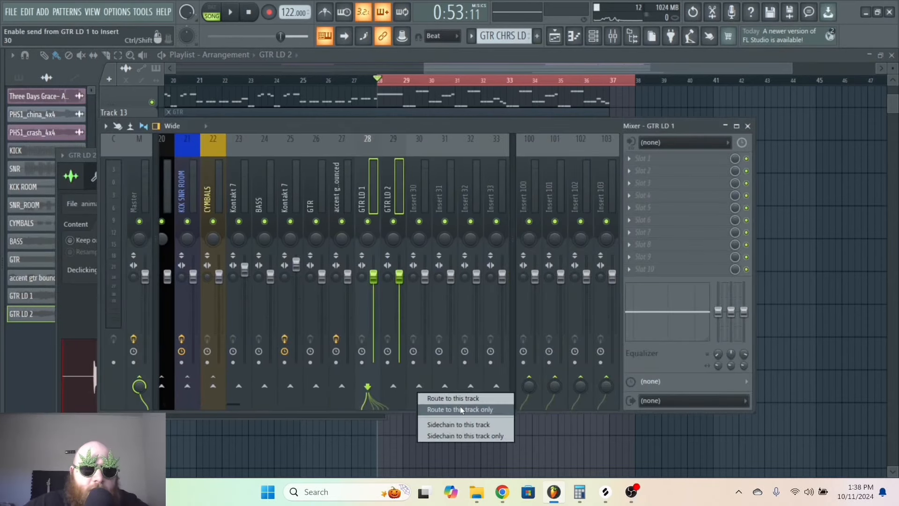
click(459, 409)
Rename mixer Insert 30 as GTR LD BUSS and colour it black.
click(424, 187)
right_click(428, 187)
click(468, 141)
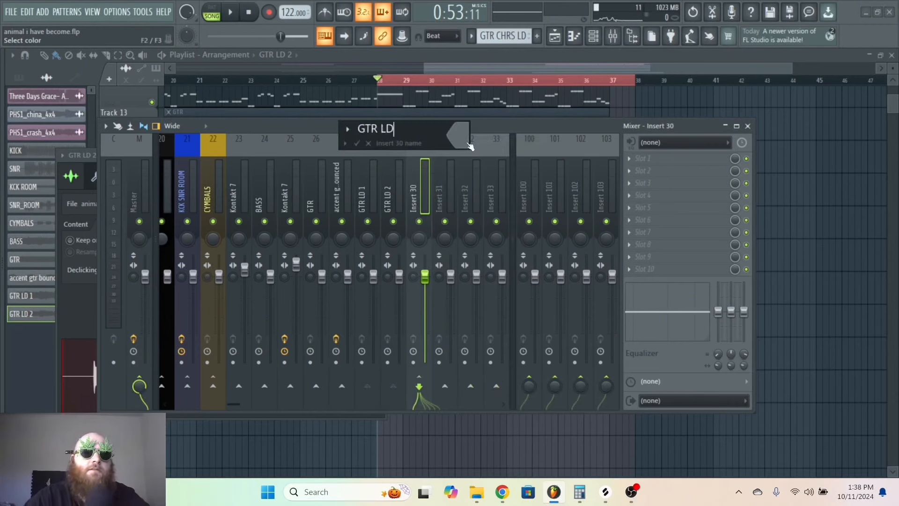
click(460, 140)
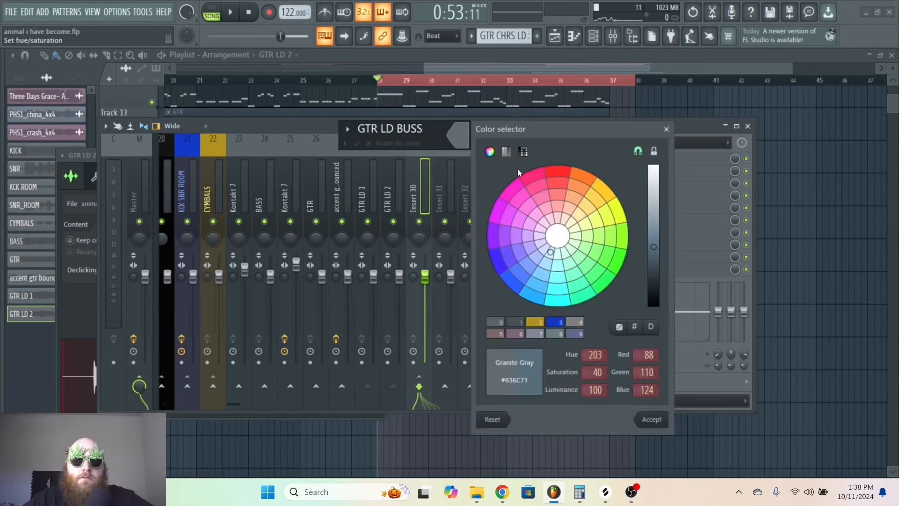
drag(654, 247, 659, 344)
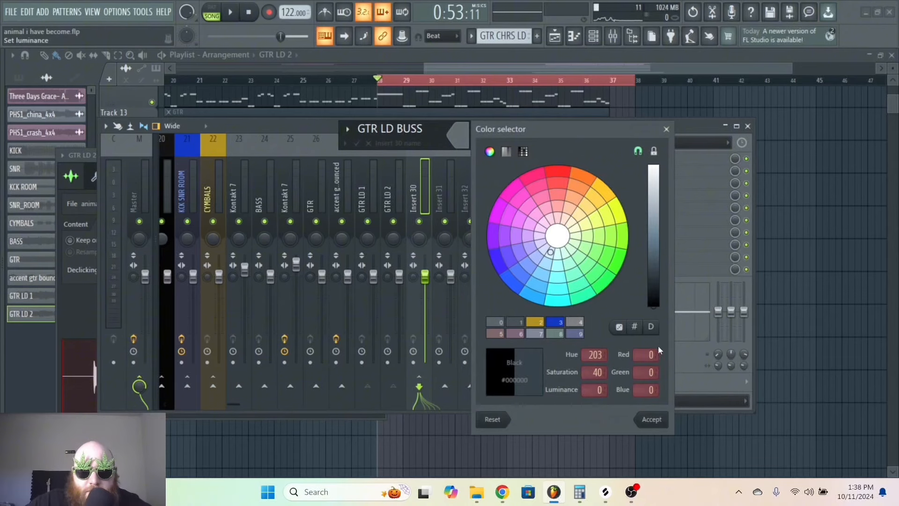
click(650, 419)
key(Return)
Play the chorus and lower the GTR LD 1 and GTR LD 2 mixer levels together slightly.
key(space)
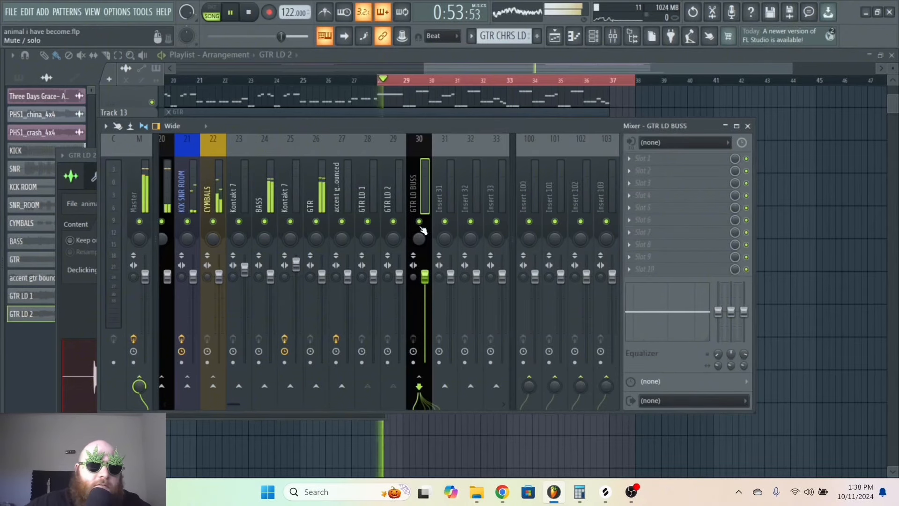
drag(381, 195, 389, 195)
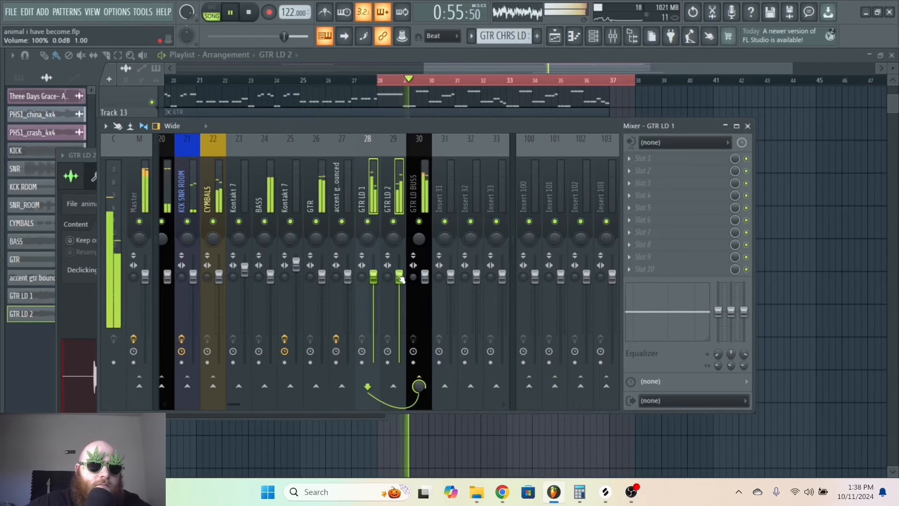
drag(398, 277, 399, 294)
Load kHs Limiter into slot 4 of the GTR LD BUSS track and raise its input gain.
click(419, 187)
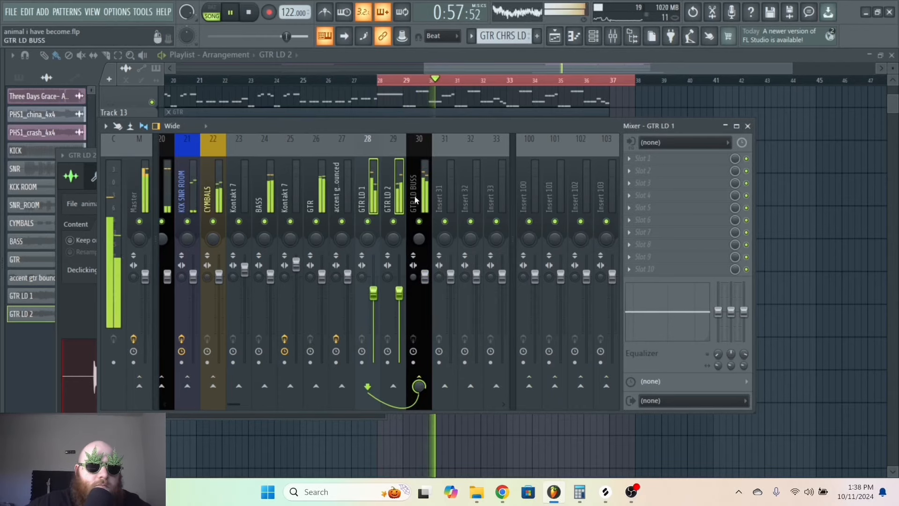
click(643, 195)
click(500, 153)
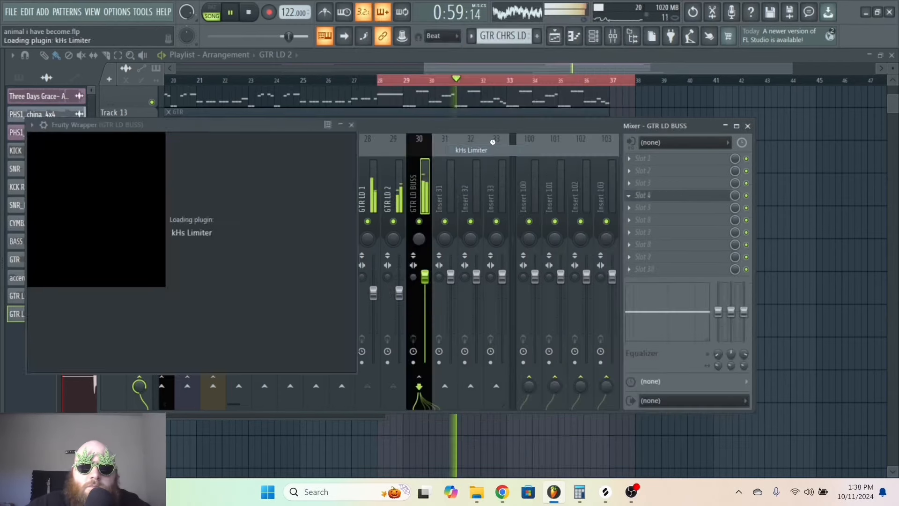
drag(114, 134, 225, 146)
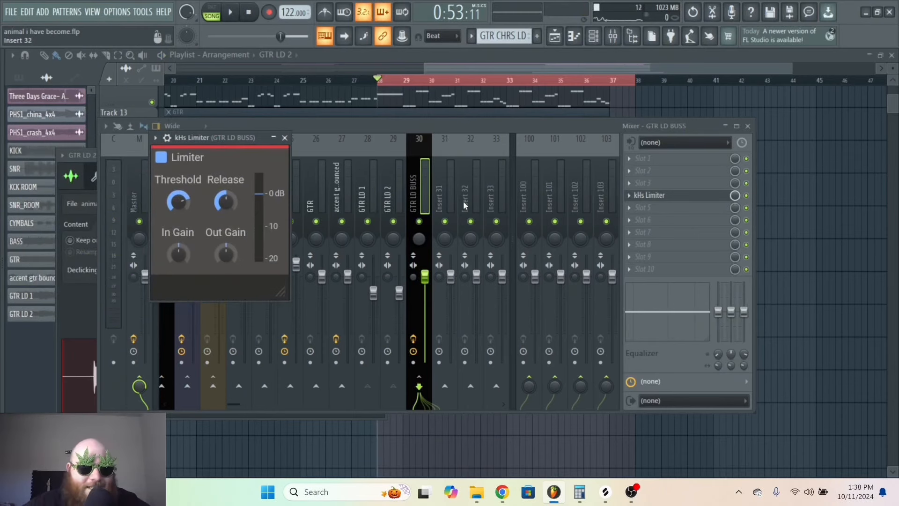
drag(240, 137, 245, 139)
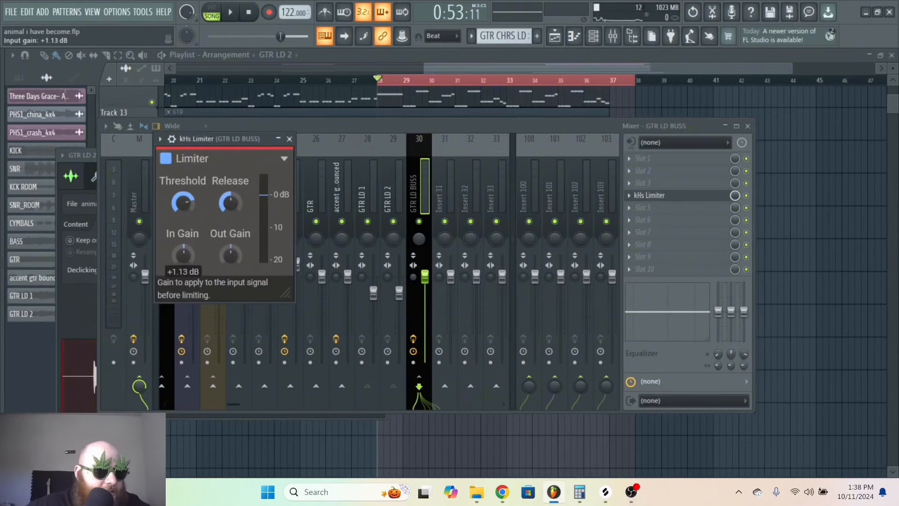
Add Fruity parametric EQ 2 in slot 3 of GTR LD BUSS and make band 1 a high pass filter.
click(648, 186)
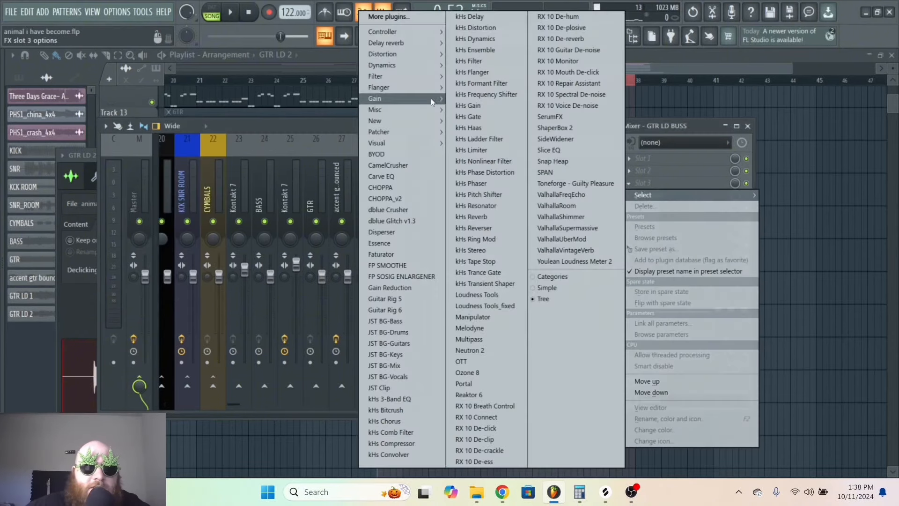
mouse_move(418, 80)
click(305, 132)
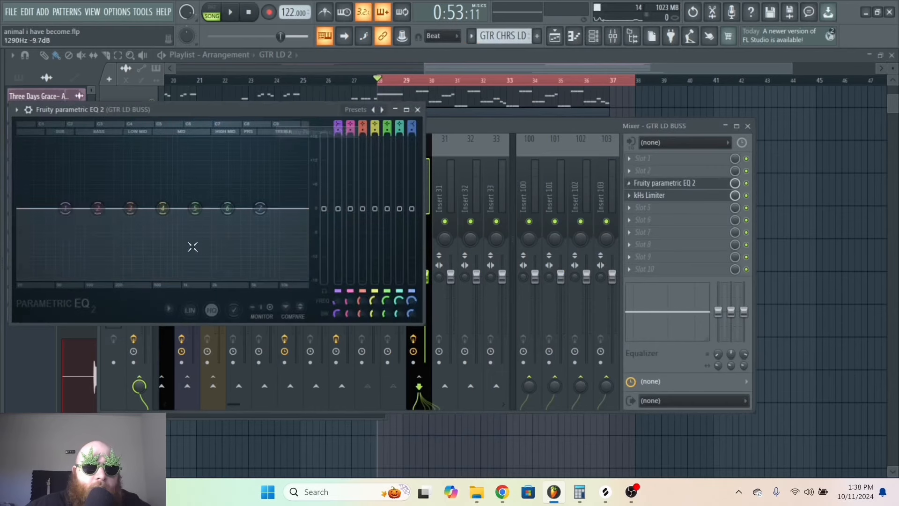
right_click(64, 208)
mouse_move(82, 240)
click(126, 264)
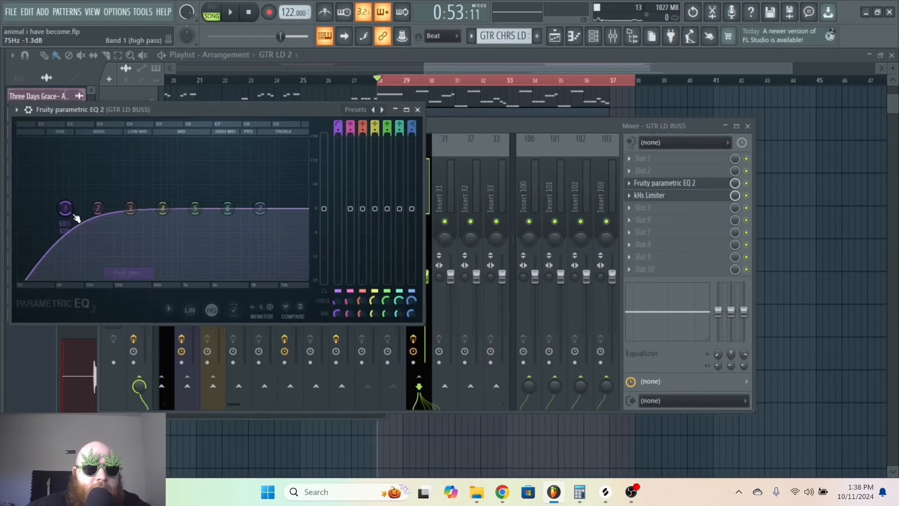
Set the kHs Limiter's output gain to about -7.7 dB while the chorus plays.
click(649, 196)
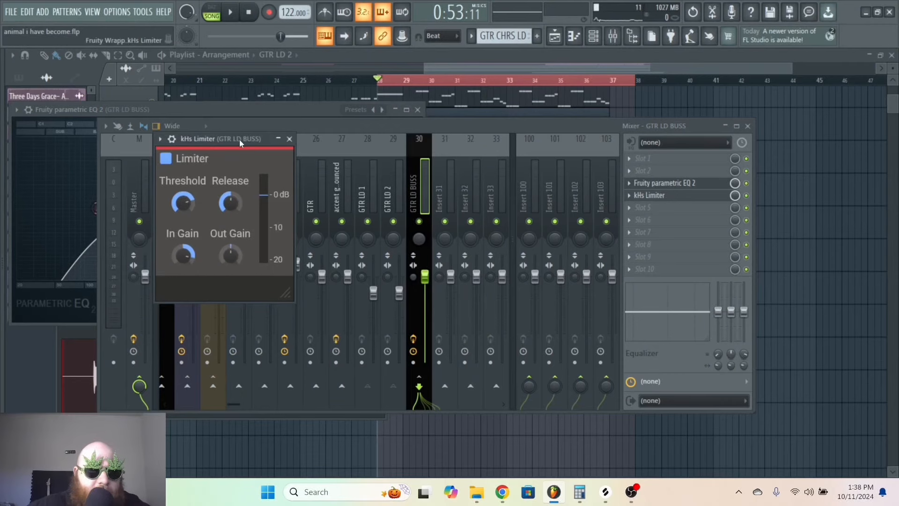
drag(240, 143, 277, 137)
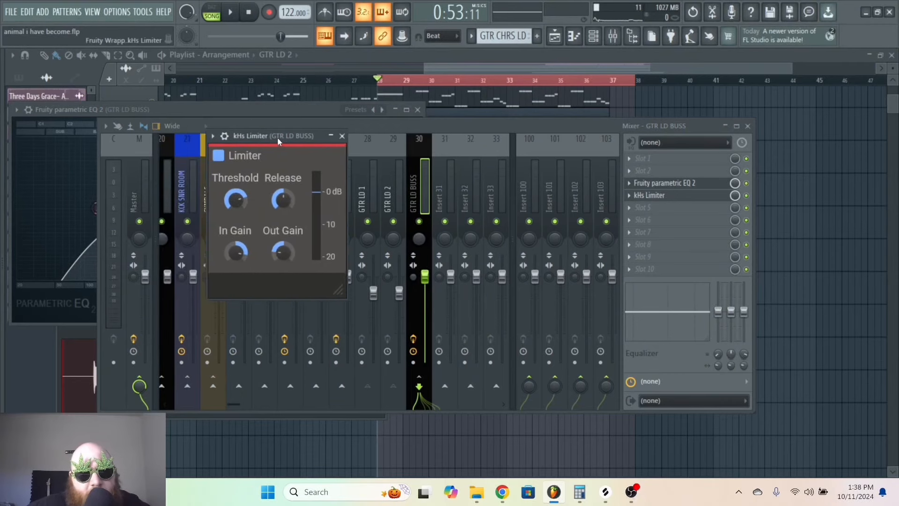
key(space)
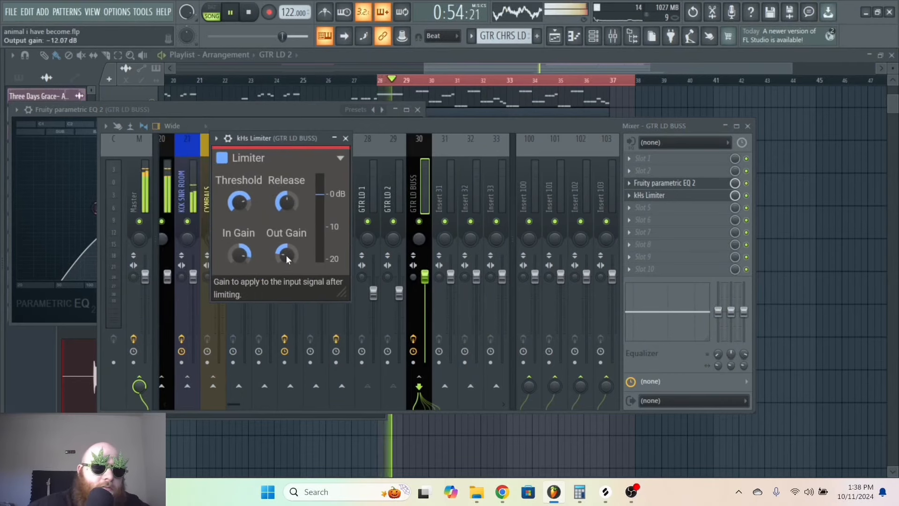
scroll(286, 255, up, 2)
scroll(286, 255, up, 6)
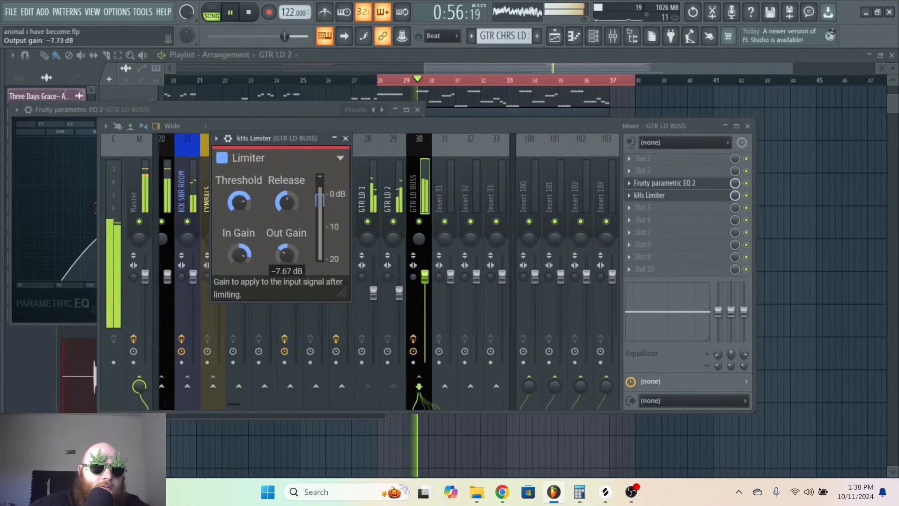
Make band 7 of the lead buss EQ a low pass filter with a steeper slope, cutting off around 10 kHz.
click(687, 184)
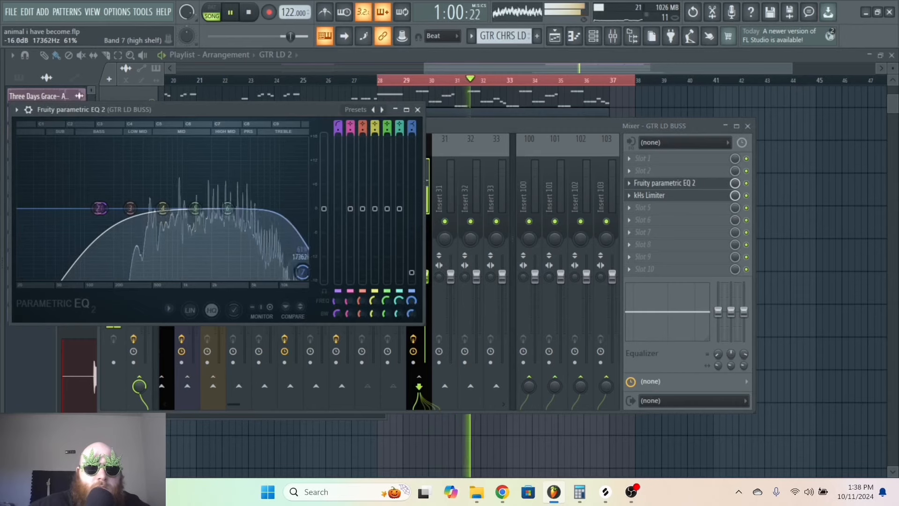
drag(303, 272, 285, 274)
right_click(284, 277)
mouse_move(303, 311)
click(339, 319)
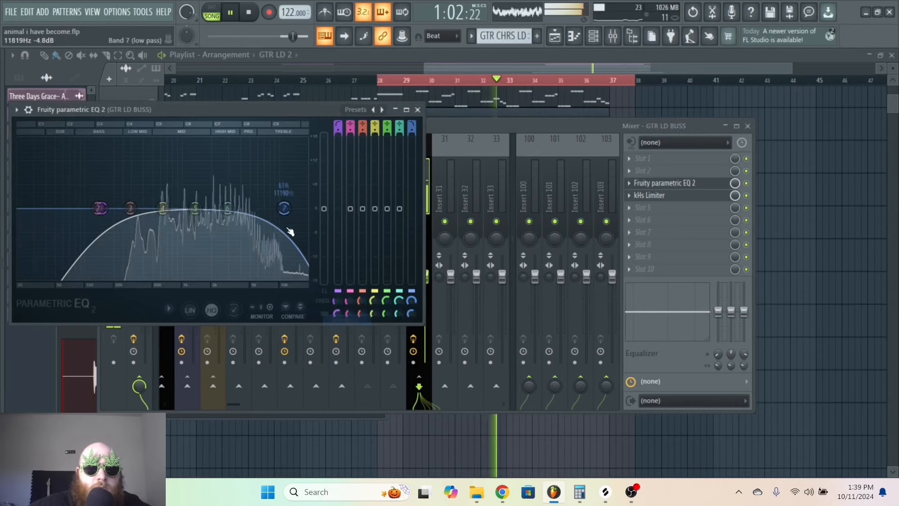
right_click(283, 209)
click(330, 251)
drag(284, 209, 280, 209)
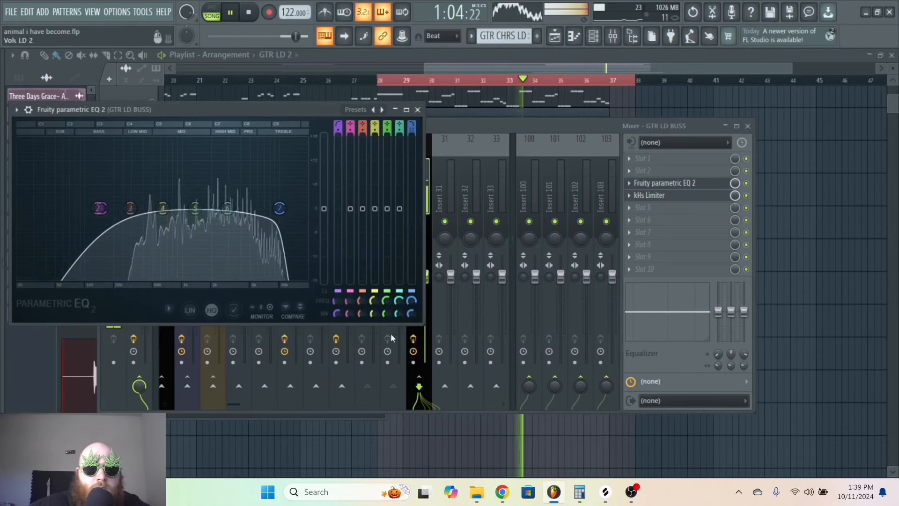
Sweep a narrow band 4 boost to 1013 Hz with 3% bandwidth, and lower its gain to about -1.3 dB.
drag(163, 207, 183, 139)
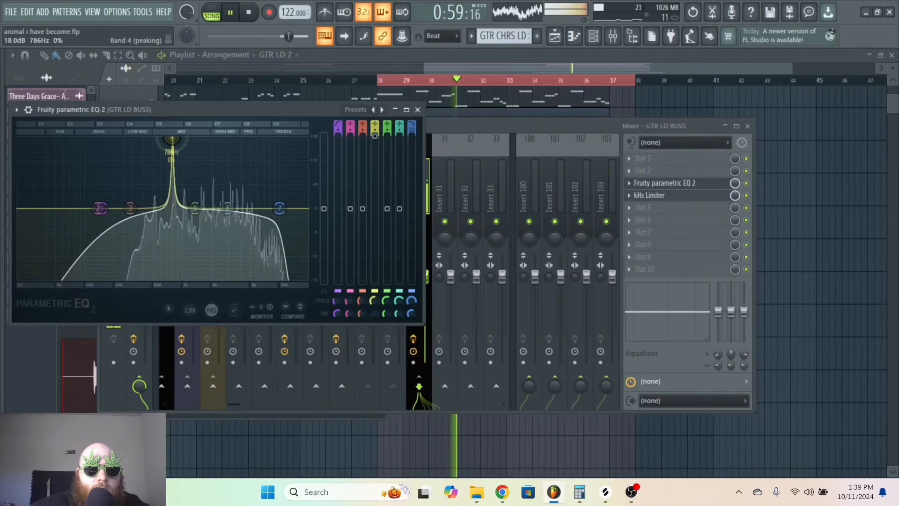
drag(177, 139, 183, 139)
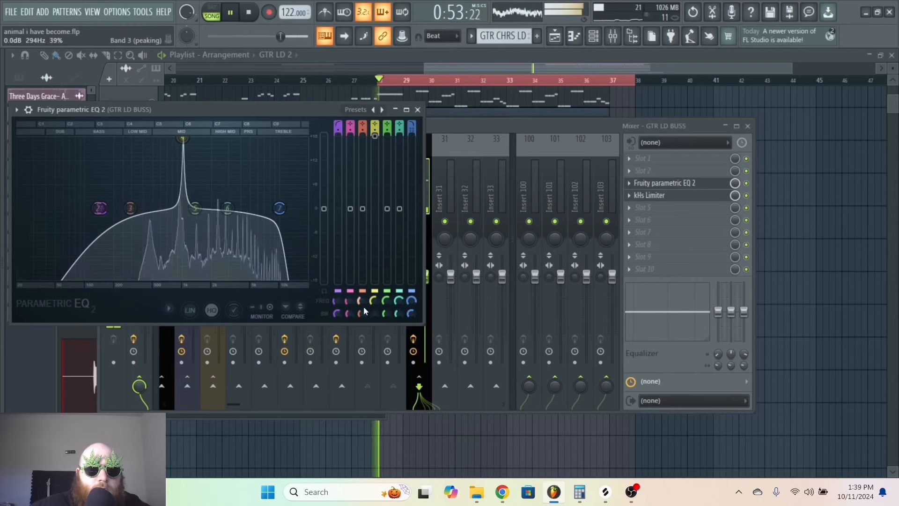
drag(373, 313, 371, 316)
drag(183, 134, 190, 142)
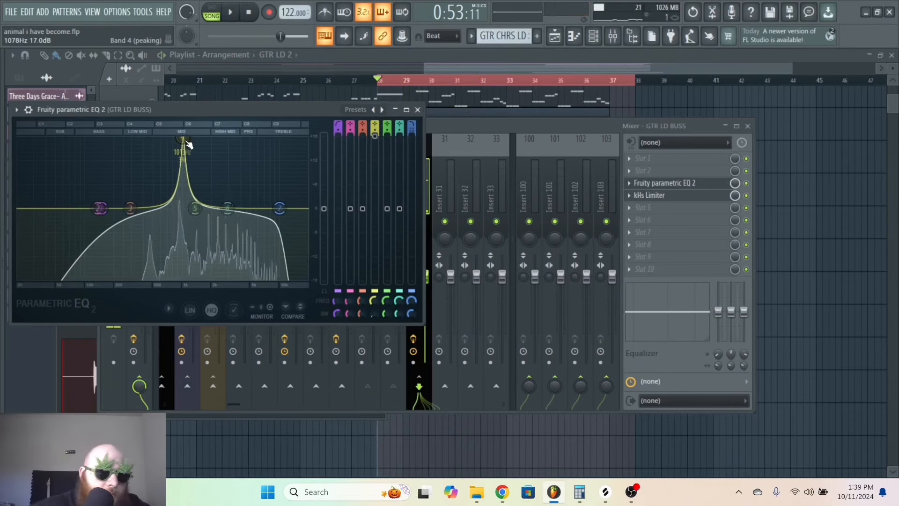
drag(374, 135, 375, 144)
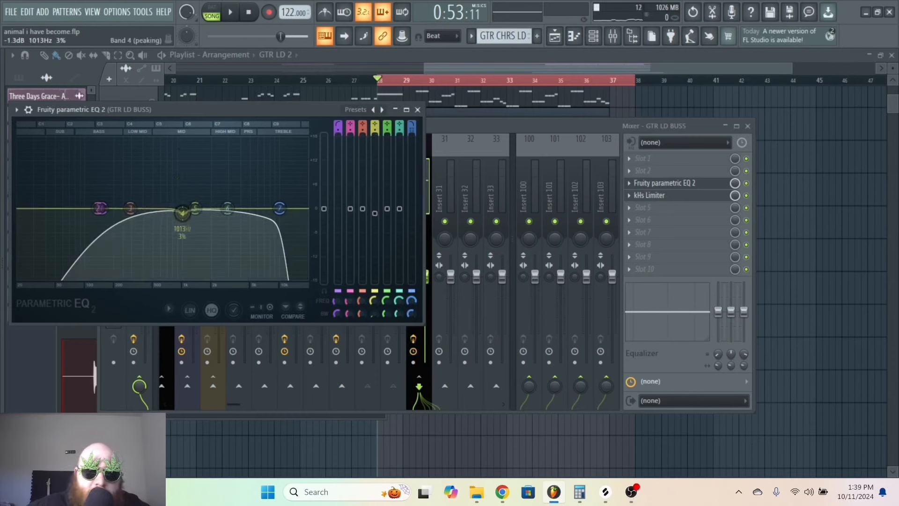
Deepen the band 4 cut in the lead buss EQ and add a narrow band 5 cut around 3.5 kHz.
drag(374, 224, 374, 229)
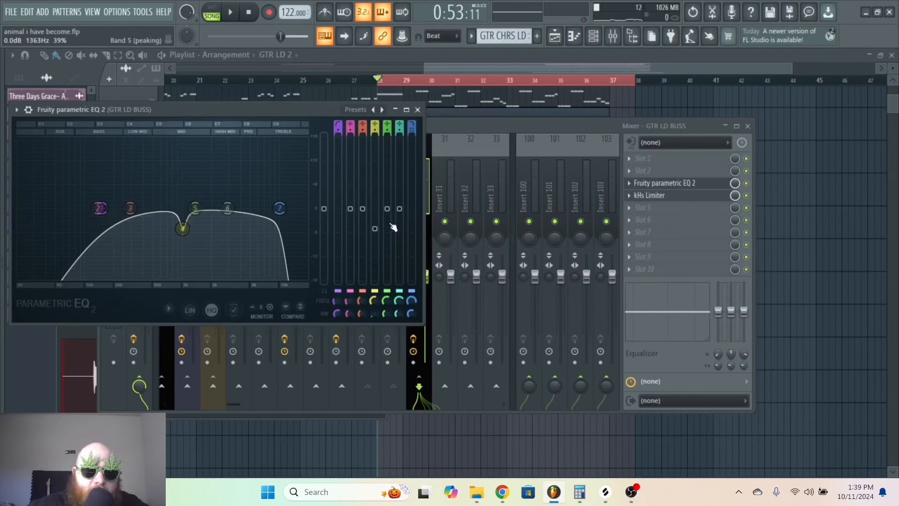
drag(384, 316, 384, 328)
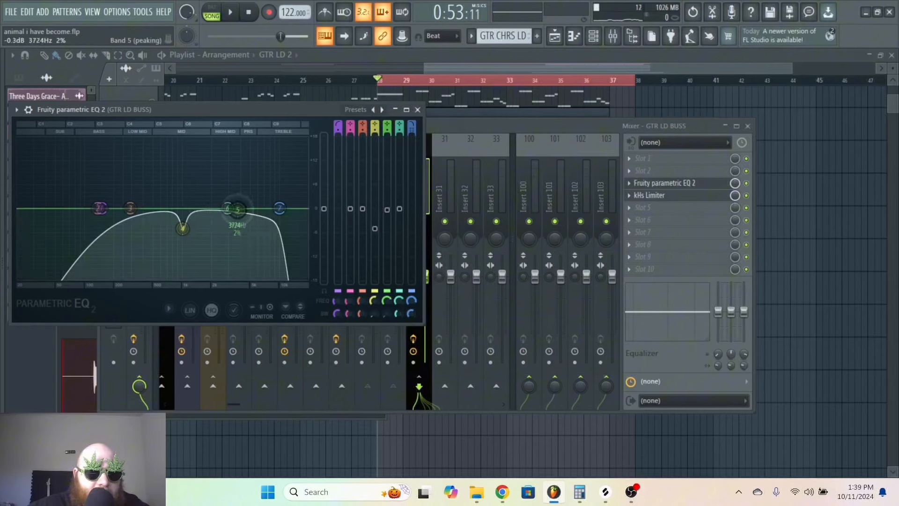
drag(235, 224, 233, 226)
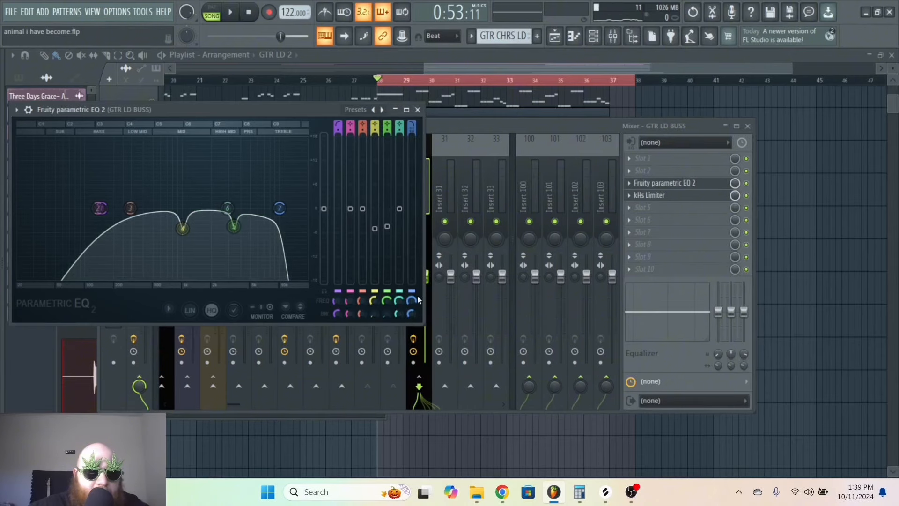
drag(387, 314, 387, 311)
key(space)
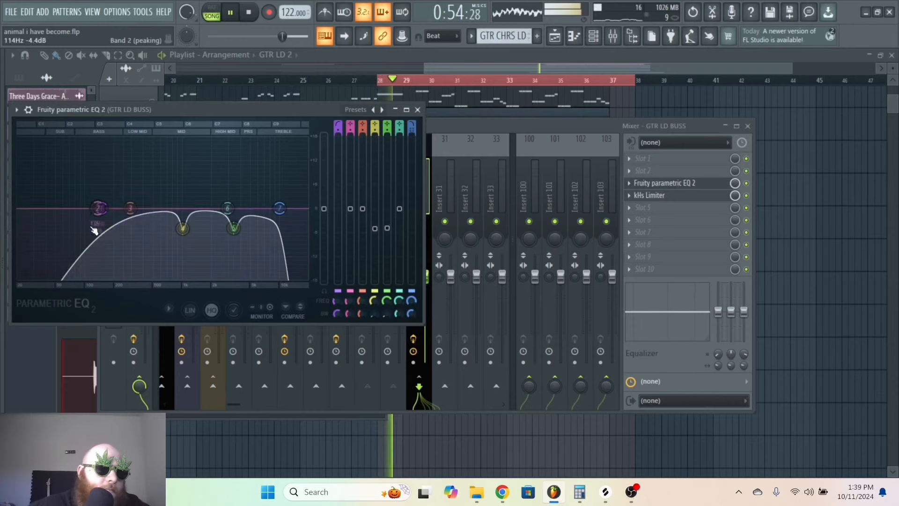
Move the lead buss EQ's high pass up to around 300 Hz and cut band 3 just above 500 Hz during playback.
click(158, 250)
mouse_move(131, 210)
mouse_down()
mouse_move(151, 210)
mouse_move(126, 209)
mouse_move(146, 209)
mouse_move(135, 209)
mouse_up()
drag(147, 209, 164, 234)
Lower the lead buss kHs Limiter's output gain slightly while the chorus plays, checking the GTR LD BUSS meter.
click(650, 195)
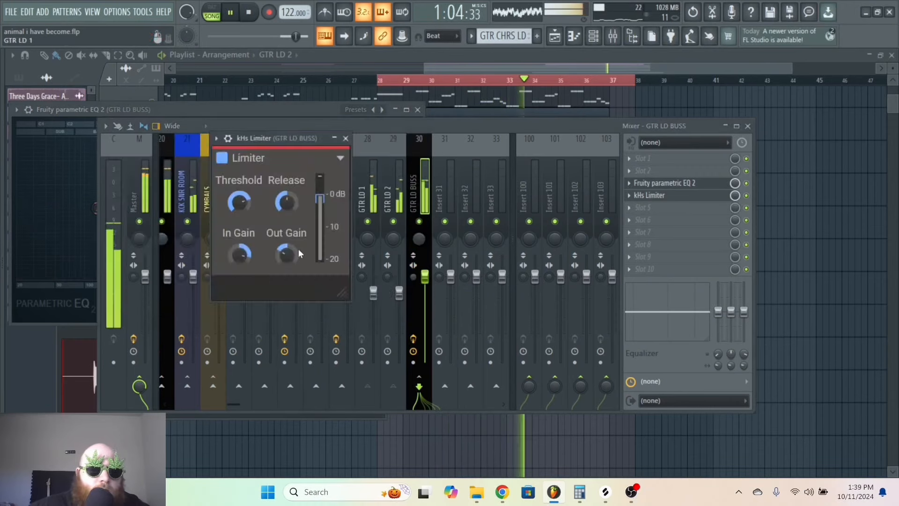
drag(287, 252, 286, 258)
click(425, 180)
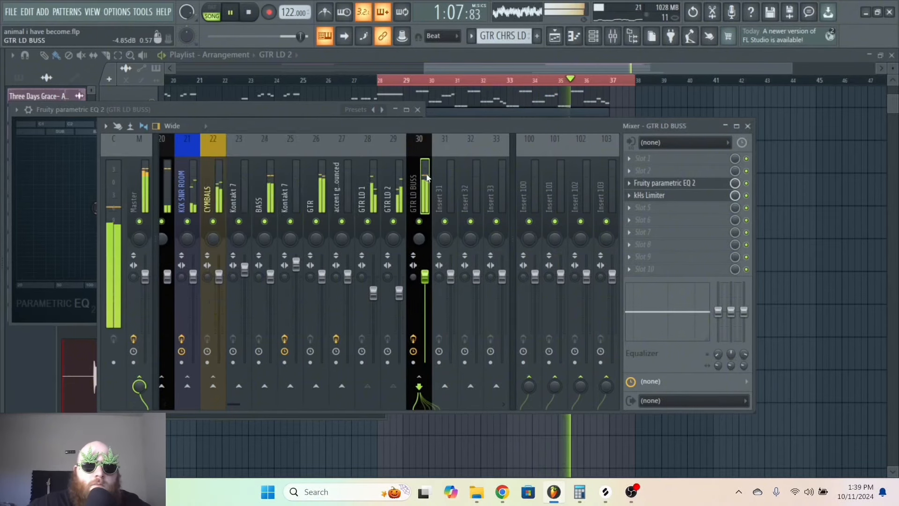
Lower the cutoff of the lead buss EQ's band 7 low pass filter to about 8151 Hz.
click(683, 183)
drag(279, 209, 271, 209)
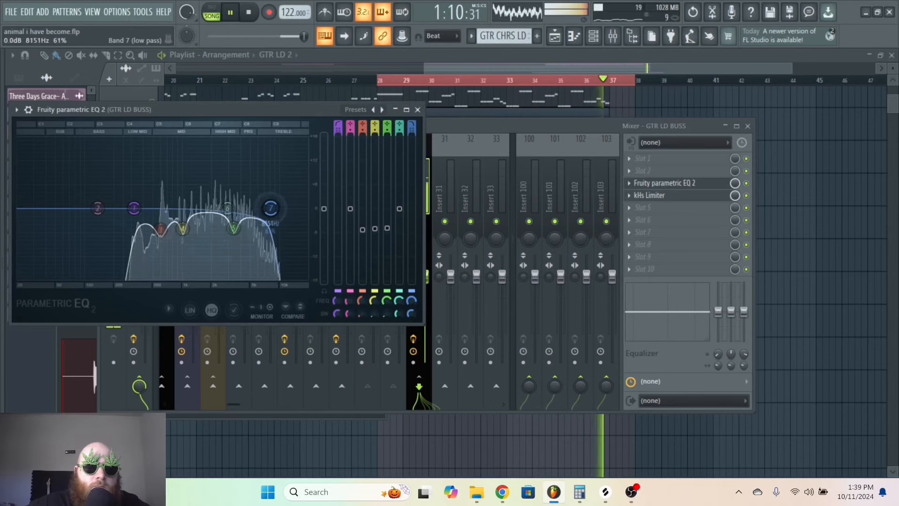
key(space)
Add Fruity Delay 2 in slot 6 of GTR LD BUSS and set its input volume to 36%.
key(space)
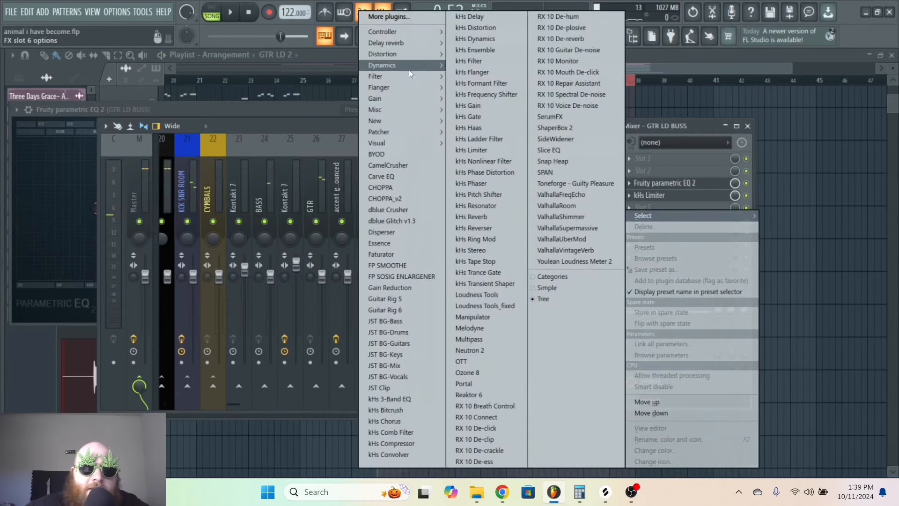
mouse_move(417, 43)
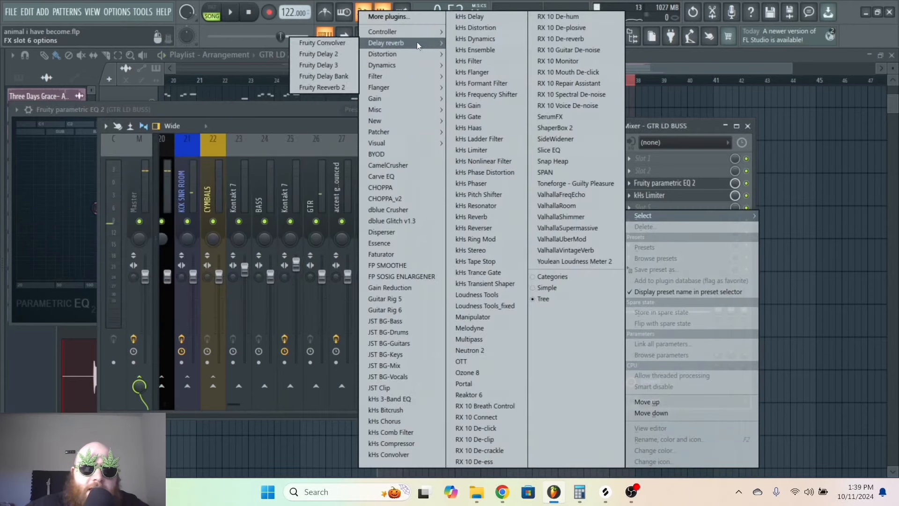
click(345, 57)
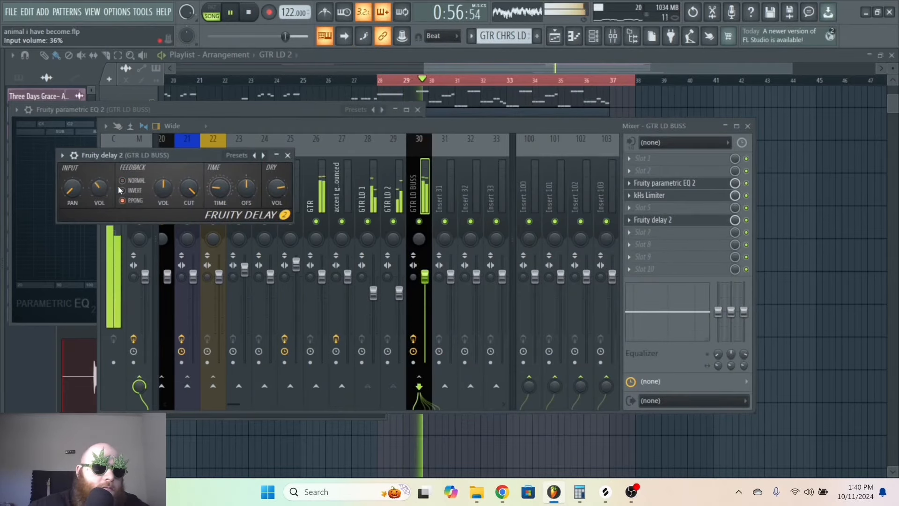
click(431, 179)
Add Fruity Reeverb 2 in slot 7 of GTR LD BUSS and raise its room size.
click(627, 232)
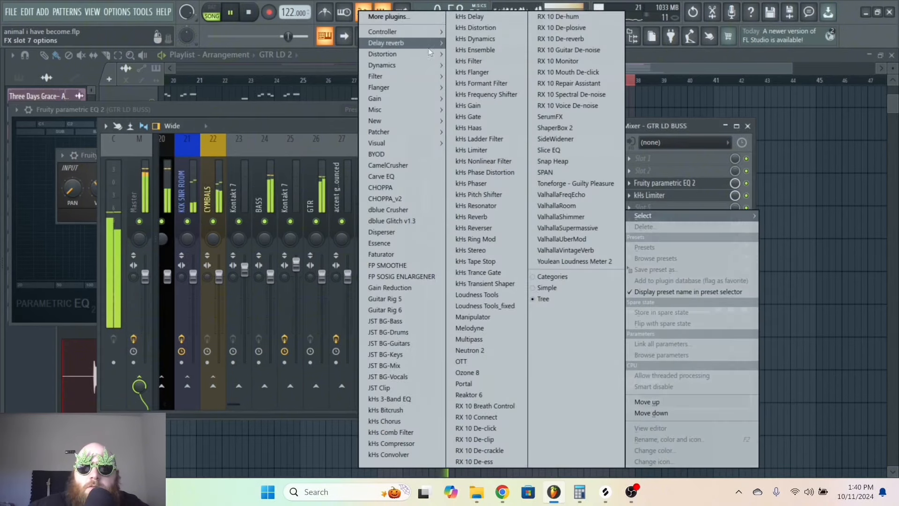
mouse_move(414, 45)
click(323, 86)
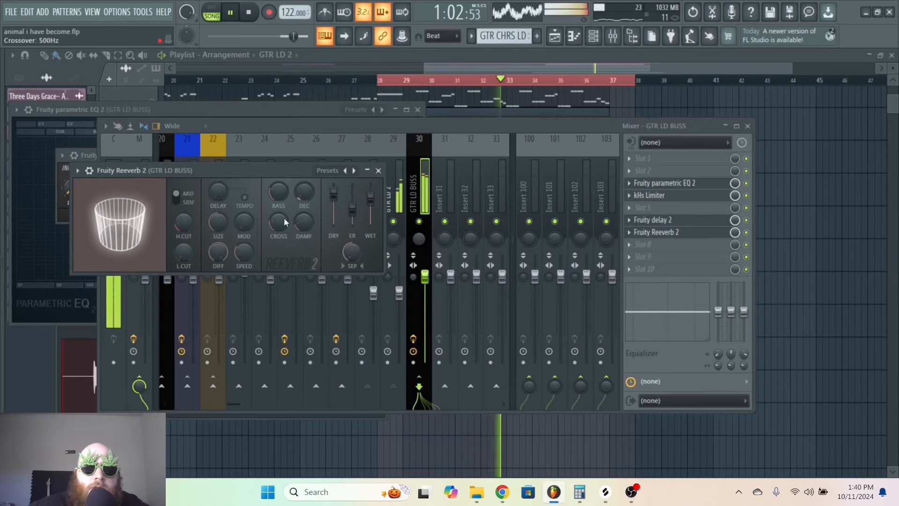
drag(220, 223, 220, 201)
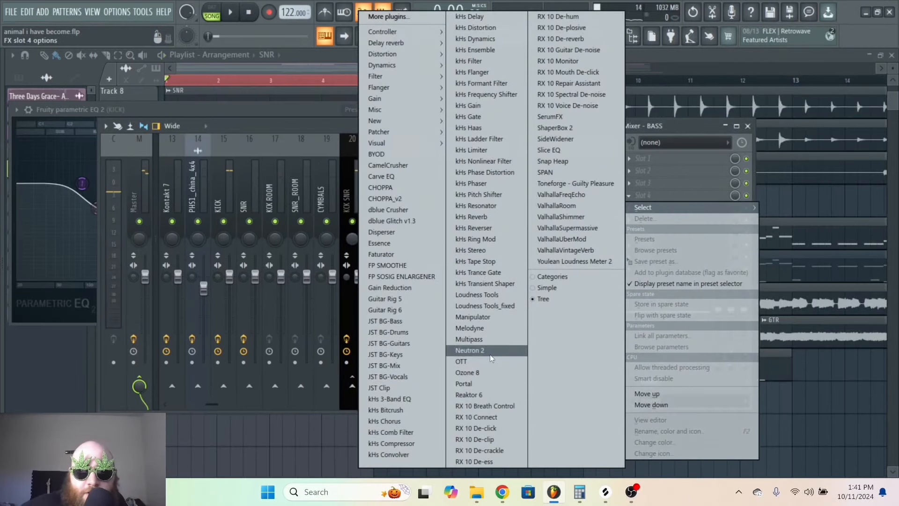
Add Neutron 2 in slot 4 of the BASS track and load the Electric Bass preset Beefy Modern bass.
click(469, 350)
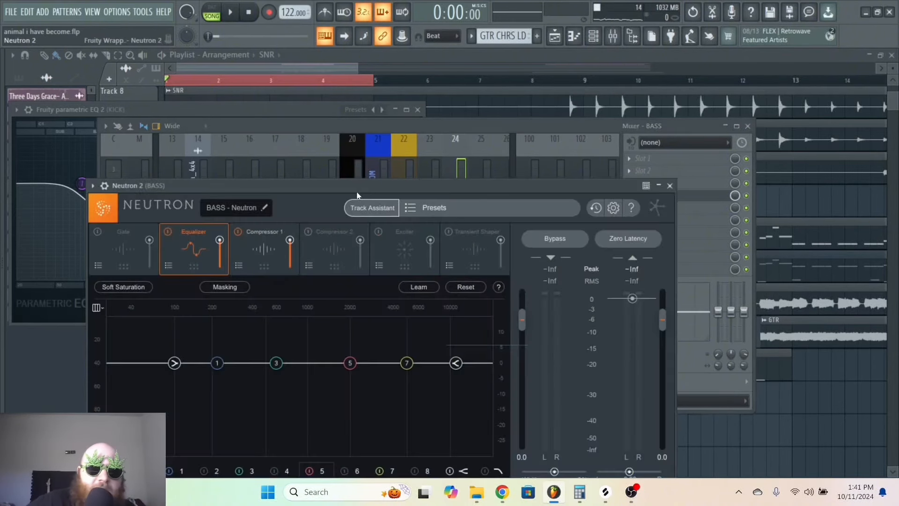
click(423, 109)
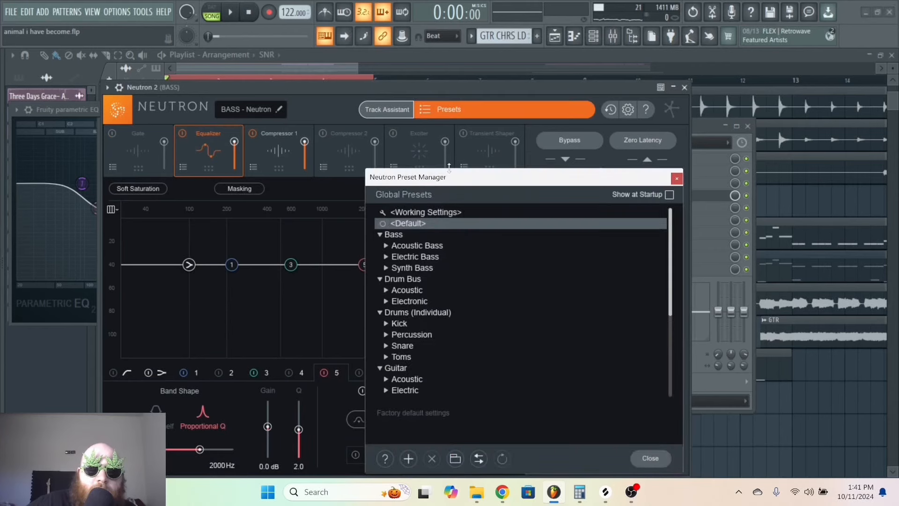
click(386, 257)
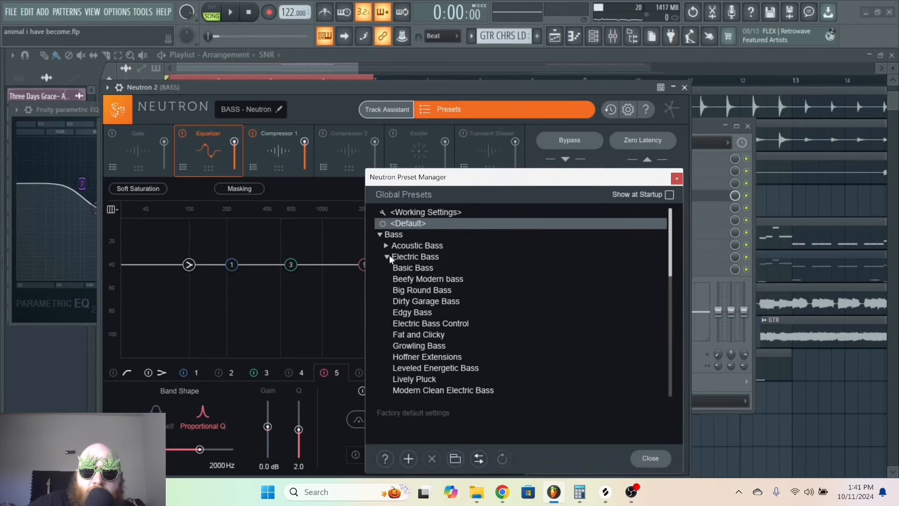
click(404, 280)
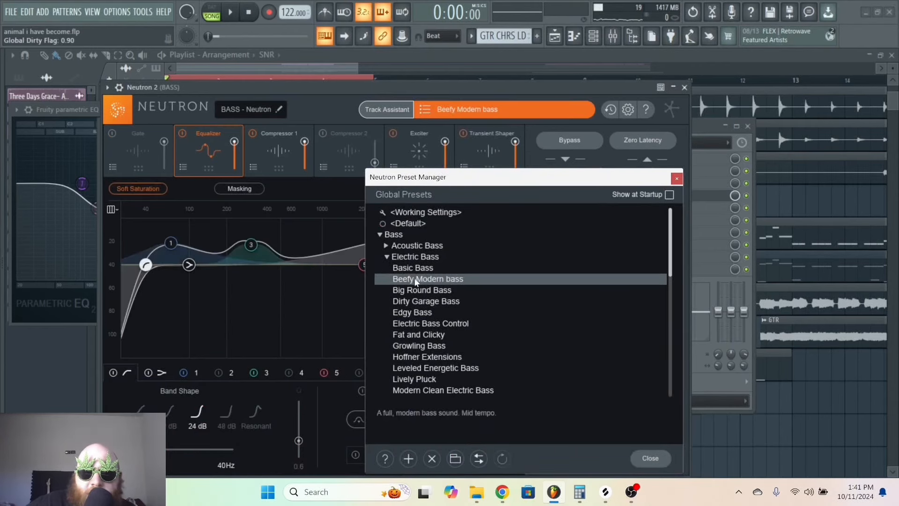
click(650, 457)
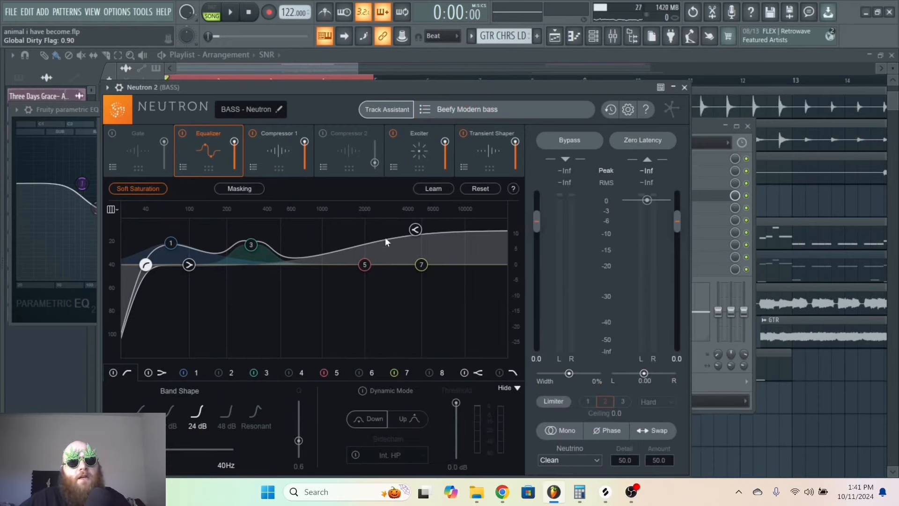
Set Neutron's EQ band 1 to 57 Hz at 4.3 dB and reduce the high shelf to 0.5 dB at 4899 Hz.
click(170, 243)
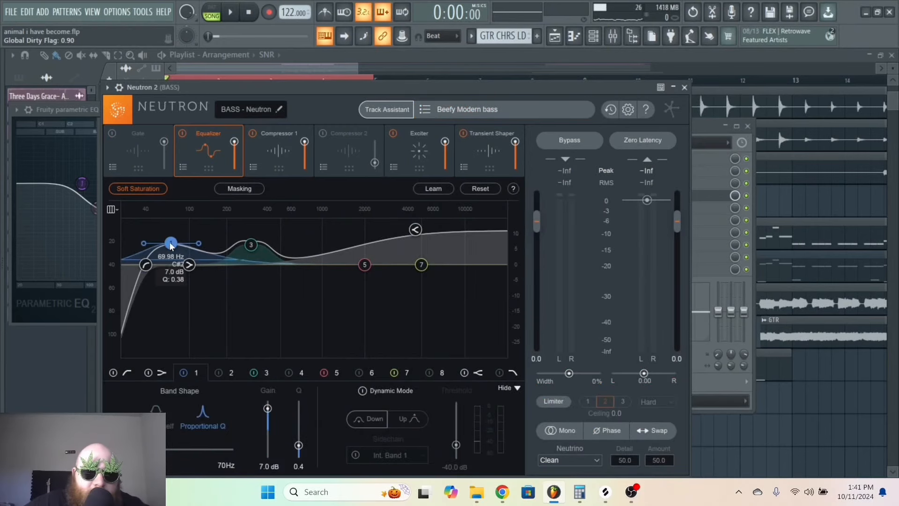
drag(412, 88, 397, 80)
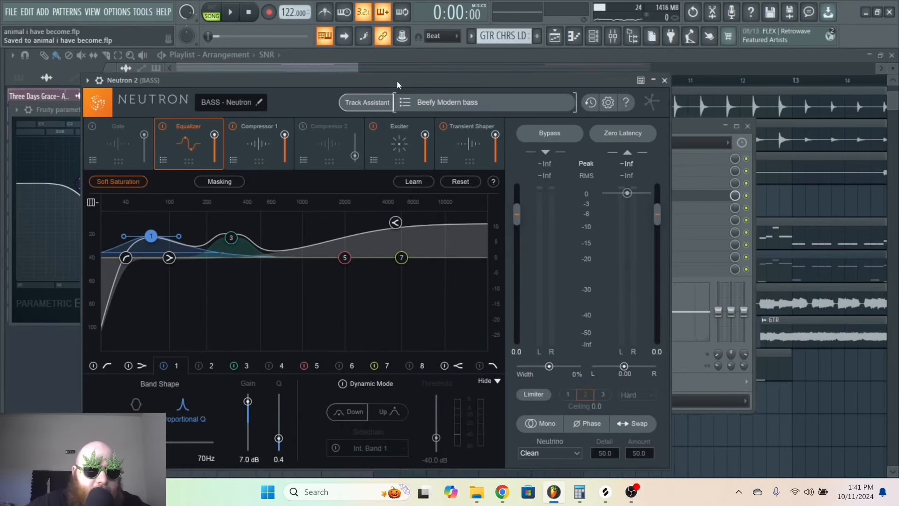
key(space)
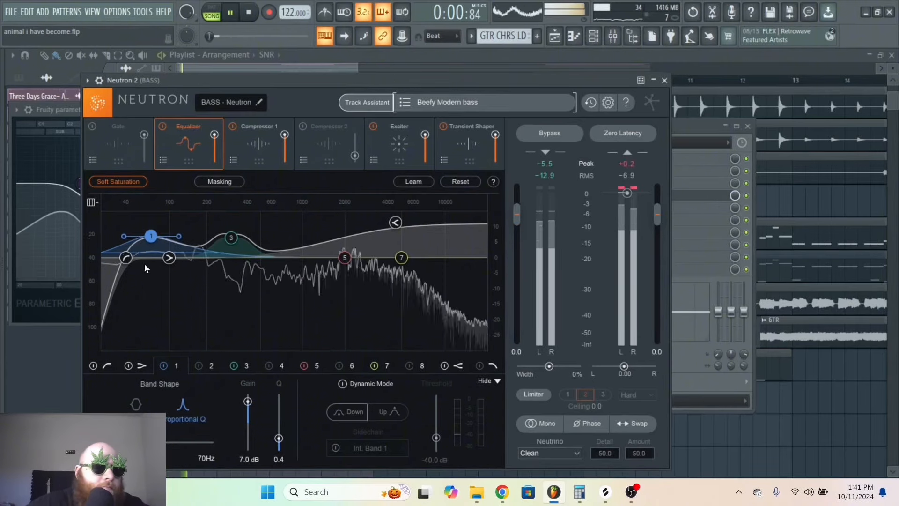
drag(125, 257, 140, 243)
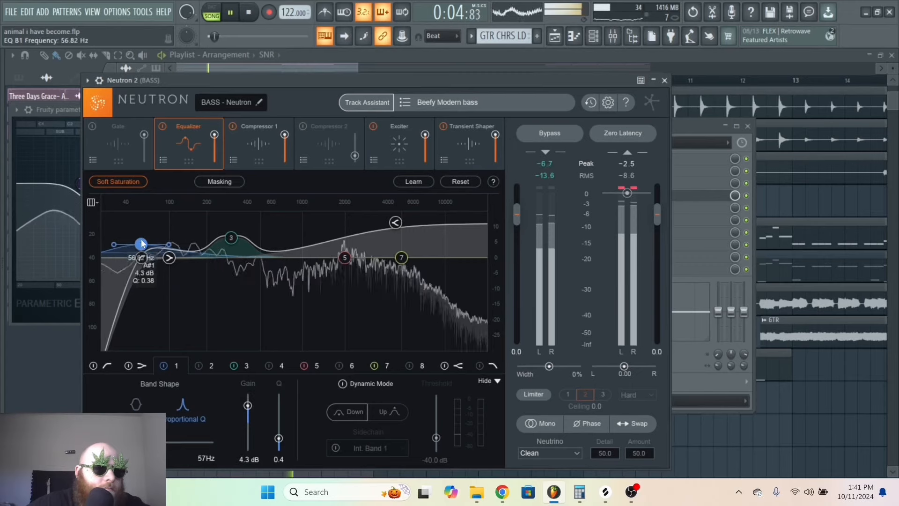
drag(395, 222, 400, 257)
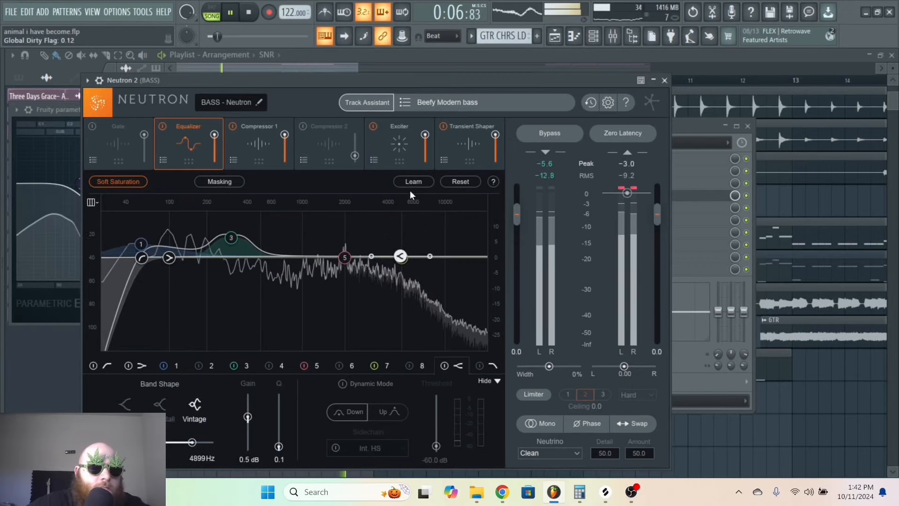
Compare the bass with Neutron's Exciter off and on, and review the Compressor 1 settings.
click(373, 127)
click(402, 155)
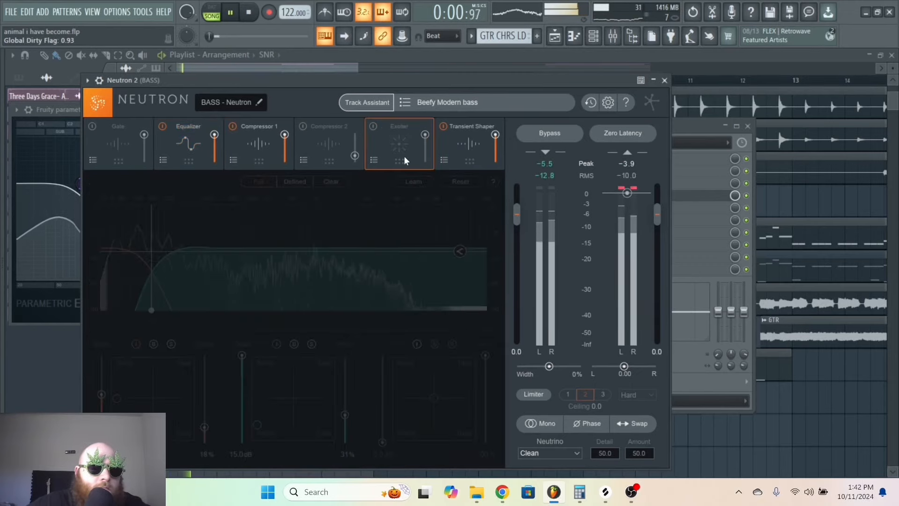
click(374, 126)
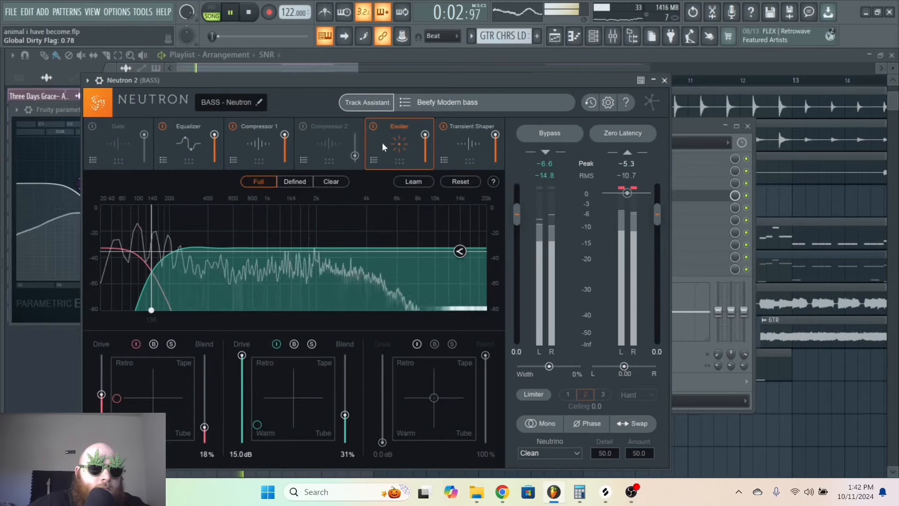
click(265, 143)
click(326, 142)
click(262, 142)
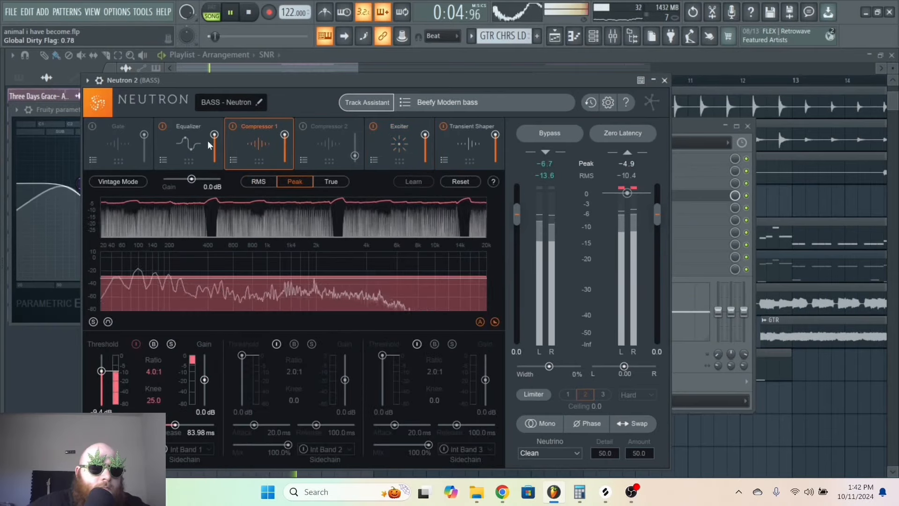
Fine-tune the high shelf in Neutron's equalizer to 5643 Hz with 0.7 dB gain.
click(182, 141)
mouse_move(400, 256)
mouse_down()
mouse_move(403, 237)
mouse_move(408, 255)
mouse_up()
key(space)
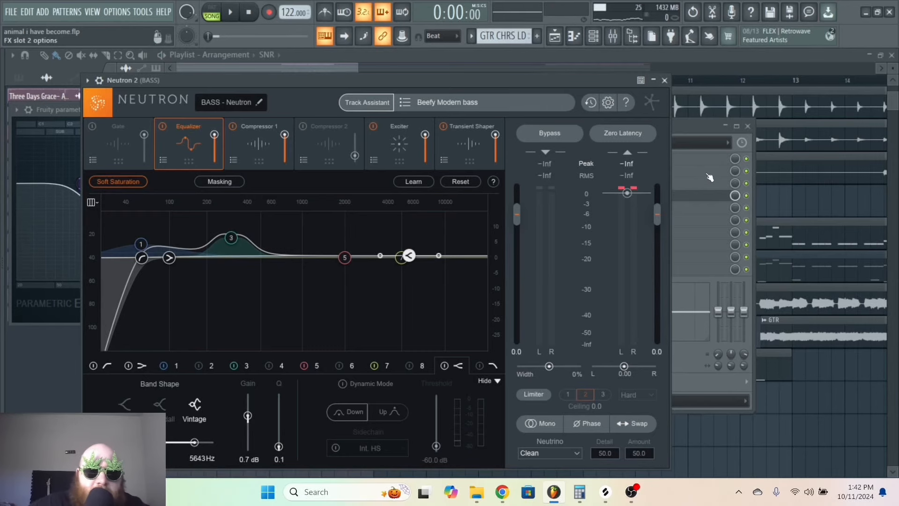
Add kHs Limiter in slot 6 of the BASS track.
click(689, 130)
click(658, 220)
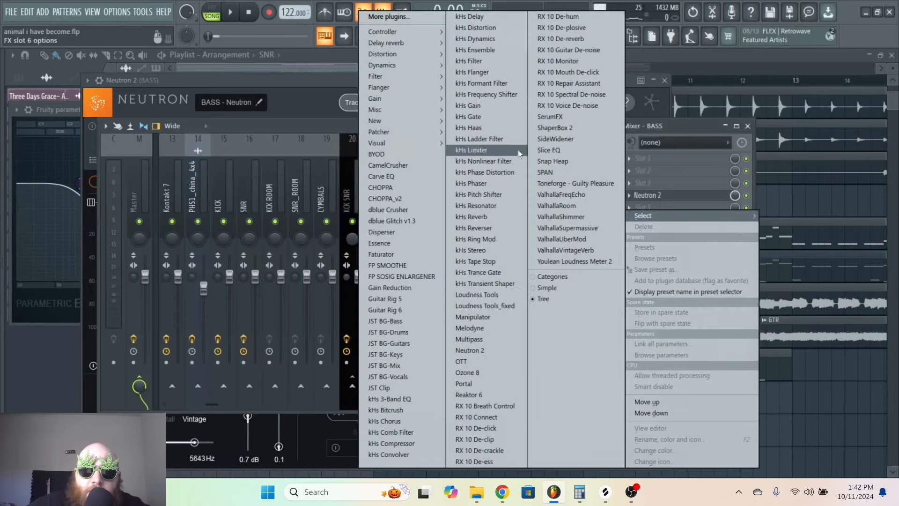
click(490, 153)
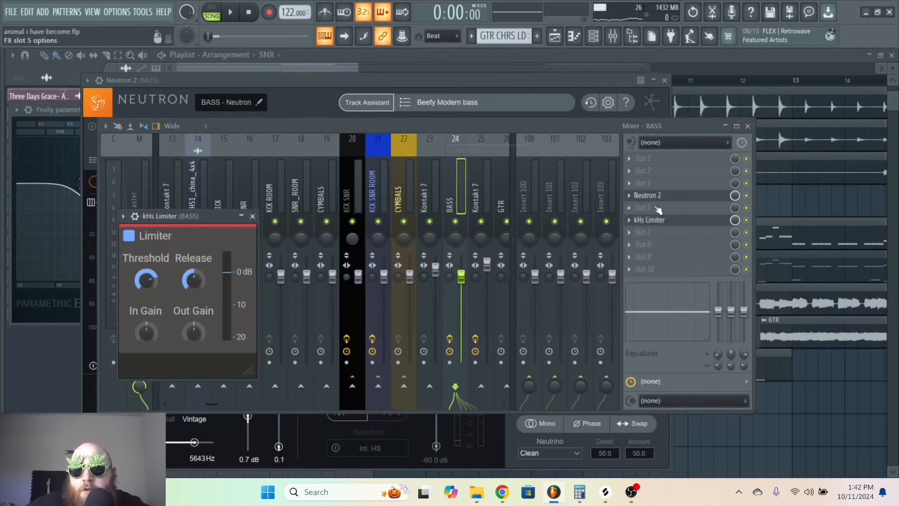
Add Fruity parametric EQ 2 in slot 5 of BASS and make band 1 a Steep 8 high pass at about 44 Hz.
click(656, 207)
mouse_move(419, 83)
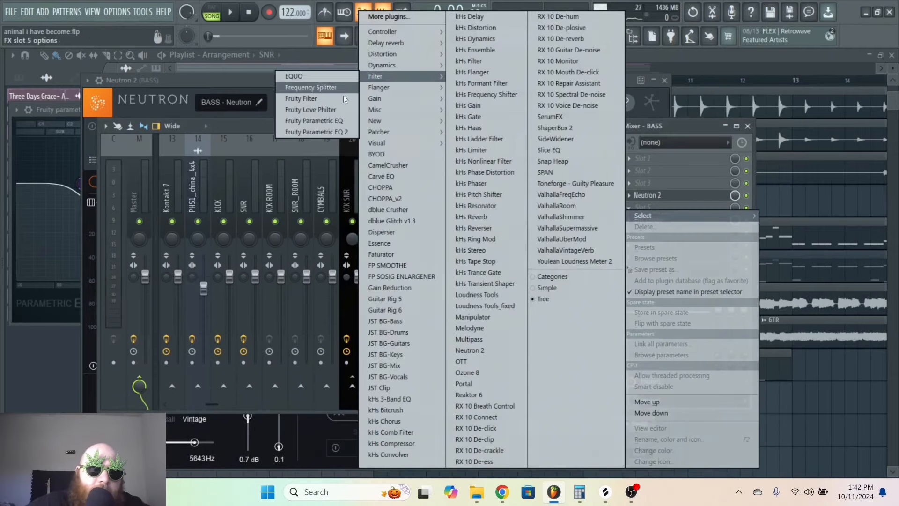
click(327, 133)
right_click(157, 300)
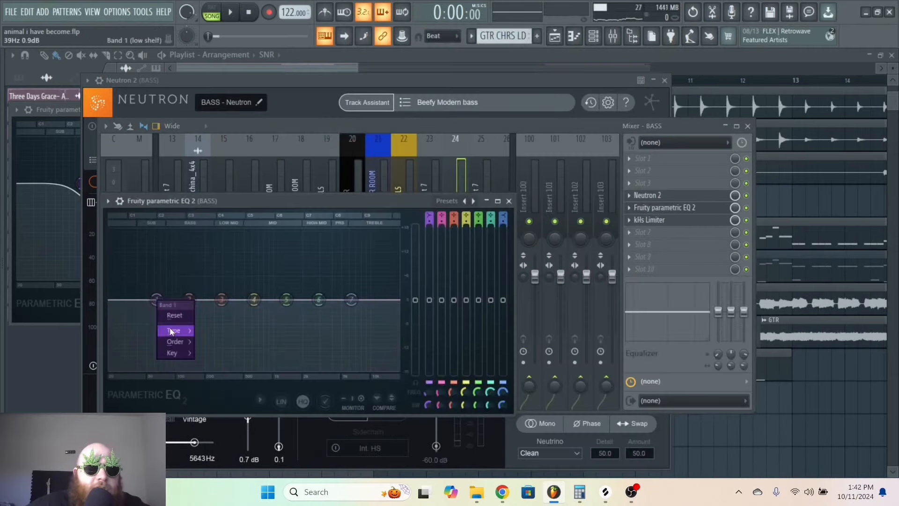
mouse_move(172, 330)
click(223, 364)
drag(157, 299, 141, 300)
right_click(142, 300)
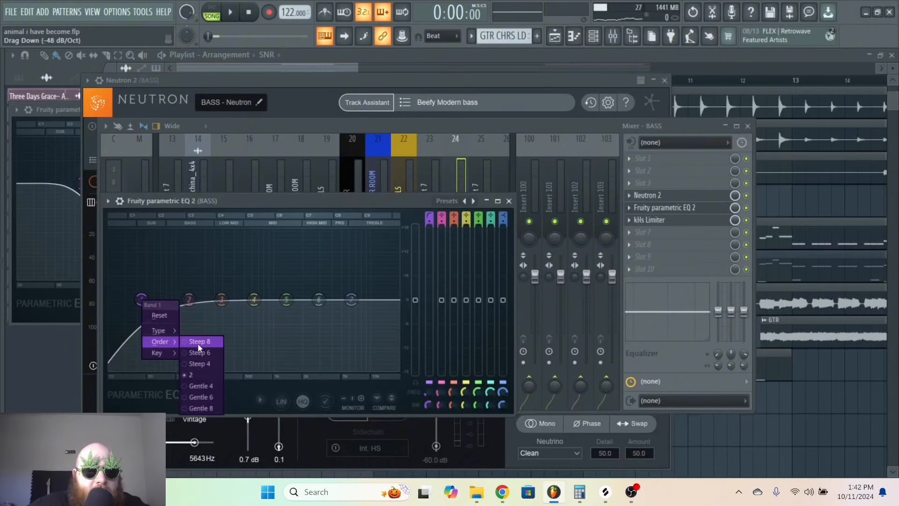
click(199, 344)
Raise the bass EQ's high pass cutoff to just over 50 Hz while the song plays.
key(space)
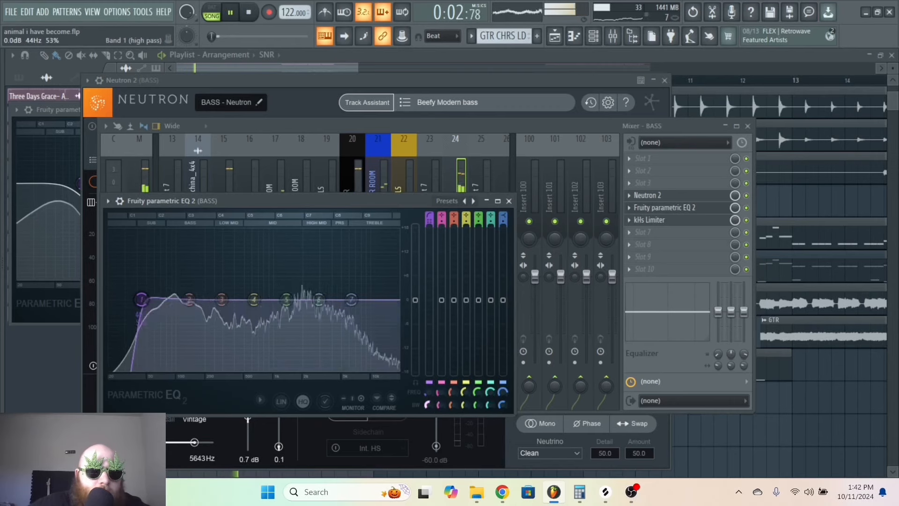
drag(141, 300, 150, 299)
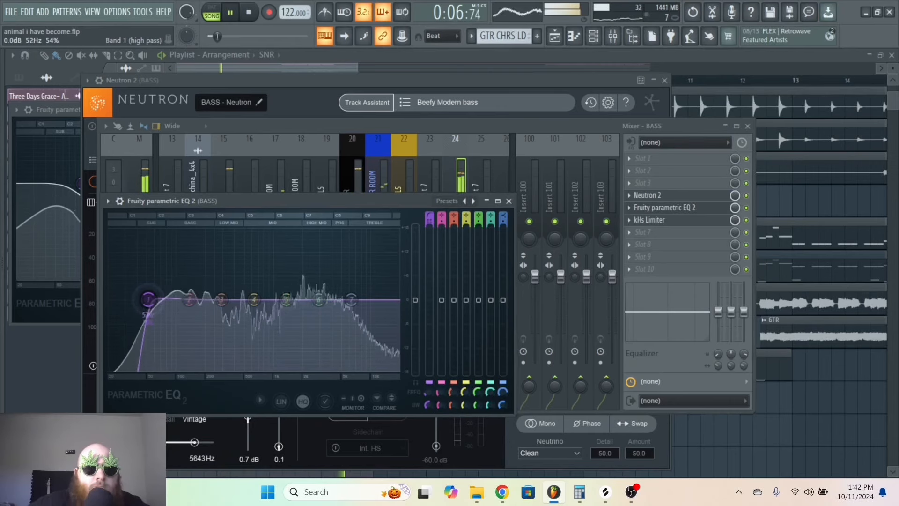
key(space)
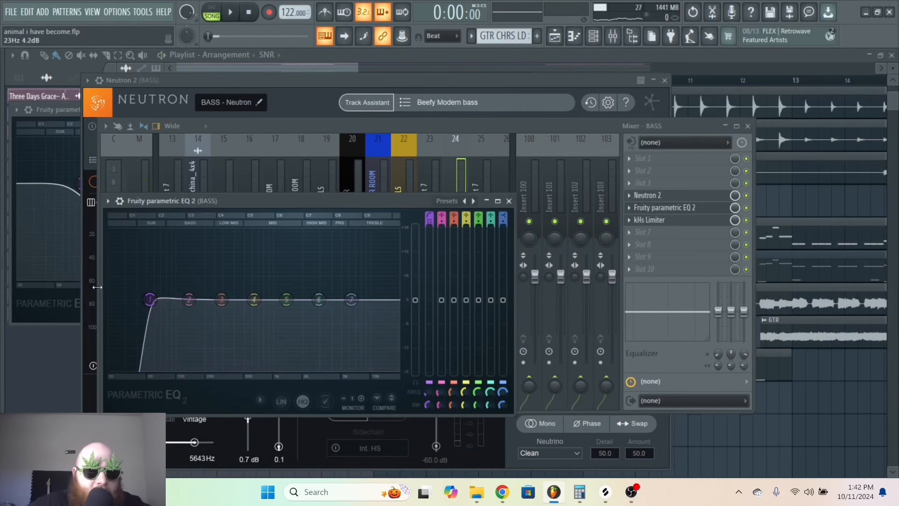
Turn band 7 of the bass EQ into a steep low pass and check the sound in playback.
key(space)
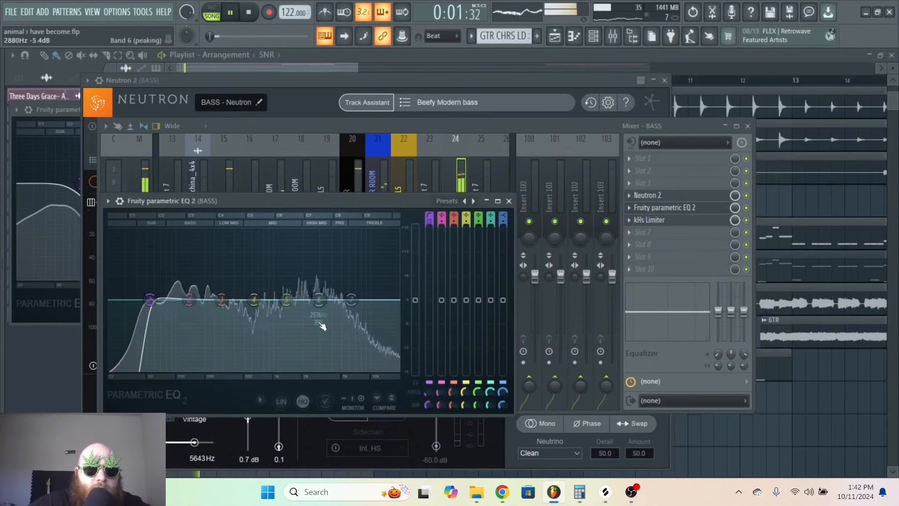
key(space)
right_click(361, 299)
mouse_move(368, 331)
click(412, 342)
right_click(353, 302)
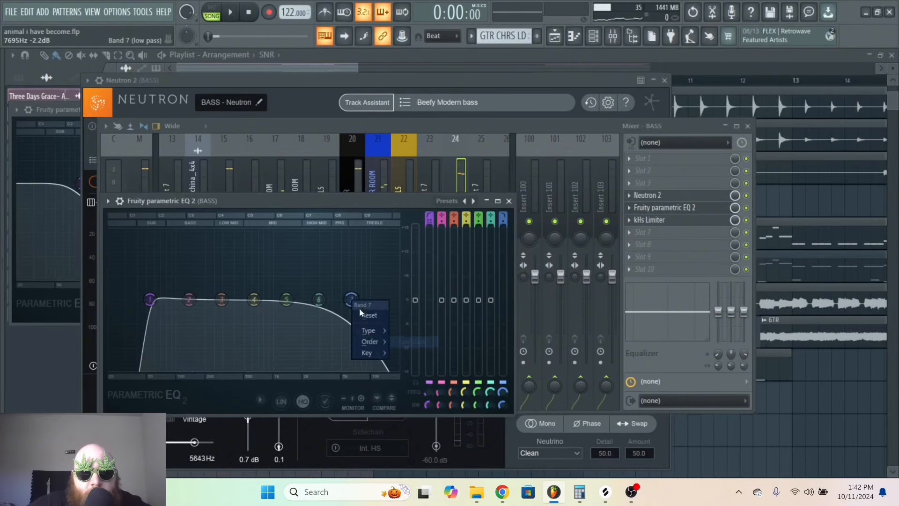
click(394, 341)
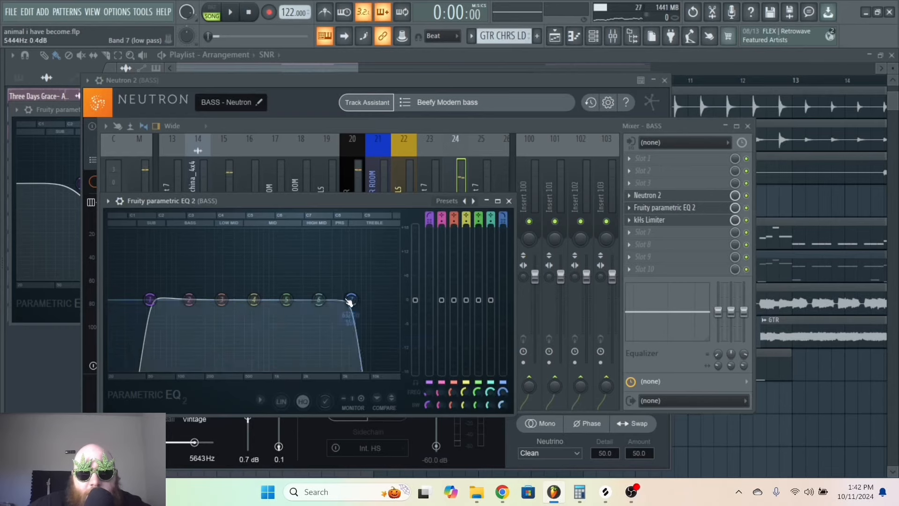
key(space)
drag(350, 302, 351, 299)
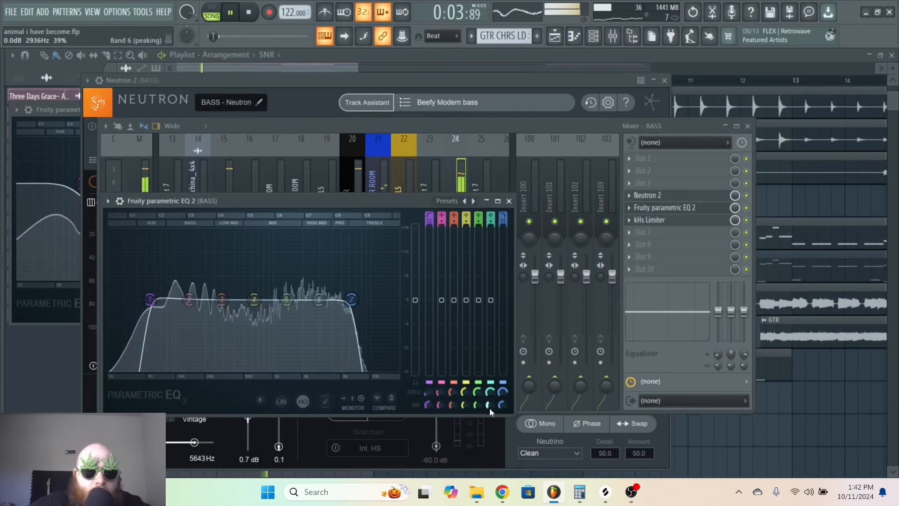
key(space)
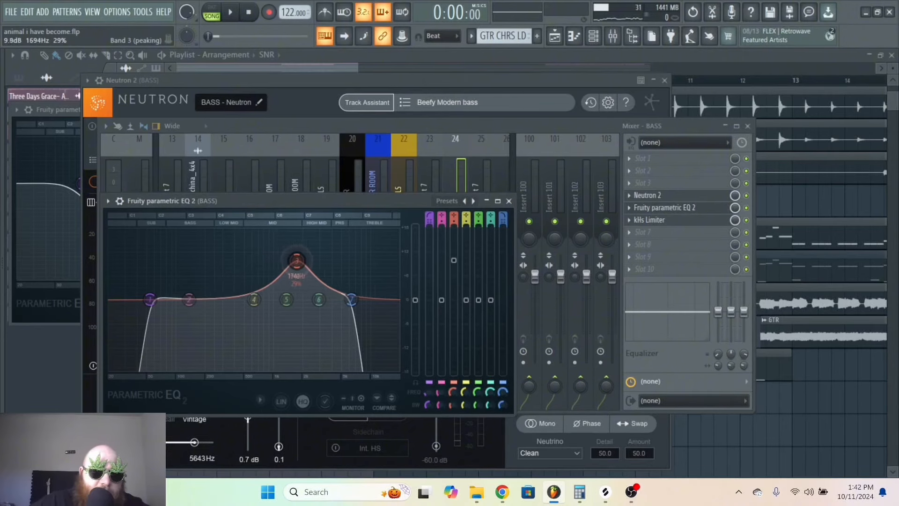
Sweep band 3 of the bass EQ during playback and set it as a cut at about 669 Hz.
key(space)
drag(262, 263, 253, 342)
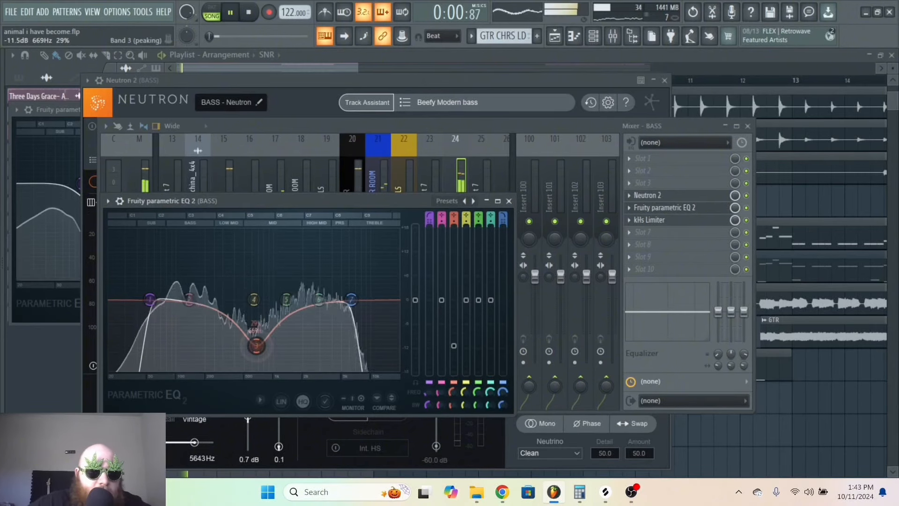
drag(253, 298, 192, 291)
mouse_move(253, 342)
mouse_down()
mouse_move(250, 365)
mouse_move(251, 312)
mouse_move(252, 331)
mouse_up()
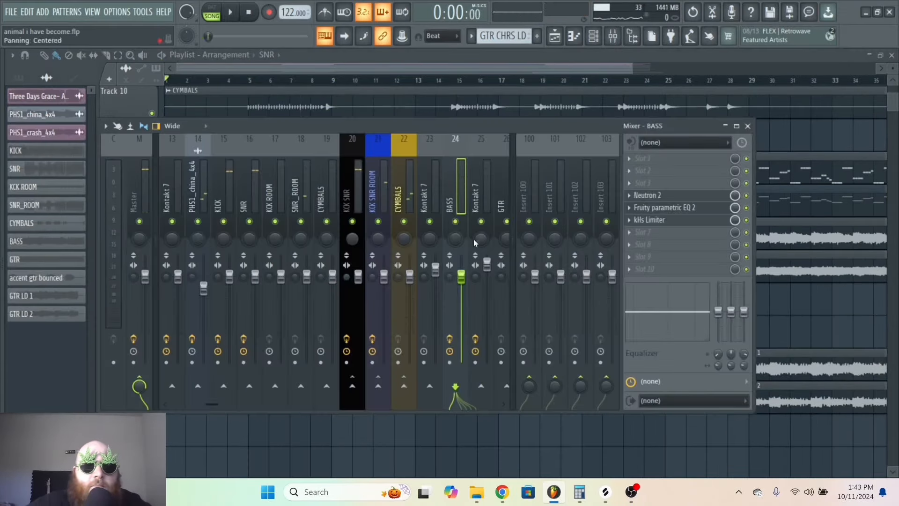
Arm the BASS mixer track for recording with the suggested file name and render it as a 24Bit int WAV.
click(450, 362)
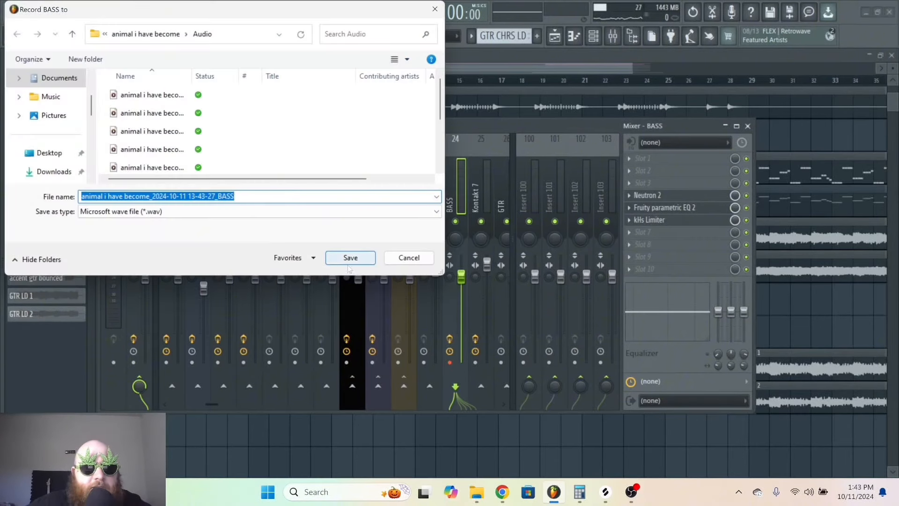
click(371, 263)
key(alt+r)
click(402, 216)
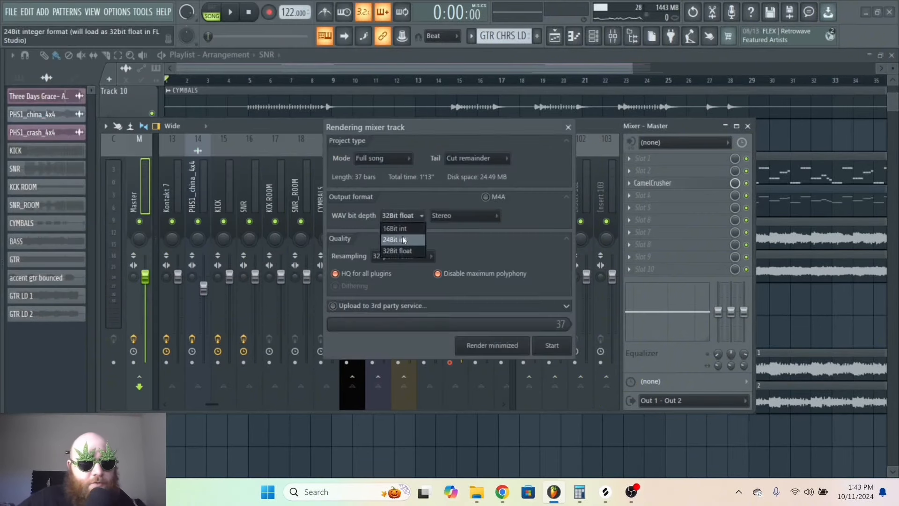
click(404, 240)
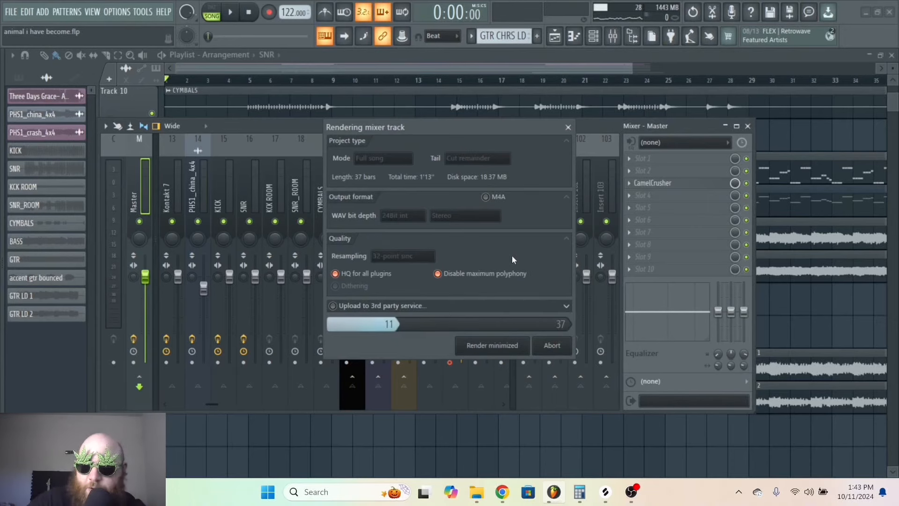
Route the rendered BASS clip to mixer track 31 and load the Default state on the old BASS track 24.
key(ctrl+l)
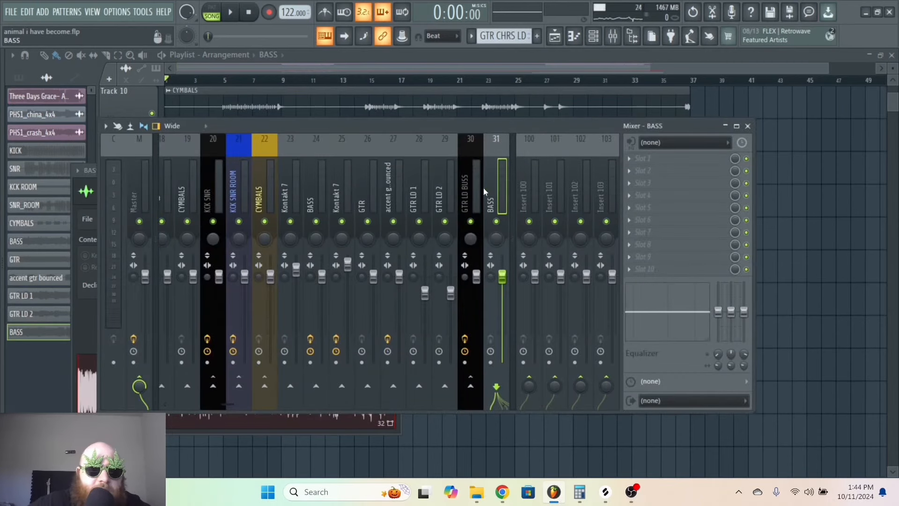
right_click(322, 183)
mouse_move(363, 202)
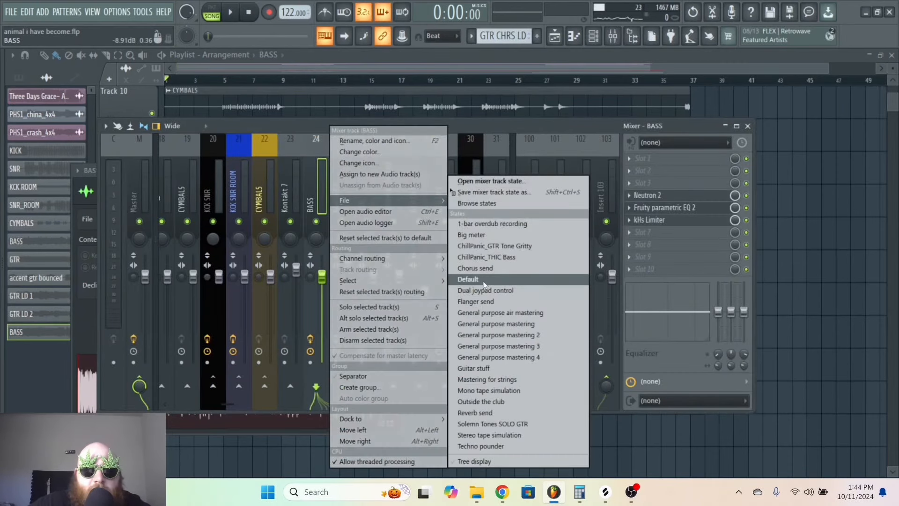
click(481, 281)
click(495, 195)
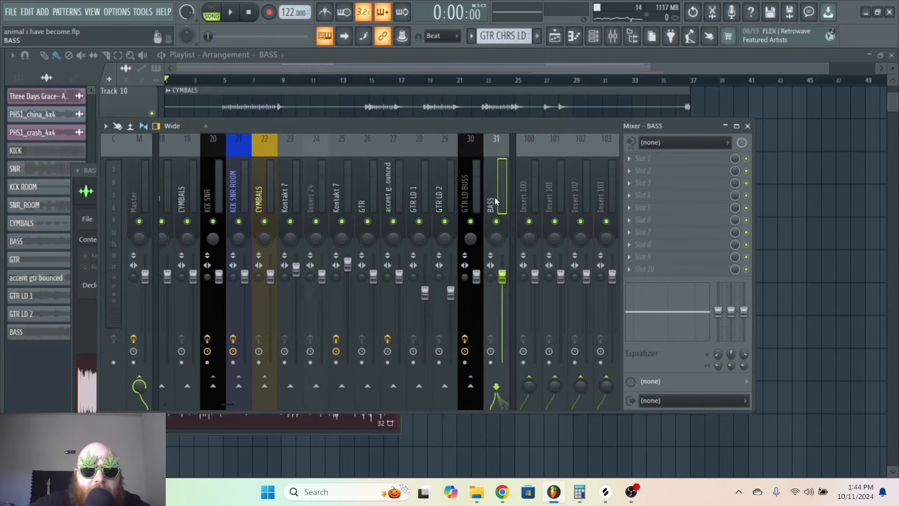
Stop playback and route the BASS track 31 to Insert 32 as an additional send.
key(space)
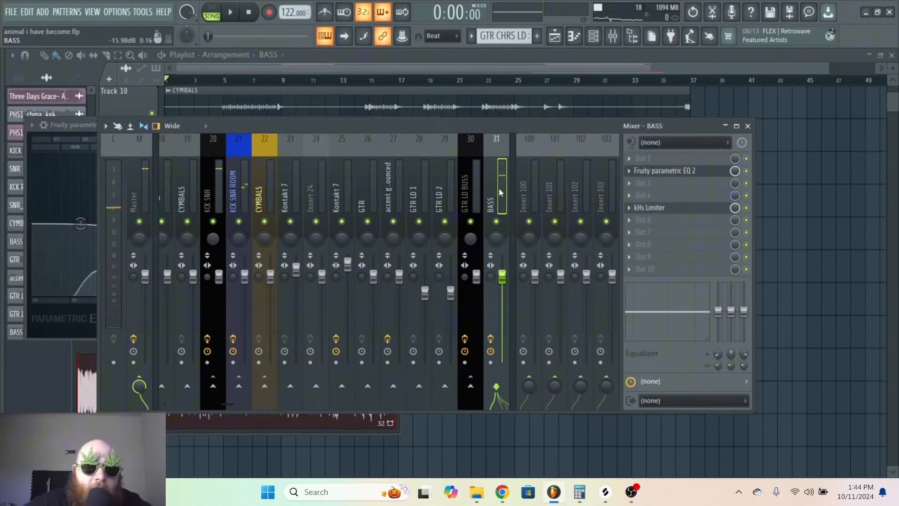
scroll(518, 191, down, 4)
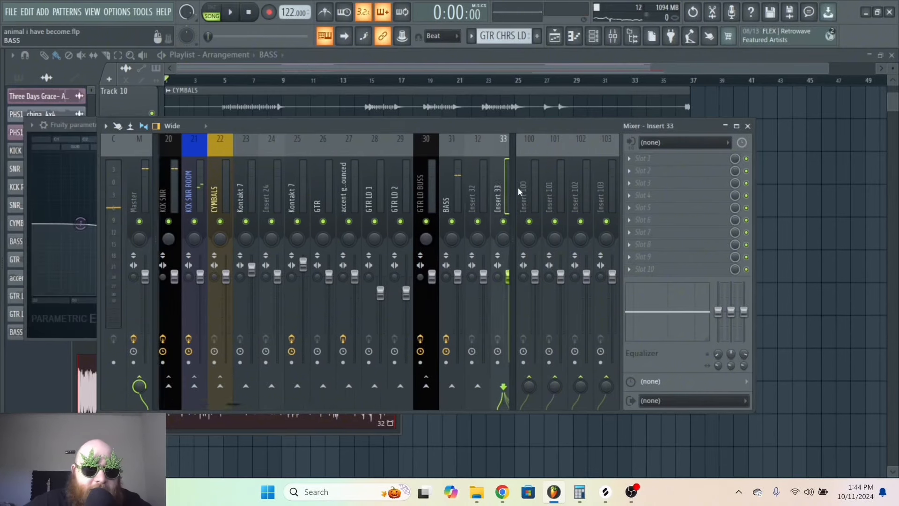
click(387, 200)
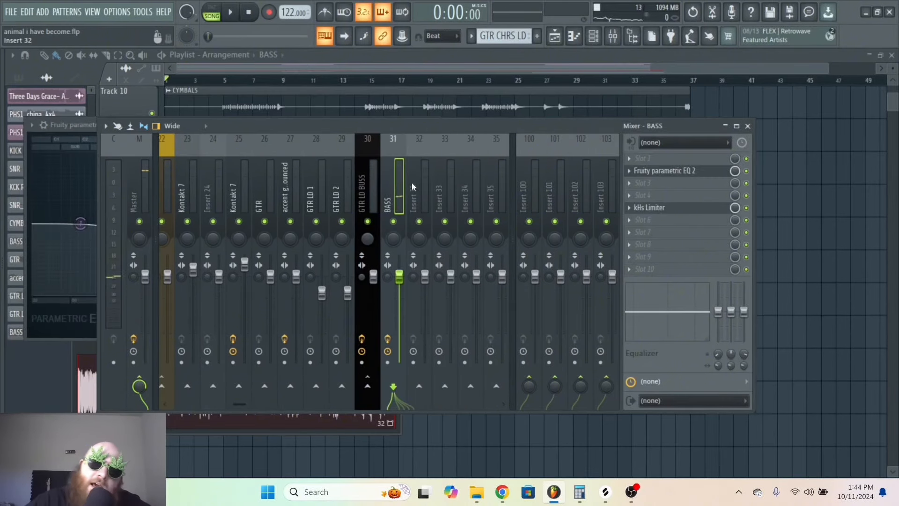
right_click(418, 393)
click(443, 397)
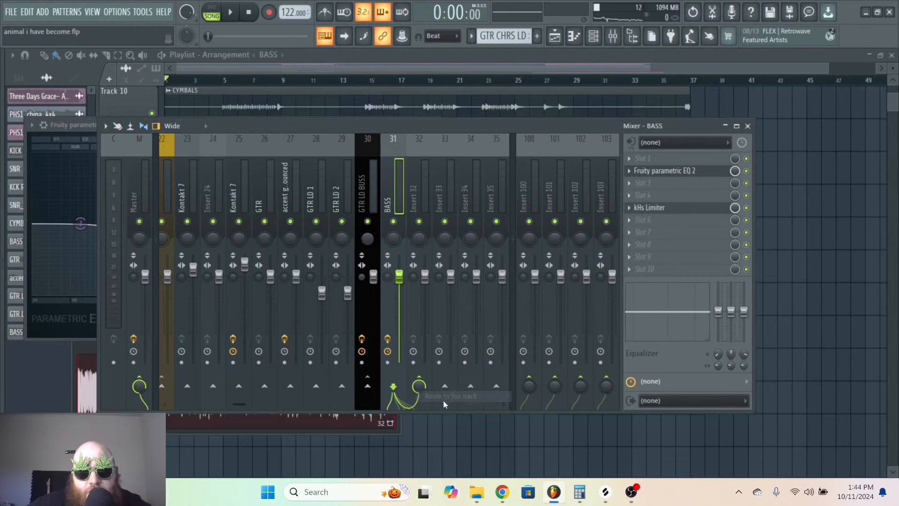
Add kHs Distortion in slot 4 of Insert 32 with the drive at about 18.9 dB.
click(426, 179)
click(645, 192)
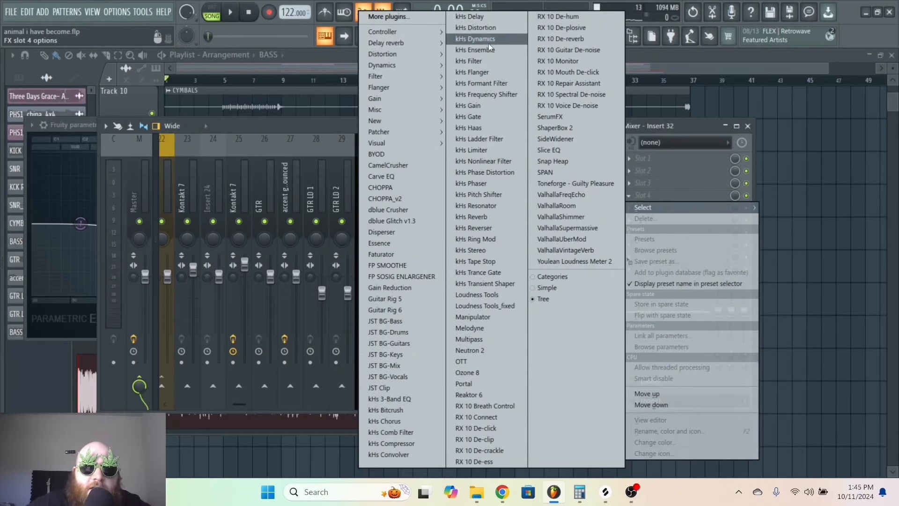
click(484, 30)
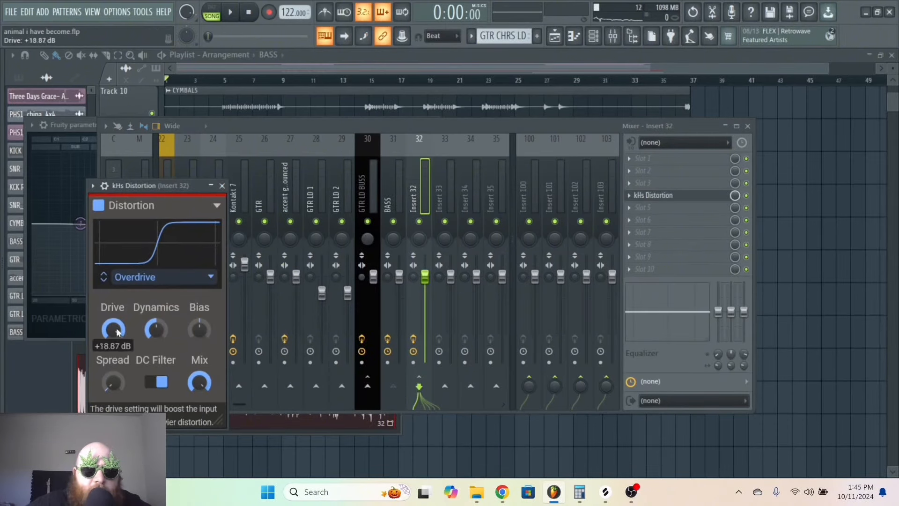
Add Fruity parametric EQ 2 in slot 5 of Insert 32 and make band 1 a high pass at about 940 Hz.
click(642, 208)
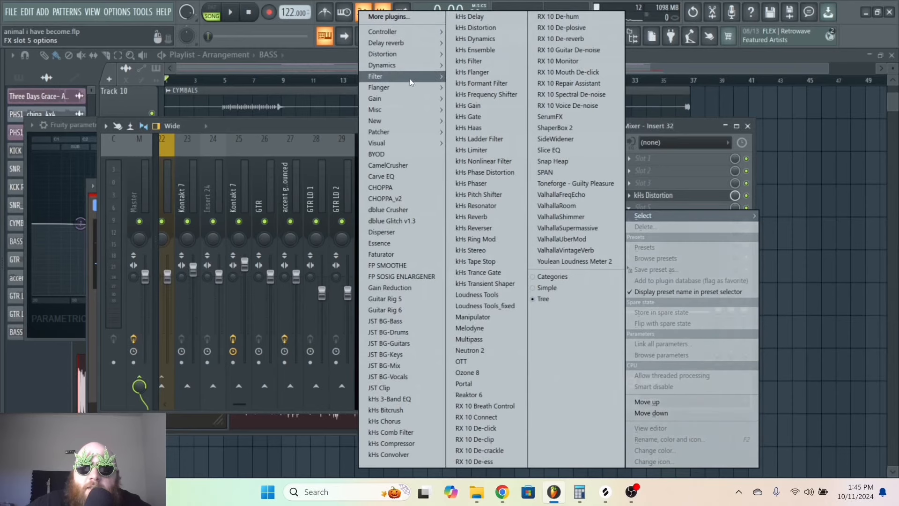
mouse_move(411, 82)
click(310, 131)
right_click(156, 298)
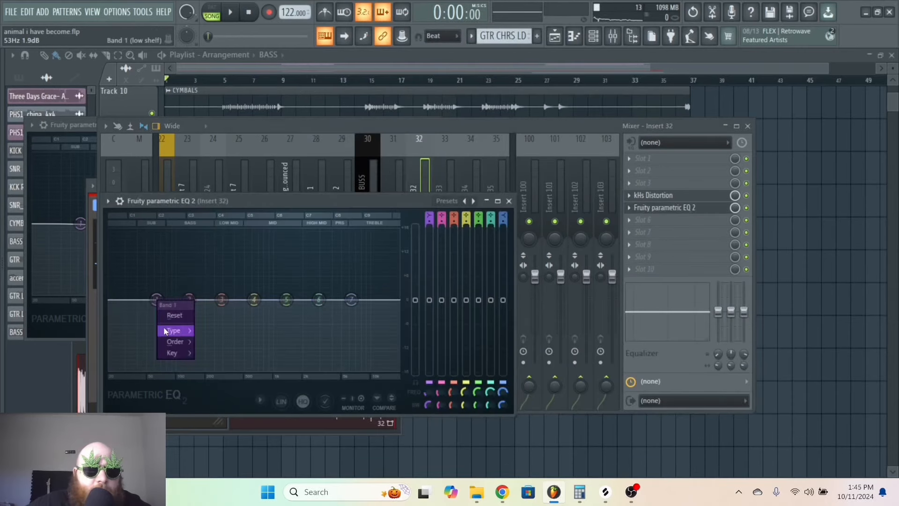
mouse_move(165, 331)
click(215, 353)
drag(156, 299, 262, 299)
Make band 7 of the Insert 32 EQ a low pass at about 6 kHz and steepen band 1's high pass.
right_click(352, 300)
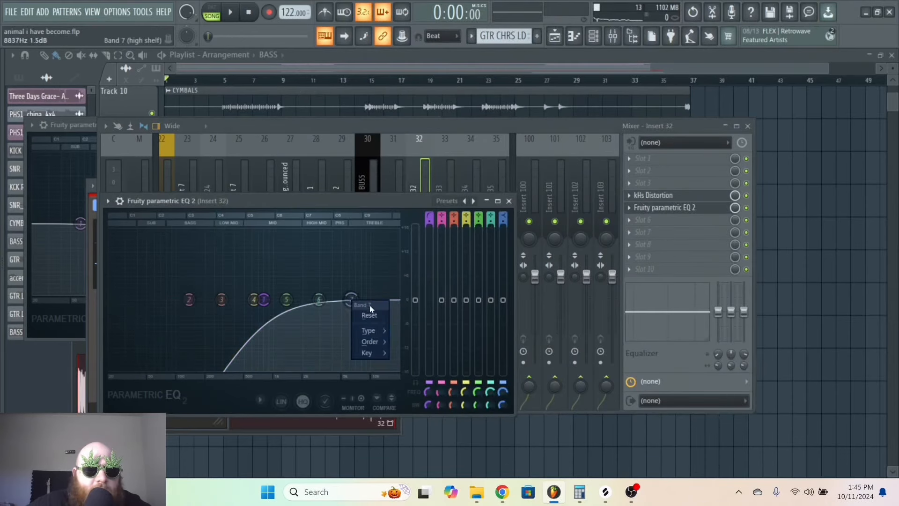
mouse_move(368, 331)
click(412, 341)
right_click(264, 299)
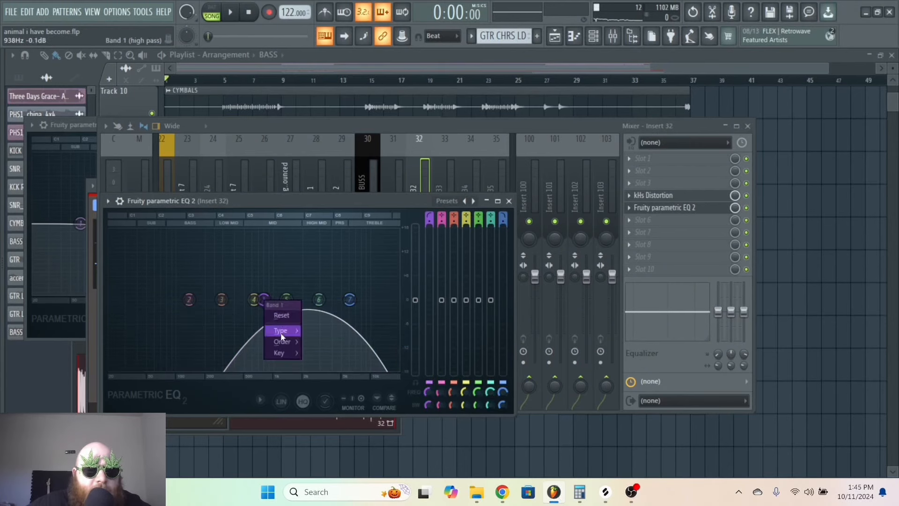
mouse_move(295, 344)
click(323, 343)
Shape a slight band 6 boost near 4.3 kHz and steepen band 7's low pass in the Insert 32 EQ.
drag(265, 300, 335, 290)
right_click(350, 300)
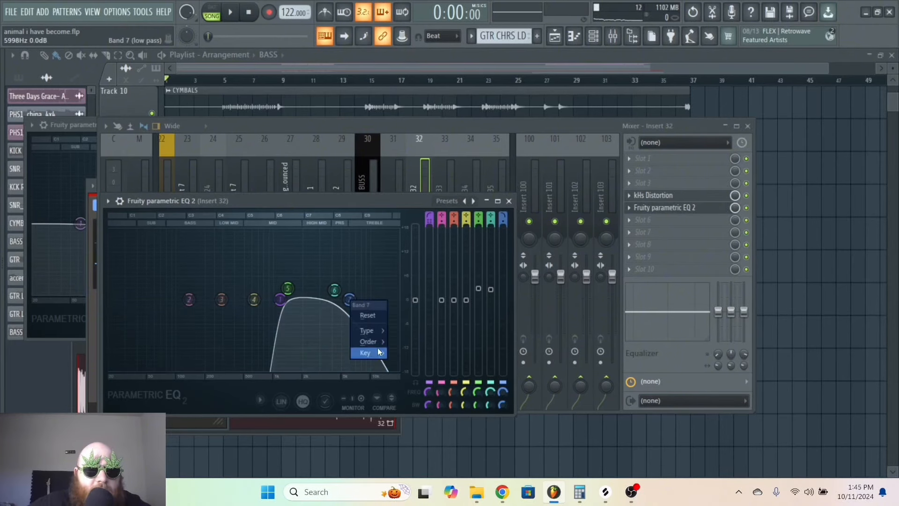
click(406, 342)
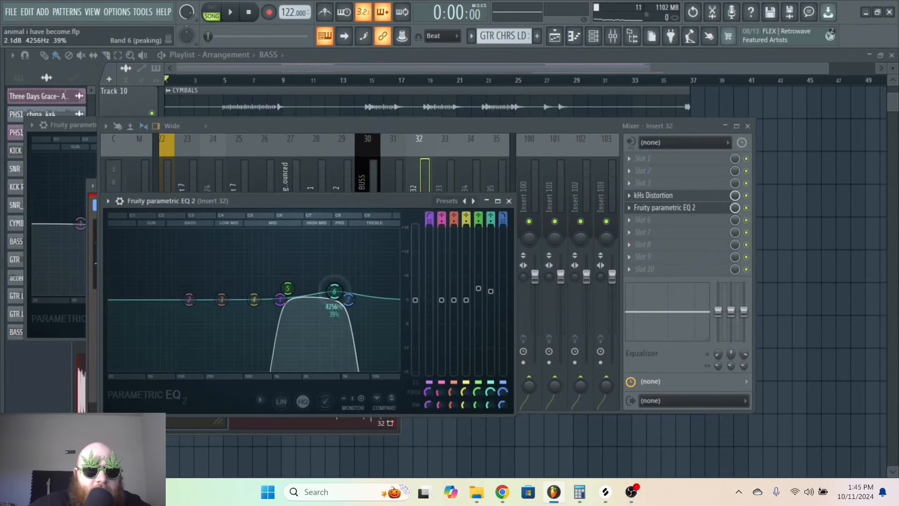
drag(335, 291, 336, 297)
Add Fruity Balance in slot 6 of Insert 32 and lower its volume while the song plays.
click(424, 188)
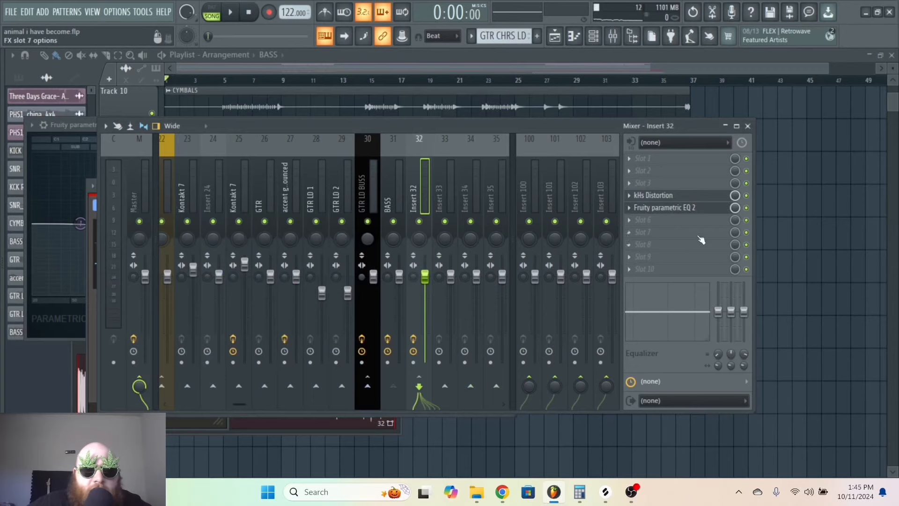
click(669, 221)
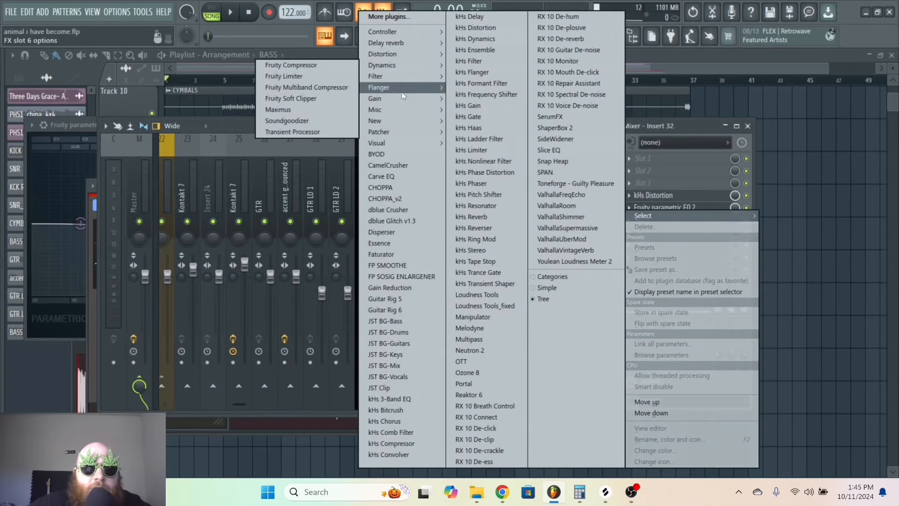
click(300, 101)
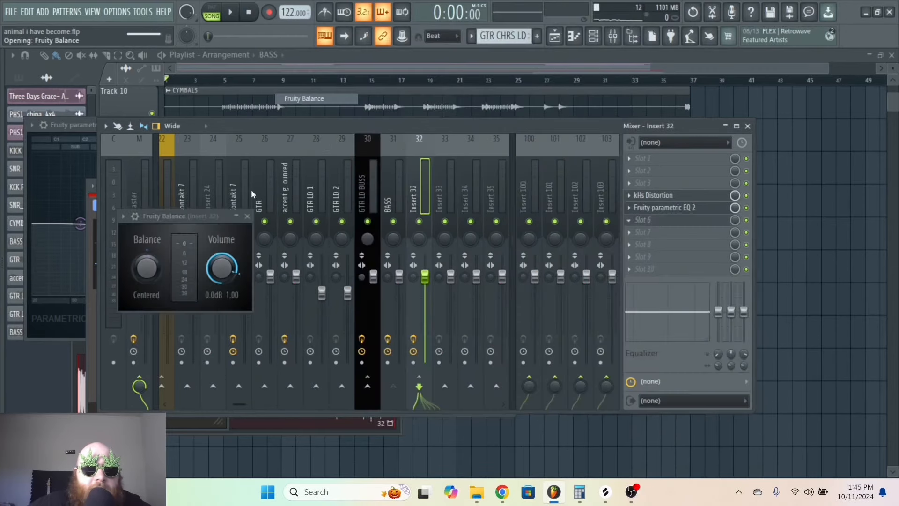
key(space)
drag(221, 280, 221, 323)
Switch the distortion type on Insert 32 to Saturate, move its window clear of the bass tracks, and play the song.
click(653, 195)
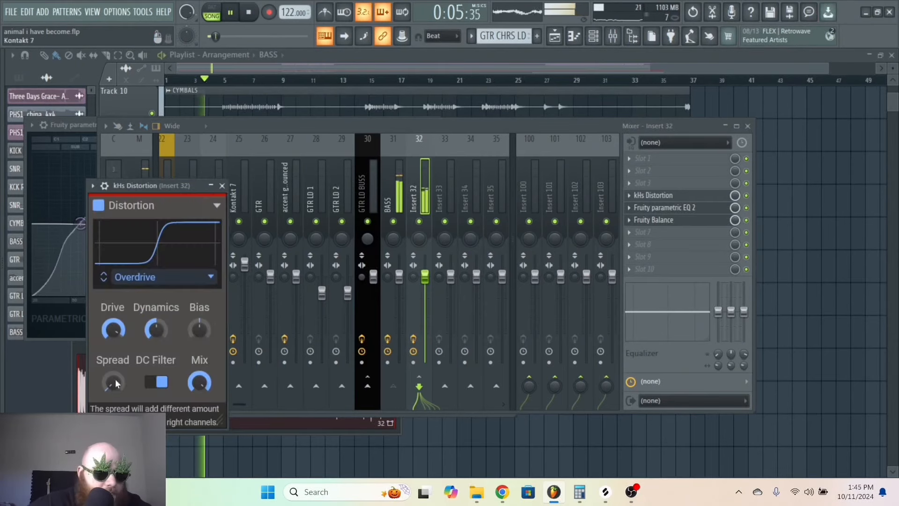
key(space)
click(184, 280)
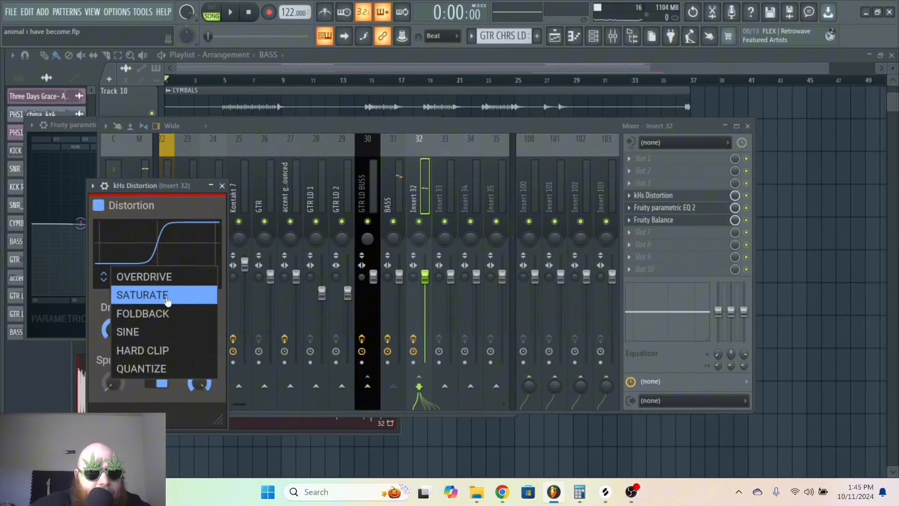
click(168, 295)
drag(159, 186, 195, 167)
key(space)
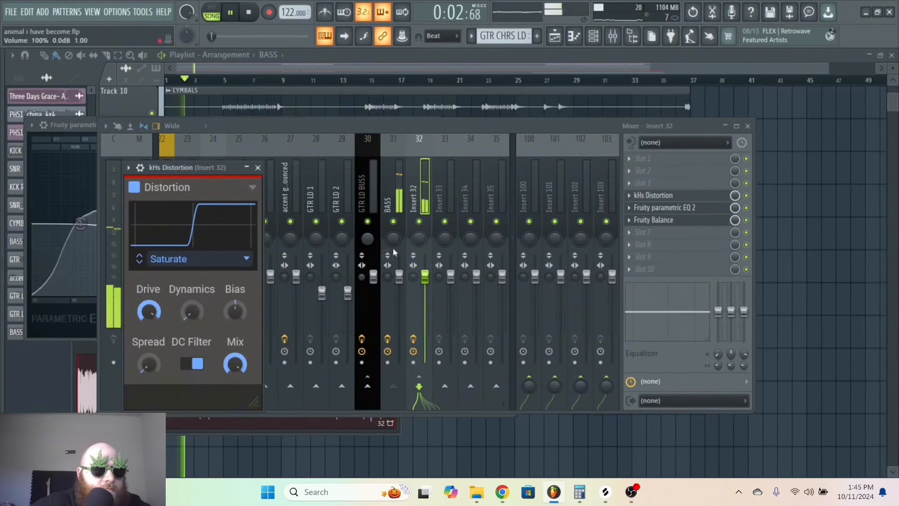
Finish checking the distortion on Insert 32 in playback and save the project.
click(652, 195)
key(ctrl+s)
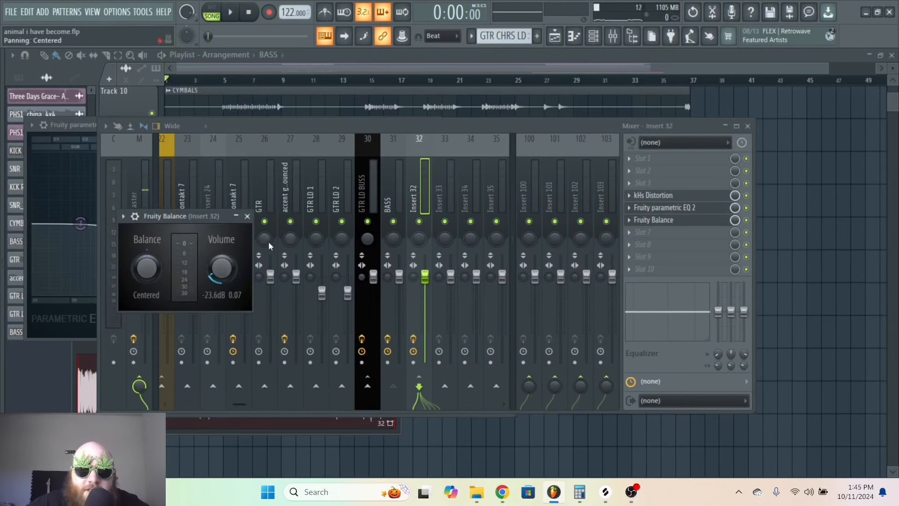
key(space)
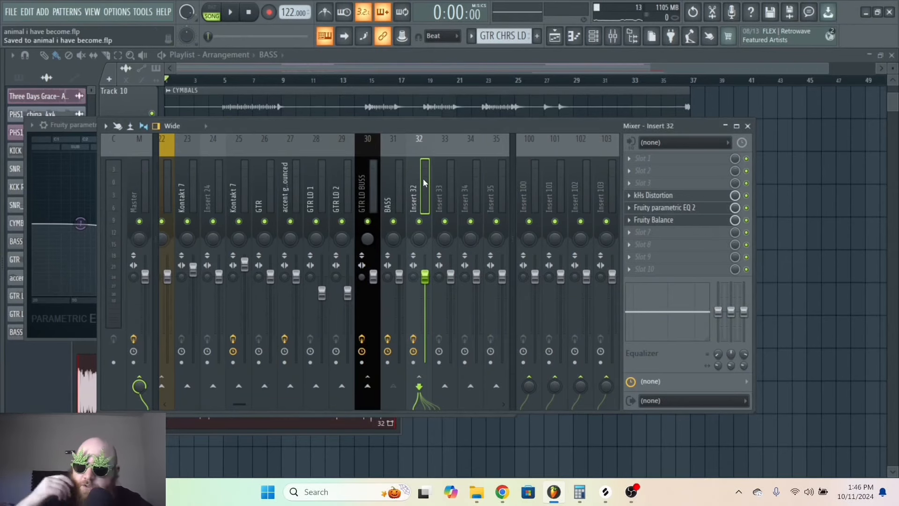
Rename mixer track Insert 32 as BASS FUZZ and give it the Fire Brick red colour #C21612.
right_click(419, 176)
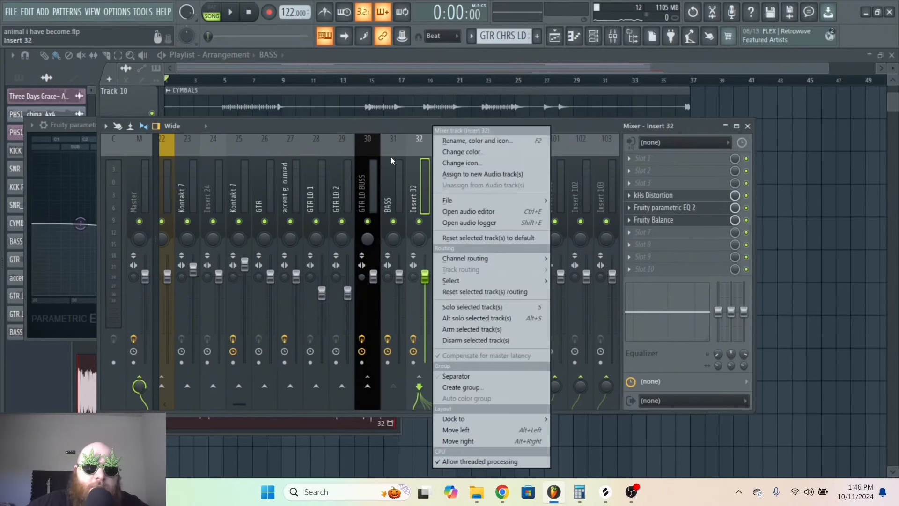
click(462, 142)
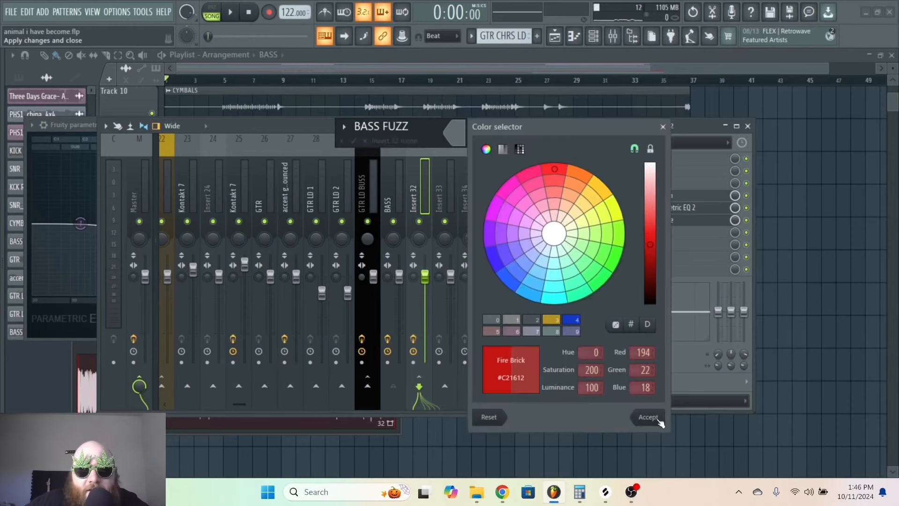
click(657, 420)
key(Return)
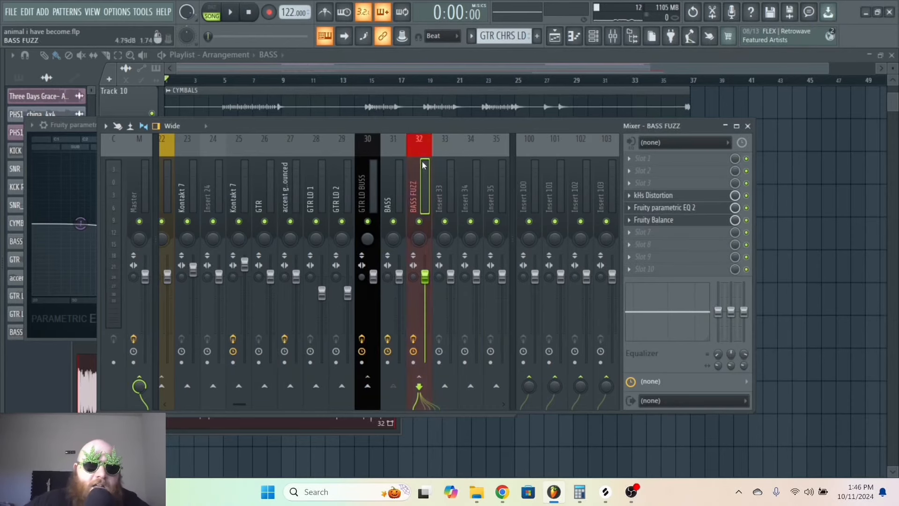
Select bars 9 to 13 of the playlist as the playback range and look over the tracks there.
click(224, 81)
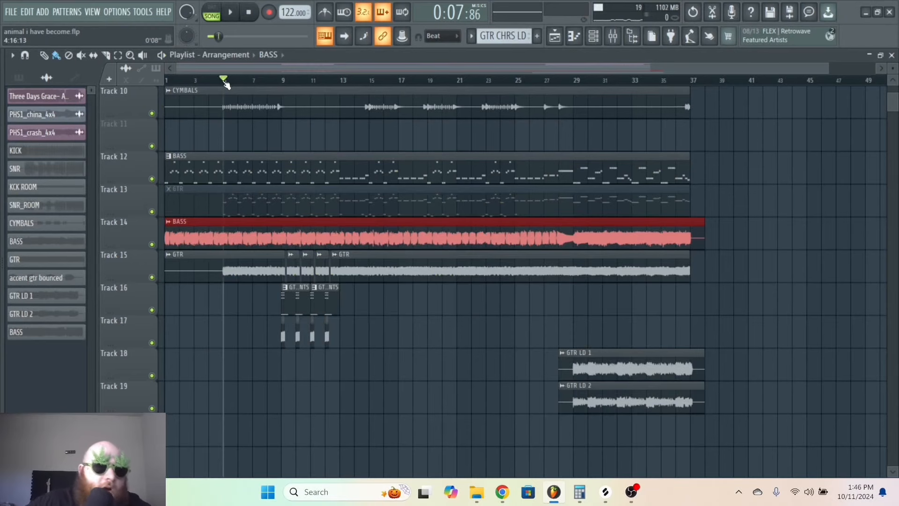
drag(224, 82, 291, 100)
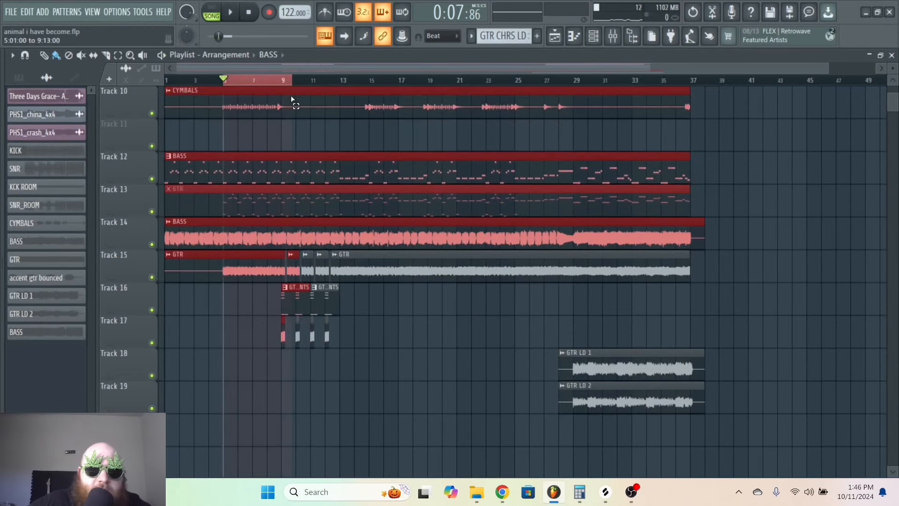
scroll(291, 100, up, 5)
click(280, 81)
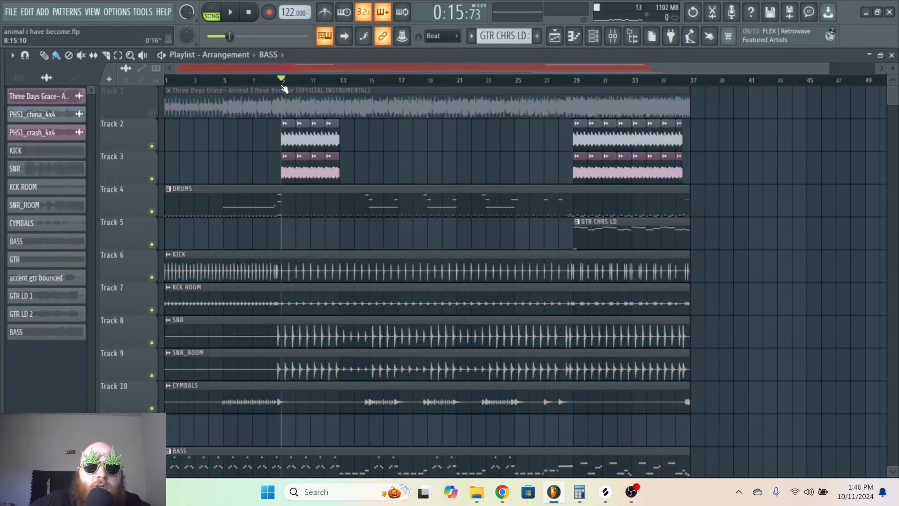
drag(827, 69, 498, 71)
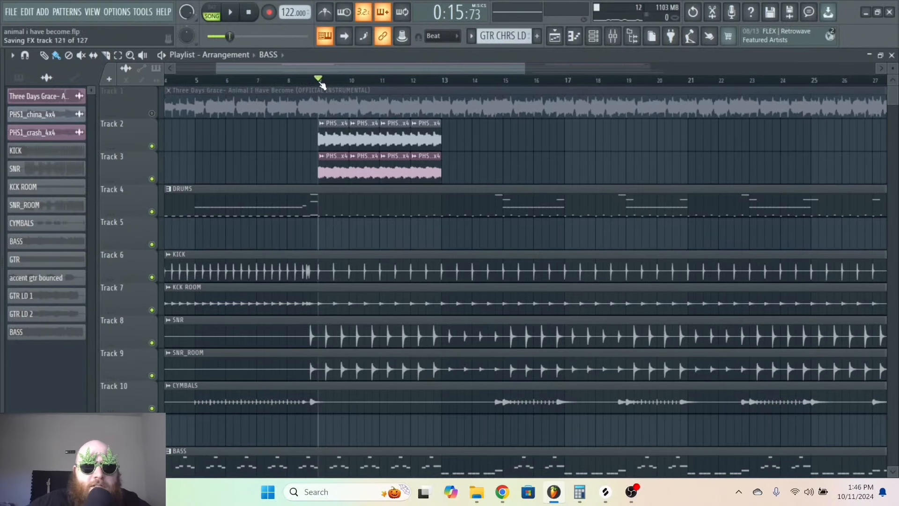
drag(321, 84, 442, 90)
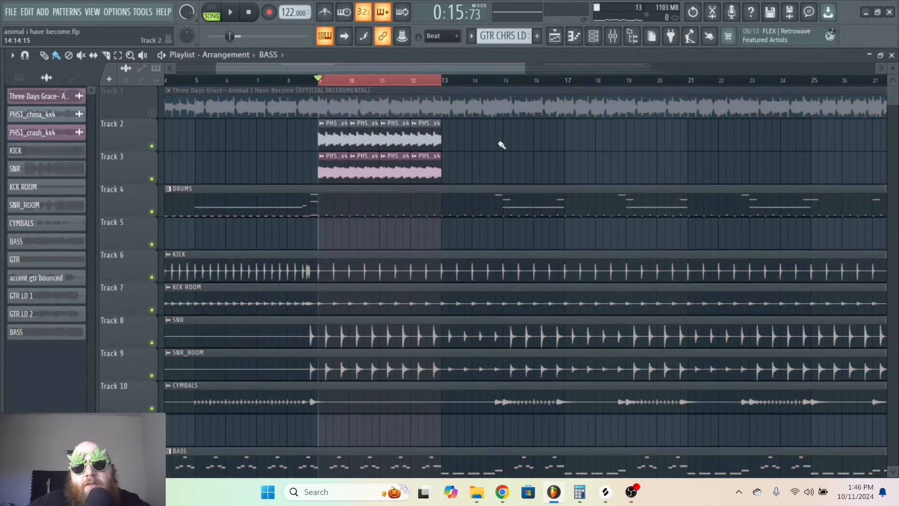
scroll(535, 177, down, 2)
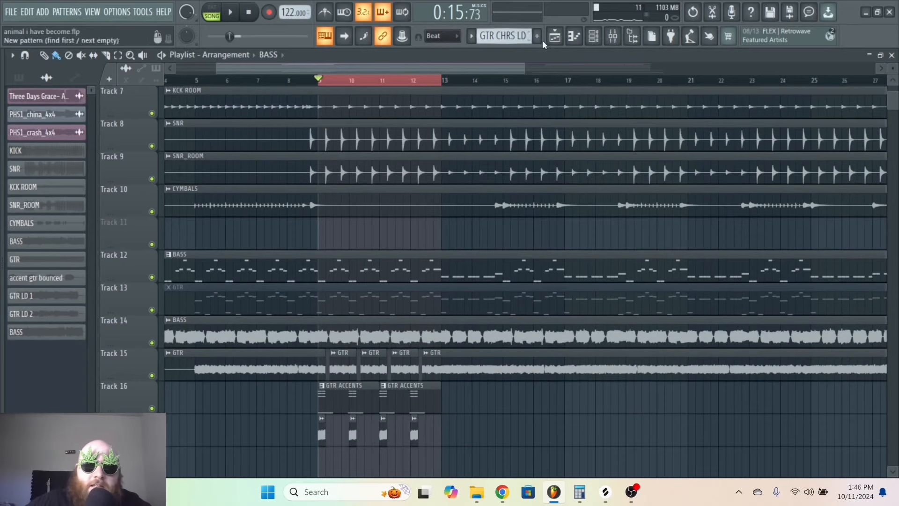
scroll(526, 277, up, 2)
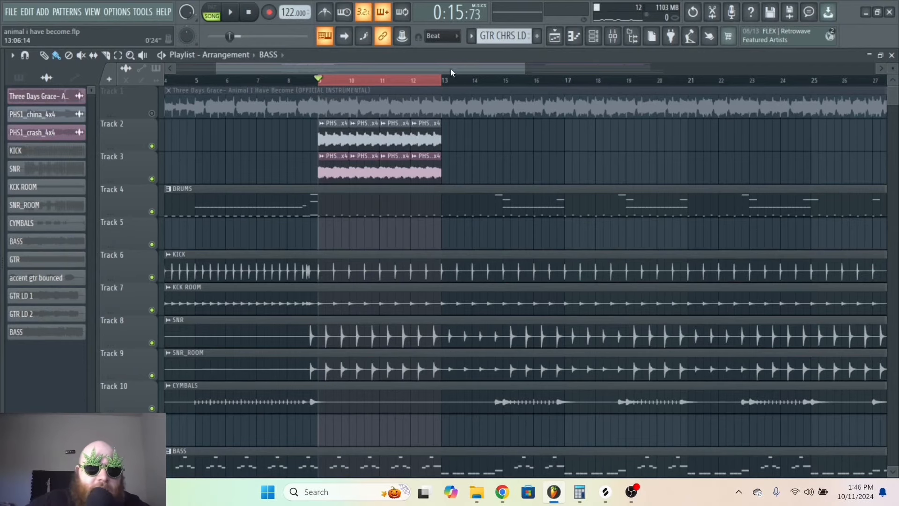
Set the playlist's playback range to bars 29 to 37 and play that section.
drag(451, 68, 643, 52)
drag(525, 71, 552, 71)
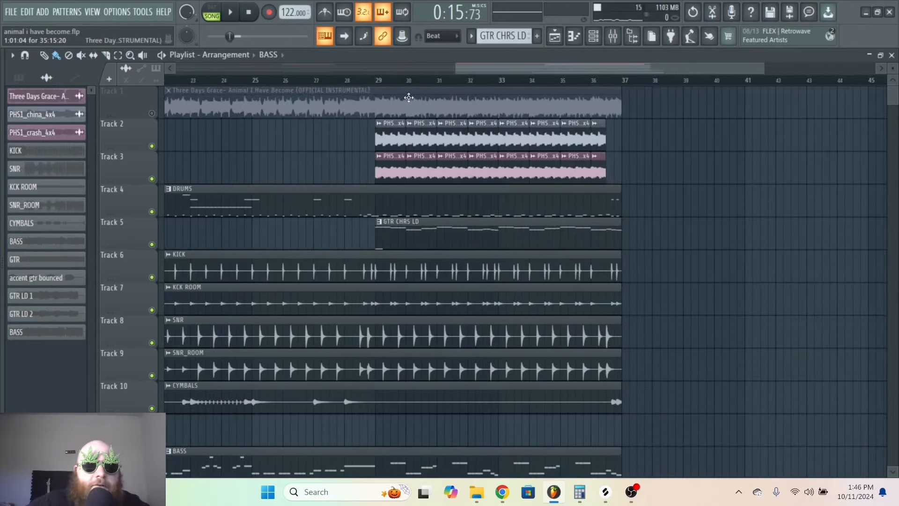
drag(379, 83, 622, 115)
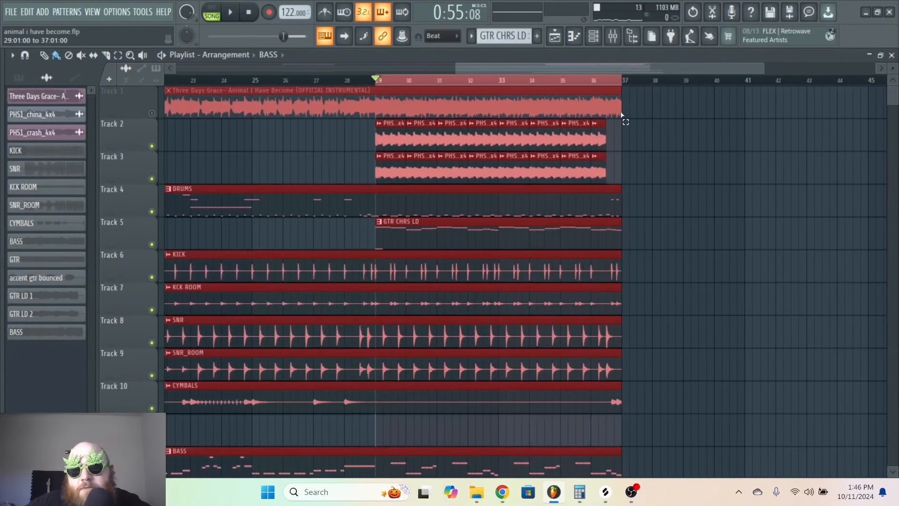
click(656, 170)
right_click(686, 171)
scroll(666, 280, down, 6)
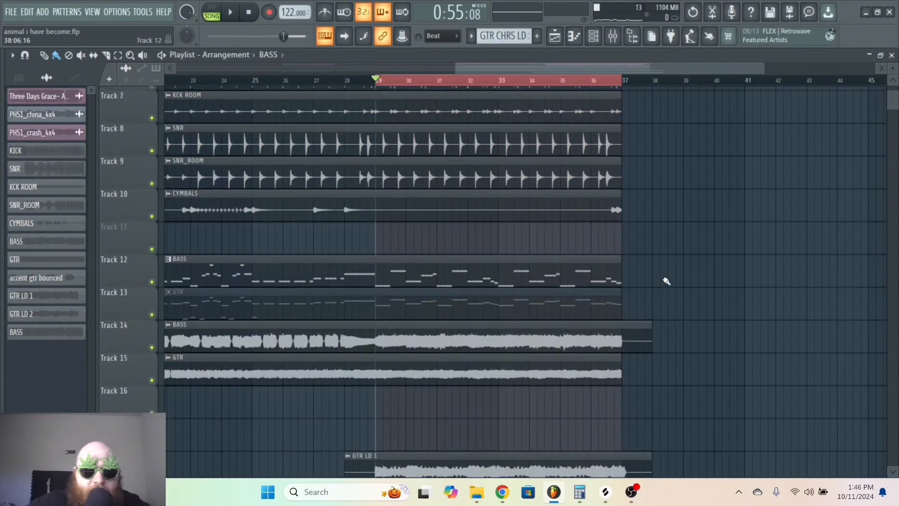
scroll(508, 304, up, 10)
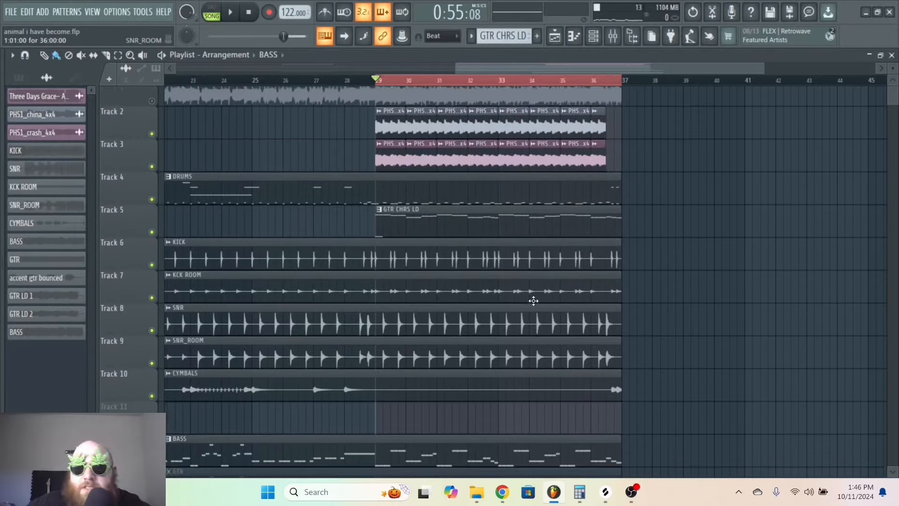
scroll(654, 289, down, 3)
key(space)
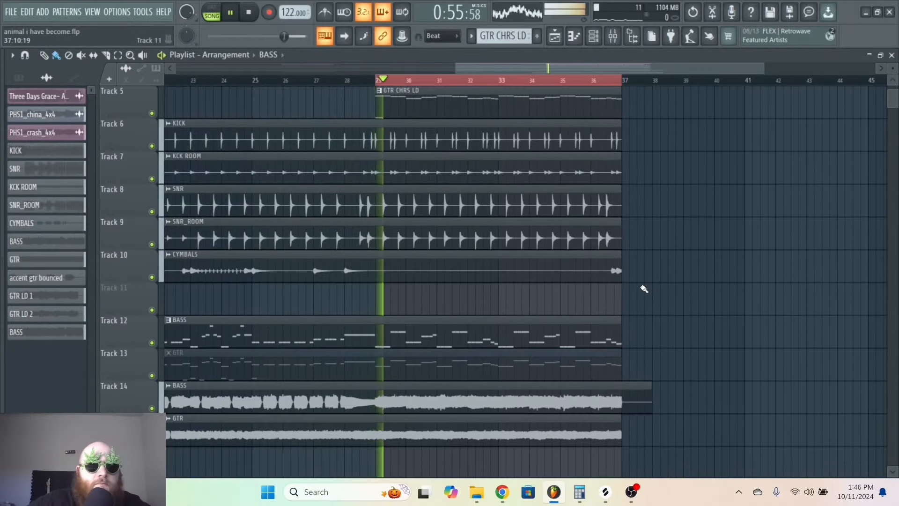
scroll(498, 209, up, 3)
Load Neutron 2 in slot 3 of the GTR track and enable its 48 dB high pass at about 192 Hz during playback.
key(F9)
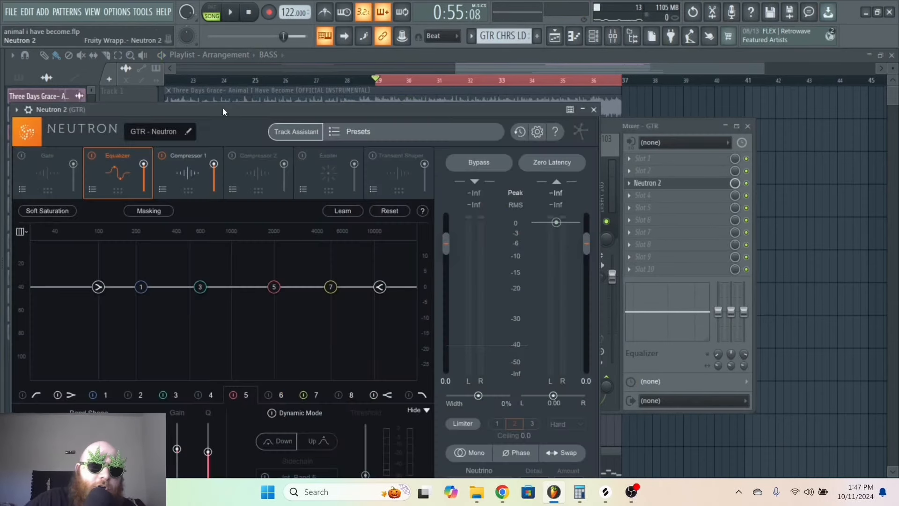
drag(223, 108, 326, 71)
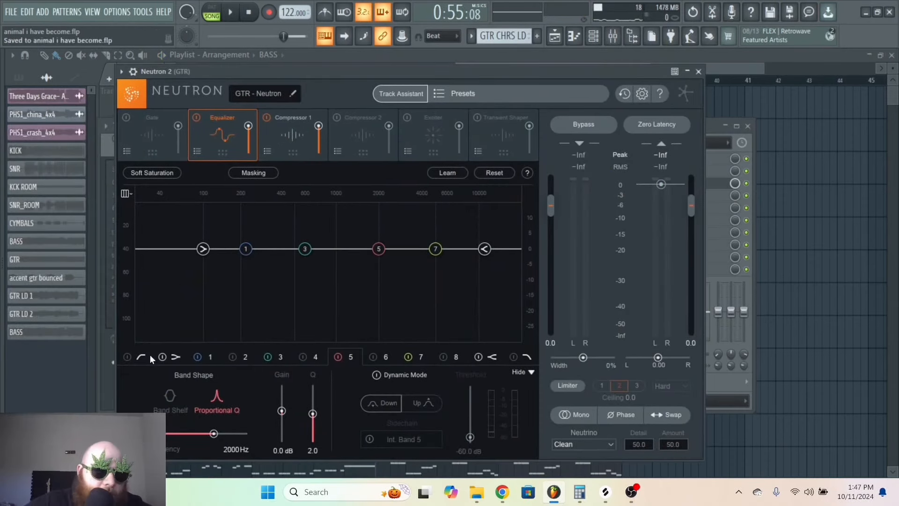
click(127, 357)
click(240, 397)
key(space)
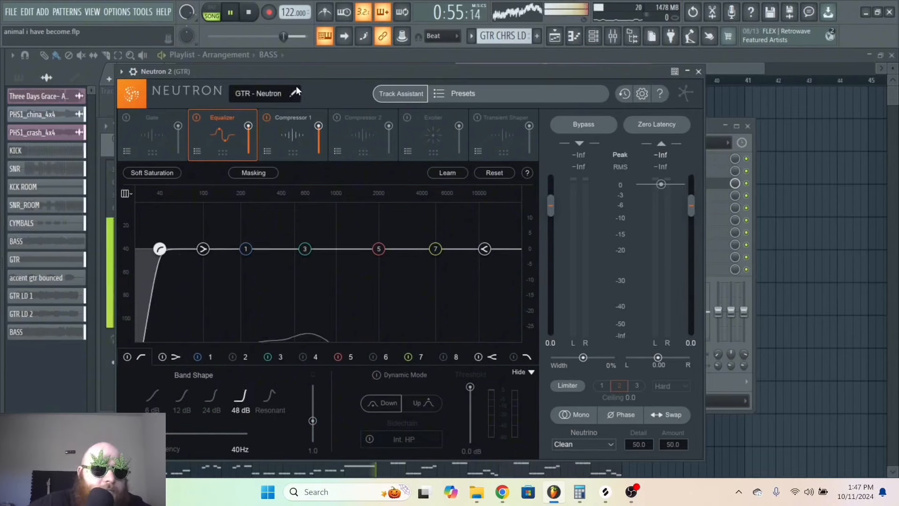
drag(161, 248, 238, 249)
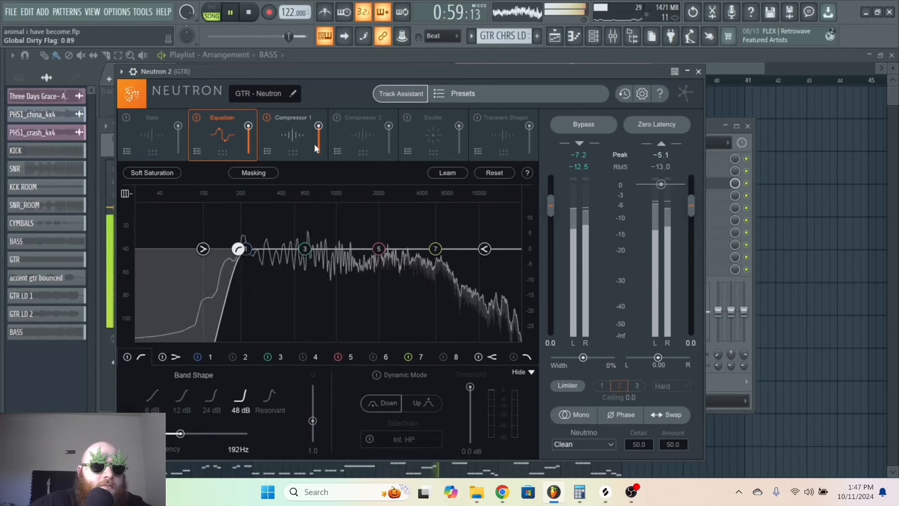
Set Neutron's Compressor 1 threshold to about -28.3 dB and its gain to about 4.3 dB, and recheck the equalizer.
click(313, 146)
drag(135, 347, 135, 379)
key(space)
drag(239, 371, 238, 370)
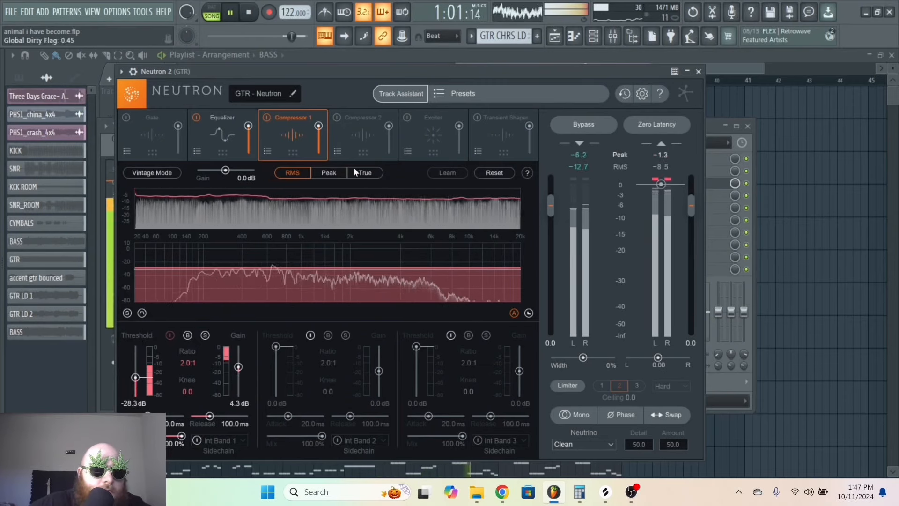
click(231, 131)
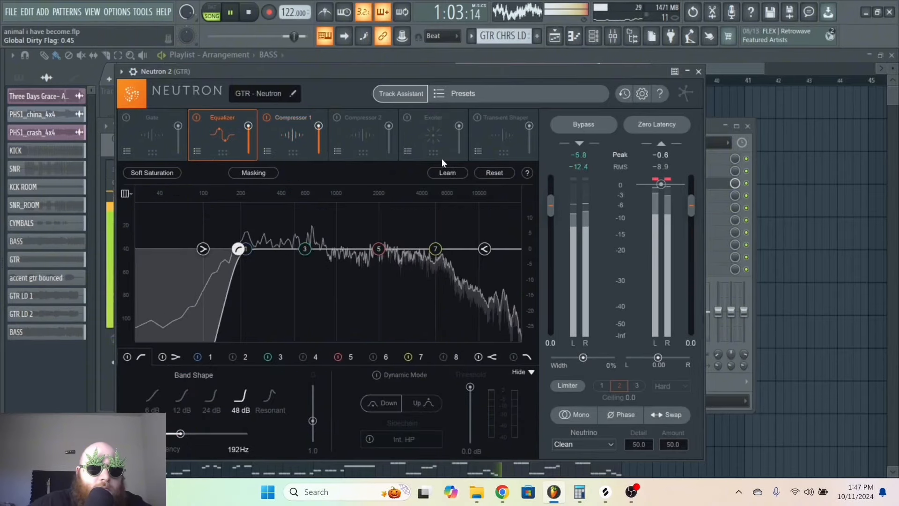
Add kHs Limiter in slot 5 of the GTR track and move Neutron 2 up to slot 2.
drag(547, 74, 339, 77)
click(656, 128)
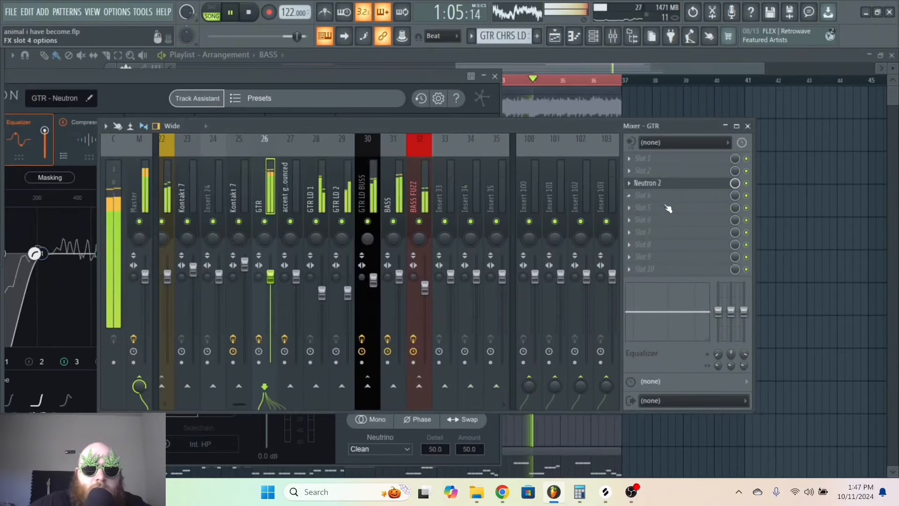
click(667, 208)
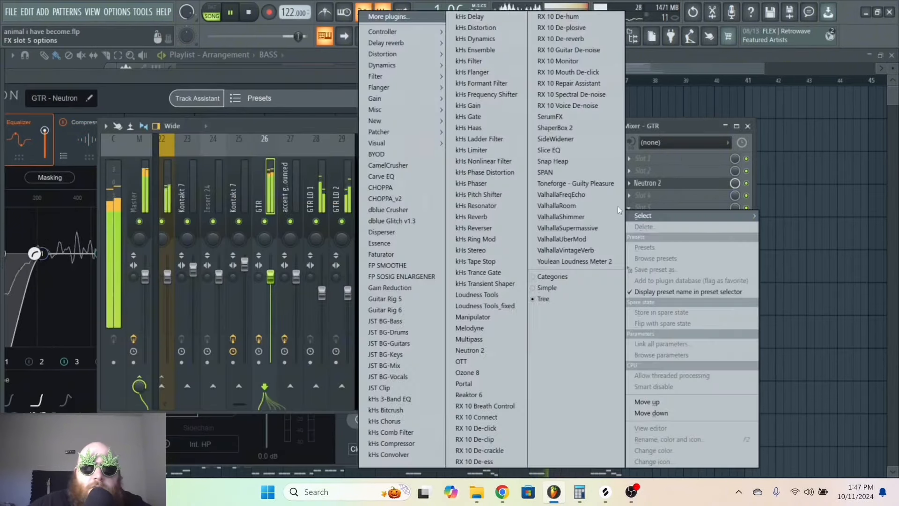
click(501, 150)
click(650, 197)
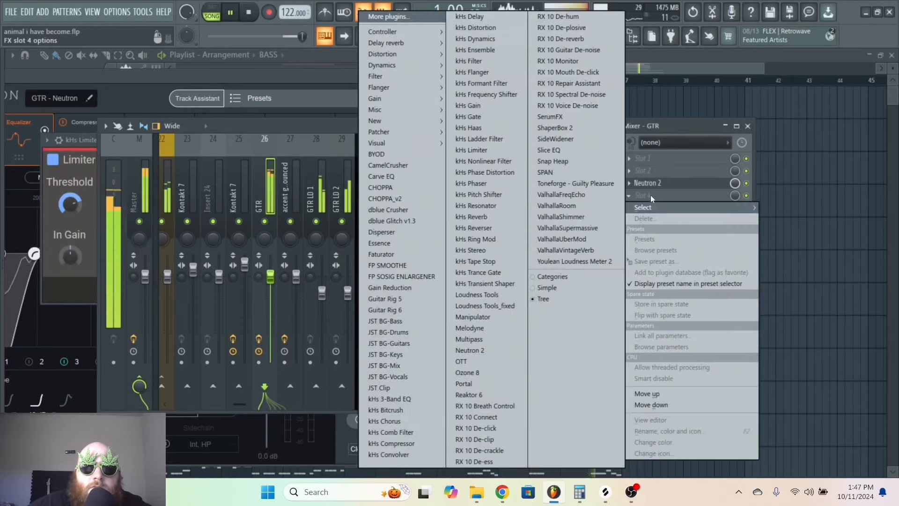
click(673, 133)
scroll(631, 185, up, 1)
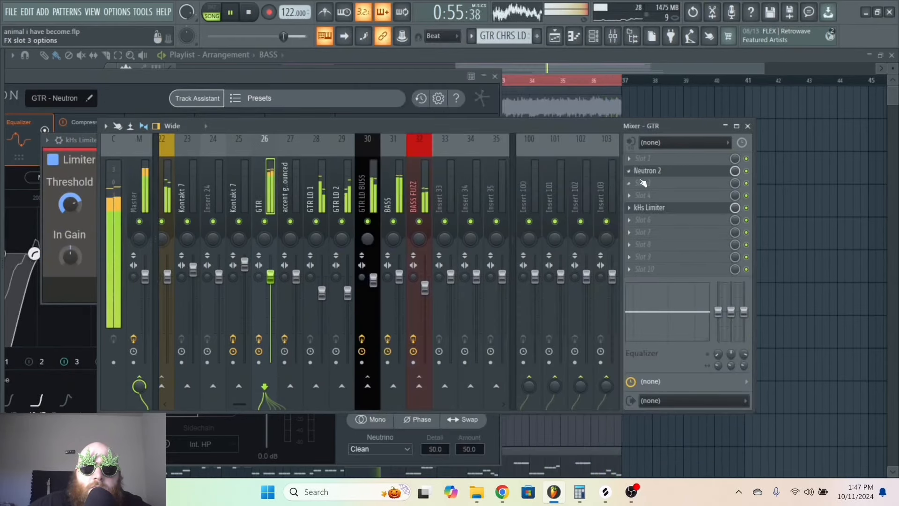
Add kHs Filter in slot 3 of the GTR track as a high pass with slope 6, and tune its cutoff in playback.
click(652, 183)
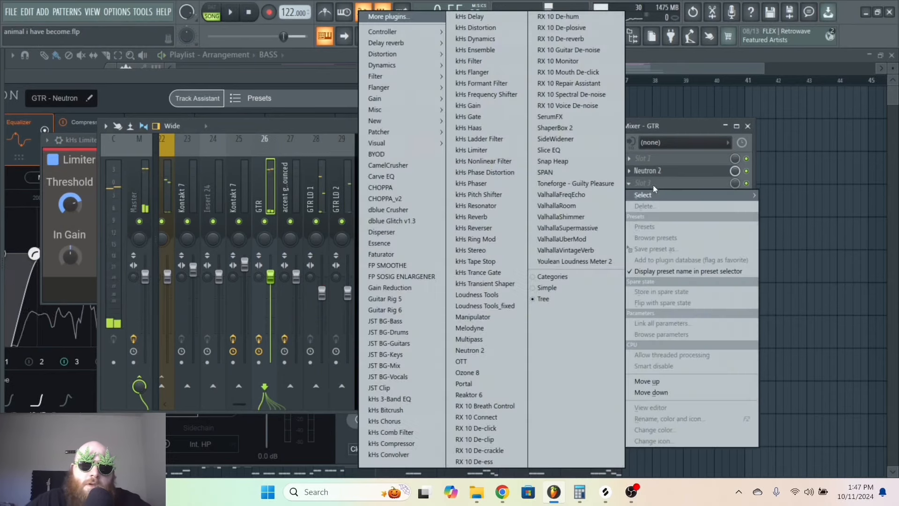
click(478, 61)
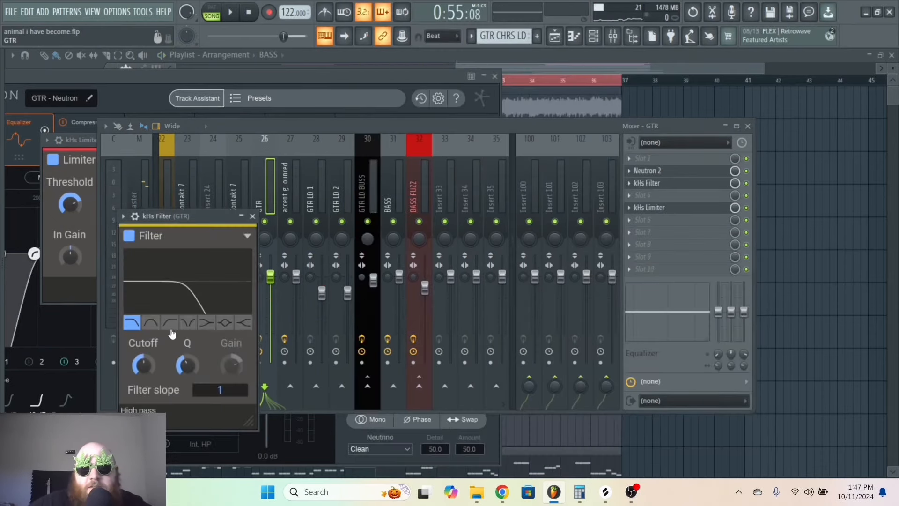
click(170, 324)
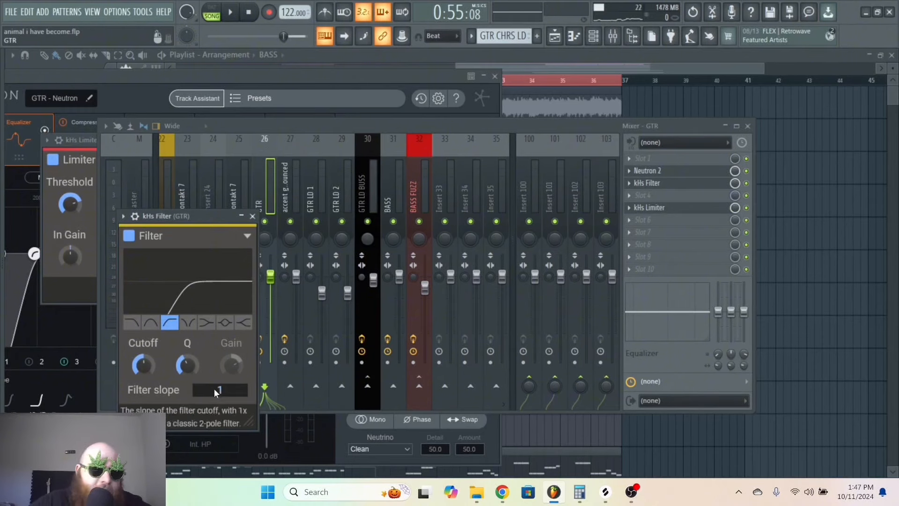
drag(169, 222, 234, 208)
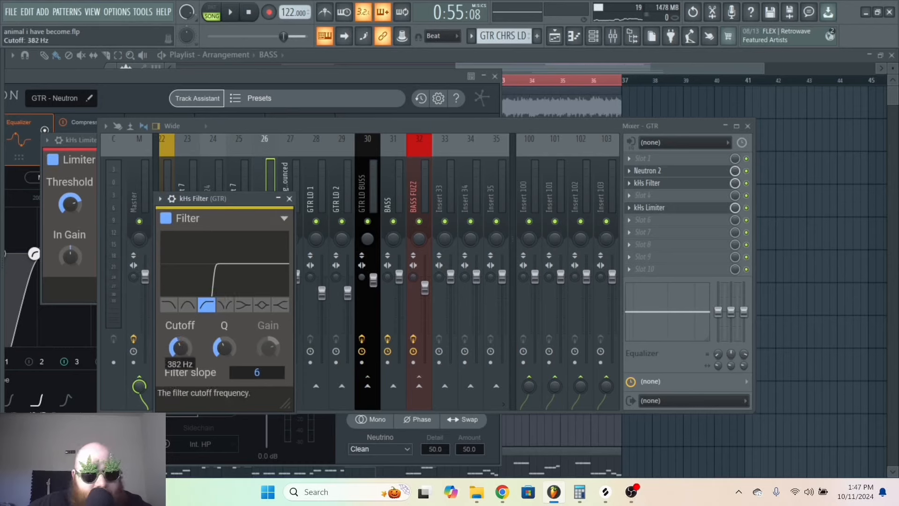
drag(217, 207, 210, 186)
key(space)
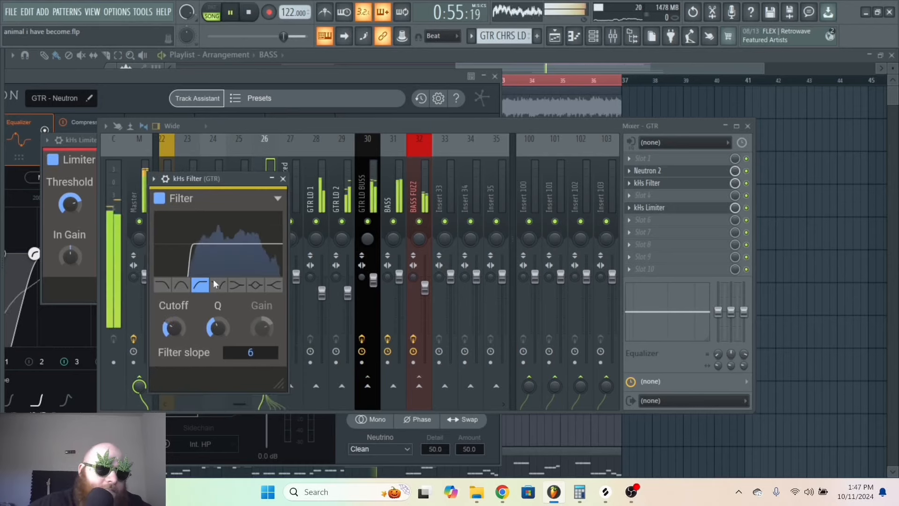
mouse_move(177, 323)
mouse_down()
mouse_move(178, 342)
mouse_move(178, 307)
mouse_up()
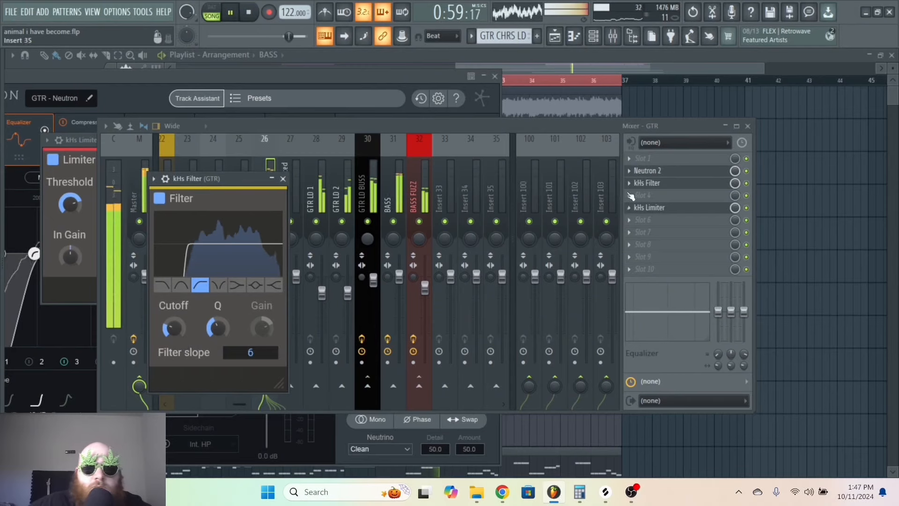
Add Fruity Parametric EQ 2 in slot 4 of the GTR track and reposition its window.
click(658, 195)
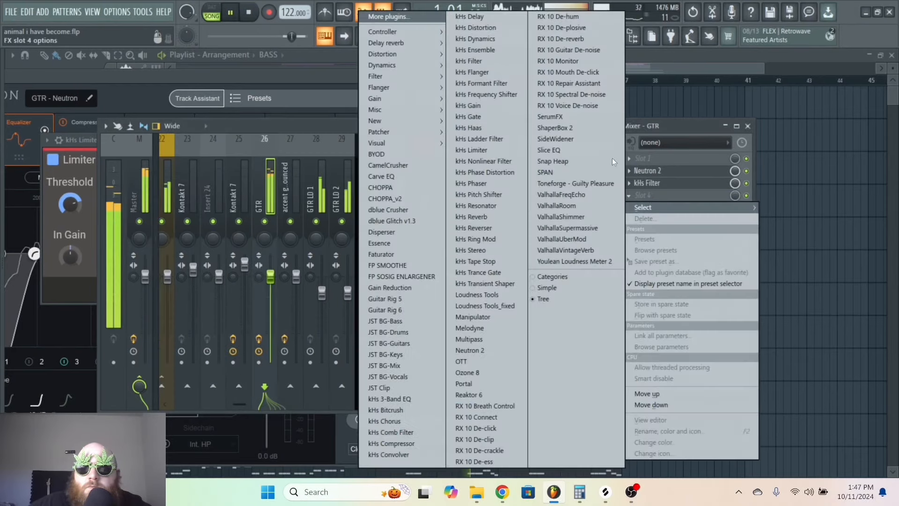
mouse_move(395, 78)
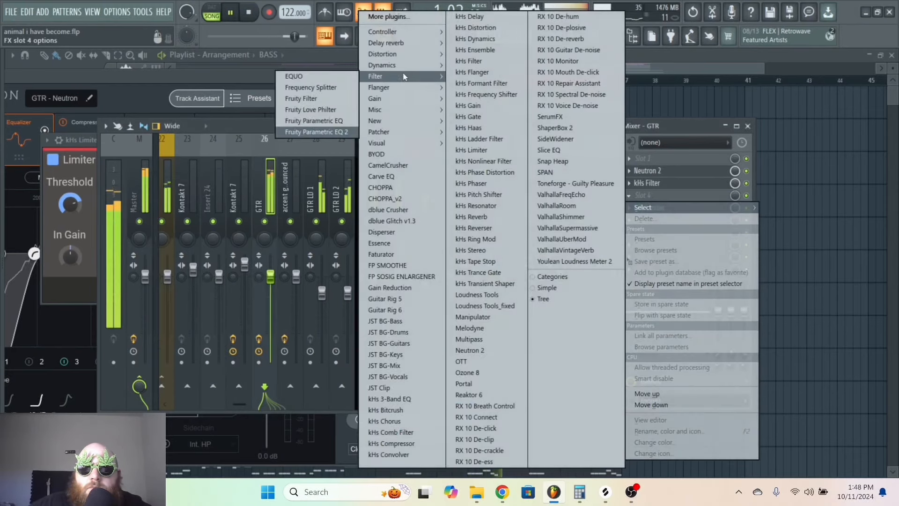
click(316, 132)
drag(359, 111, 368, 108)
Make band 7 of the GTR track's Fruity Parametric EQ 2 a low pass with order Steep 8.
right_click(385, 207)
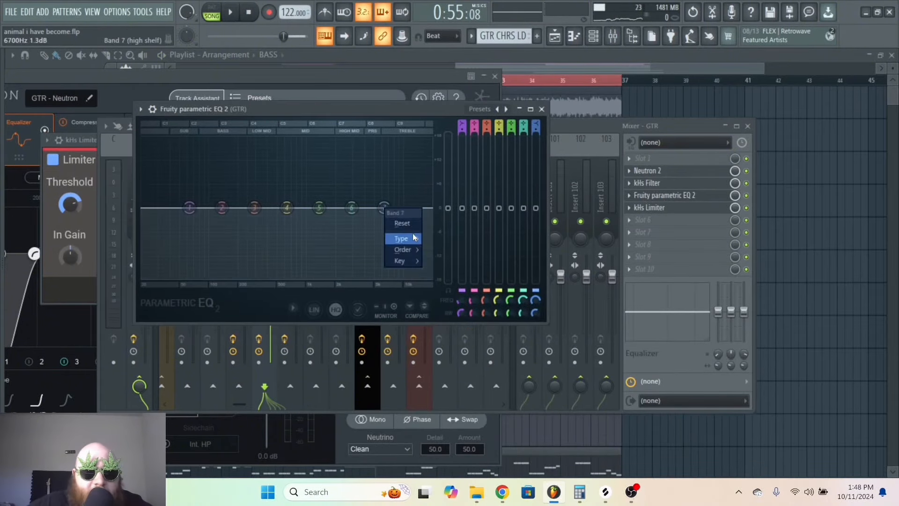
mouse_move(412, 235)
click(446, 250)
drag(385, 208, 395, 208)
right_click(395, 211)
mouse_move(426, 249)
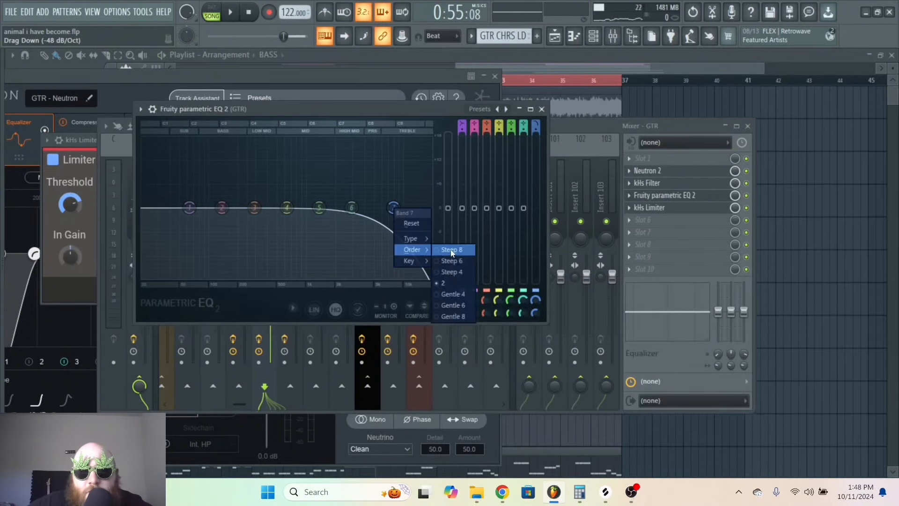
click(469, 251)
Set the cutoff of the band 7 low pass to about 10.9 kHz and audition it briefly.
drag(540, 314, 541, 316)
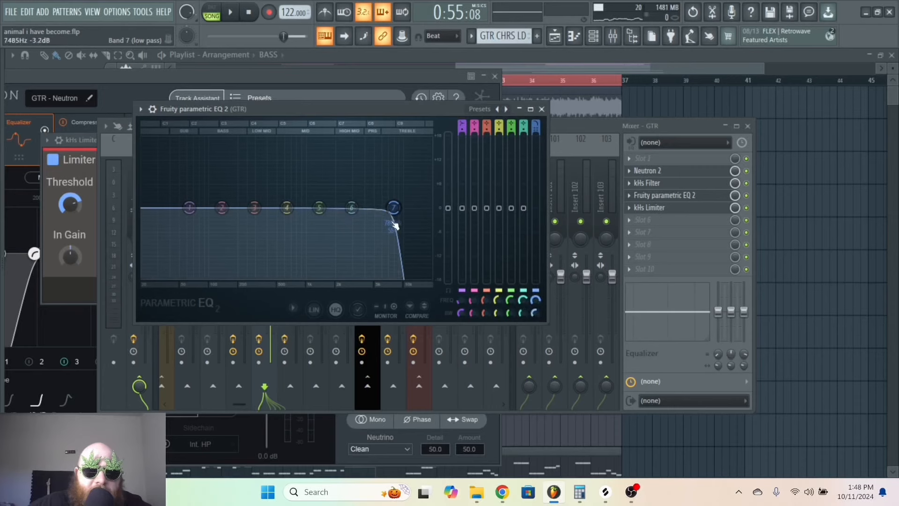
drag(395, 225, 401, 208)
key(space)
key(space)
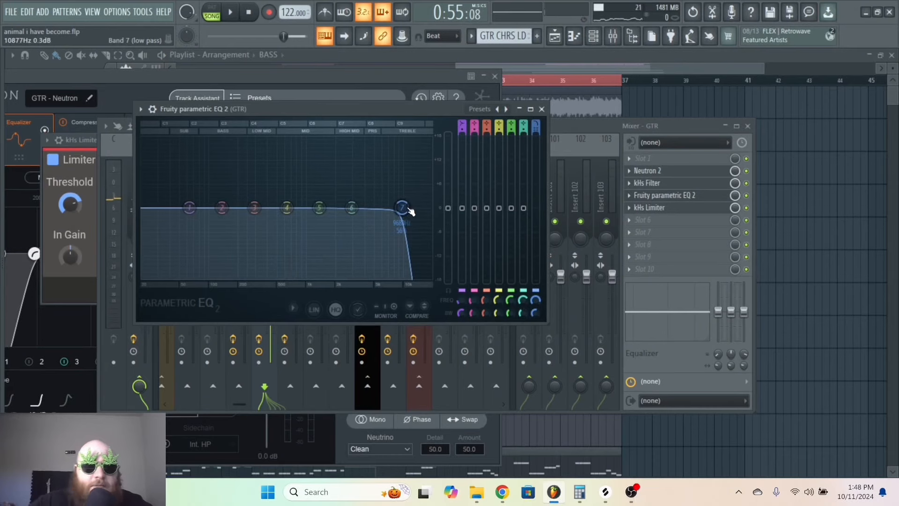
During playback, cut band 4 by about 4 dB near 740 Hz and band 3 by about 2.2 dB near 278 Hz.
key(space)
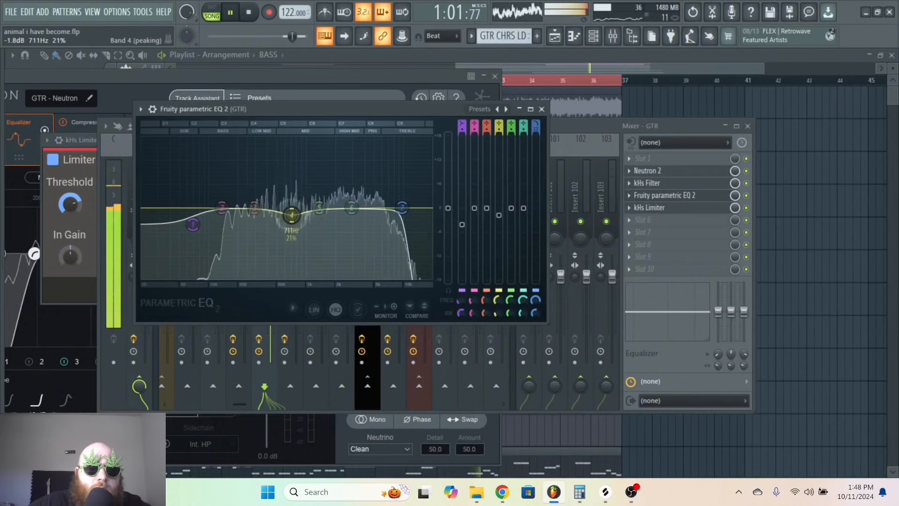
drag(292, 216, 292, 219)
drag(499, 309, 500, 313)
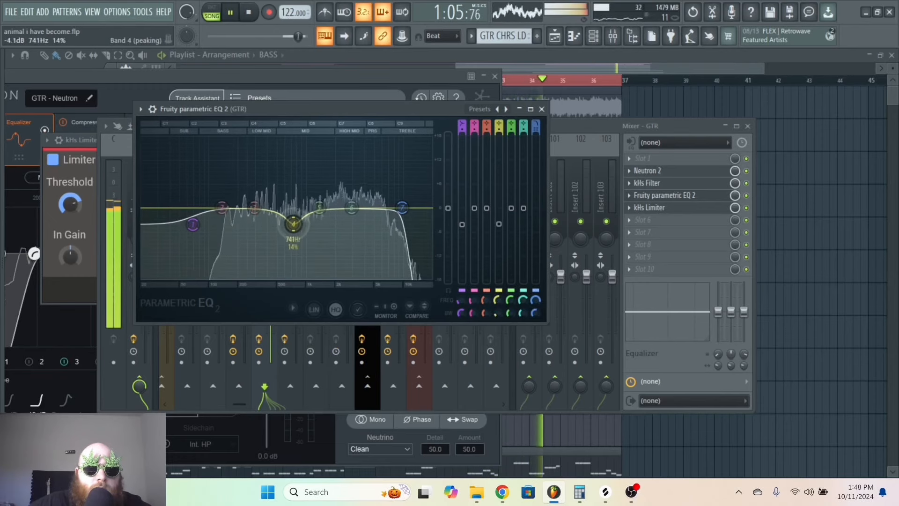
drag(292, 224, 290, 221)
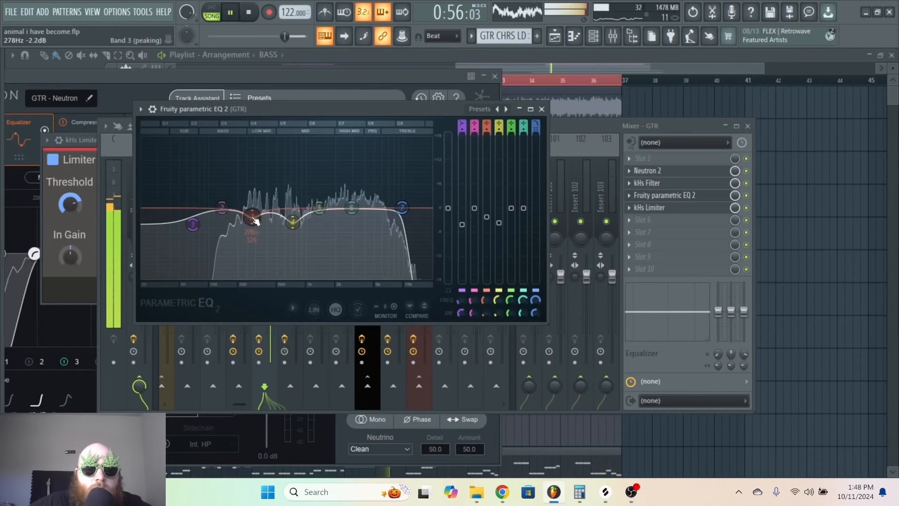
Move kHs Limiter down to slot 7 of the GTR track and add JST BG-Guitars in slot 5.
click(672, 126)
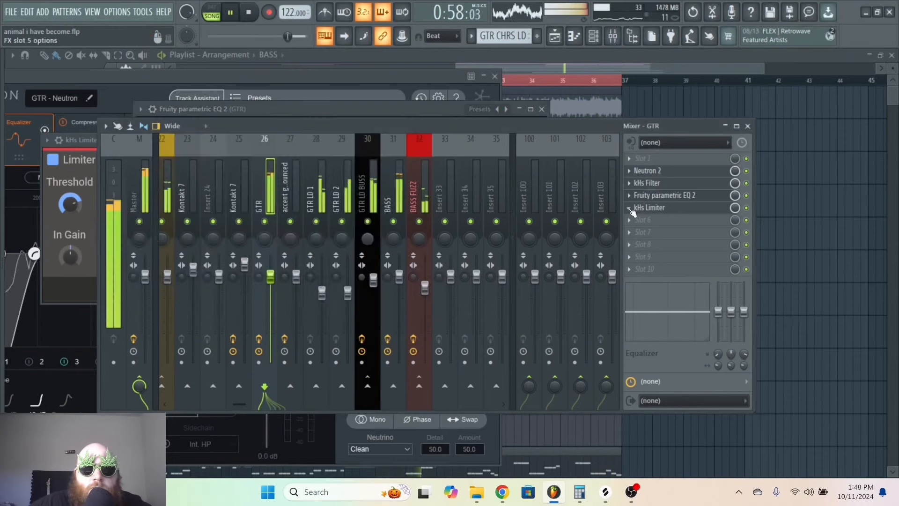
drag(637, 207, 633, 236)
click(658, 208)
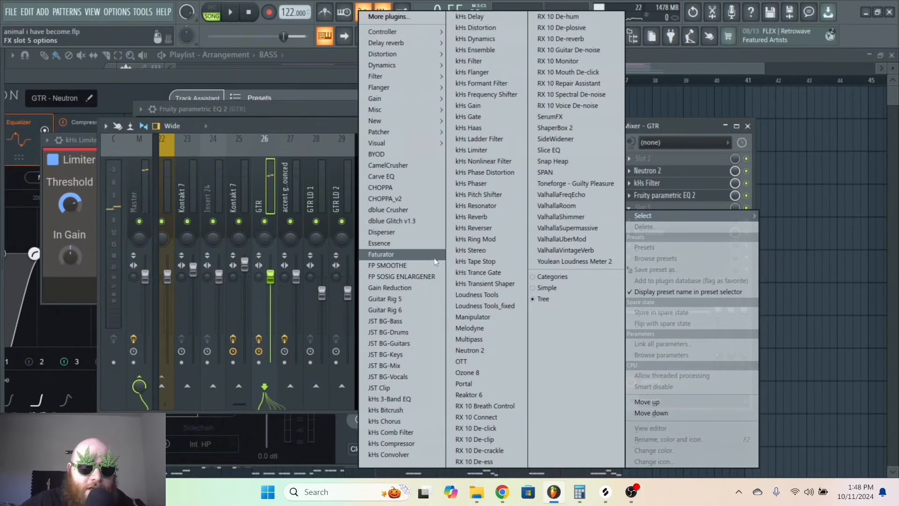
click(429, 343)
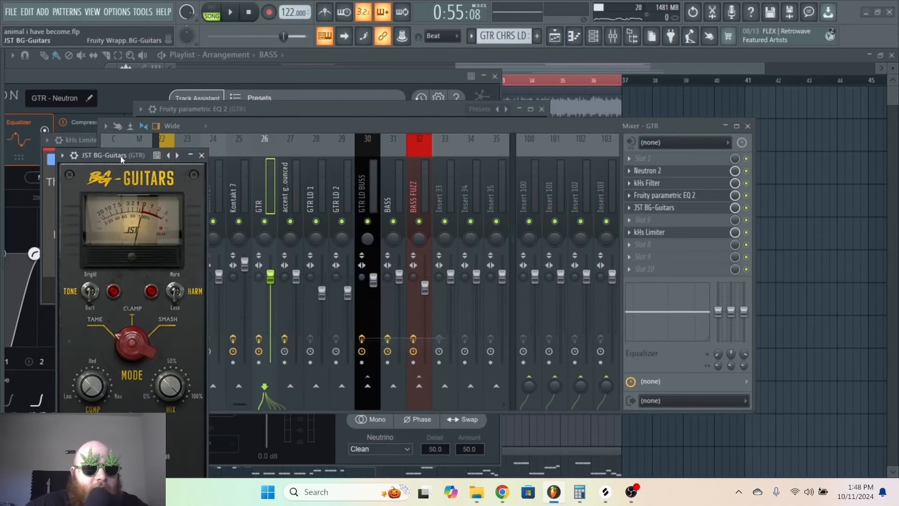
Reposition the JST BG-Guitars window and play the looped section through it.
drag(121, 159, 290, 97)
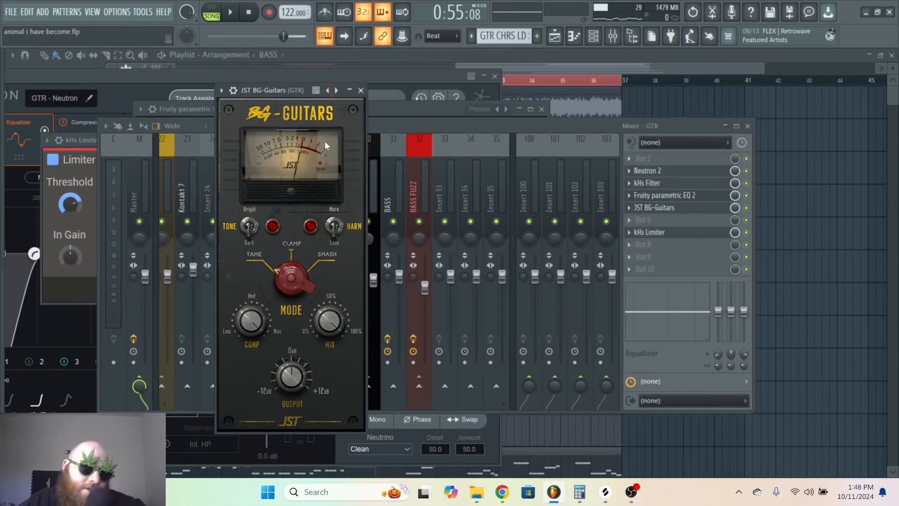
drag(274, 88, 288, 86)
key(space)
mouse_move(309, 349)
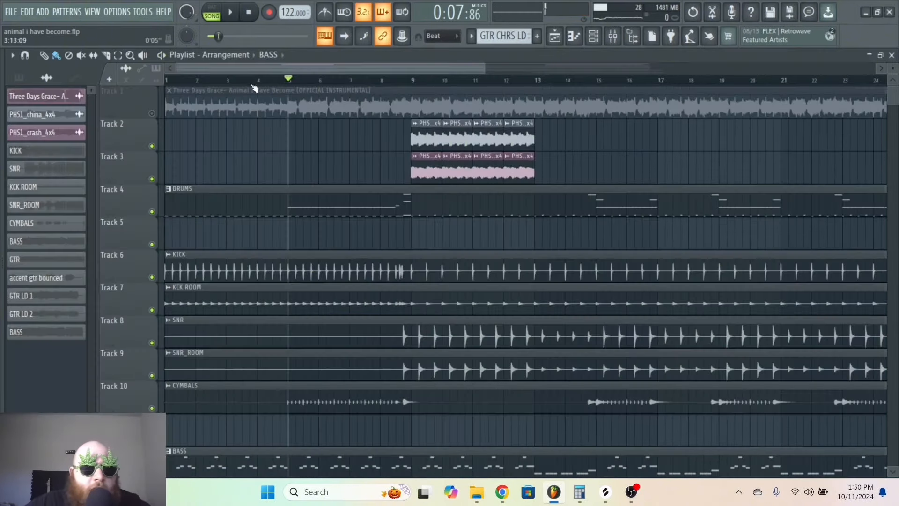
Play the arrangement from around bar 4, show it in full and jump to bar 27 to check the mix.
scroll(316, 171, down, 8)
scroll(282, 98, up, 2)
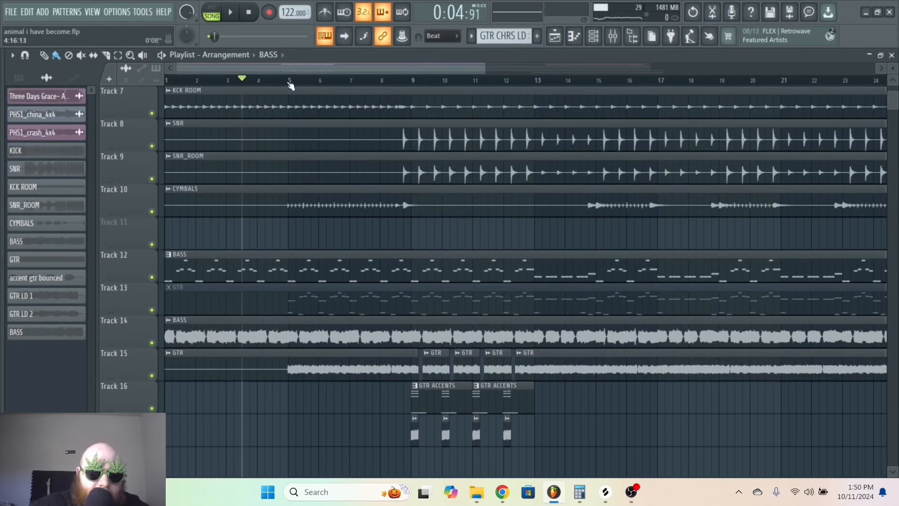
key(space)
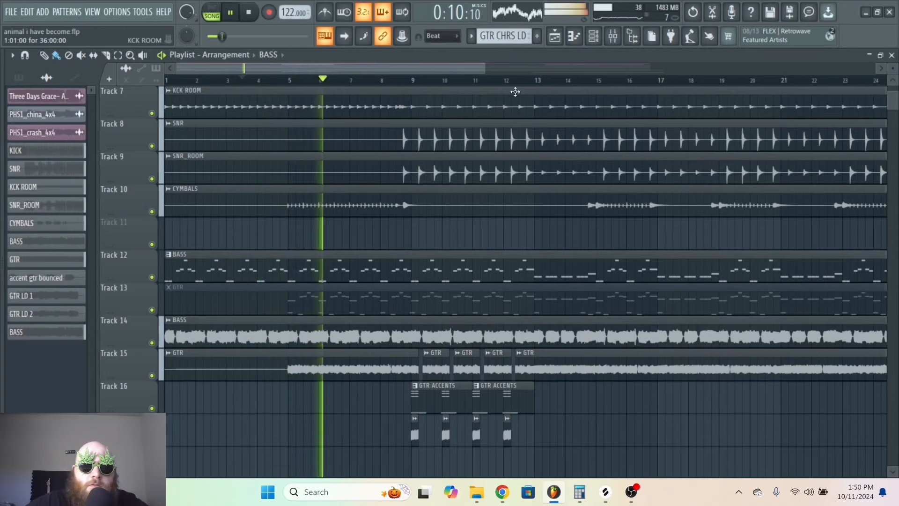
drag(485, 67, 588, 67)
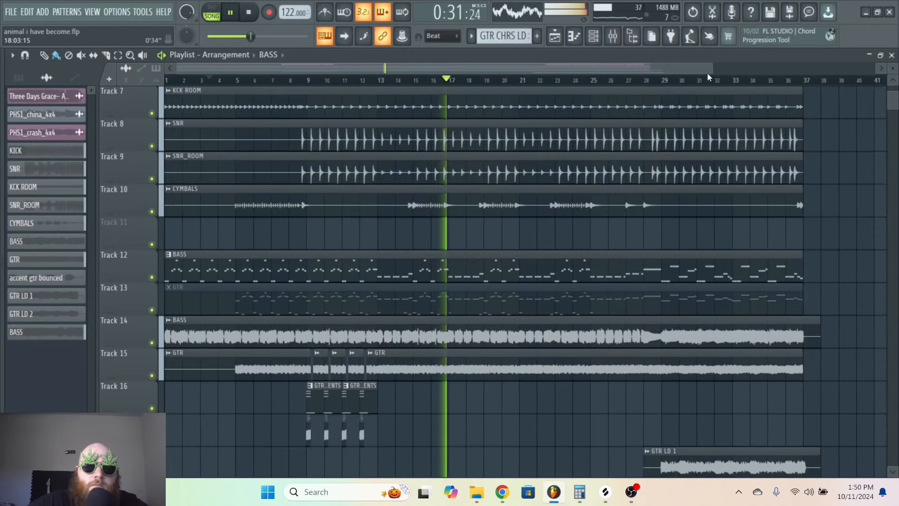
click(644, 81)
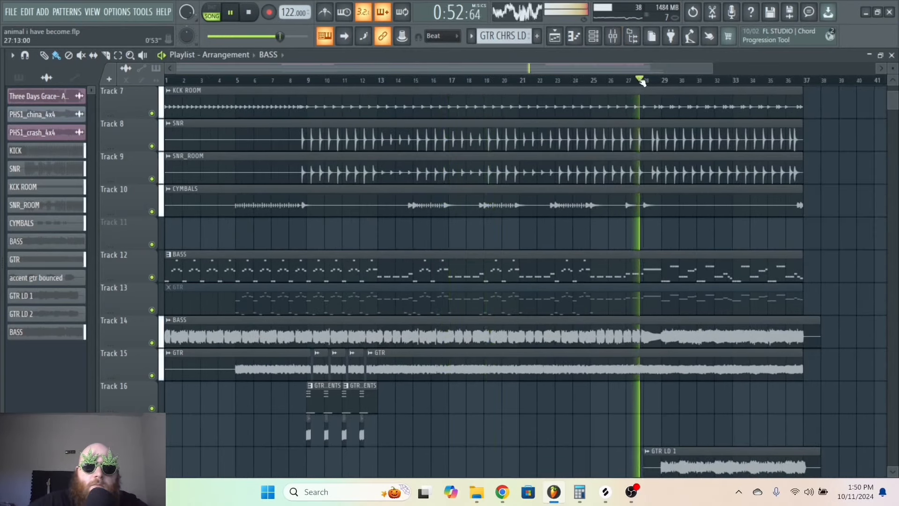
Open the mixer and set band 2 of the BASS track's Fruity Parametric EQ 2 to about 102 Hz and 2.6 dB.
click(621, 39)
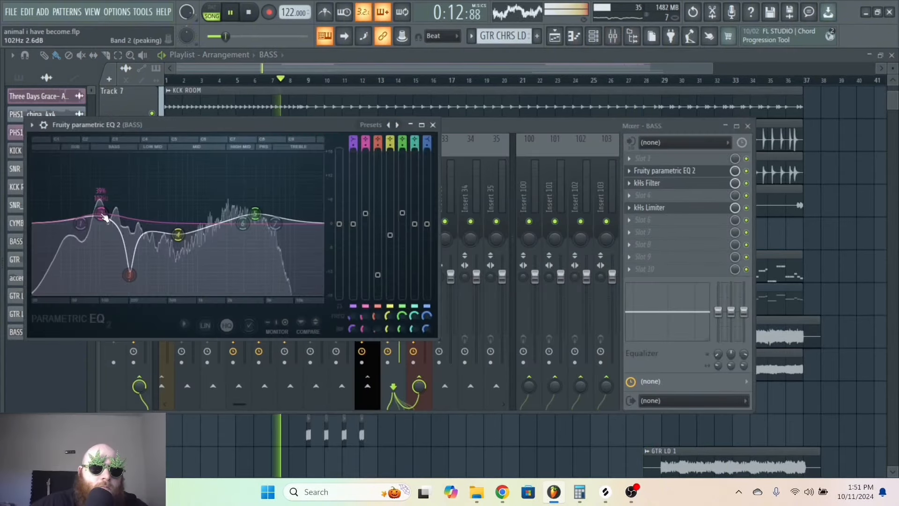
click(465, 128)
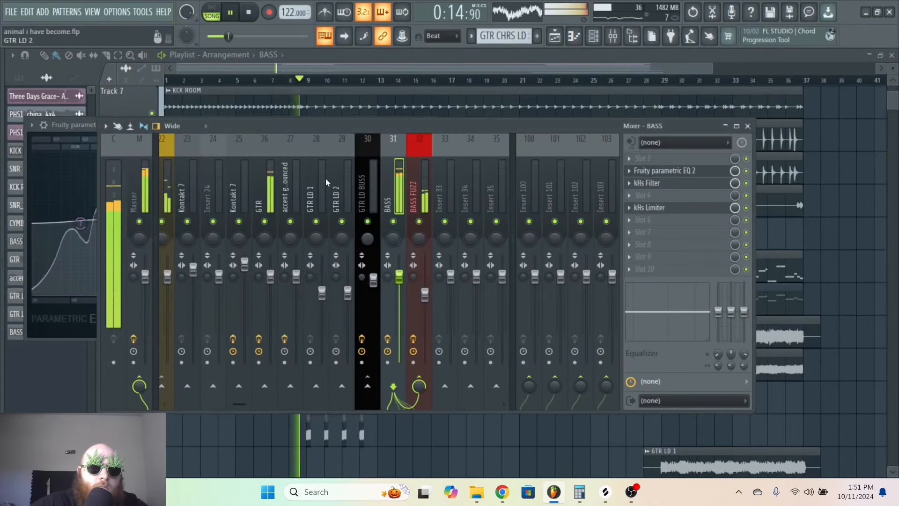
Create an automation clip for the mix level of JST BG-Guitars on the GTR mixer track.
click(270, 186)
click(668, 232)
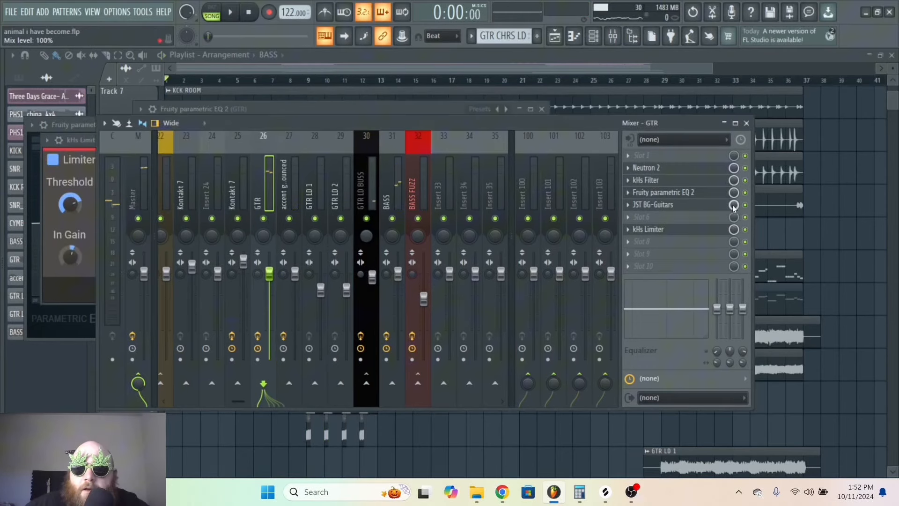
right_click(734, 205)
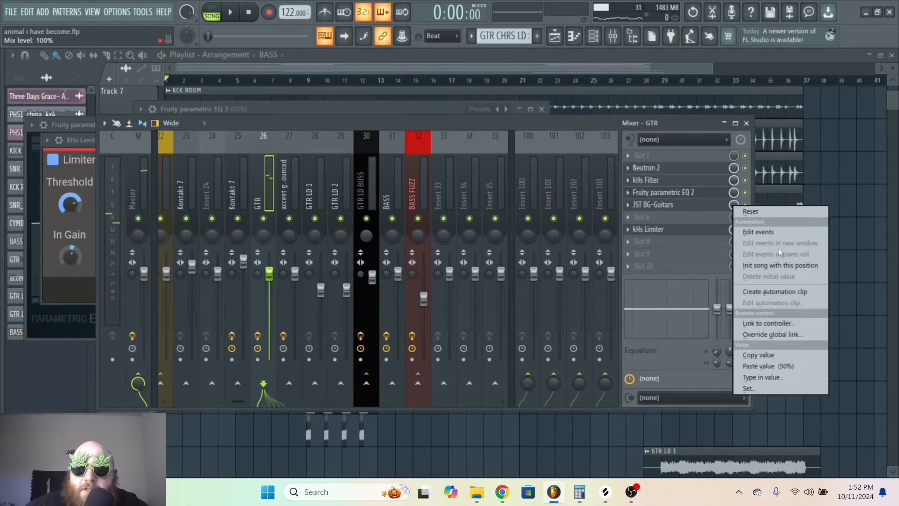
click(773, 291)
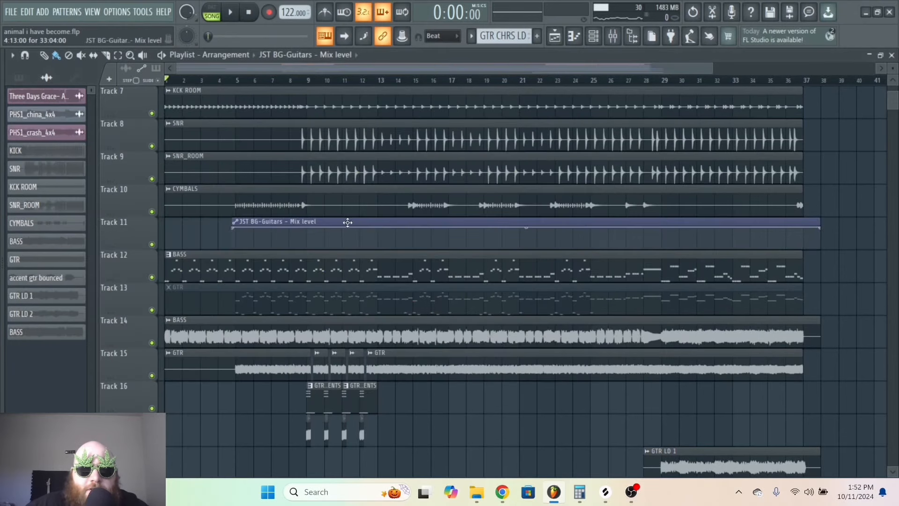
Fit the mix-level clip to bars 1–37, hold it at minimum until bar 29 and at 100% from there, and audition the change.
drag(168, 231, 133, 281)
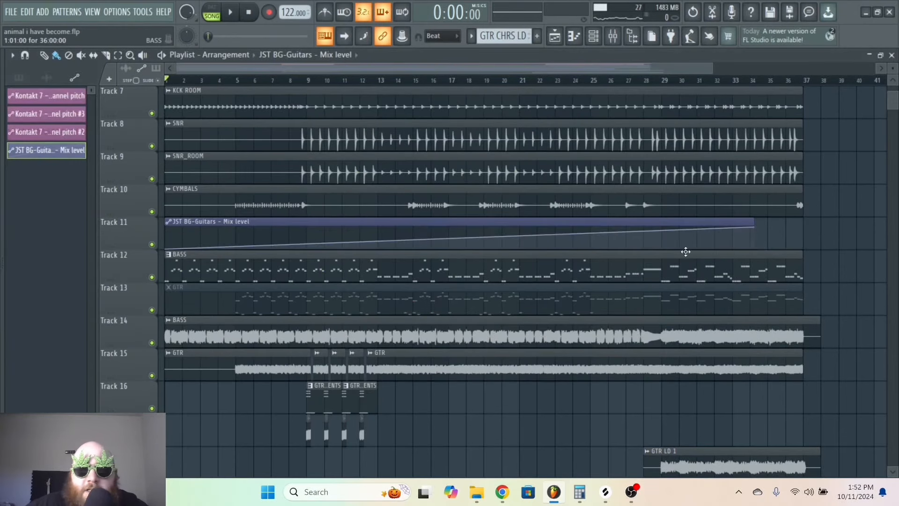
drag(664, 250, 668, 260)
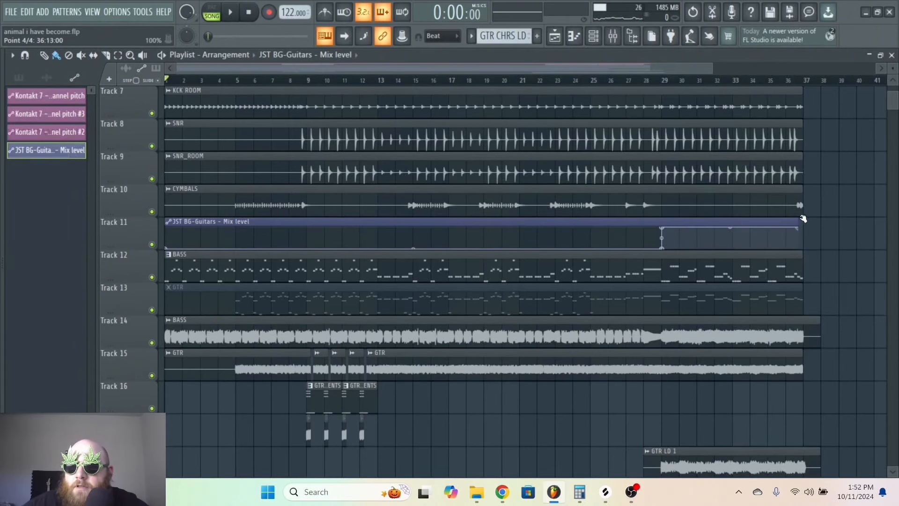
click(654, 87)
key(space)
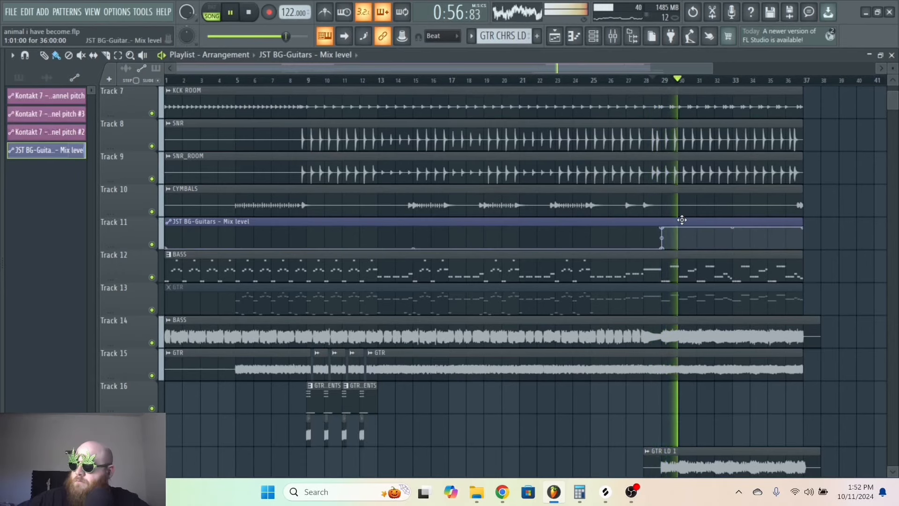
key(space)
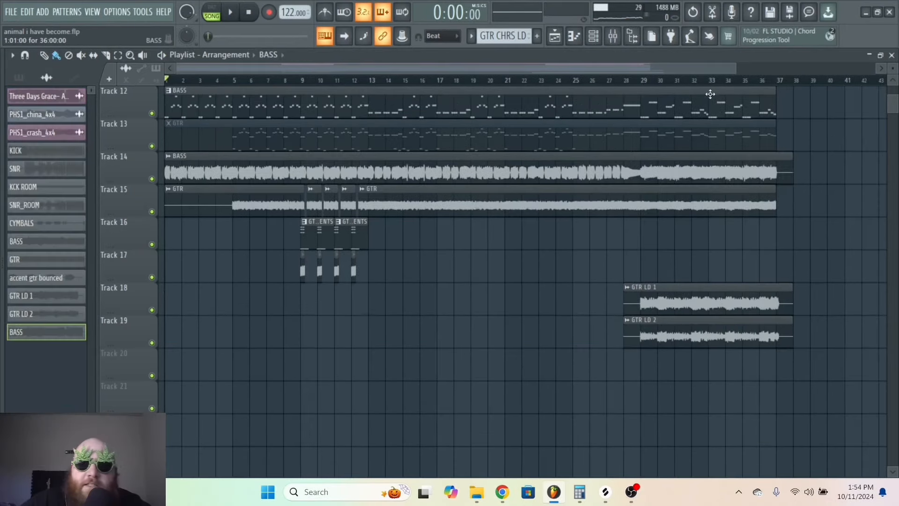
Render the GTR mixer track to a WAV file with 24Bit int depth.
click(616, 40)
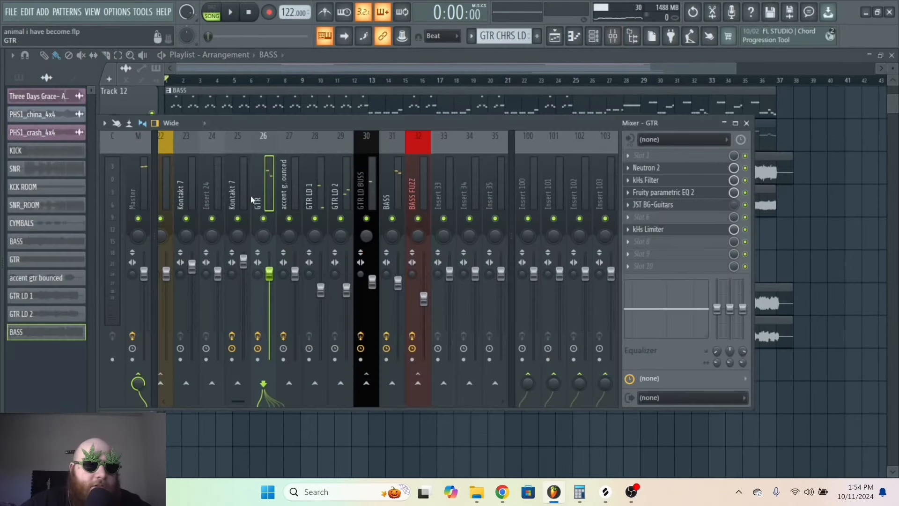
click(259, 360)
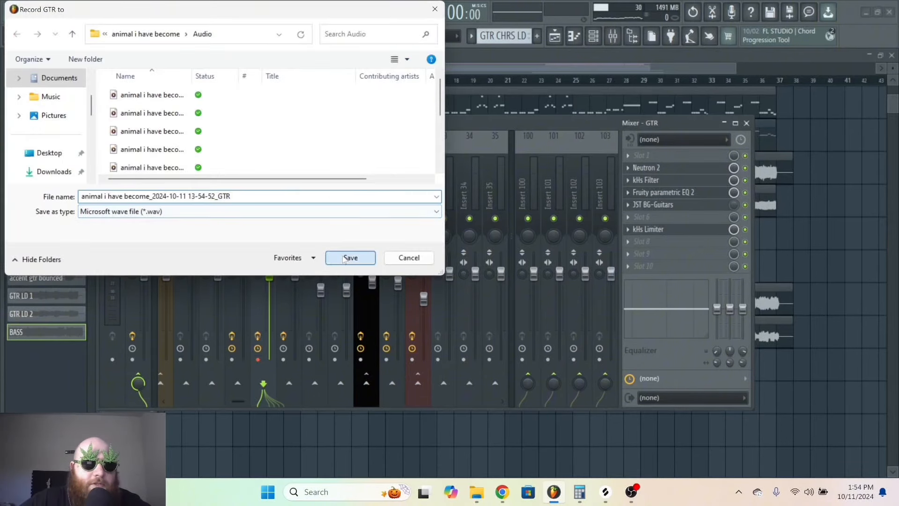
click(350, 257)
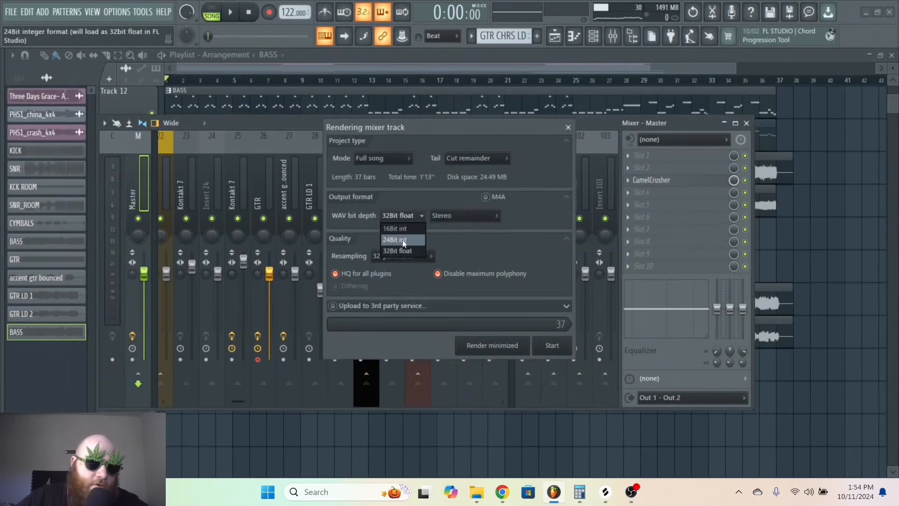
click(548, 345)
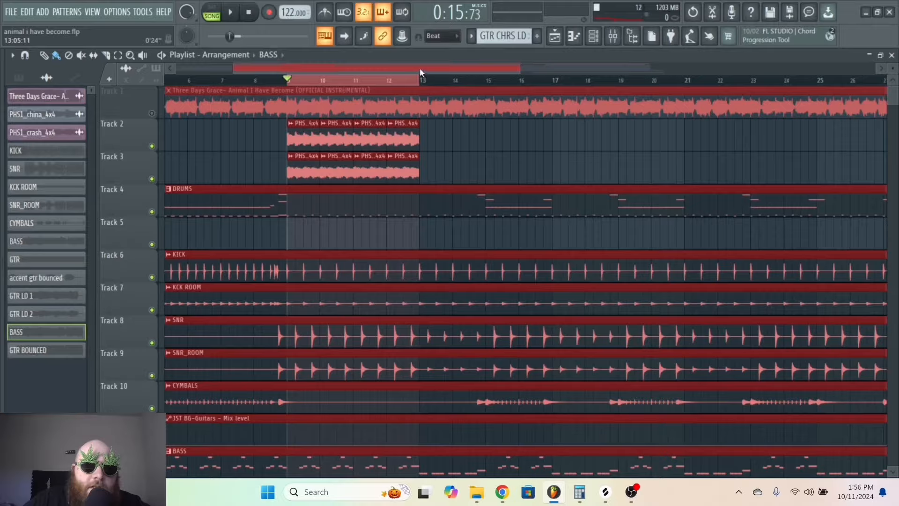
Set the playback range to bars 29 through 36 and play the section.
scroll(420, 68, up, 3)
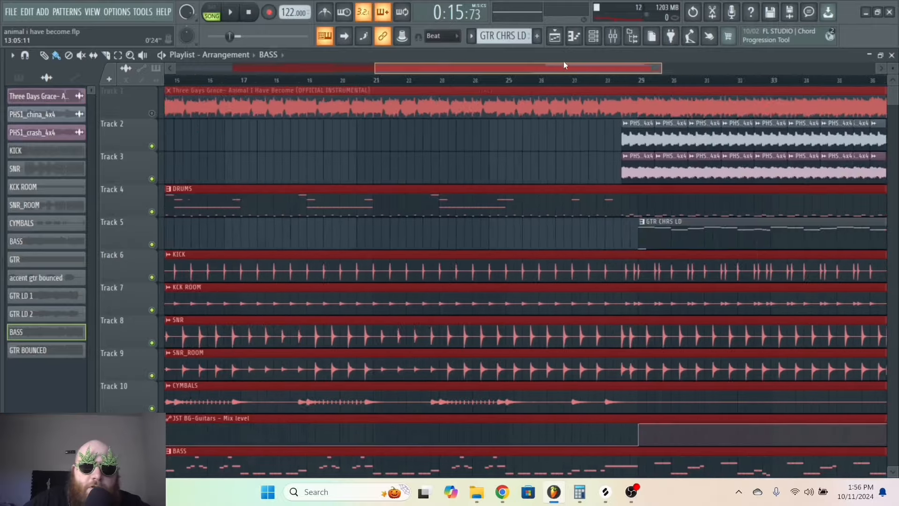
click(404, 82)
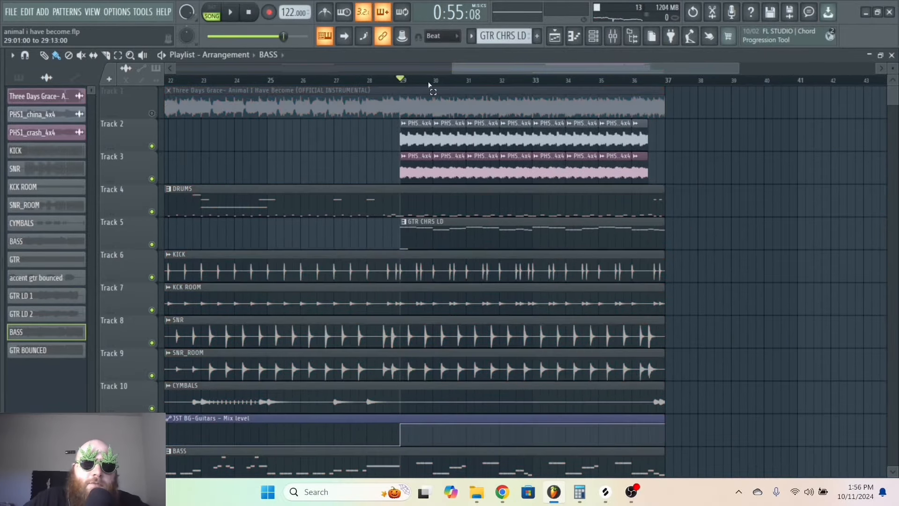
drag(429, 84, 664, 82)
key(space)
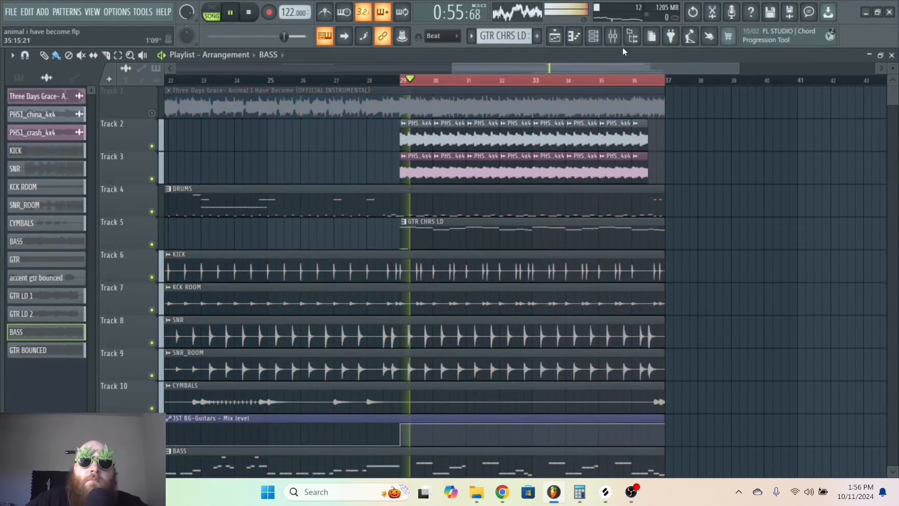
Add Neutron 2 to slot 2 of the KCK SNR mixer track.
click(613, 36)
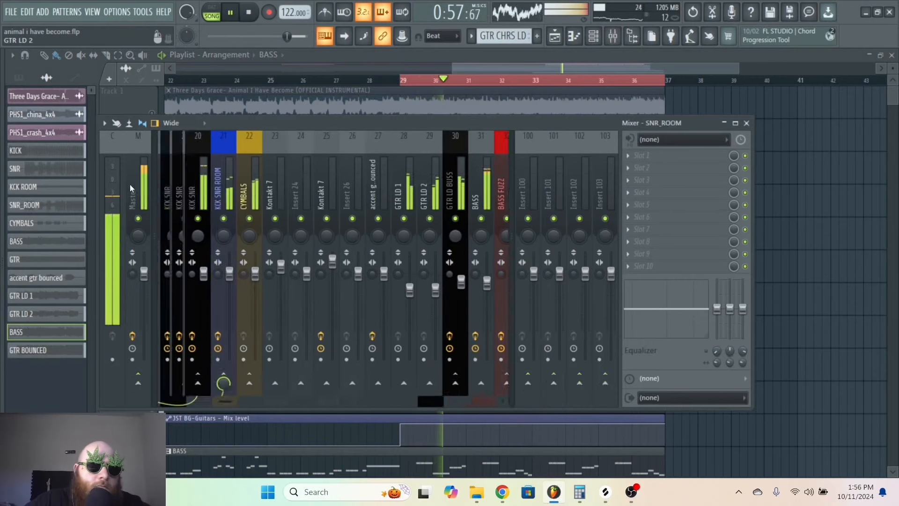
scroll(132, 182, up, 5)
click(388, 184)
click(412, 180)
key(space)
drag(412, 173, 425, 173)
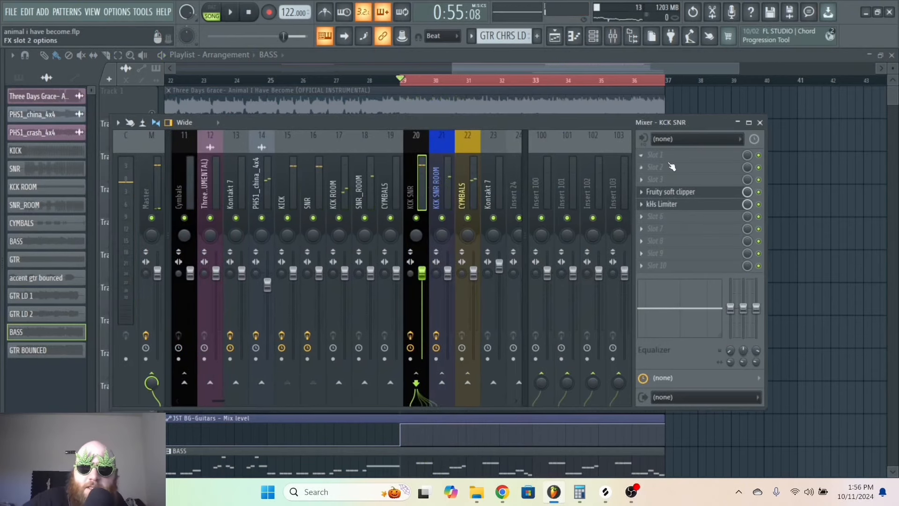
click(673, 167)
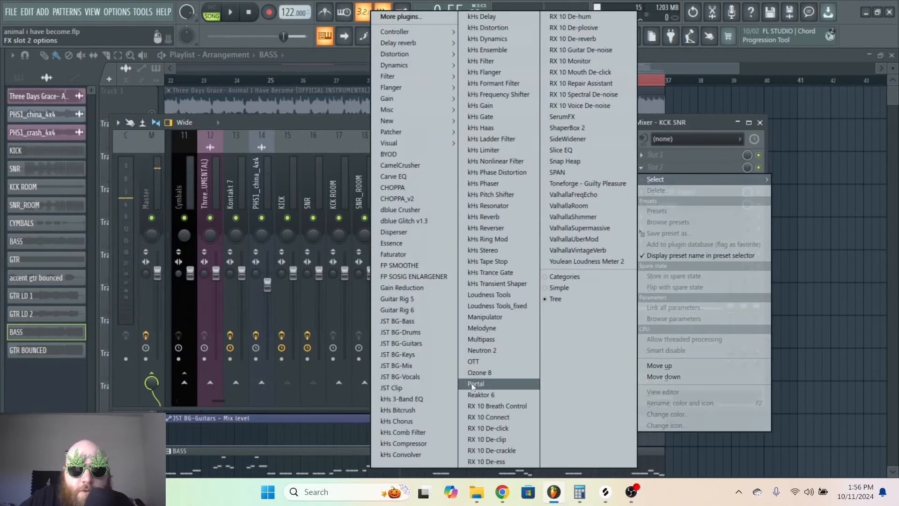
click(524, 350)
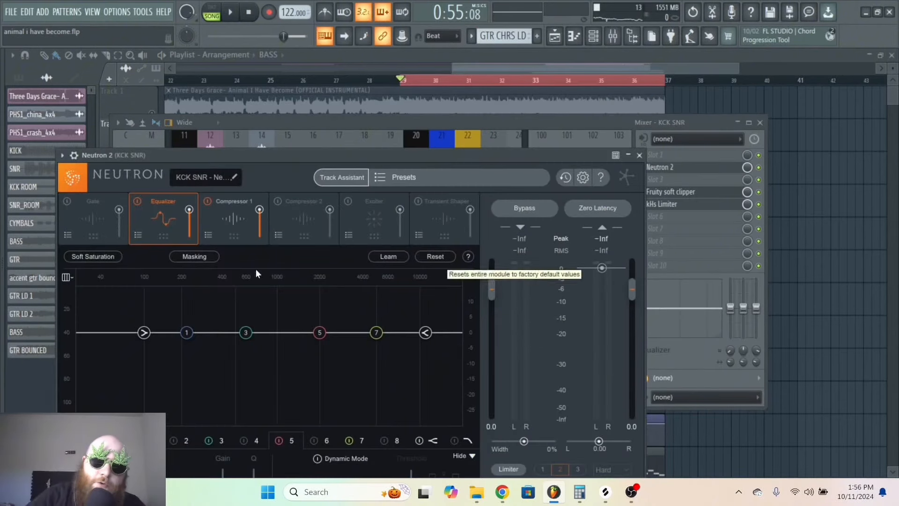
drag(374, 155, 428, 83)
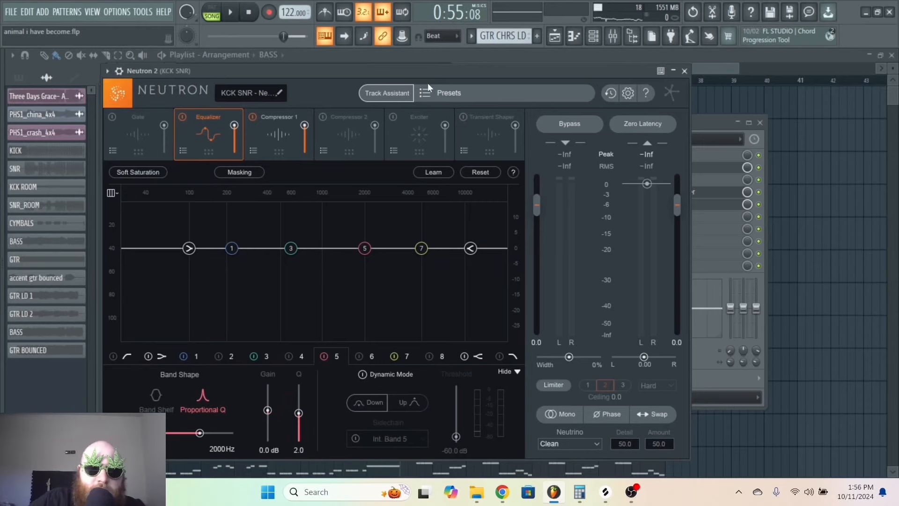
Load the acoustic Drum Bus preset Basic Drum Bus in Neutron 2 on the KCK SNR track.
click(287, 135)
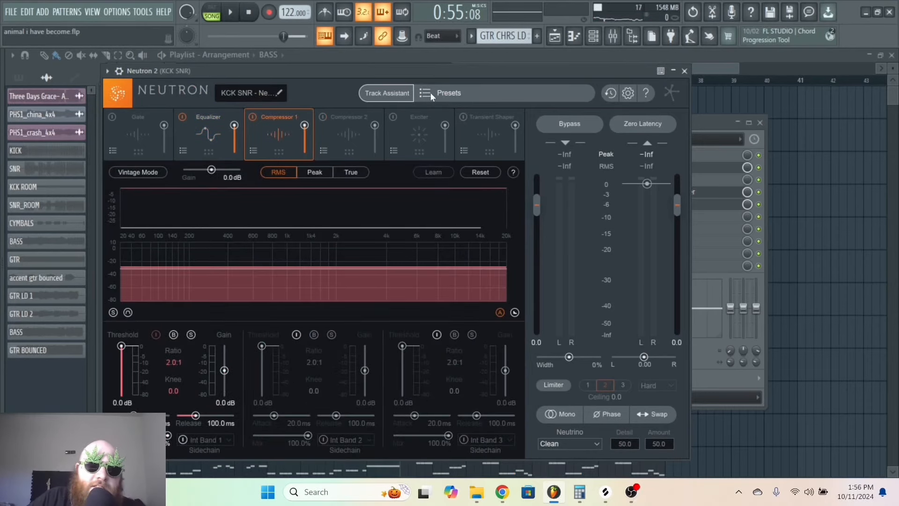
click(431, 93)
scroll(485, 270, down, 1)
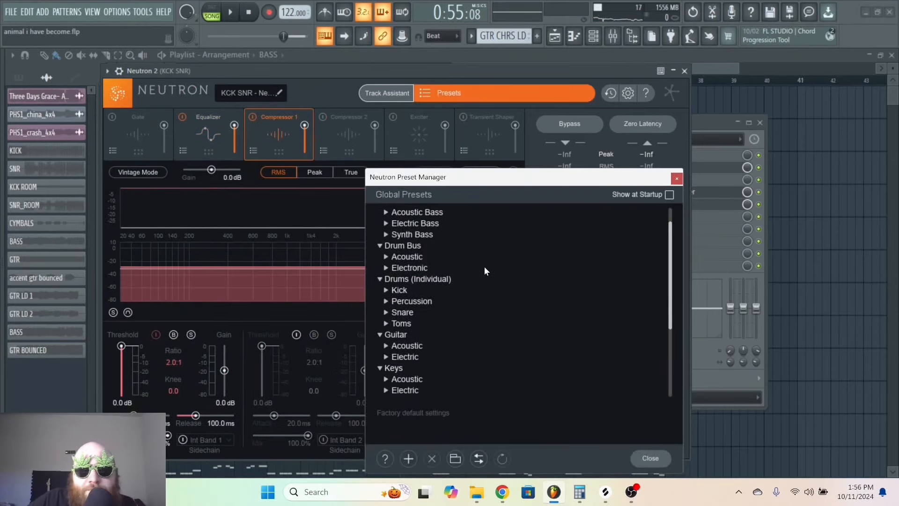
scroll(501, 274, up, 1)
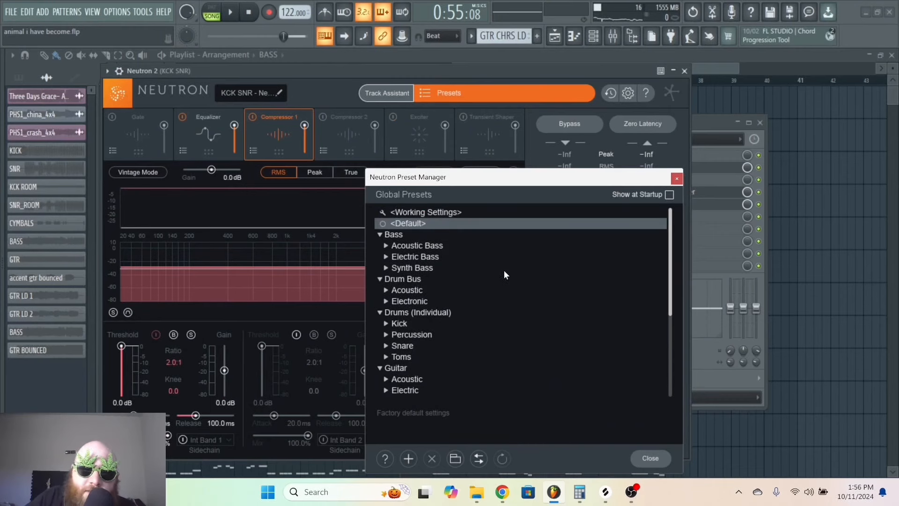
click(386, 291)
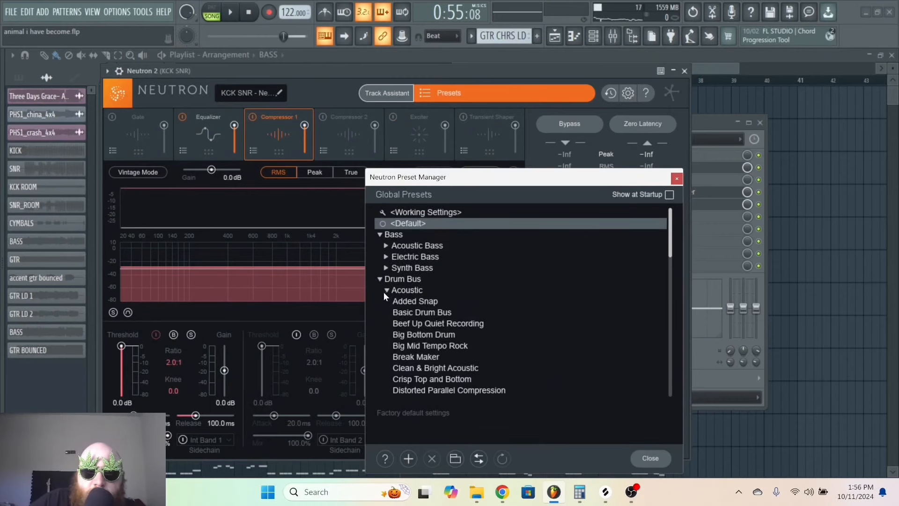
scroll(465, 293, down, 1)
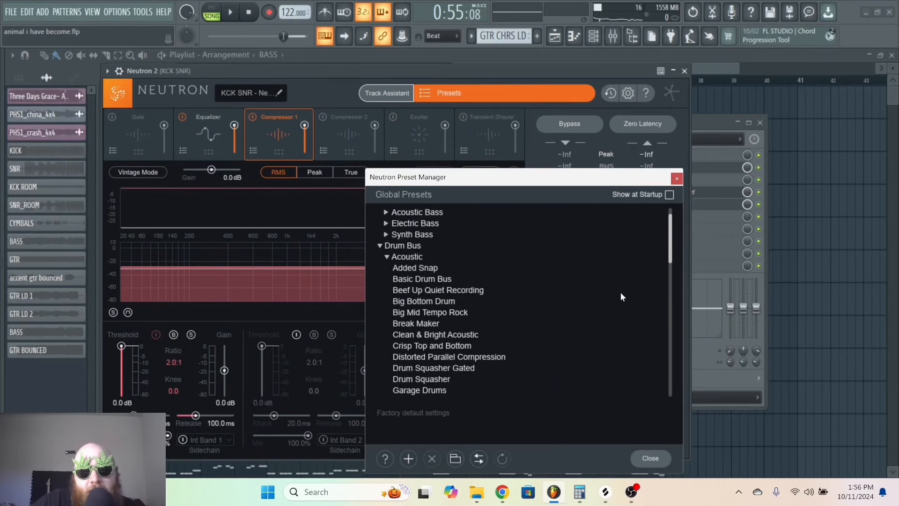
click(440, 280)
click(650, 458)
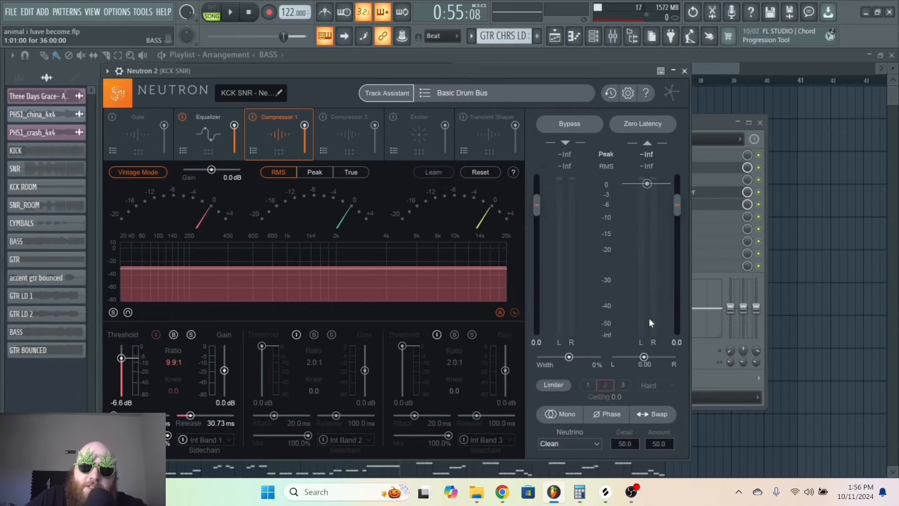
Lower the high shelf in Neutron's Equalizer to about 0.9 dB at 6.38 kHz during playback, and close the plugin.
drag(575, 80, 539, 272)
drag(436, 263, 484, 102)
click(223, 161)
drag(363, 103, 374, 89)
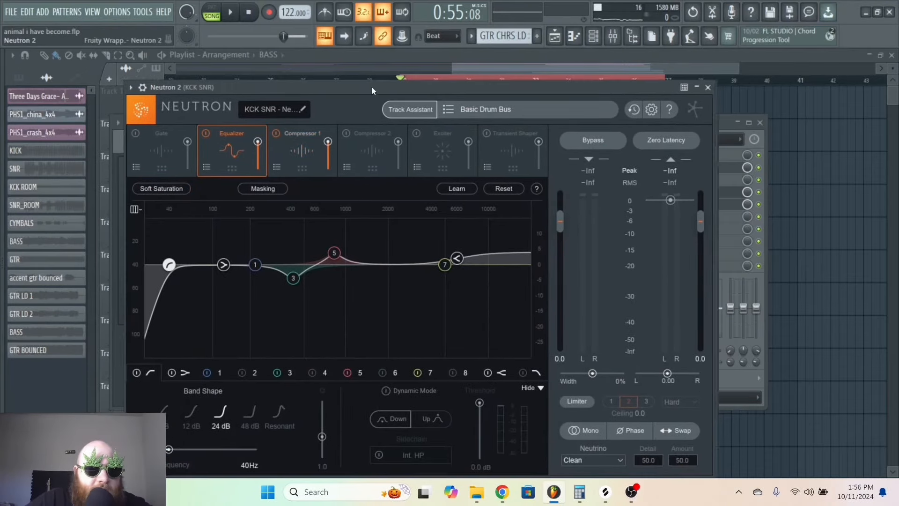
key(space)
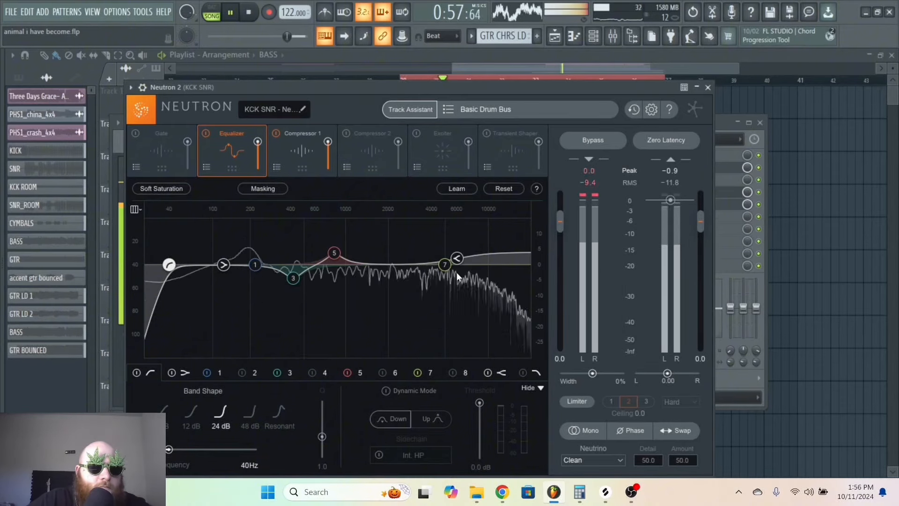
drag(457, 259, 463, 266)
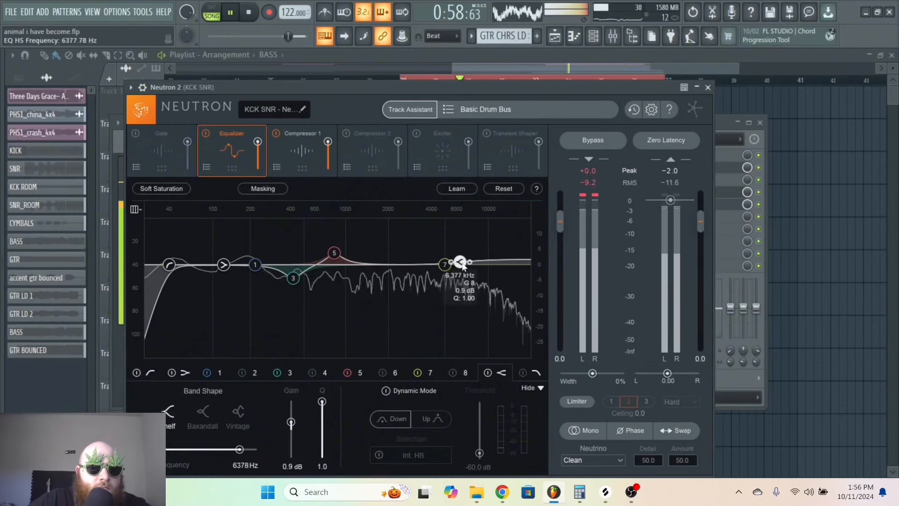
click(708, 87)
key(space)
Shift the high shelf of the KICK track's Fruity parametric EQ 2 down to about 3.5 kHz at 5.2 dB and play the section.
click(290, 187)
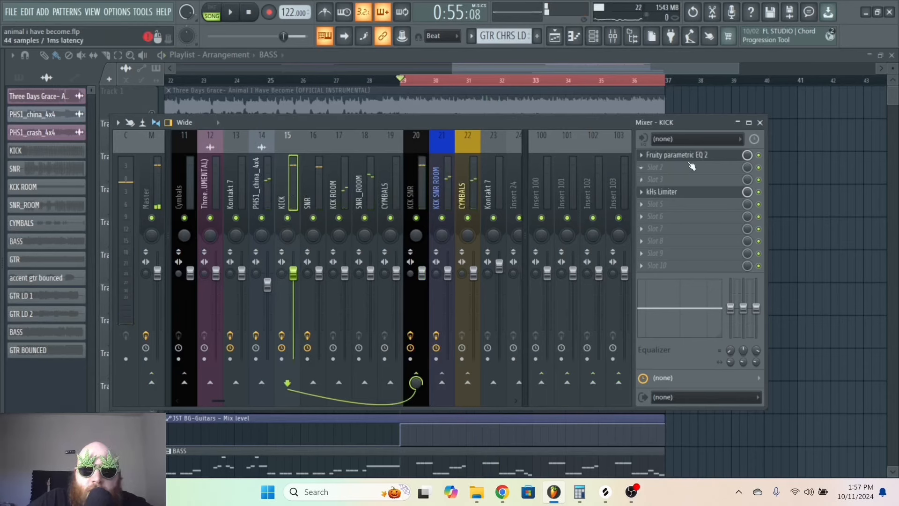
click(689, 161)
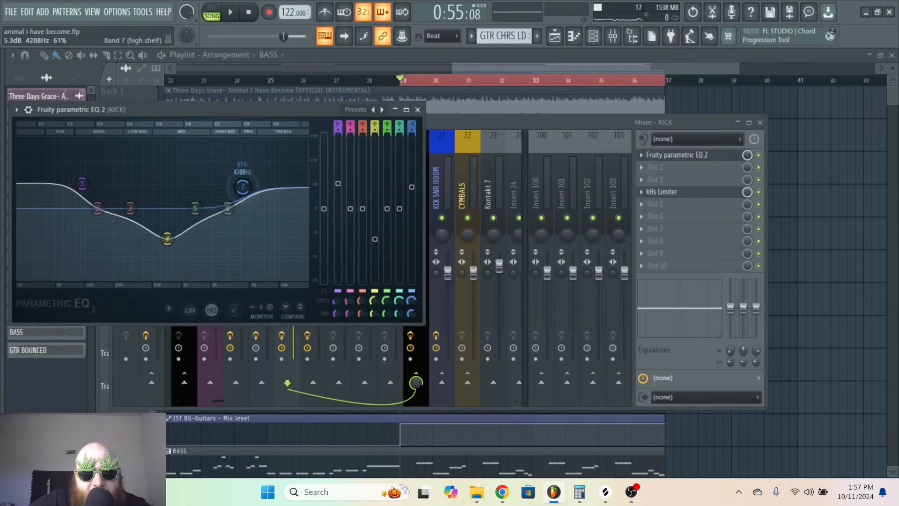
drag(242, 187, 236, 188)
key(space)
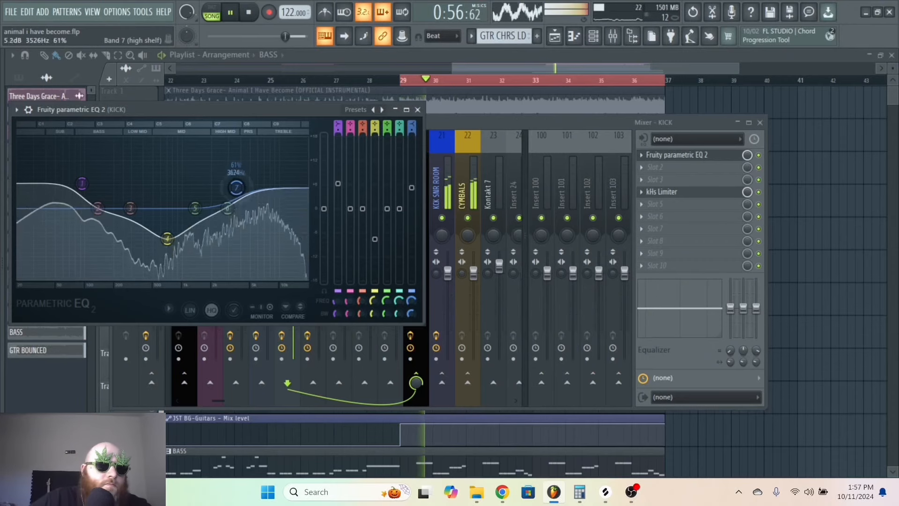
Reduce the kick EQ's band 4 mid cut and raise the band 1 low shelf to about 8.7 dB at 144 Hz.
mouse_move(167, 238)
mouse_down()
mouse_move(169, 209)
mouse_move(166, 223)
mouse_up()
drag(82, 183, 98, 168)
drag(337, 313, 328, 315)
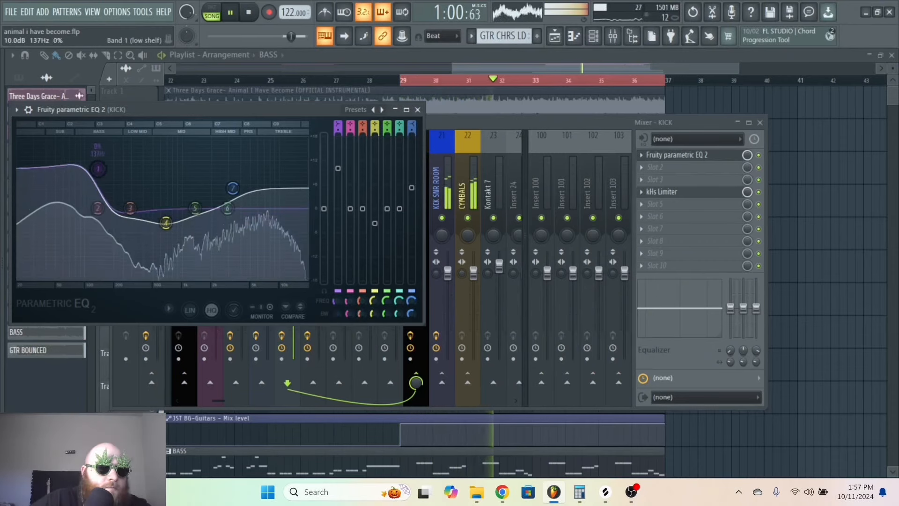
mouse_move(97, 169)
mouse_down()
mouse_move(92, 173)
mouse_move(94, 154)
mouse_move(100, 174)
mouse_up()
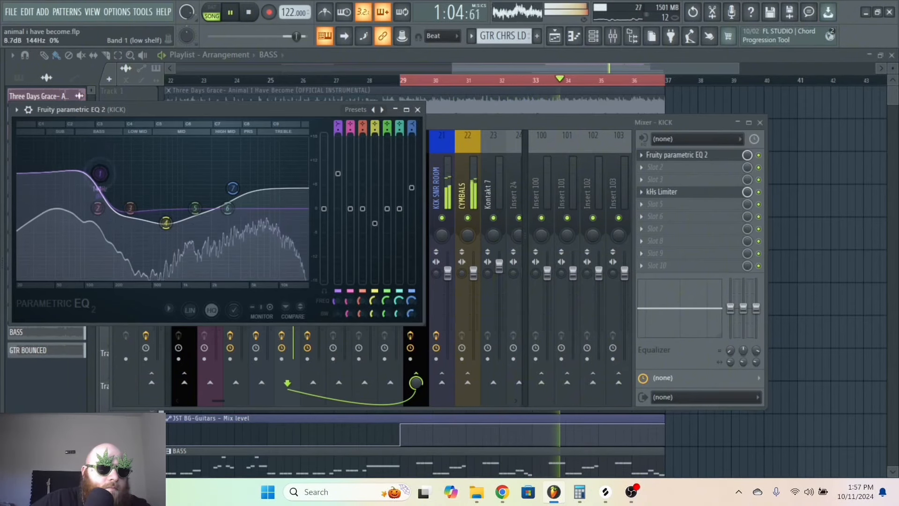
click(467, 124)
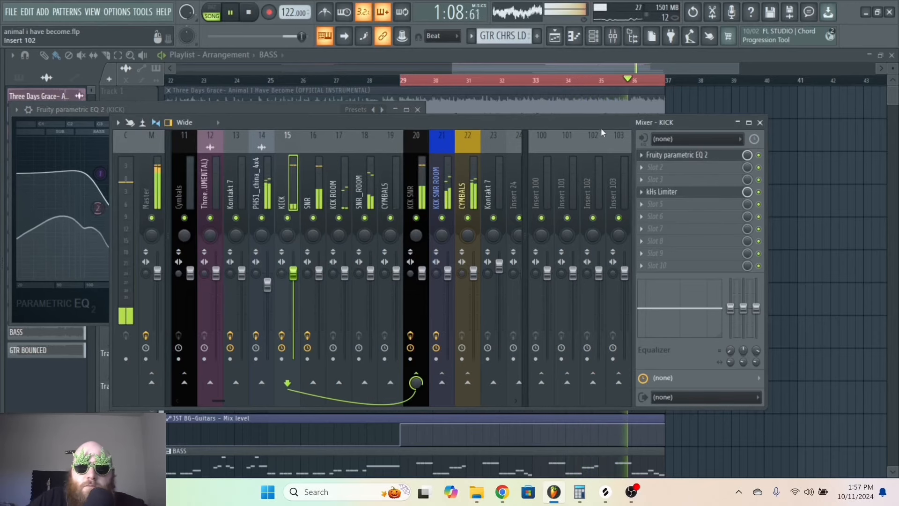
Load kHs Transient Shaper into the second effect slot of the KICK track.
key(space)
click(655, 167)
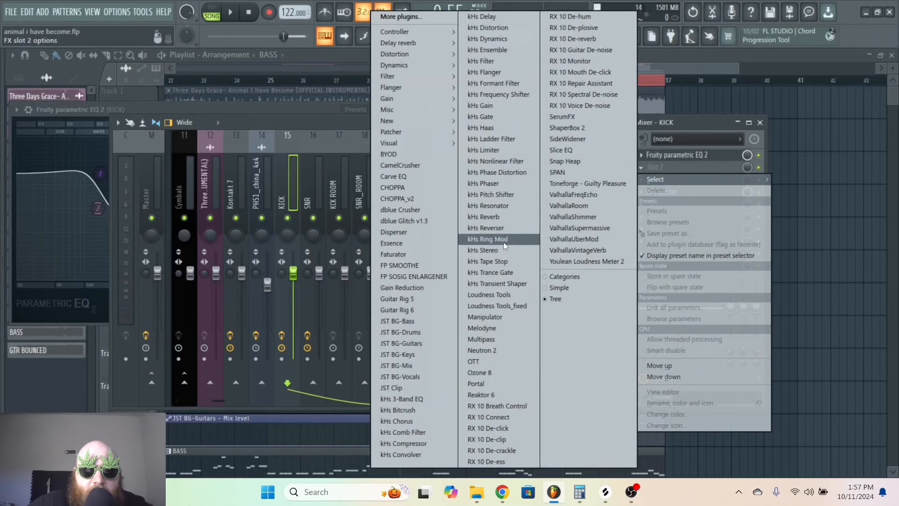
click(496, 284)
drag(92, 126, 233, 114)
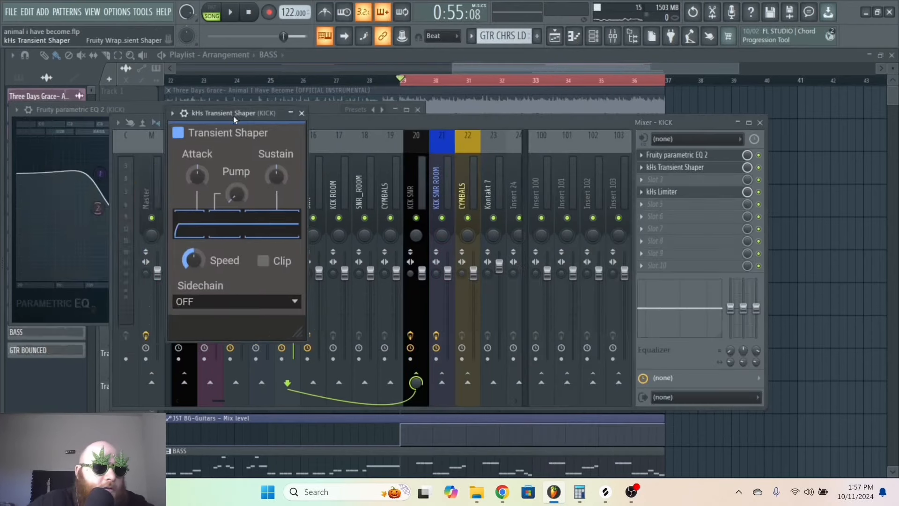
Raise the kick Transient Shaper's Attack and set its Sustain to about 88% during playback.
key(space)
drag(197, 176, 197, 150)
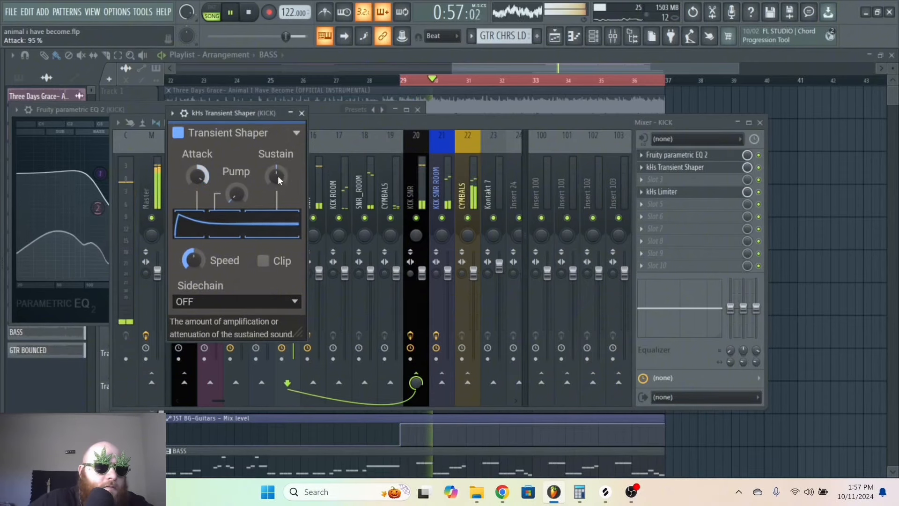
drag(277, 176, 276, 178)
drag(199, 176, 198, 178)
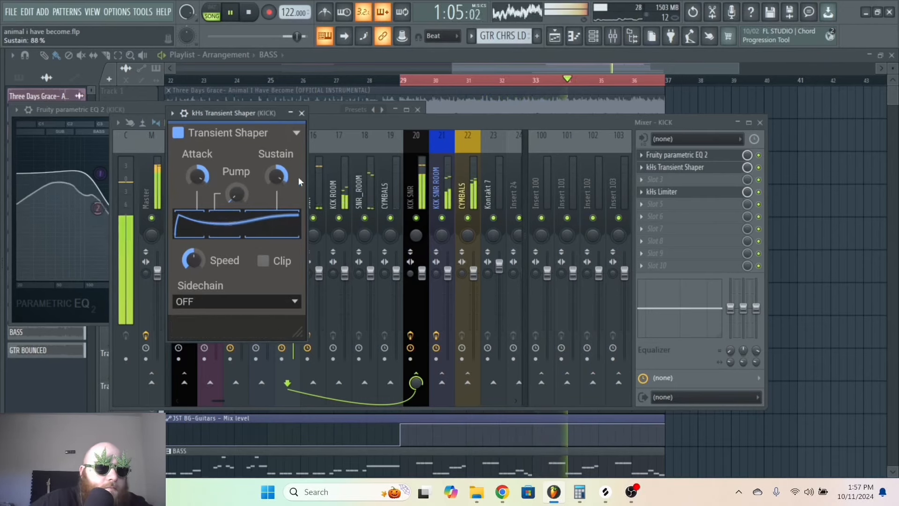
Compare the KCK SNR track with Neutron 2 bypassed, and examine its Compressor 1 and Equalizer settings during playback.
click(317, 189)
click(291, 194)
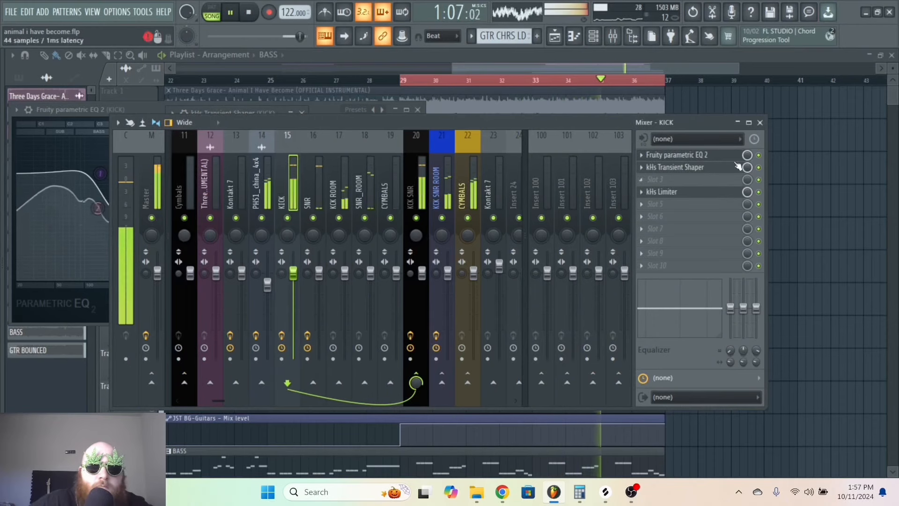
click(759, 168)
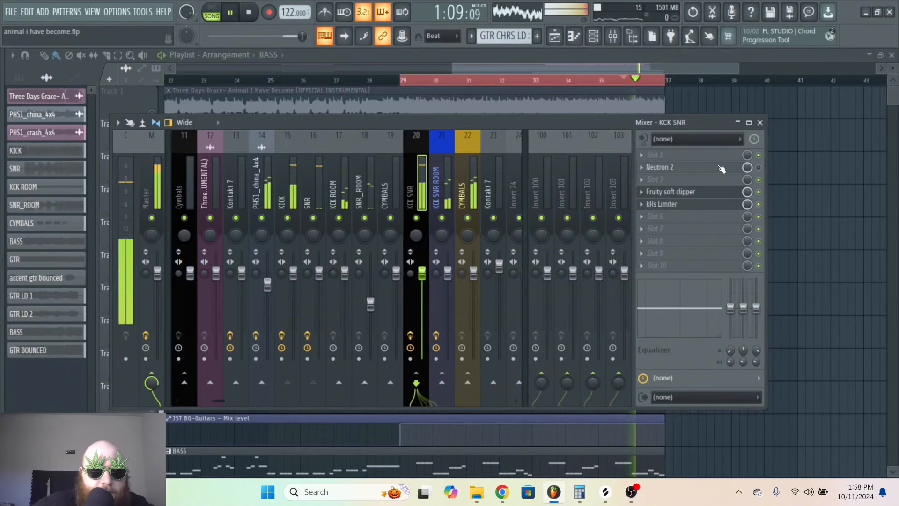
key(space)
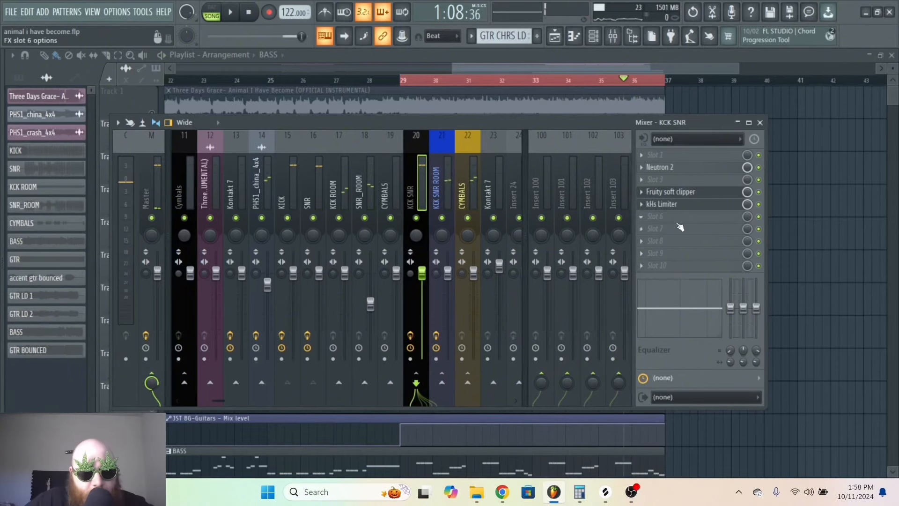
key(space)
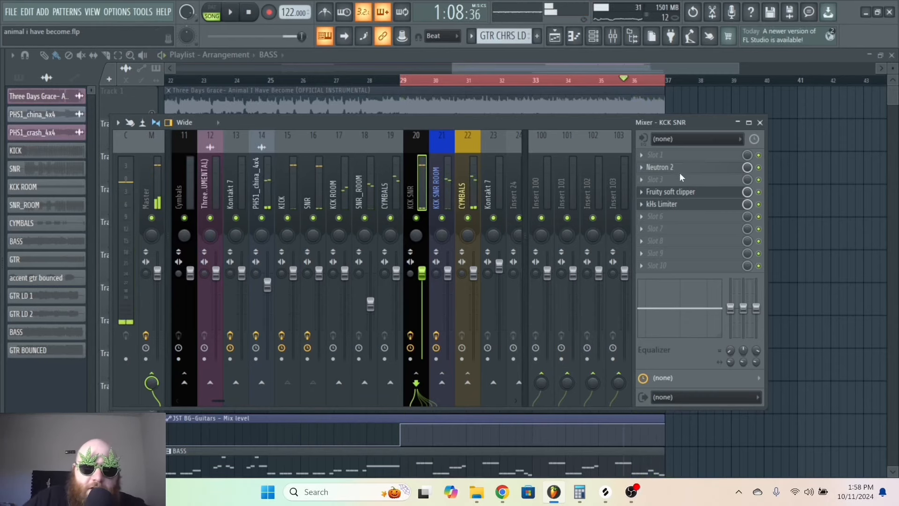
click(676, 169)
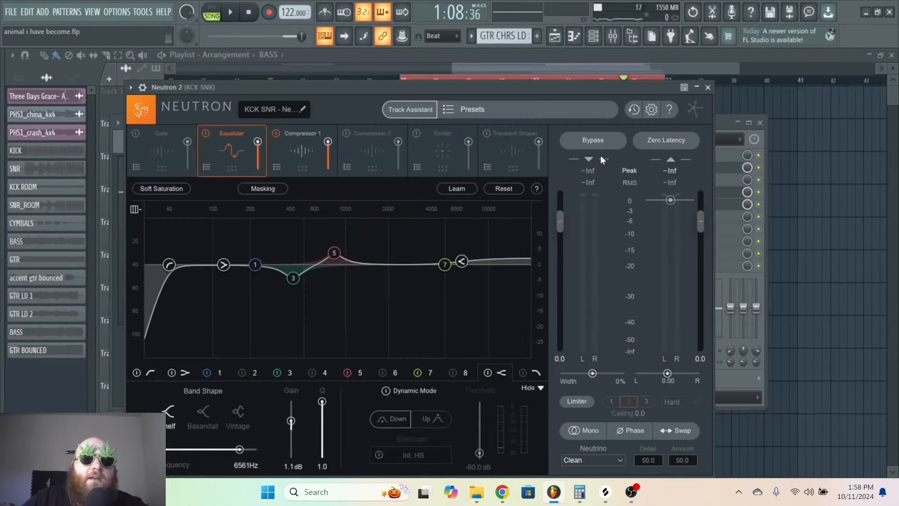
click(321, 150)
key(space)
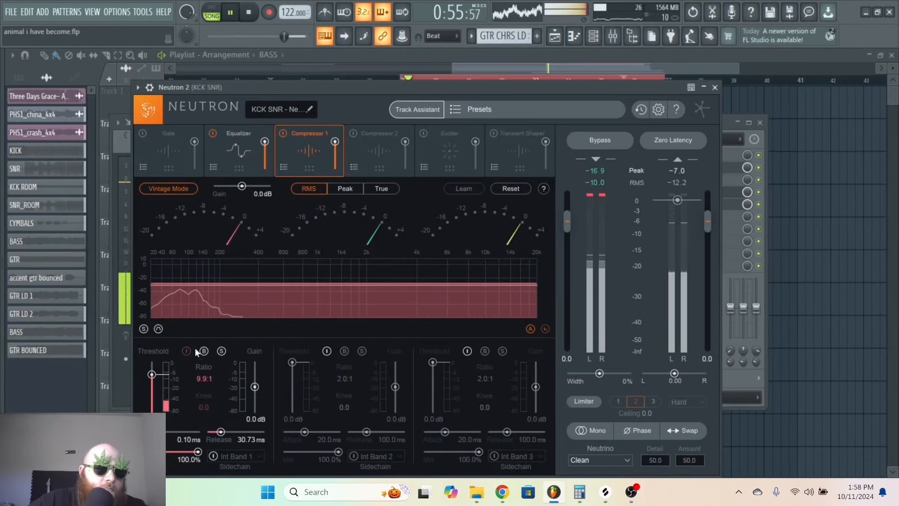
click(238, 149)
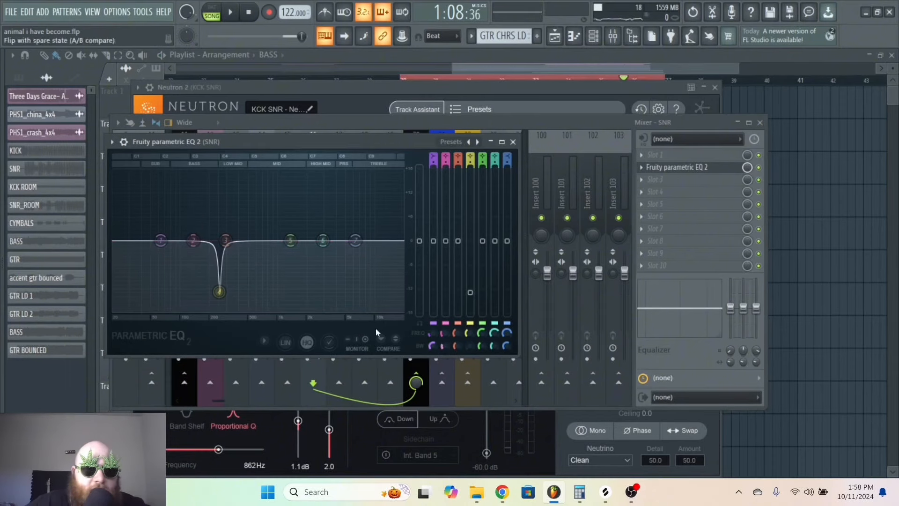
In the SNR track's Fruity parametric EQ 2, cut band 2 slightly and lower the band 7 high shelf to about -13.3 dB at 20 kHz.
key(space)
drag(201, 245, 212, 257)
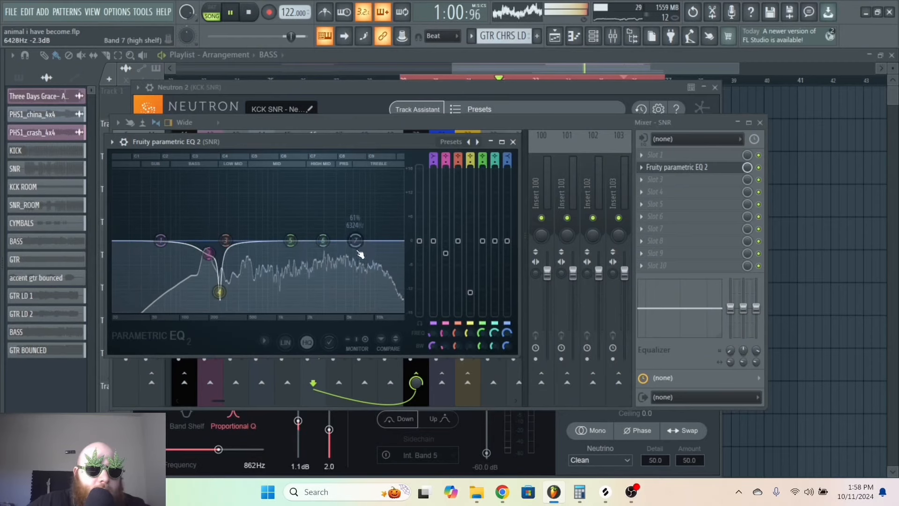
drag(356, 240, 400, 296)
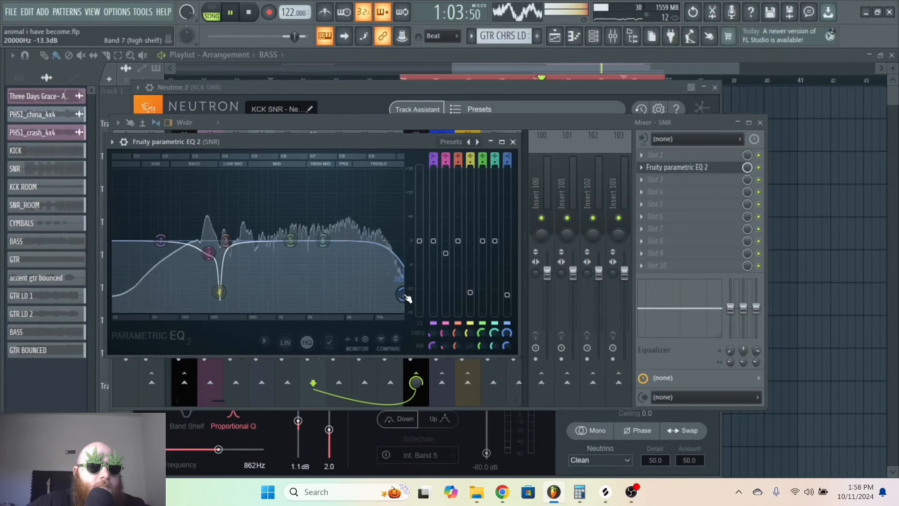
key(space)
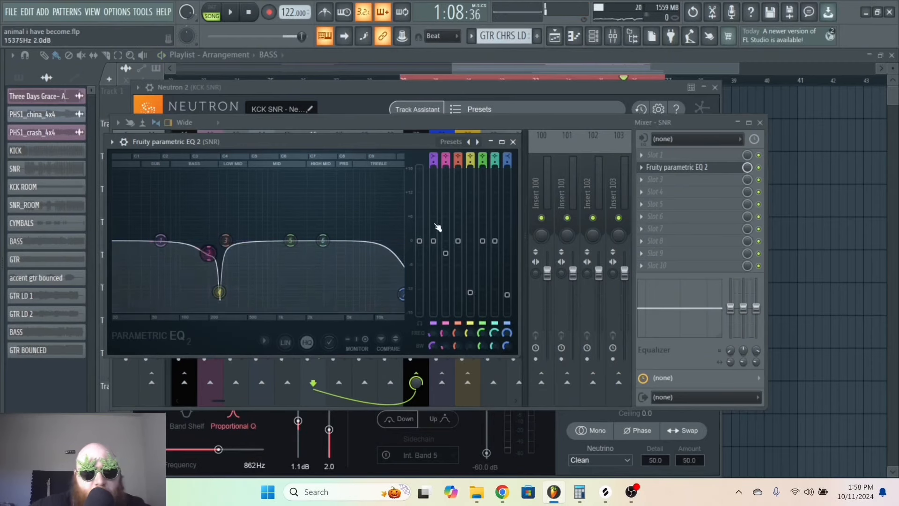
Retune the high-pass cutoff in the CYMBALS bus's kHs Filter during playback and lower that bus's fader slightly.
click(622, 123)
key(space)
click(423, 192)
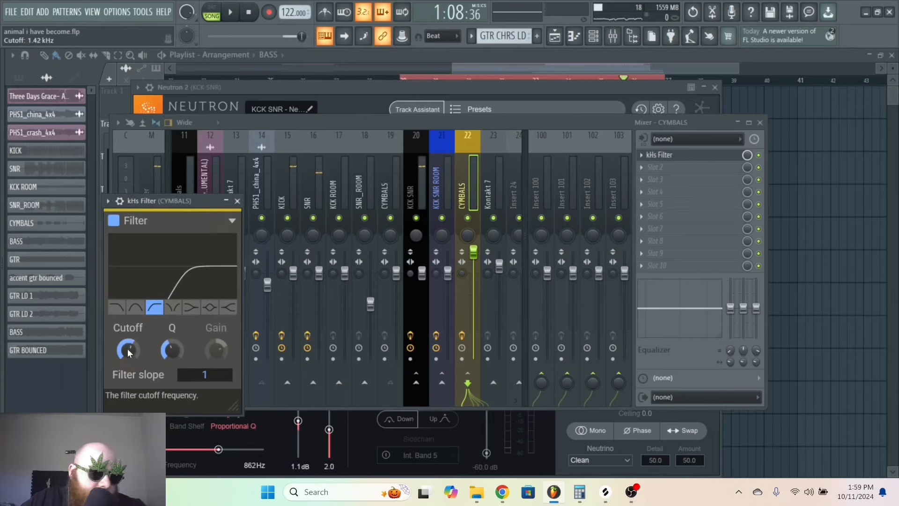
drag(127, 348, 127, 345)
drag(157, 201, 191, 186)
key(space)
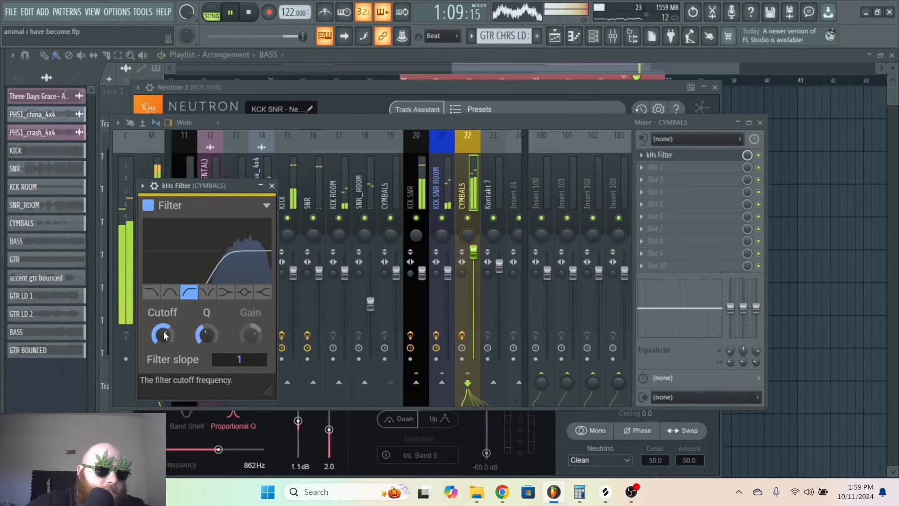
mouse_move(164, 335)
mouse_down()
mouse_move(164, 358)
mouse_move(164, 324)
mouse_move(163, 335)
mouse_up()
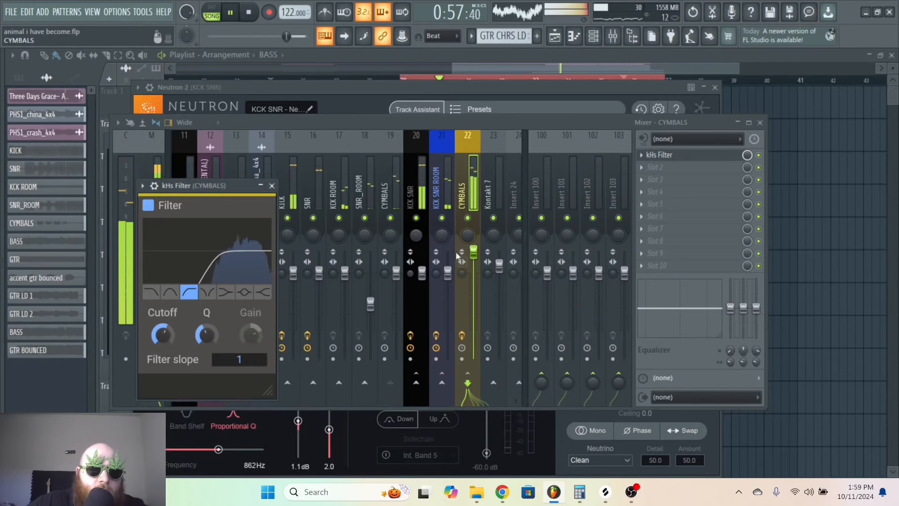
drag(475, 255, 478, 270)
key(space)
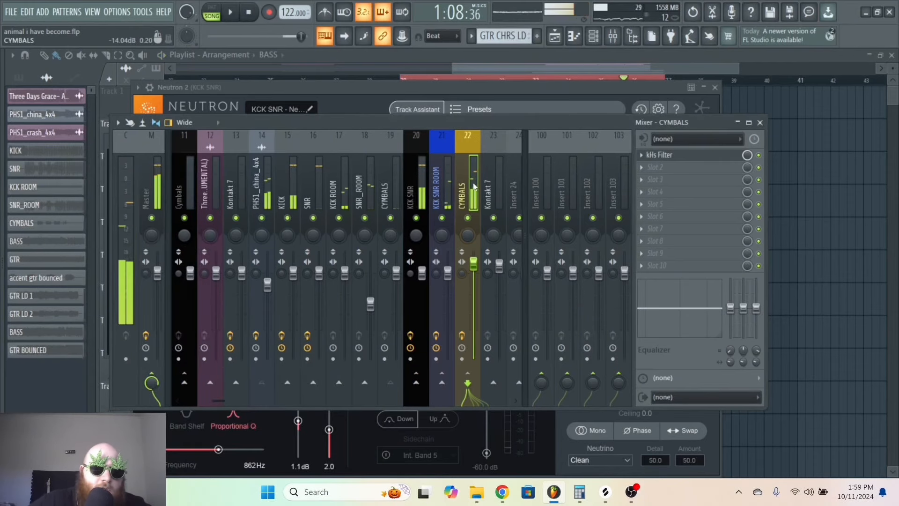
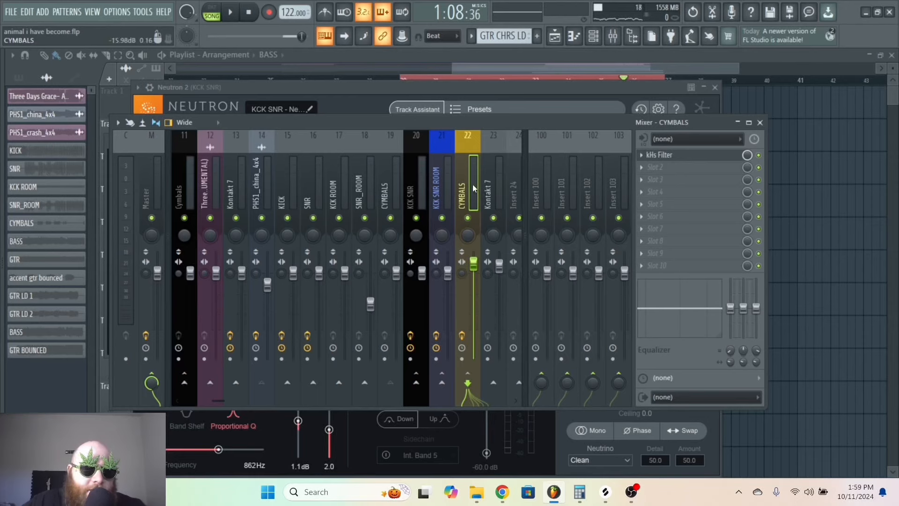
Send the KCK SNR bus to mixer track Insert 100.
key(space)
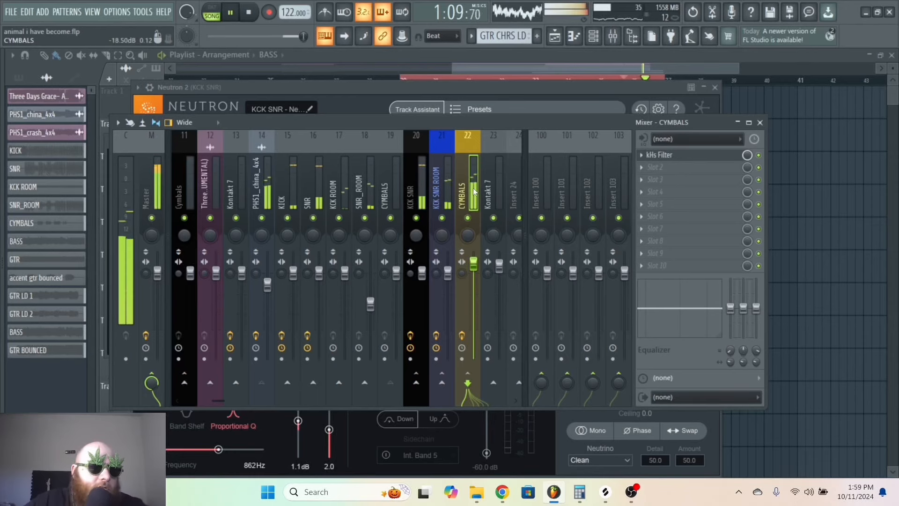
click(441, 187)
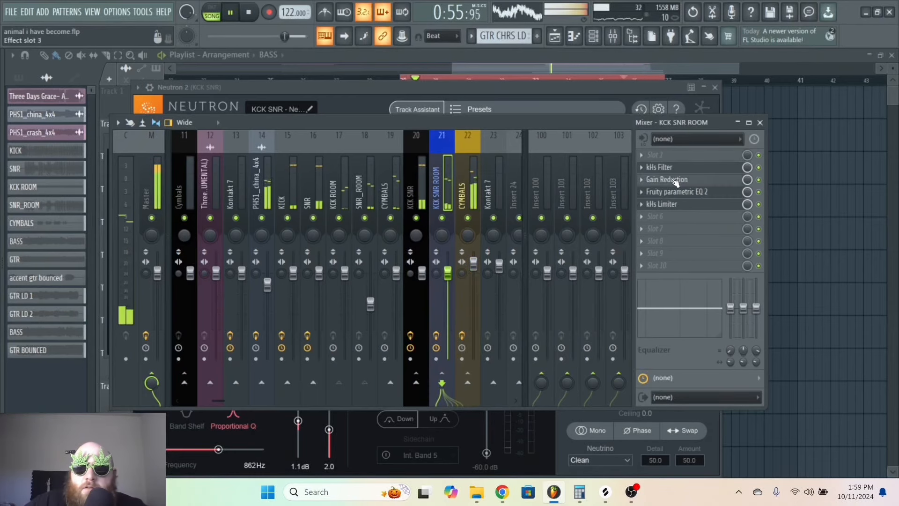
click(424, 196)
key(space)
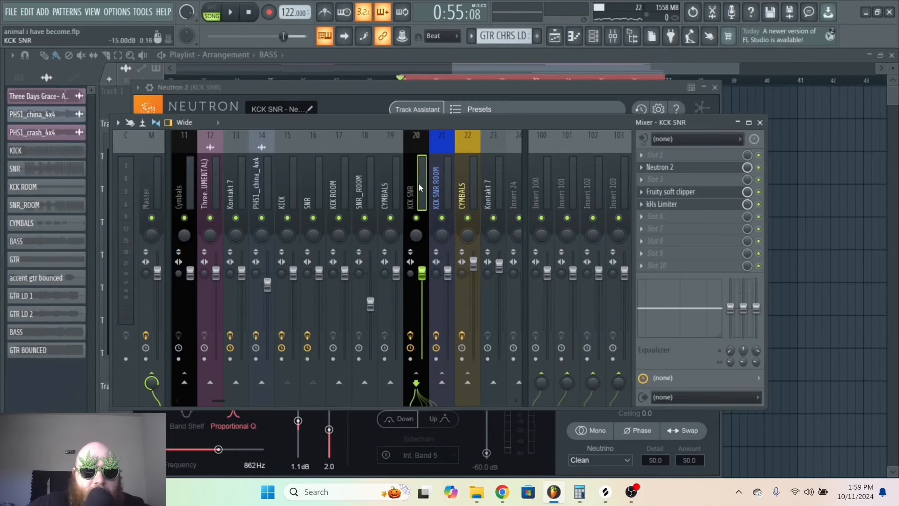
right_click(549, 375)
click(573, 378)
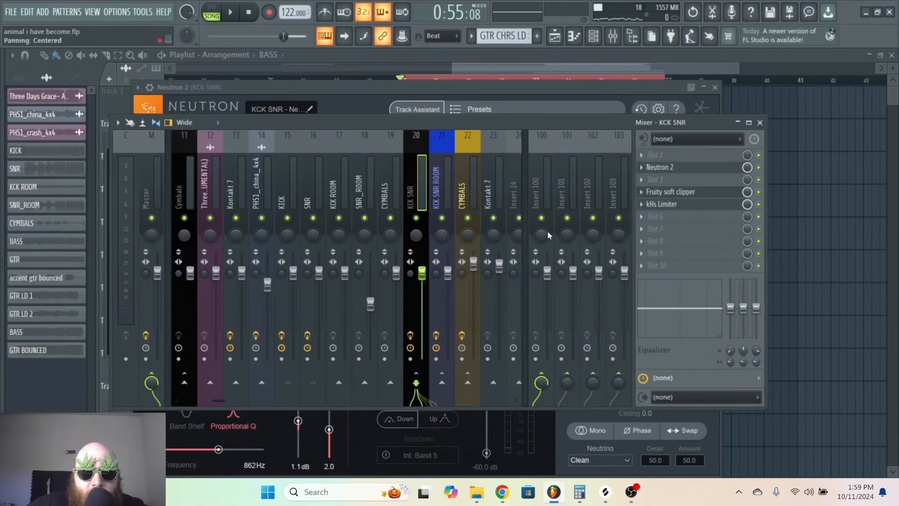
Rename Insert 100 as KCK SNR and colour it black.
right_click(547, 194)
click(605, 142)
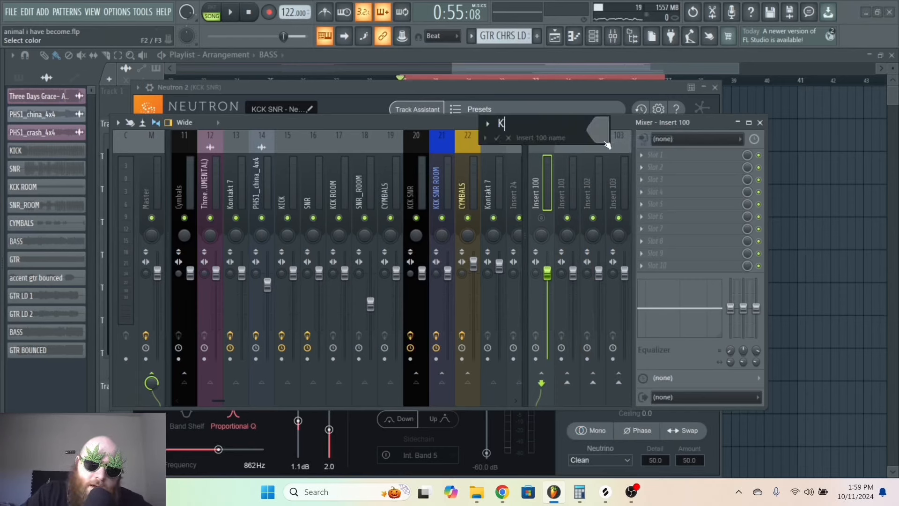
click(603, 140)
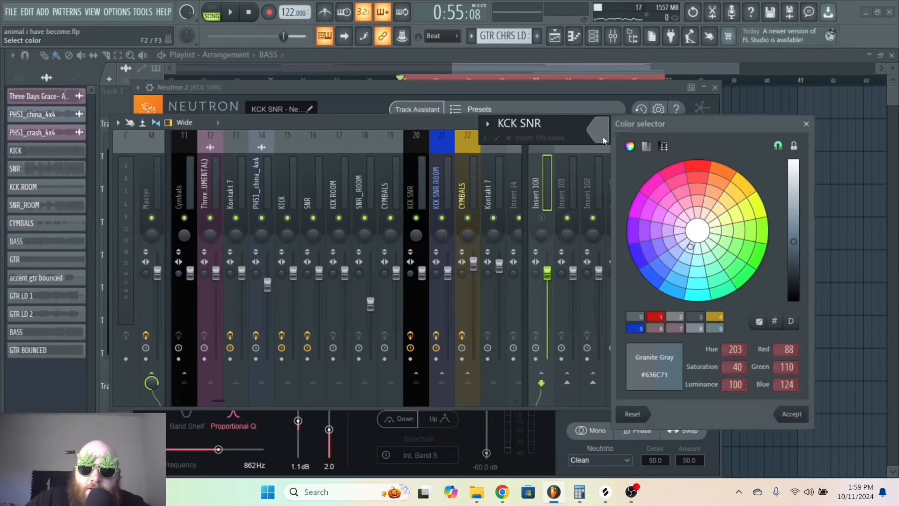
drag(796, 251, 795, 323)
click(795, 413)
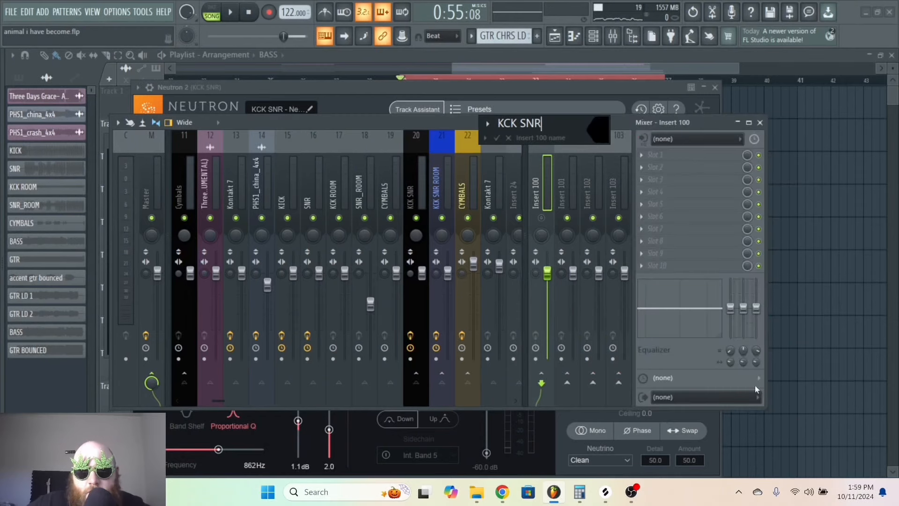
key(Return)
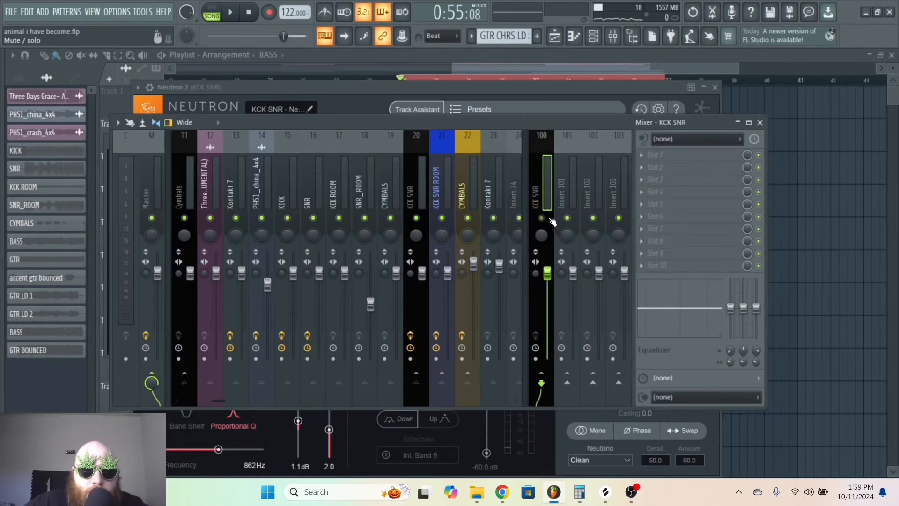
Load the Gain Reduction plugin into slot 4 of the KCK SNR track on insert 100.
click(687, 192)
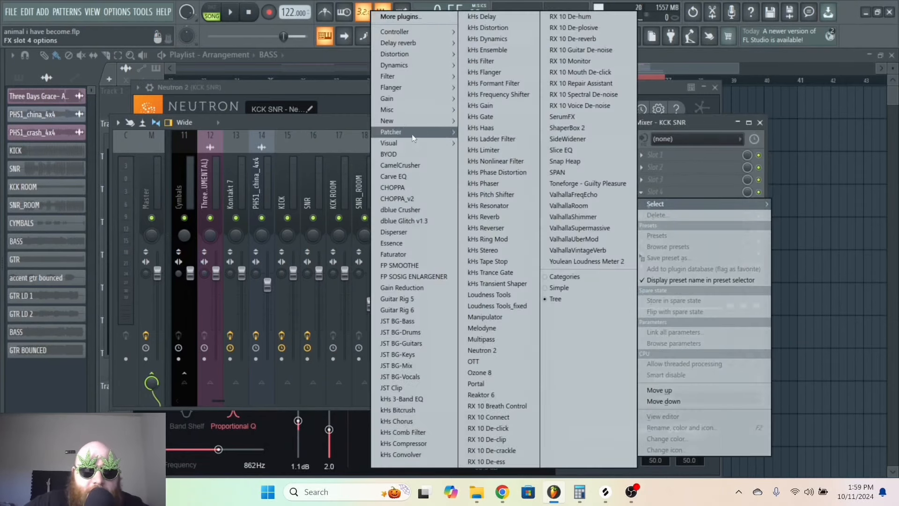
click(426, 287)
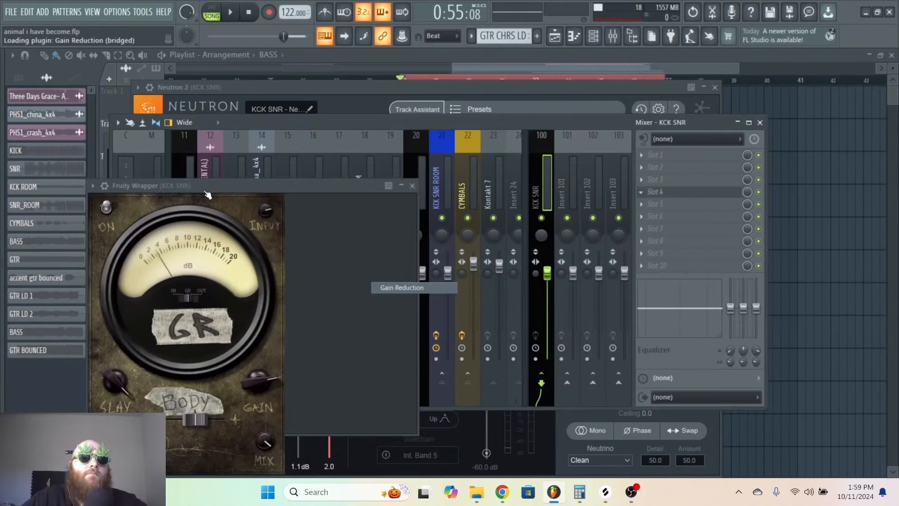
drag(189, 192, 238, 134)
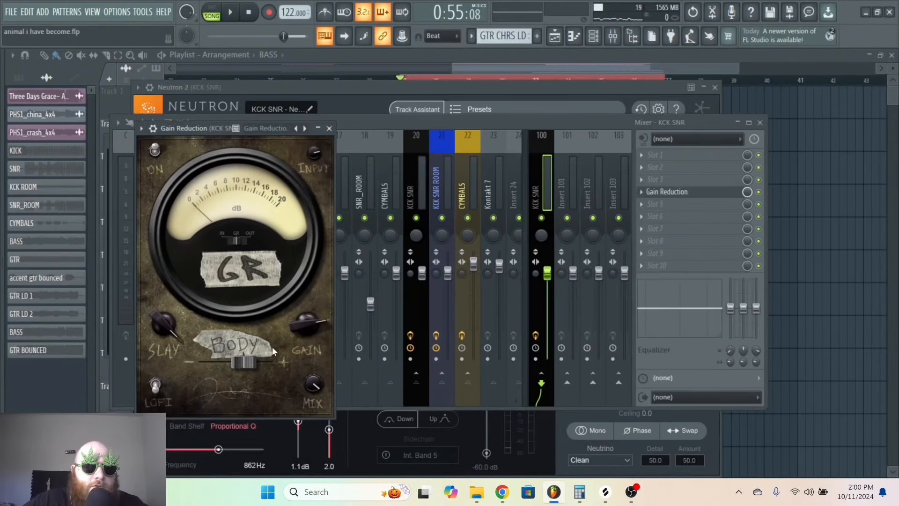
Add Fruity Balance after Gain Reduction and set its volume to about -13.7 dB during playback.
click(664, 204)
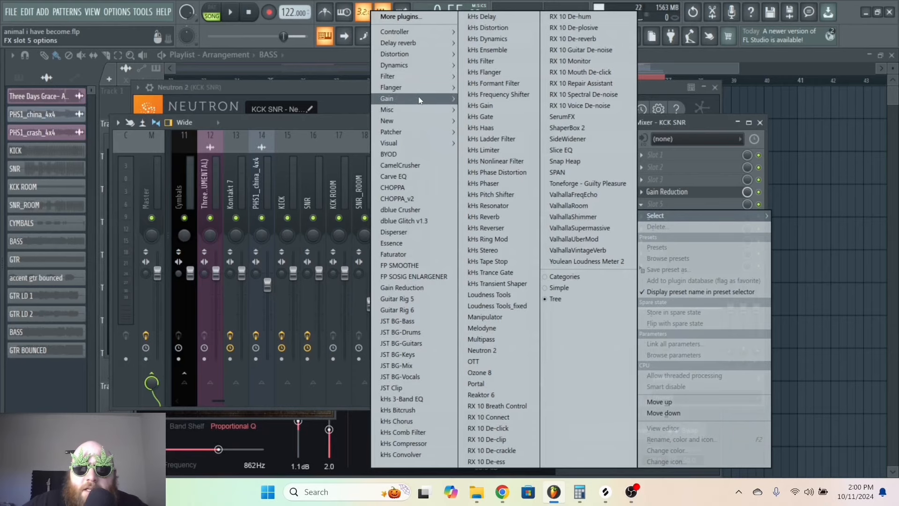
mouse_move(425, 100)
click(355, 99)
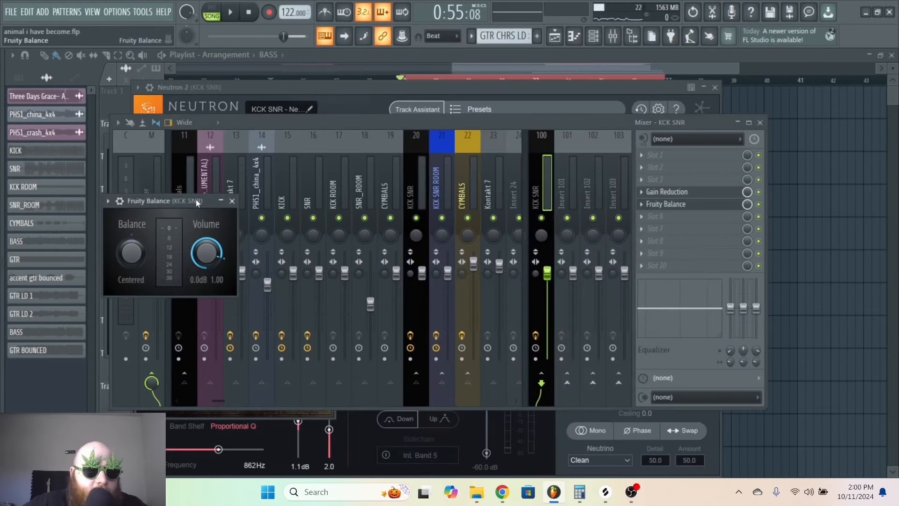
drag(196, 201, 319, 139)
key(space)
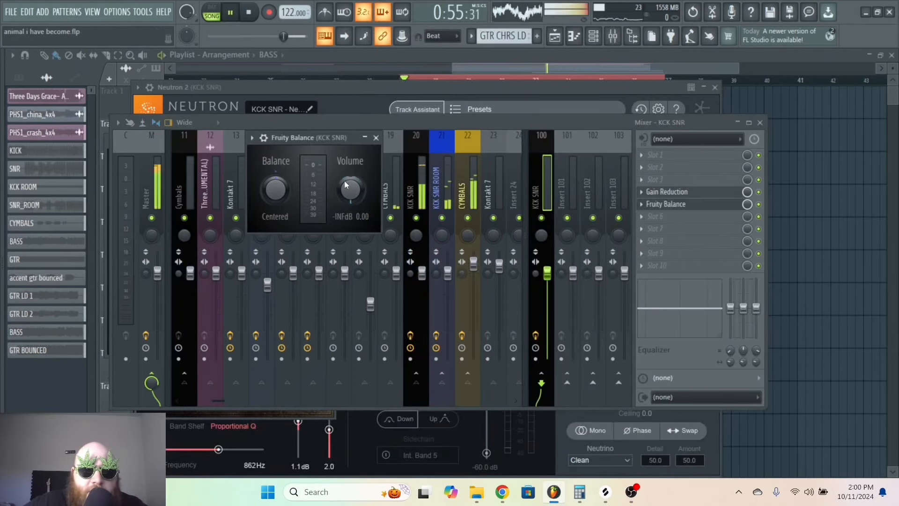
drag(347, 196, 352, 195)
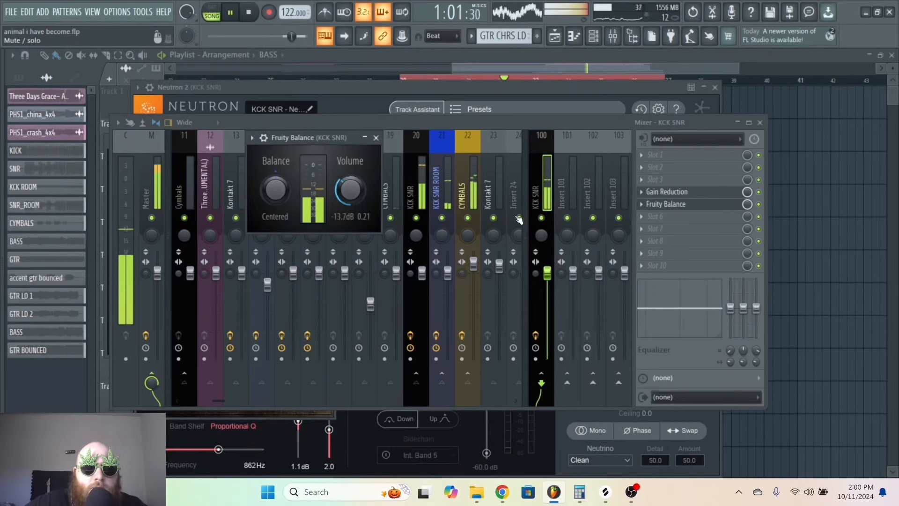
click(524, 70)
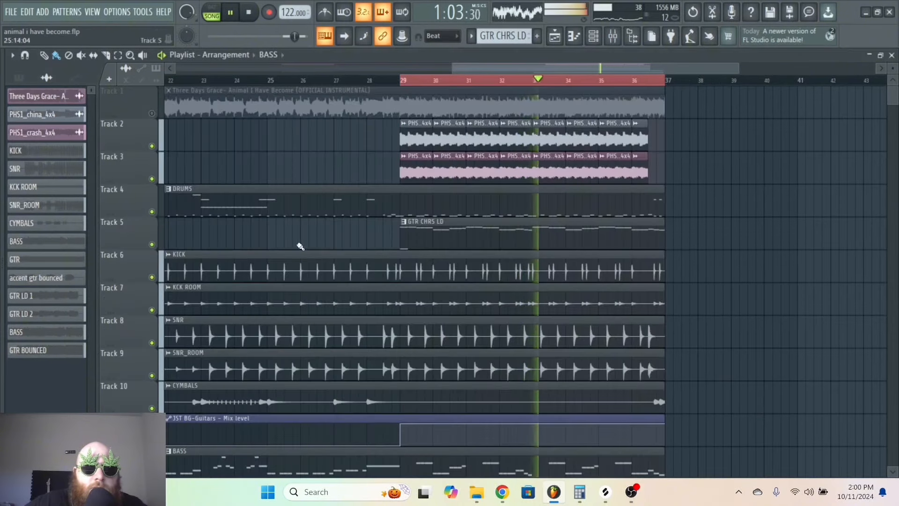
Mute the bass and bounced guitar playlist tracks 14 and 15 plus guitar lead tracks 18 and 19, and restart playback.
scroll(309, 262, down, 5)
key(space)
scroll(310, 280, down, 1)
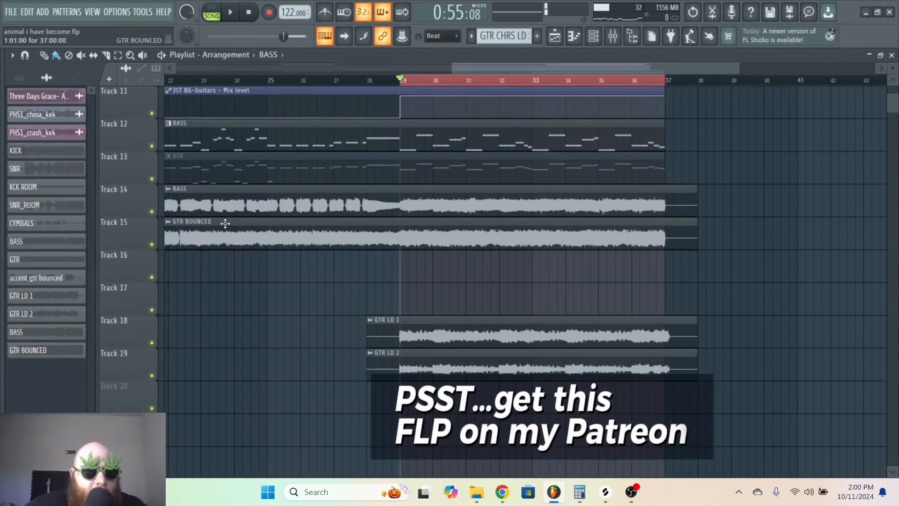
click(151, 212)
click(152, 244)
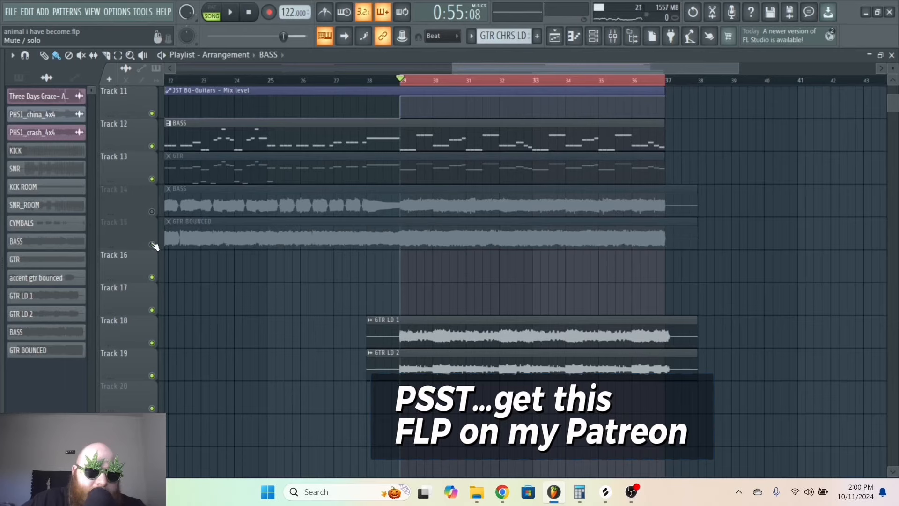
click(152, 343)
click(151, 375)
scroll(329, 363, up, 10)
key(space)
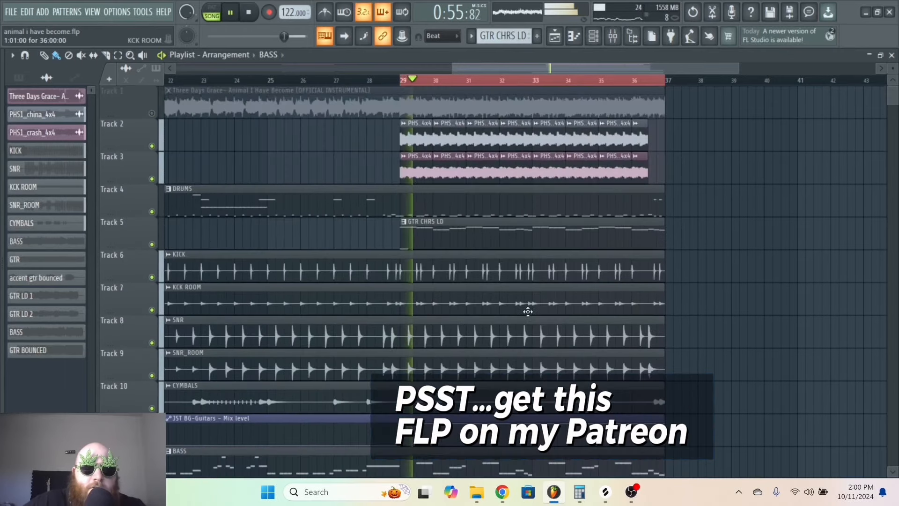
Add Fruity Parametric EQ 2 to slot 3 of the KICK mixer track, after the kHs Transient Shaper.
click(613, 36)
click(417, 182)
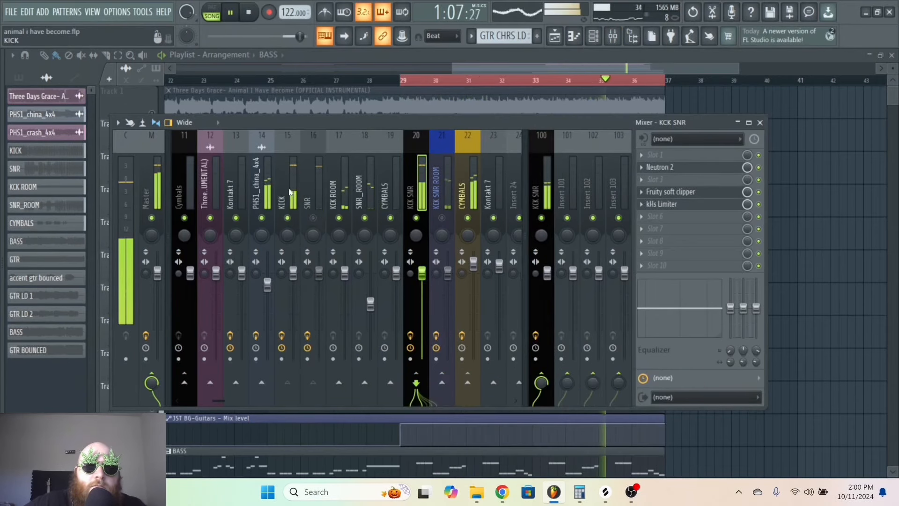
key(space)
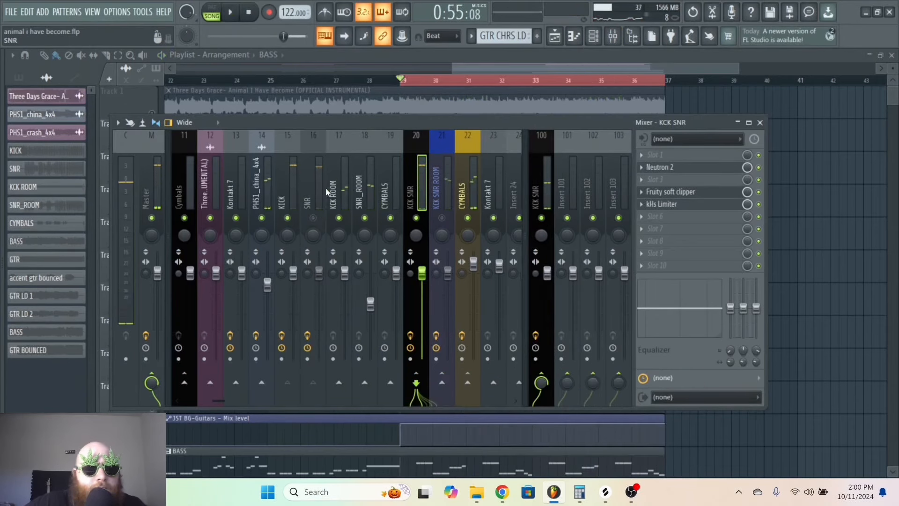
click(283, 181)
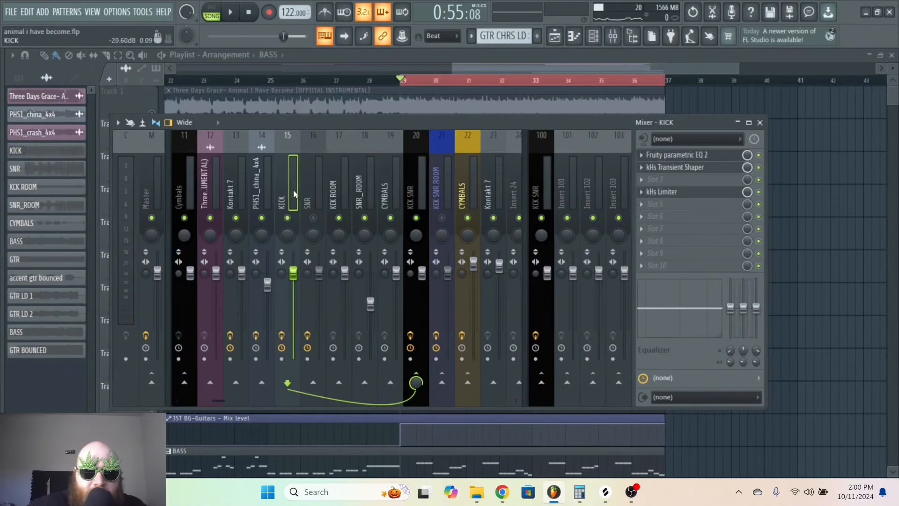
key(space)
click(669, 181)
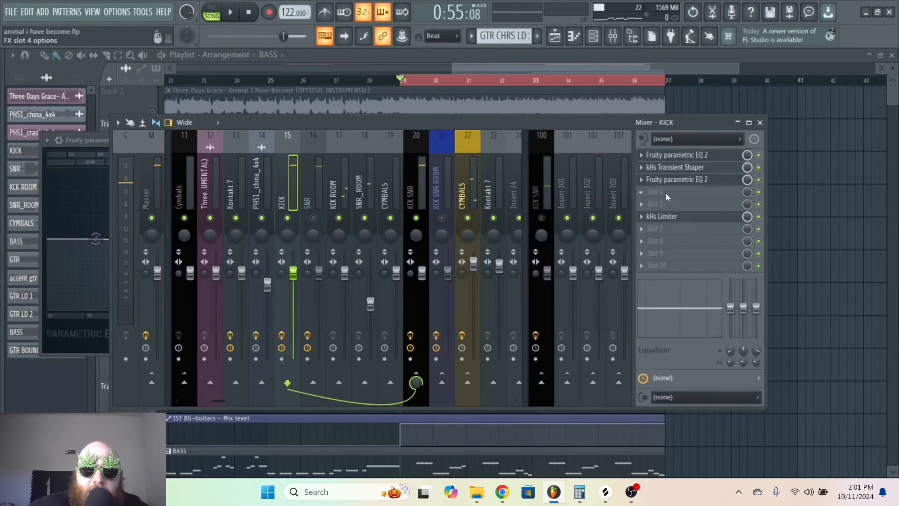
Load Fruity Limiter into slot 4 of the KICK mixer track, ahead of the kHs Limiter.
click(665, 193)
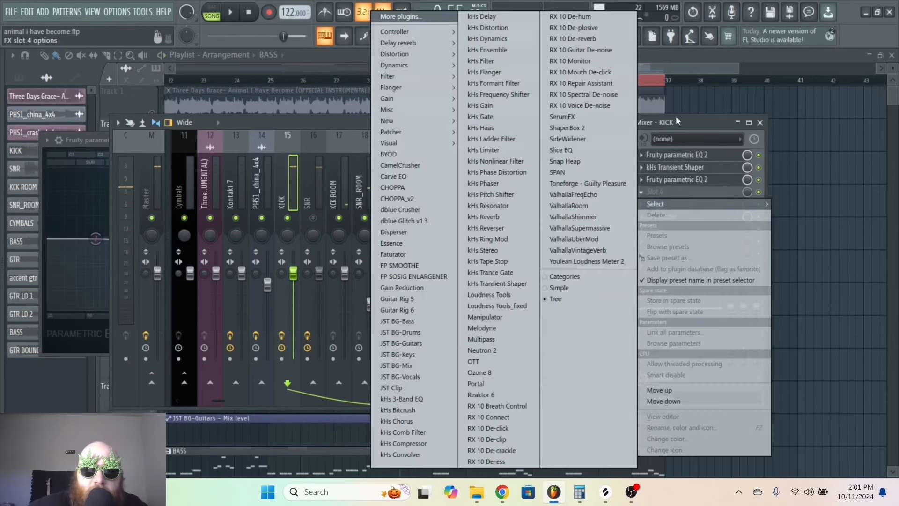
key(Escape)
click(662, 216)
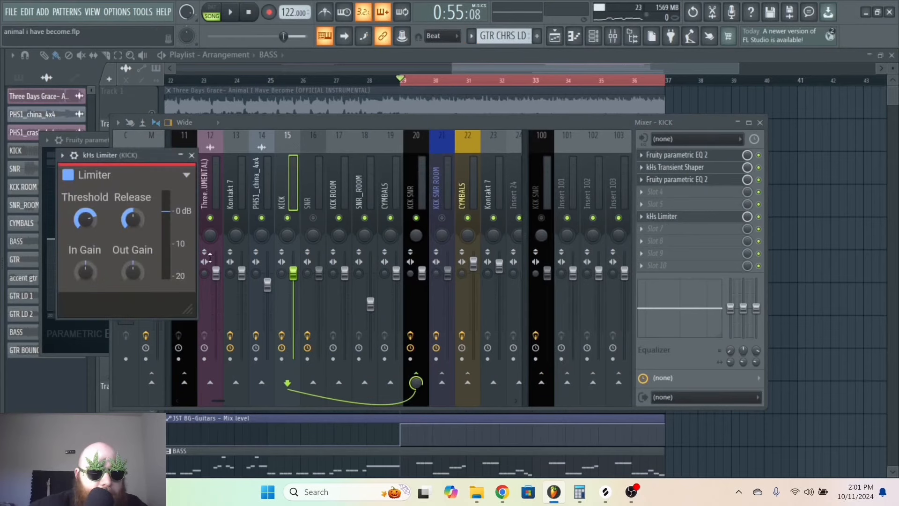
click(666, 193)
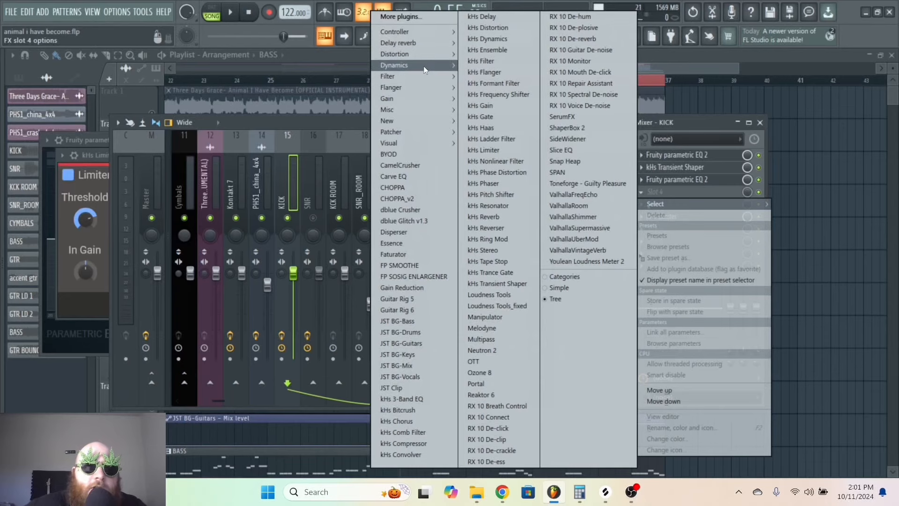
mouse_move(426, 69)
click(319, 72)
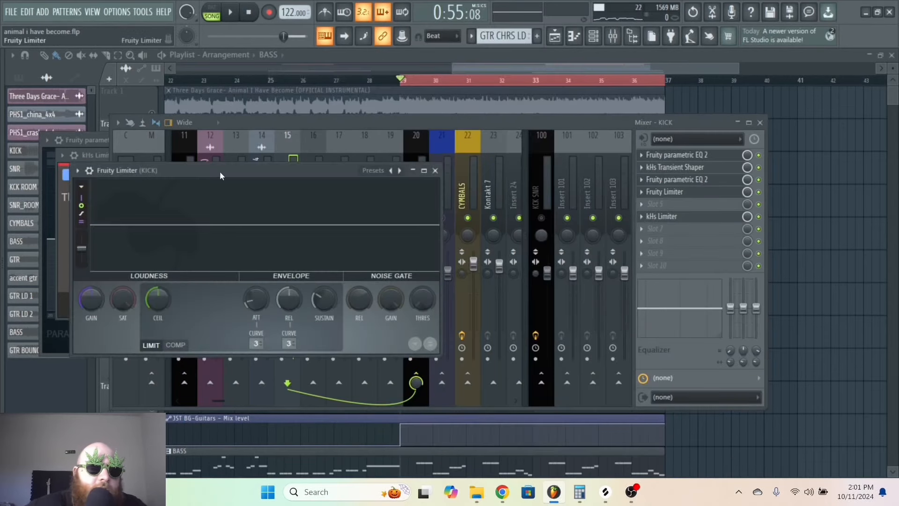
Apply the Noise gate preset to the Fruity Limiter on the KICK track.
drag(221, 176, 347, 162)
click(207, 157)
mouse_move(248, 199)
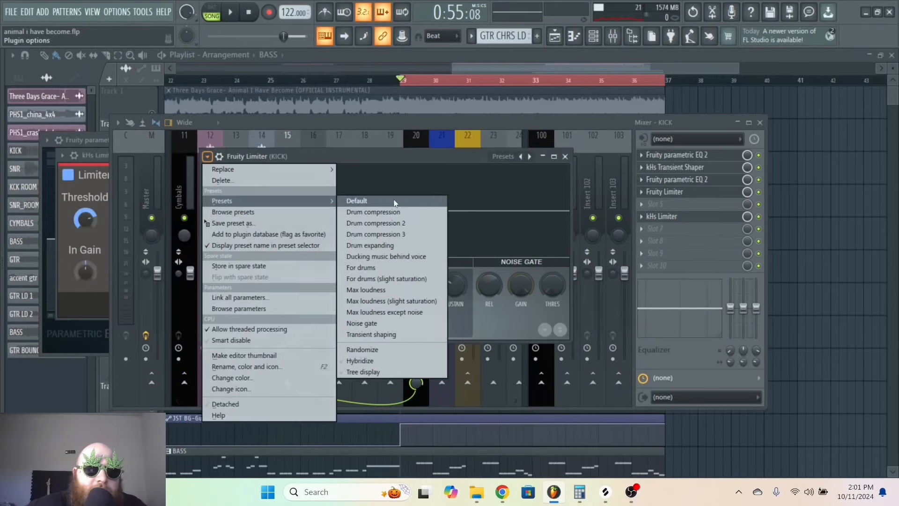
click(403, 323)
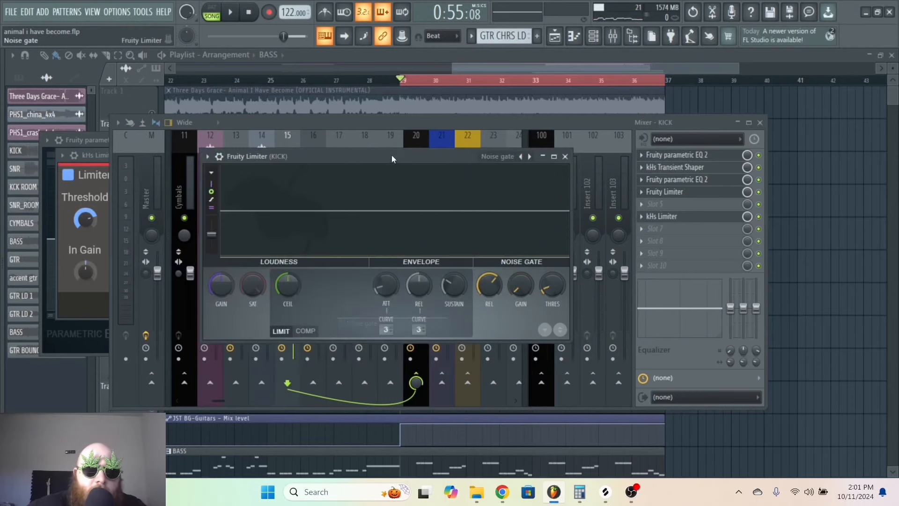
Raise the kick's noise gate threshold to about -12 dB during playback.
drag(392, 159, 377, 136)
key(space)
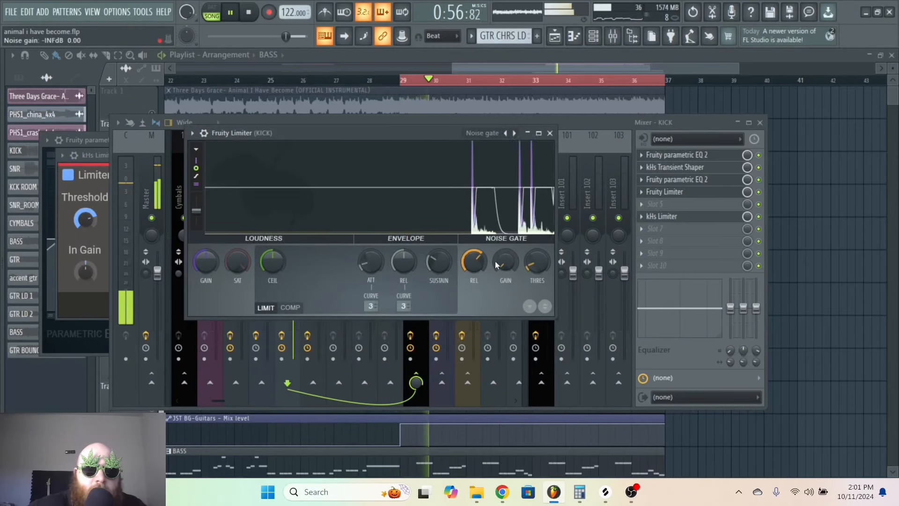
mouse_move(537, 266)
mouse_down()
mouse_move(538, 255)
mouse_move(537, 271)
mouse_up()
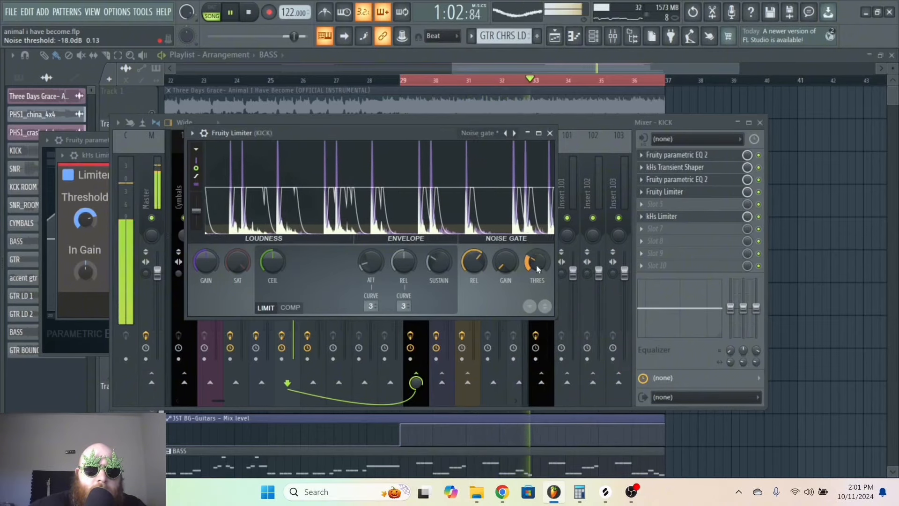
drag(535, 266, 533, 260)
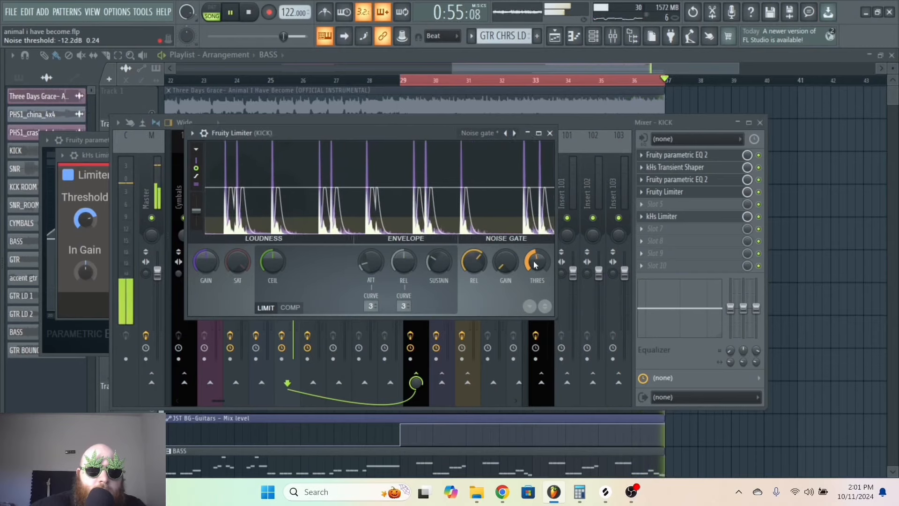
drag(534, 264, 534, 265)
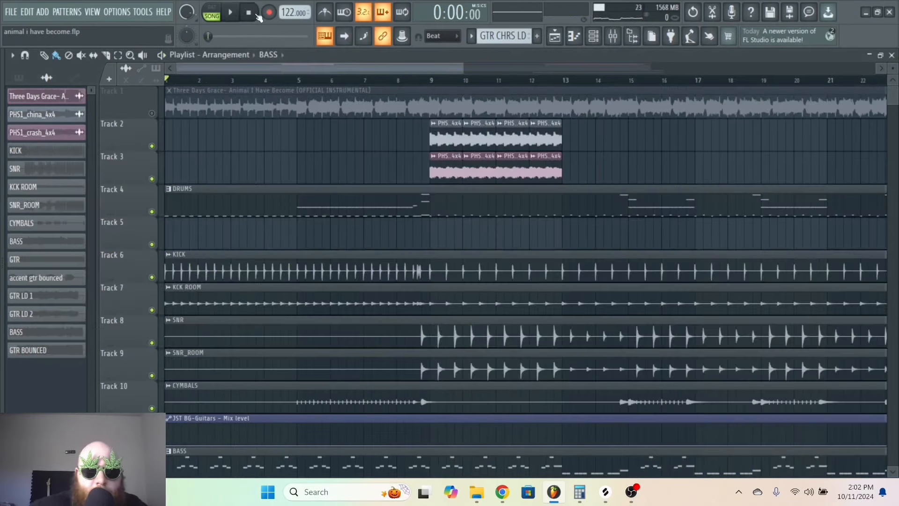
Play the arrangement from the start and check the KCK SNR and KICK tracks in the mixer.
key(space)
scroll(459, 69, down, 1)
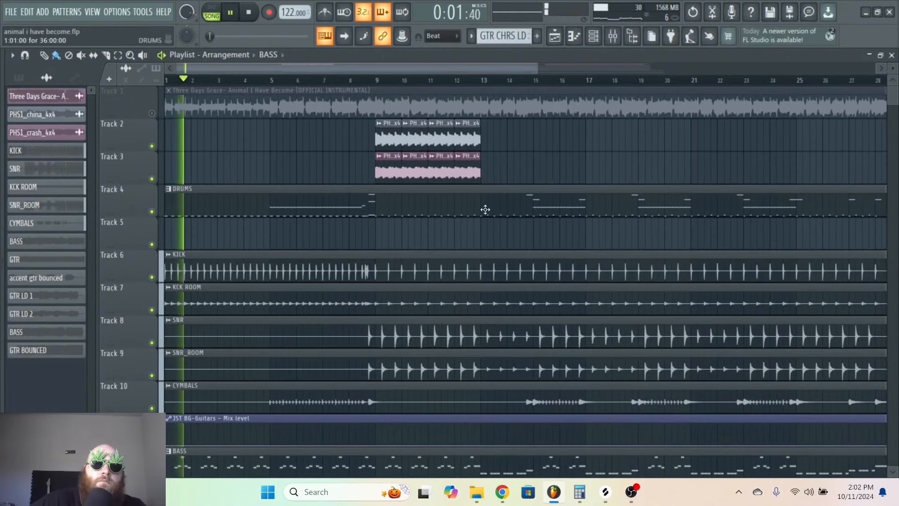
scroll(484, 209, down, 5)
key(space)
scroll(227, 281, up, 5)
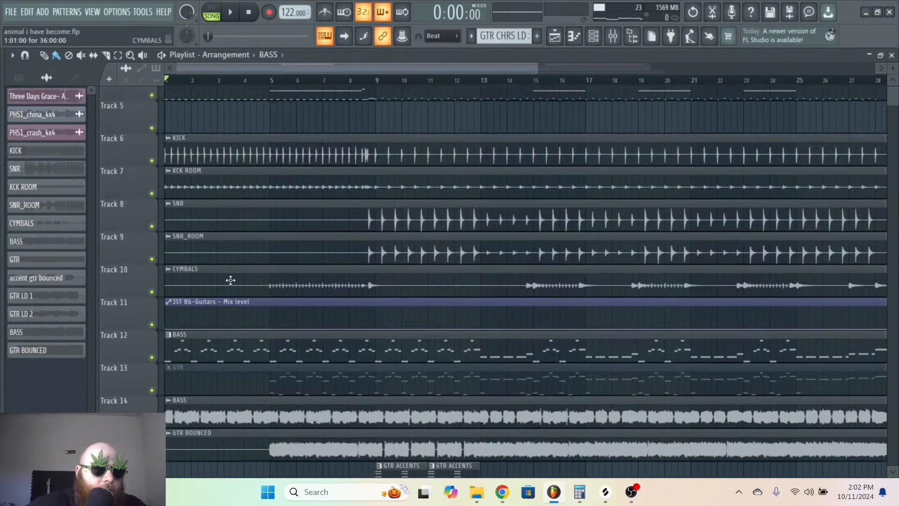
key(space)
scroll(392, 253, down, 3)
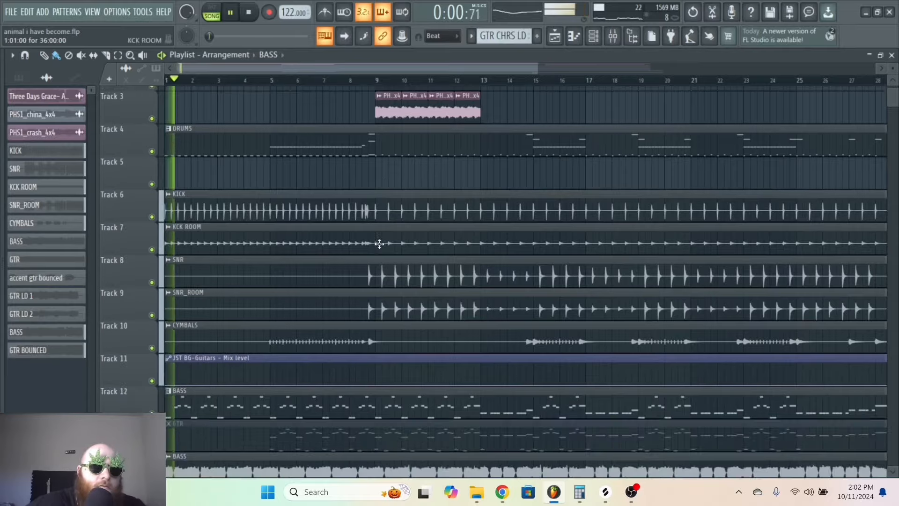
scroll(396, 259, up, 2)
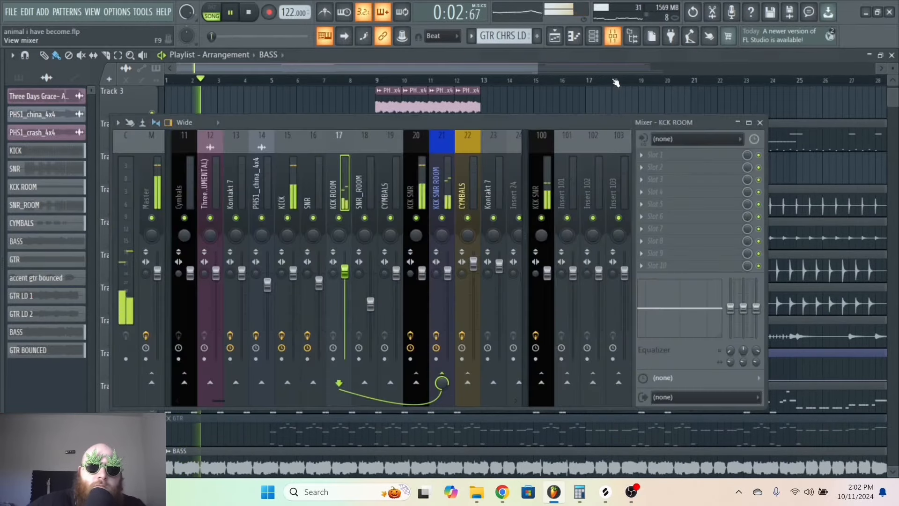
click(612, 36)
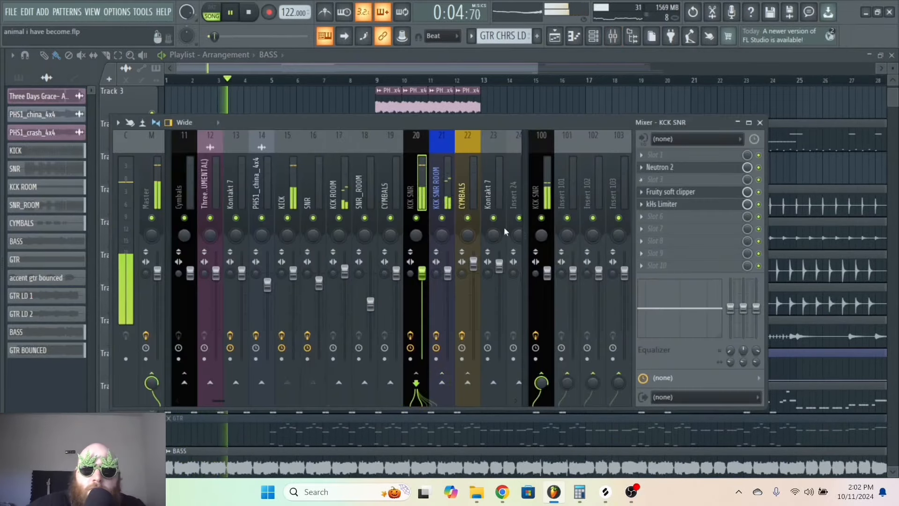
click(294, 182)
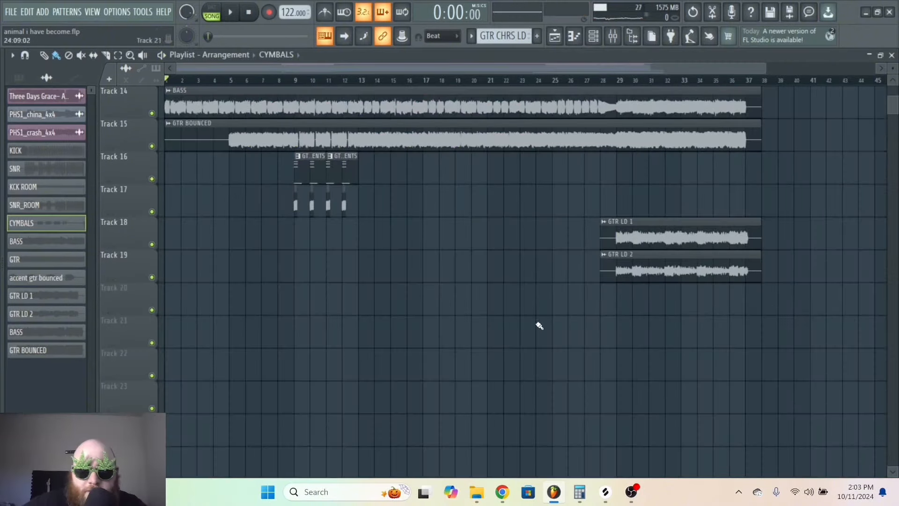
Switch to Chrome and begin a web search for the song in a new tab before returning to FL Studio.
click(509, 497)
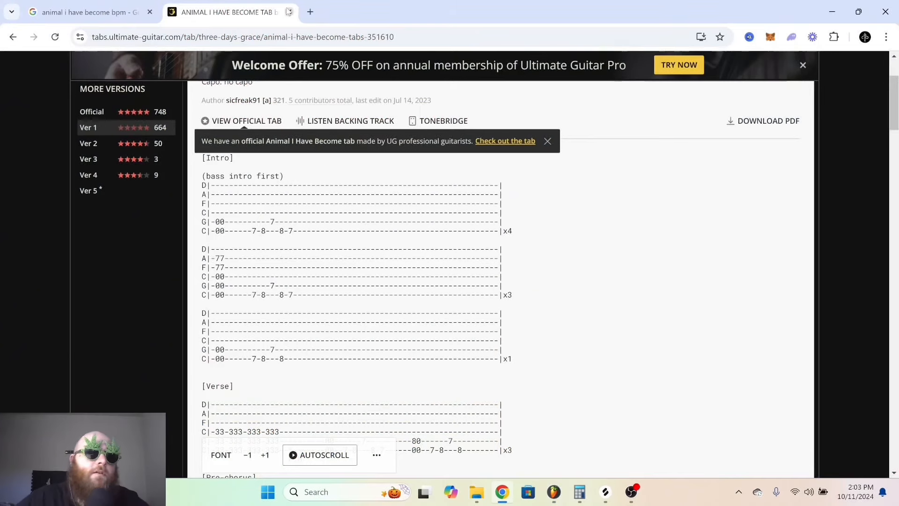
click(141, 13)
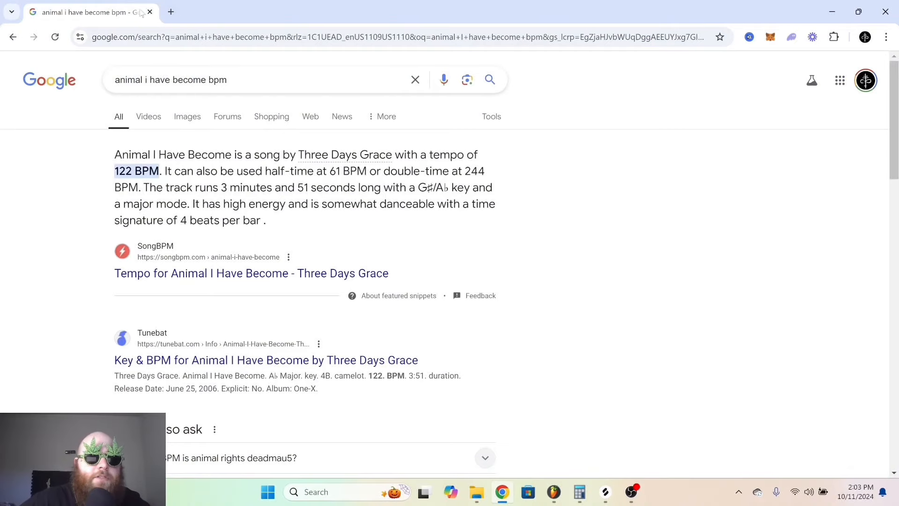
click(176, 11)
text(an)
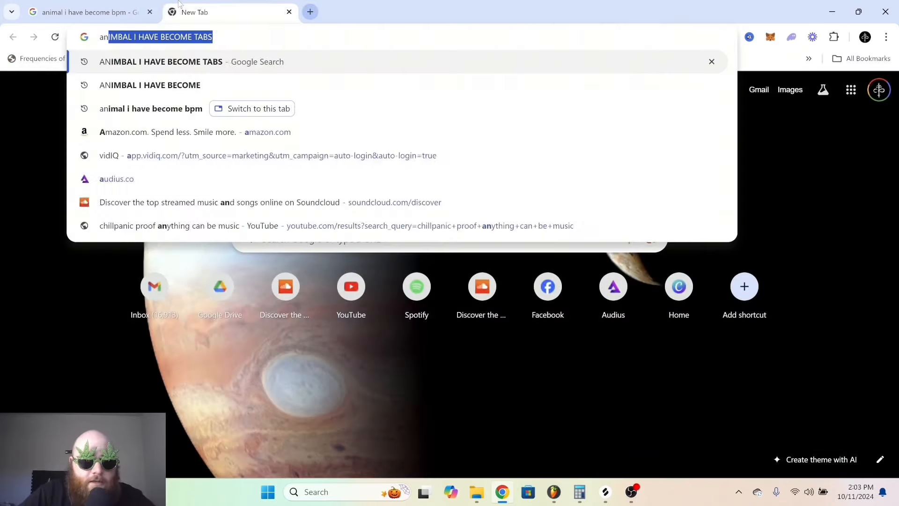
text(imba)
key(BackSpace)
key(BackSpace)
key(BackSpace)
key(BackSpace)
key(BackSpace)
key(BackSpace)
key(BackSpace)
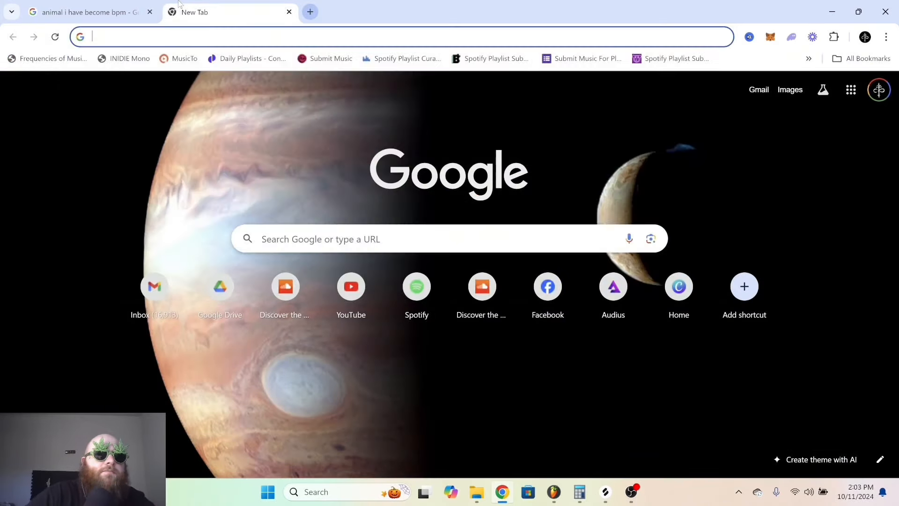
click(884, 12)
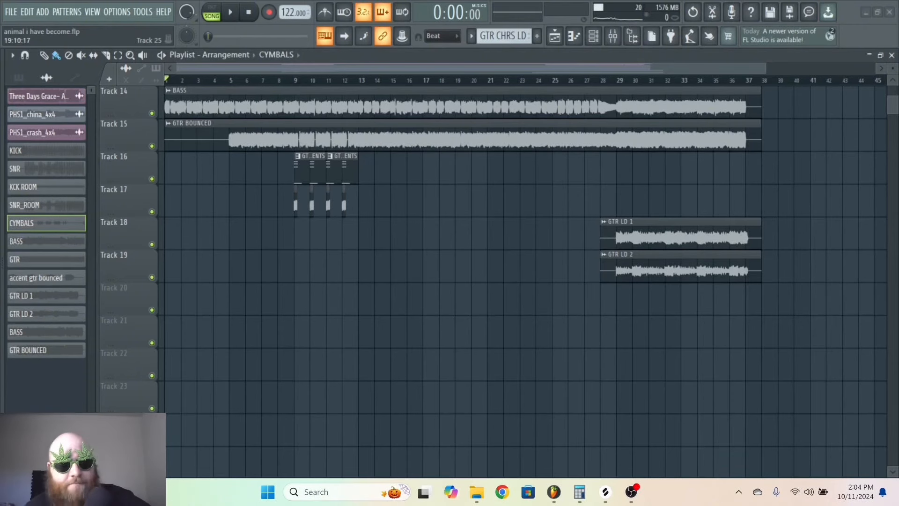
Place the playhead at about bar 6 and save the project.
click(253, 83)
key(ctrl+s)
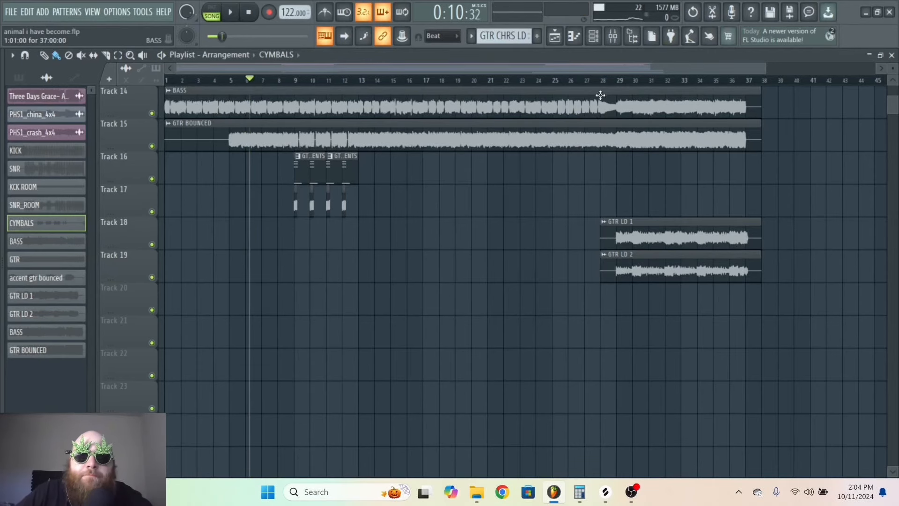
Rename mixer track Insert 34 as VOICE and colour it black.
click(615, 41)
drag(469, 194, 393, 174)
right_click(393, 174)
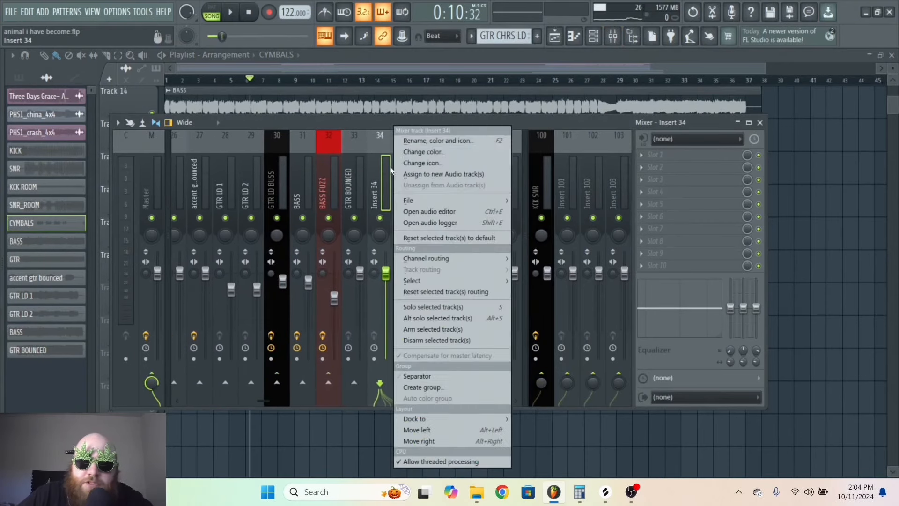
click(425, 141)
text(VOICE)
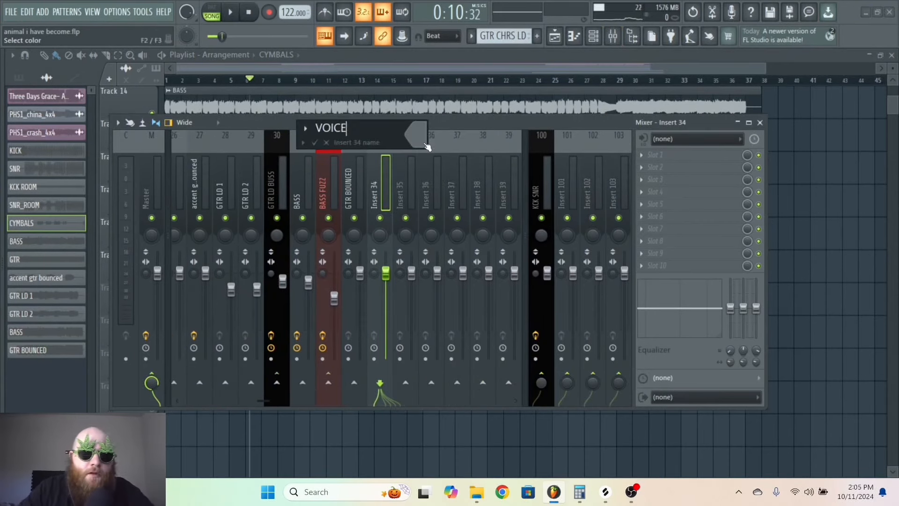
key(Return)
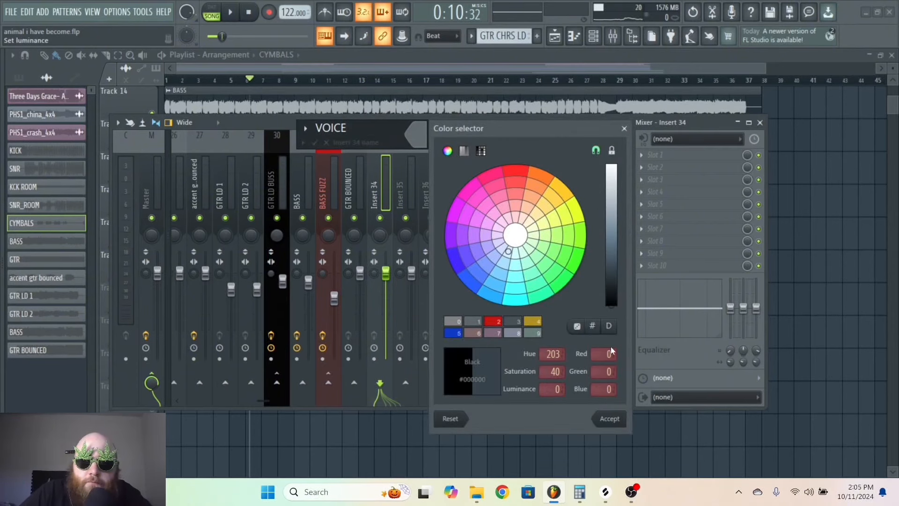
click(609, 417)
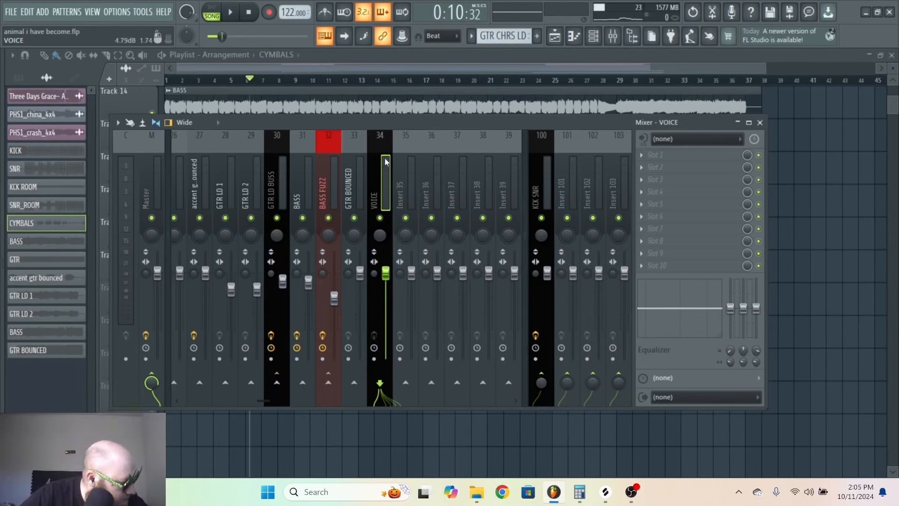
Set the VOICE track's audio input to In 1 and switch it to external input only.
click(679, 139)
click(680, 123)
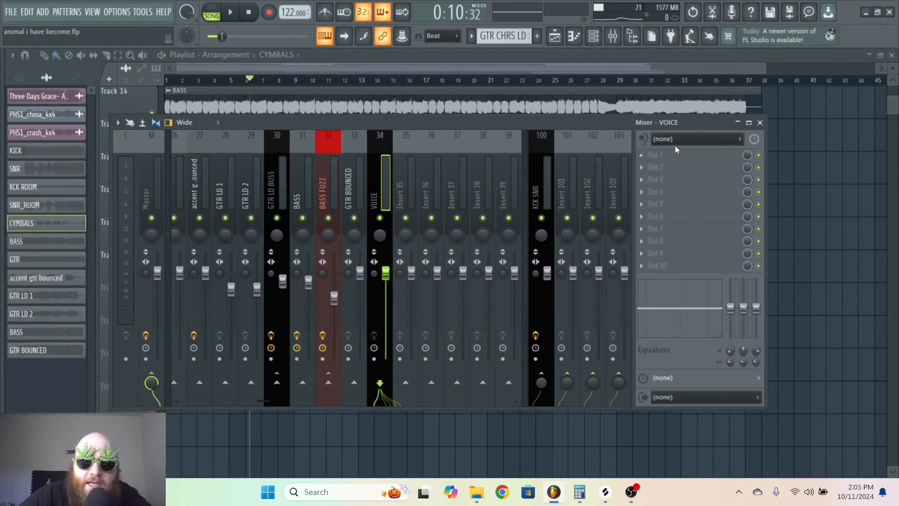
click(675, 140)
click(674, 182)
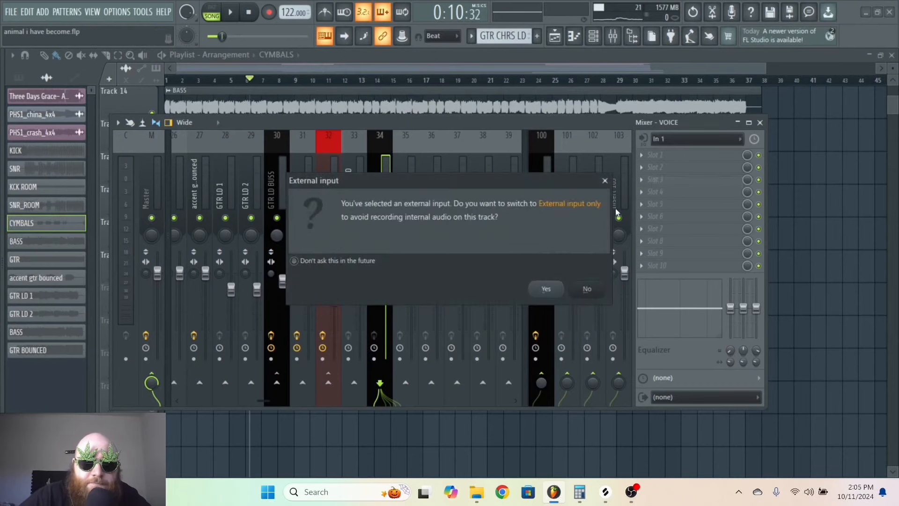
click(546, 289)
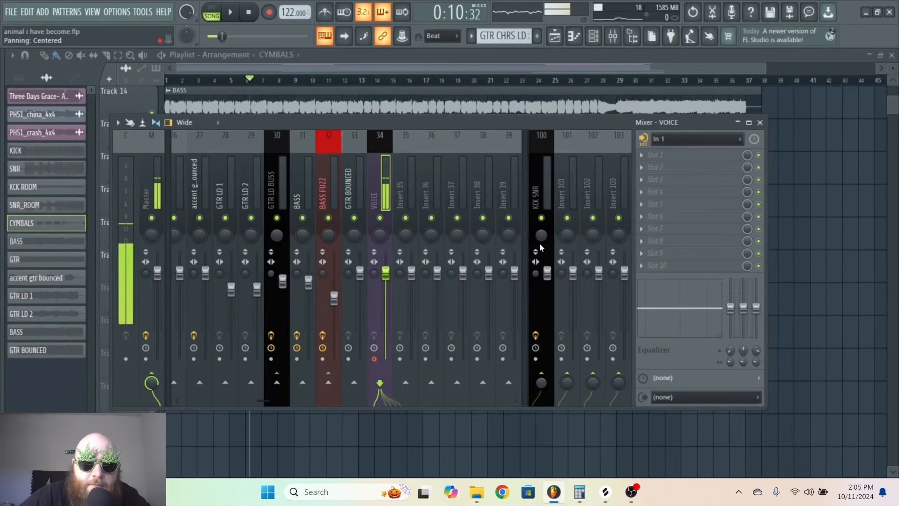
Load Fruity Balance into effect slot 4 of the VOICE track and close its plugin window.
click(671, 192)
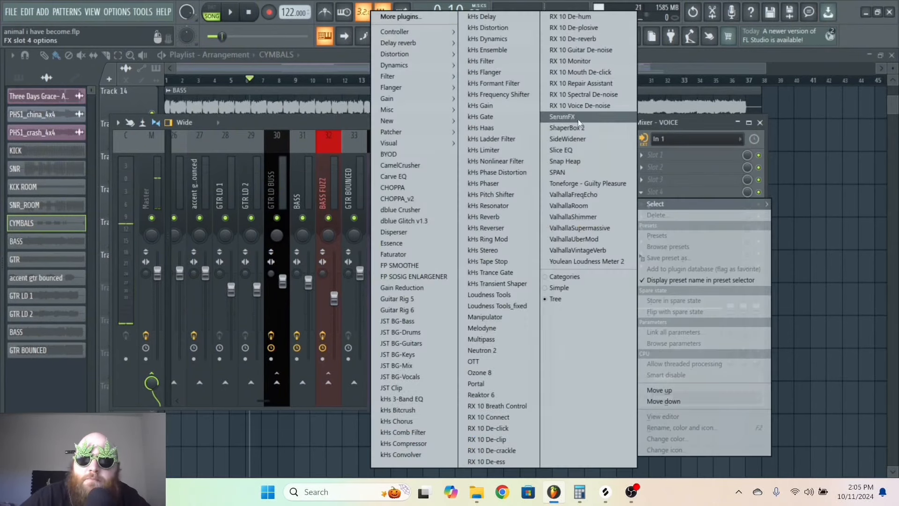
mouse_move(436, 98)
click(337, 99)
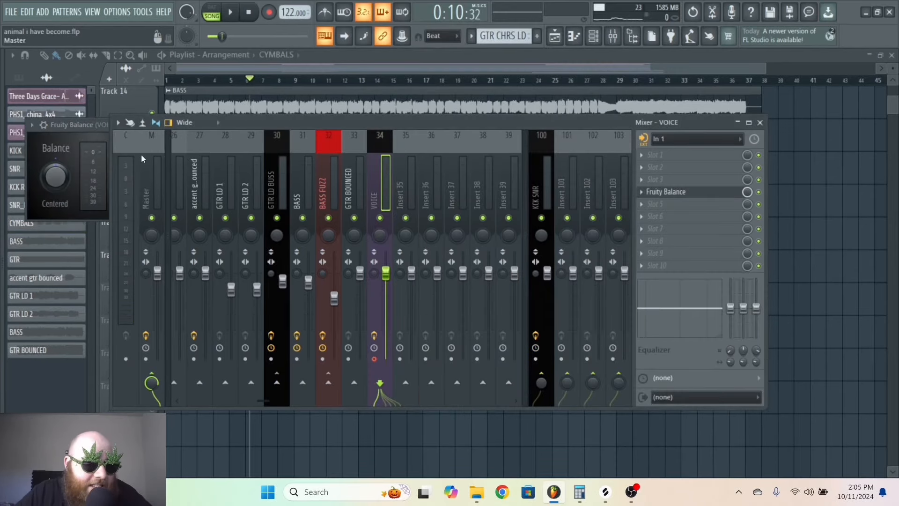
click(156, 124)
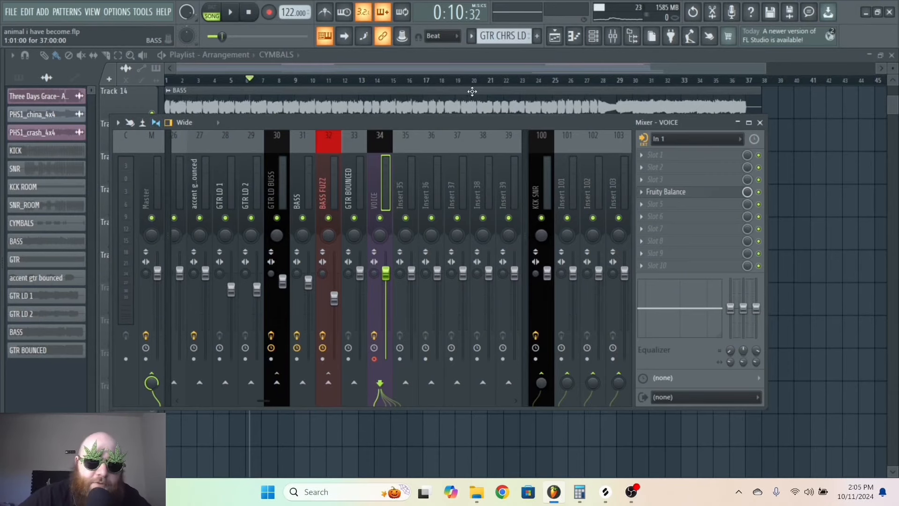
Return to the playlist, rewind the song and place the playhead between bars 7 and 8.
click(445, 68)
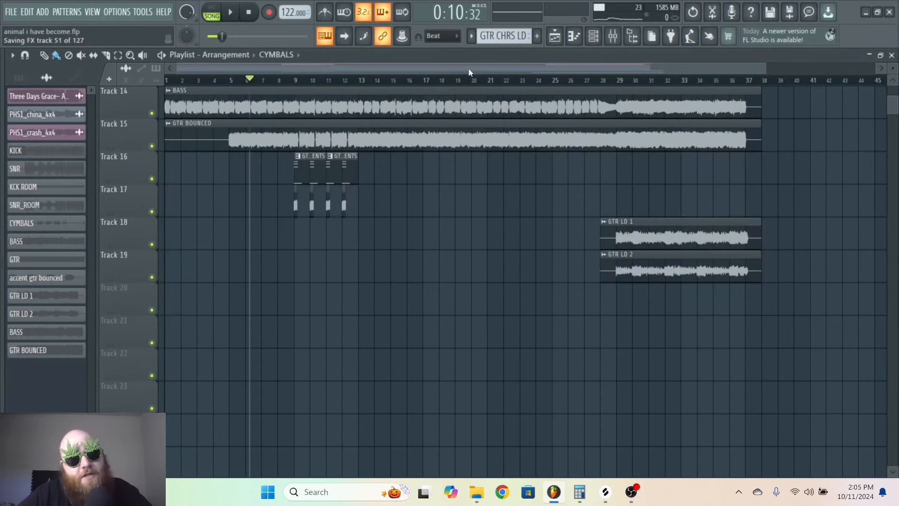
click(249, 12)
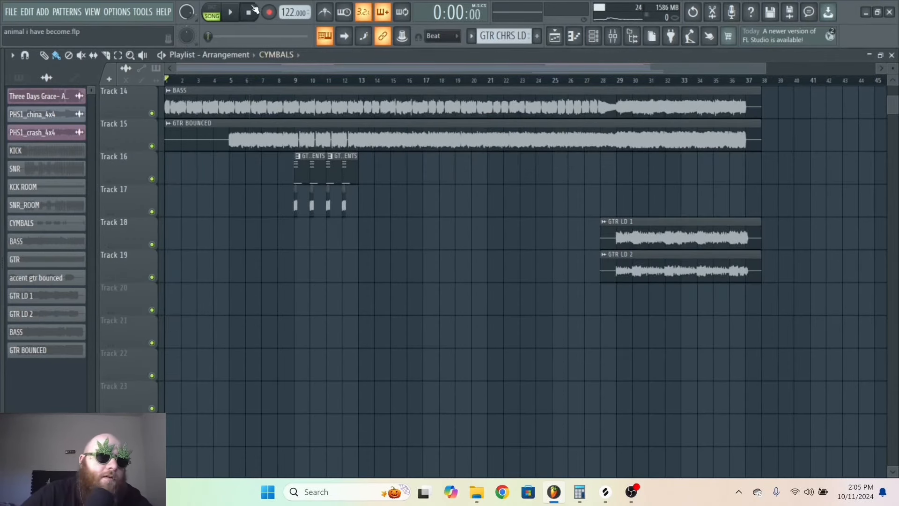
click(281, 82)
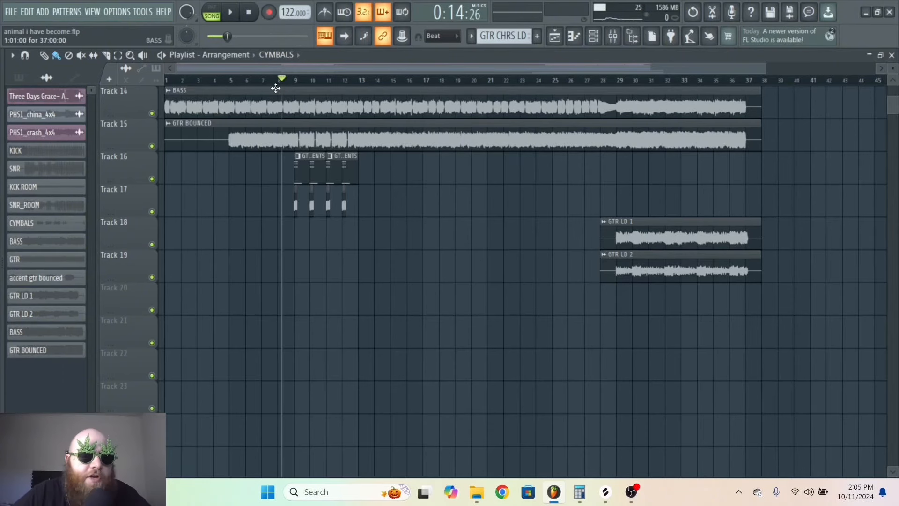
click(273, 81)
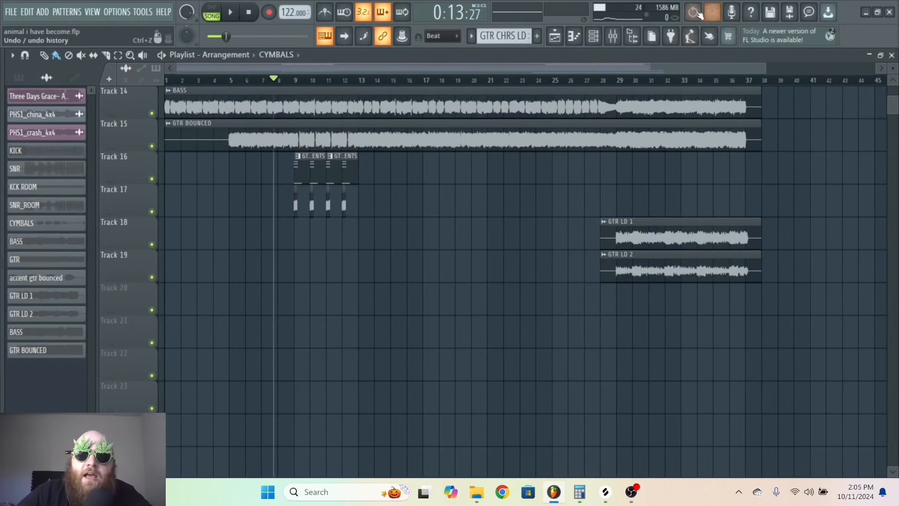
Review the audio device list and the FL Studio ASIO buffer, input and output settings, leaving them as they are.
click(612, 36)
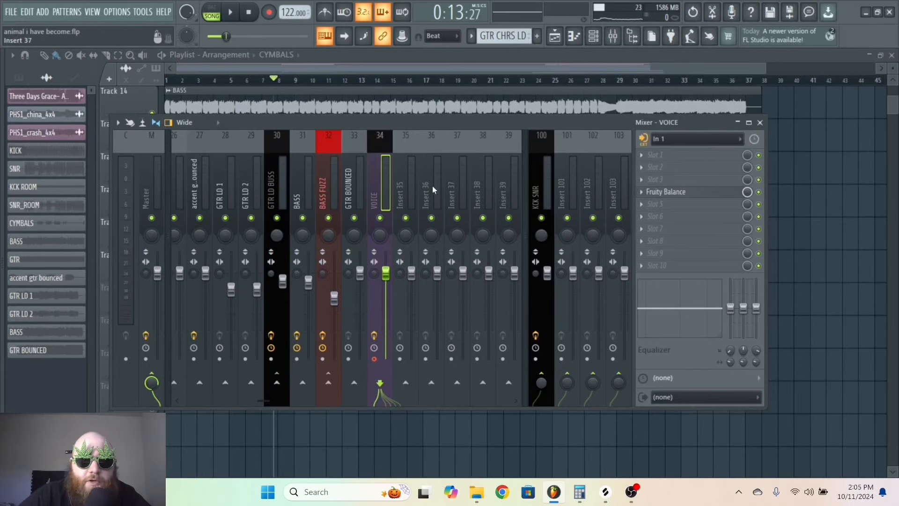
click(126, 11)
click(134, 53)
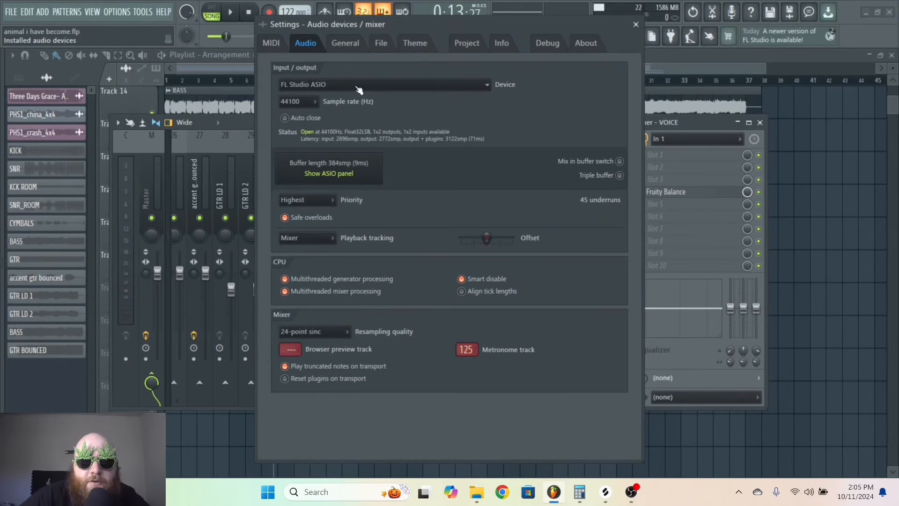
click(359, 89)
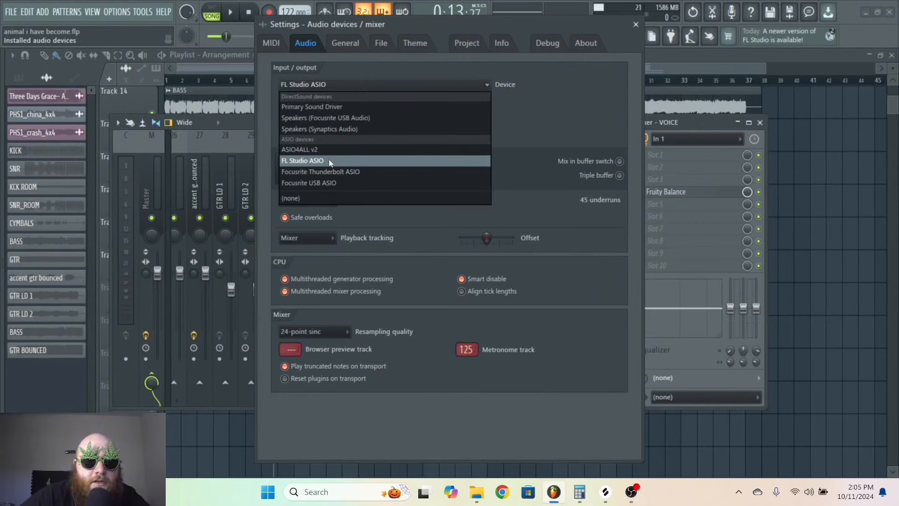
click(506, 122)
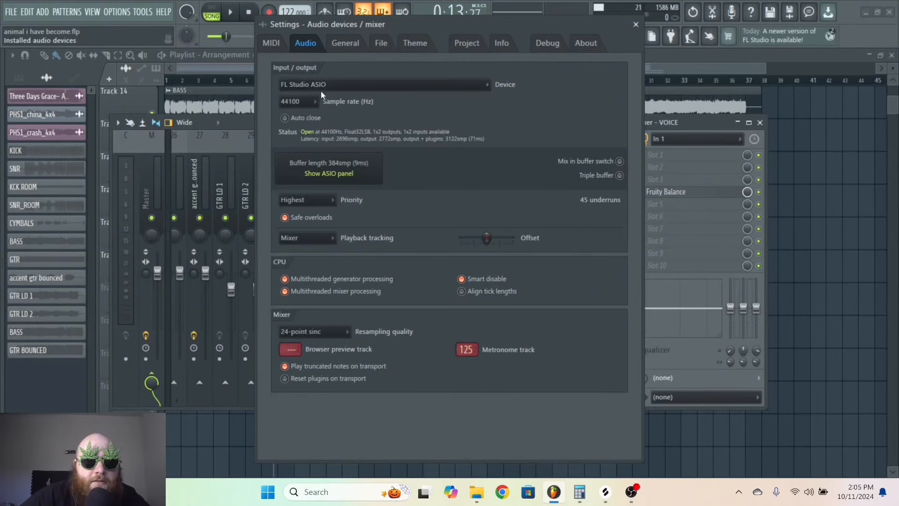
click(342, 176)
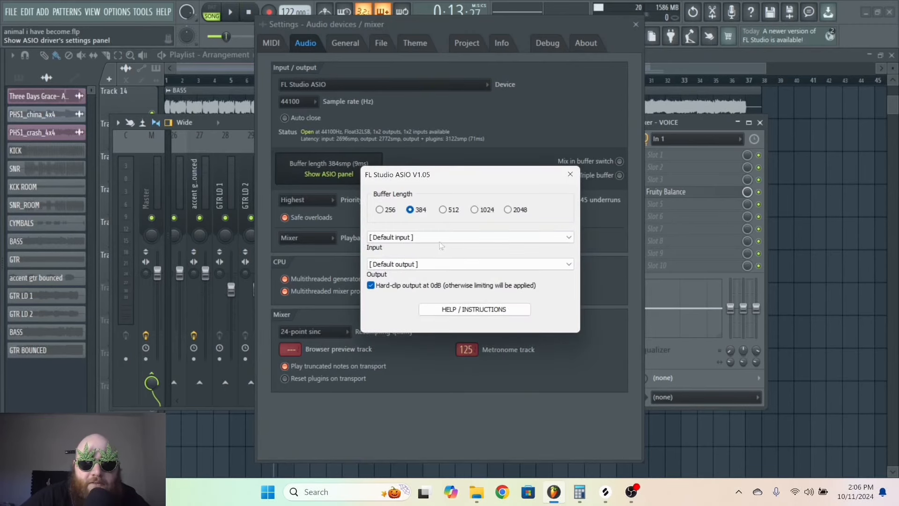
click(570, 174)
click(635, 23)
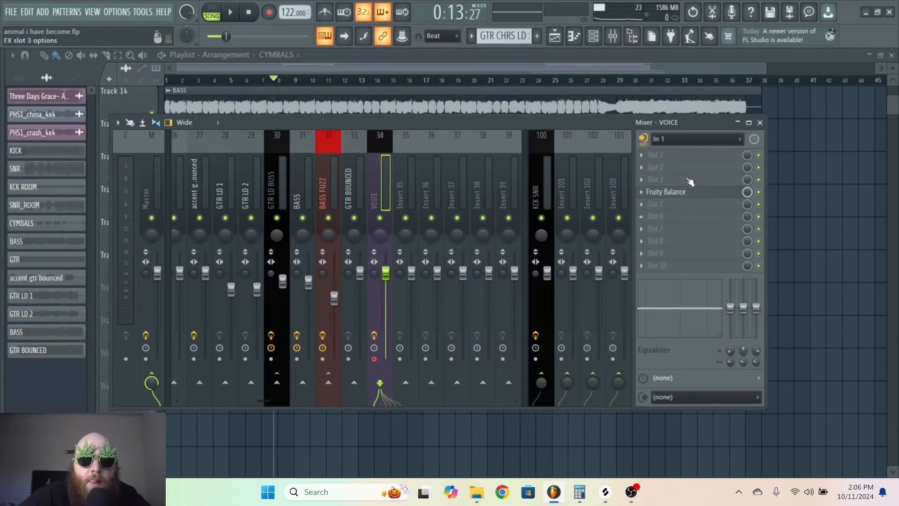
Inspect the Fruity Balance volume on the VOICE mixer track and return to the playlist.
click(394, 69)
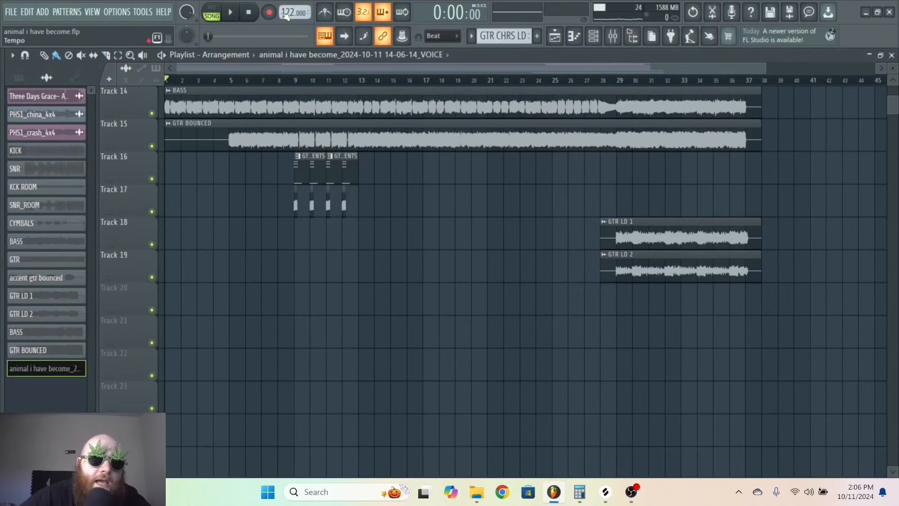
click(612, 36)
drag(515, 181, 442, 171)
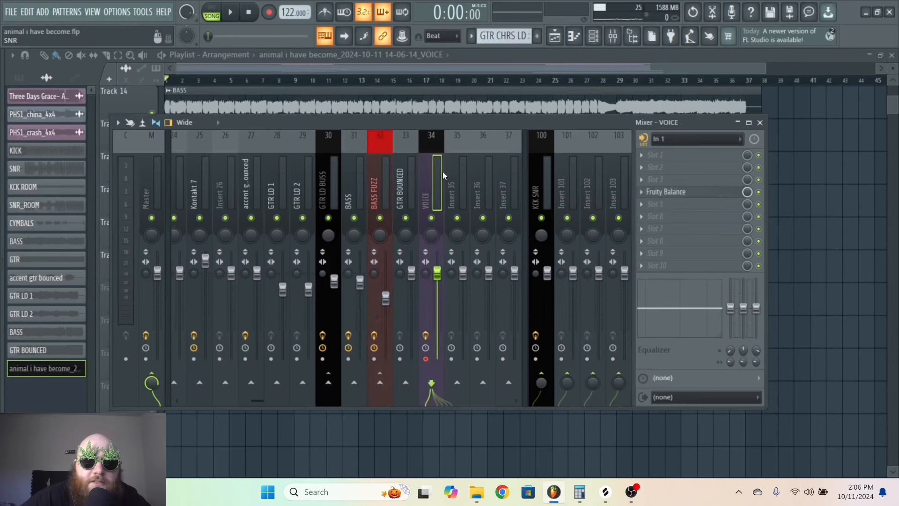
click(706, 194)
drag(134, 127, 145, 132)
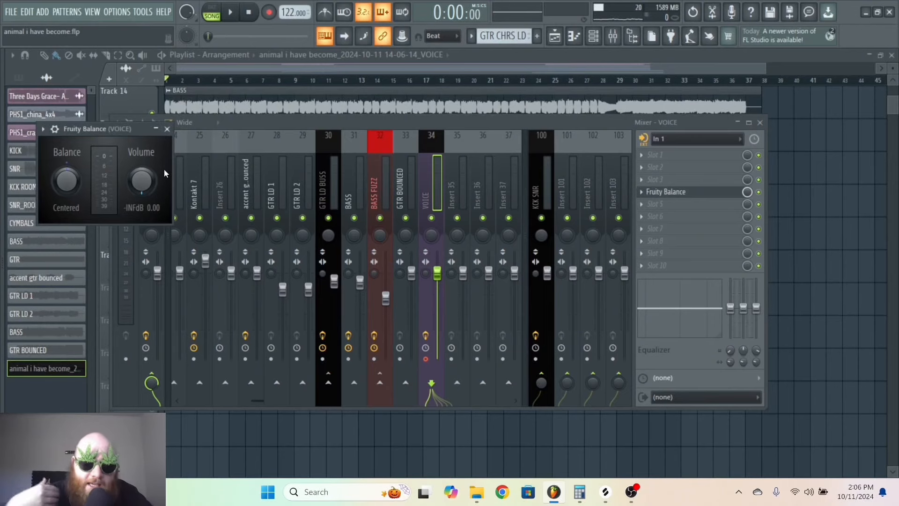
click(318, 61)
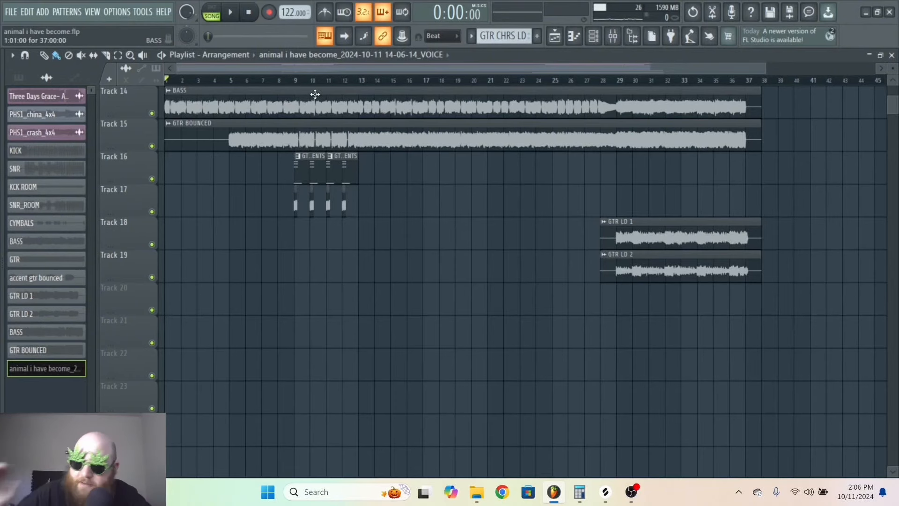
Zoom the playlist in on bars 7 to 36 and save the project.
drag(764, 69, 500, 69)
key(ctrl+s)
click(641, 495)
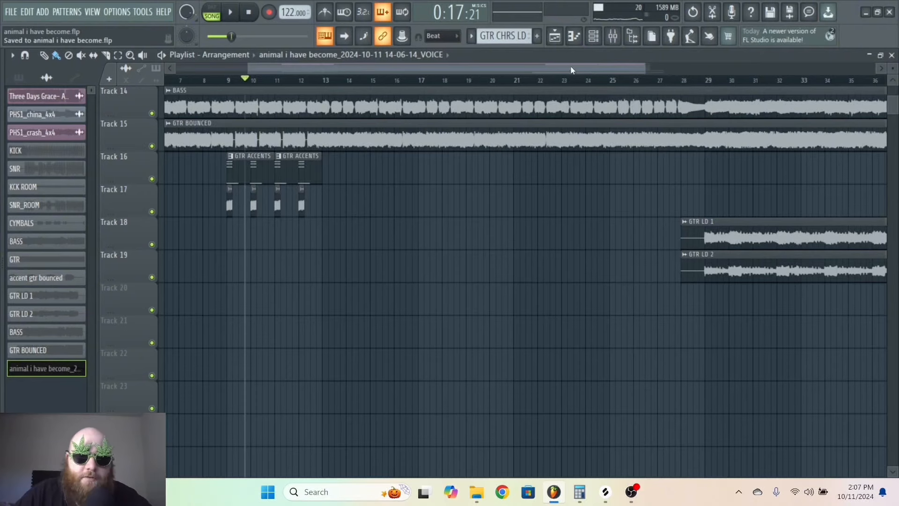
Place the playhead at bar 11, preview the song from there, and arm and start the vocal recording.
scroll(538, 93, down, 2)
scroll(307, 120, up, 5)
scroll(307, 120, up, 1)
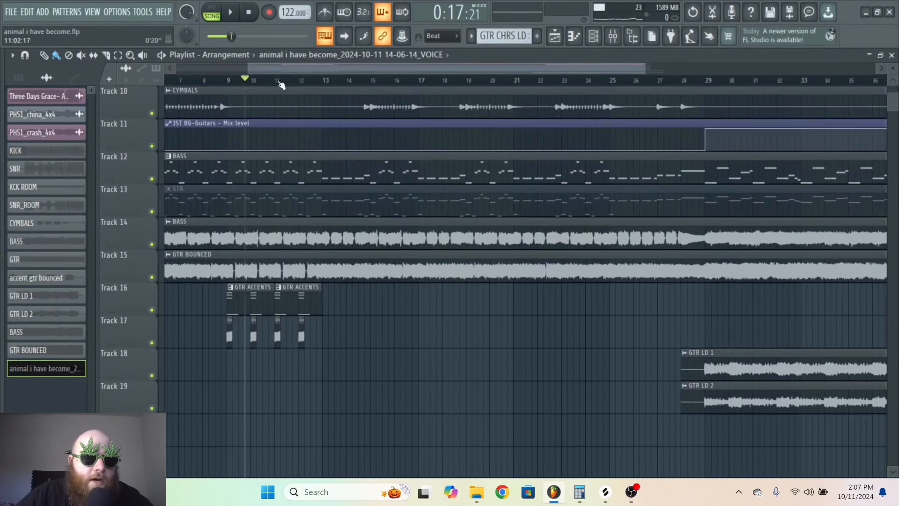
click(275, 80)
key(space)
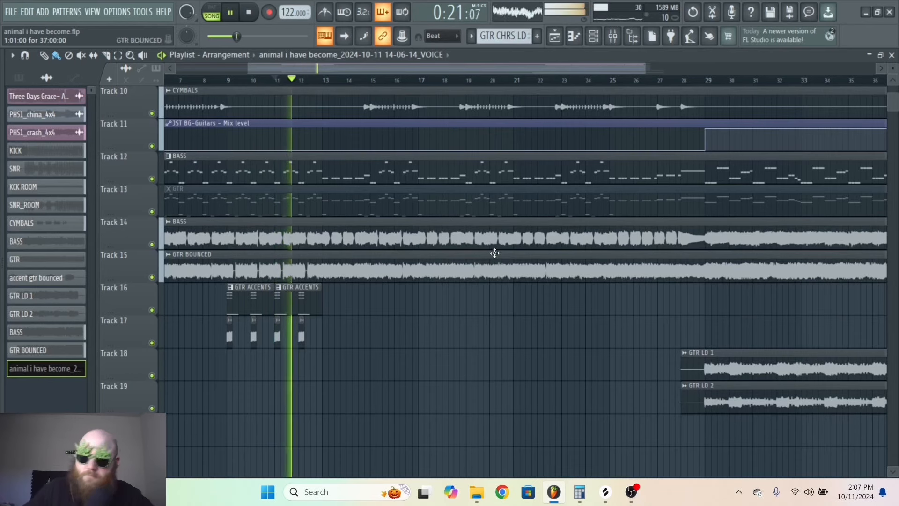
key(space)
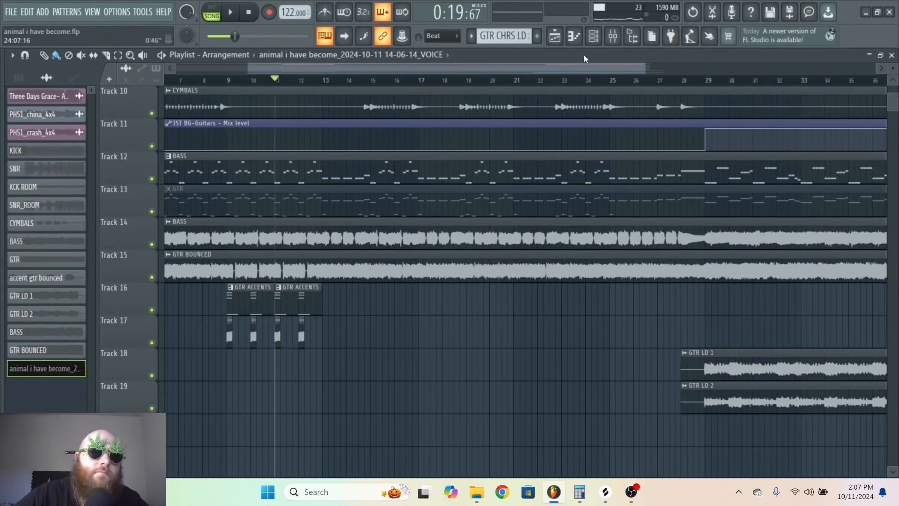
click(267, 18)
key(space)
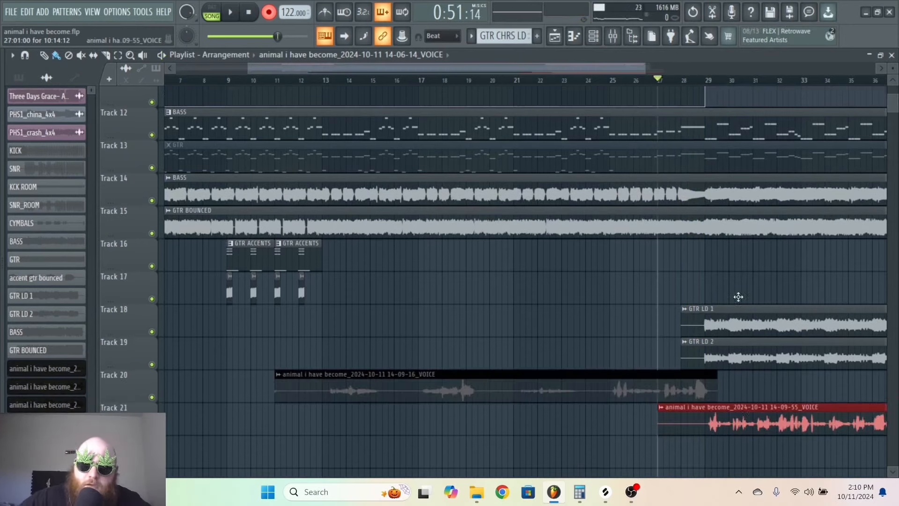
Move the two recorded VOICE clips from tracks 20 and 21 down to tracks 24 and 25, and save the project.
drag(749, 467, 633, 378)
scroll(642, 385, down, 5)
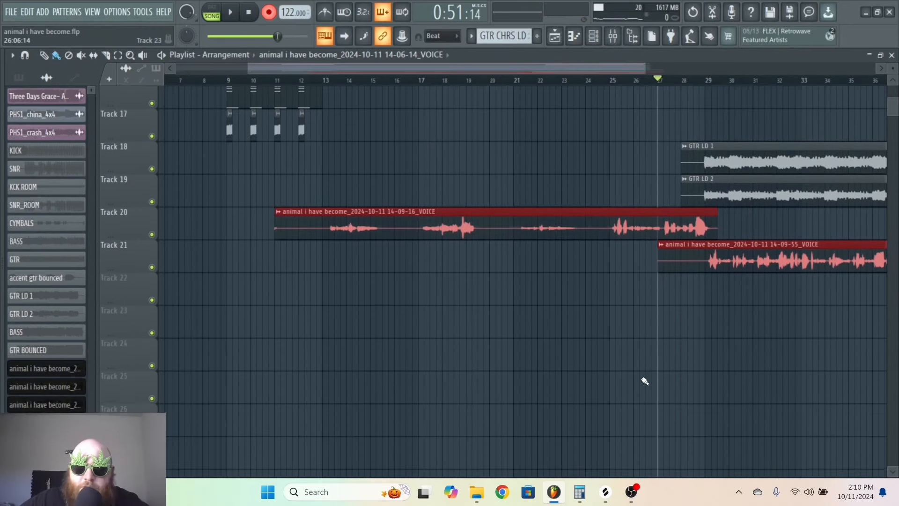
key(shift+Down)
key(shift+Down)
key(shift+Down)
key(shift+Down)
click(692, 289)
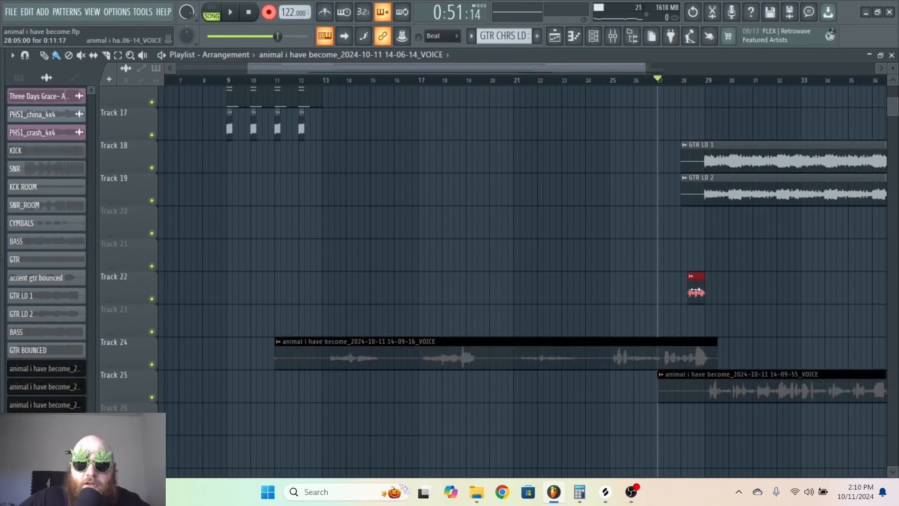
right_click(693, 288)
key(ctrl+s)
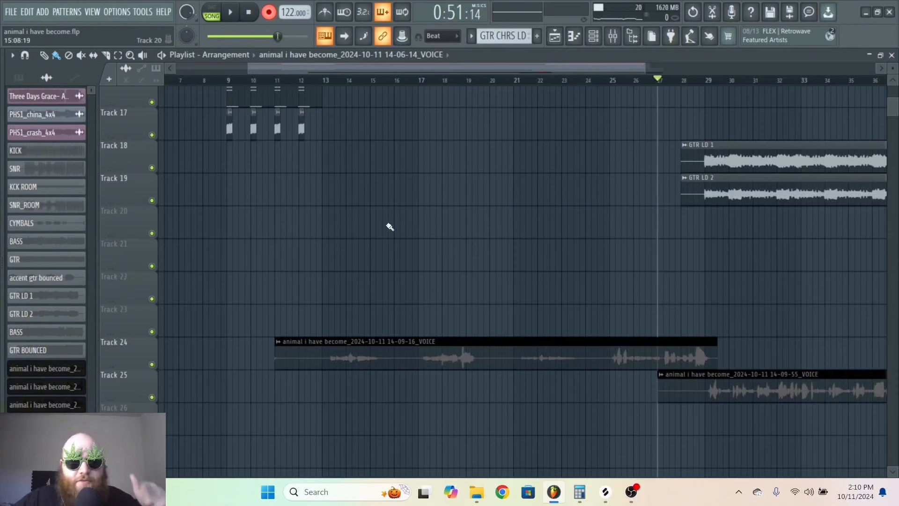
Return the playhead to bar 11 and record further VOICE takes from there.
click(277, 83)
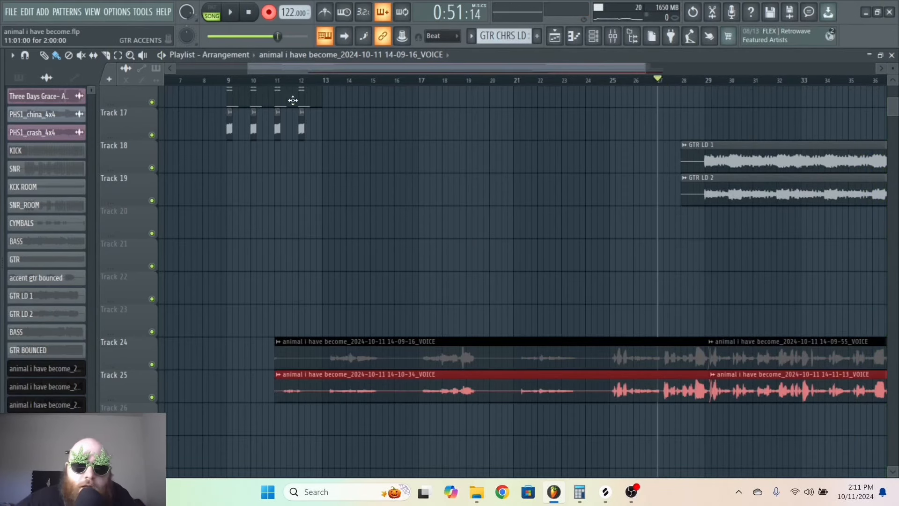
click(275, 81)
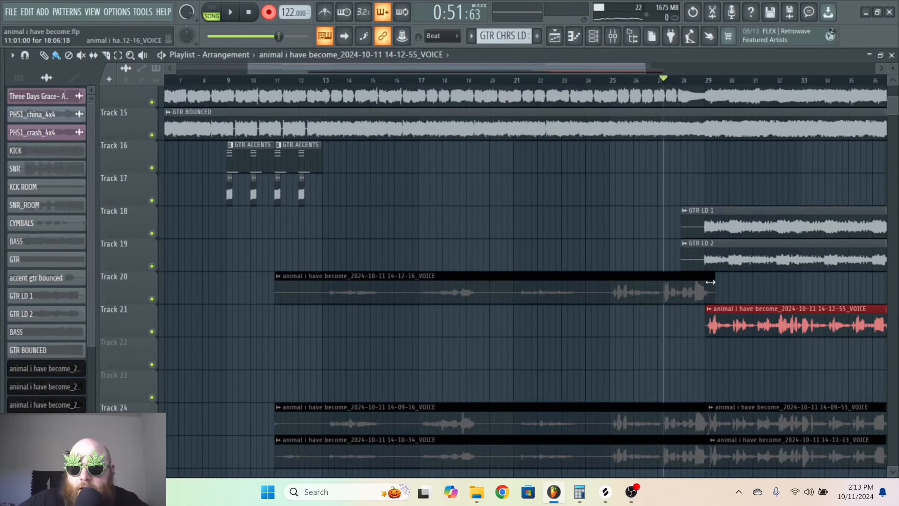
Trim the end of the VOICE clip on track 20 to about bar 29 and bring the track 21 clip up beside it.
drag(711, 281, 708, 283)
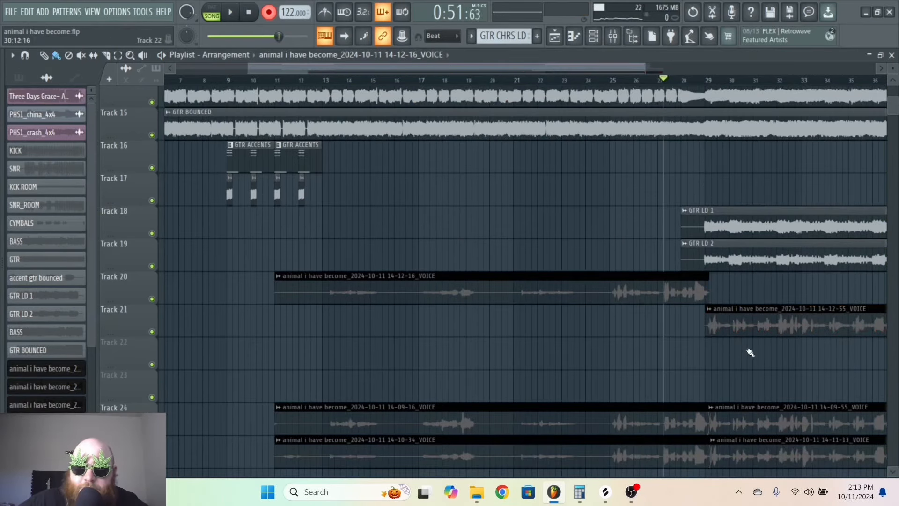
drag(750, 352, 659, 285)
key(shift+Up)
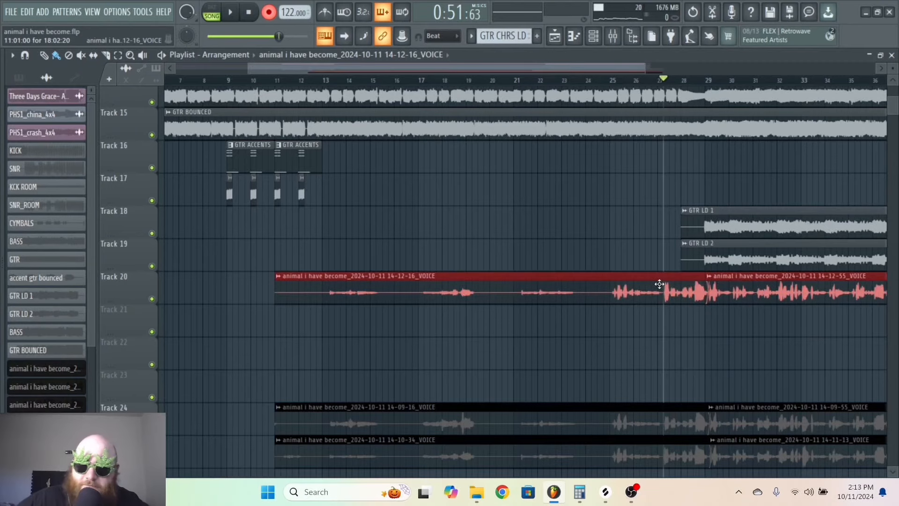
Move both VOICE clips of the newest take down to track 26 and save the project.
key(shift+Down)
key(shift+Down)
key(shift+Down)
key(shift+Down)
key(shift+Down)
drag(659, 283, 660, 255)
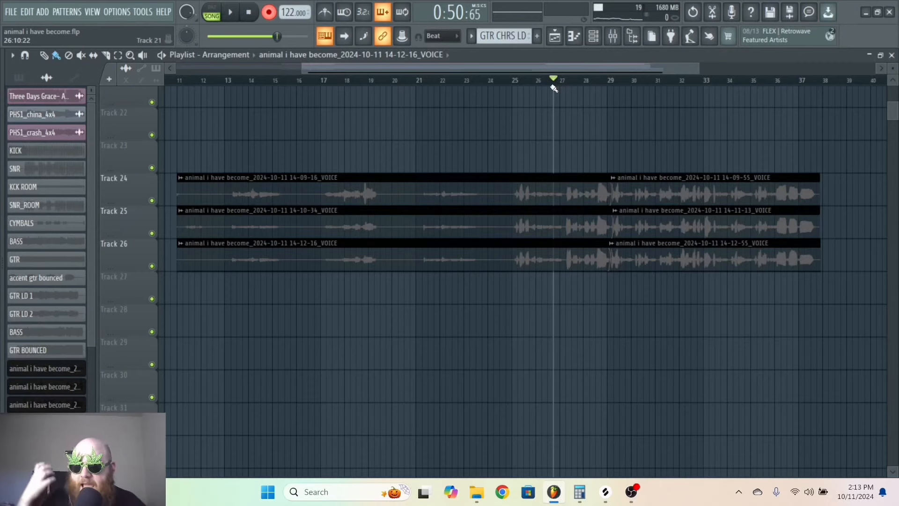
key(ctrl+s)
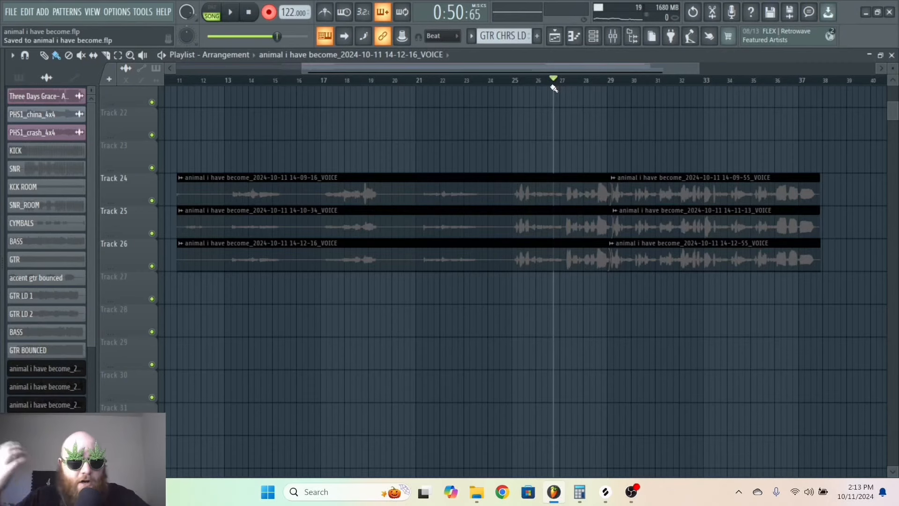
Record another VOICE take starting at about bar 26.5 and running through the chorus.
drag(521, 71, 553, 73)
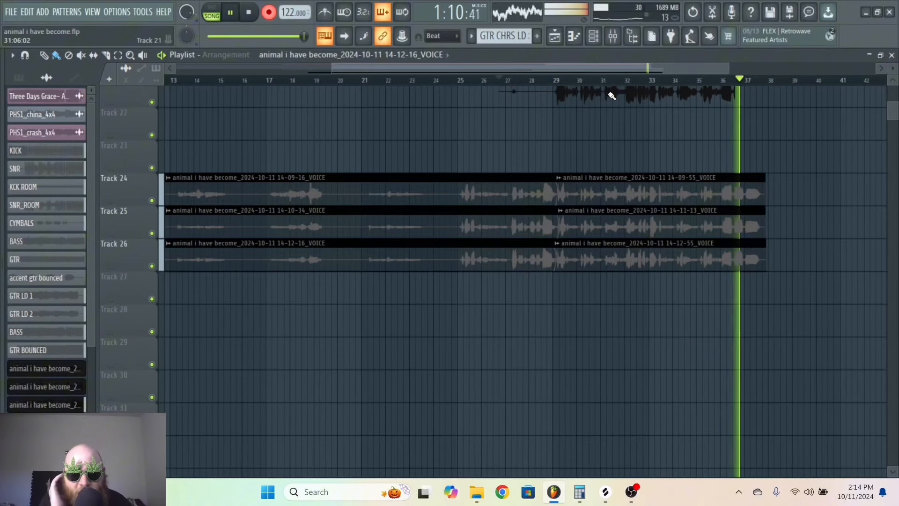
key(space)
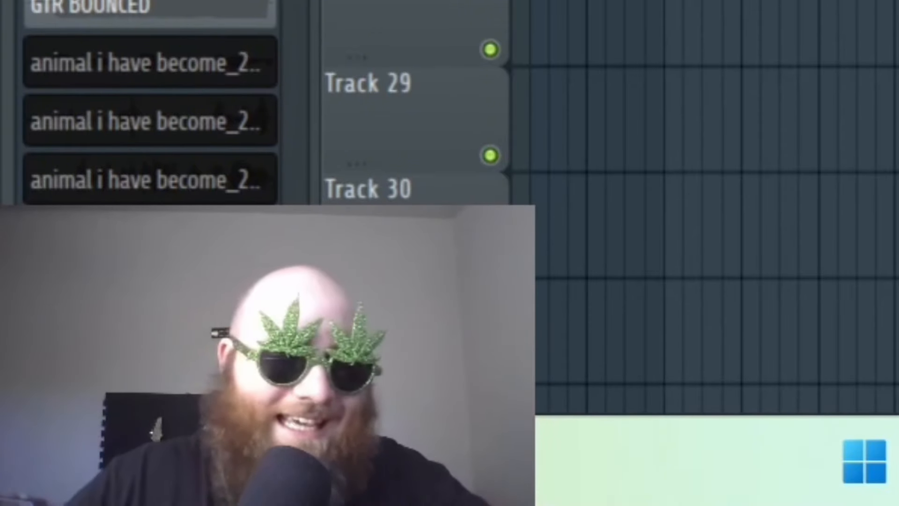
key(space)
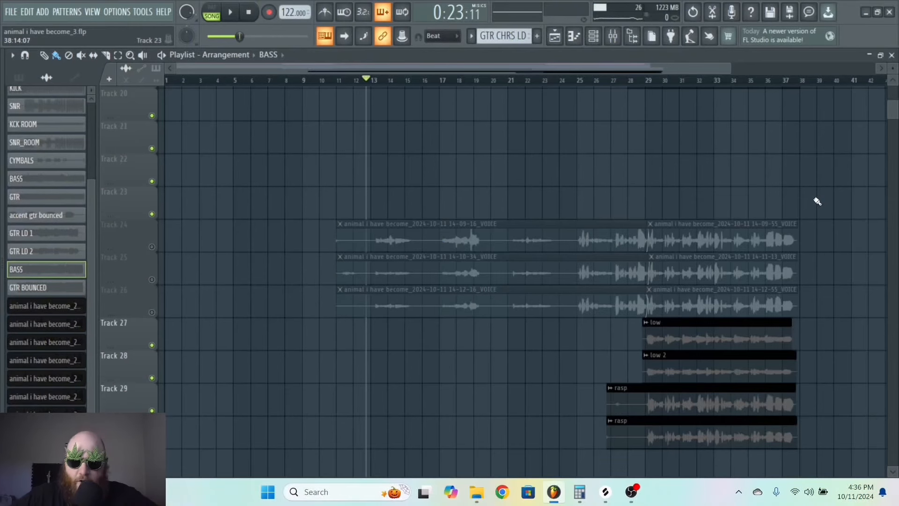
Solo track 24 and trim the start of the VOICE clips on tracks 24 to 26 to about bar 12.5.
scroll(818, 201, down, 6)
scroll(804, 196, up, 7)
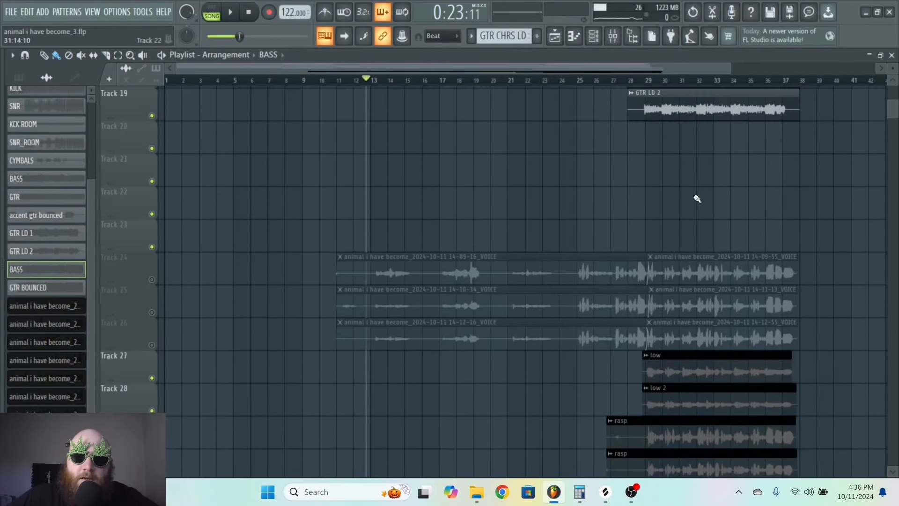
scroll(363, 285, up, 1)
right_click(158, 313)
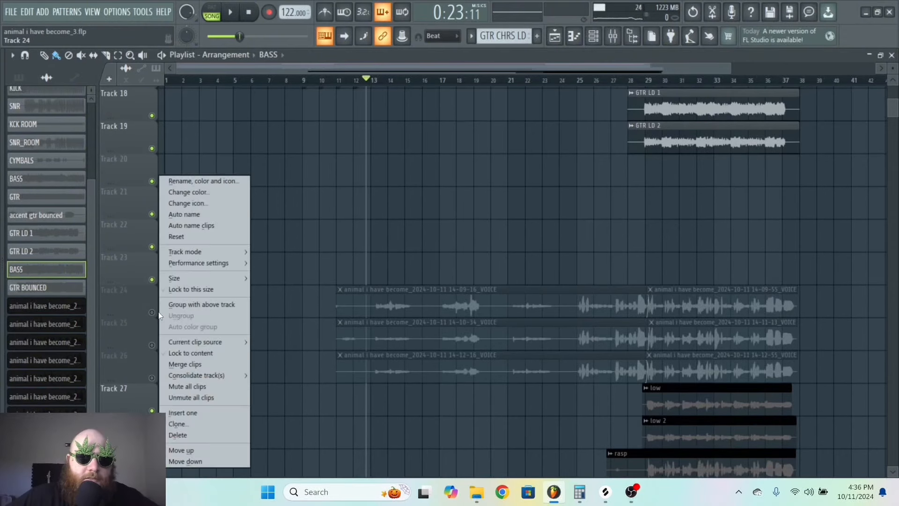
click(147, 309)
right_click(152, 312)
scroll(369, 206, down, 3)
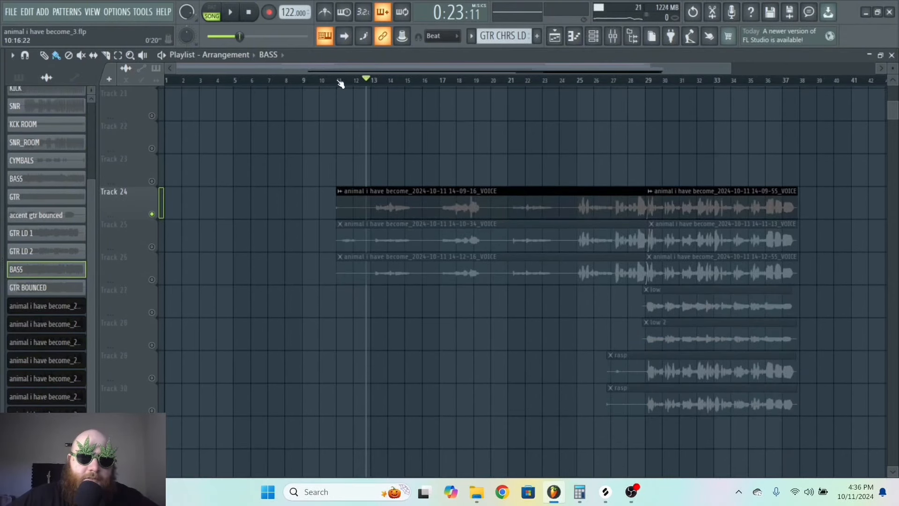
click(353, 81)
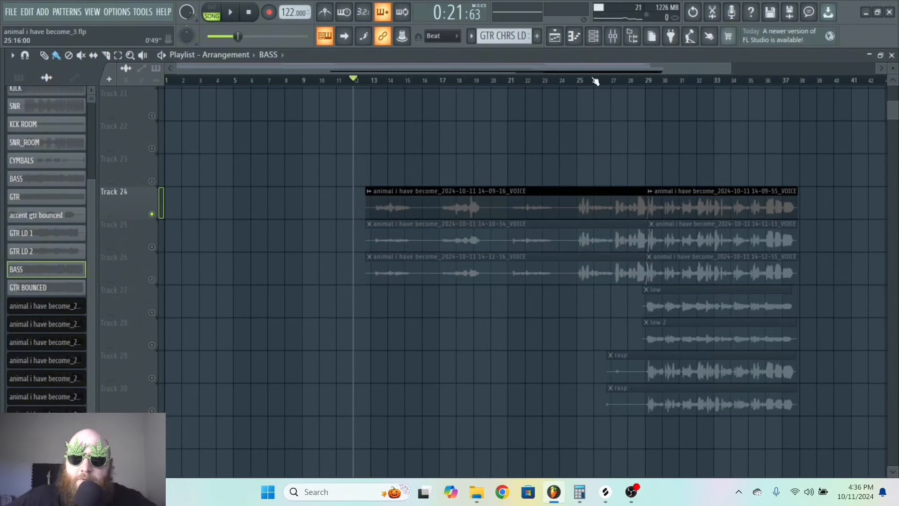
Play back the soloed track 24 vocals from bar 25 and check the channel settings of its first VOICE clip.
click(579, 81)
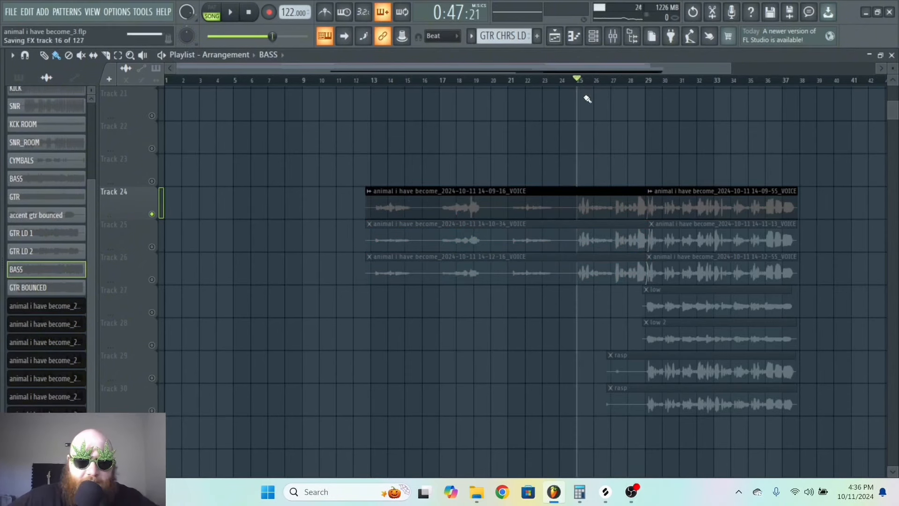
key(space)
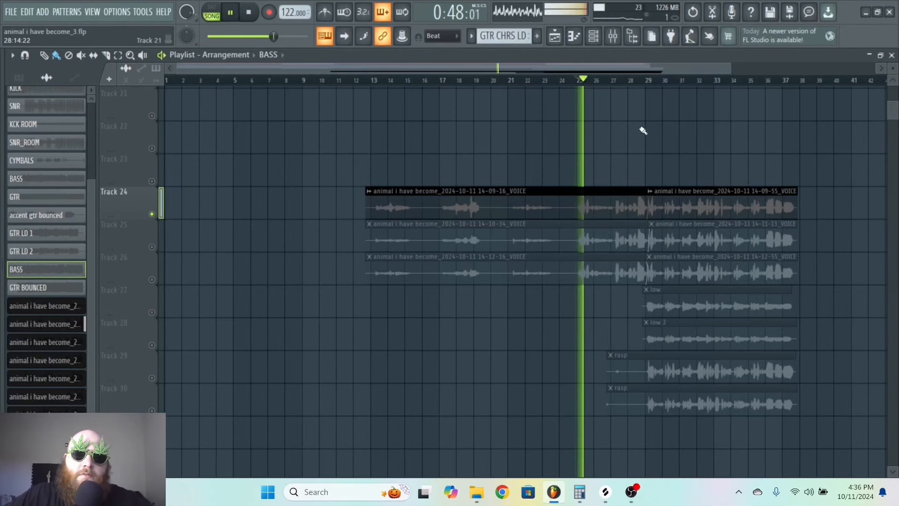
double_click(614, 203)
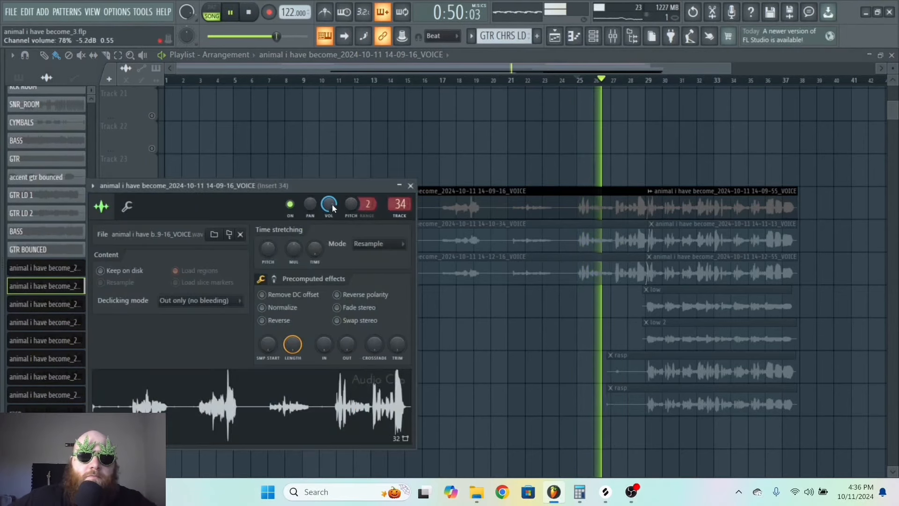
right_click(681, 149)
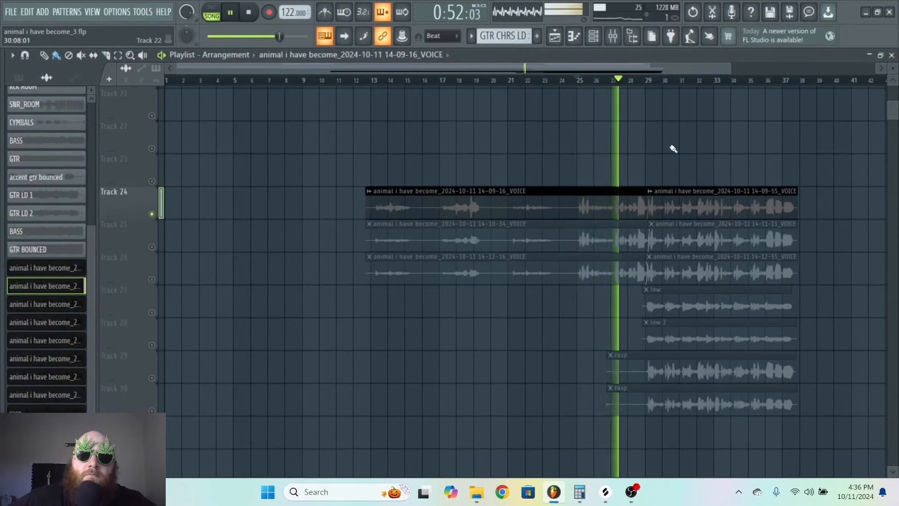
drag(731, 68, 648, 57)
key(space)
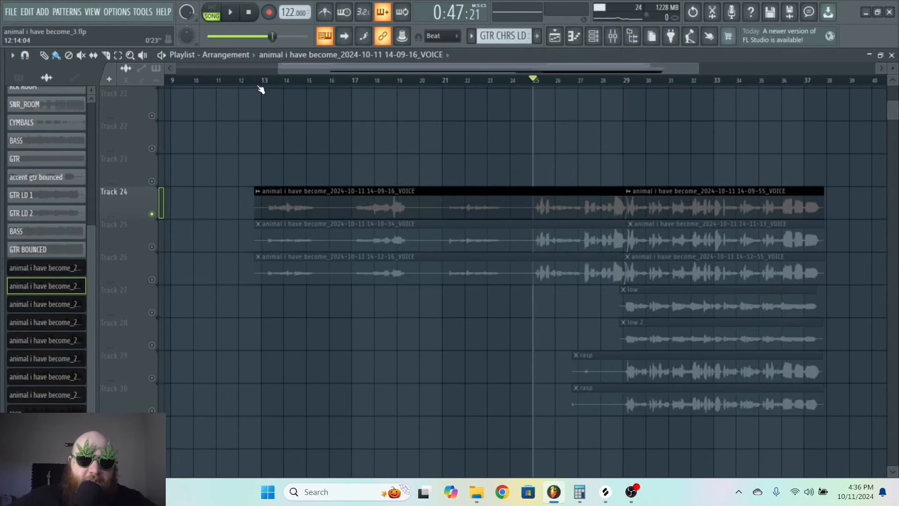
Select the playlist range from bar 12 to bar 39 and add kHs Limiter to slot 3 of mixer insert 34.
drag(241, 81, 850, 81)
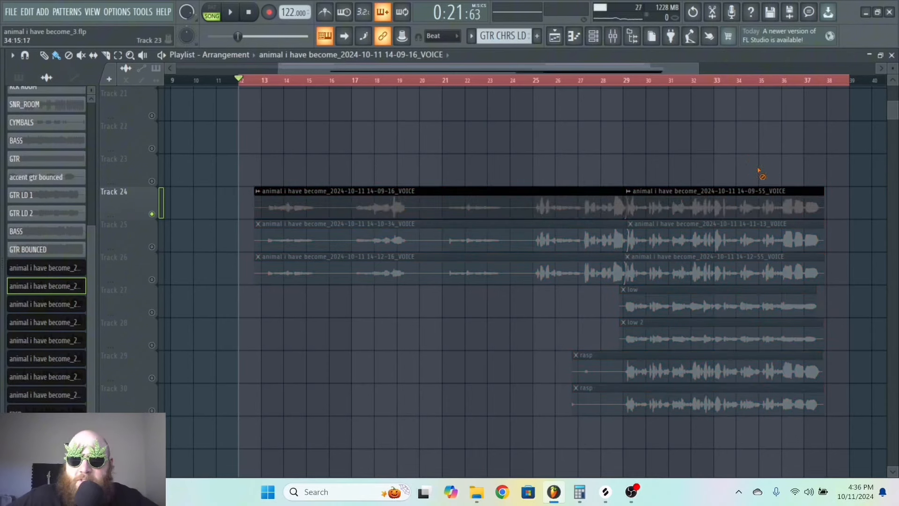
double_click(395, 203)
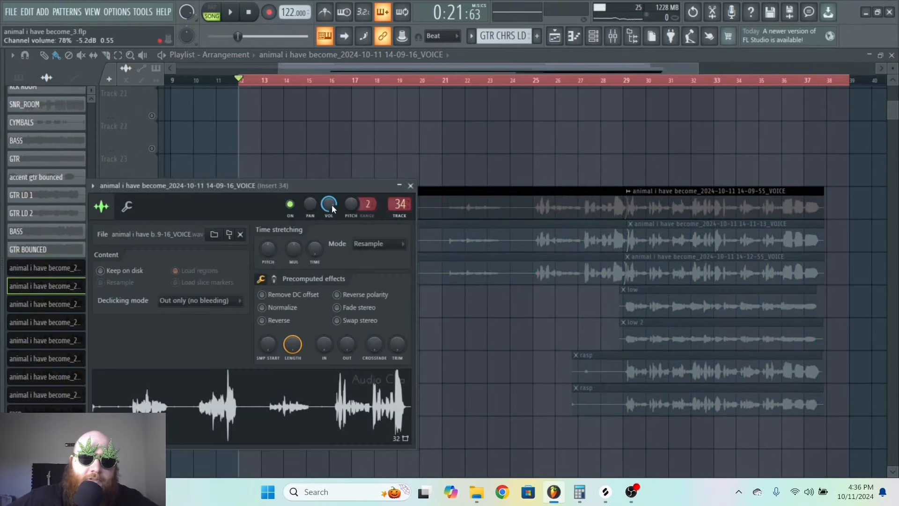
click(611, 40)
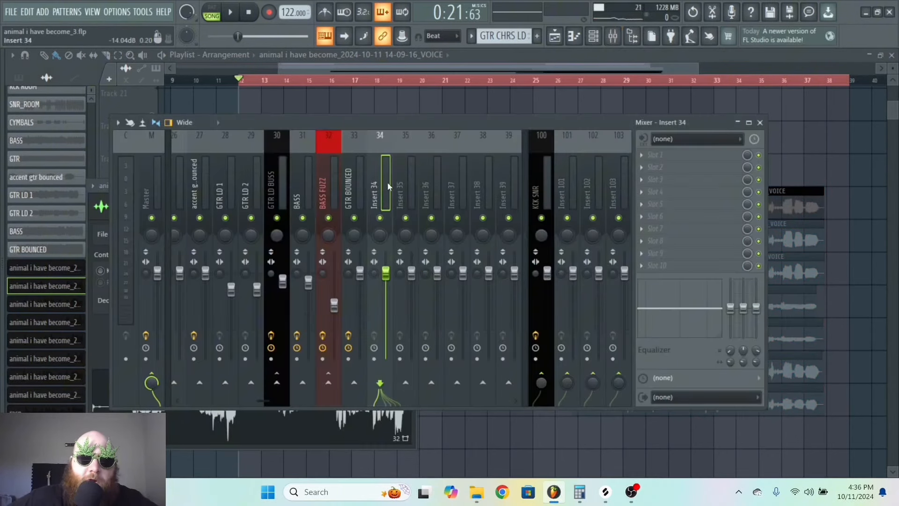
click(670, 179)
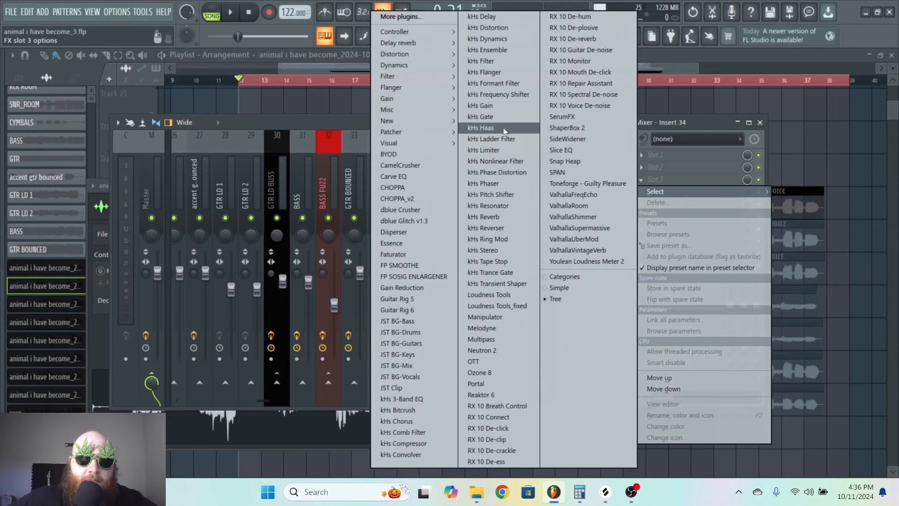
click(496, 150)
Rename mixer insert 34 to "raw vox" and save the project.
right_click(385, 167)
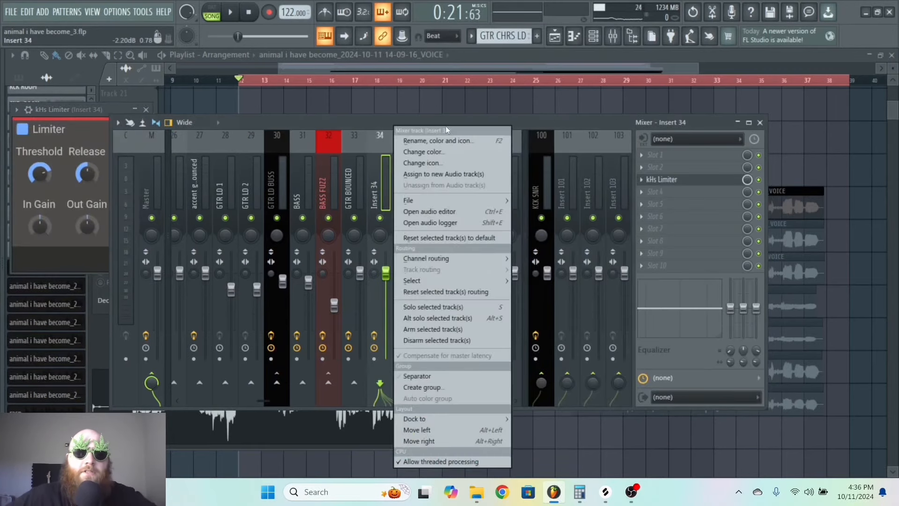
click(446, 136)
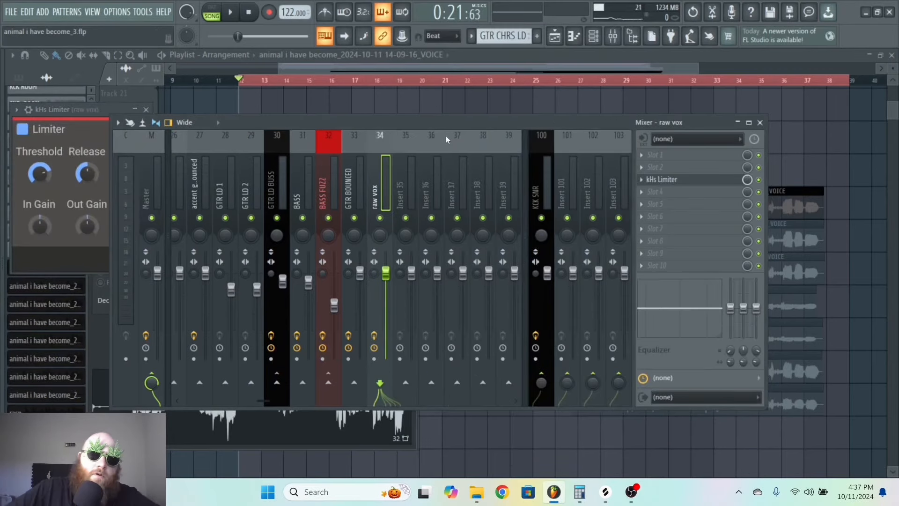
click(343, 66)
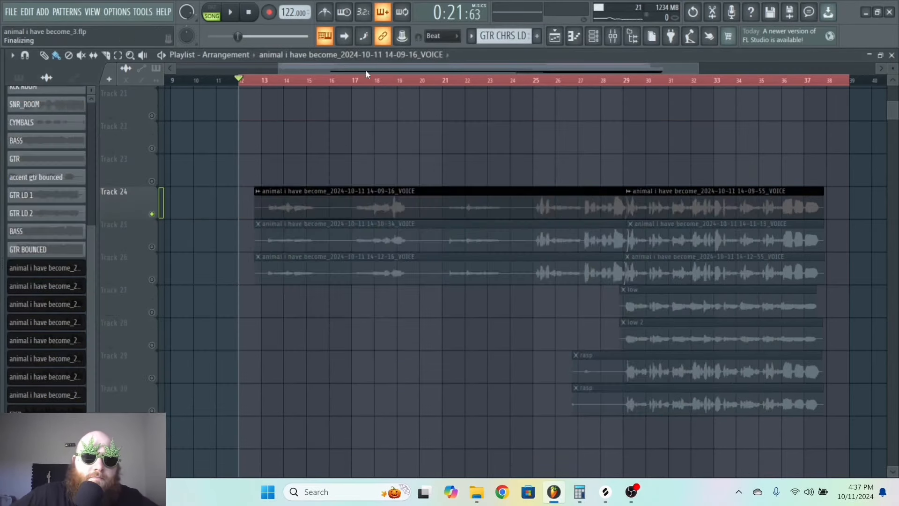
Arm the raw vox mixer track for recording to a wave file and browse to the ChillPanic folder in Music.
key(F9)
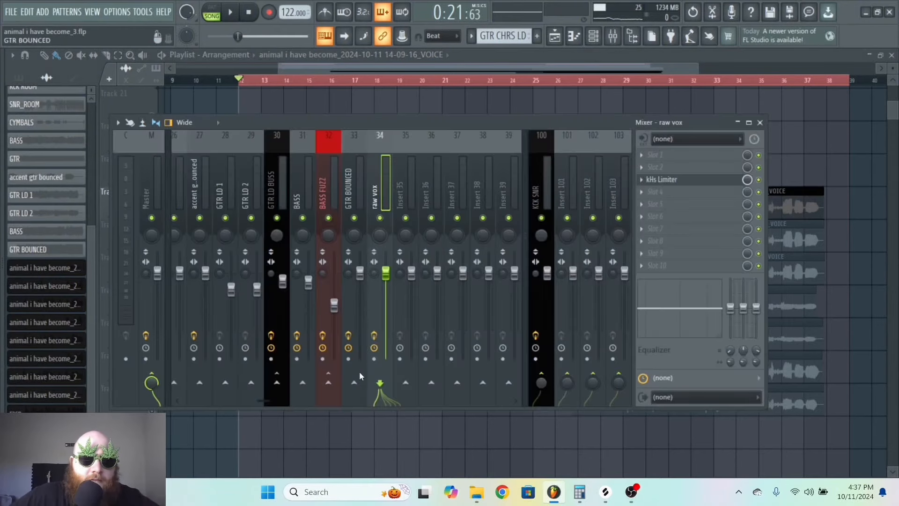
click(389, 360)
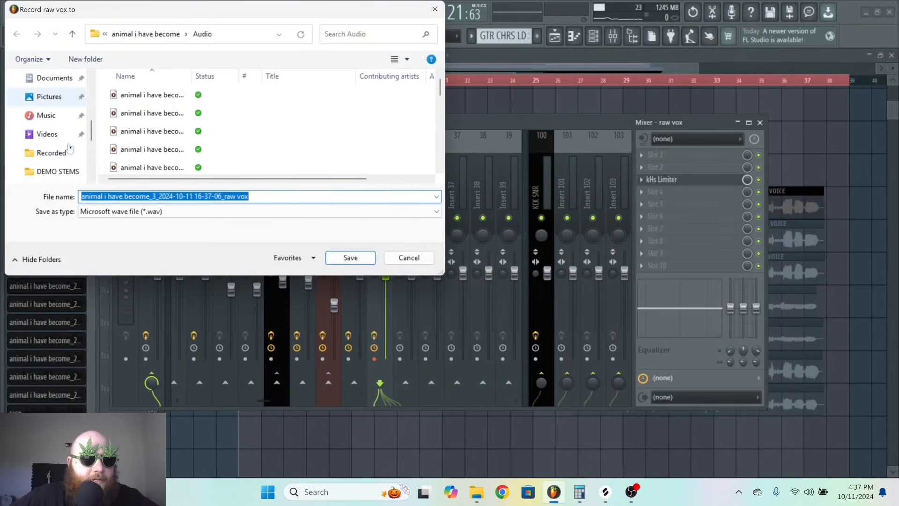
click(46, 115)
double_click(174, 133)
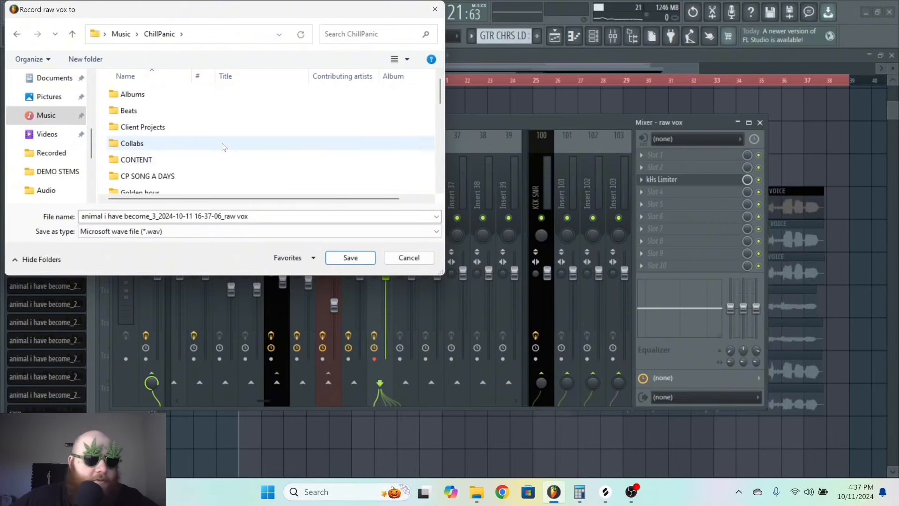
scroll(223, 147, down, 1)
scroll(235, 149, down, 4)
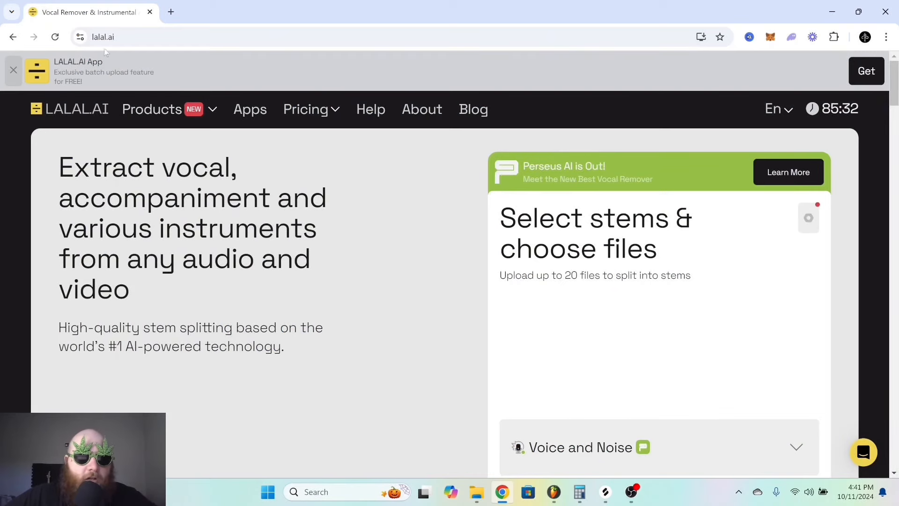
On the LALAL.AI site in the browser, turn on De-echo in the splitting settings.
click(809, 216)
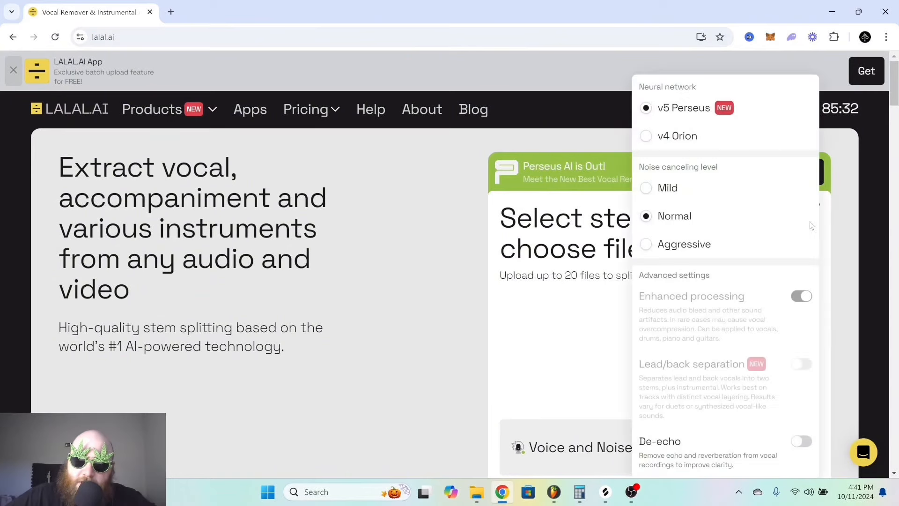
click(801, 441)
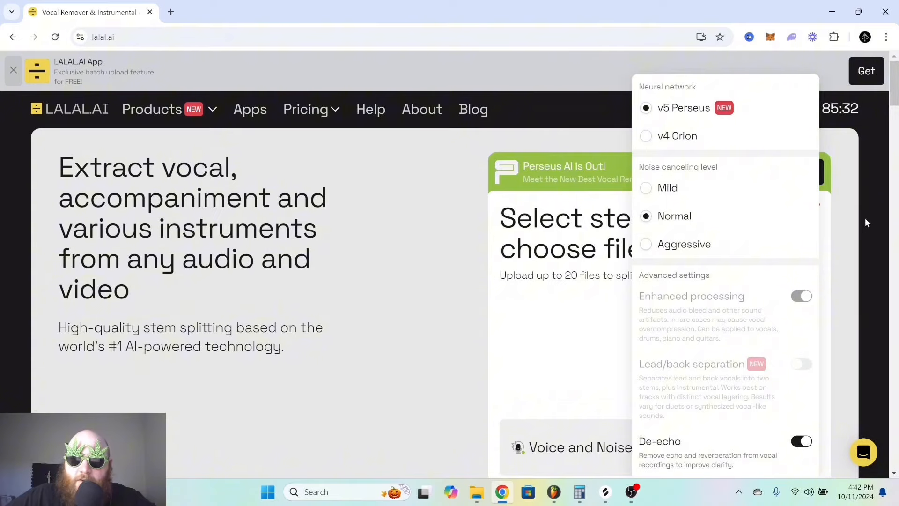
scroll(865, 222, down, 3)
scroll(872, 314, up, 2)
click(850, 231)
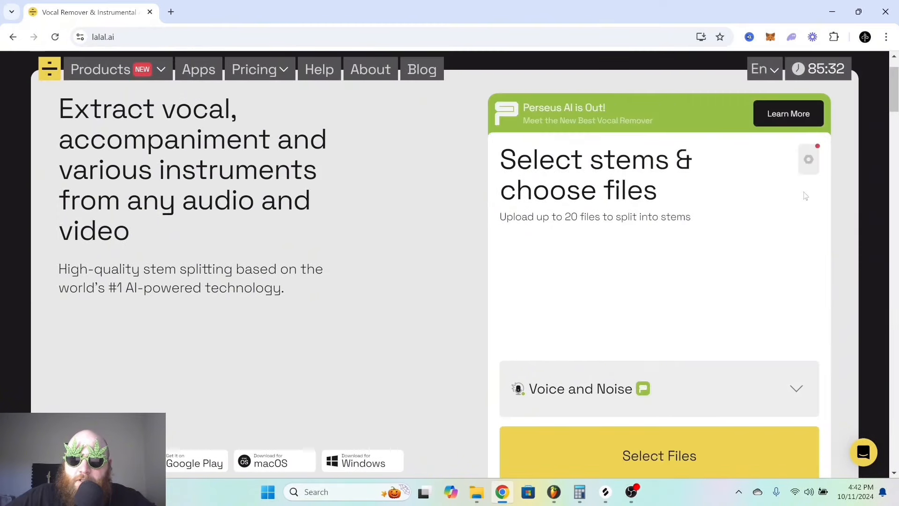
Upload low_1, low_2, main_1, main_2, main_3, rasp_1 and rasp_2 from the animal folder for Voice and Noise splitting.
scroll(655, 304, down, 2)
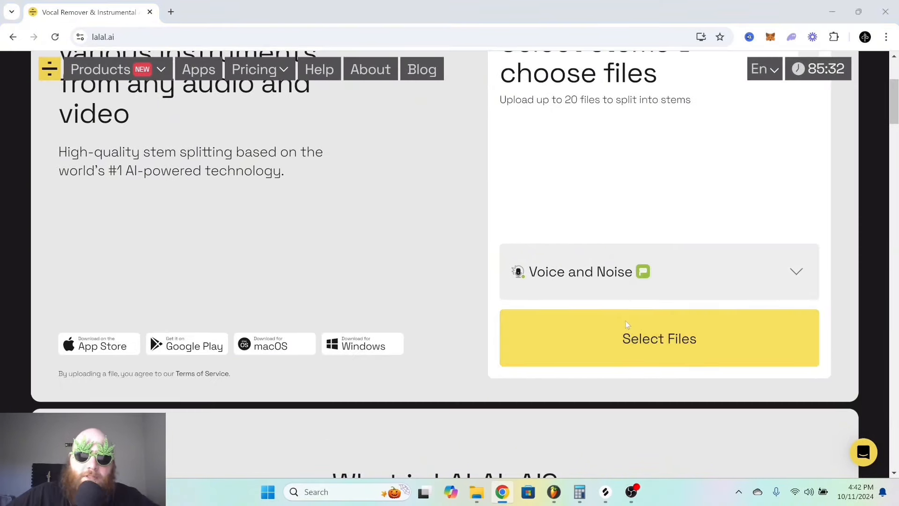
click(625, 320)
key(ctrl+a)
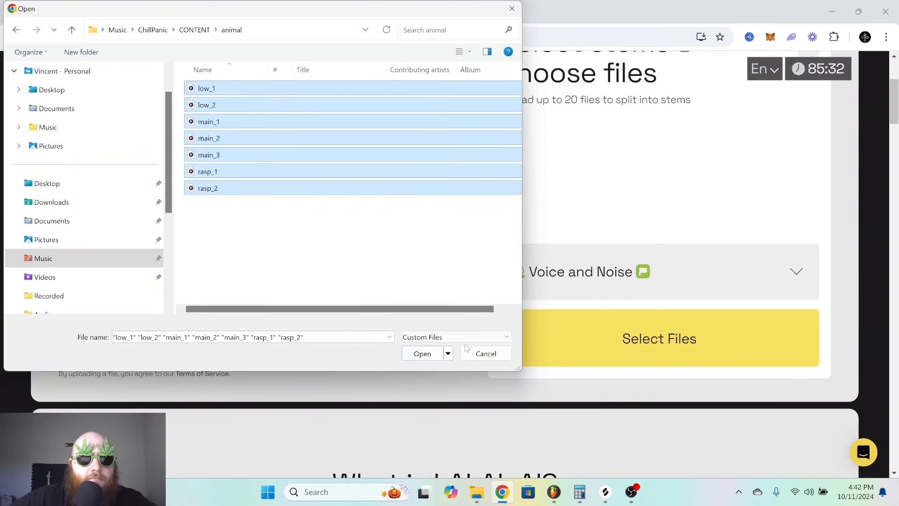
click(424, 354)
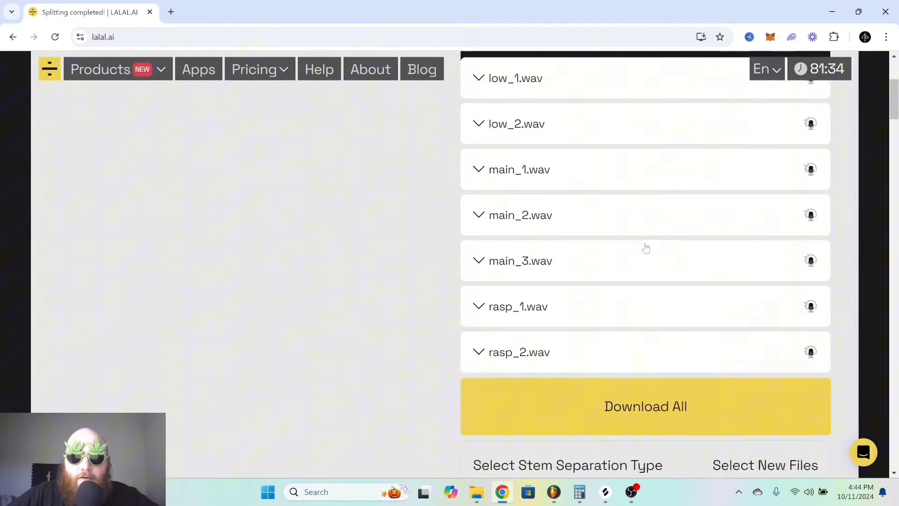
Download all the split vocal files from LALAL.AI.
scroll(646, 249, up, 4)
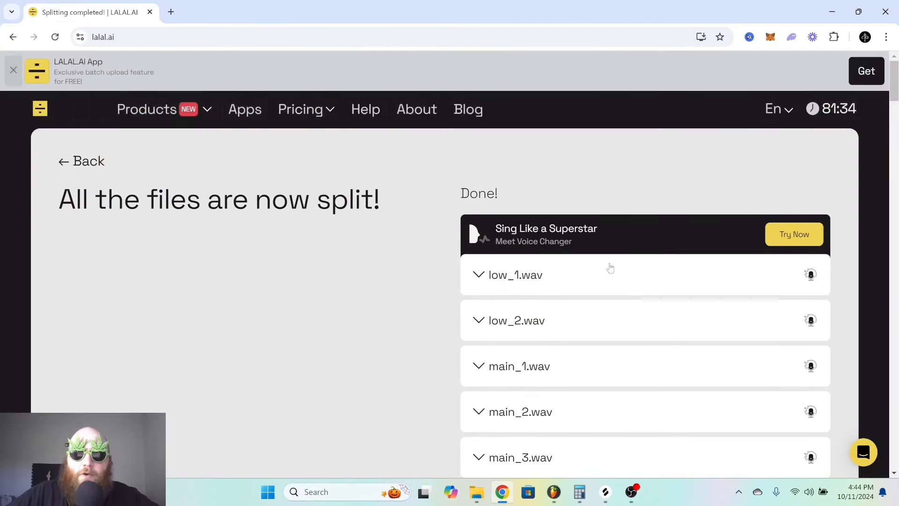
scroll(608, 267, down, 5)
click(657, 383)
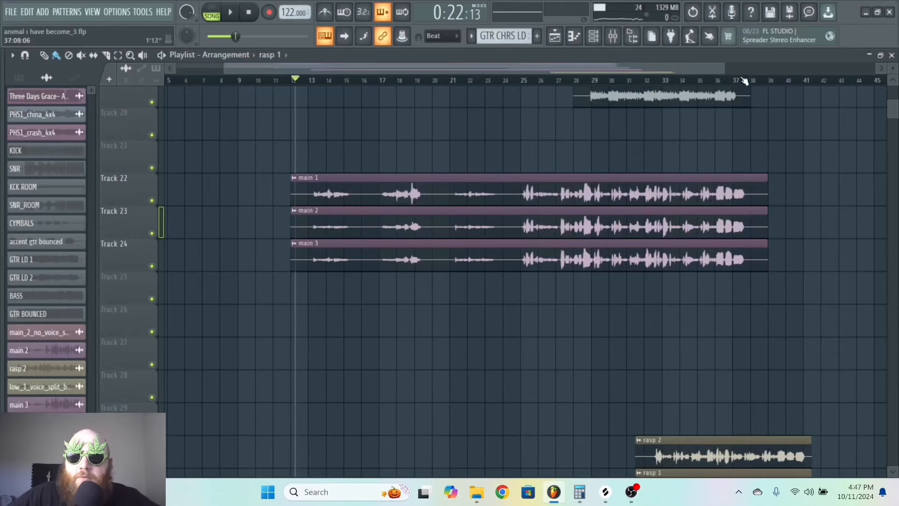
Back in FL Studio, solo track 22 and audition the main 1 clip from bar 17.
drag(726, 67, 517, 68)
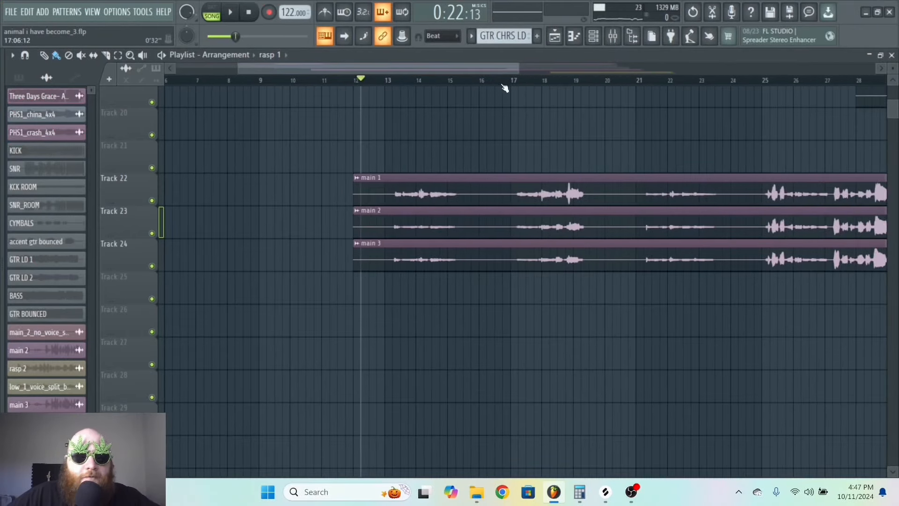
right_click(155, 200)
click(514, 80)
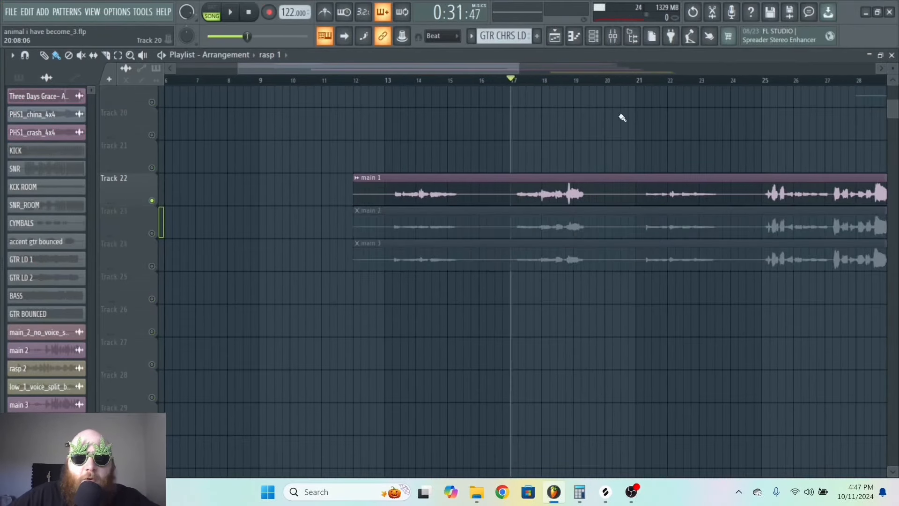
key(space)
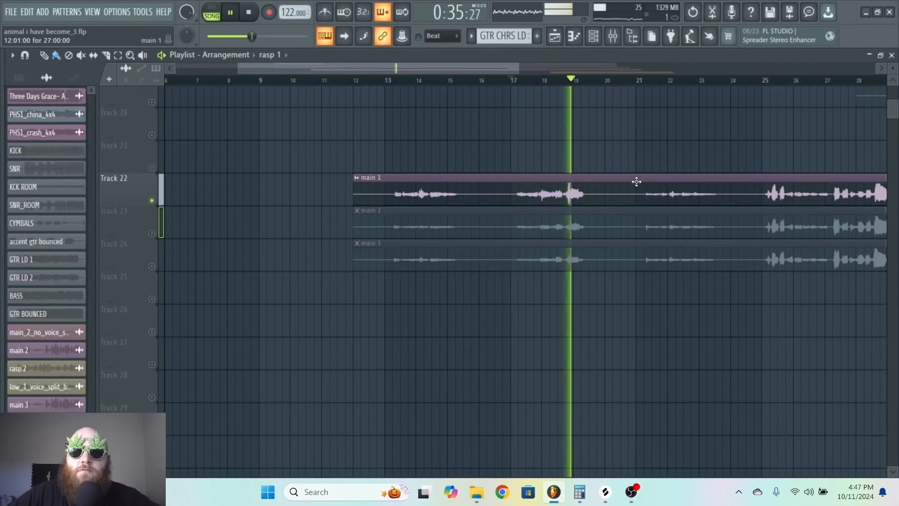
key(space)
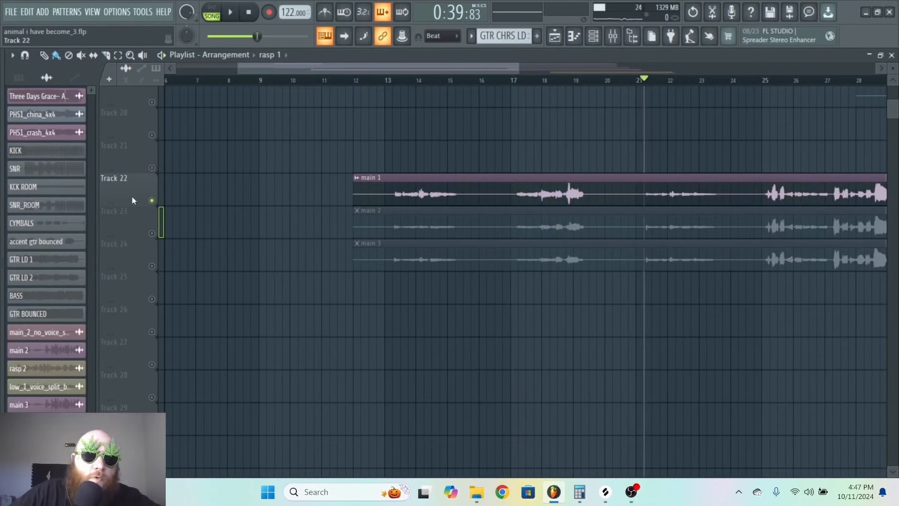
Unsolo track 22 and route the main 1 audio clip to mixer track 24.
right_click(152, 200)
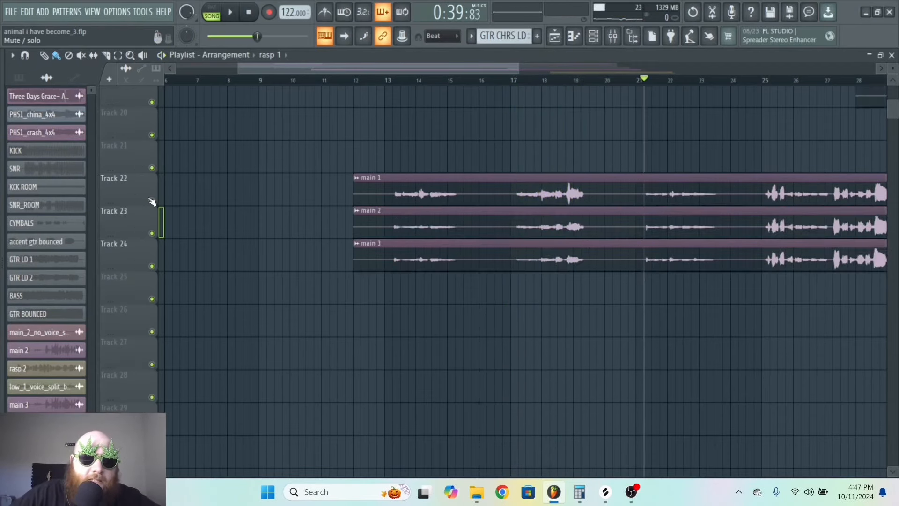
click(330, 84)
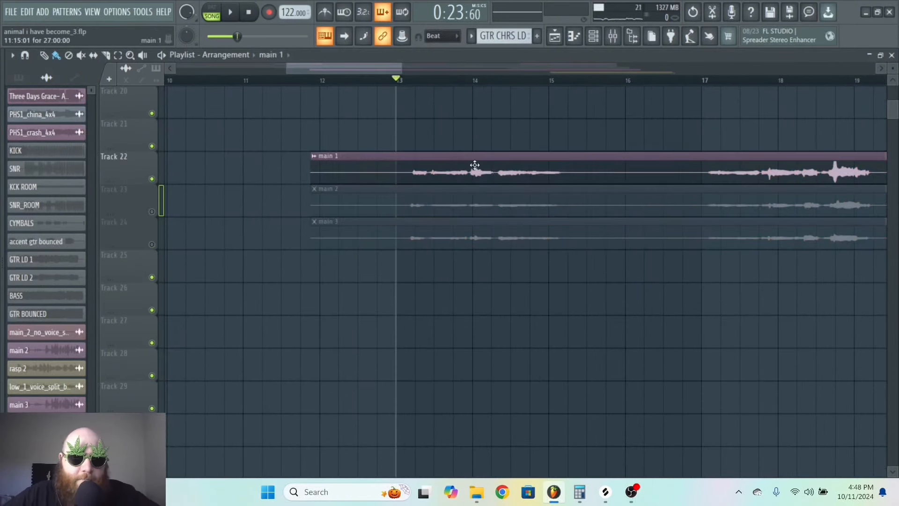
double_click(475, 164)
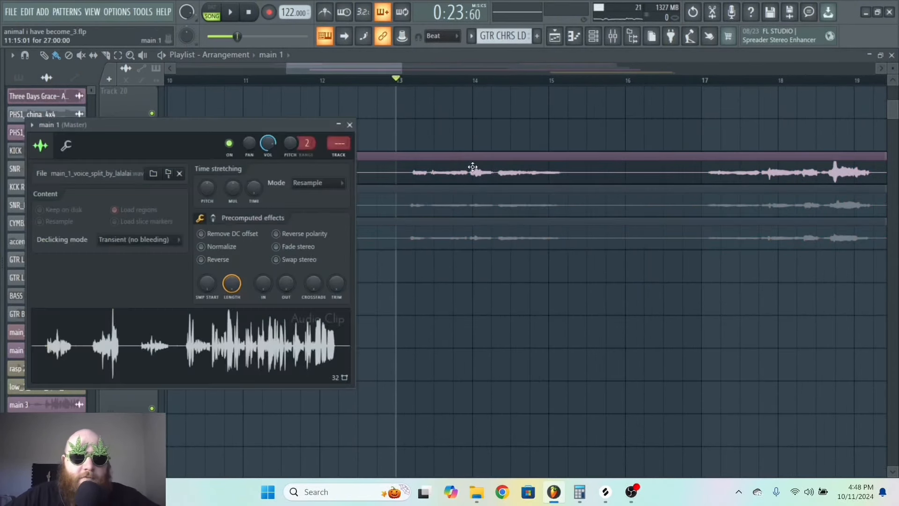
click(349, 155)
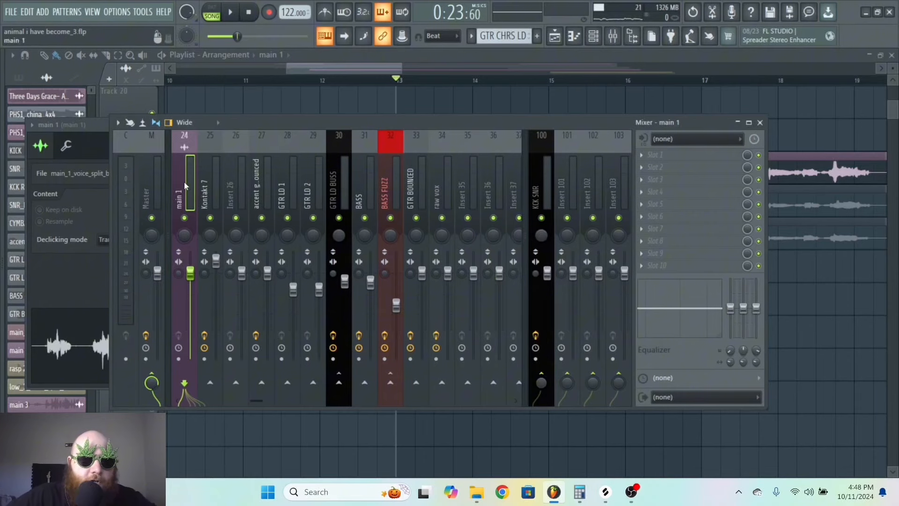
click(346, 73)
Route the main 2 and main 3 audio clips to mixer track 24 as well, and bring up the mixer.
double_click(474, 205)
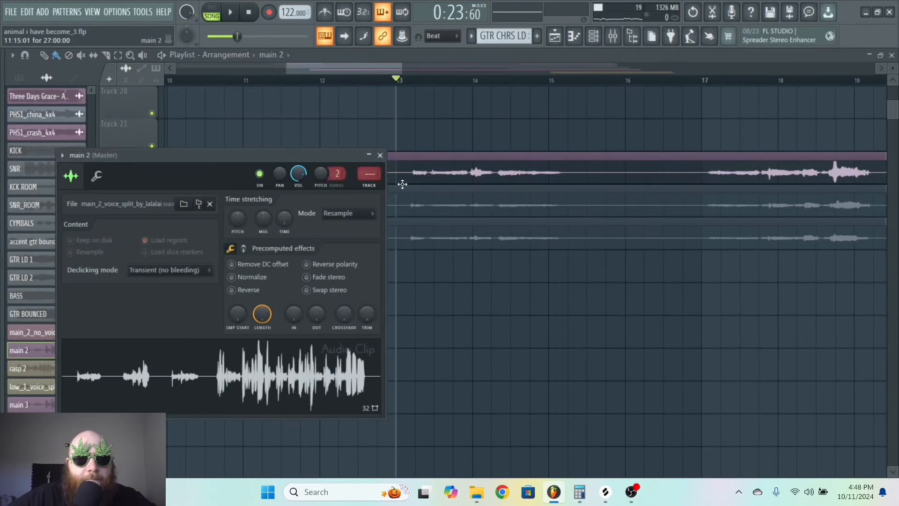
scroll(369, 174, up, 7)
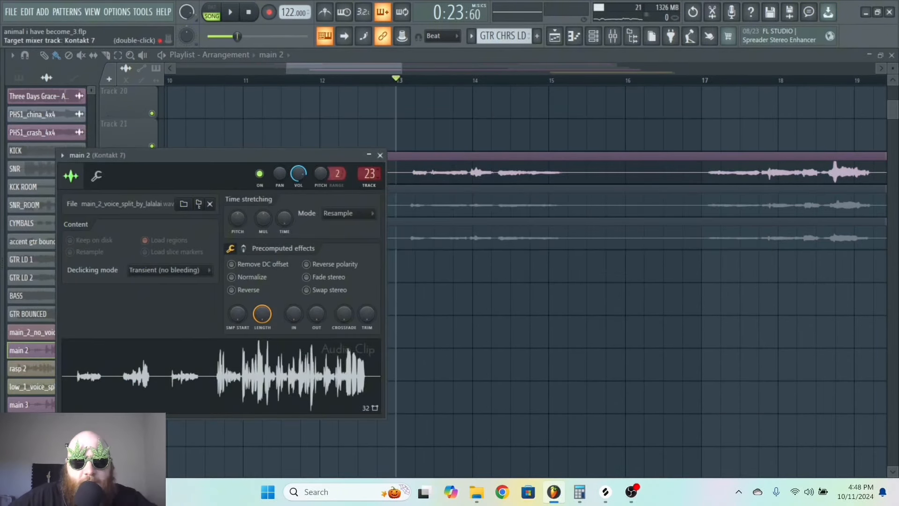
double_click(501, 236)
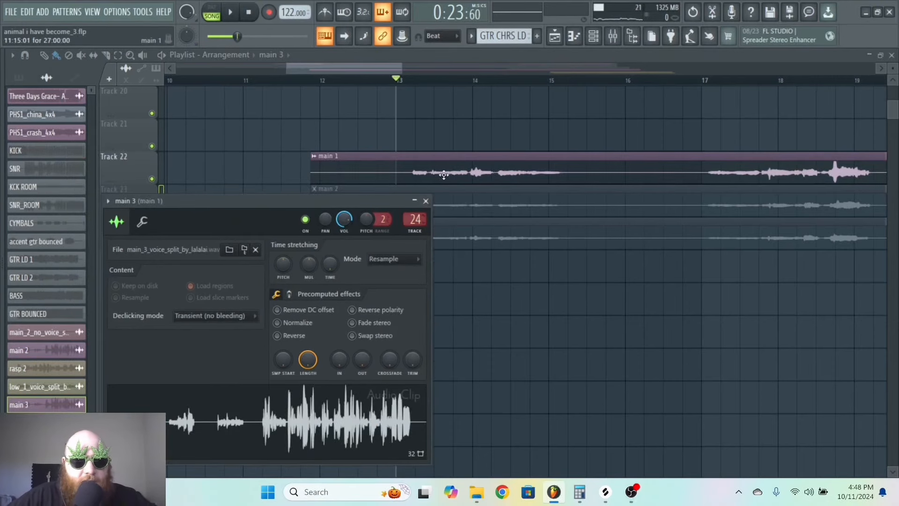
click(425, 201)
click(617, 38)
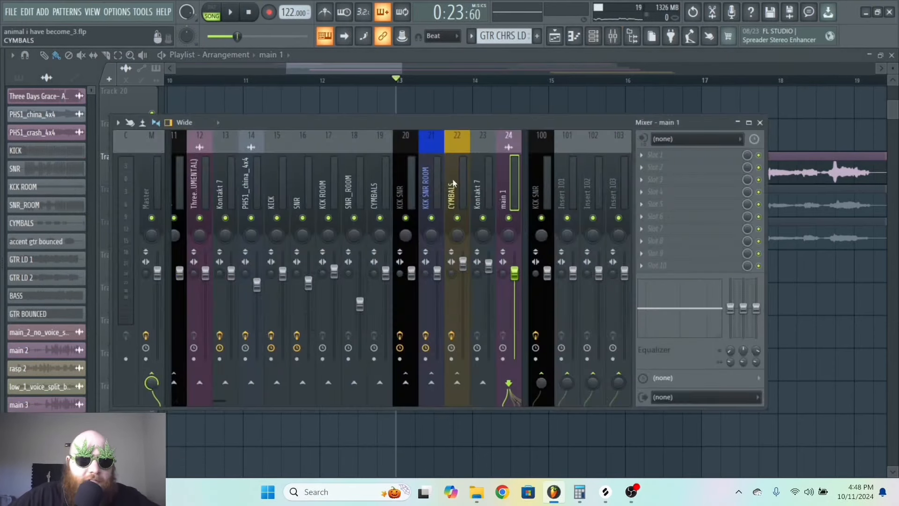
Load kHs Filter in slot 3 of the main 1 mixer track as a high-pass with a low cutoff and filter slope 6.
click(687, 196)
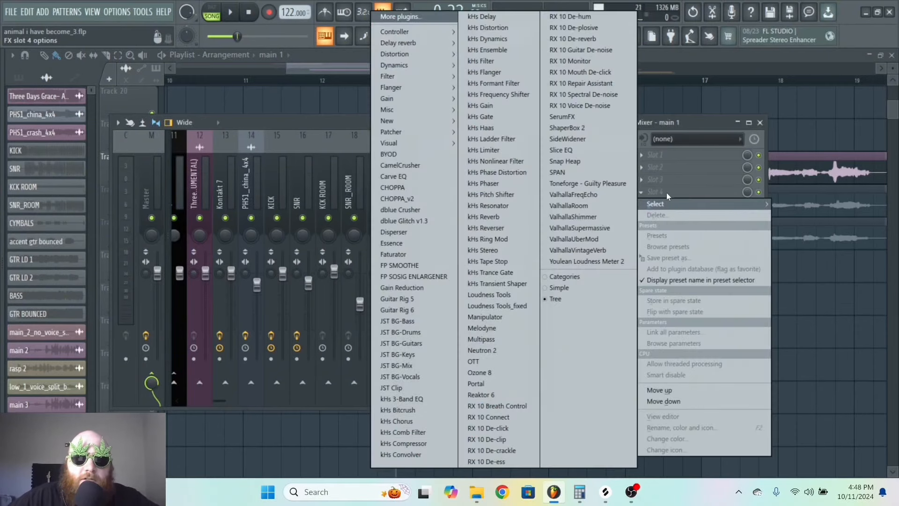
click(672, 124)
click(656, 180)
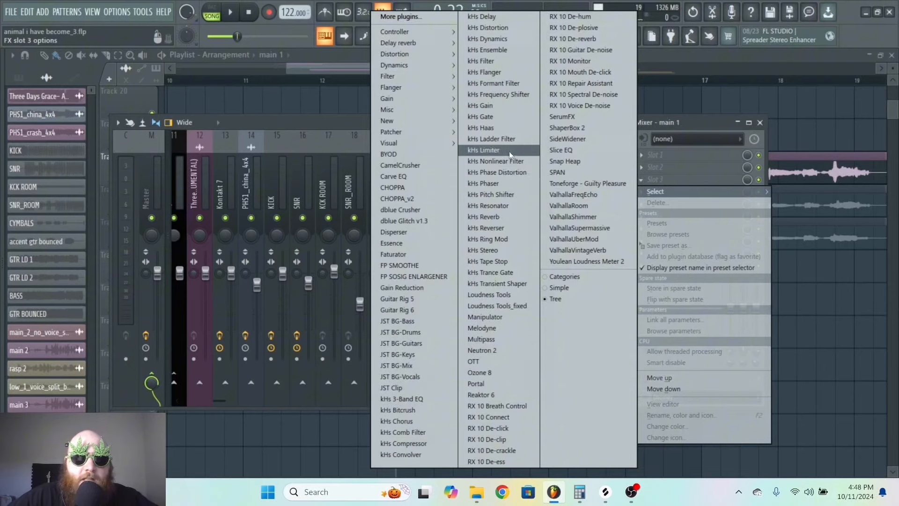
click(483, 60)
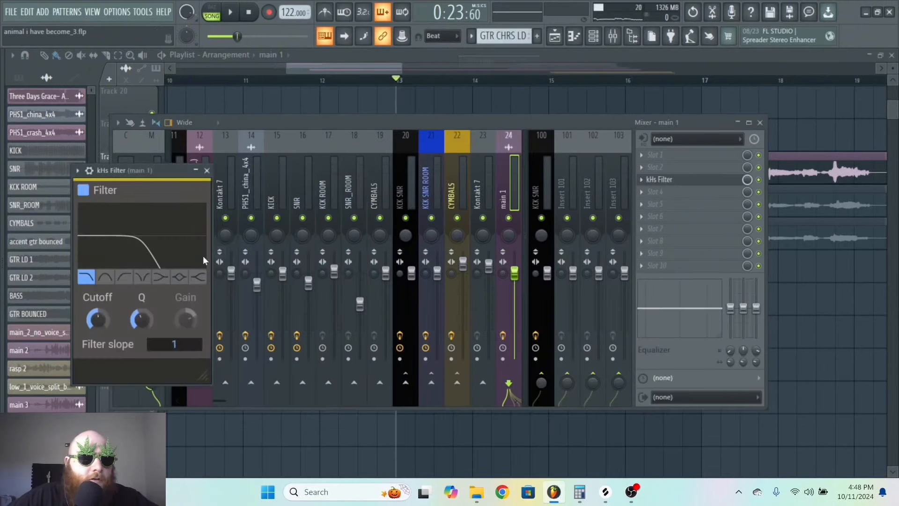
click(123, 277)
drag(97, 319, 97, 328)
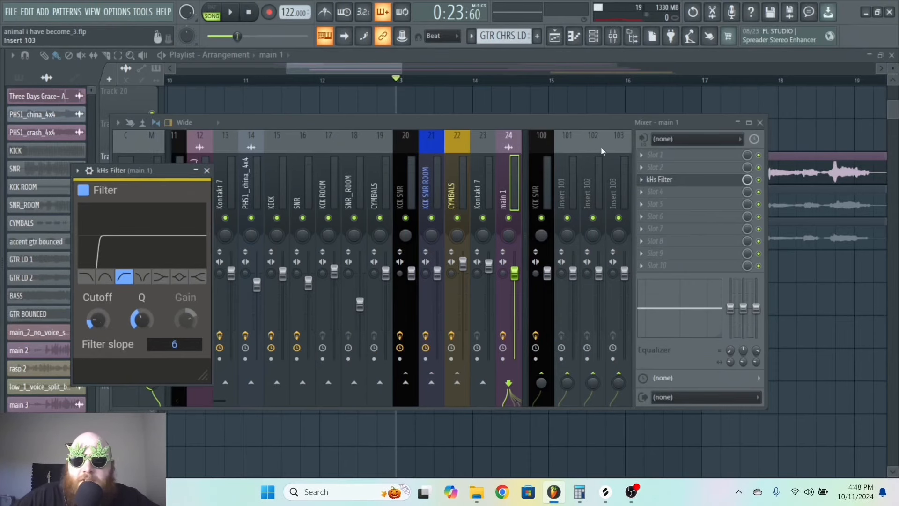
Load Gain Reduction in slot 4 of the main 1 mixer track and adjust its gain to about 26.7 dB during playback.
click(571, 125)
click(684, 191)
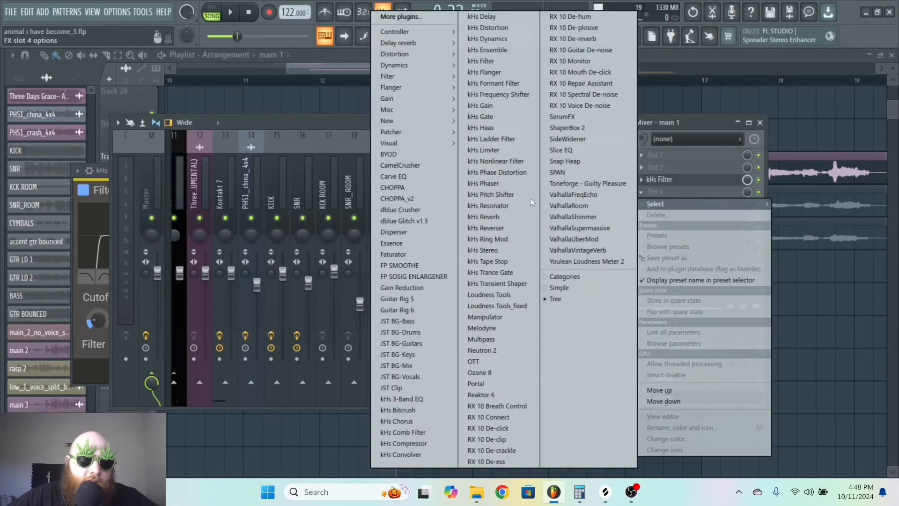
click(410, 288)
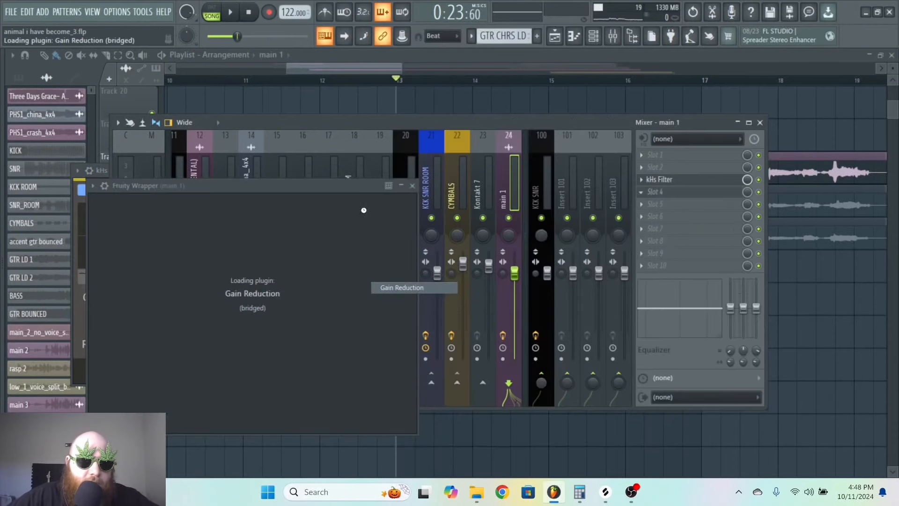
right_click(140, 185)
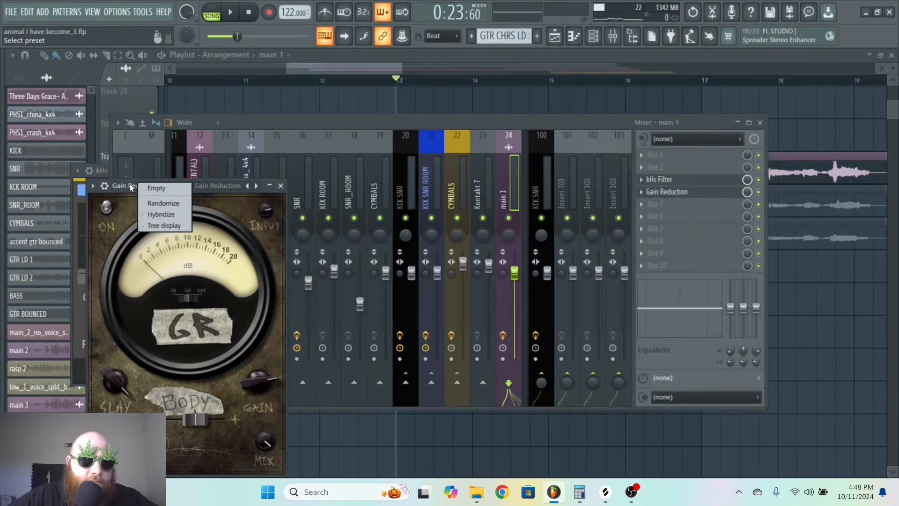
double_click(137, 186)
double_click(141, 186)
key(space)
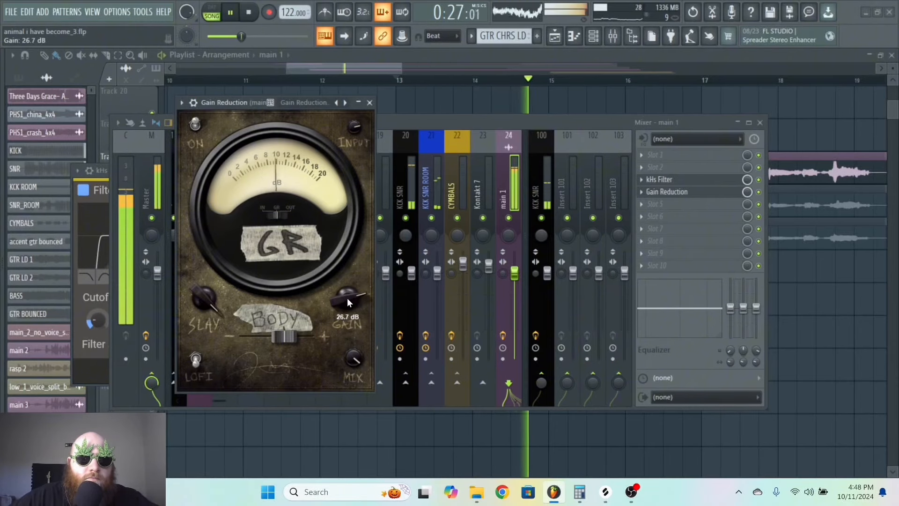
Rename playlist track 21 as LEAD VOCAL.
mouse_move(416, 75)
mouse_down()
mouse_move(746, 86)
mouse_move(390, 88)
mouse_move(412, 70)
mouse_up()
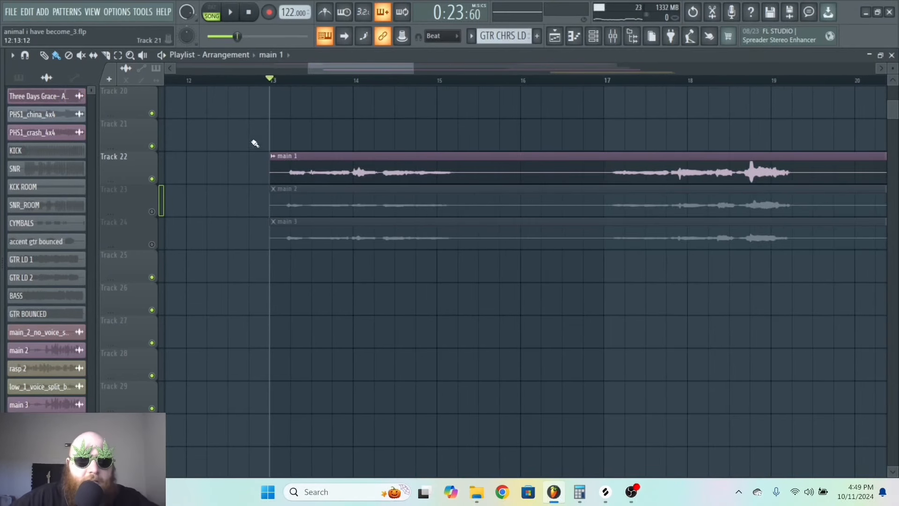
right_click(136, 127)
click(156, 128)
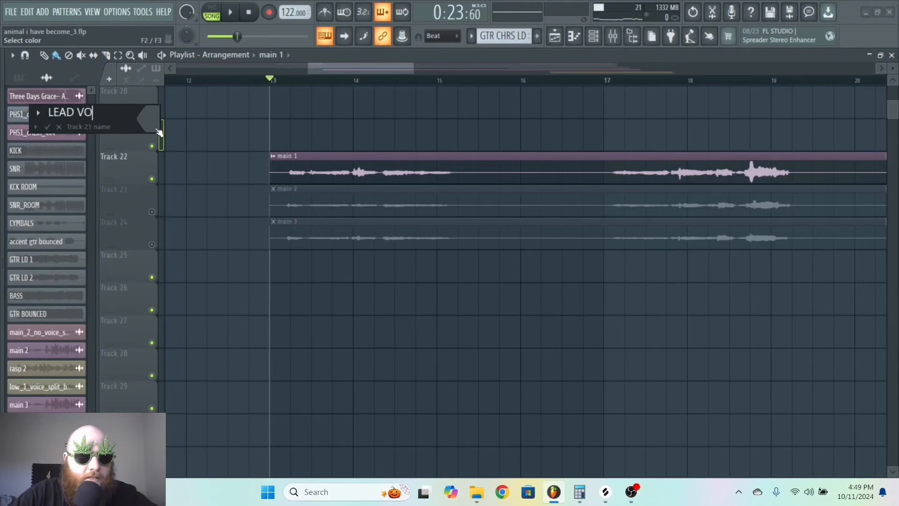
text(LEAD VOCAL)
key(Return)
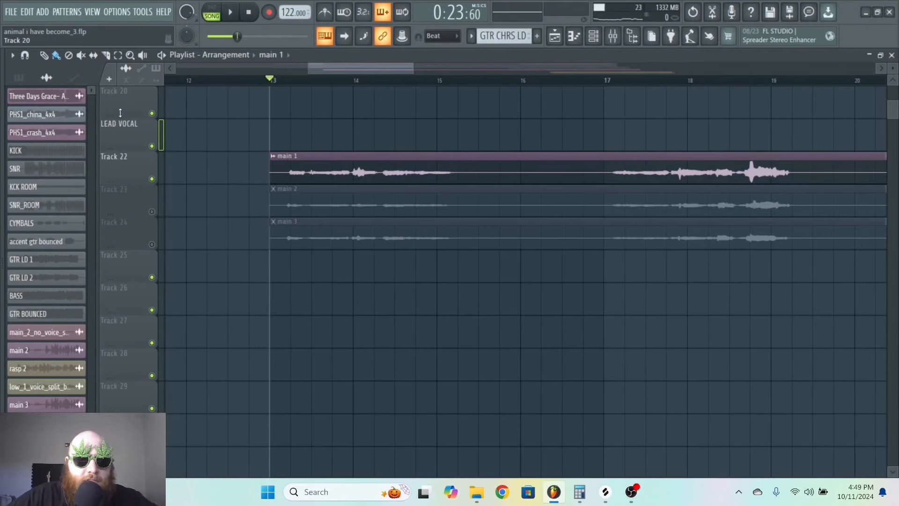
Colour the LEAD VOCAL track olive green and save the project.
right_click(137, 124)
click(163, 135)
click(264, 188)
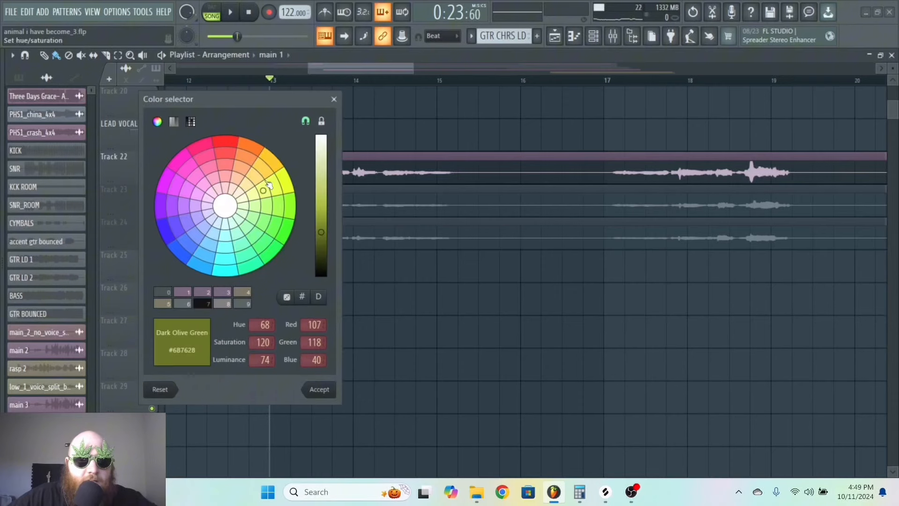
click(328, 387)
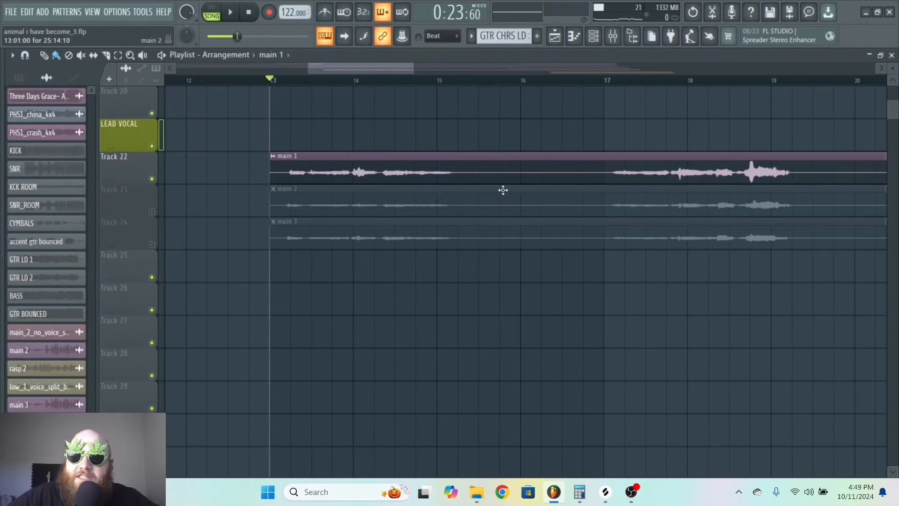
drag(412, 68, 382, 74)
key(ctrl+s)
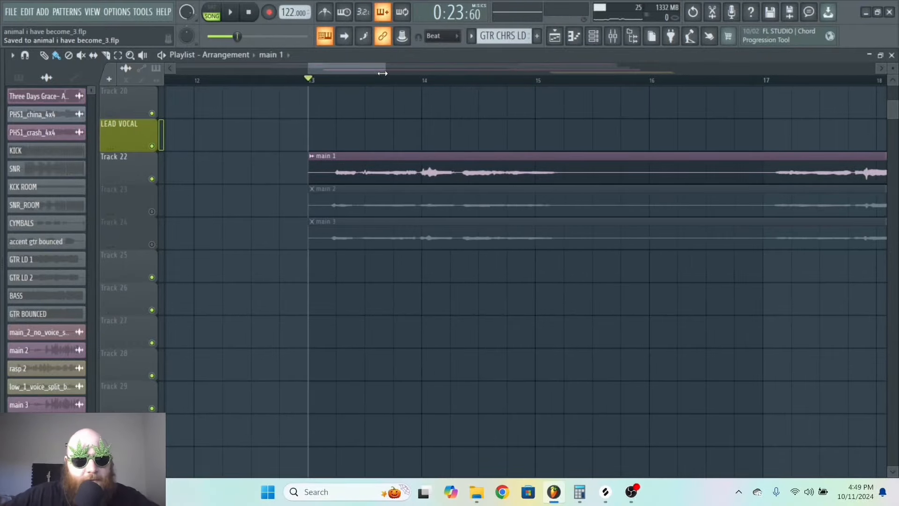
Play main 1 from bar 13 and try nudging the main 2 and main 3 clips slightly later.
mouse_move(384, 66)
mouse_down()
mouse_move(729, 103)
mouse_move(371, 61)
mouse_up()
key(space)
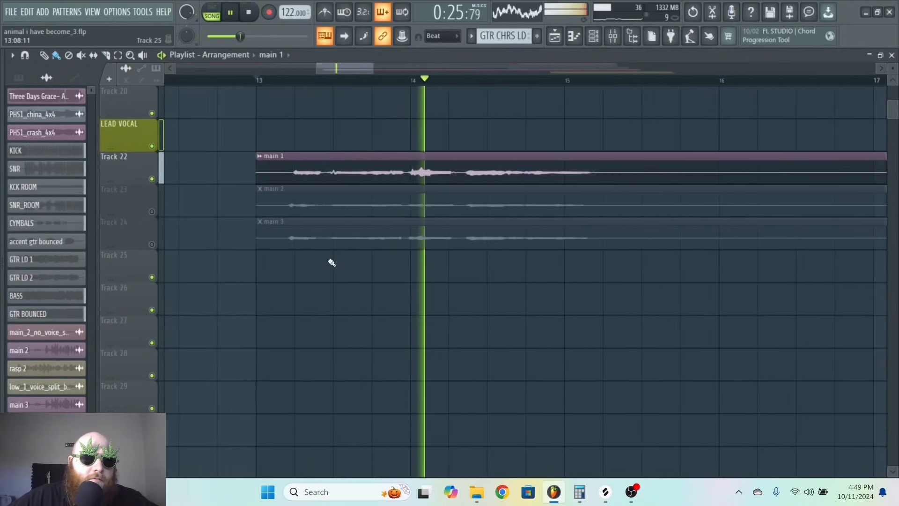
drag(331, 263, 311, 203)
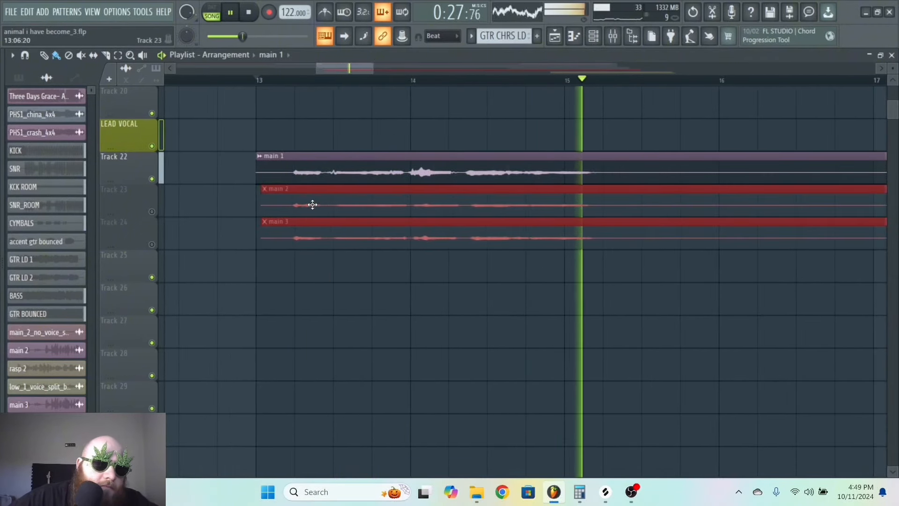
Audition main 2 in place of main 1, and move the main 2 and main 3 clips back to bar 13.
click(152, 212)
click(151, 179)
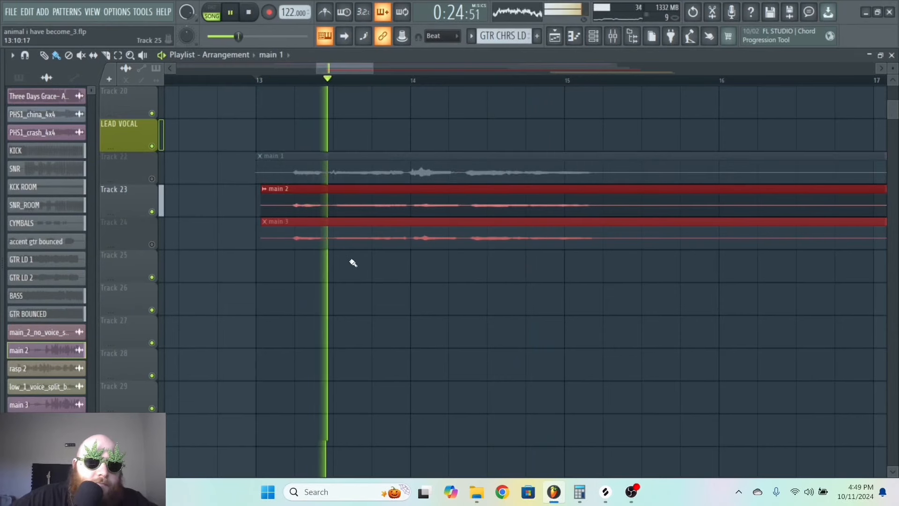
drag(340, 205, 335, 204)
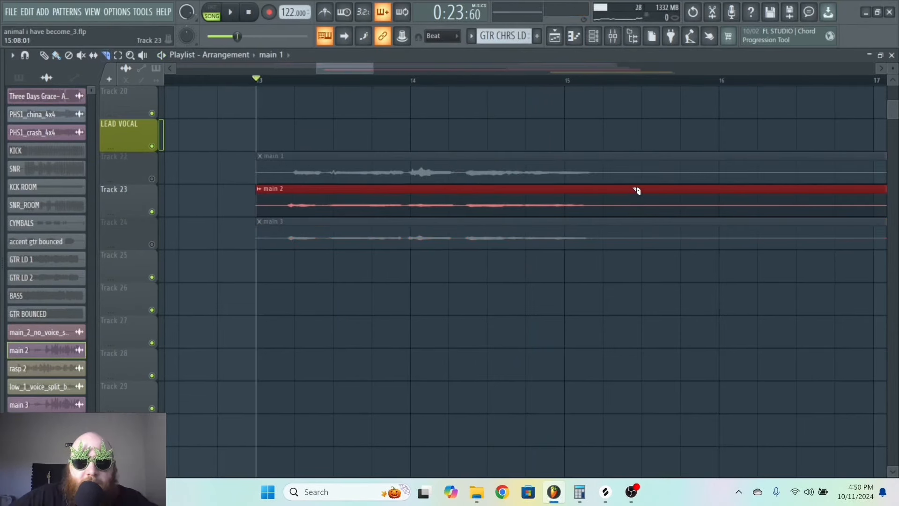
Slice main 2 midway through bar 15, and audition main 3 from bar 13 with track 23 muted.
drag(637, 190, 631, 231)
click(152, 211)
click(152, 244)
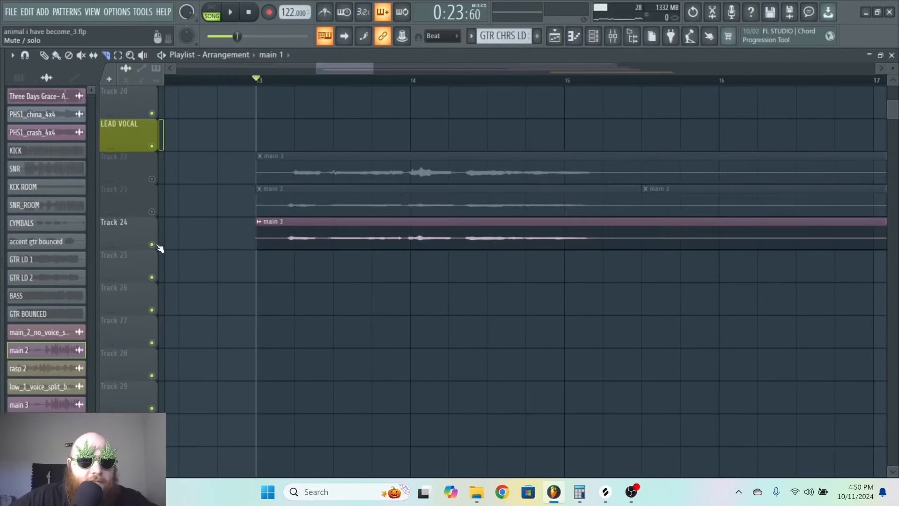
key(space)
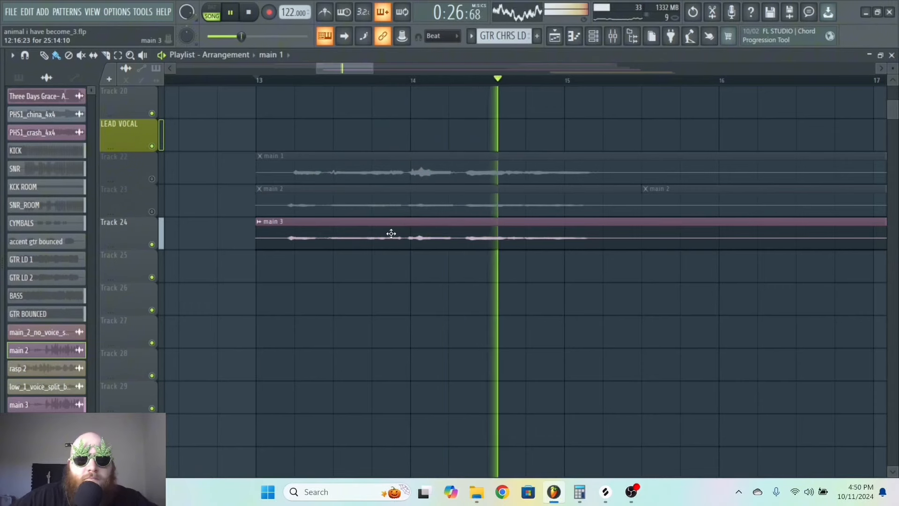
click(390, 234)
key(space)
Unmute track 22, mute track 24, and play main 1 from bar 13 to compare it with the other takes.
scroll(214, 150, down, 1)
click(151, 179)
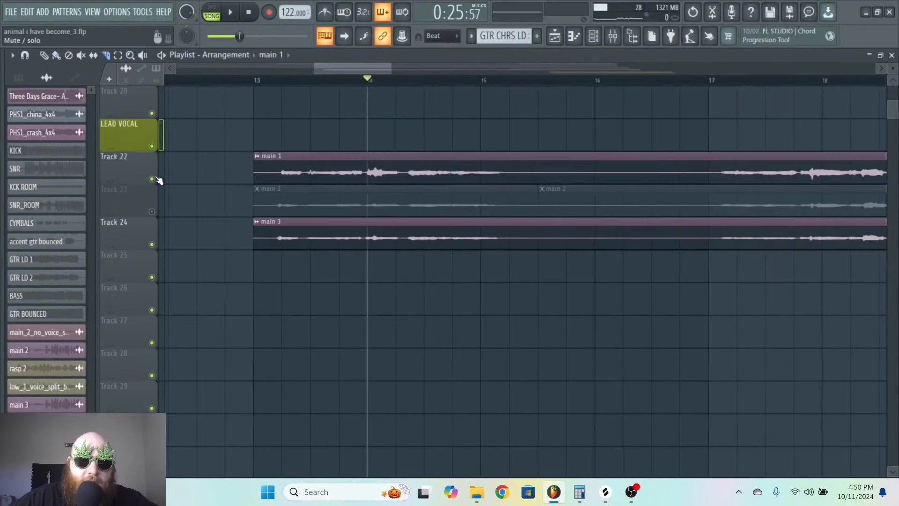
click(151, 244)
click(278, 83)
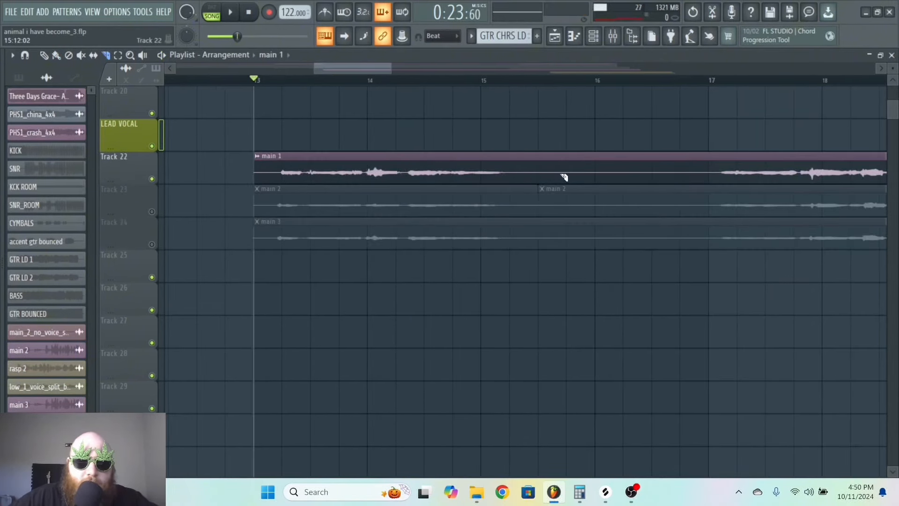
key(space)
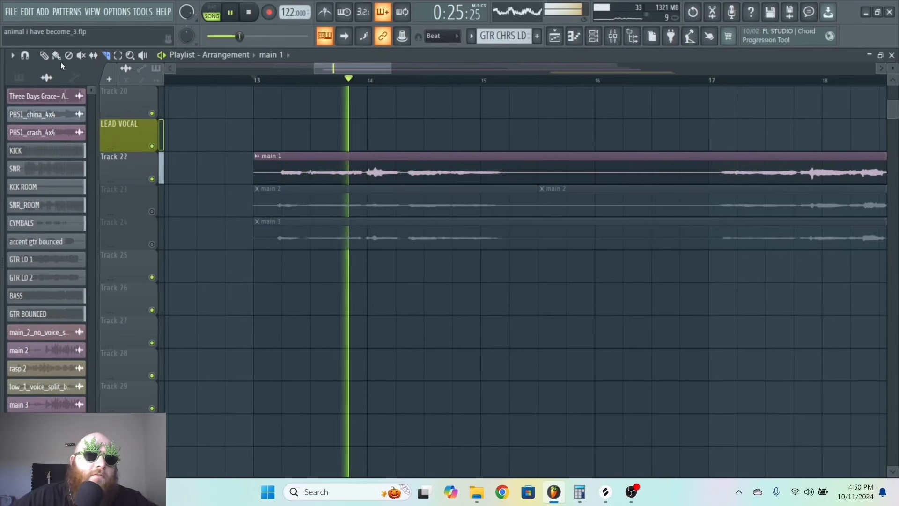
key(space)
Slice main 1 midway through bar 15 and move its first phrase up to the LEAD VOCAL track.
scroll(412, 162, down, 1)
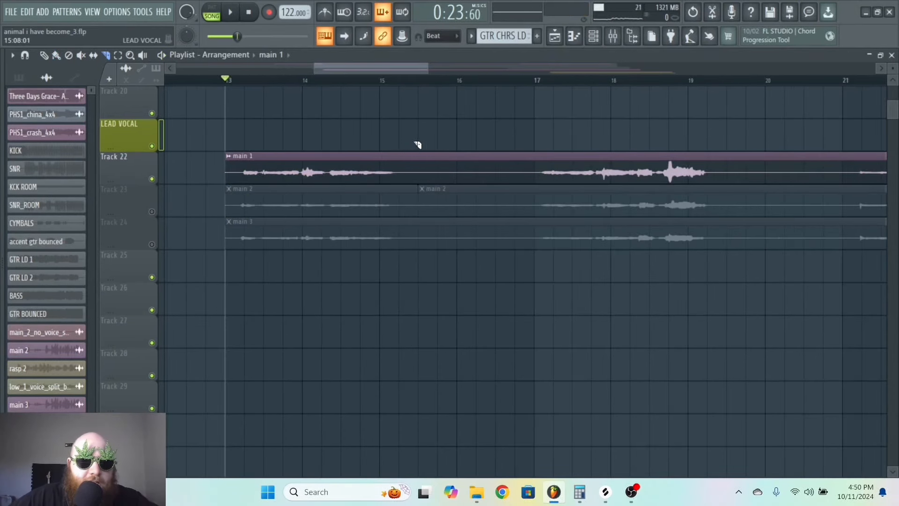
drag(417, 137, 424, 175)
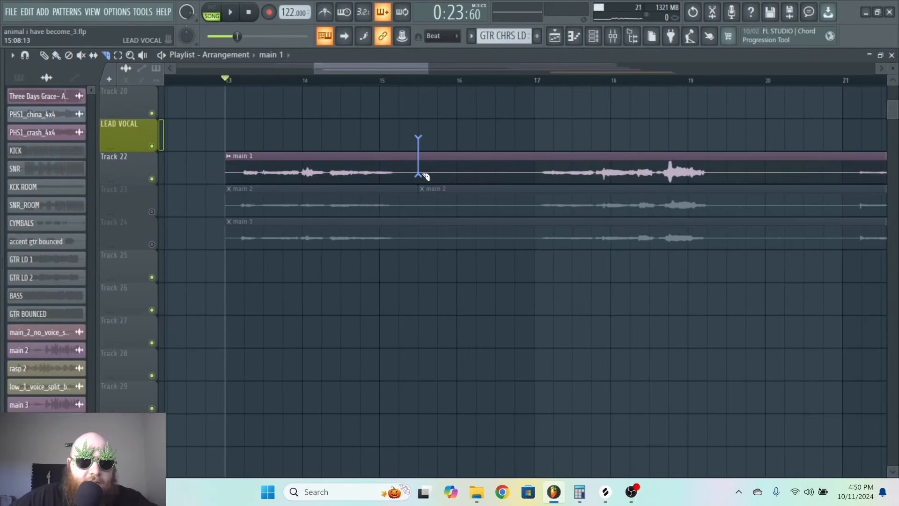
click(323, 175)
key(shift+Up)
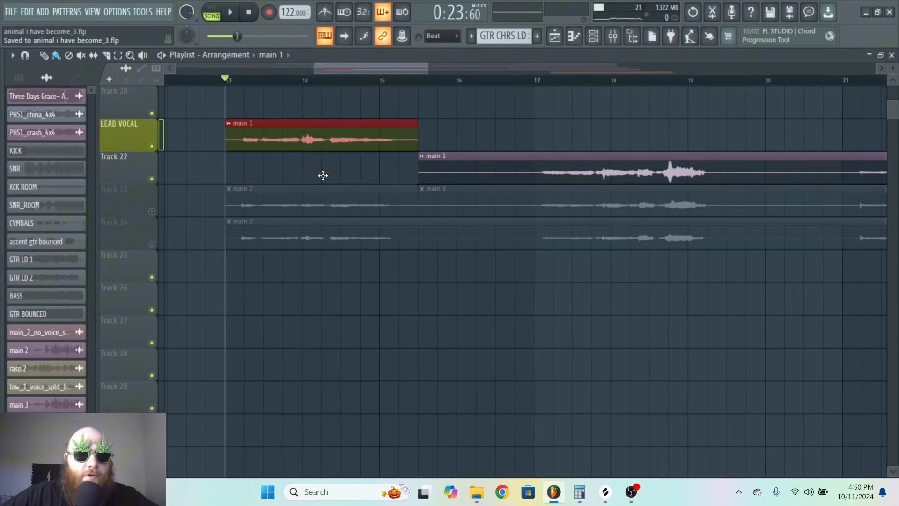
click(501, 133)
right_click(529, 135)
click(472, 176)
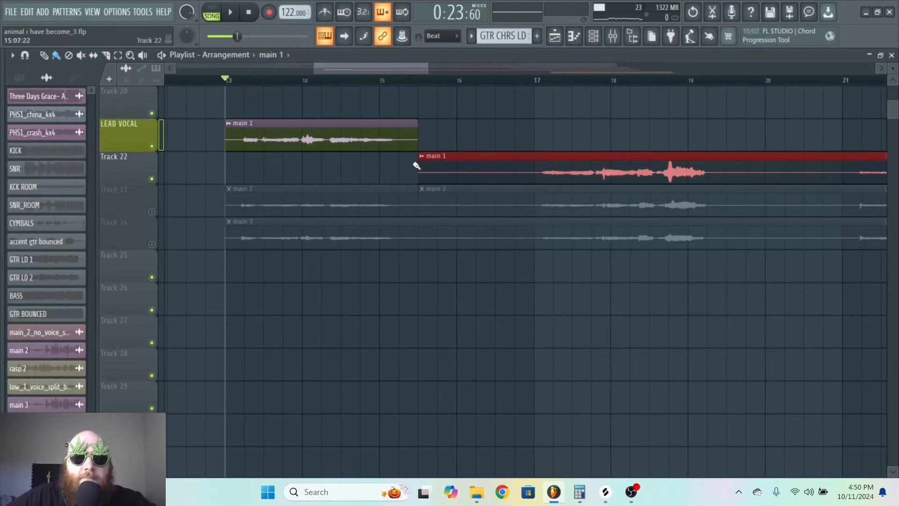
Trim the start of the remaining main 1 clip to just before bar 17 and slice main 3 midway through bar 15.
drag(417, 167, 510, 164)
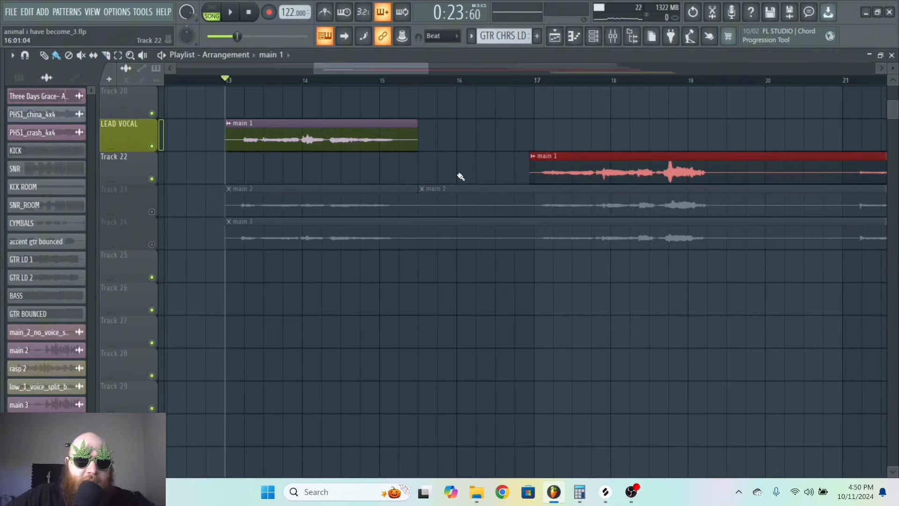
drag(418, 215, 418, 253)
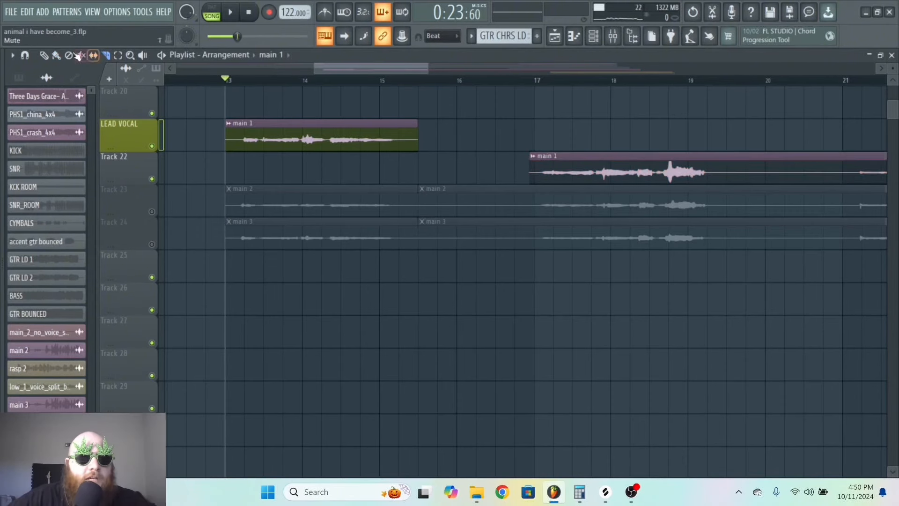
Audition main 1 on track 22 from late in bar 16.
drag(429, 70, 446, 71)
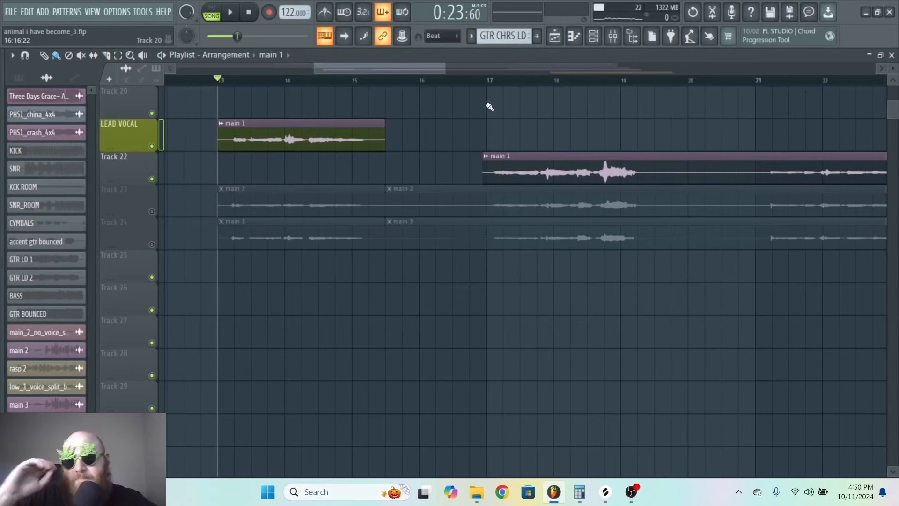
mouse_move(413, 69)
mouse_down()
mouse_move(421, 67)
mouse_move(406, 70)
mouse_up()
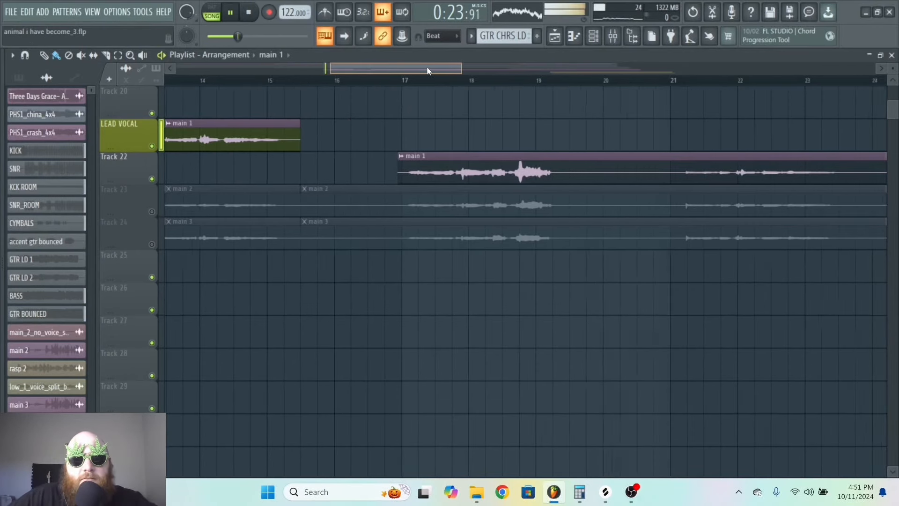
drag(428, 70, 449, 71)
click(266, 82)
key(space)
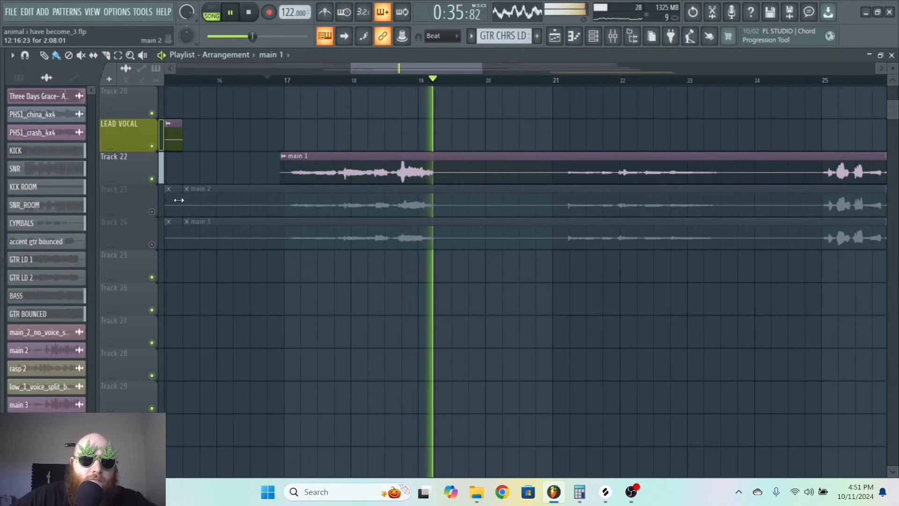
key(space)
Audition main 2 with track 23 unmuted and track 22 muted, and slice out its short phrase around bar 19.
click(152, 212)
click(152, 179)
key(space)
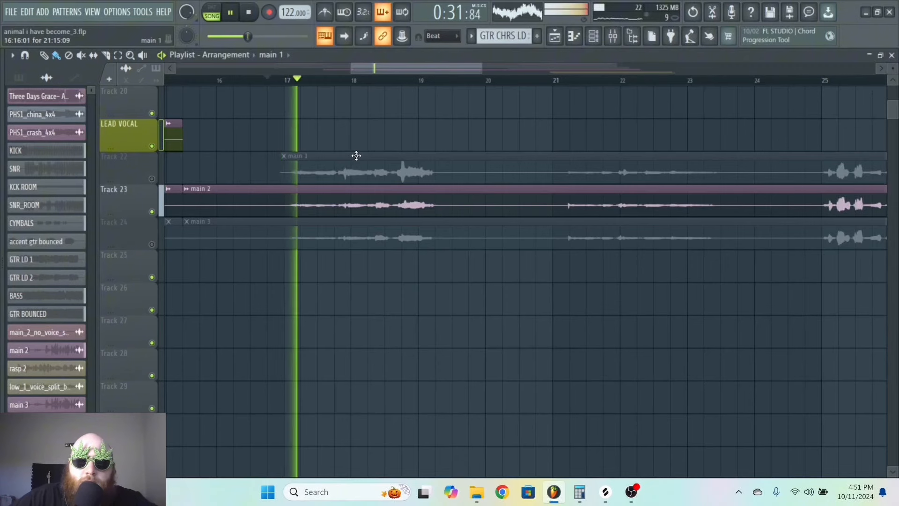
double_click(425, 205)
click(439, 141)
right_click(485, 142)
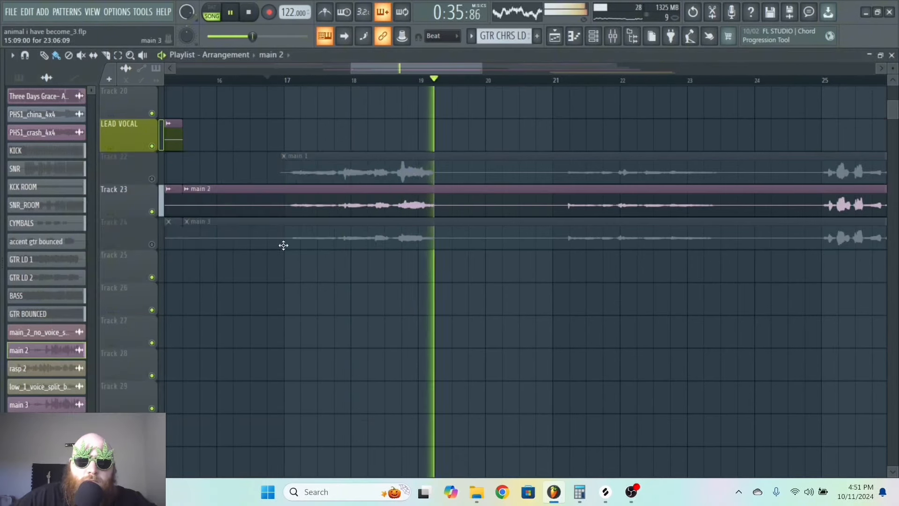
key(space)
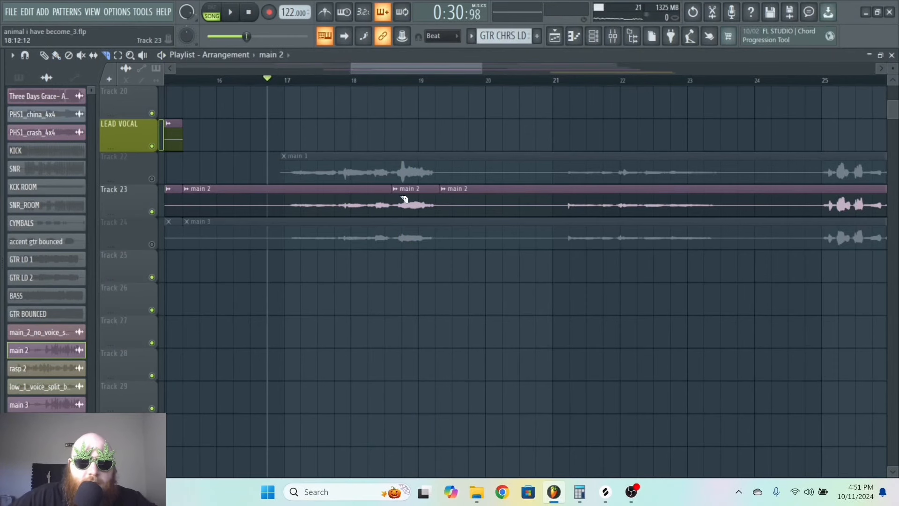
Mute track 23, unmute track 24, and audition main 3 from late in bar 16.
click(152, 212)
click(151, 245)
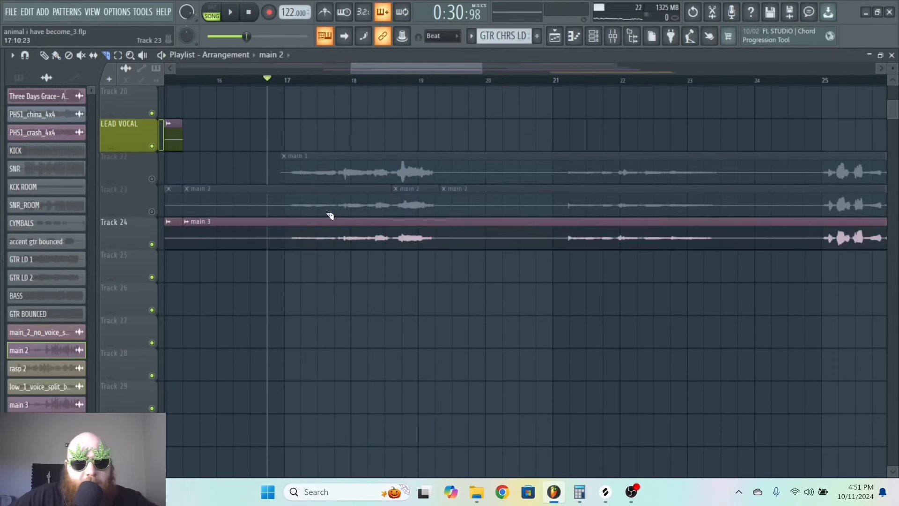
key(space)
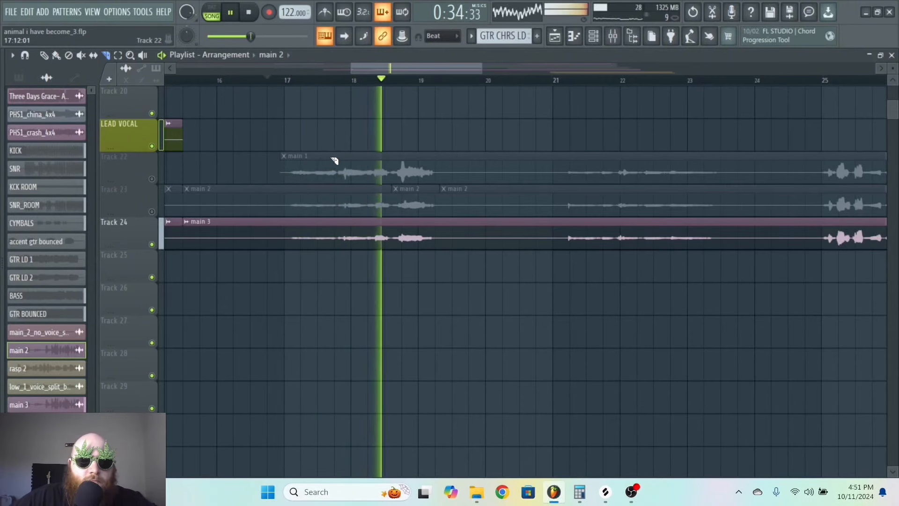
key(space)
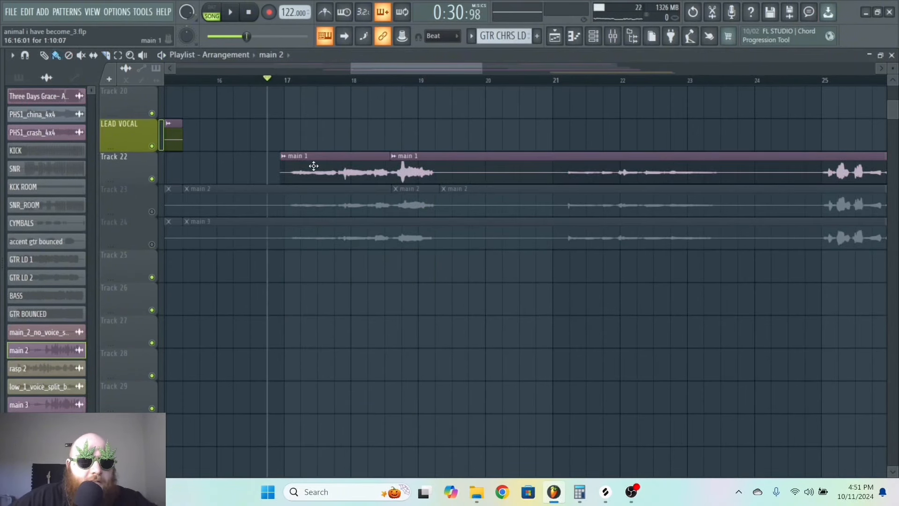
Slice main 1 midway through bar 18 and move the phrase that begins just before bar 17 up to the LEAD VOCAL track.
click(307, 168)
key(shift+Up)
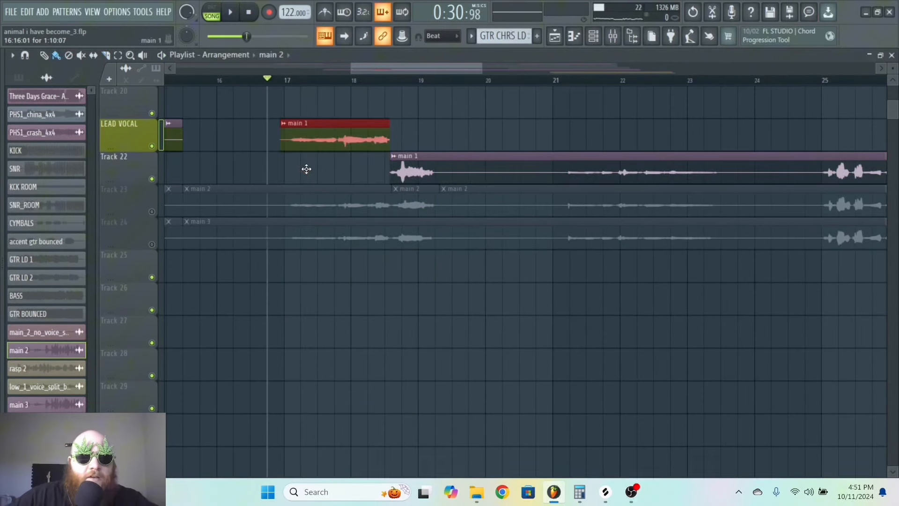
Set the declicking mode of the main 1 audio clip to Generic (bleeding).
double_click(322, 141)
click(156, 238)
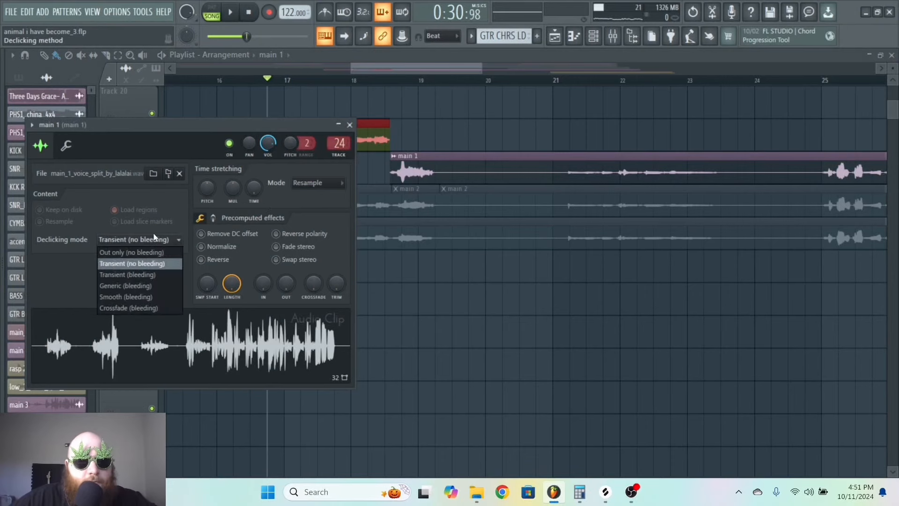
click(145, 287)
Choose the declicking mode for the main 2 and main 3 audio clips in their channel settings.
click(431, 202)
double_click(430, 237)
click(178, 280)
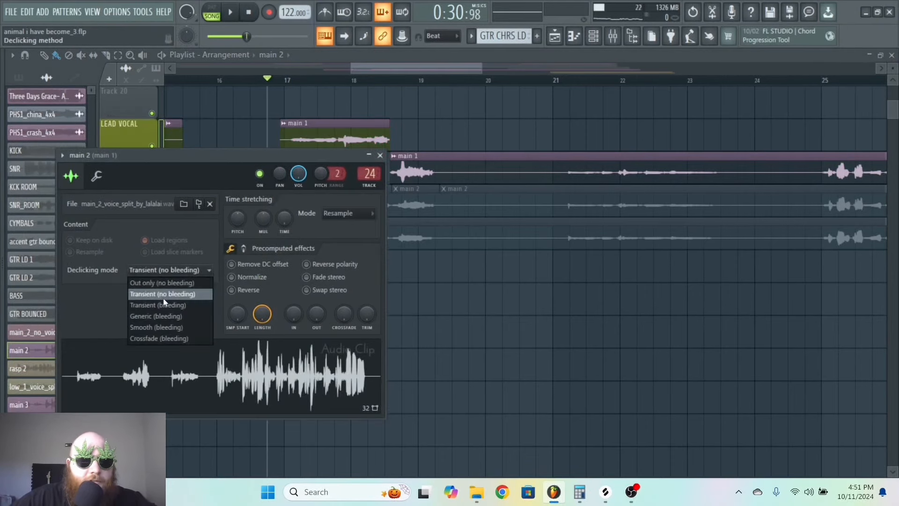
click(163, 297)
click(459, 245)
double_click(459, 246)
click(211, 315)
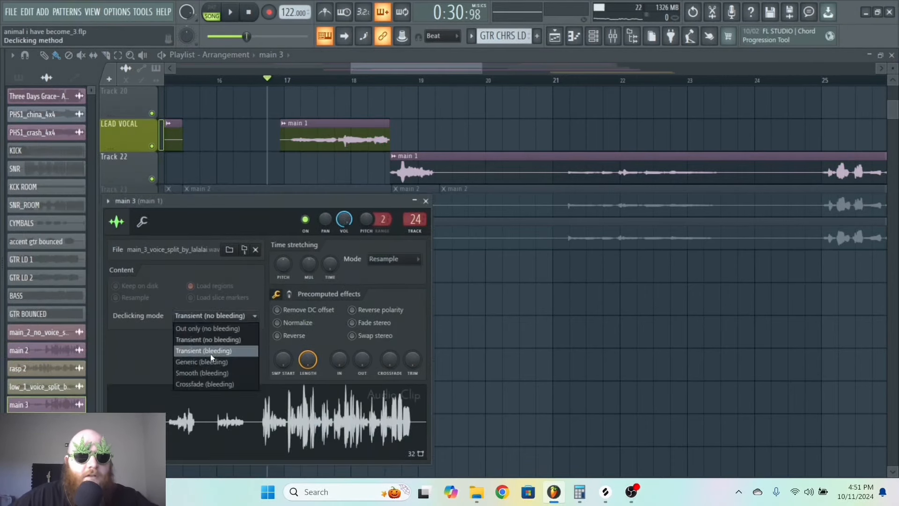
click(210, 353)
click(511, 227)
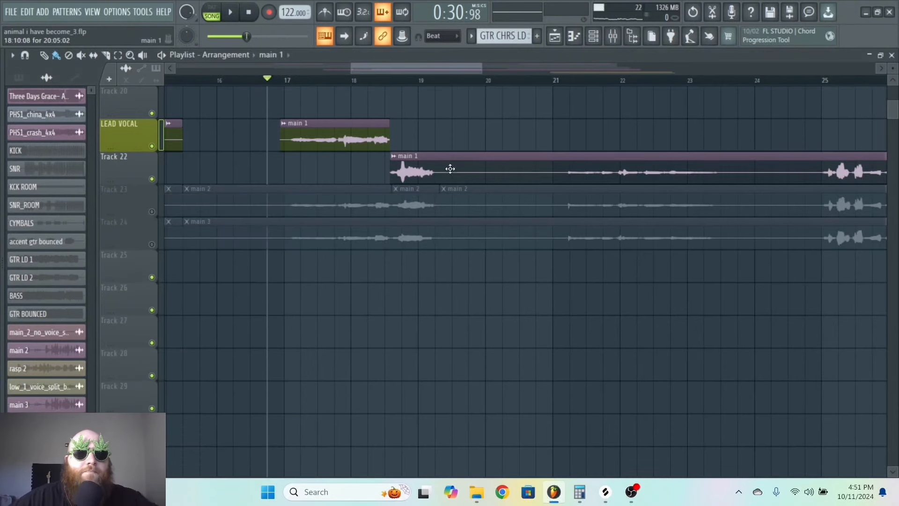
Move the short main 2 phrase around bar 19 up to the LEAD VOCAL track and mute track 22.
key(shift+Up)
key(shift+Up)
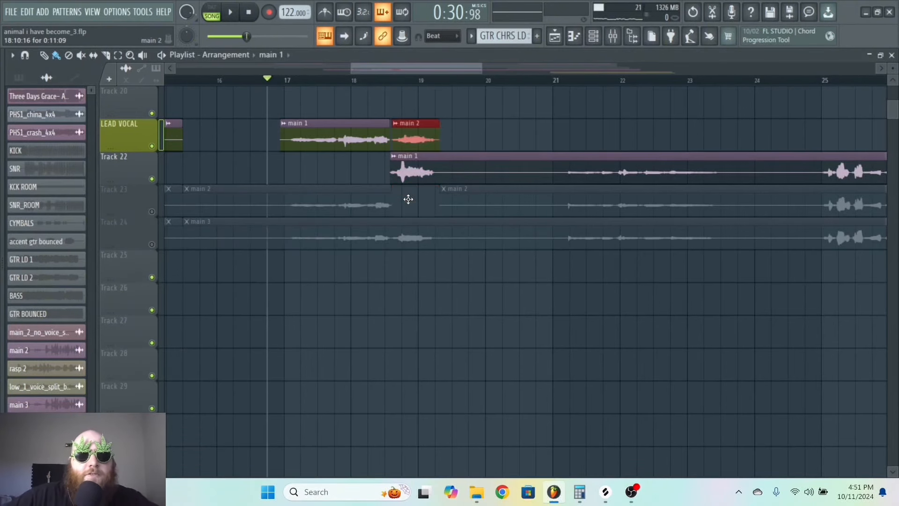
click(152, 179)
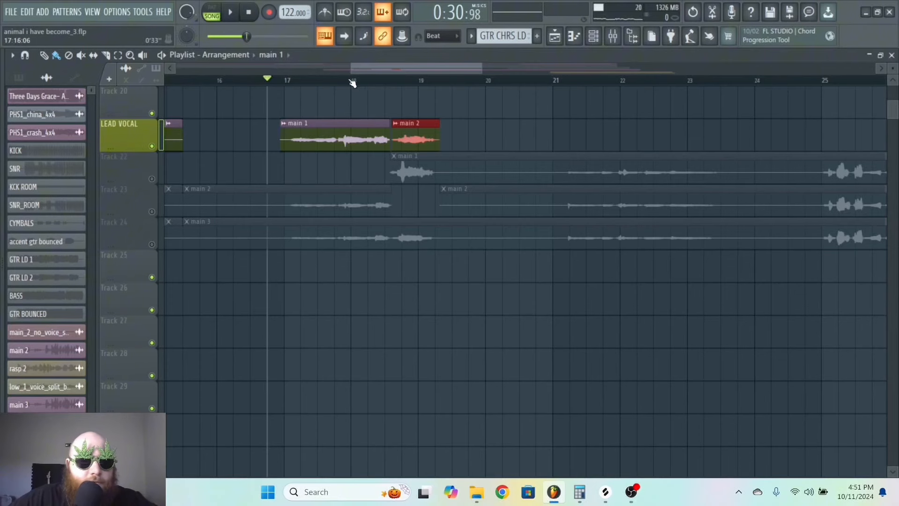
Play the LEAD VOCAL comp from late in bar 17 to check the join between main 1 and main 2.
drag(347, 83, 336, 82)
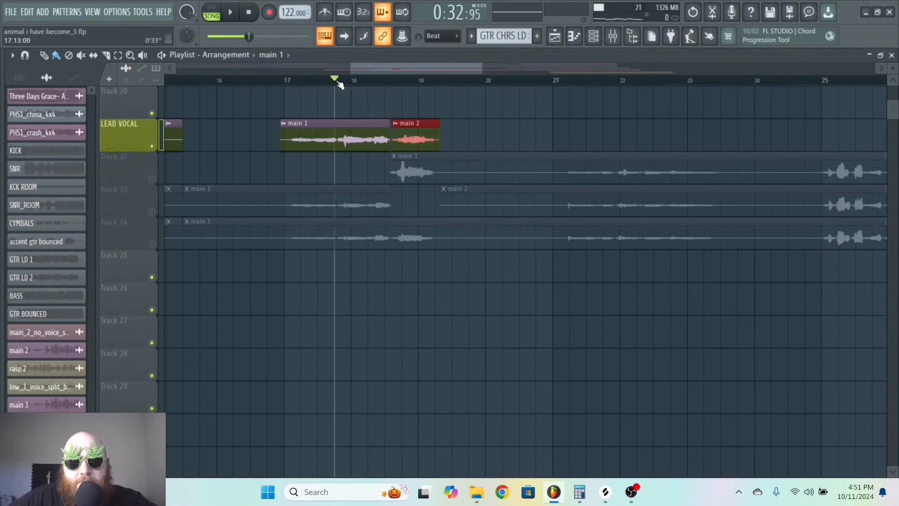
key(space)
click(468, 133)
right_click(482, 137)
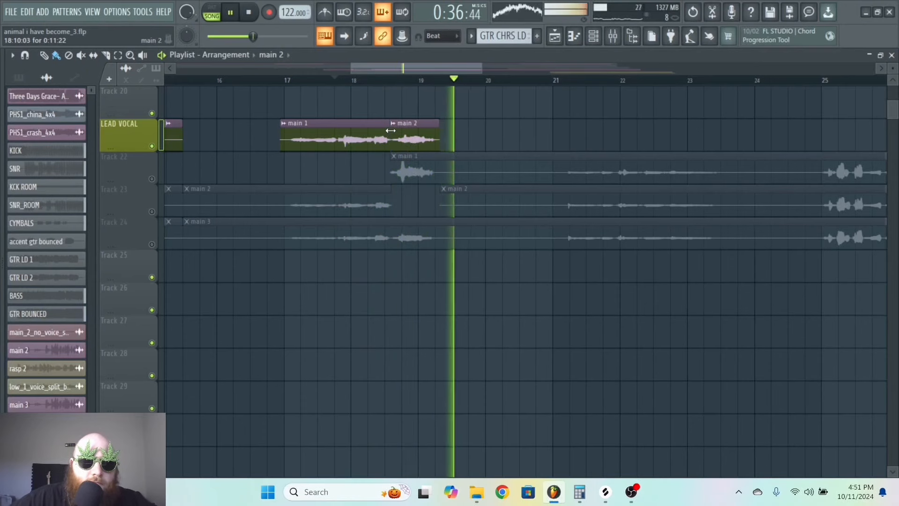
click(411, 132)
key(space)
Trim the start of the short main 2 phrase on track 20, audition the transition, and return it to LEAD VOCAL.
drag(482, 65, 418, 71)
drag(429, 131, 402, 135)
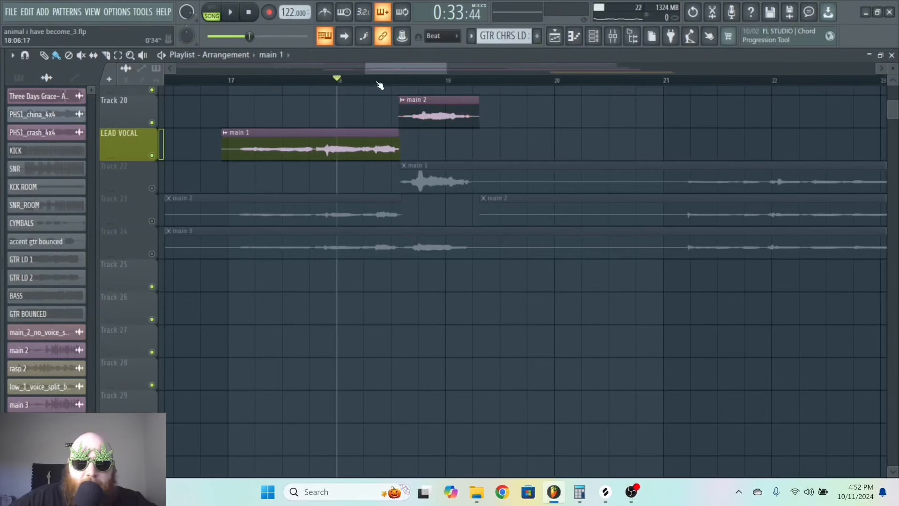
key(space)
drag(398, 109, 402, 109)
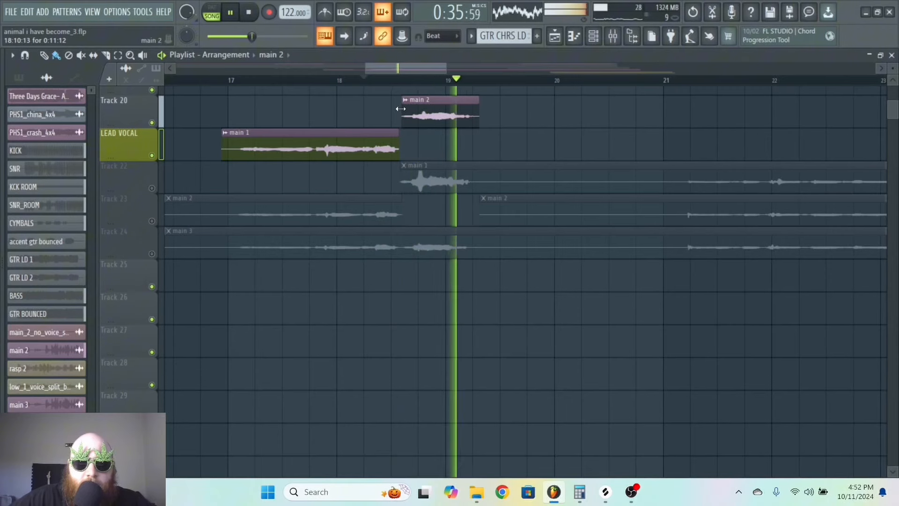
key(space)
key(space)
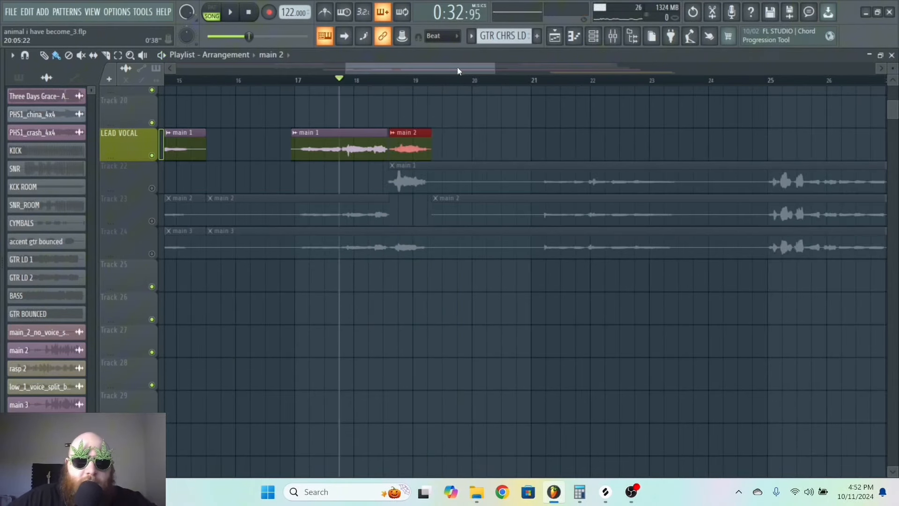
Unmute track 22 and audition the next main 1 phrase from just before bar 21.
drag(458, 71, 472, 65)
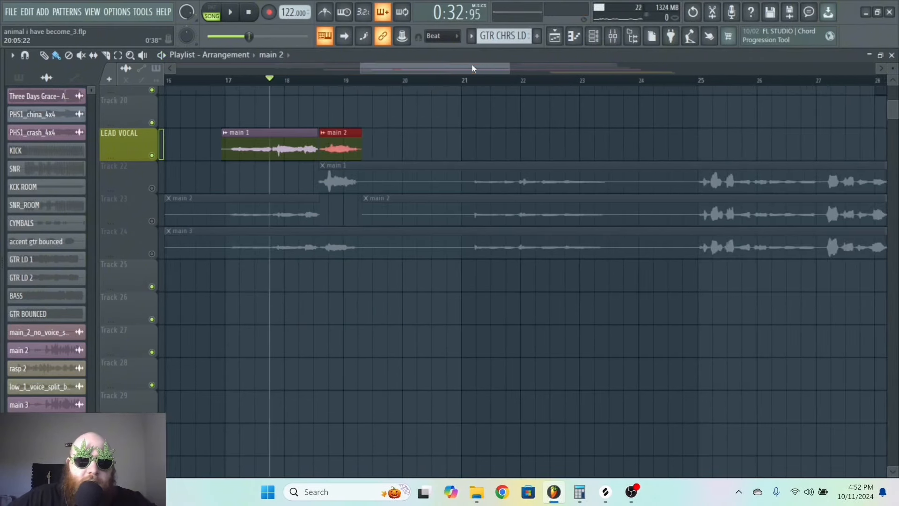
click(450, 85)
key(space)
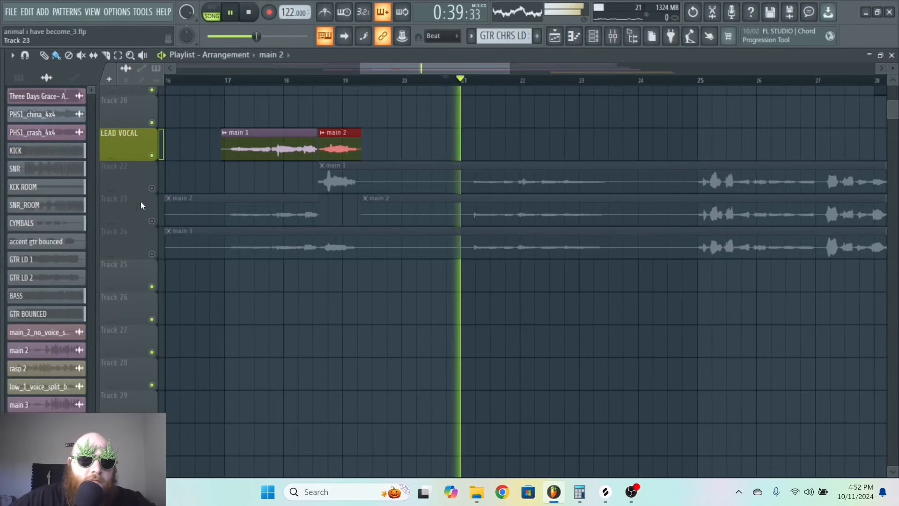
click(152, 188)
drag(468, 71, 484, 71)
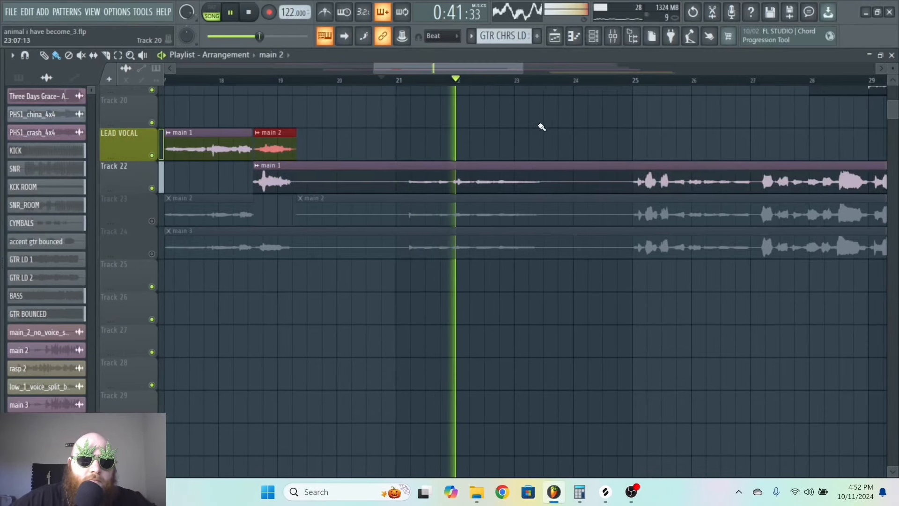
double_click(513, 177)
click(577, 147)
right_click(622, 137)
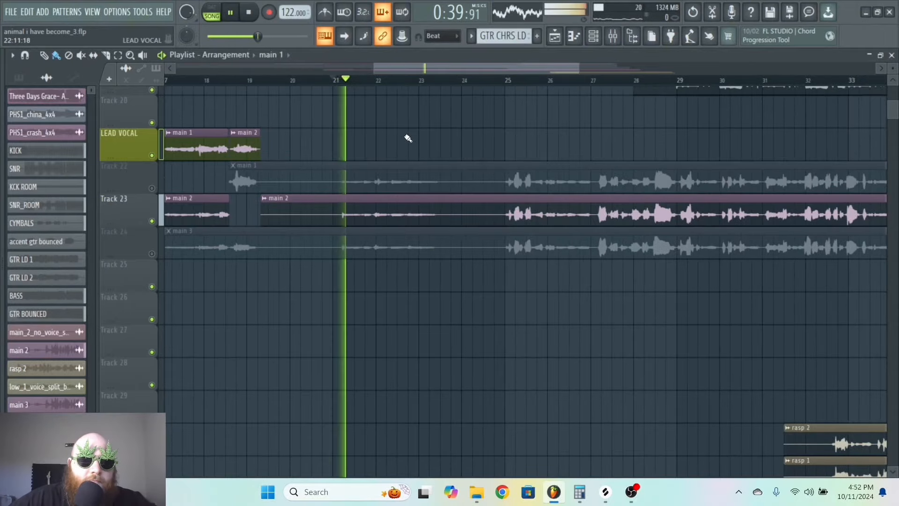
Listen to main 2 on track 23 from just before bar 21 to compare it with main 1.
click(406, 217)
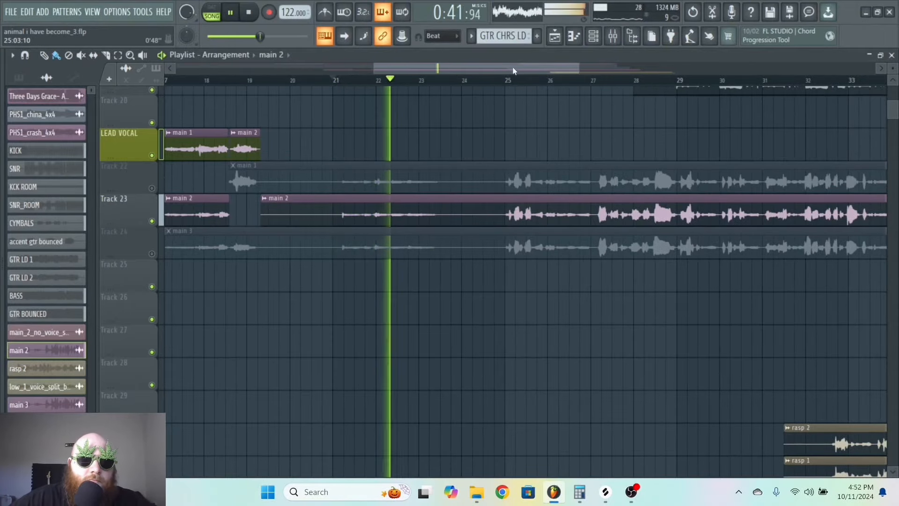
mouse_move(510, 68)
mouse_down()
mouse_move(382, 70)
mouse_move(509, 68)
mouse_up()
key(space)
Mute track 23, unmute track 24, and audition main 3 from just before bar 21.
click(152, 222)
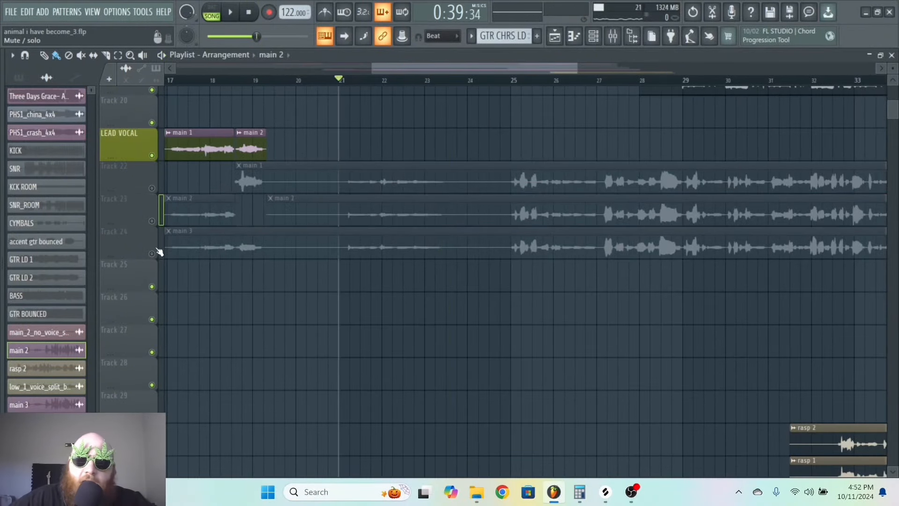
click(152, 254)
key(space)
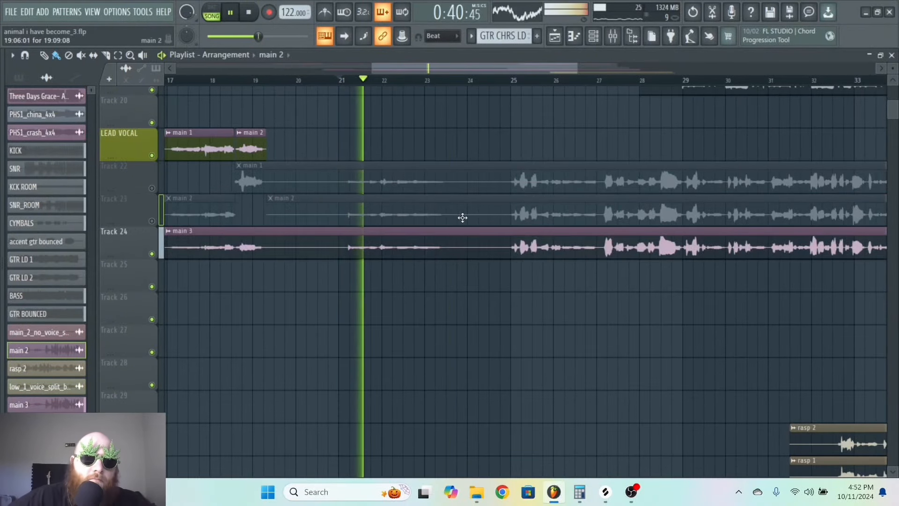
click(398, 248)
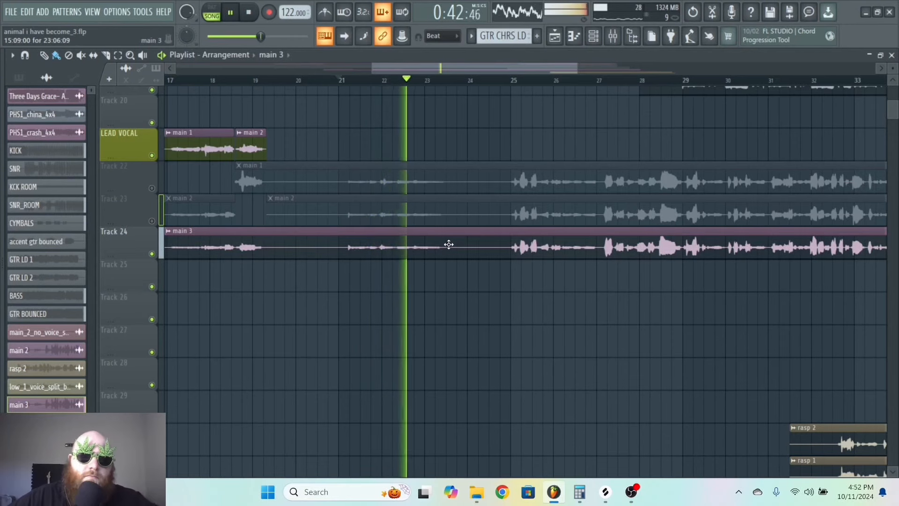
key(space)
Mute track 24, unmute track 23, and move the main 2 phrase spanning bars 21 to 23 up to LEAD VOCAL.
click(153, 254)
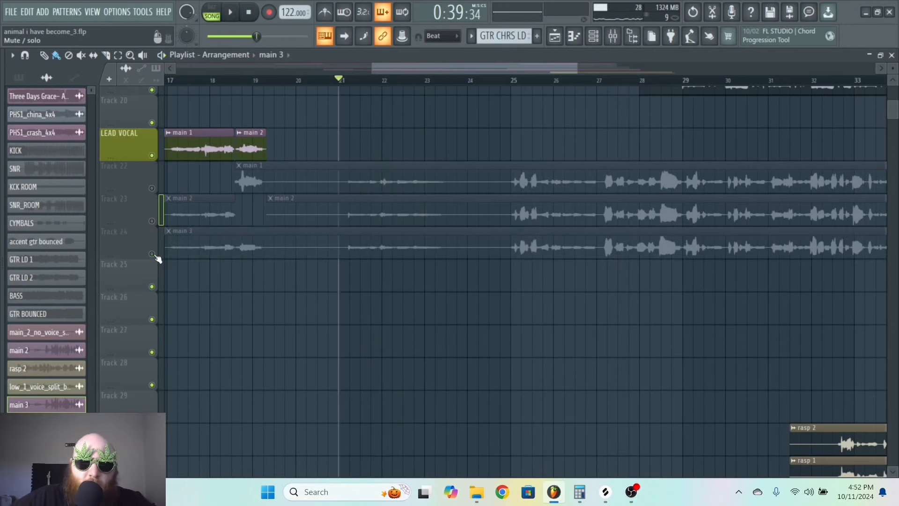
click(152, 222)
key(space)
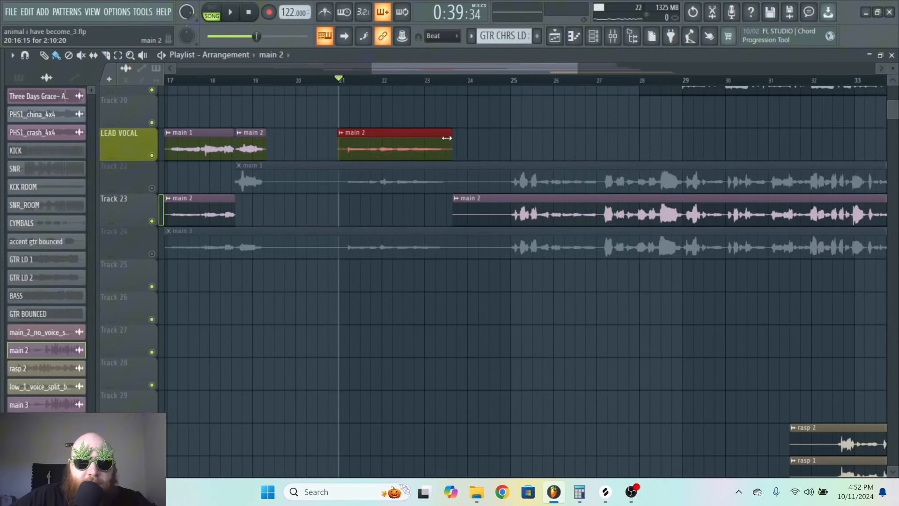
click(499, 147)
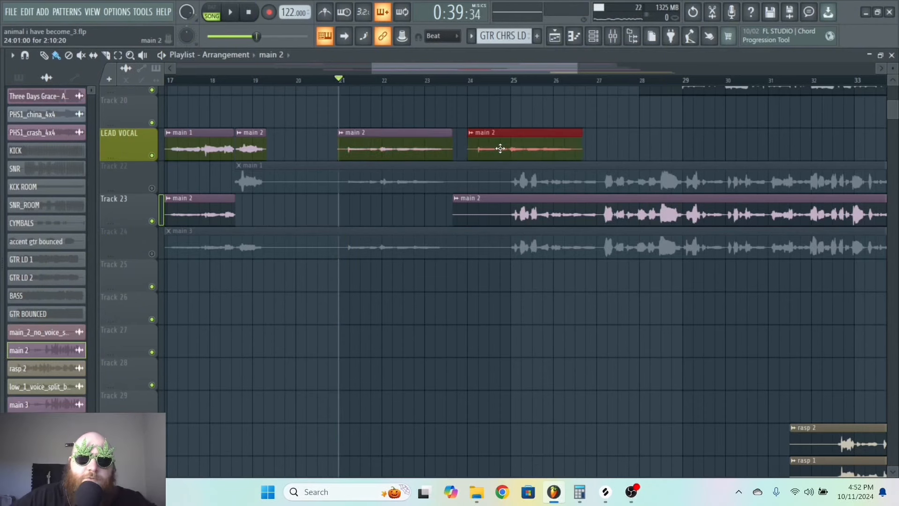
right_click(499, 147)
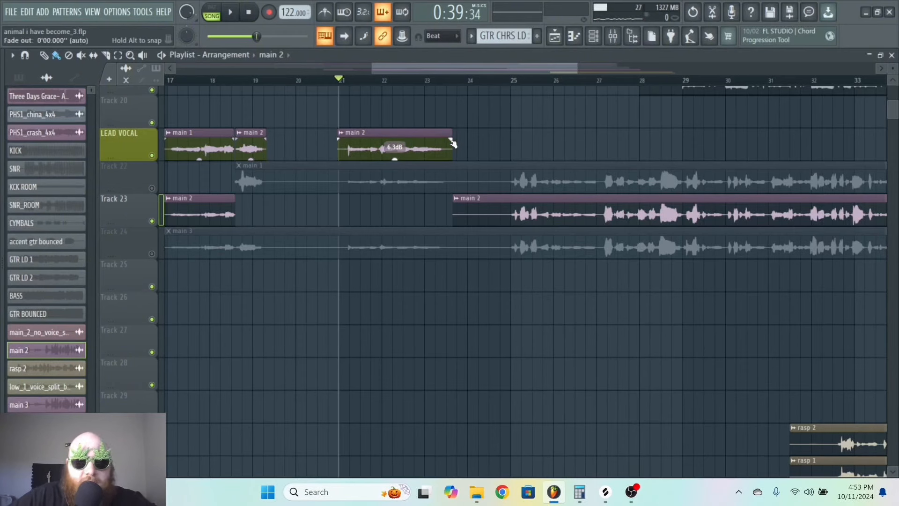
Audition the main 2 phrase on LEAD VOCAL and trim its start to bar 21.
click(307, 81)
key(space)
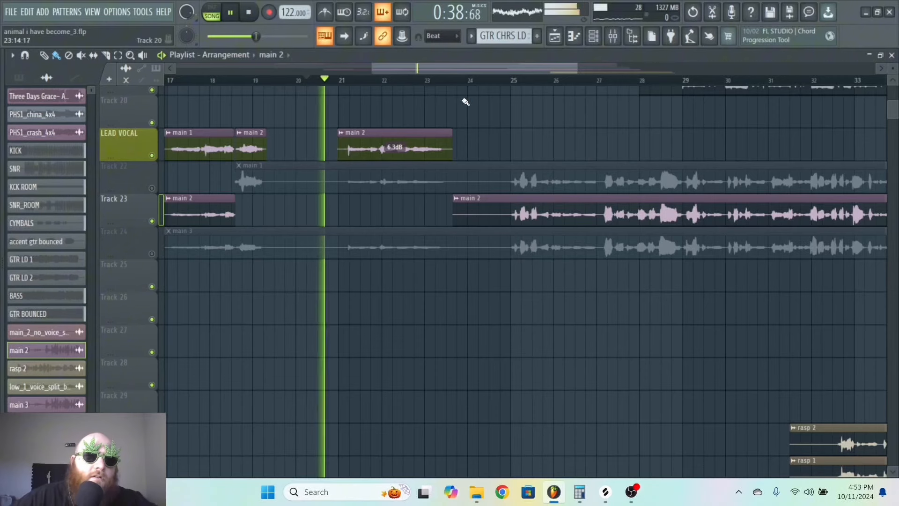
click(342, 148)
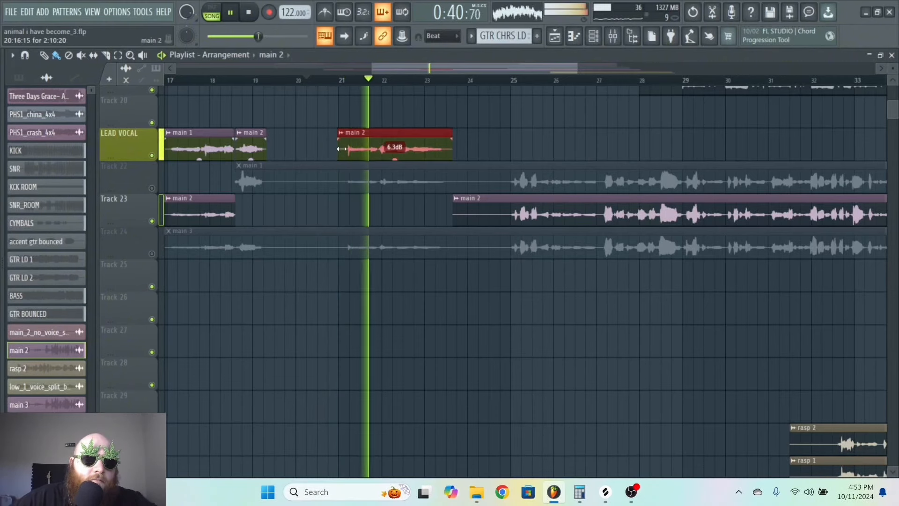
drag(337, 149, 340, 149)
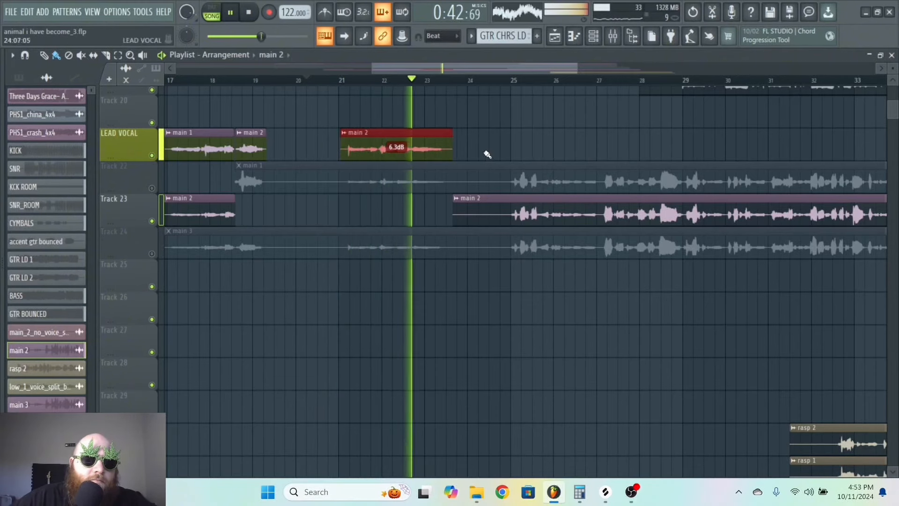
Listen to the next main 1 phrase on track 22 across bars 25 to 28.
drag(445, 69, 374, 69)
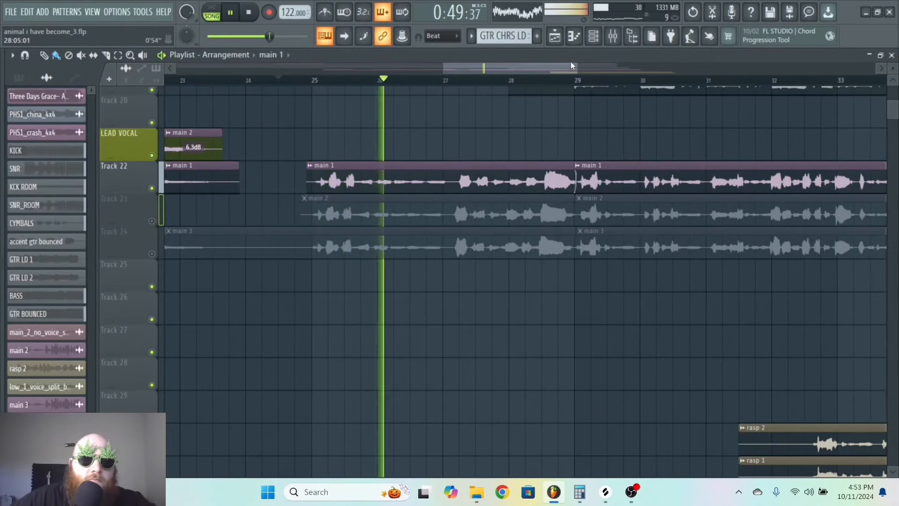
drag(578, 66, 552, 65)
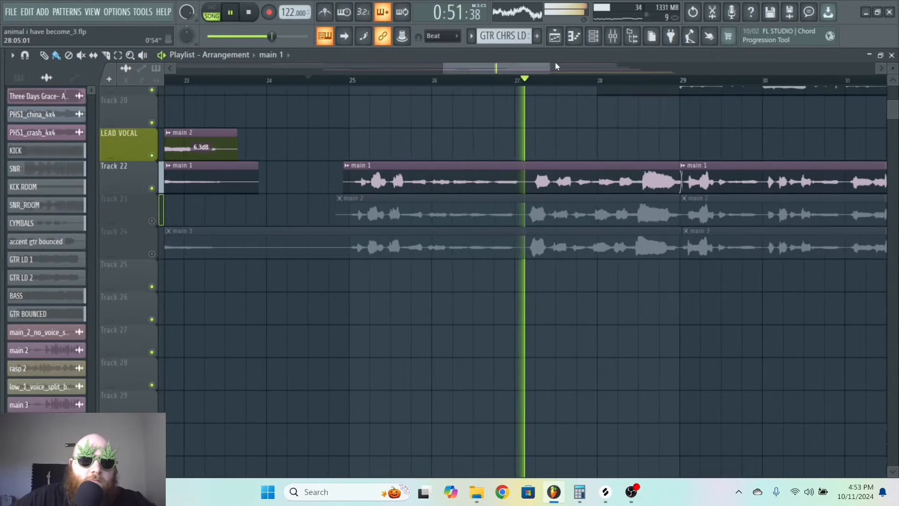
ctrl+click(642, 183)
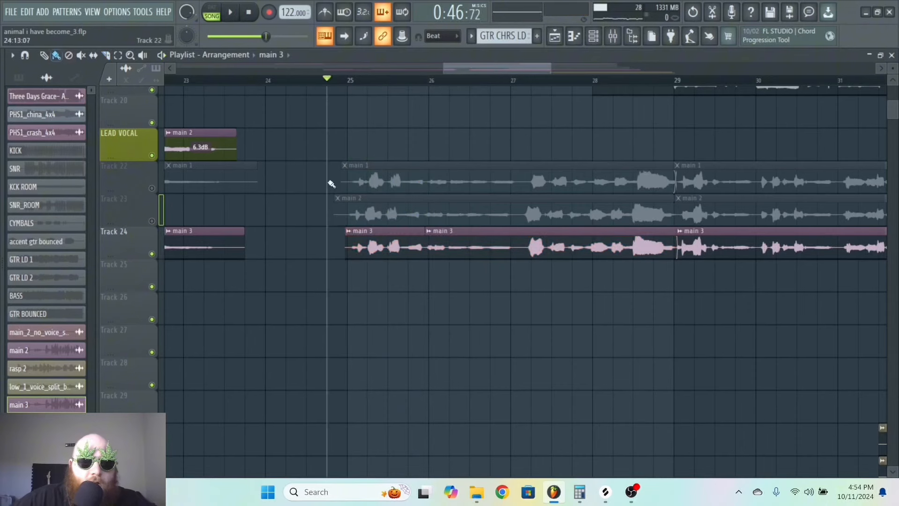
Move the main 3 phrase spanning bar 25 from track 24 up to LEAD VOCAL.
ctrl+click(367, 242)
key(shift+Up)
key(shift+Up)
key(shift+Up)
key(space)
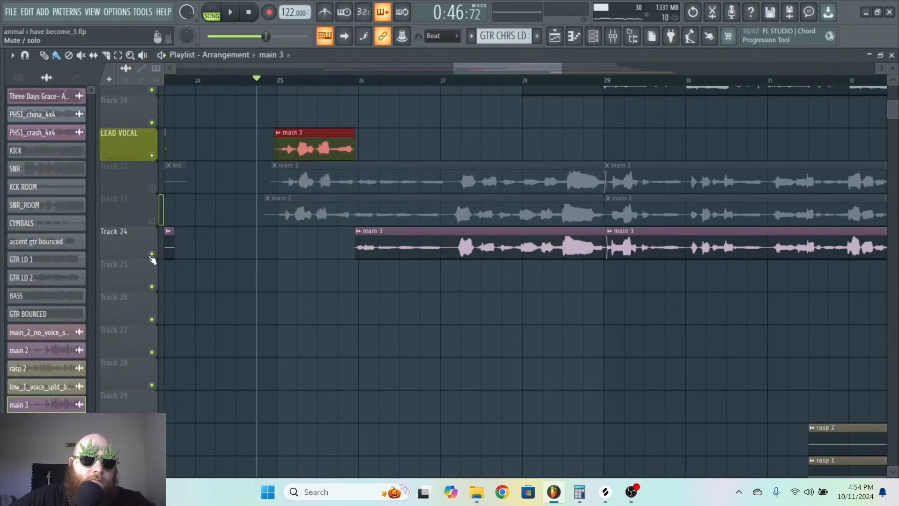
Mute track 24, play from mid-bar 25, and unmute track 22 to hear how main 1 follows the placed main 3 phrase.
click(152, 254)
click(318, 81)
key(space)
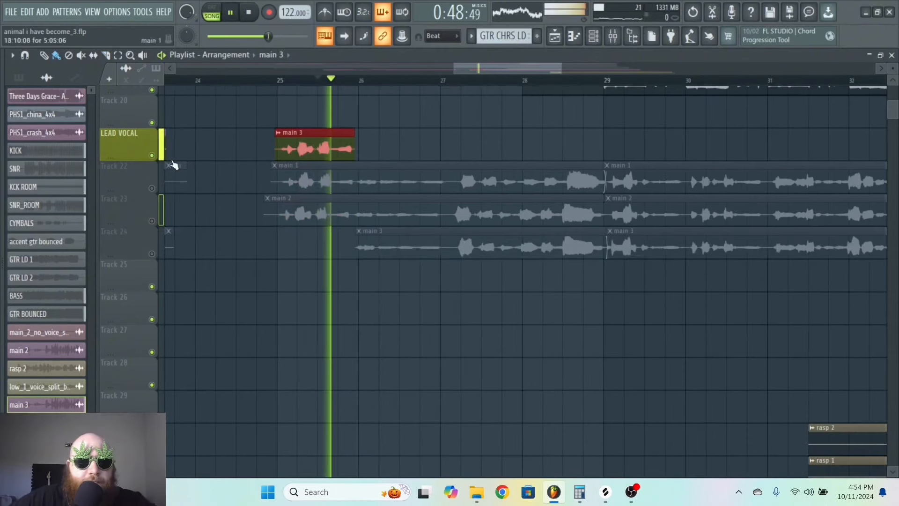
click(152, 189)
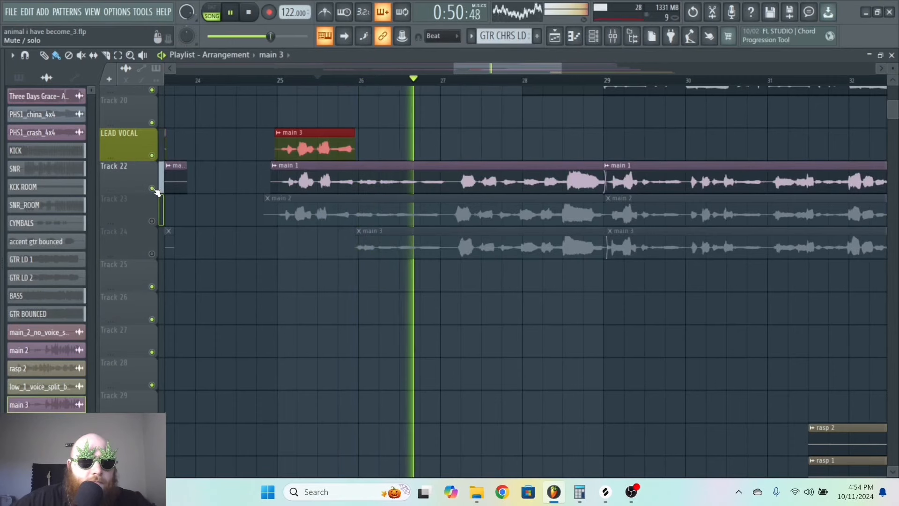
Mute track 22, unmute track 23, and audition main 2 as the continuation after bar 26.
click(153, 189)
key(space)
key(space)
click(153, 222)
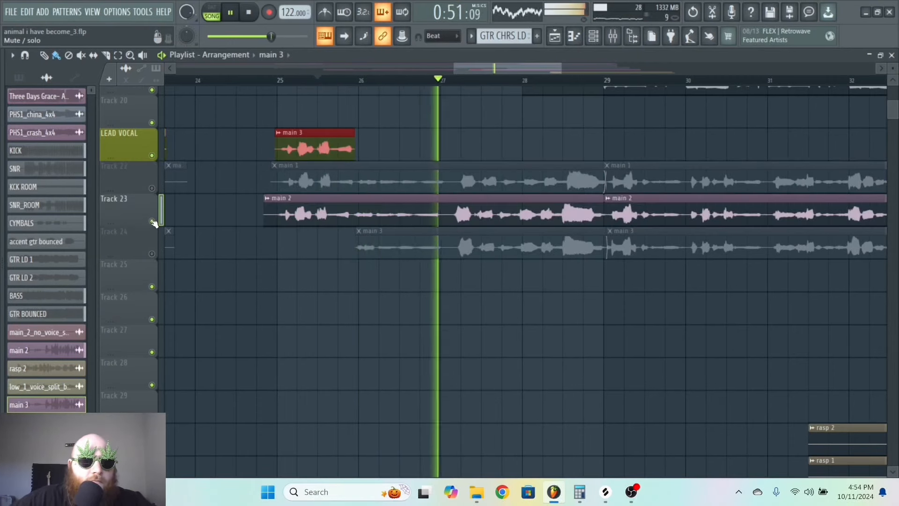
key(space)
Slice the main 2 phrase between bar 26 and just after bar 27, move it up to LEAD VOCAL, and mute track 23.
drag(351, 202, 362, 231)
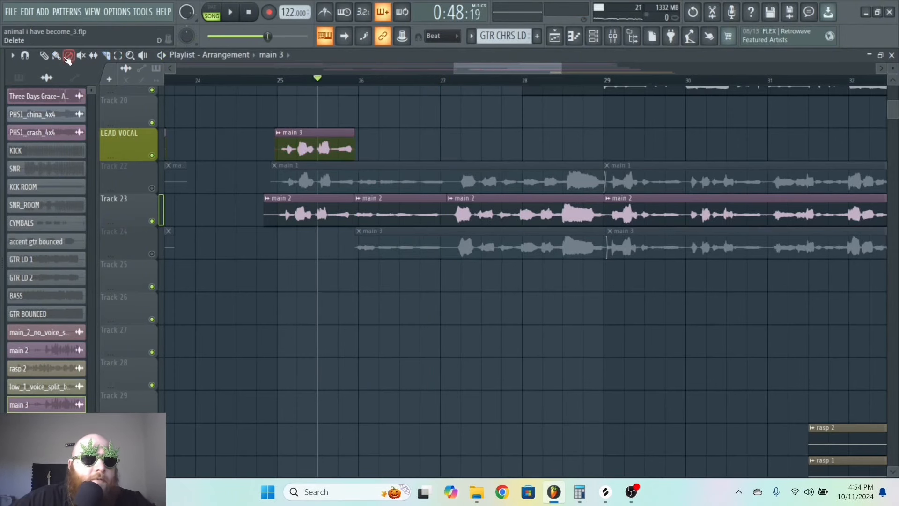
ctrl+click(411, 223)
drag(411, 220, 410, 154)
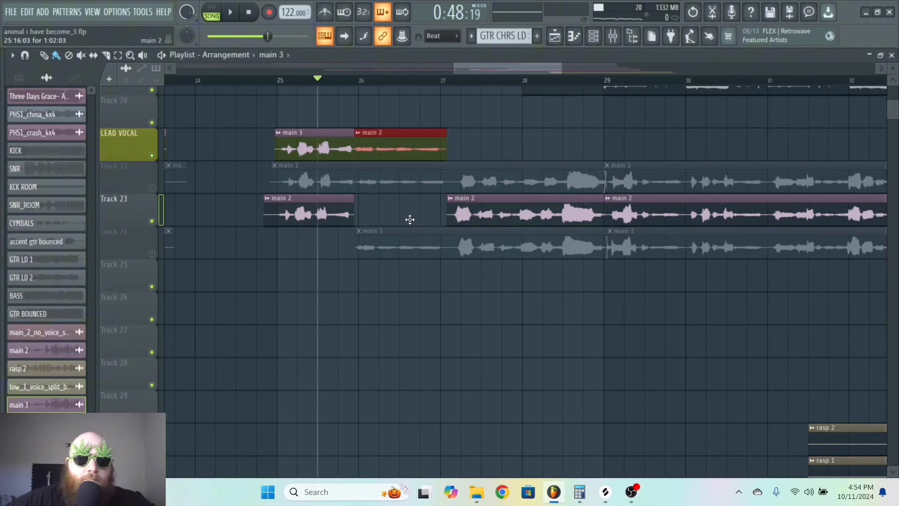
click(152, 220)
key(space)
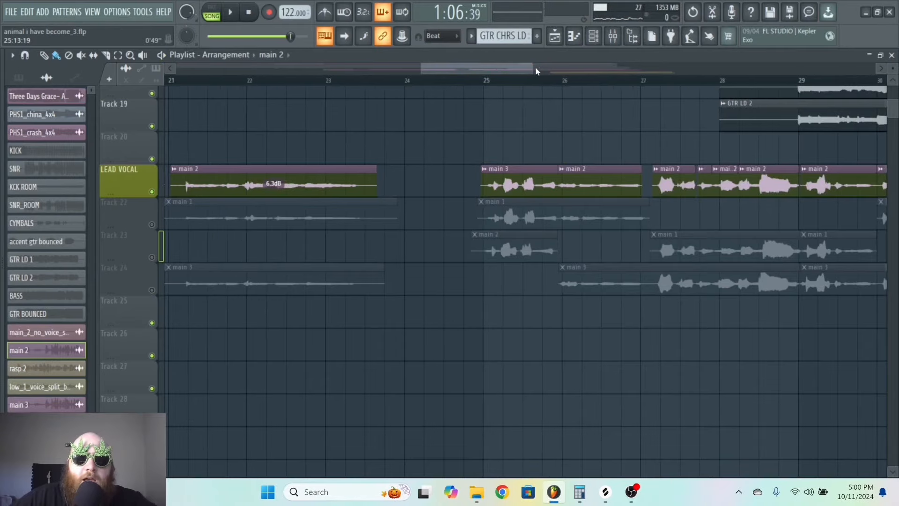
Open the channel settings of the main 1 audio clip from the finished LEAD VOCAL comp.
drag(535, 66, 575, 64)
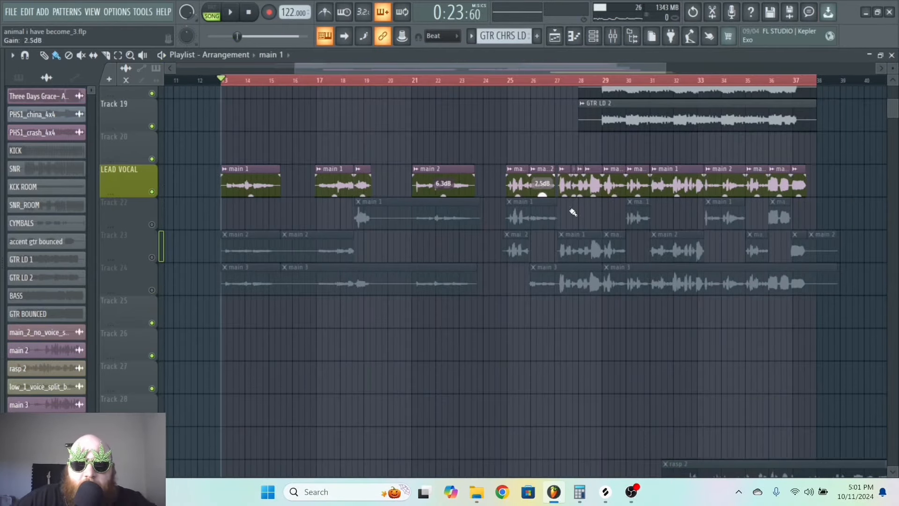
click(518, 81)
double_click(514, 186)
click(514, 186)
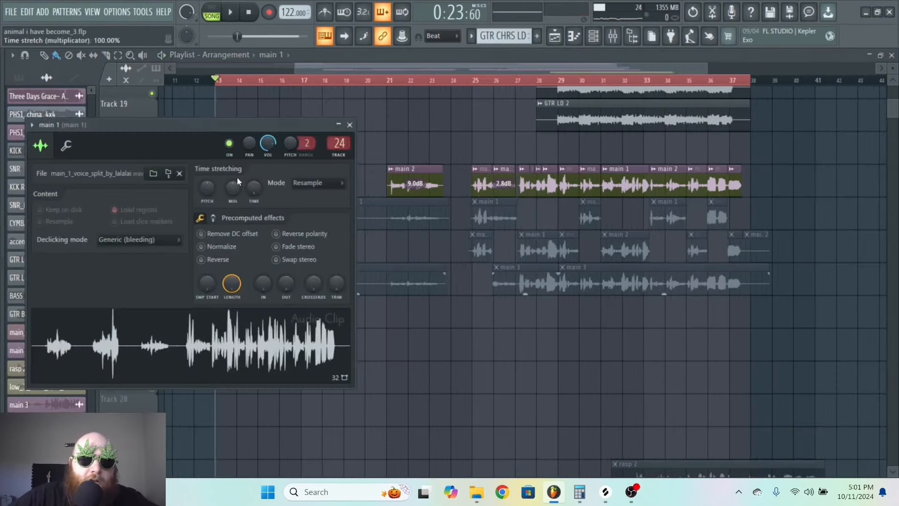
Load Melodyne into the first effect slot of the main 1 mixer insert, track 24.
key(F9)
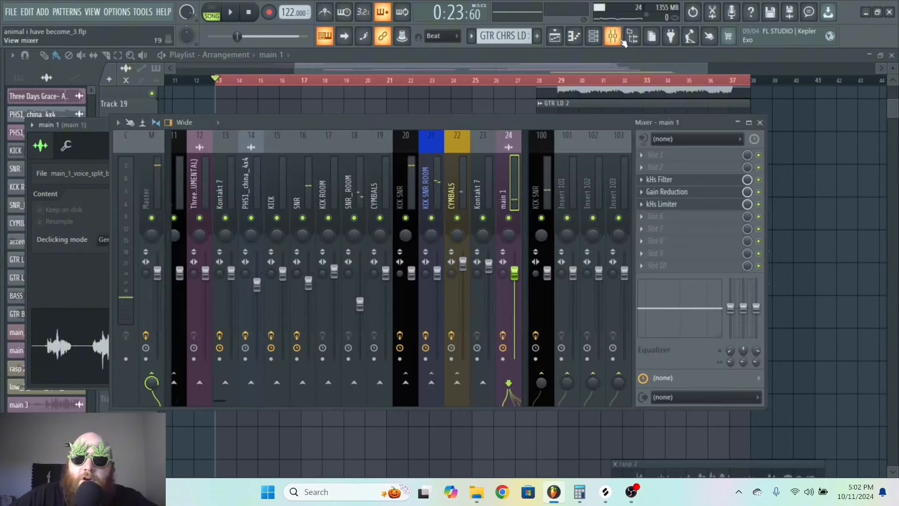
click(648, 154)
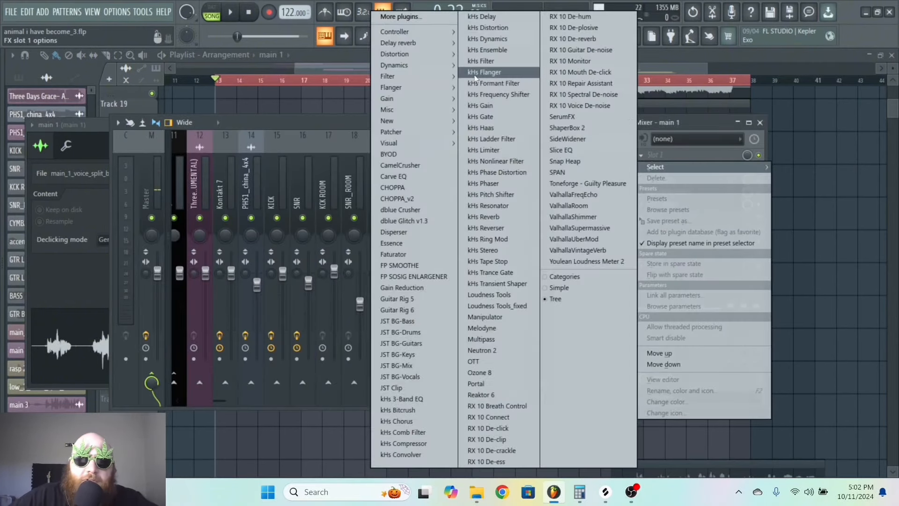
click(696, 119)
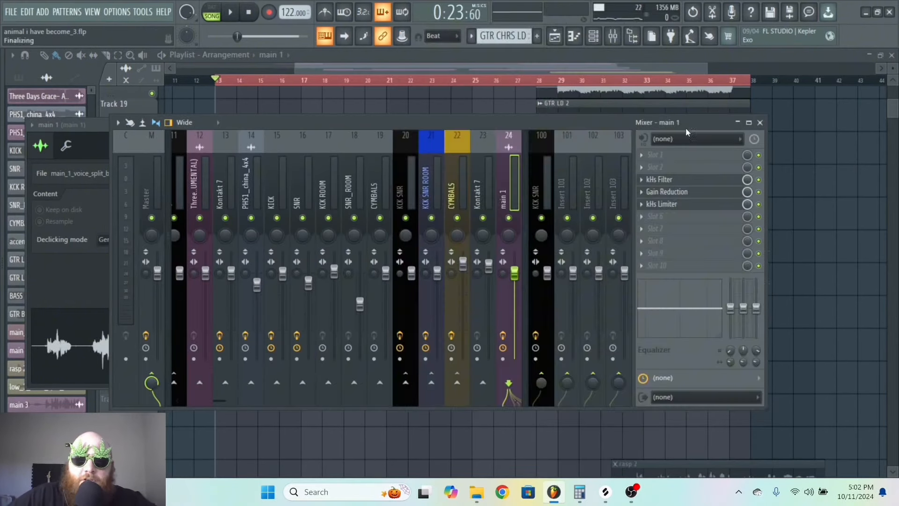
click(676, 155)
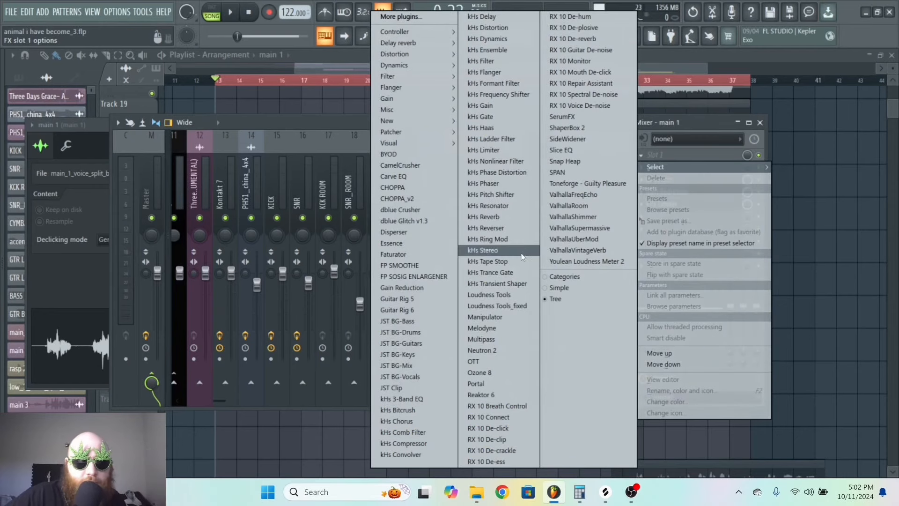
click(515, 328)
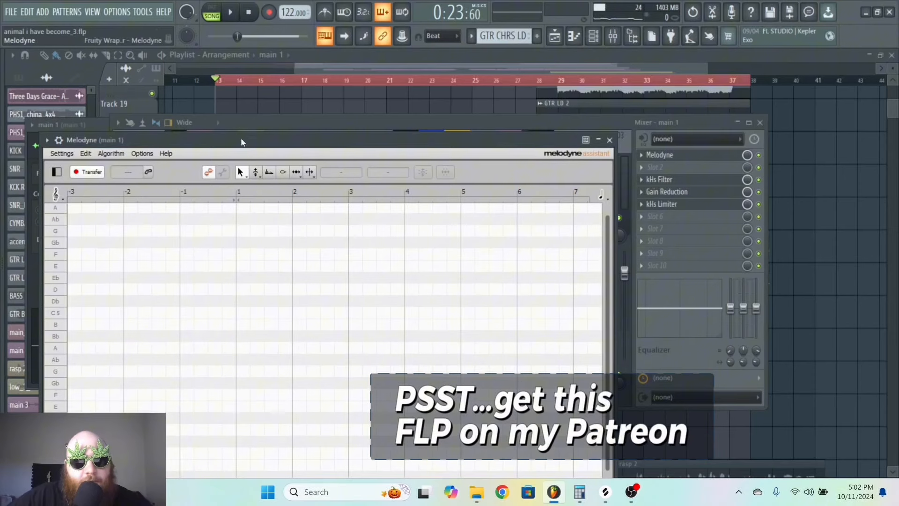
Transfer the main 1 vocal into Melodyne, correct its notes' pitch centers, and reduce the pitch modulation of the opening Eb 3 note.
drag(242, 140, 311, 97)
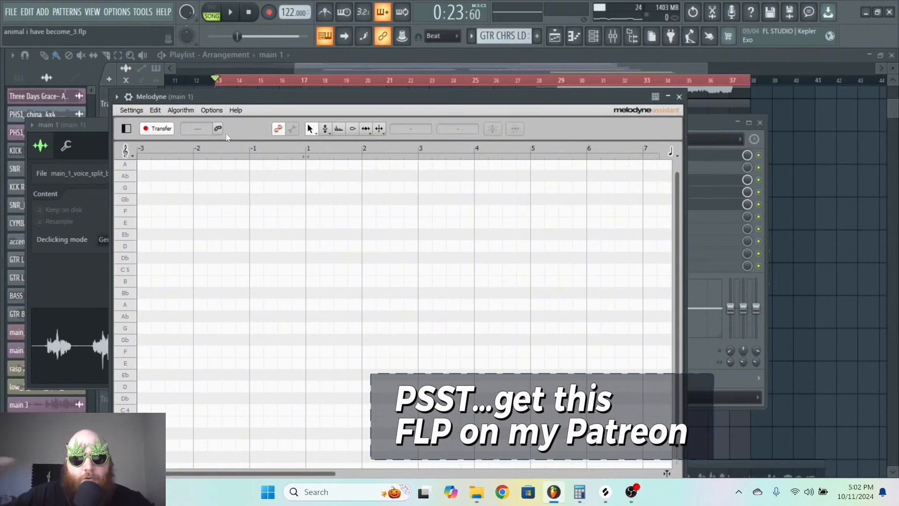
click(233, 14)
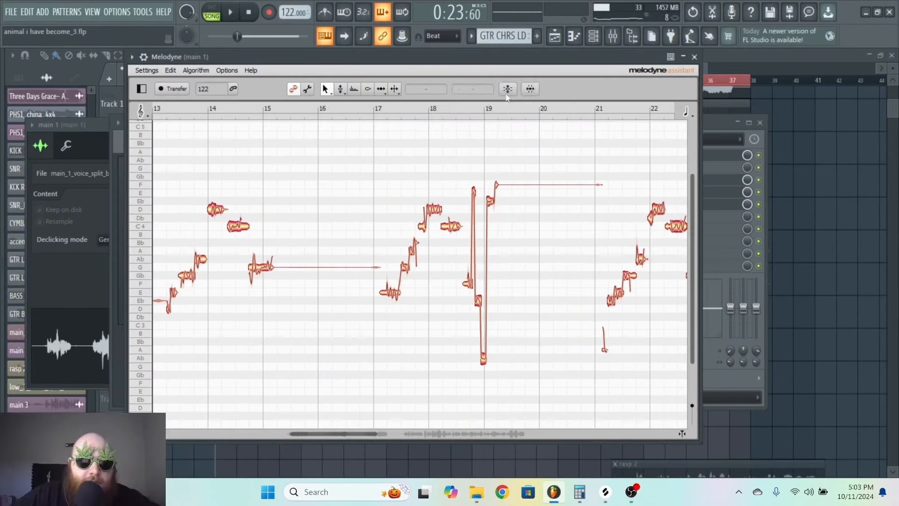
drag(491, 75, 637, 75)
click(515, 120)
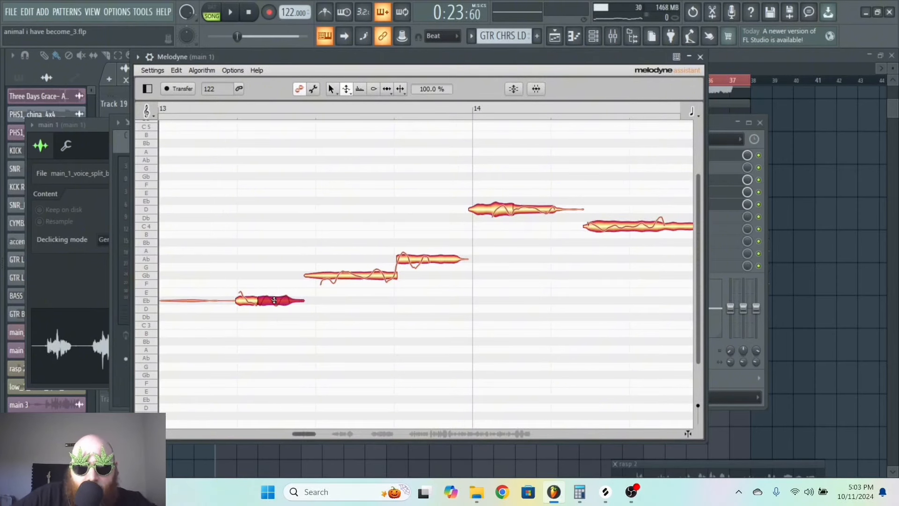
drag(273, 301, 250, 335)
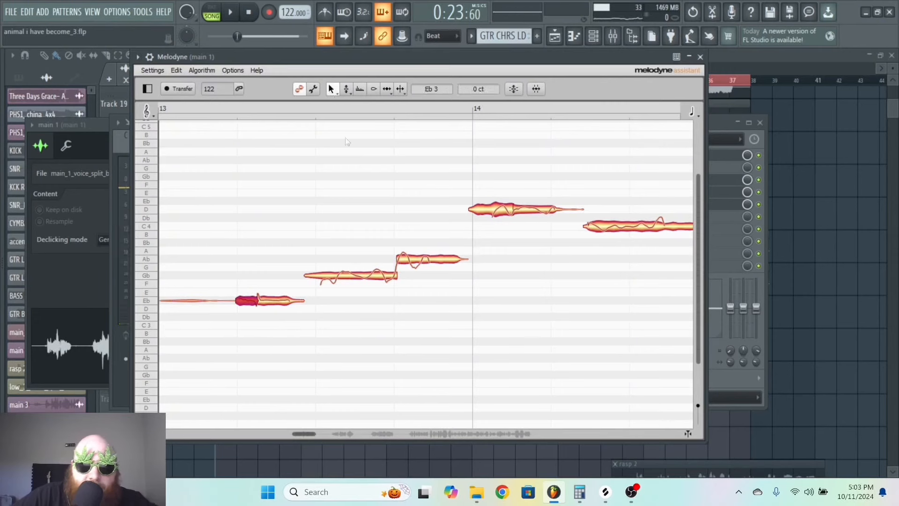
Raise the two adjoining Eb 3 notes in bar 13 to F, auditioning the pitch change.
key(space)
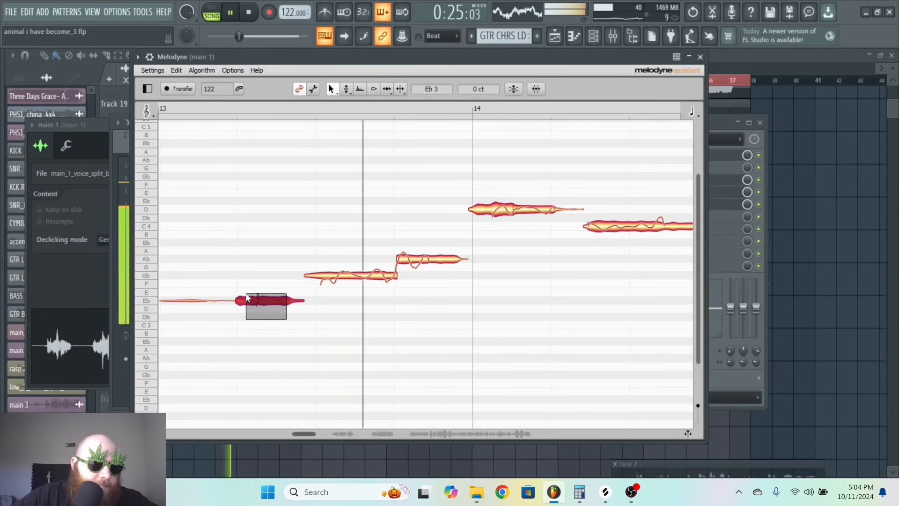
key(space)
key(space)
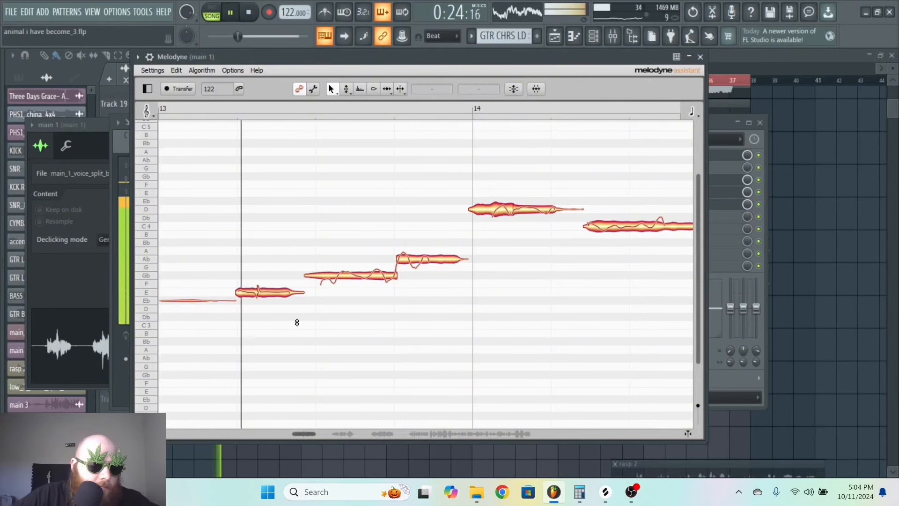
drag(242, 294, 257, 284)
key(space)
key(space)
click(303, 315)
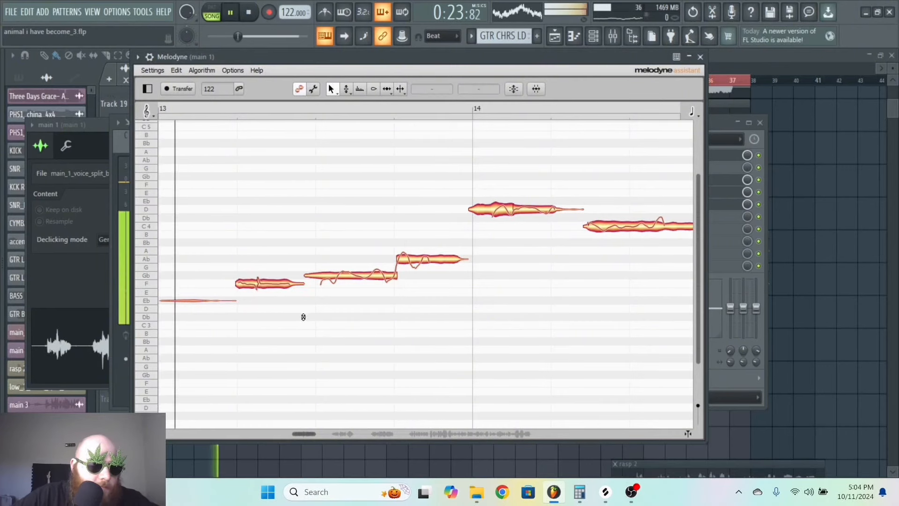
Raise the following Gb note in bar 13 to G and the Ab note to A, auditioning between changes.
key(space)
drag(352, 279, 352, 272)
key(space)
click(418, 305)
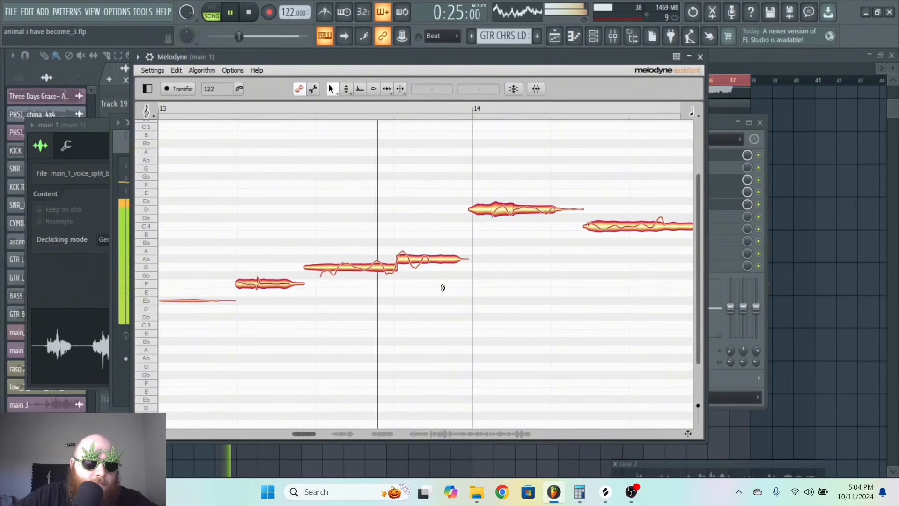
click(435, 262)
key(space)
drag(435, 260, 435, 252)
click(405, 131)
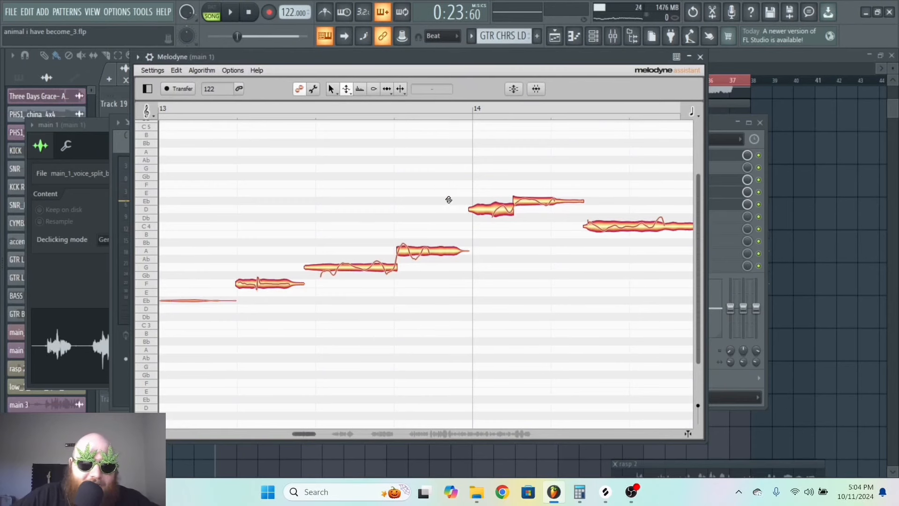
Split the G note in bar 13 near its start with the note separation tool.
click(401, 89)
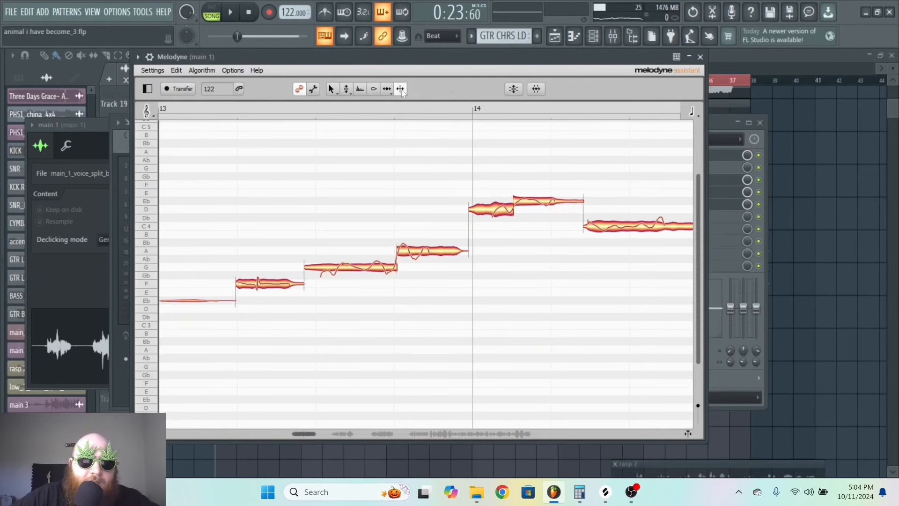
double_click(322, 268)
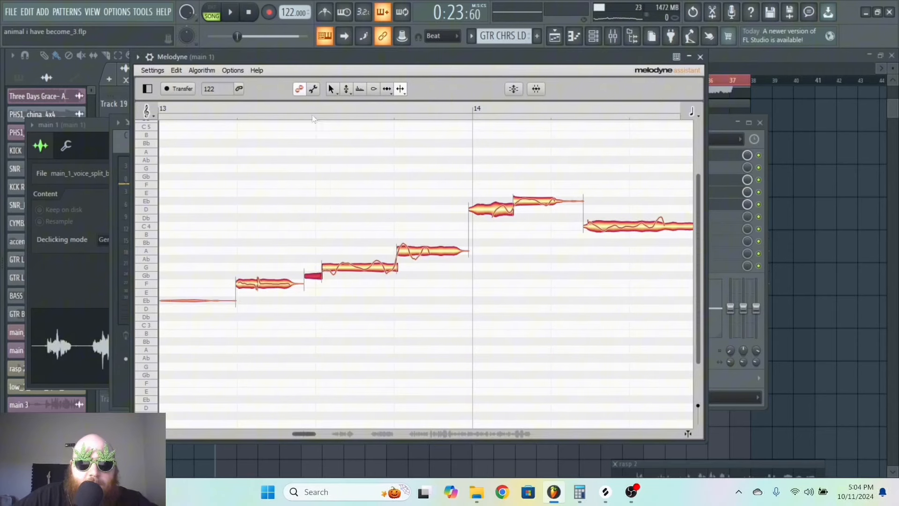
Select the bar 13 notes from F up to A, apply pitch correction with Pitch Center at 100%, and play back the result.
click(332, 89)
drag(475, 350, 234, 241)
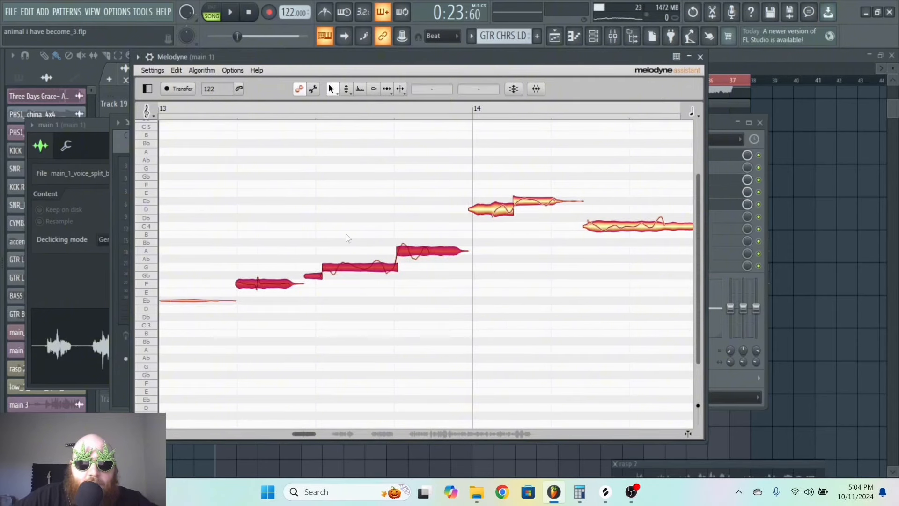
click(514, 89)
drag(451, 83, 661, 83)
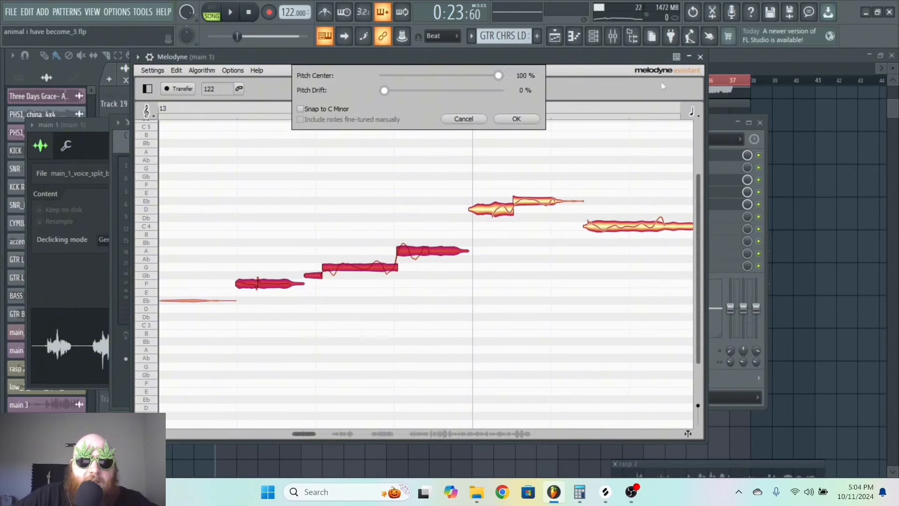
click(517, 119)
click(321, 228)
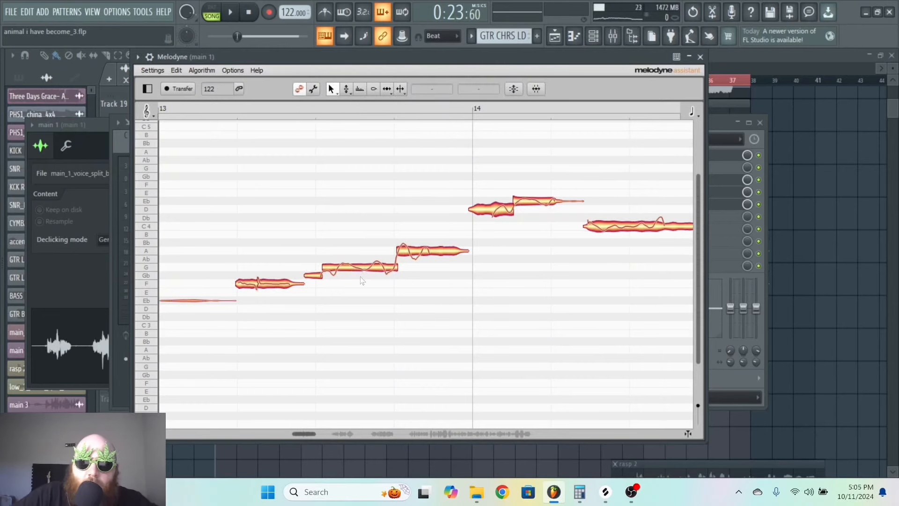
key(space)
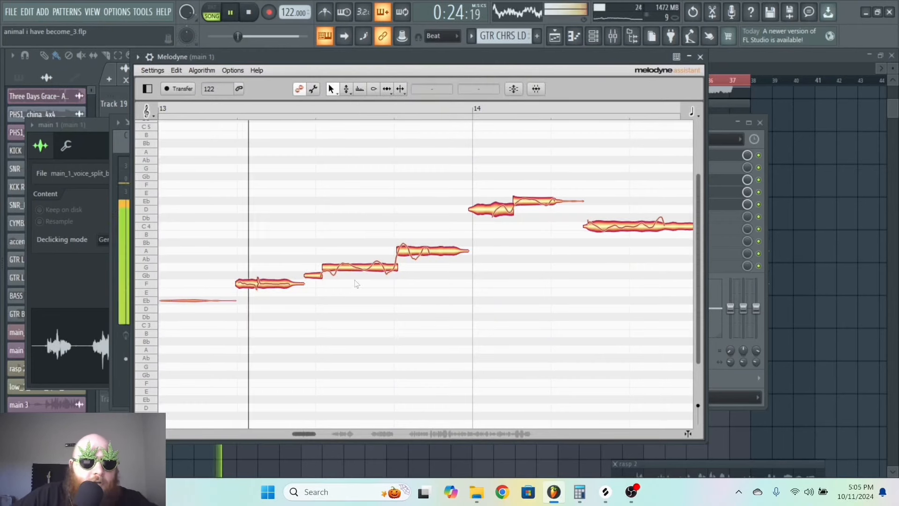
Set the pitch modulation of the first part of the F note in bar 13 to 74% and play it back.
right_click(284, 282)
click(300, 284)
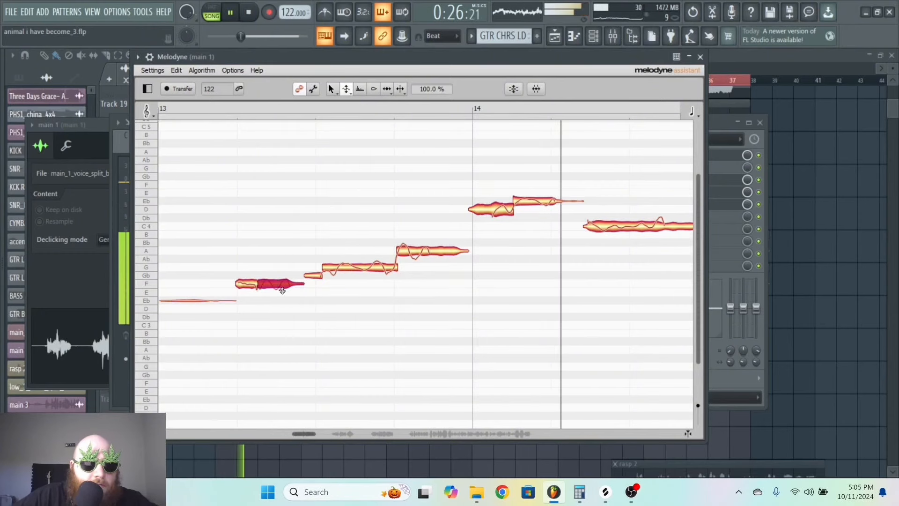
key(space)
click(247, 286)
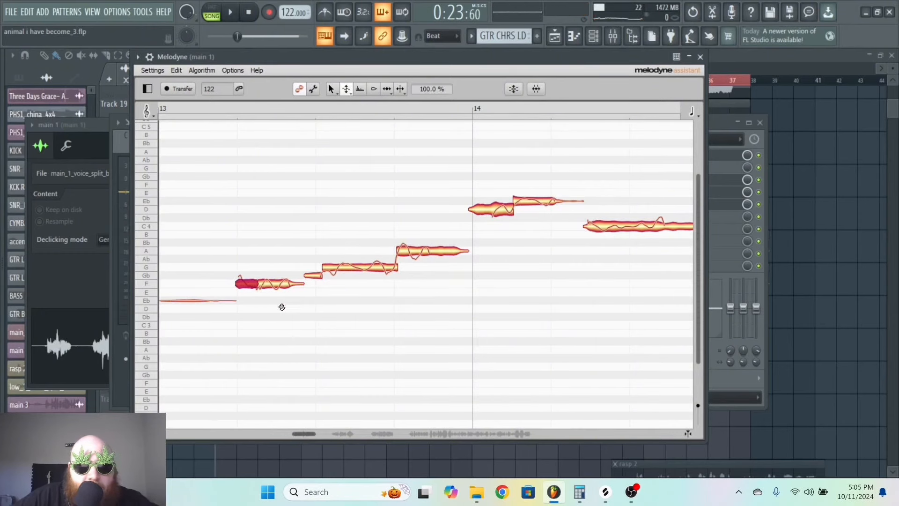
mouse_move(249, 283)
mouse_down()
mouse_move(250, 298)
mouse_move(248, 287)
mouse_up()
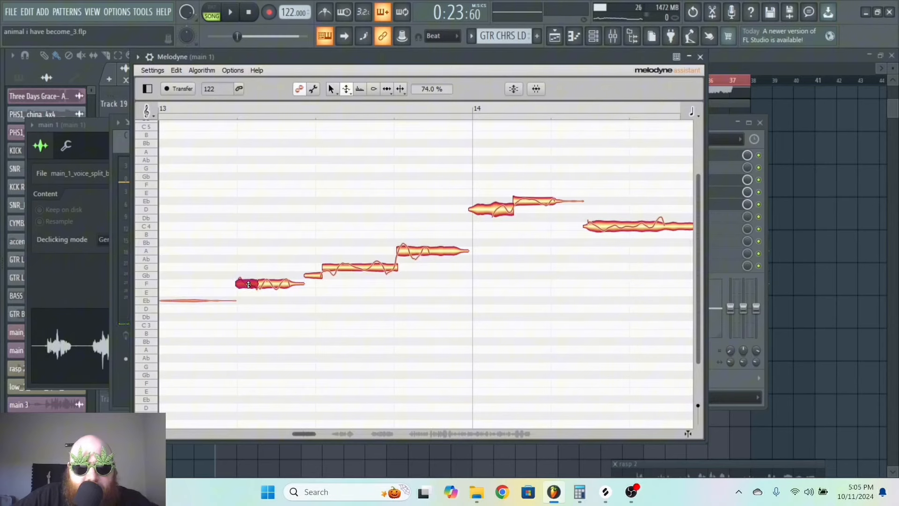
key(space)
Reduce the pitch modulation of the long G note in bar 13 and set the A note's modulation to 45%, auditioning between changes.
click(358, 268)
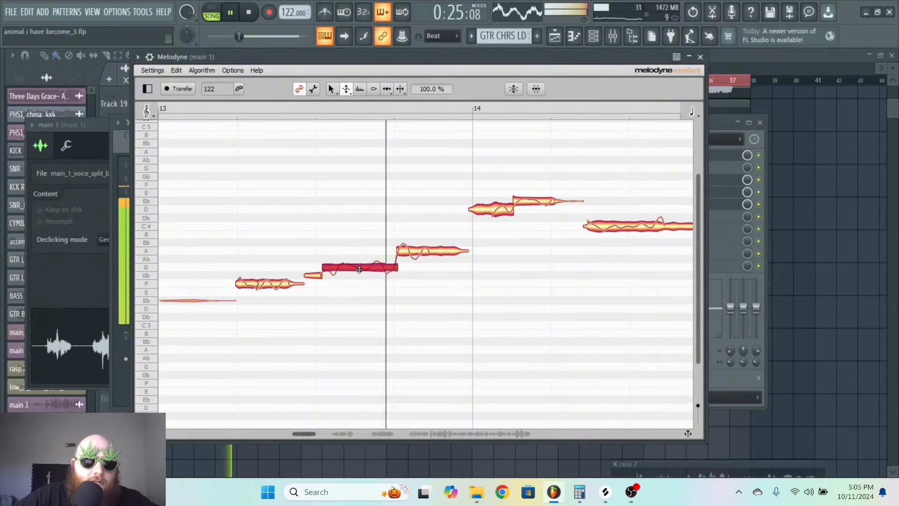
drag(359, 268, 361, 291)
key(space)
drag(415, 252, 418, 280)
key(space)
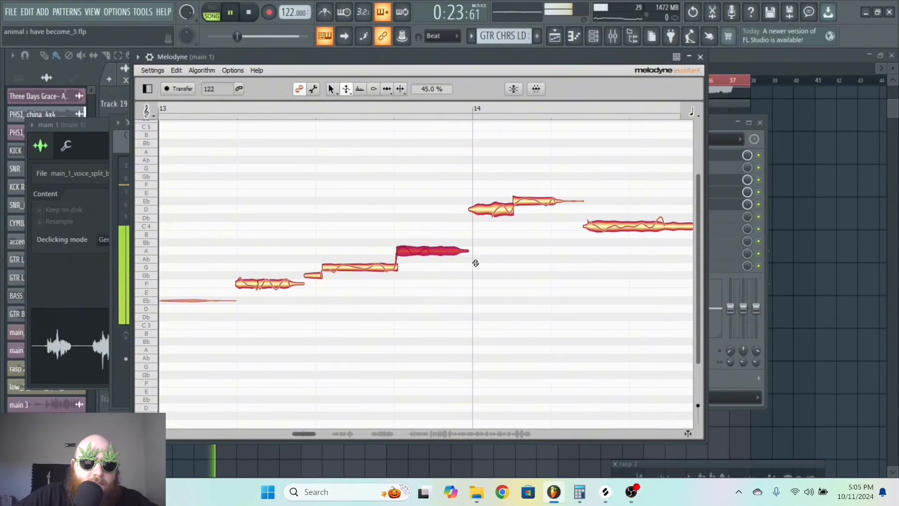
Clear the note selection and save the project.
click(514, 245)
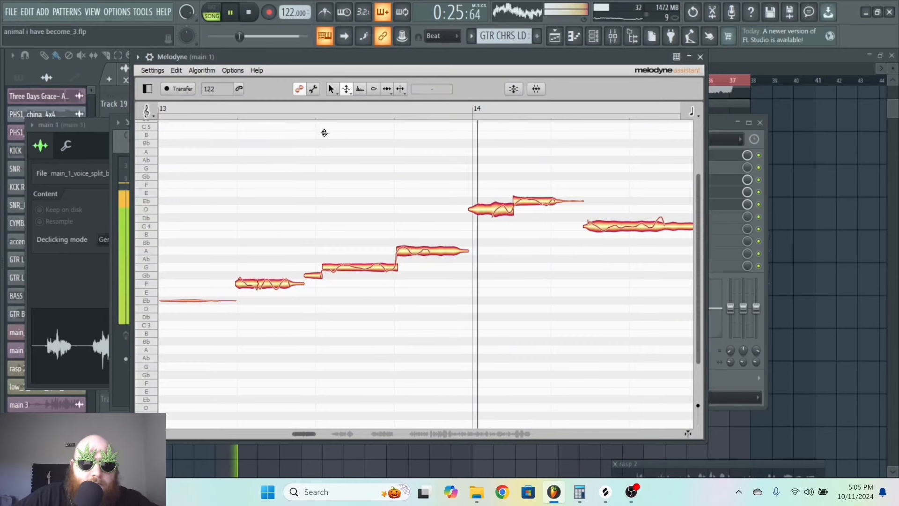
drag(304, 434, 306, 434)
key(ctrl+s)
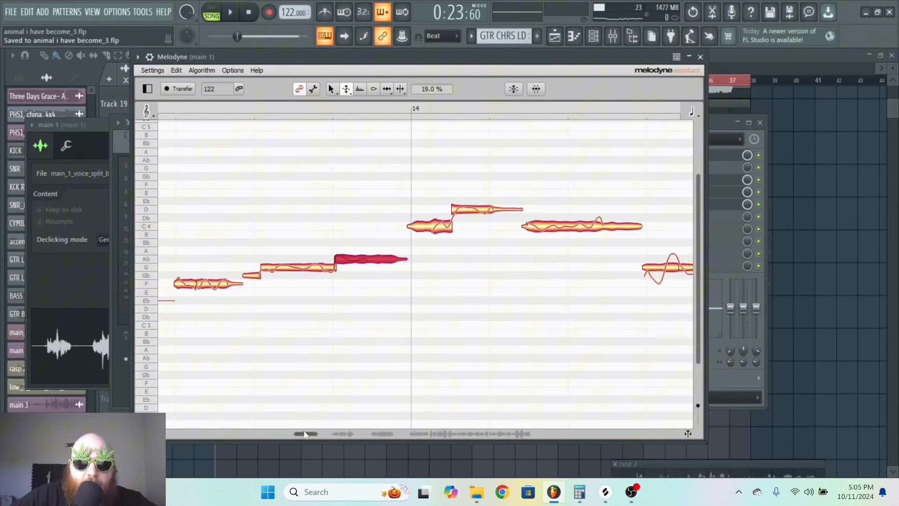
Split the short G note just before bar 15 near its middle.
drag(304, 435, 309, 427)
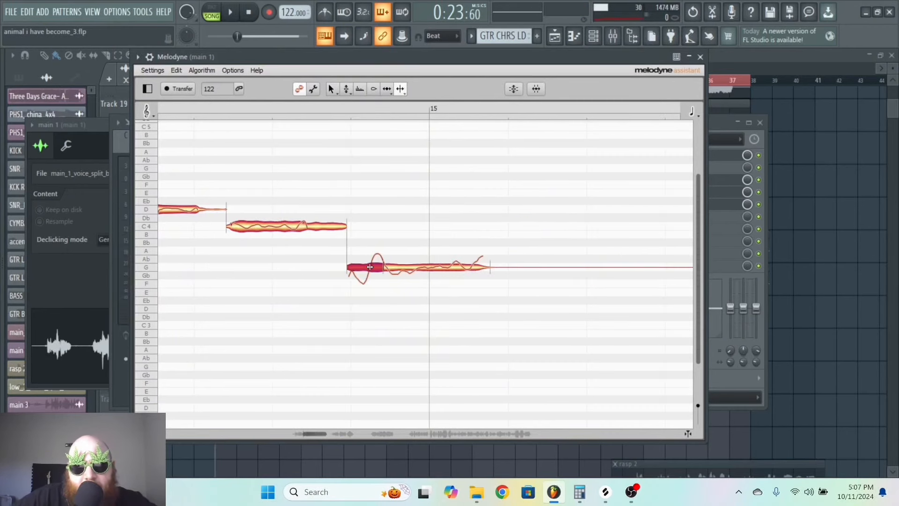
click(370, 267)
double_click(367, 268)
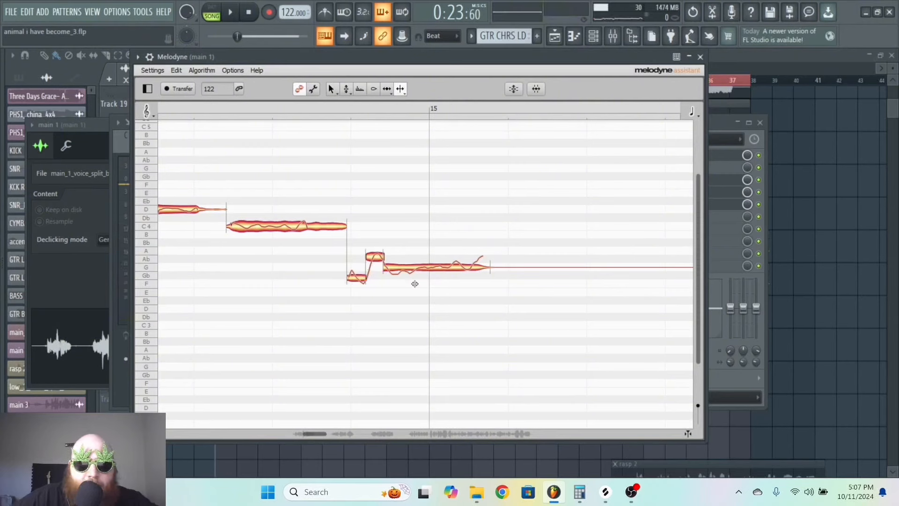
Apply pitch correction to the second piece of the split note and the long G note across bar 15, and play back.
drag(482, 328, 381, 221)
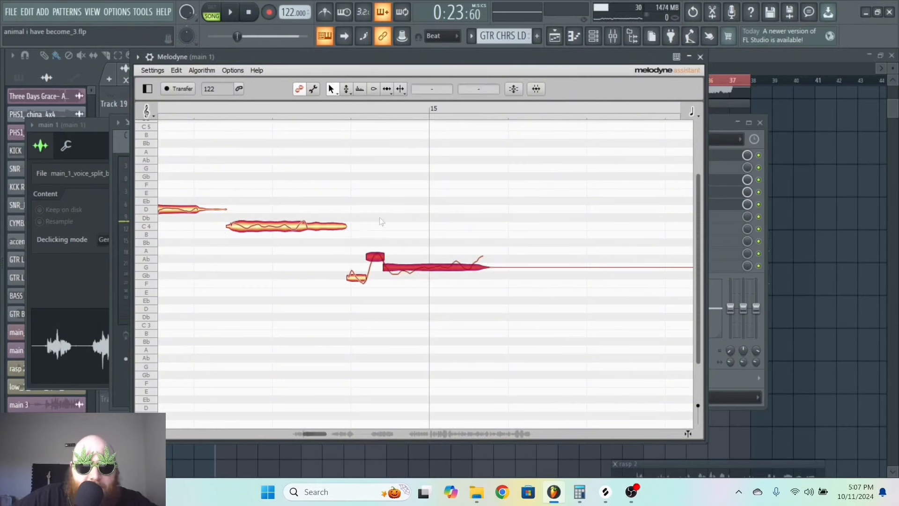
click(512, 89)
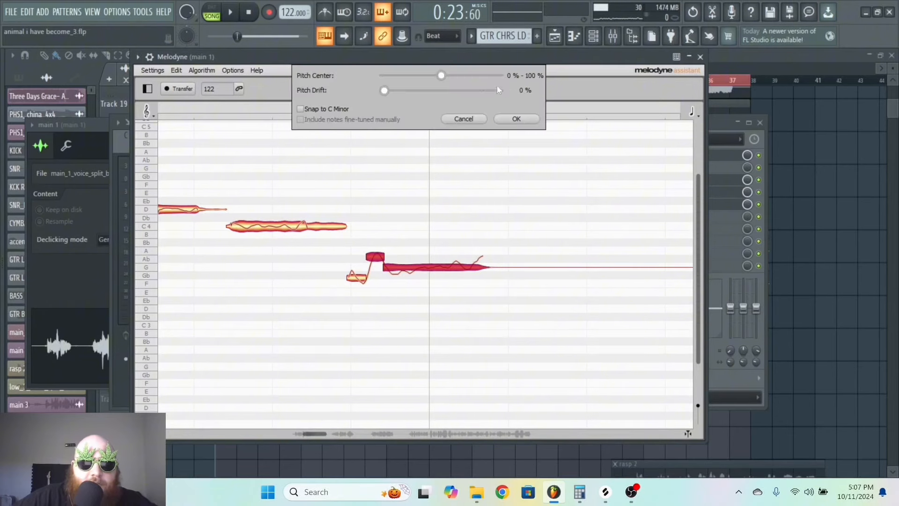
click(528, 121)
key(space)
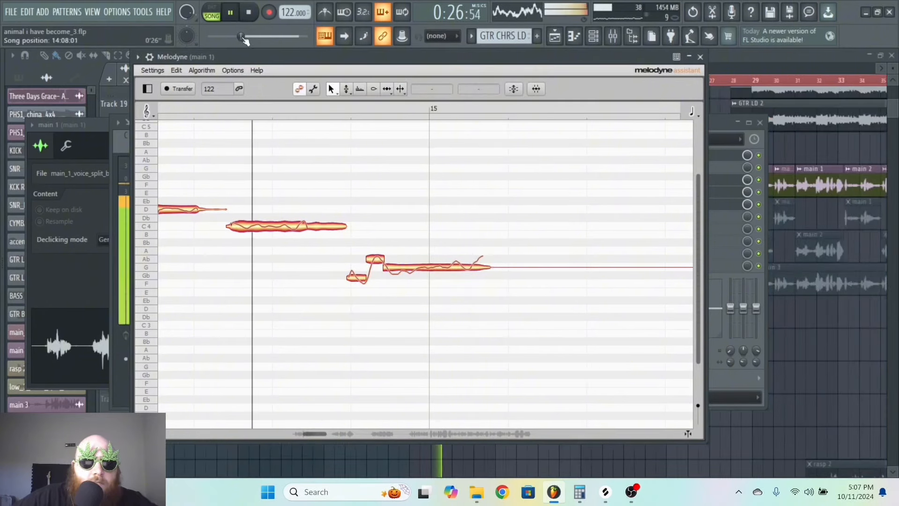
key(space)
Lower the short Ab 3 note just before bar 15 to G.
click(379, 261)
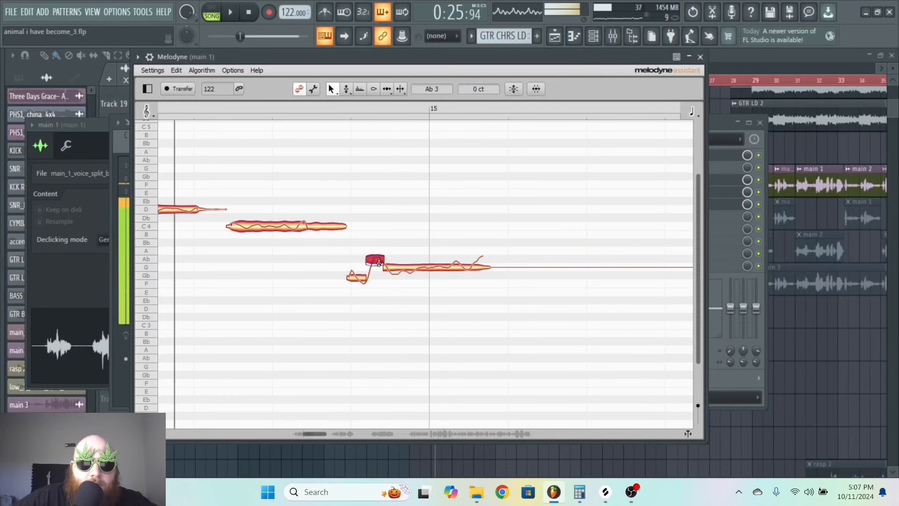
key(space)
drag(380, 264, 428, 299)
Set the pitch modulation of the long G note across bar 15 to 40% and play the phrase back.
right_click(413, 264)
click(428, 278)
key(space)
key(space)
right_click(423, 270)
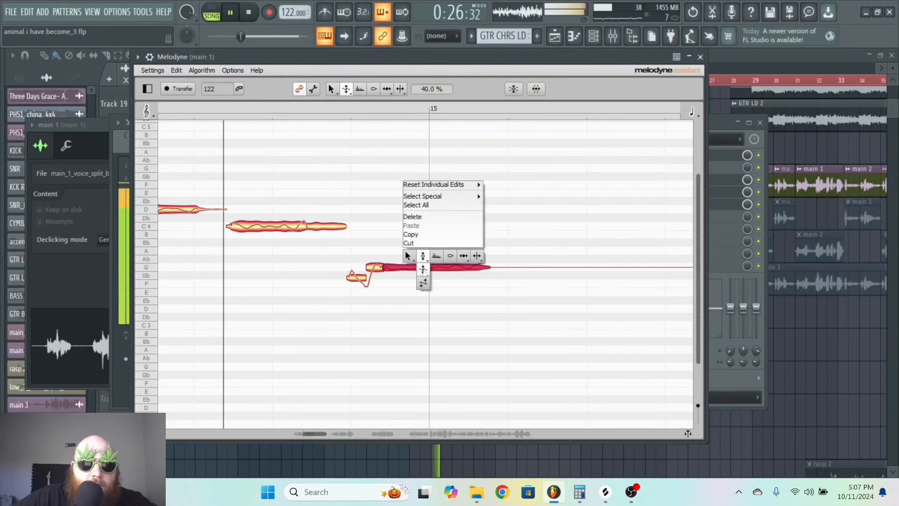
click(511, 282)
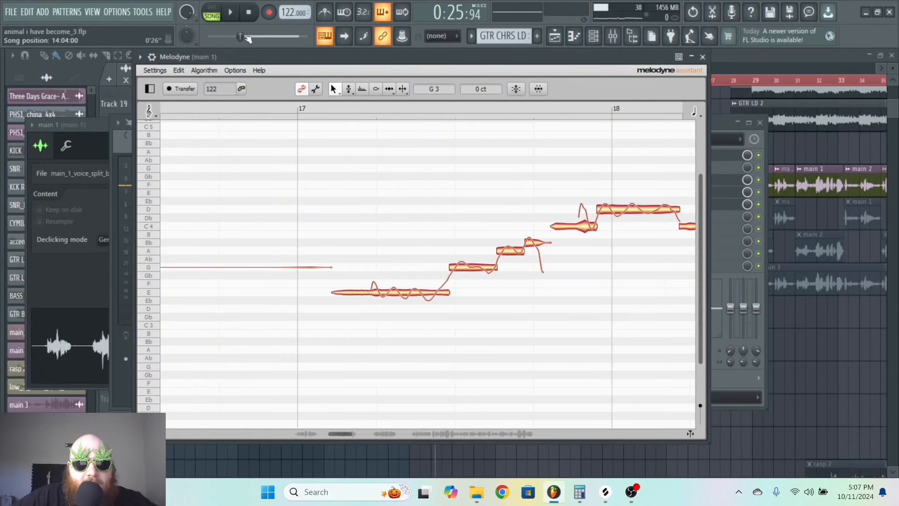
Play back the phrase leading into bar 17 and raise the long E note there to F.
key(space)
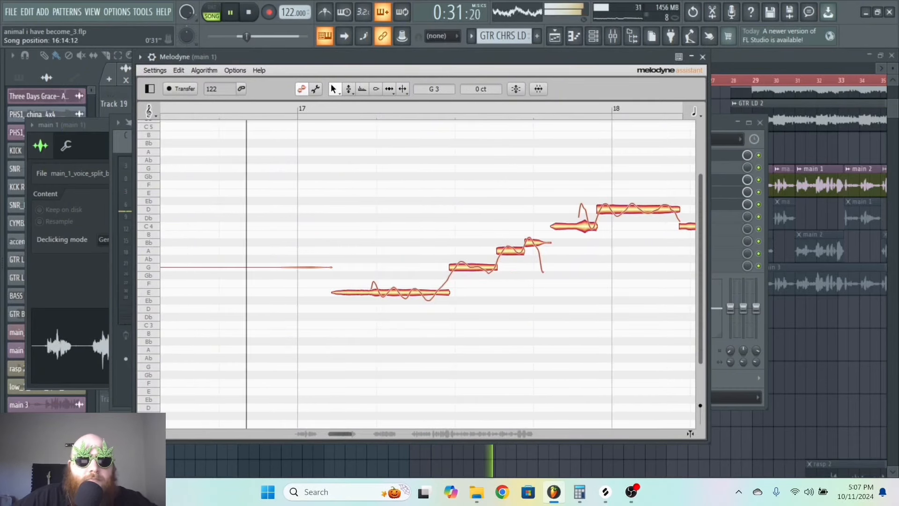
key(space)
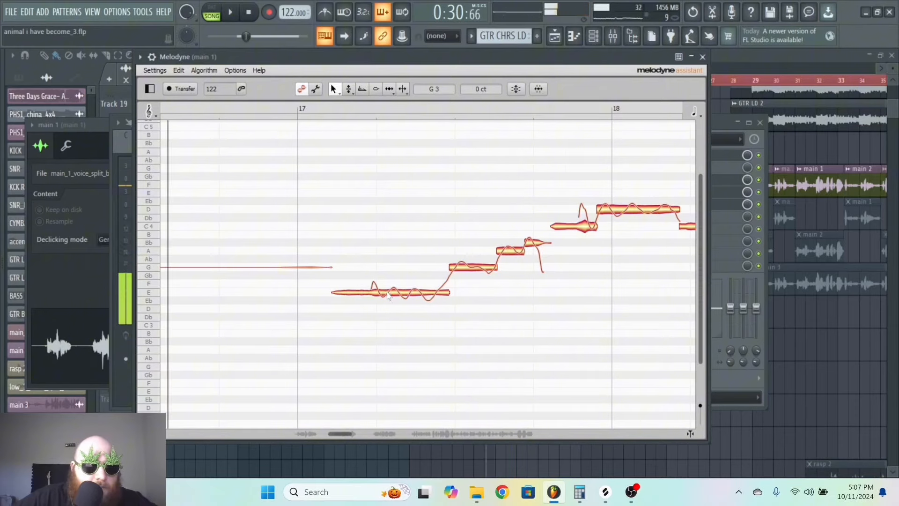
click(388, 293)
drag(387, 294, 418, 307)
key(space)
Set the pitch modulation of the F note in bar 17 to 45%, audition the phrase and save the project.
right_click(383, 282)
click(400, 286)
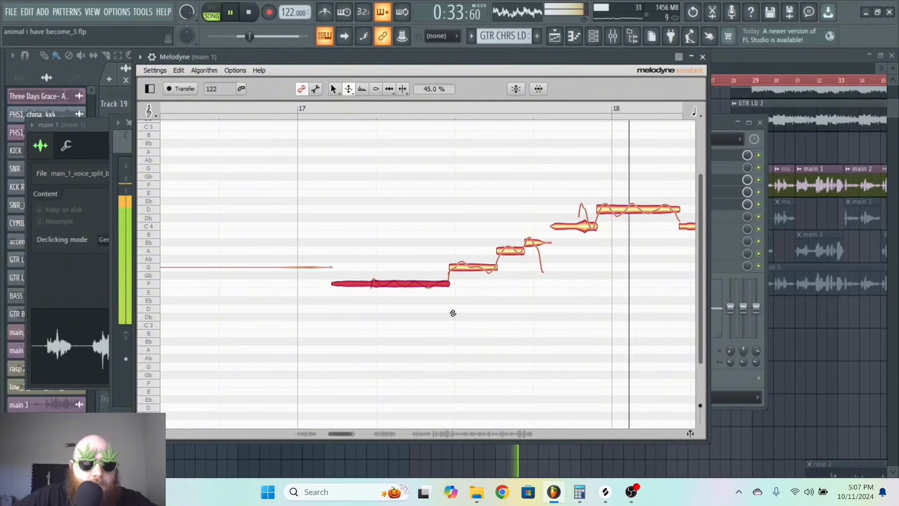
key(space)
key(ctrl+s)
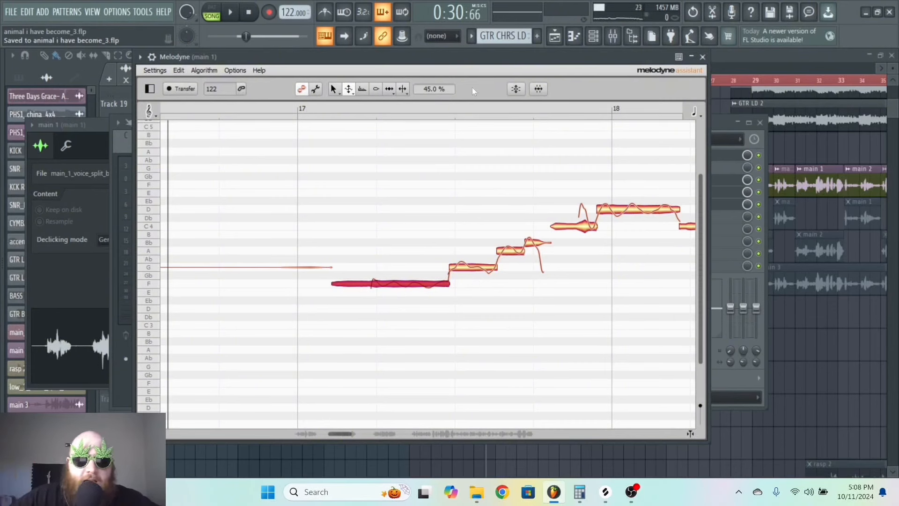
Apply pitch correction to the selected F note in bar 17, clear the selection and play back the result.
click(517, 89)
click(520, 120)
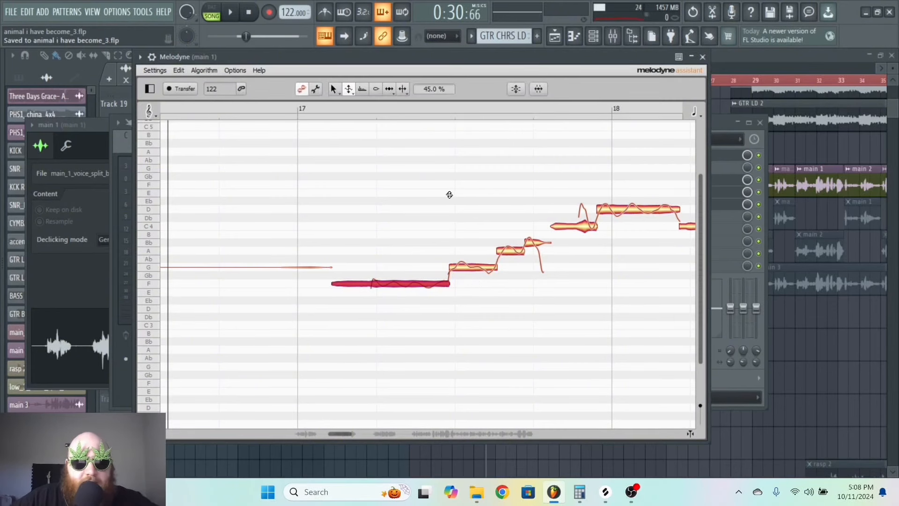
click(562, 186)
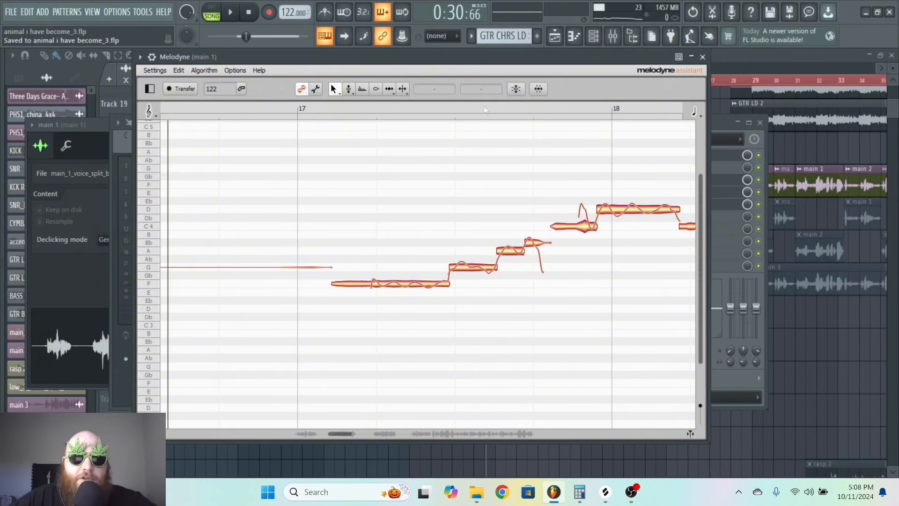
key(space)
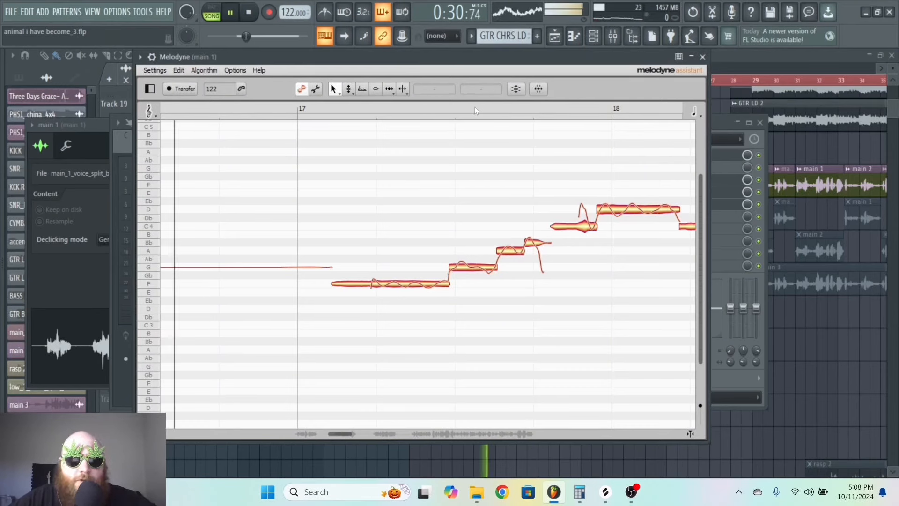
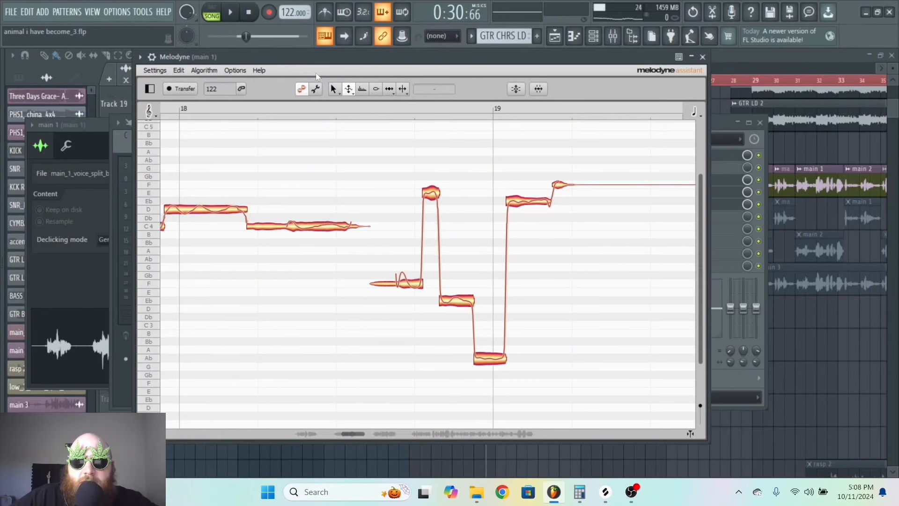
Raise the amplitude of the Gb, Ab and G notes around bar 23 by 3 dB and play them back.
drag(310, 58, 301, 58)
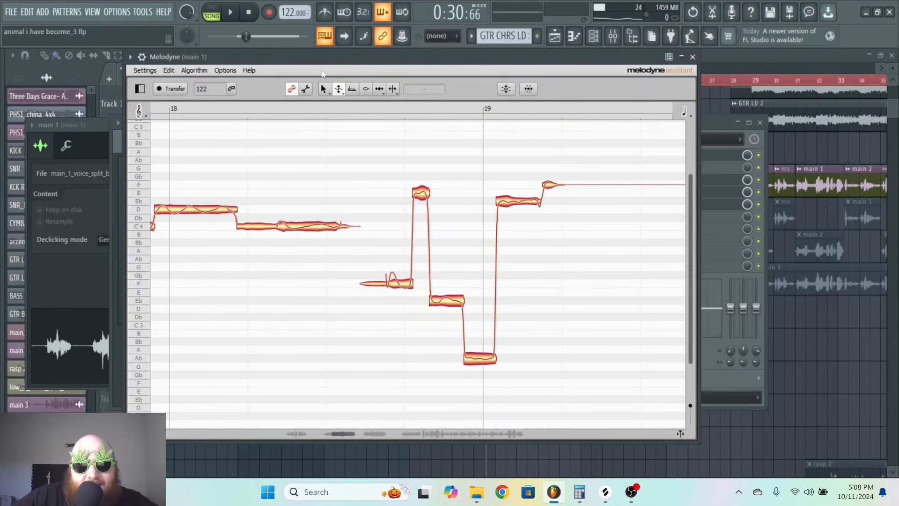
key(space)
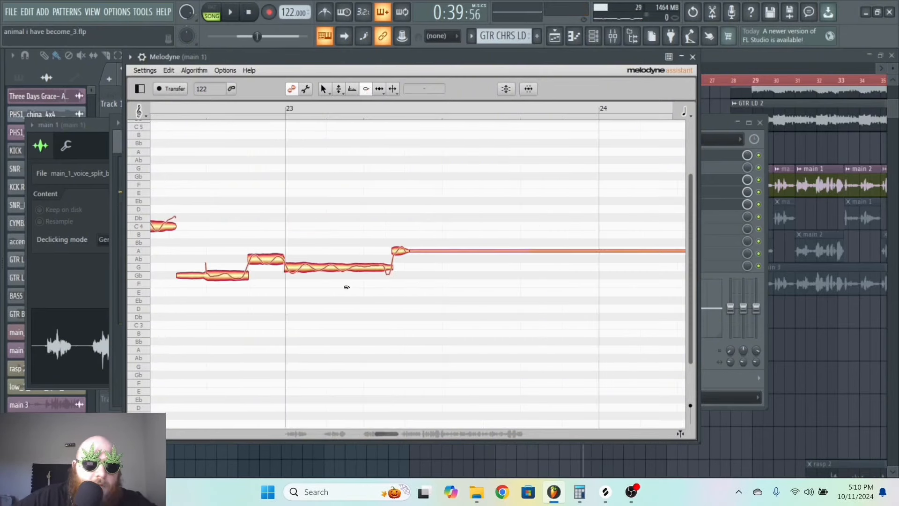
drag(347, 312, 227, 236)
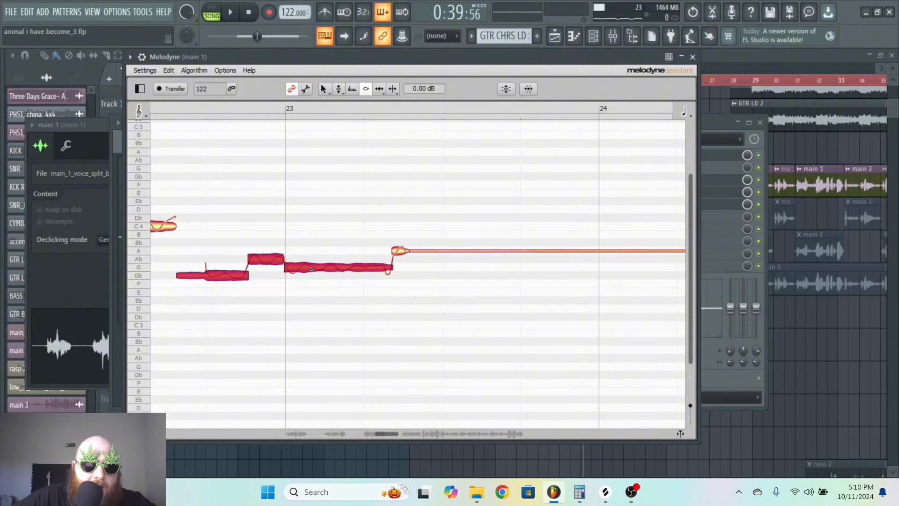
drag(318, 269, 320, 268)
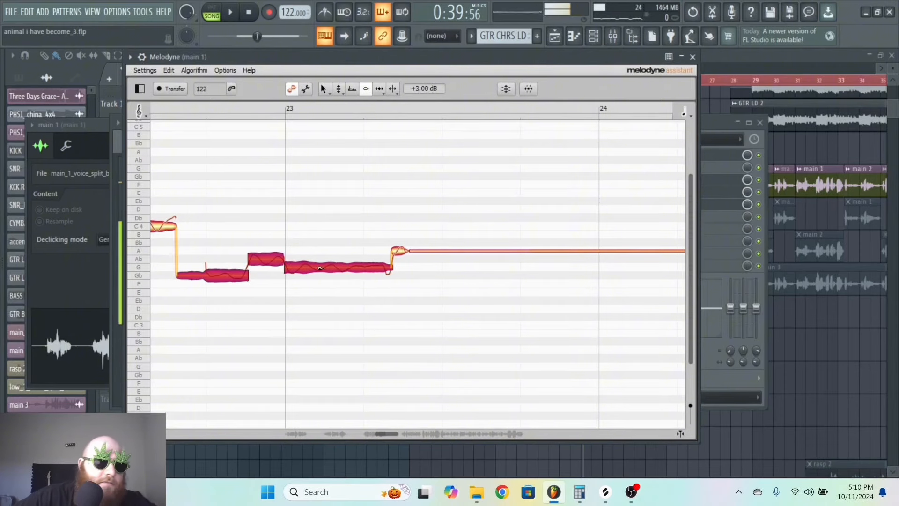
click(336, 215)
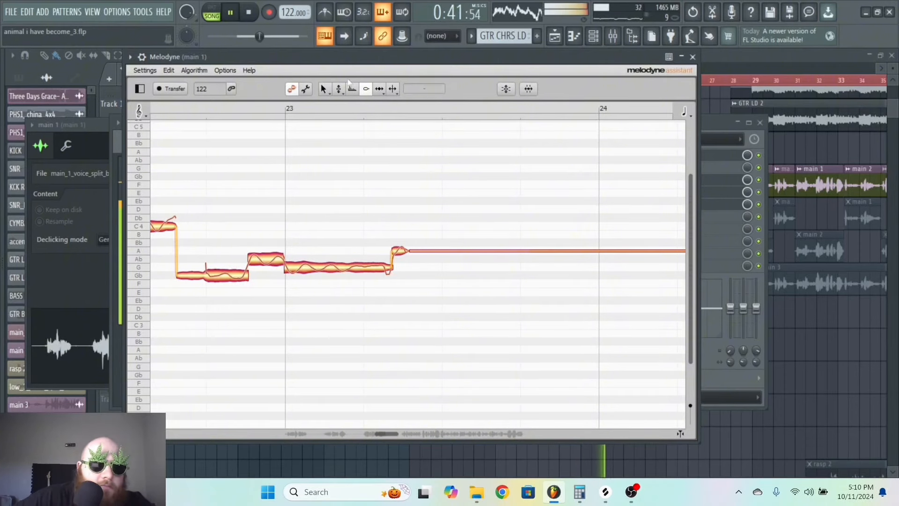
key(space)
Raise the Gb notes just before bar 23 to G and audition the change.
click(226, 280)
drag(228, 279, 227, 270)
click(288, 300)
key(space)
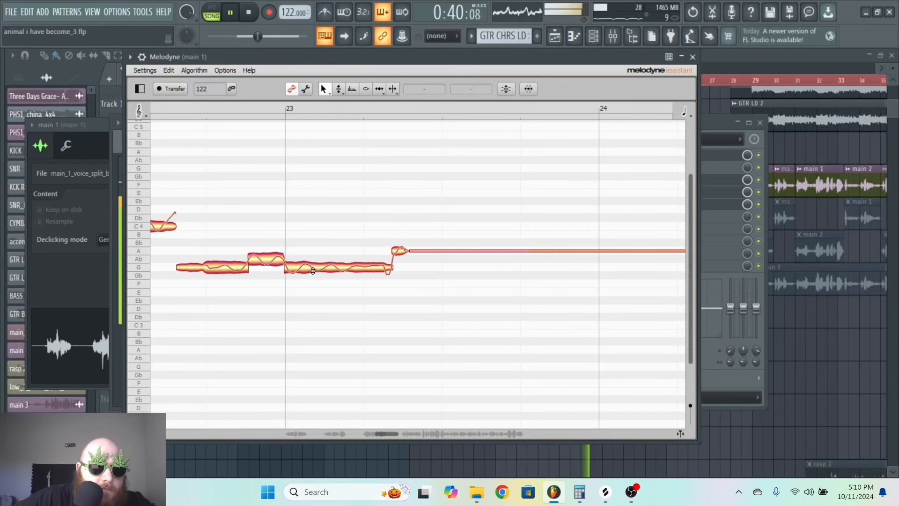
Reduce the pitch modulation of the long G note in bar 23.
right_click(309, 269)
click(325, 270)
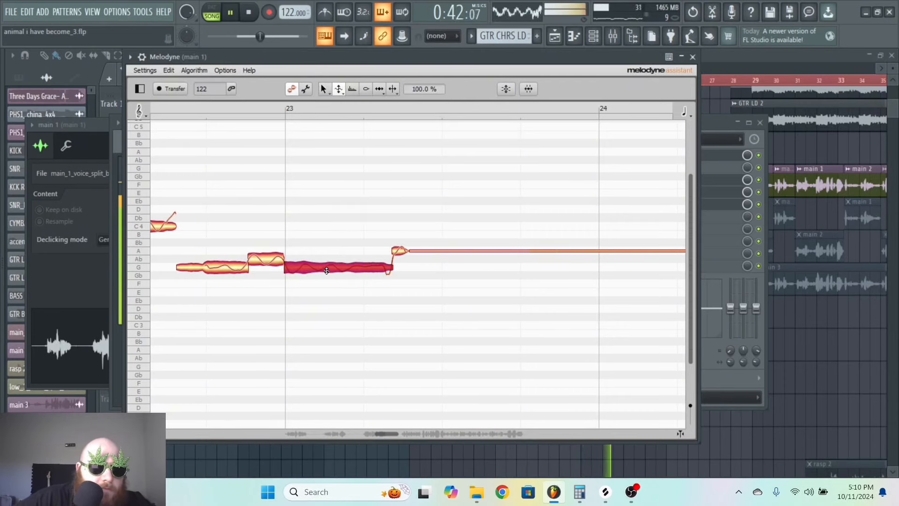
drag(327, 281, 327, 287)
Set the pitch modulation of the Ab note just before bar 23 to 77%, auditioning the phrase.
click(275, 259)
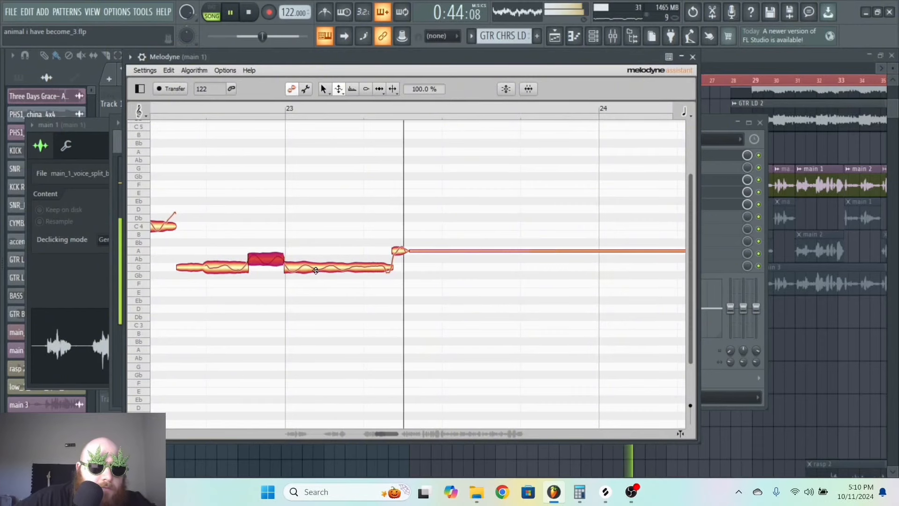
click(299, 268)
key(space)
key(space)
click(248, 276)
click(265, 269)
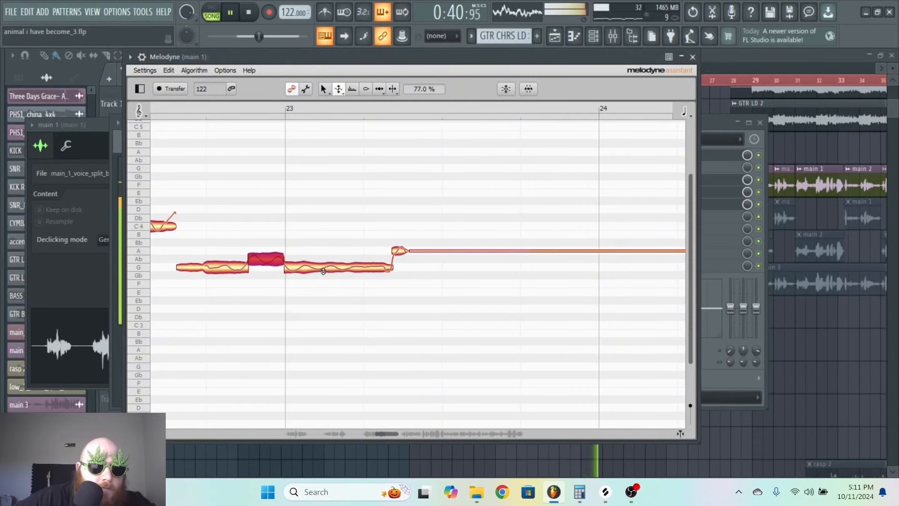
Flatten the pitch modulation of the long G note in bar 23 further, clear the selection and listen to the phrase.
drag(323, 271, 331, 289)
click(343, 297)
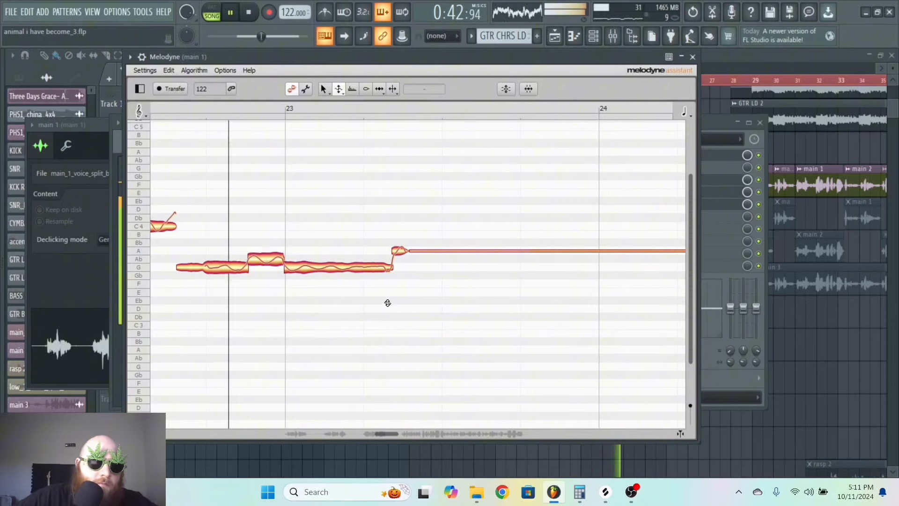
key(space)
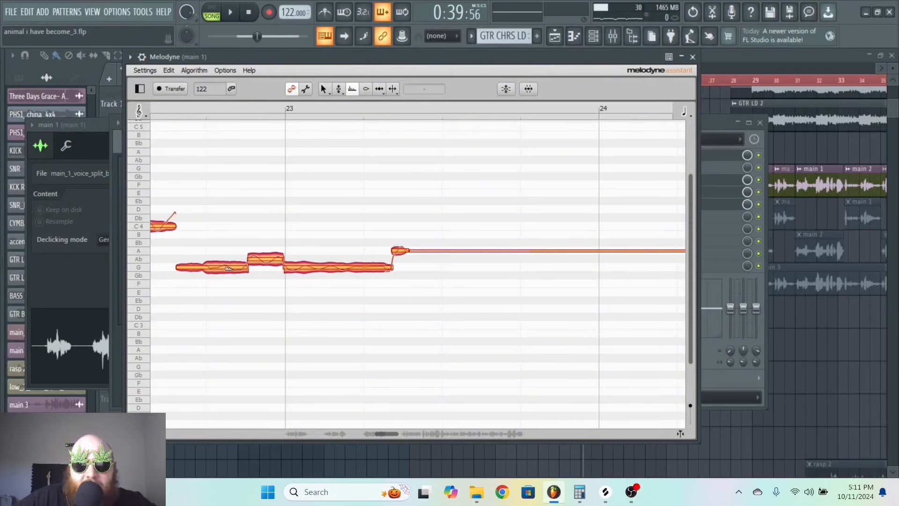
Lower the formants of the G notes just before bar 23 to about the Gb line and play back.
drag(216, 266, 222, 276)
key(space)
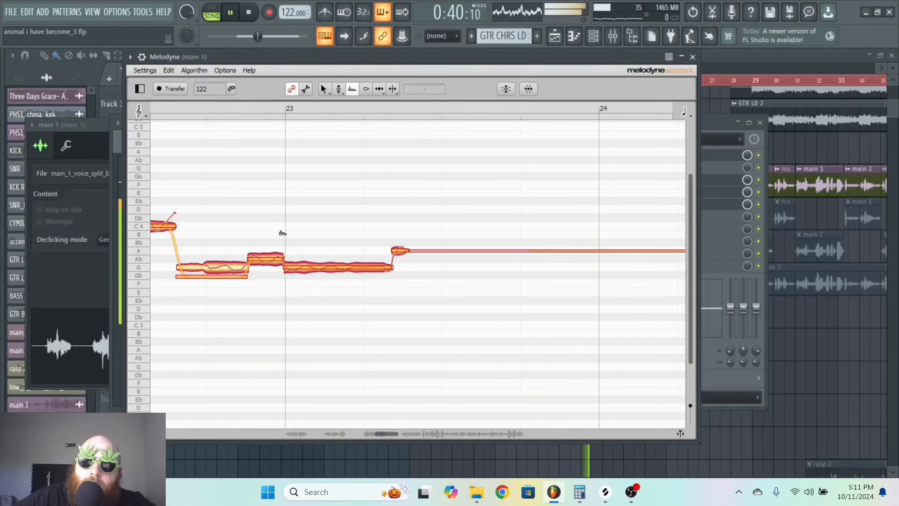
Set the pitch modulation of the long G note in bar 31 to 31% and clear the selection.
click(324, 89)
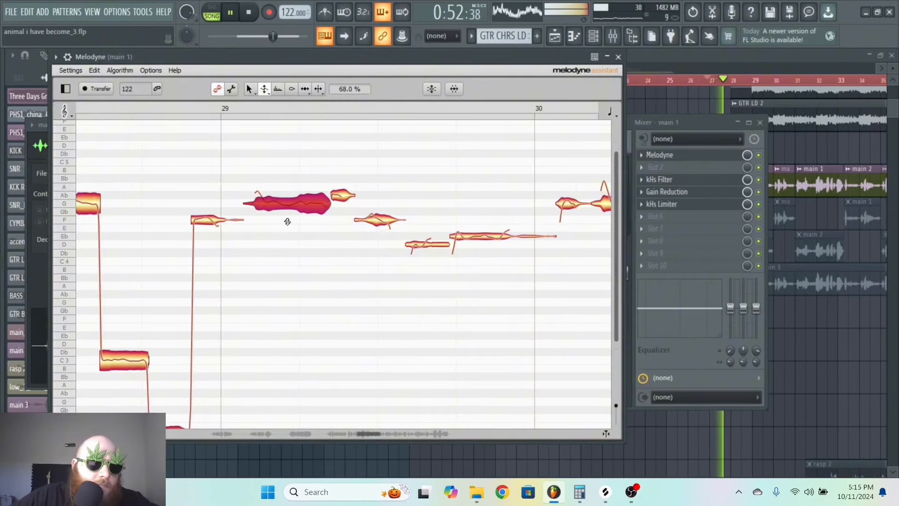
scroll(304, 242, down, 3)
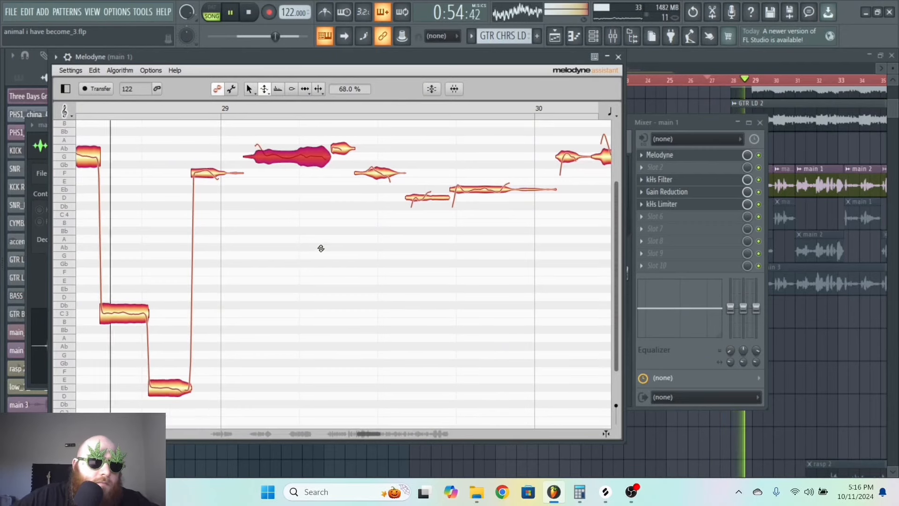
scroll(375, 263, up, 3)
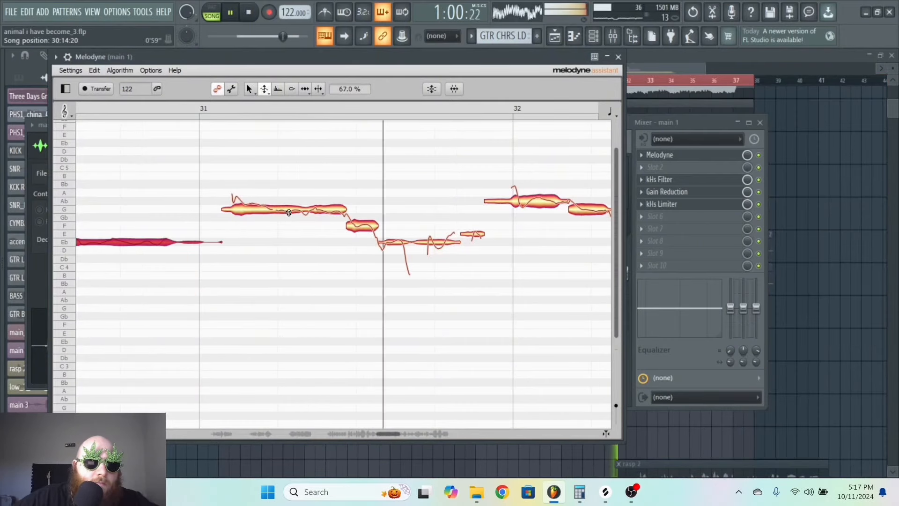
key(space)
key(space)
drag(286, 211, 285, 246)
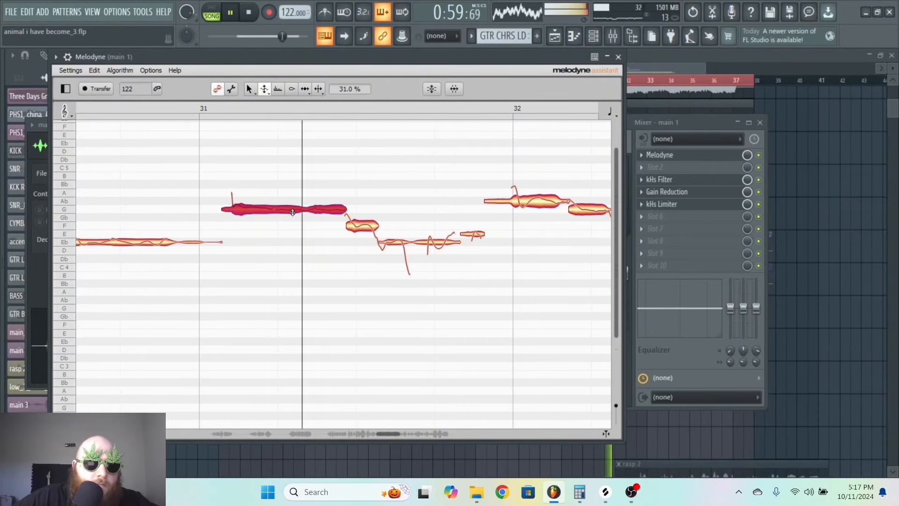
click(376, 217)
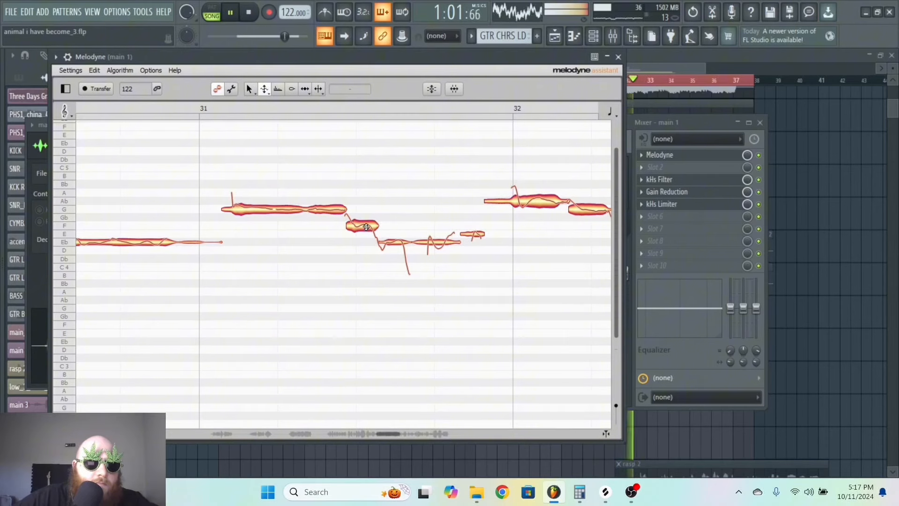
Reduce the pitch modulation of the descending F and Eb notes in bar 31 and play the phrase back.
drag(364, 225, 395, 262)
key(space)
key(space)
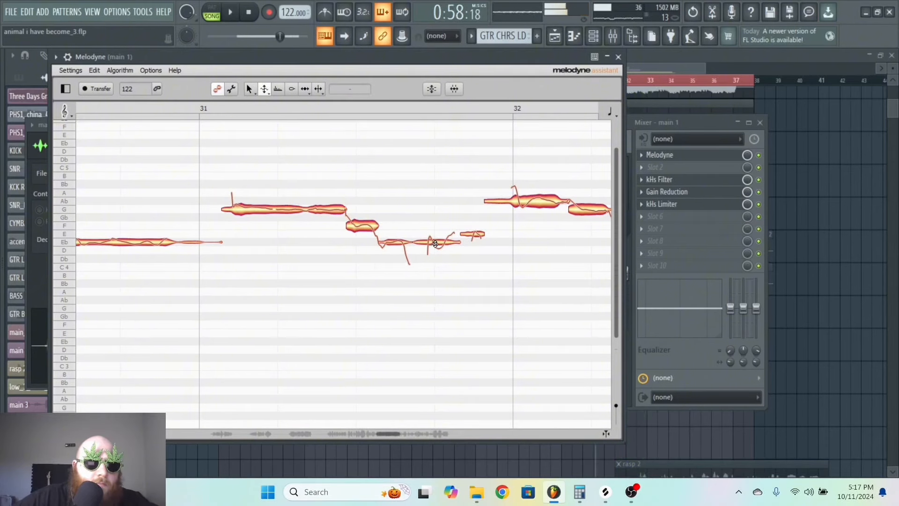
click(440, 265)
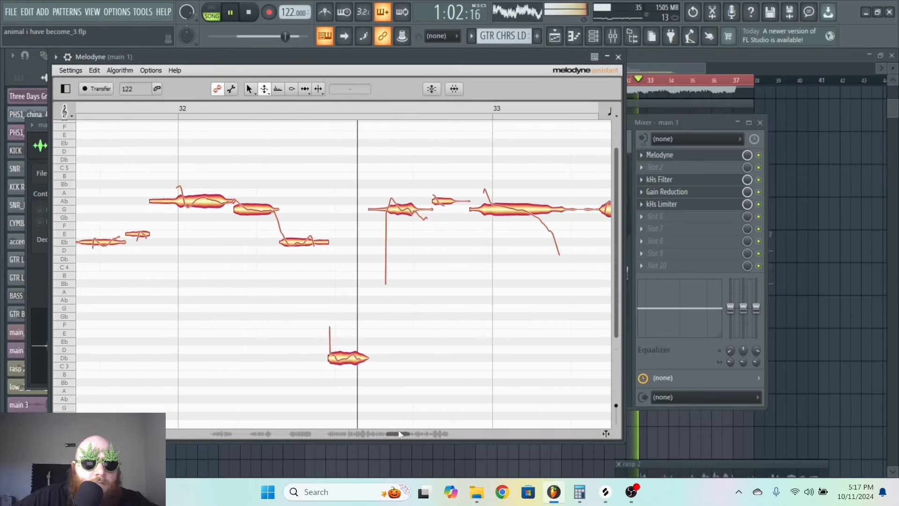
Reduce the pitch modulation of the short G note late in bar 32, auditioning the phrase first.
key(space)
key(space)
drag(387, 209, 391, 236)
click(390, 236)
Set the pitch modulation of the Ab note at the start of bar 32 to 78%, then stop playback.
click(199, 203)
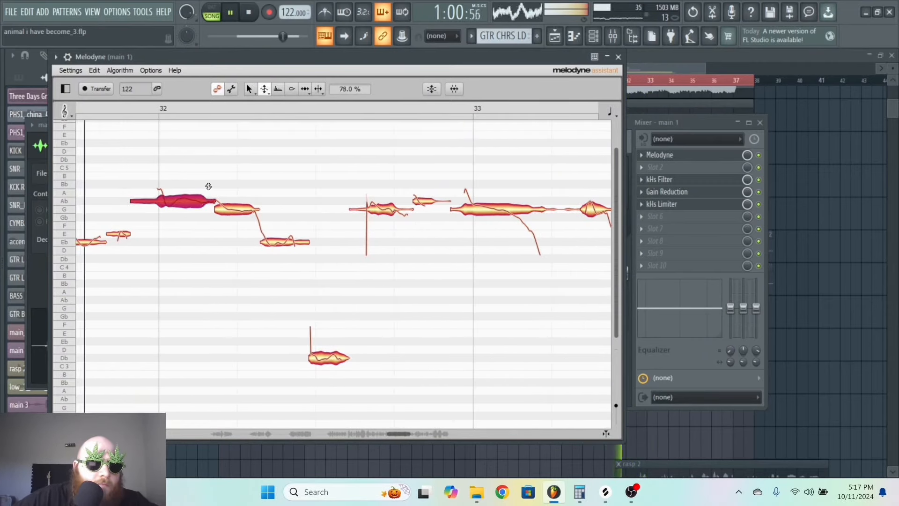
click(341, 170)
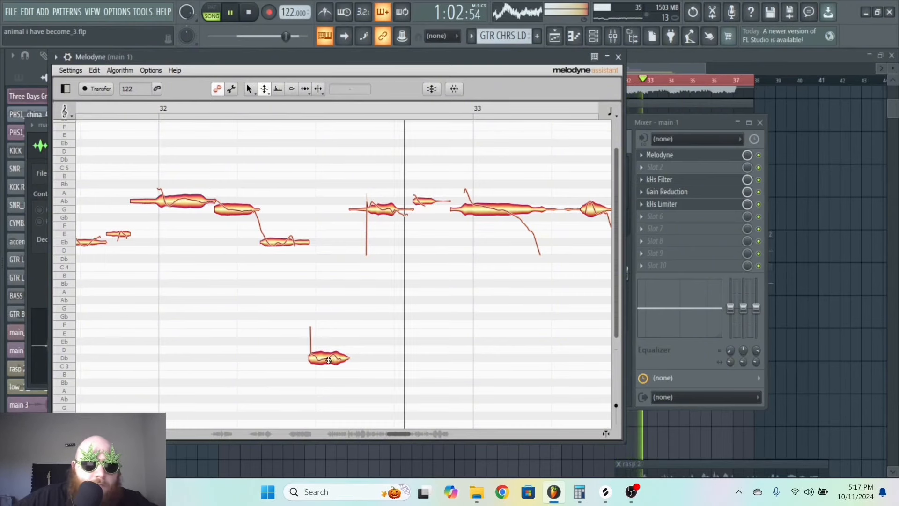
click(330, 358)
click(476, 266)
key(space)
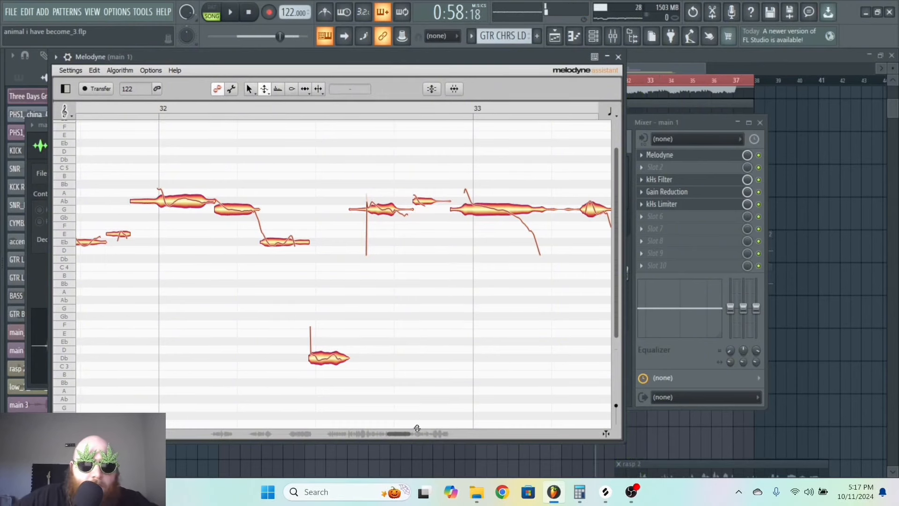
Play the vocal on from bar 32 and set the pitch modulation of the long Eb note before bar 34 to 81%.
drag(399, 433, 401, 433)
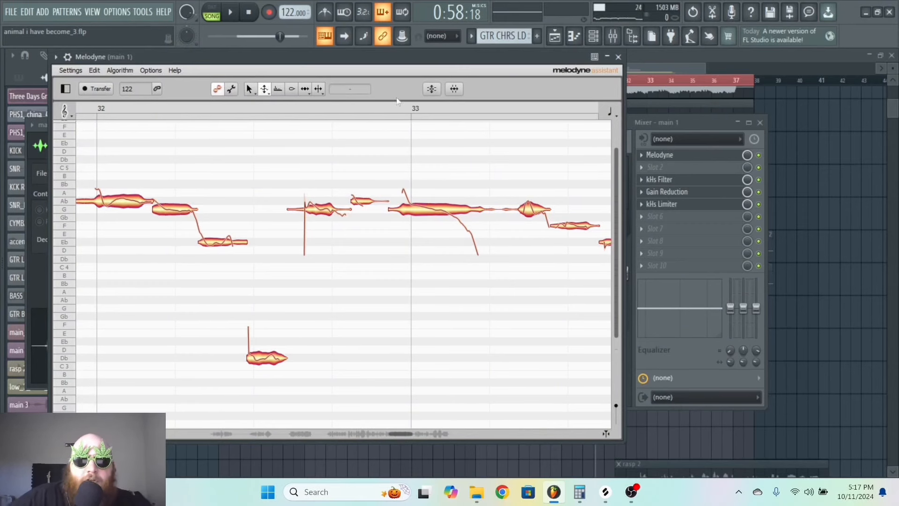
drag(282, 37, 284, 38)
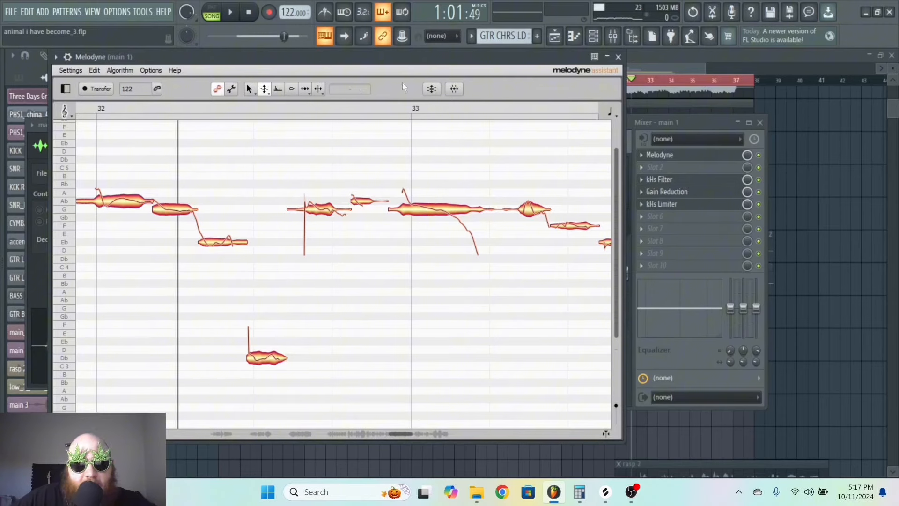
key(space)
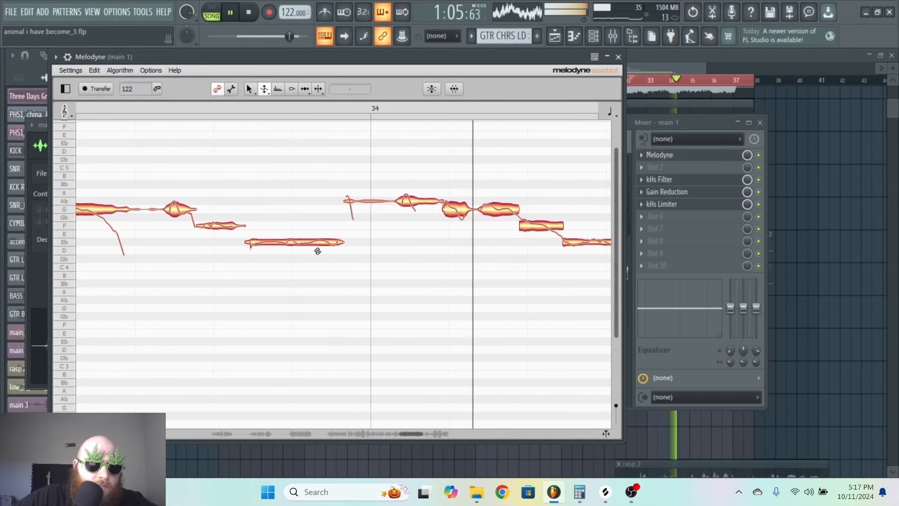
click(314, 247)
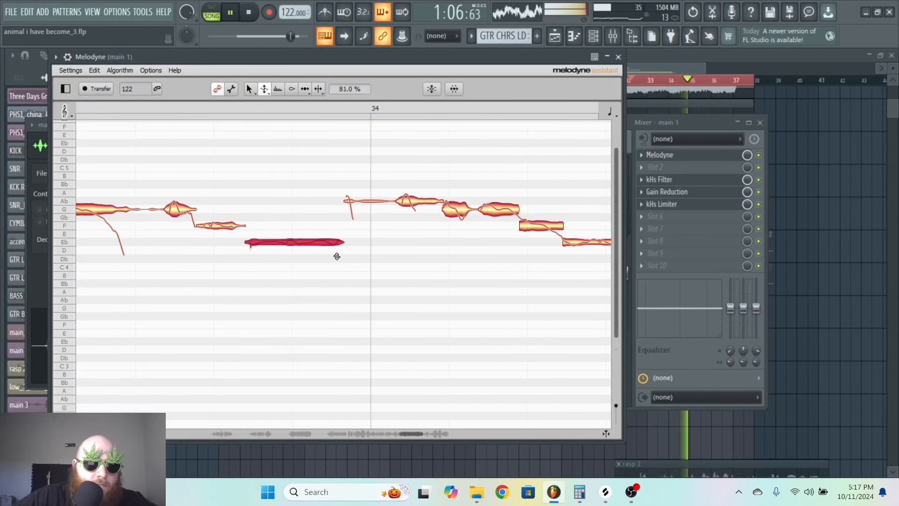
Replay the phrase from around bar 33 and set the pitch modulation of the short G note in bar 33 to 88%.
click(283, 37)
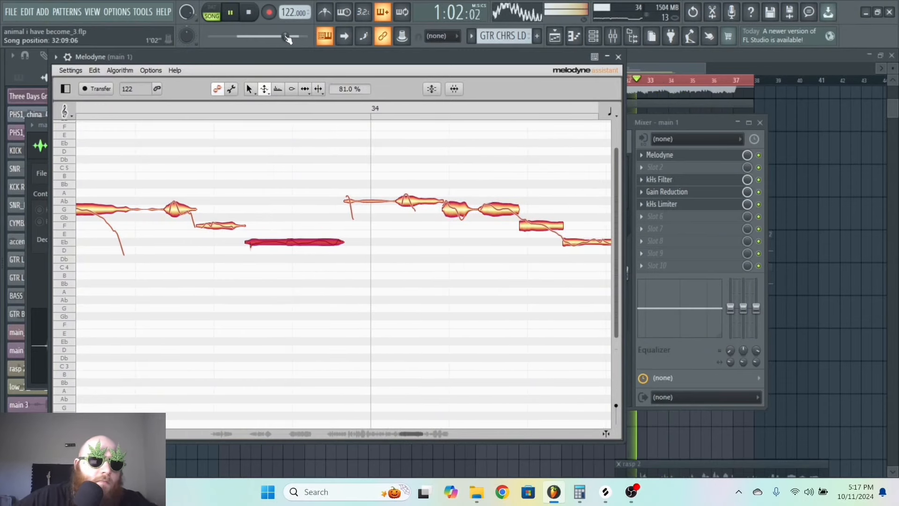
click(288, 37)
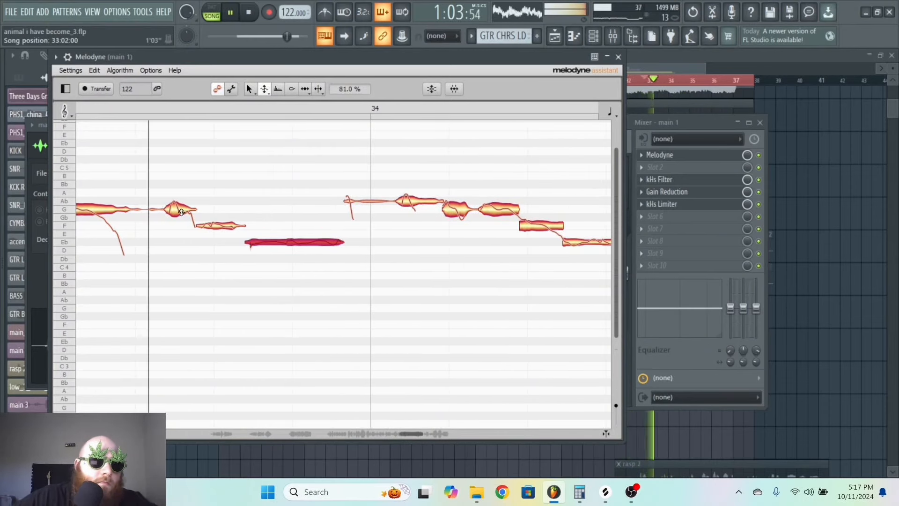
click(175, 210)
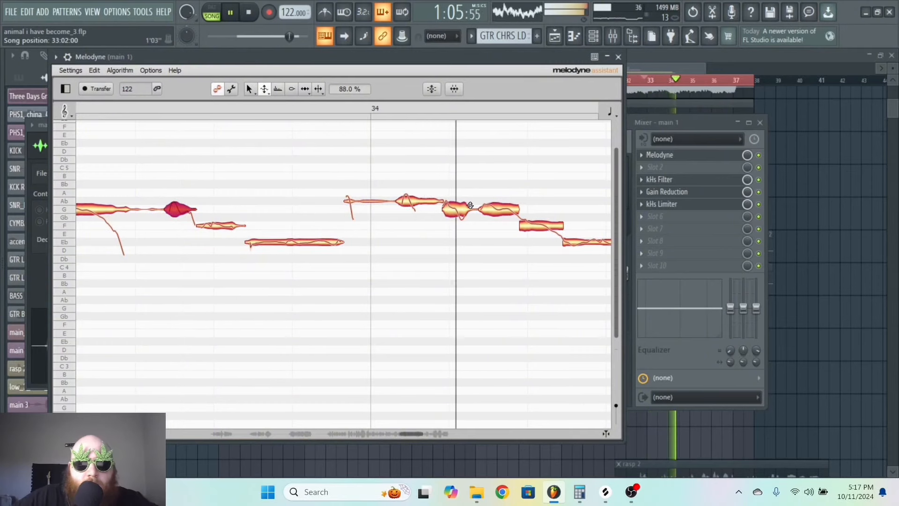
Move the Ab note at the start of bar 34 down to G4 and replay the passage to check it.
key(space)
key(space)
drag(420, 202, 420, 209)
drag(287, 36, 290, 37)
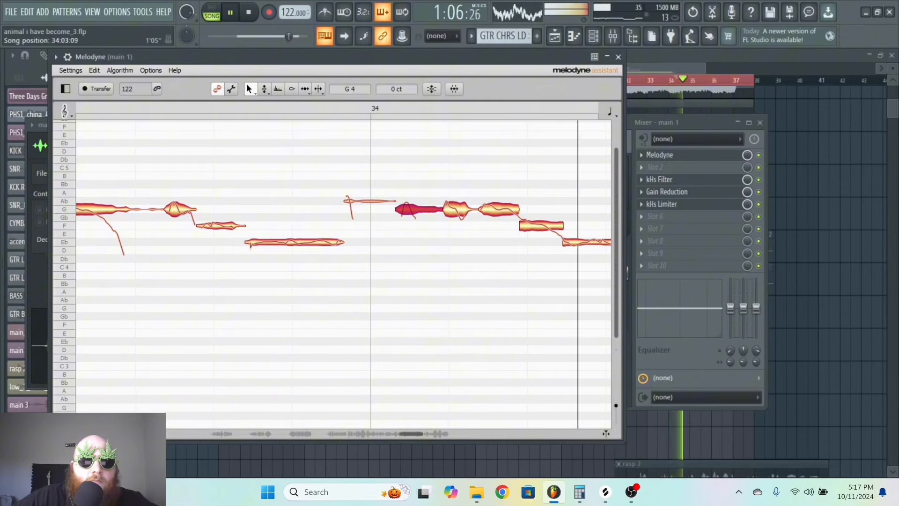
click(289, 37)
click(287, 37)
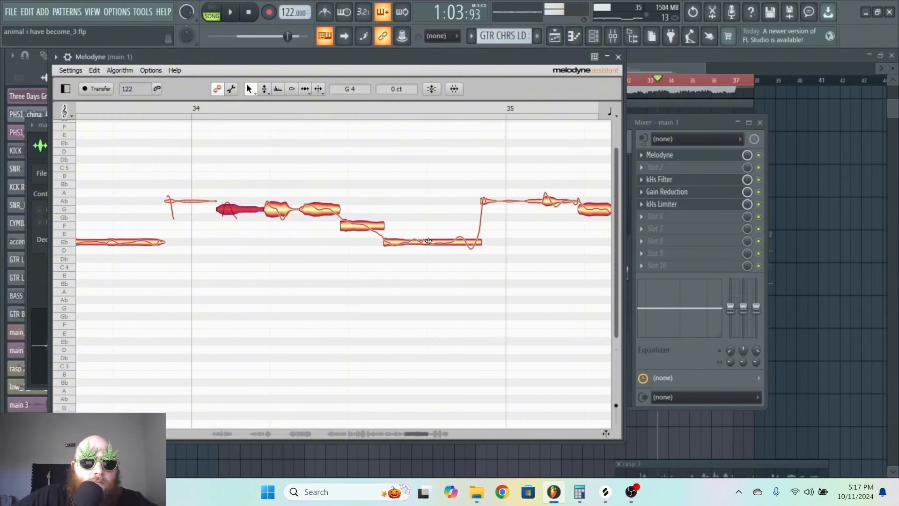
Set the pitch modulation of the long Eb note in bar 34 to 51% and clear the selection.
click(427, 242)
right_click(427, 241)
click(440, 255)
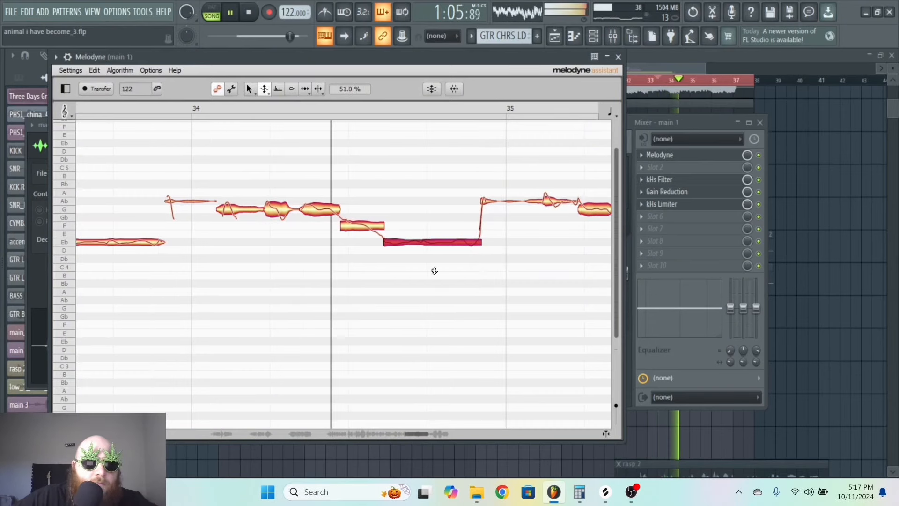
click(250, 89)
click(283, 264)
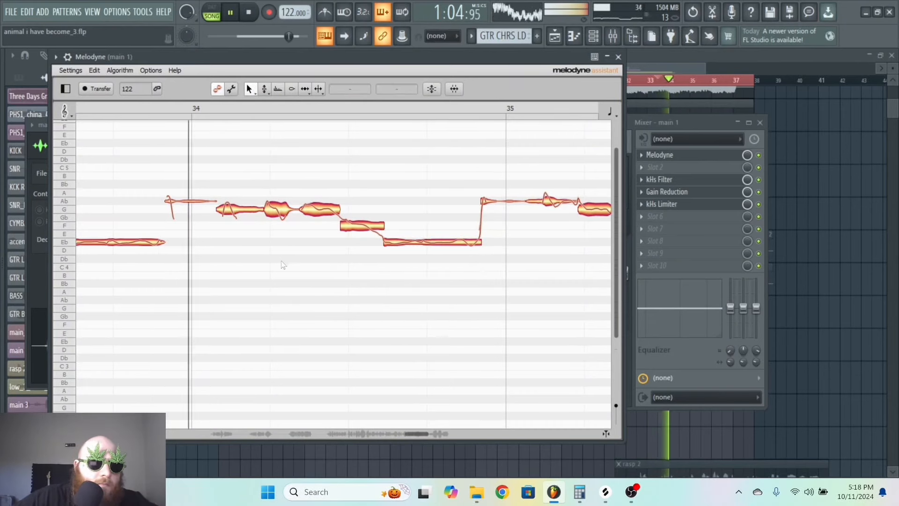
Set the pitch modulation in bar 34 to 49% for the second G note and 38% for the F note.
right_click(280, 214)
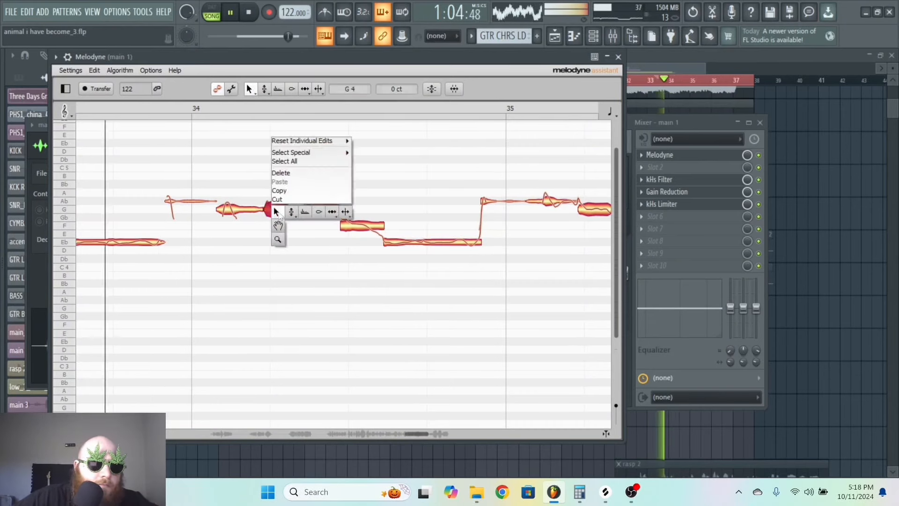
click(293, 228)
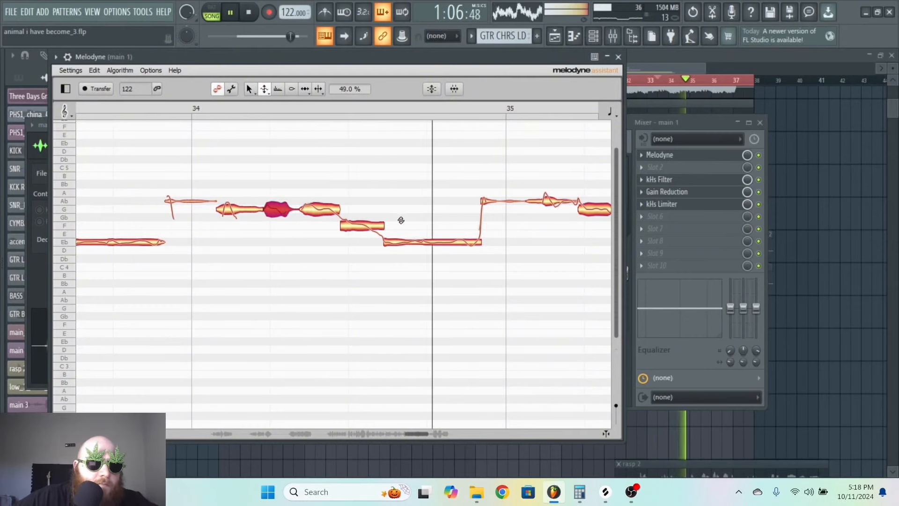
click(363, 226)
click(371, 264)
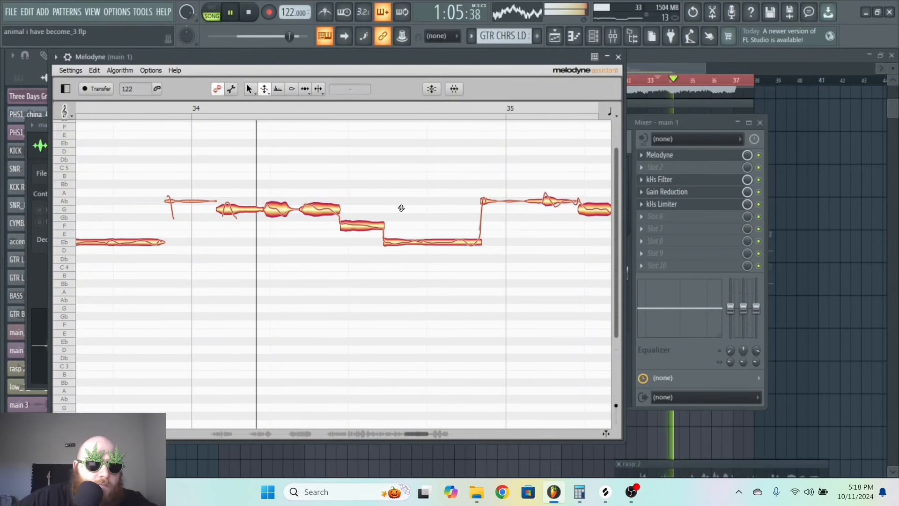
click(375, 233)
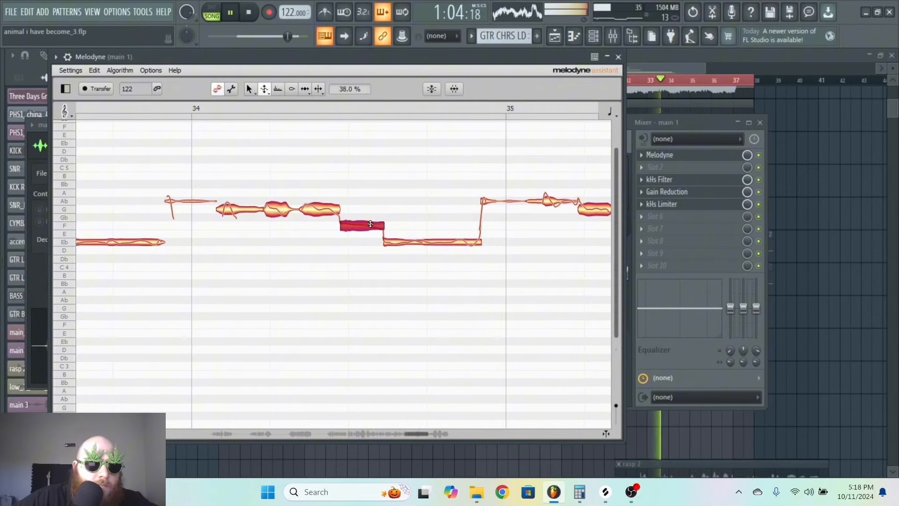
click(374, 207)
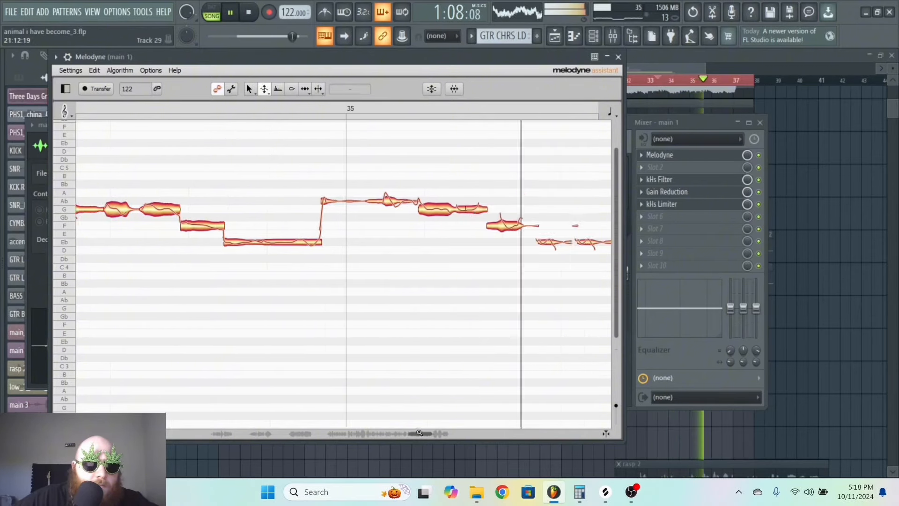
Raise the amplitude of the quiet F and Eb notes in the second half of bar 35 and clear the selection.
click(384, 253)
drag(384, 253, 292, 224)
click(292, 89)
click(379, 282)
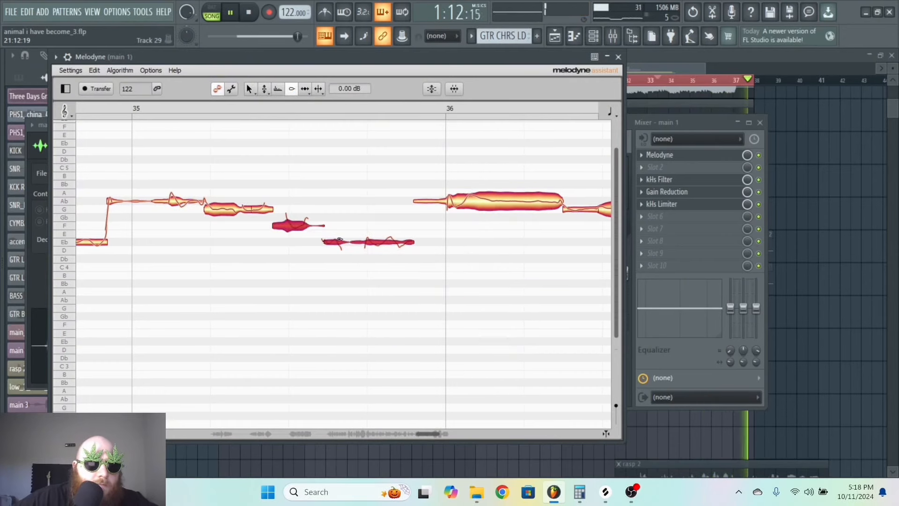
drag(387, 285, 331, 235)
drag(387, 241, 387, 234)
click(384, 223)
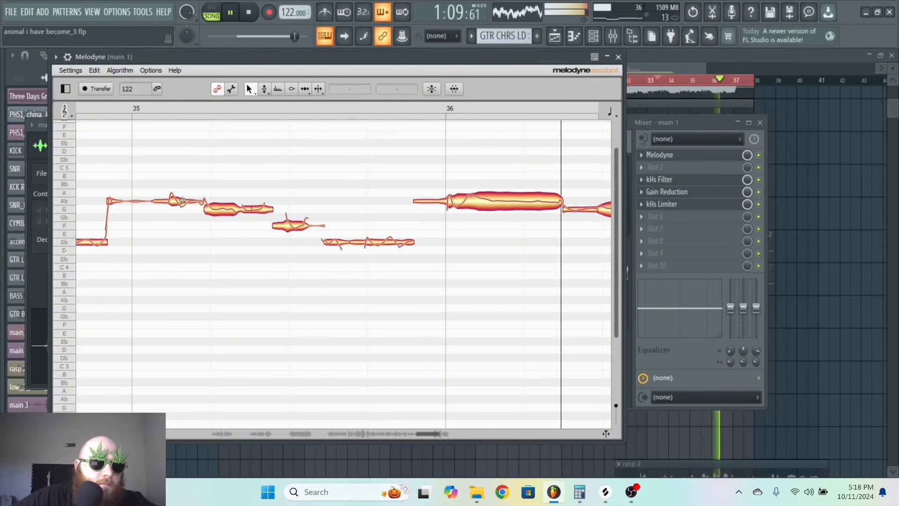
Move the short Ab note in the first half of bar 35 down to G4 and replay the passage.
click(183, 204)
drag(183, 203, 183, 210)
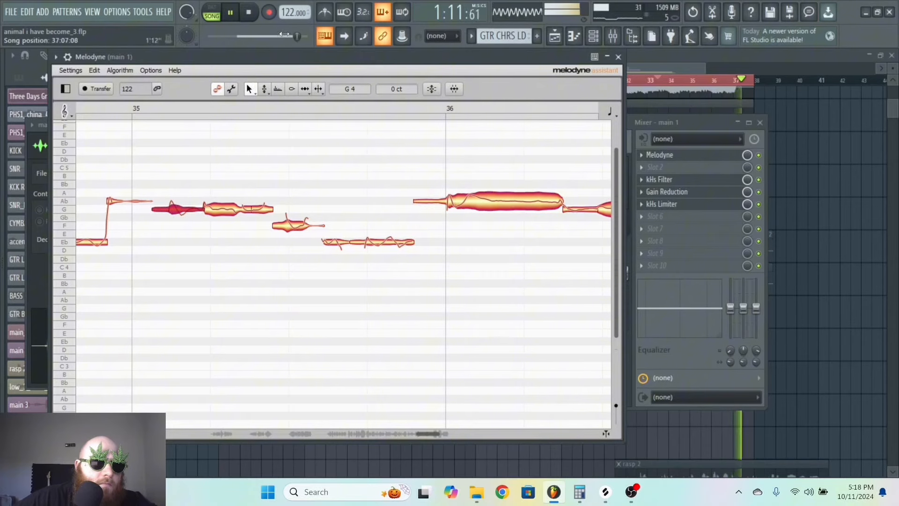
drag(295, 36, 289, 37)
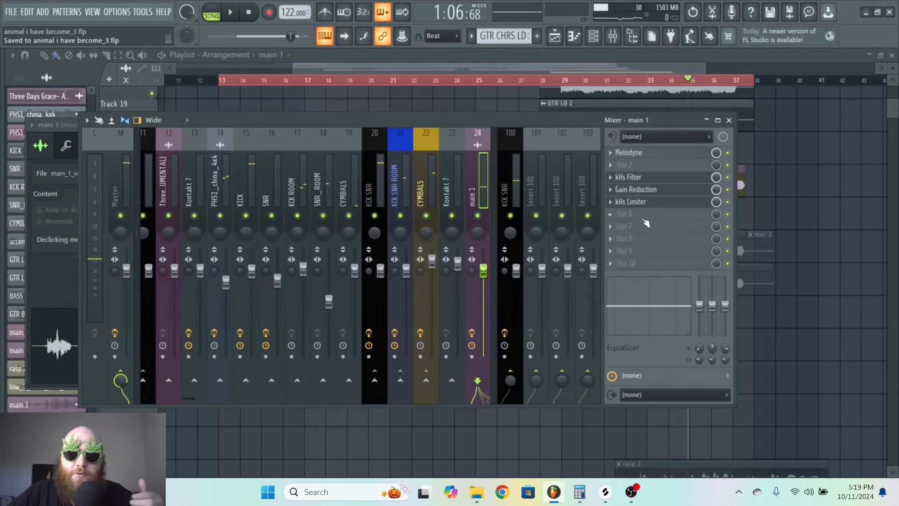
Move kHs Filter up to slot 2 on the main 1 mixer track and load Fruity Parametric EQ 2 into slot 3.
drag(615, 180, 618, 166)
click(622, 178)
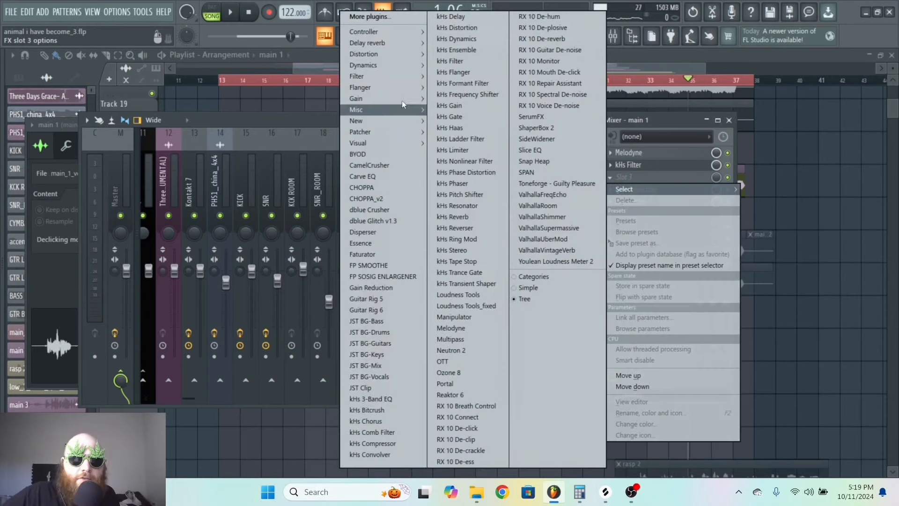
mouse_move(398, 77)
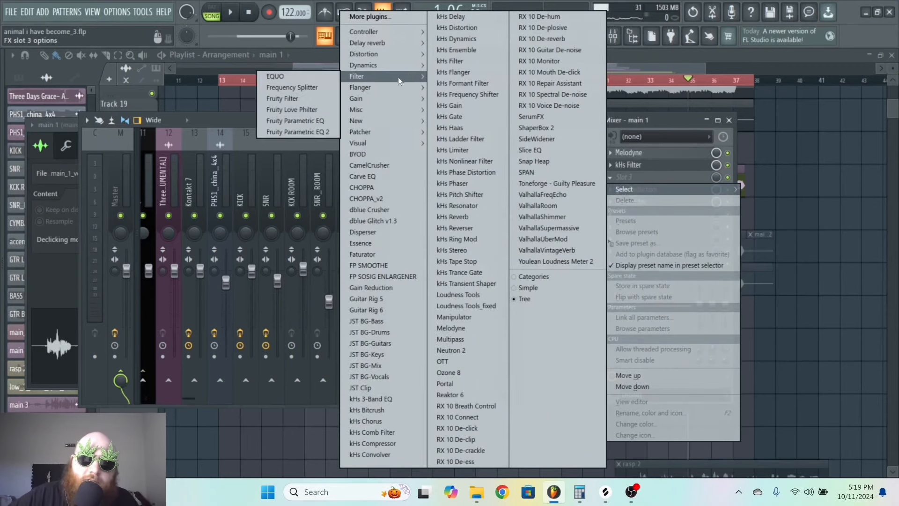
click(315, 137)
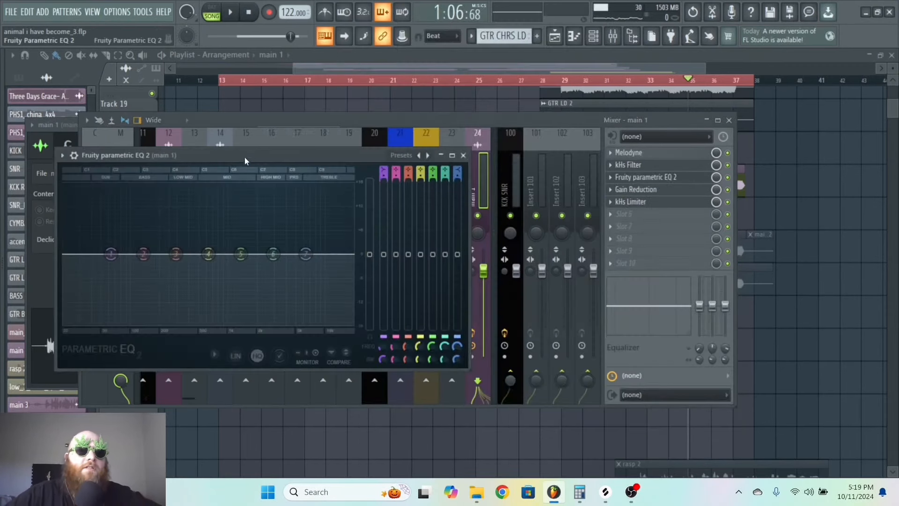
Reposition the Fruity Parametric EQ 2 window and play the vocal to examine its frequency spectrum.
drag(244, 156, 281, 108)
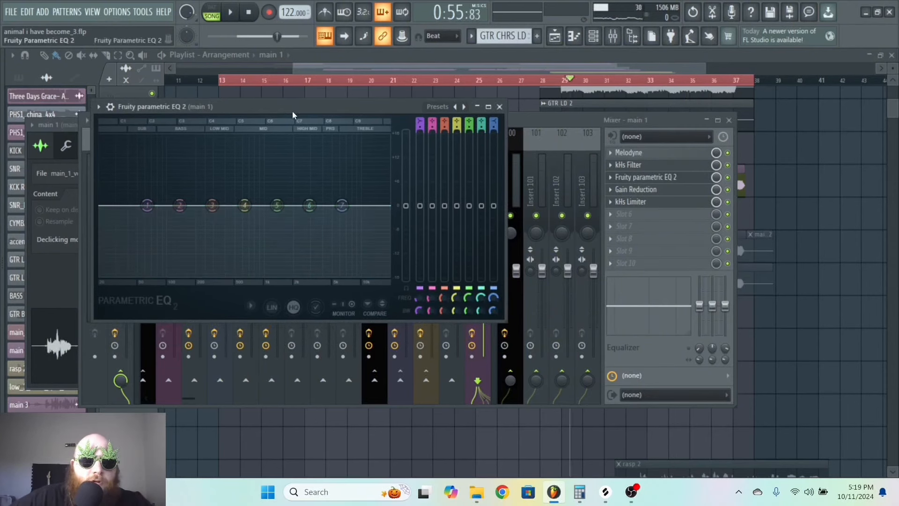
drag(284, 108, 290, 107)
key(space)
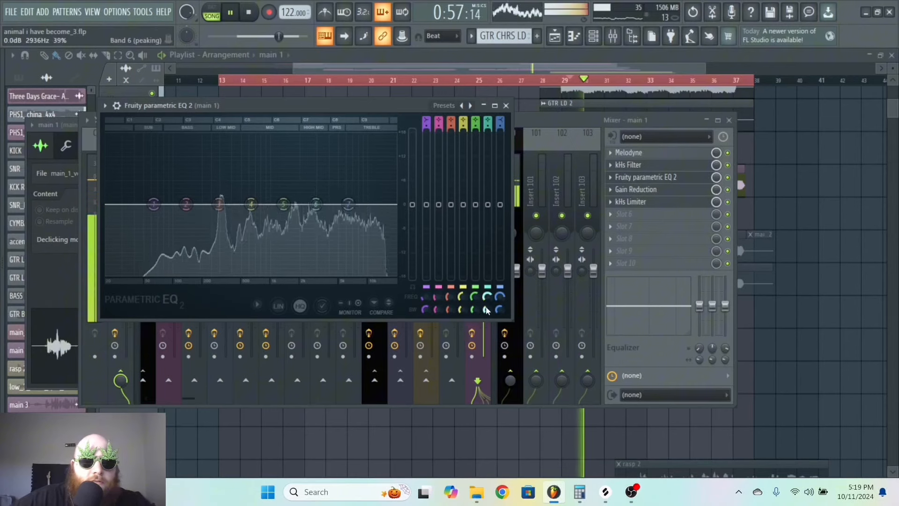
Dip EQ band 6 by about 1.5 dB near 4.1 kHz and make band 1 a Steep 6 high pass at about 150 Hz.
mouse_move(316, 204)
mouse_down()
mouse_move(305, 176)
mouse_move(331, 175)
mouse_move(341, 222)
mouse_move(330, 210)
mouse_up()
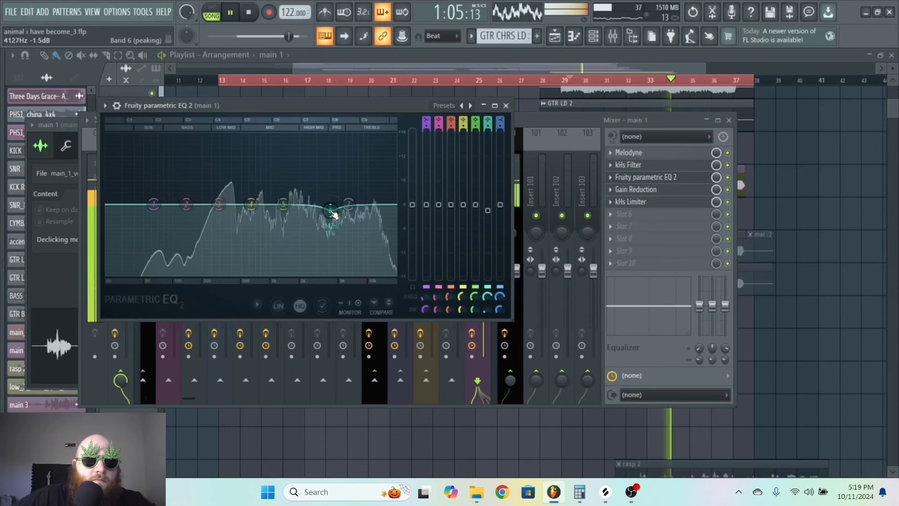
right_click(154, 204)
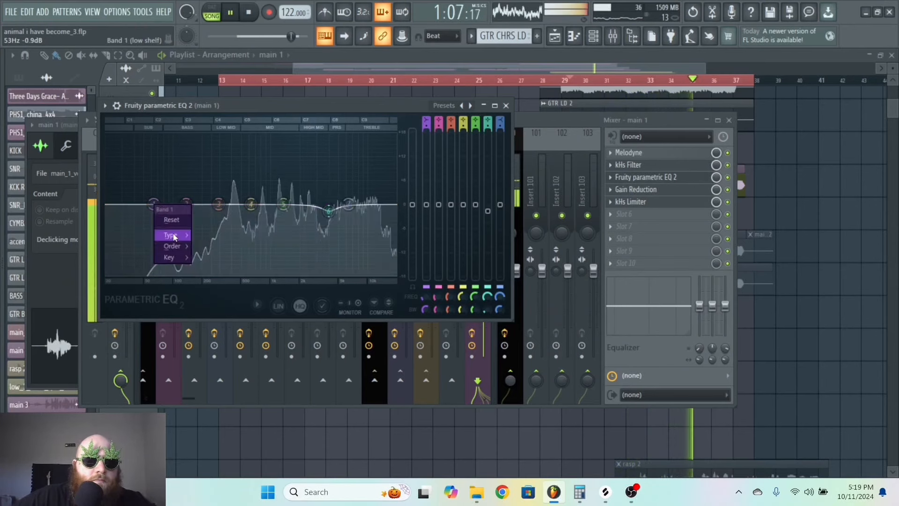
click(225, 266)
right_click(154, 205)
click(223, 255)
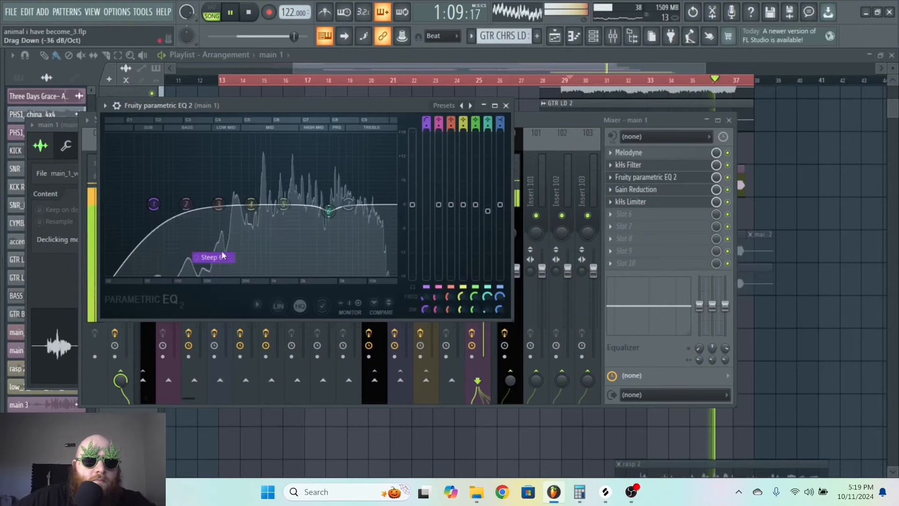
drag(154, 204, 188, 204)
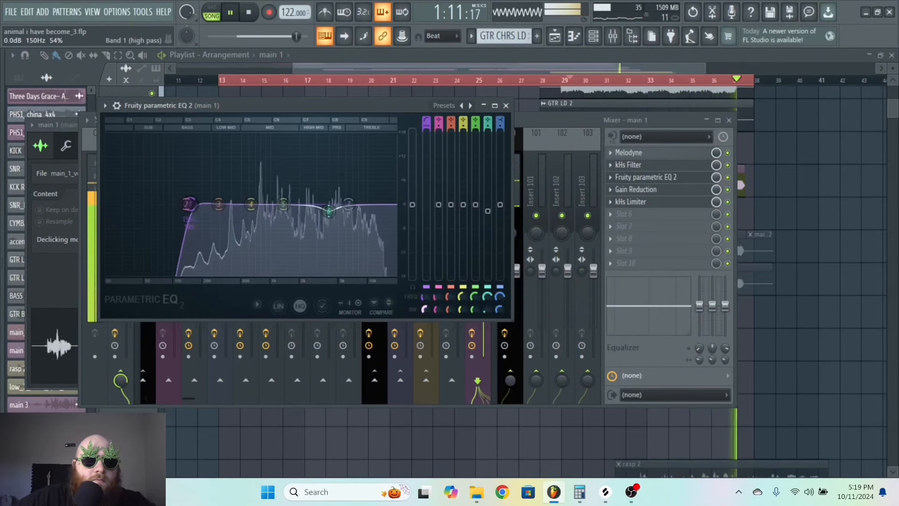
Stop playback, close the plugin windows and arm the main 1 mixer track for disk recording, keeping the suggested WAV file name.
click(652, 121)
key(space)
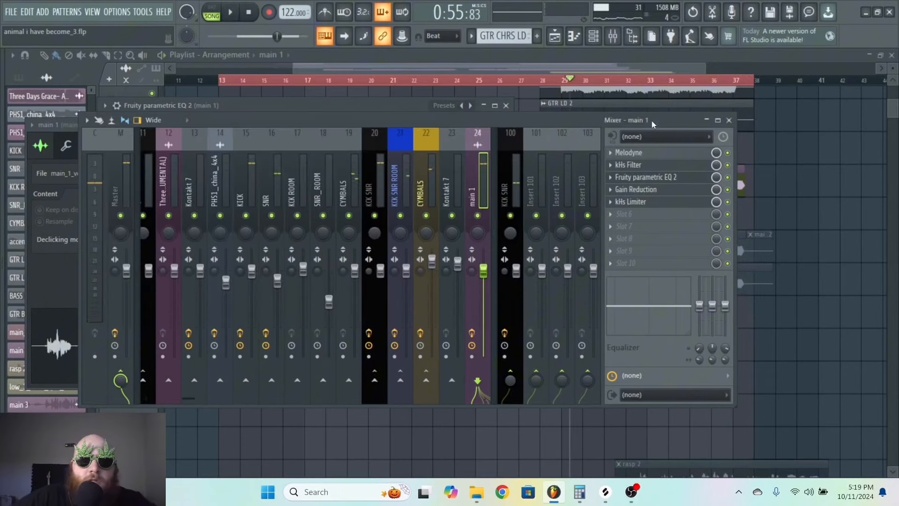
key(F12)
click(253, 14)
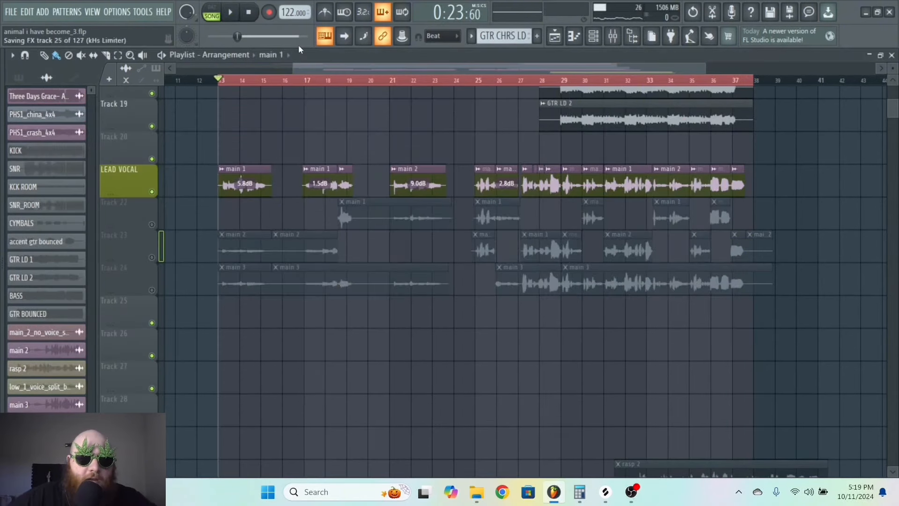
key(F9)
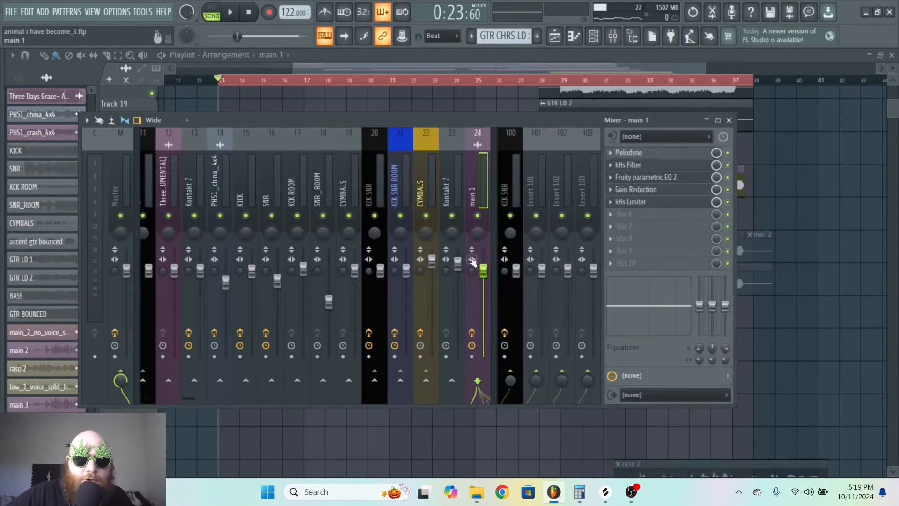
click(474, 356)
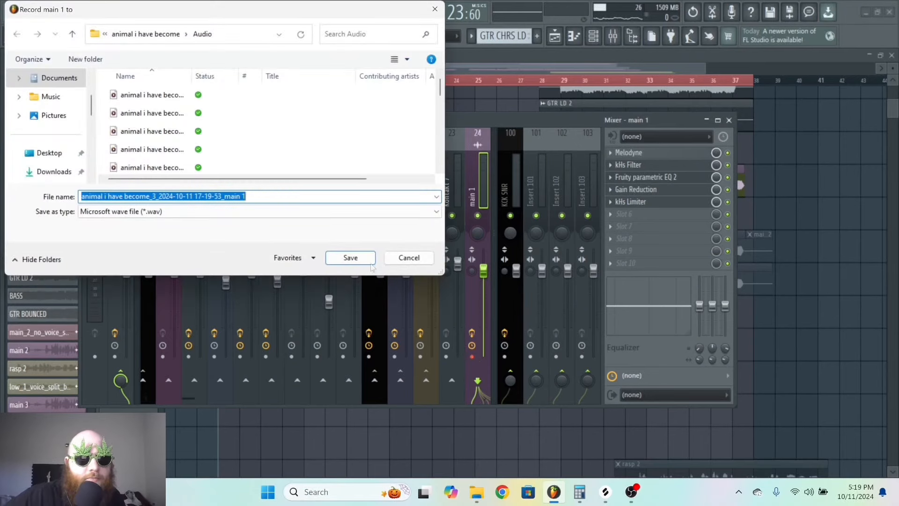
click(358, 258)
Choose the WAV bit depth and render the armed main 1 mixer track over the song selection.
key(ctrl+alt+r)
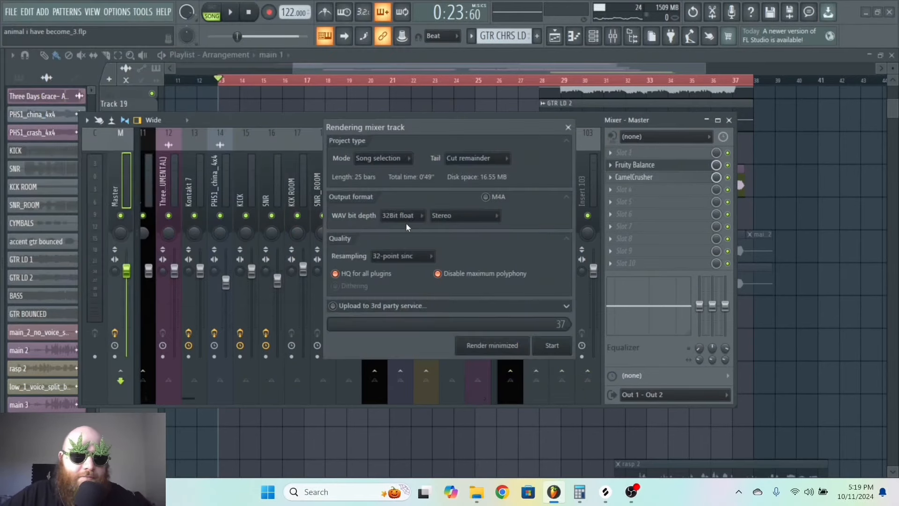
click(406, 218)
click(402, 240)
click(564, 352)
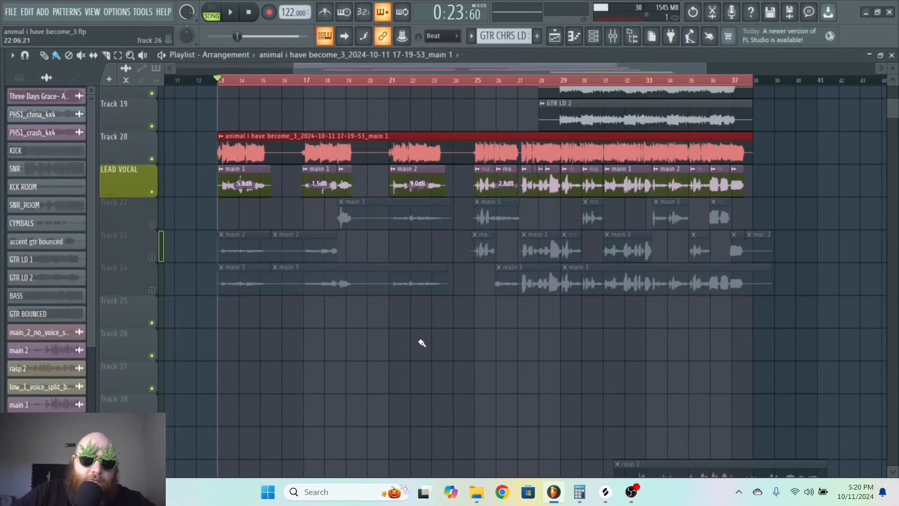
Deselect the rendered vocal clip on Track 20 of the playlist.
click(422, 343)
right_click(423, 343)
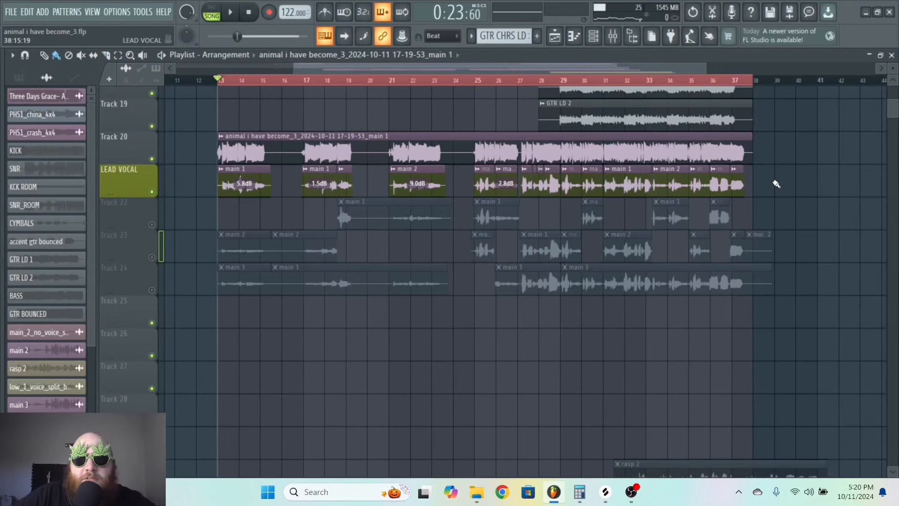
drag(776, 184, 441, 203)
key(ctrl+z)
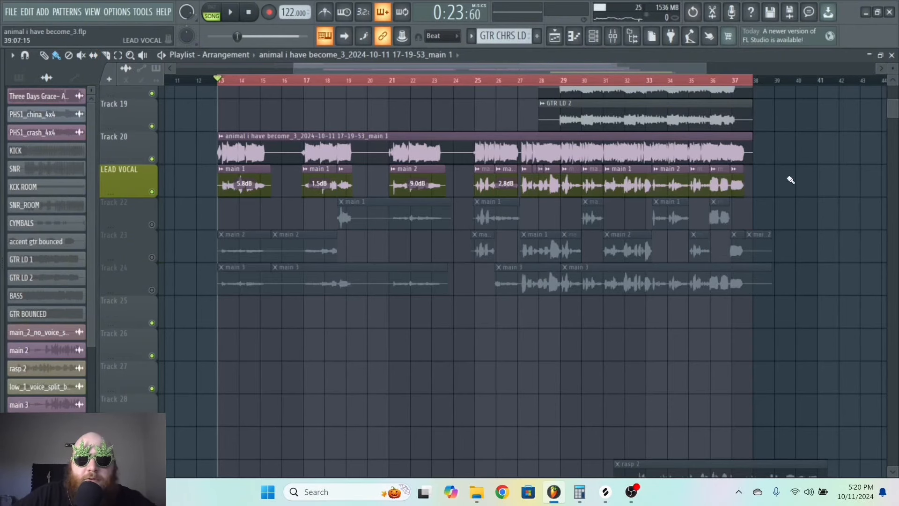
Clear the comped clips from the LEAD VOCAL track and rename the bounced vocal clip on Track 20 as MAIN VOCAL.
drag(790, 181, 223, 181)
click(273, 188)
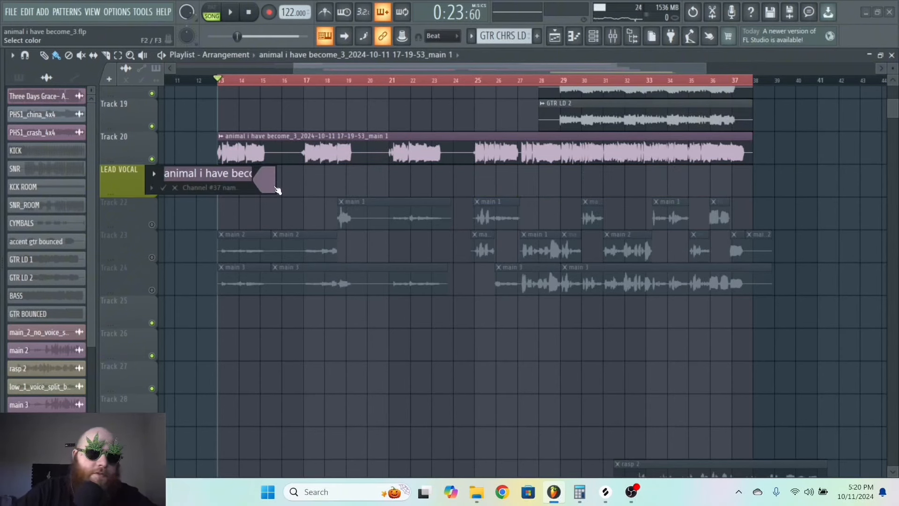
text(MAIN)
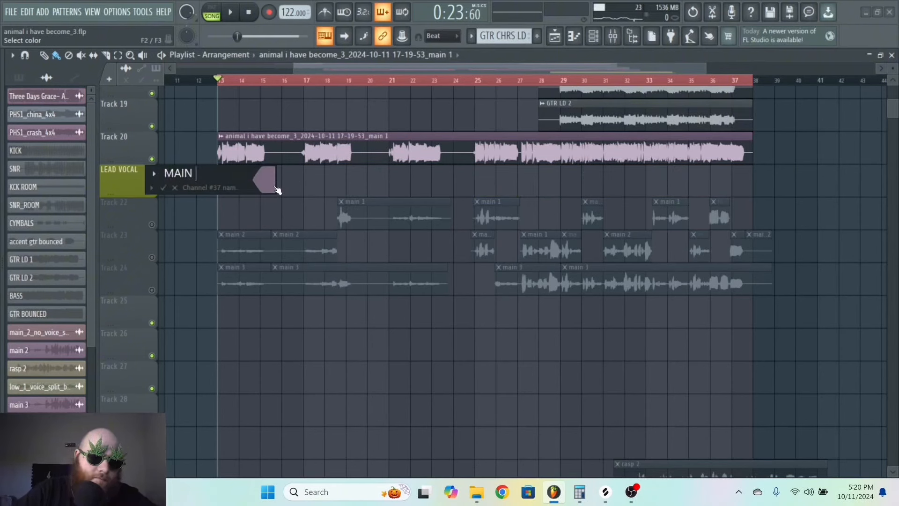
text(VOCAL)
key(Return)
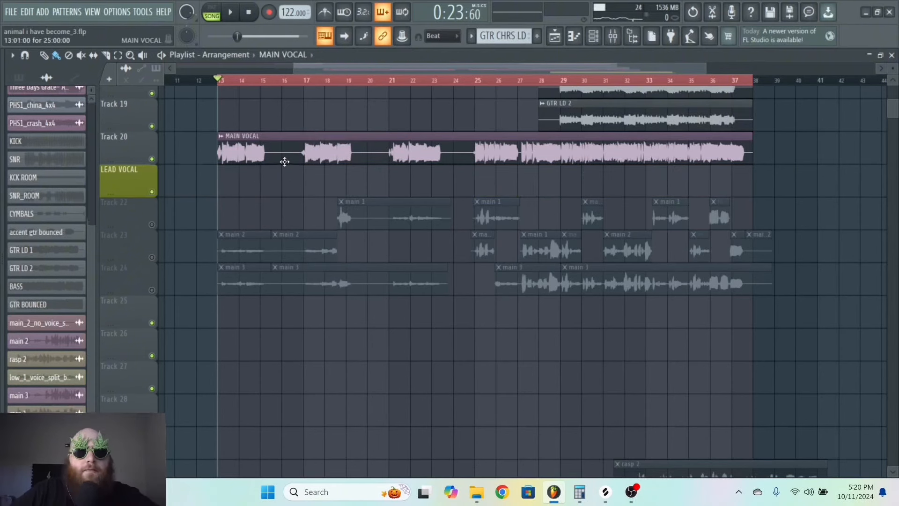
Route the MAIN VOCAL clip to mixer track 26 and lower that mixer track's volume to -5.0 dB.
double_click(283, 161)
click(359, 175)
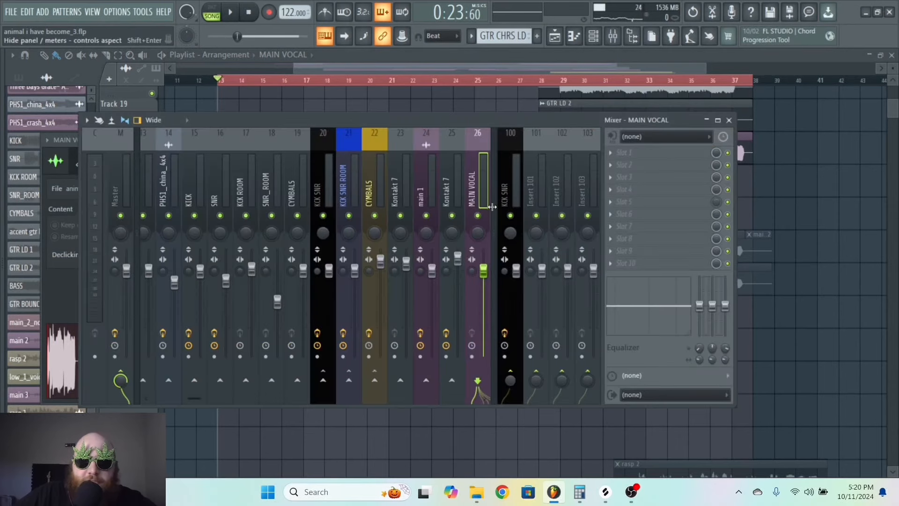
Delete all existing notes from the Melodyne instance on the main 1 mixer track.
click(425, 187)
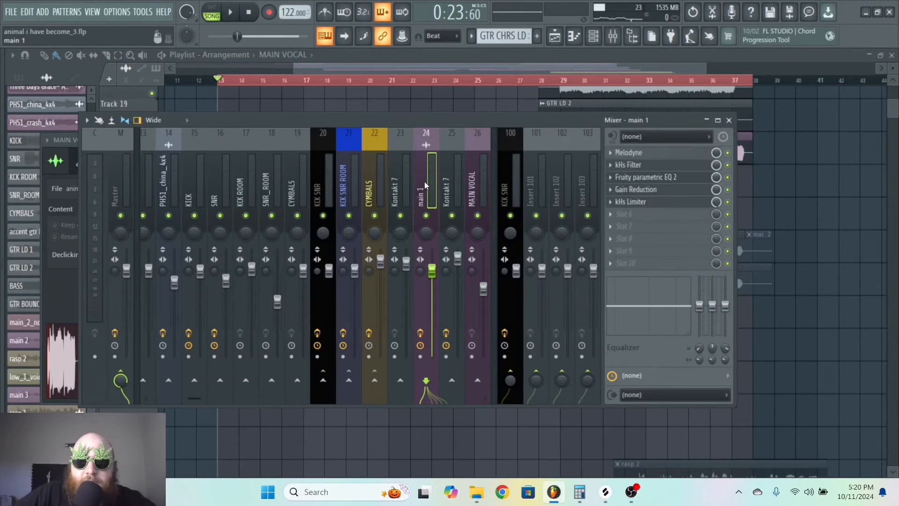
click(638, 155)
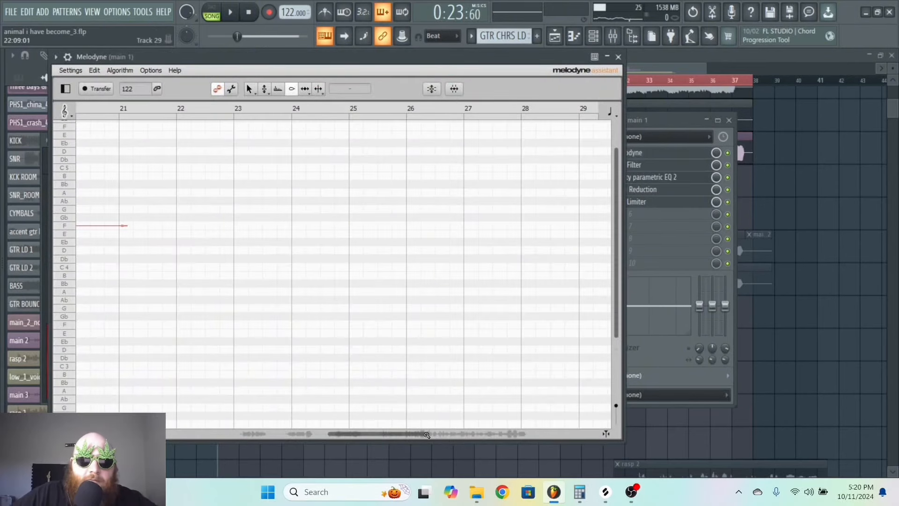
drag(426, 435, 450, 433)
scroll(474, 366, down, 3)
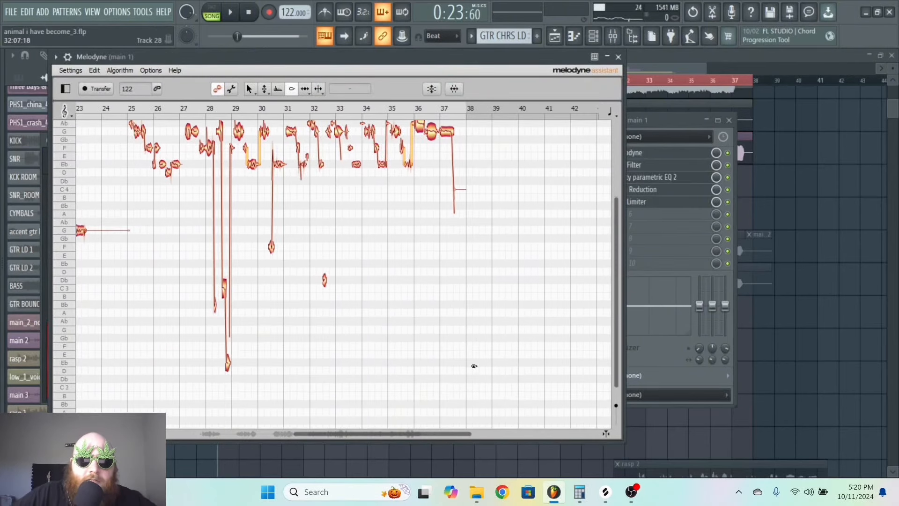
drag(567, 415, 23, 122)
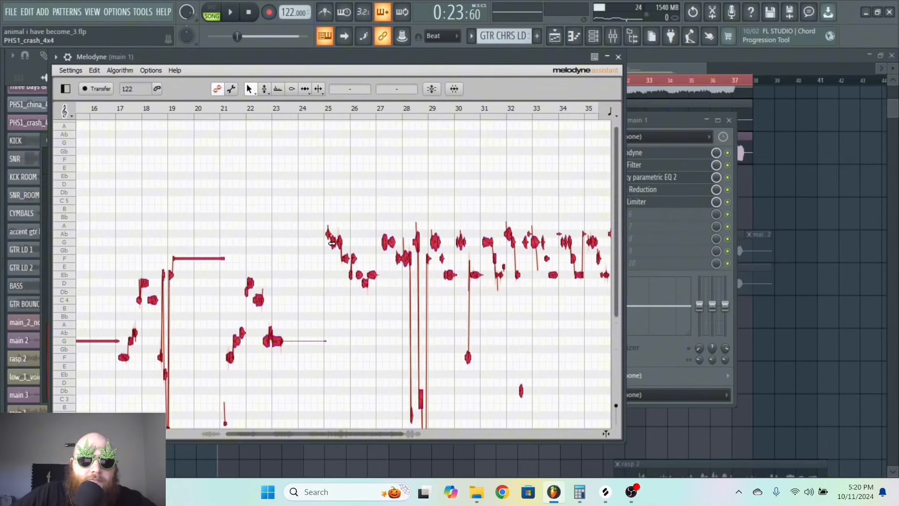
scroll(332, 244, down, 1)
key(Delete)
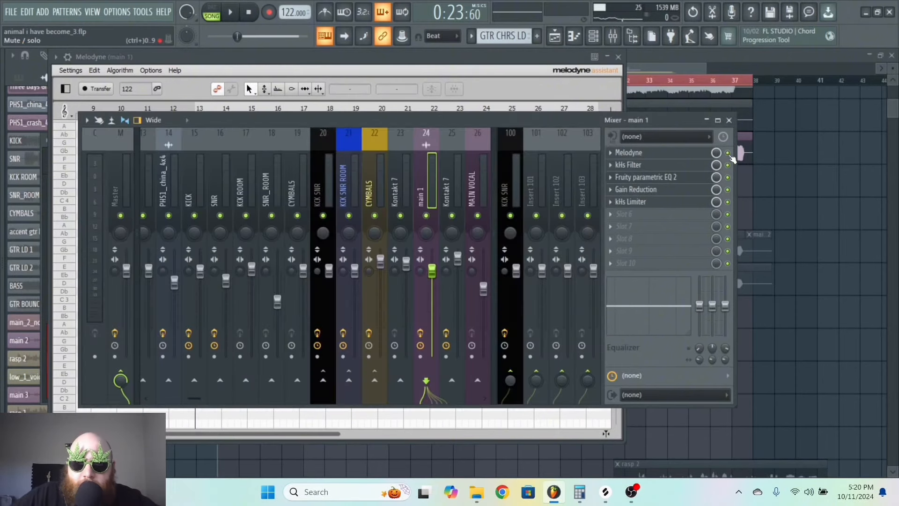
Add Fruity Balance to slot 6 of the main 1 mixer track and set its balance to 100% left.
click(489, 187)
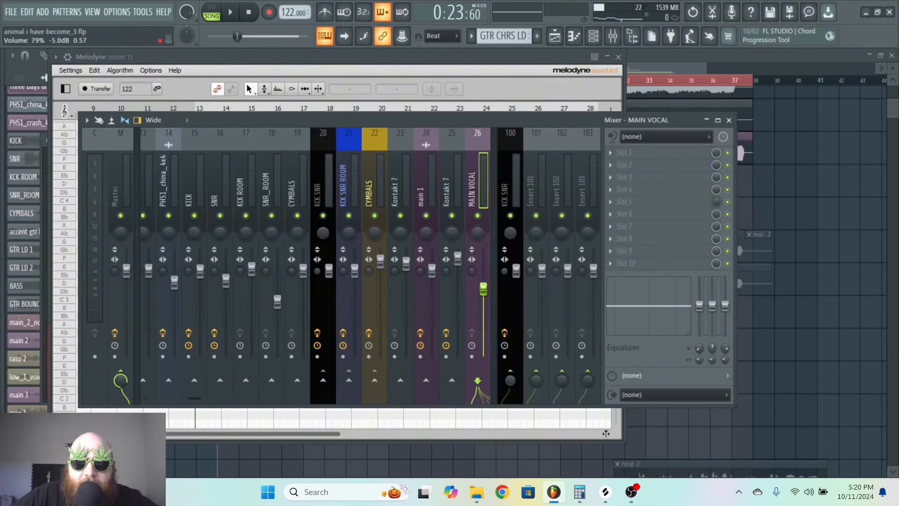
click(415, 198)
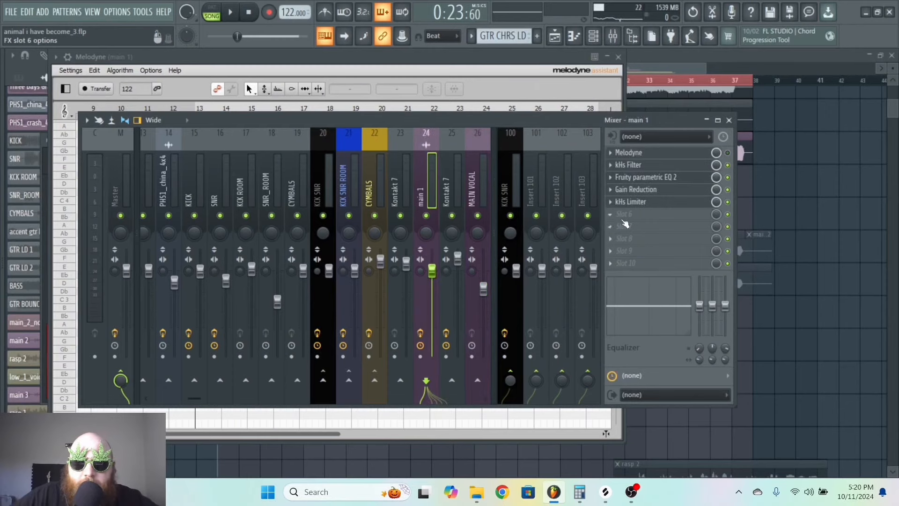
click(625, 222)
mouse_move(375, 98)
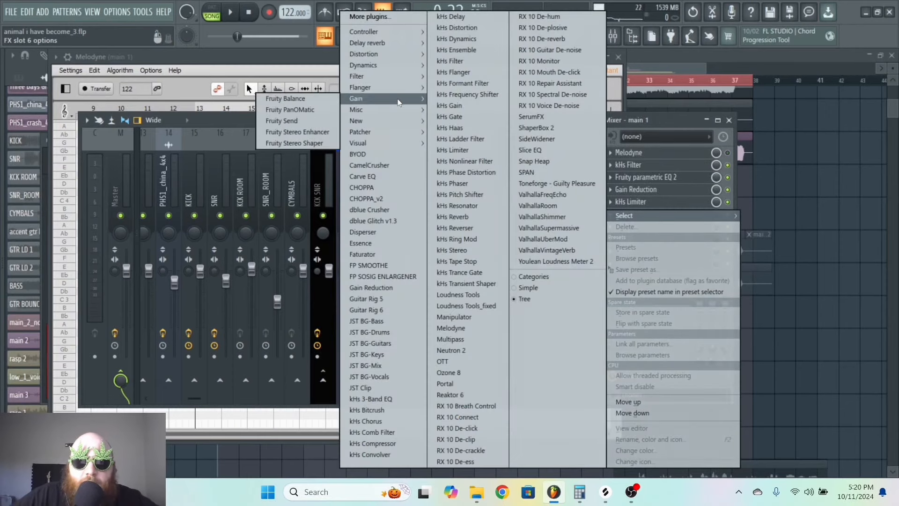
click(319, 97)
drag(154, 269, 153, 309)
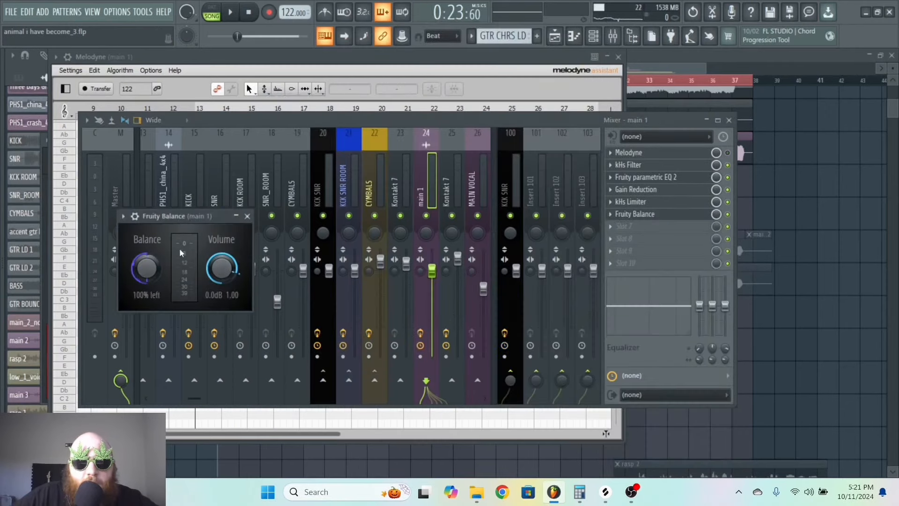
click(805, 211)
right_click(828, 209)
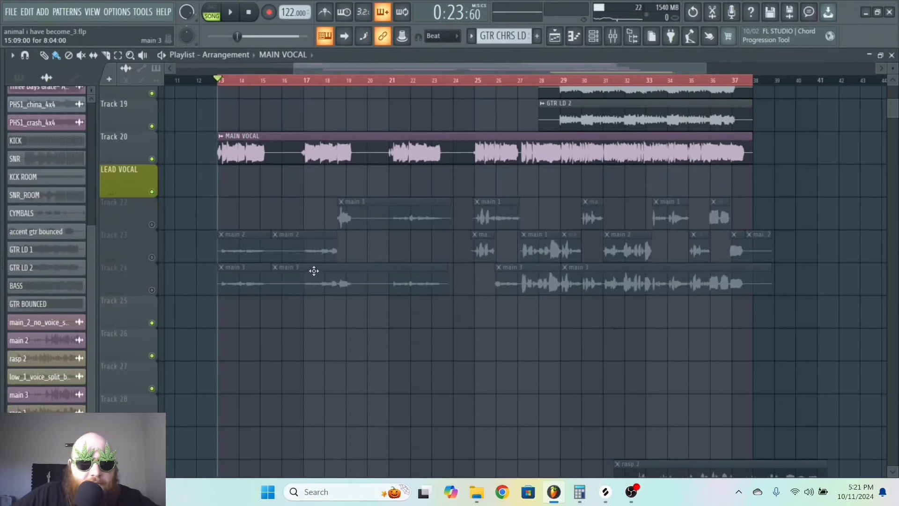
Move the alternate vocal takes from Track 23 up into the gaps on Track 22 to form one continuous double.
drag(343, 250, 253, 211)
drag(557, 254, 576, 246)
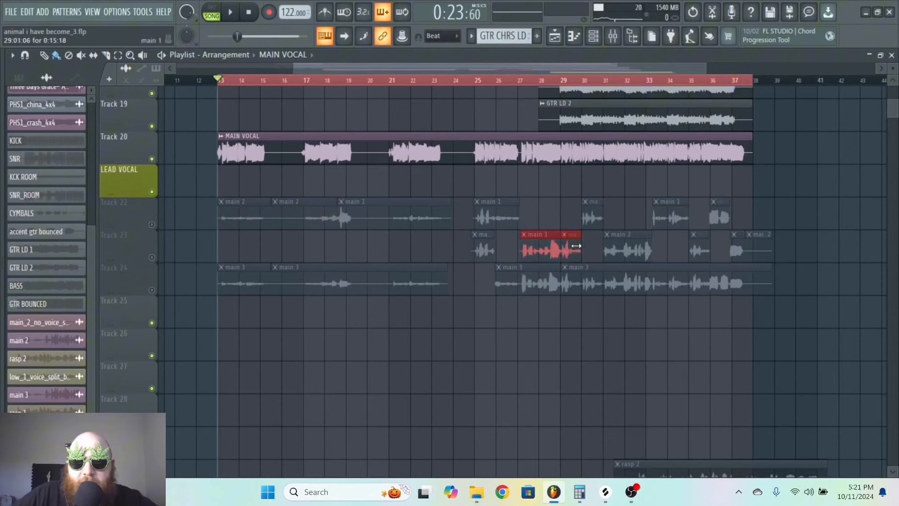
key(shift+Up)
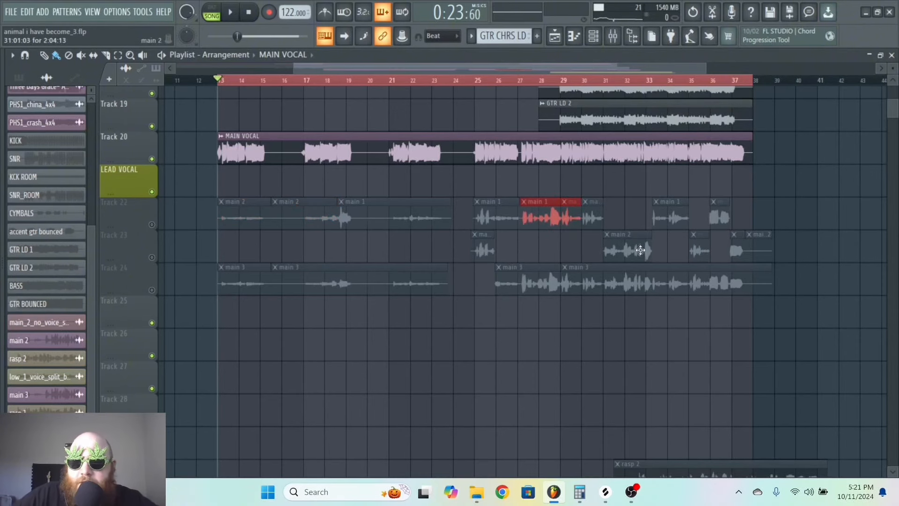
key(shift+Up)
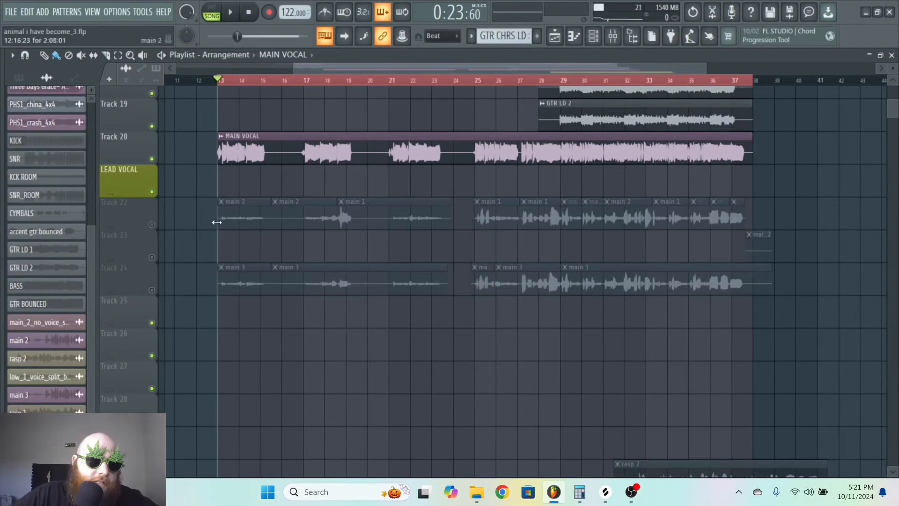
Solo Track 22 together with MAIN VOCAL and boost its quiet clips by 7.9, 4.7, 7.0 and 2.2 dB.
right_click(152, 224)
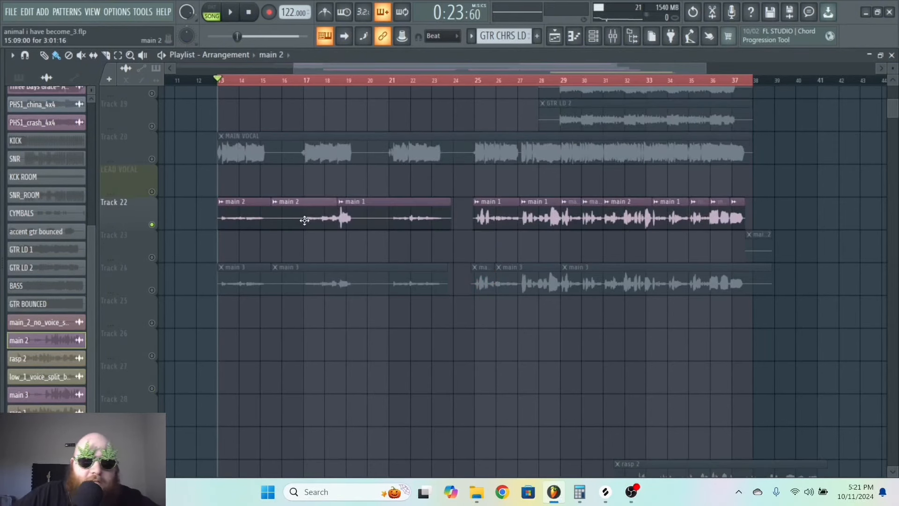
double_click(250, 220)
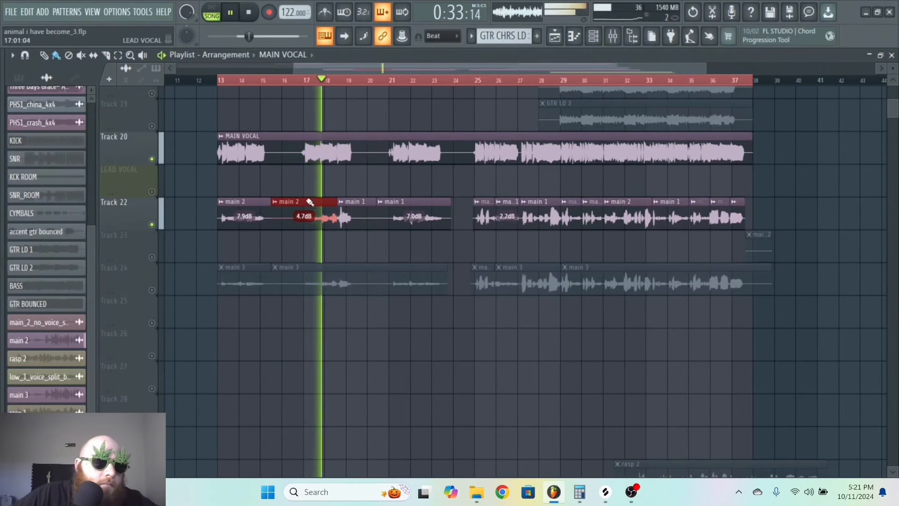
Trim the silence around the main 2 and main 1 clips on Track 22 between bars 15 and 21 to match MAIN VOCAL.
drag(273, 211, 300, 211)
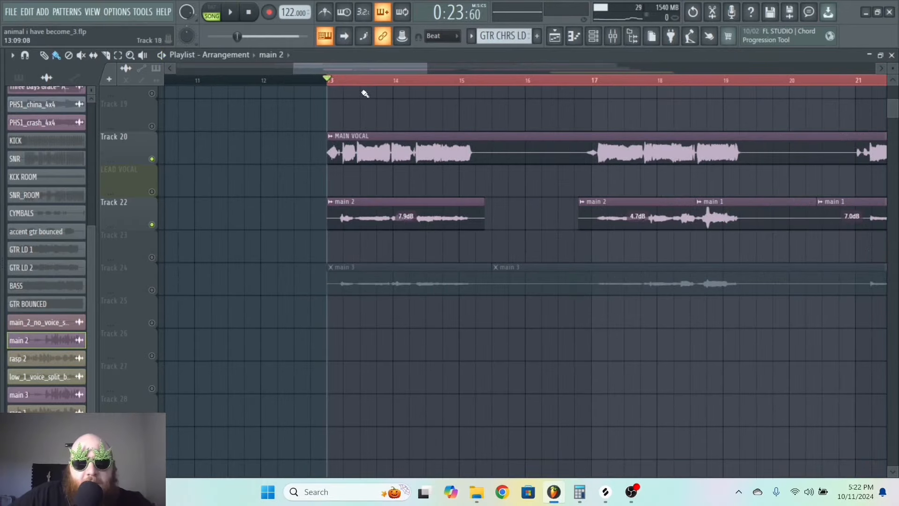
drag(365, 68, 375, 68)
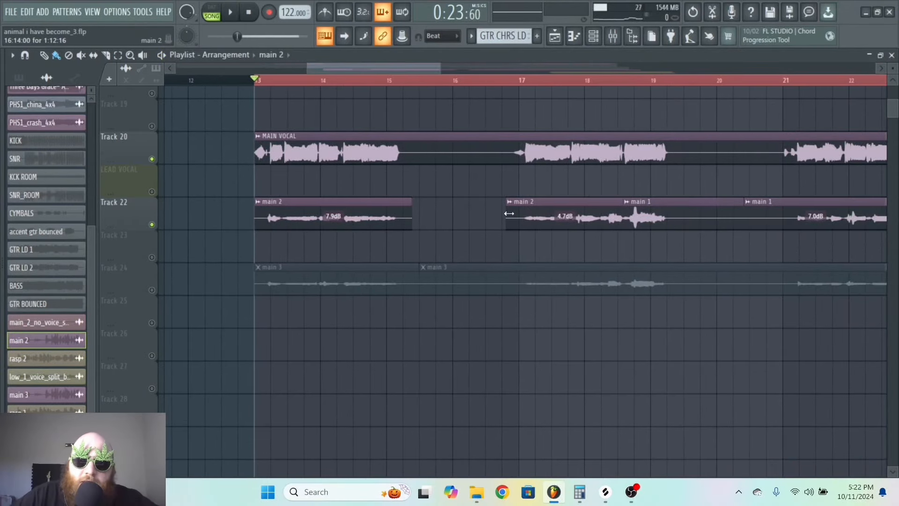
click(647, 215)
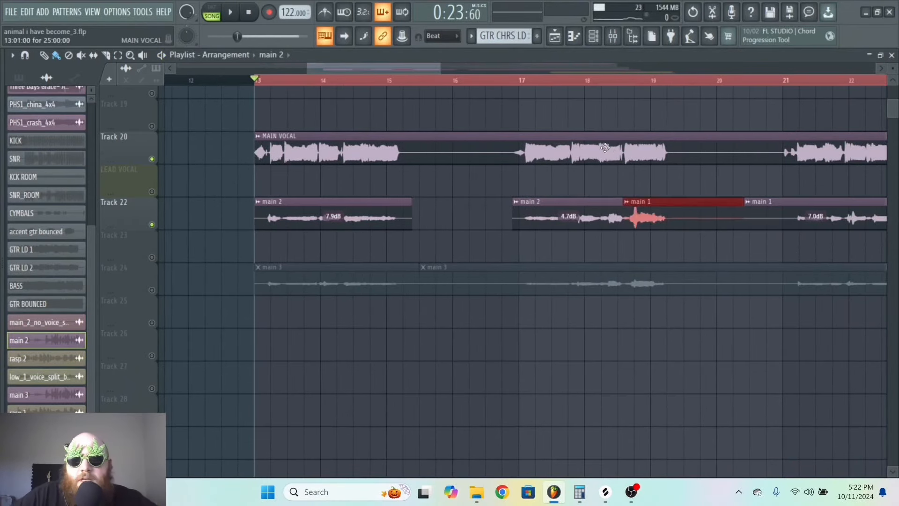
drag(436, 69, 693, 106)
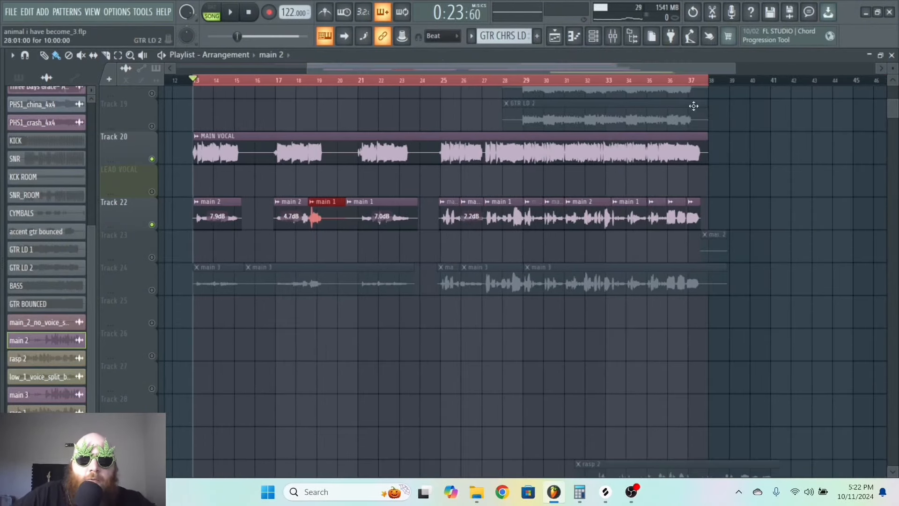
click(415, 206)
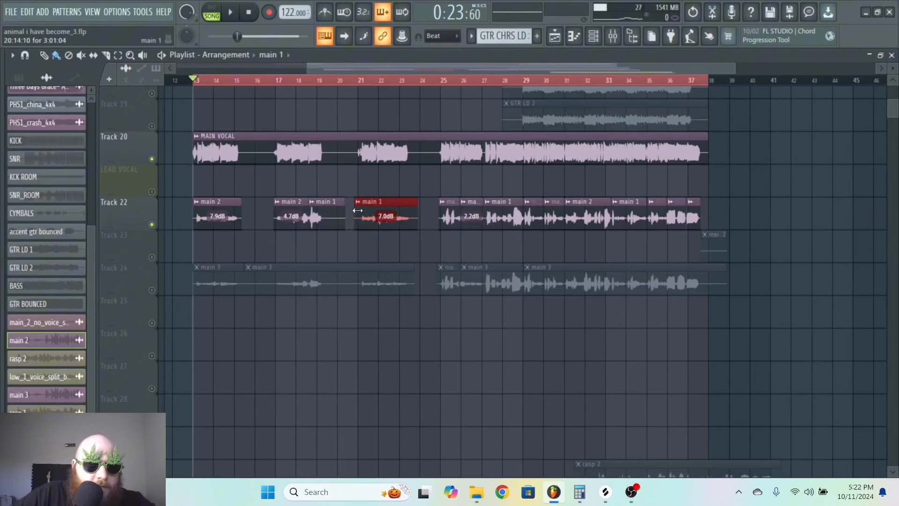
drag(345, 214, 330, 212)
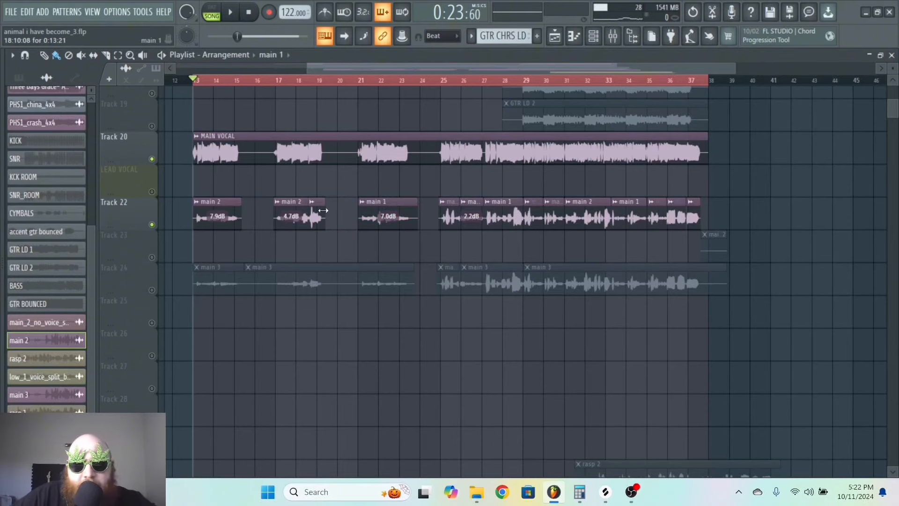
Play the double against MAIN VOCAL from bar 13 and slice the first main 2 clip just before bar 14.
key(space)
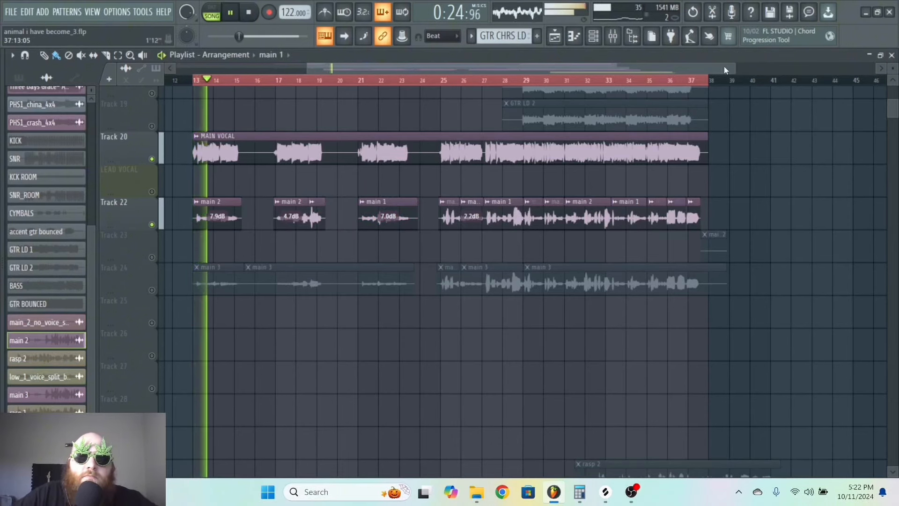
drag(734, 67, 349, 69)
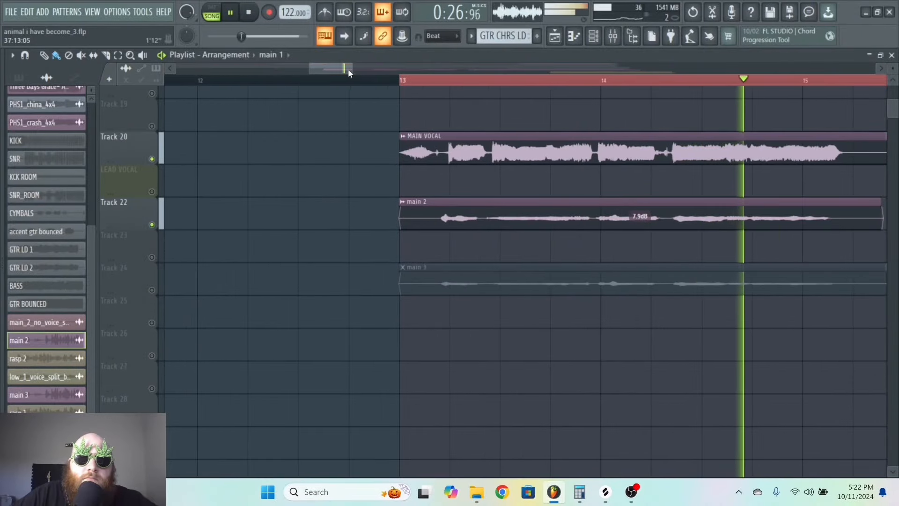
drag(592, 185, 592, 230)
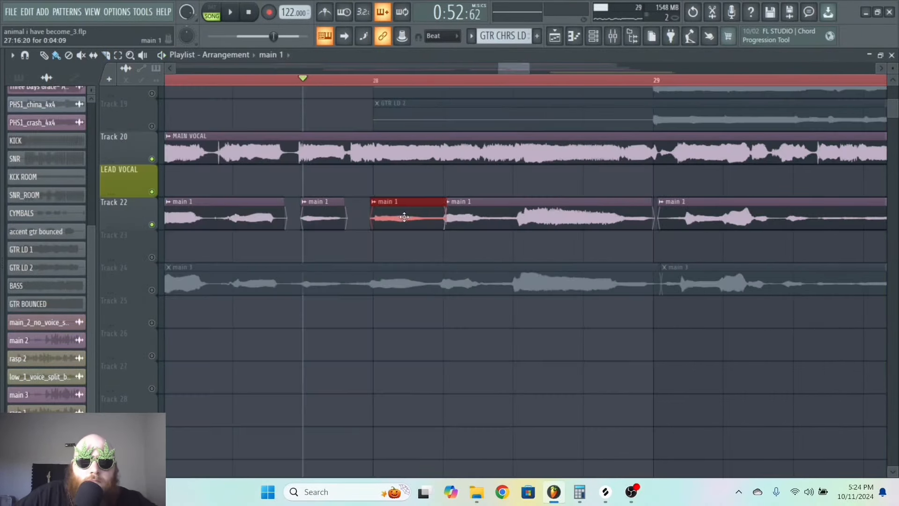
Shift the short main 1 clip near bar 28 earlier to line up with MAIN VOCAL and shorten its end.
drag(403, 216, 385, 215)
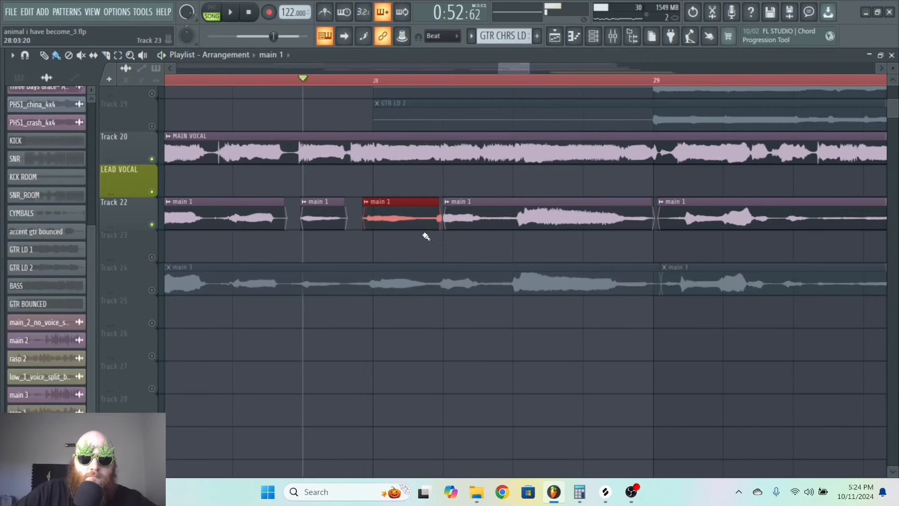
mouse_move(397, 209)
mouse_down()
mouse_move(416, 210)
mouse_move(353, 213)
mouse_move(385, 213)
mouse_up()
key(space)
key(space)
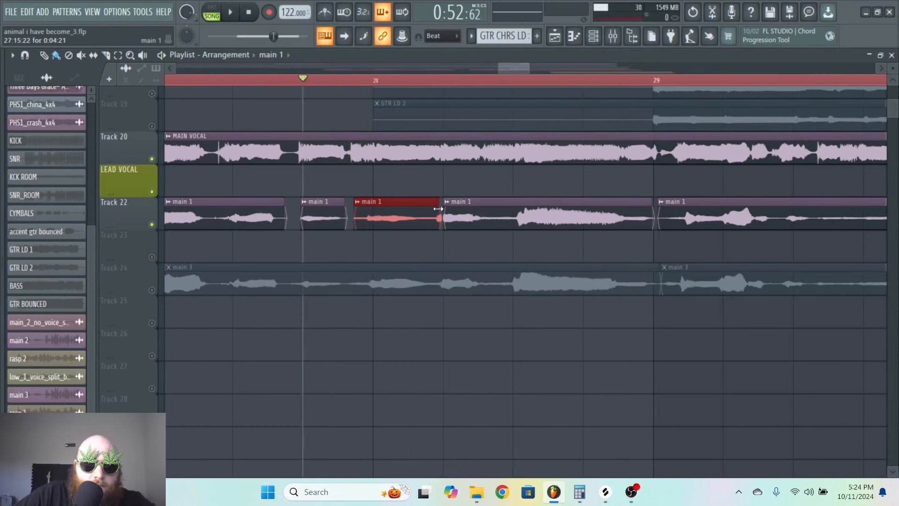
drag(440, 209, 431, 209)
click(459, 209)
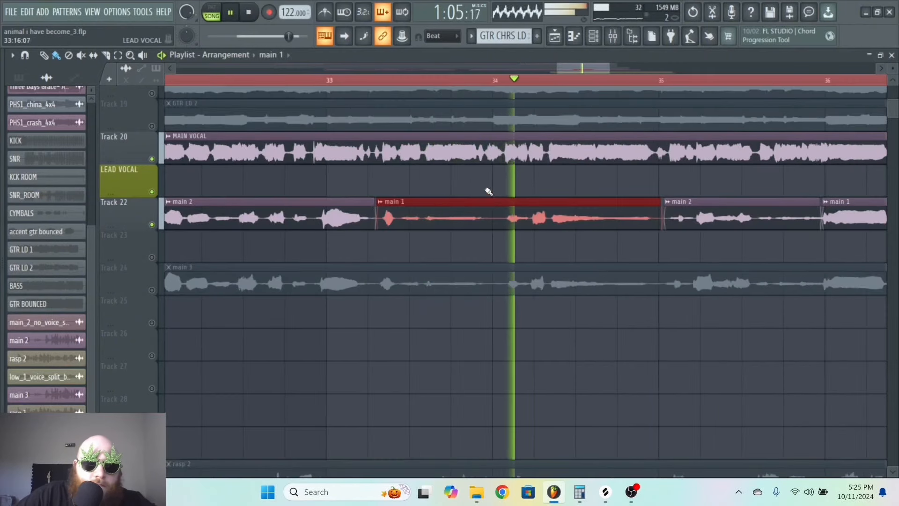
Check the timing of the later Track 22 clips by playing them back against MAIN VOCAL.
drag(578, 72, 517, 64)
click(472, 210)
key(space)
scroll(637, 164, down, 3)
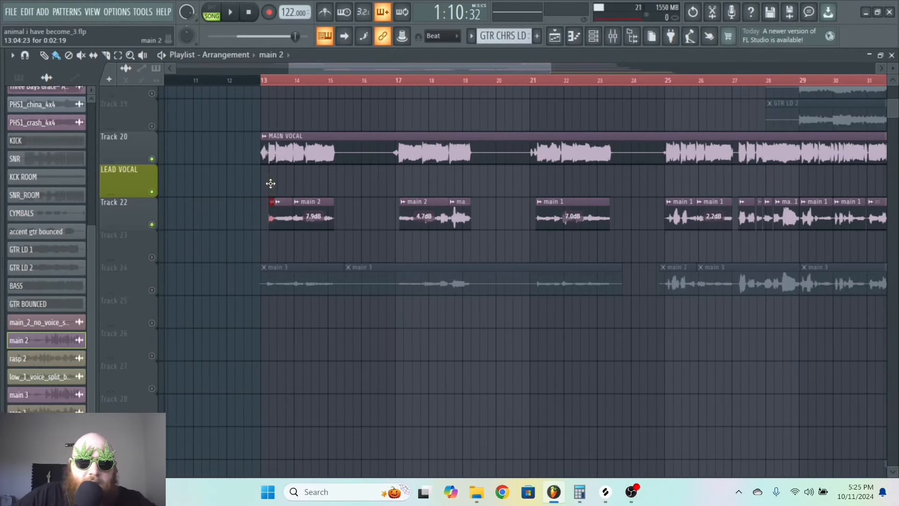
Correct the pitch of the main 1 notes in Melodyne with Pitch Center at 100% and Pitch Drift at 0%.
click(612, 36)
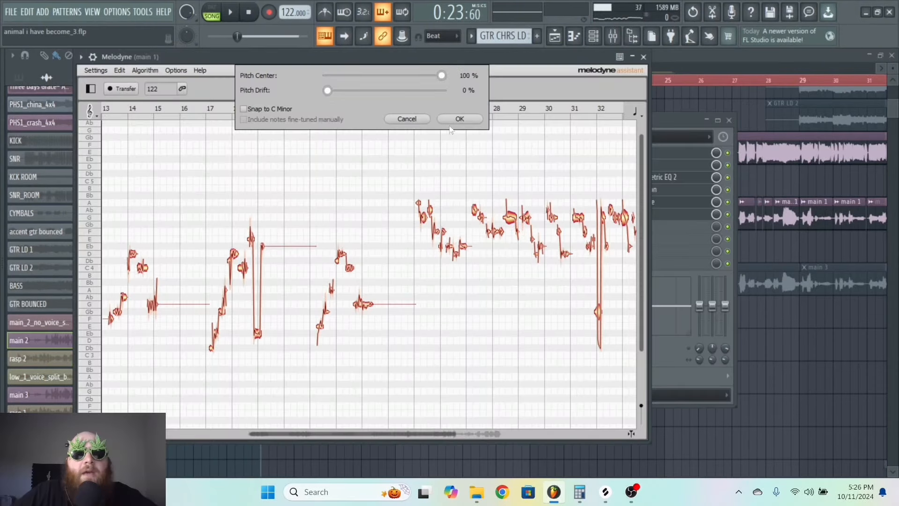
click(453, 119)
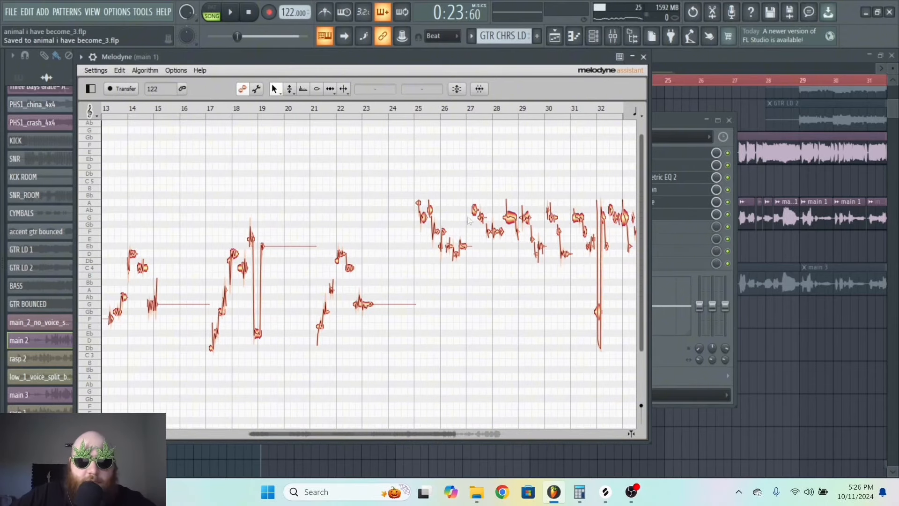
drag(453, 443, 286, 441)
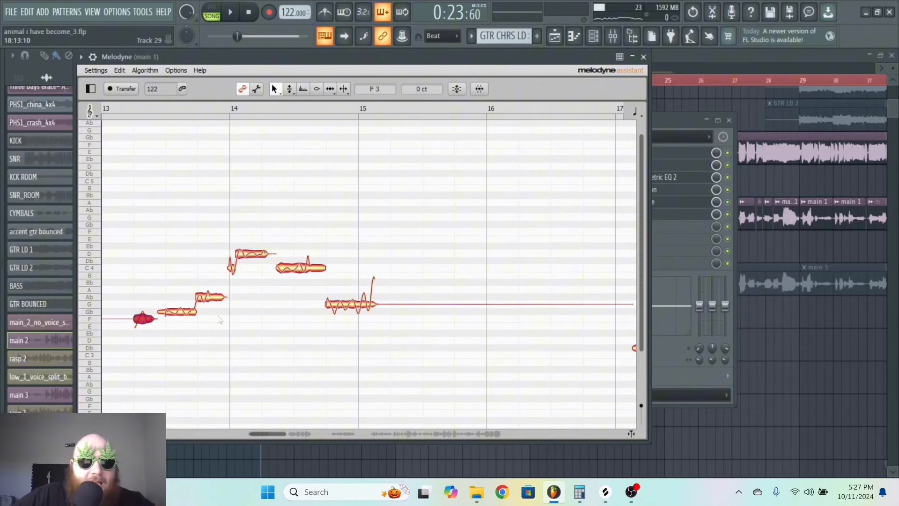
Reduce the pitch modulation of the first F note after bar 13 to 9% and of the G note around bar 15 to 17%.
drag(281, 439, 264, 437)
right_click(171, 326)
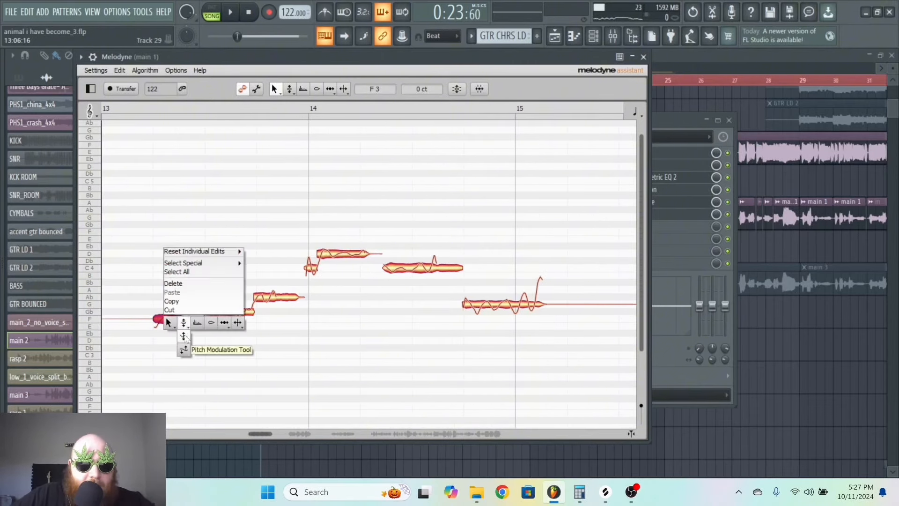
click(174, 320)
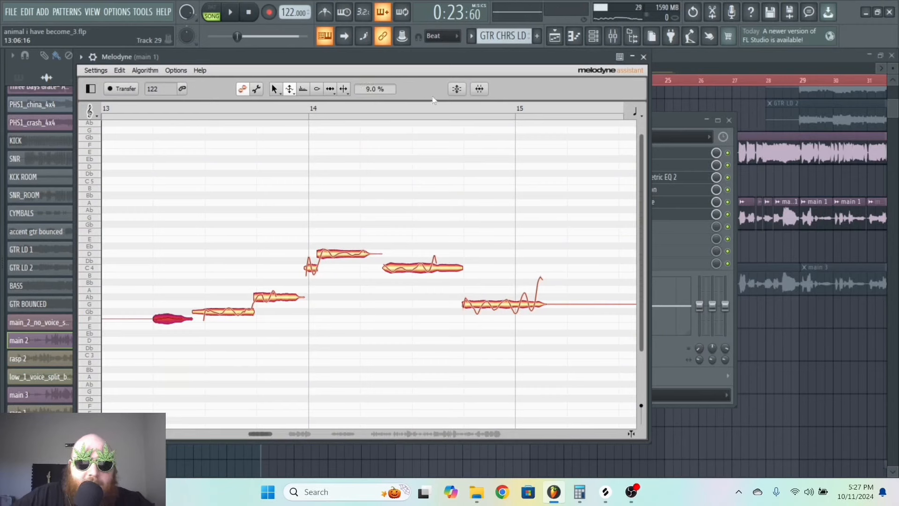
click(457, 89)
click(456, 118)
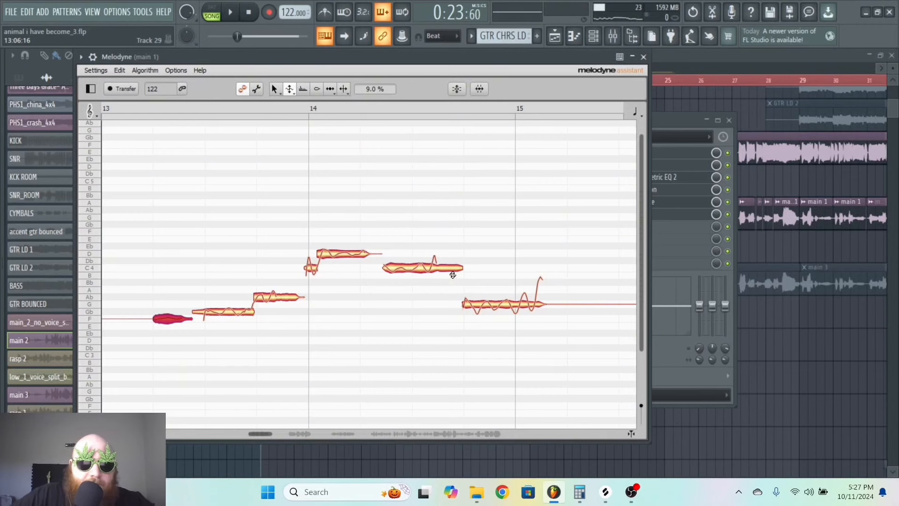
click(504, 303)
drag(511, 303, 519, 352)
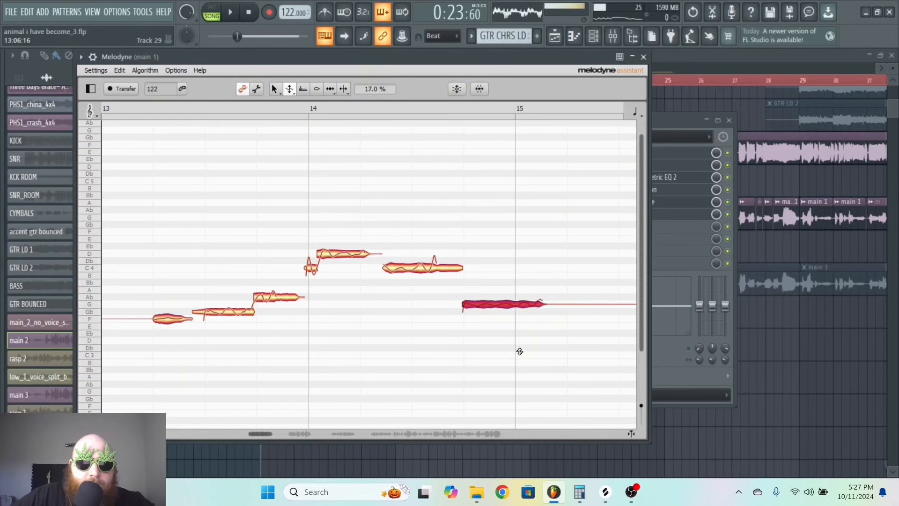
Flatten the pitch modulation of the D note, the C note and the short C note around bar 14 while listening to playback.
key(space)
click(349, 253)
click(421, 268)
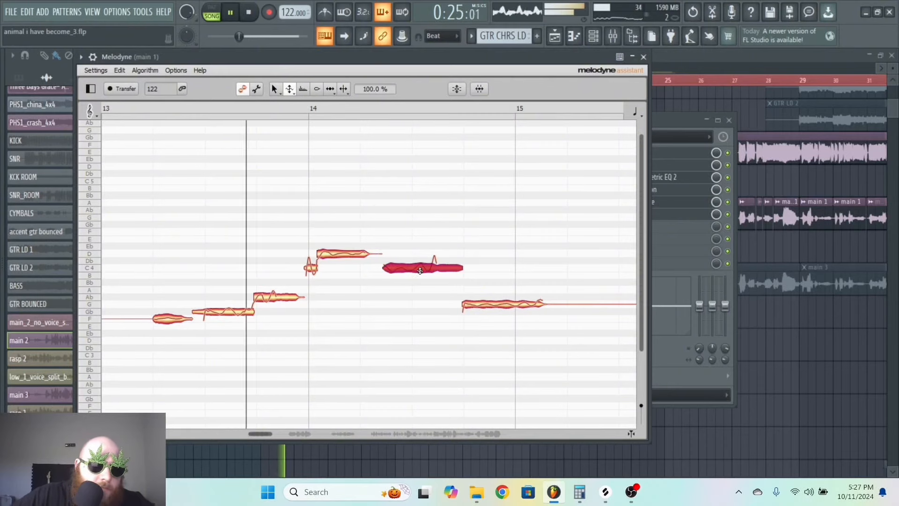
drag(310, 267, 308, 322)
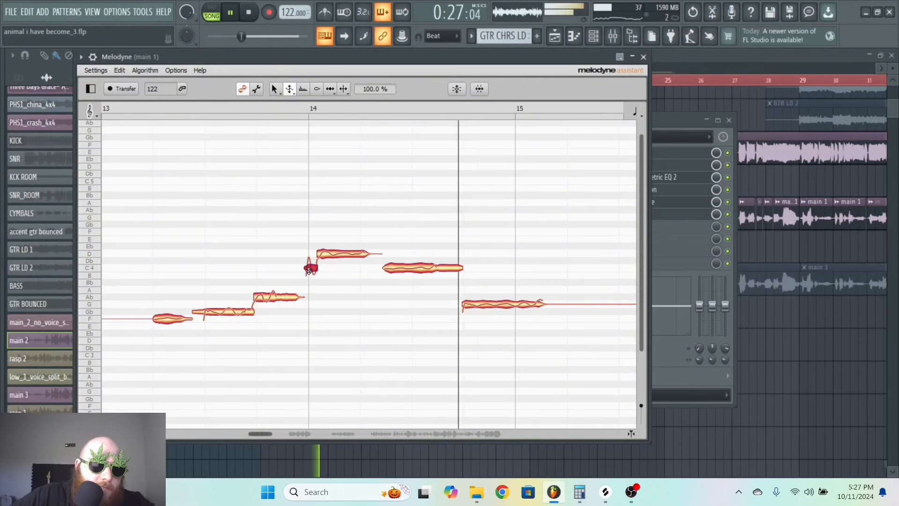
key(space)
Reduce the pitch modulation of the Ab note before bar 14, and set that of the preceding Gb note to 39%.
click(508, 307)
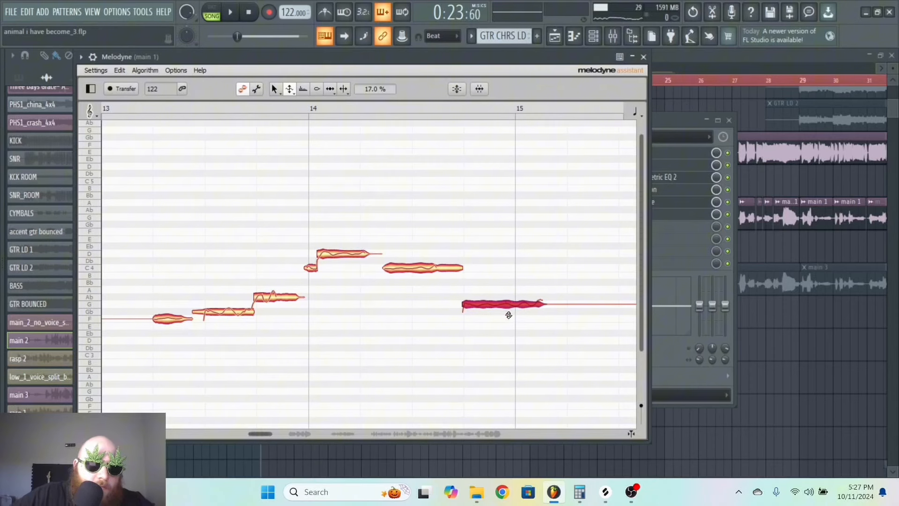
click(278, 299)
key(Left)
key(space)
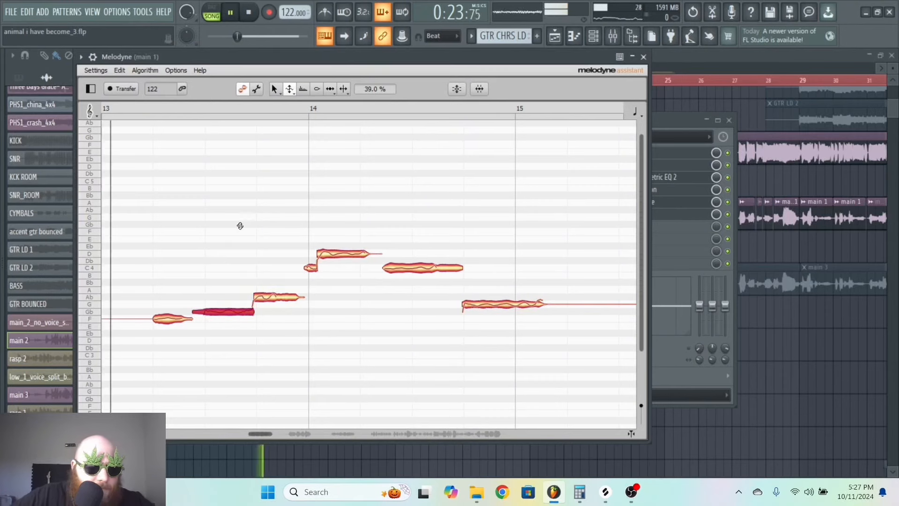
key(space)
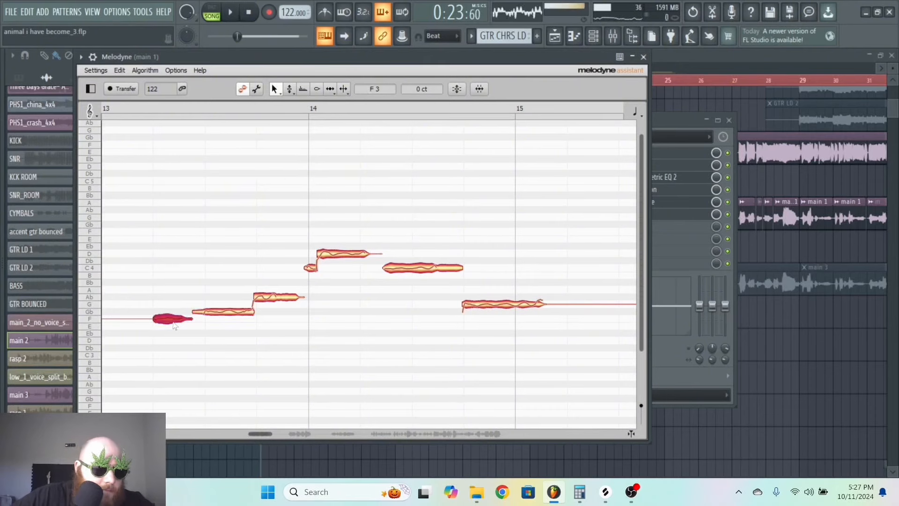
Raise the Gb note before bar 14 to G and reduce the following Ab note's pitch modulation to 23% during playback.
drag(215, 313, 216, 308)
click(268, 314)
key(space)
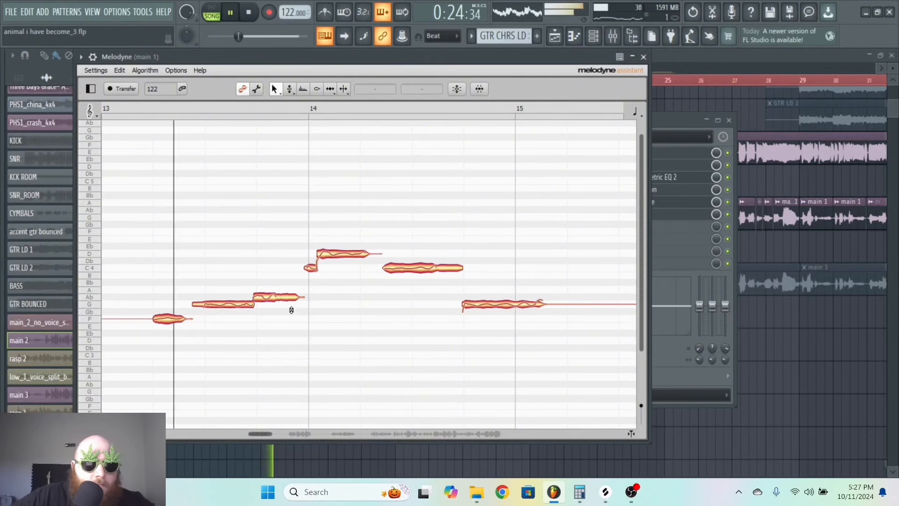
click(275, 299)
right_click(275, 300)
click(281, 298)
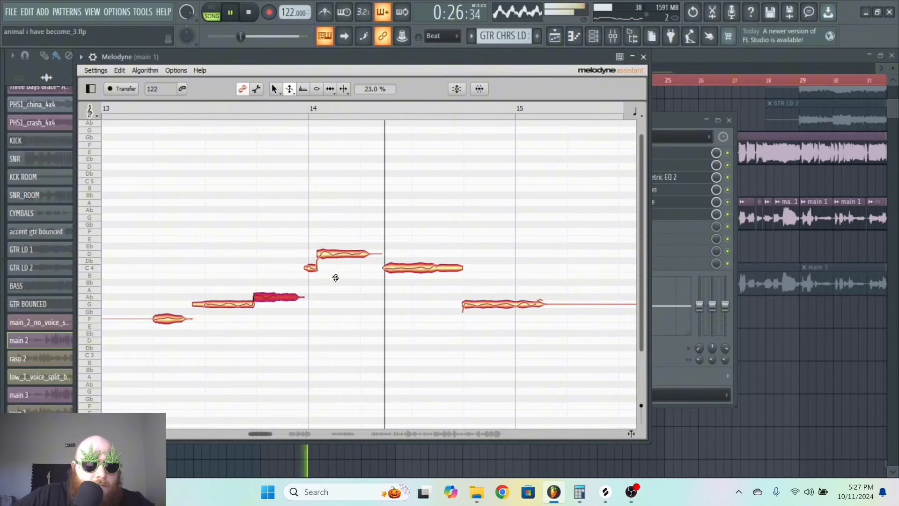
click(335, 254)
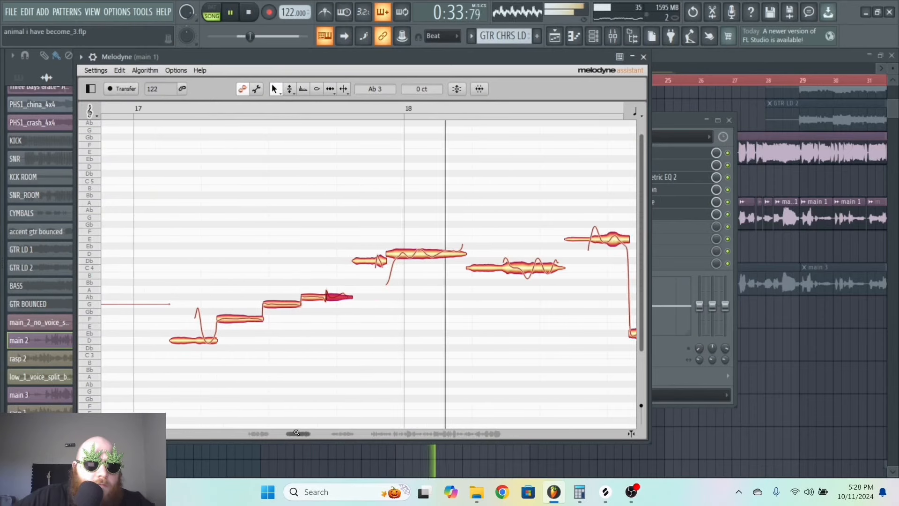
Raise the first D note after bar 17 to Eb and play the phrase back.
key(space)
key(space)
drag(215, 342, 219, 335)
click(244, 338)
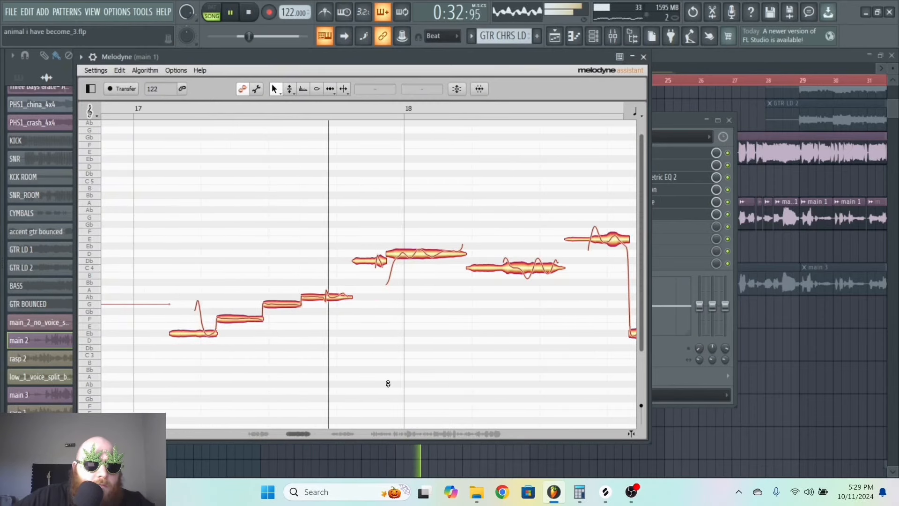
Reduce the pitch modulation of the D note at bar 18 to 26% and of the following C note to 22%.
click(323, 254)
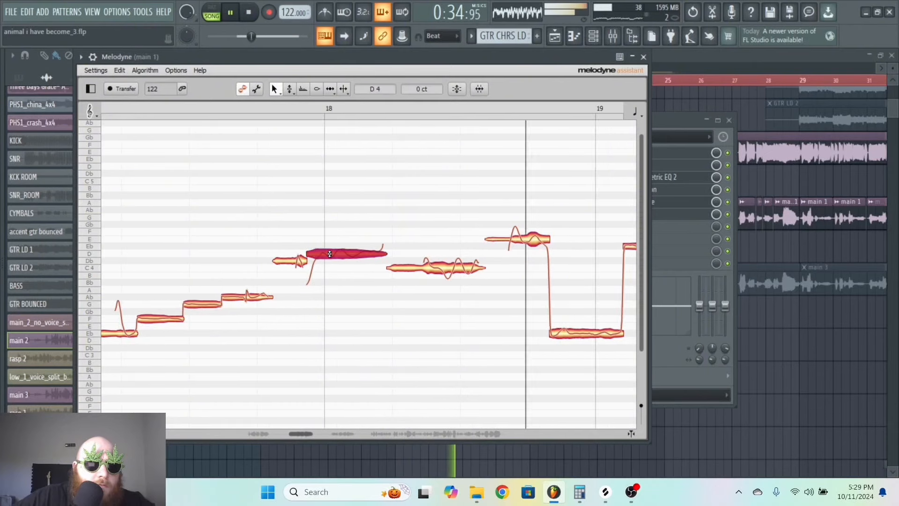
right_click(325, 252)
drag(341, 264, 340, 279)
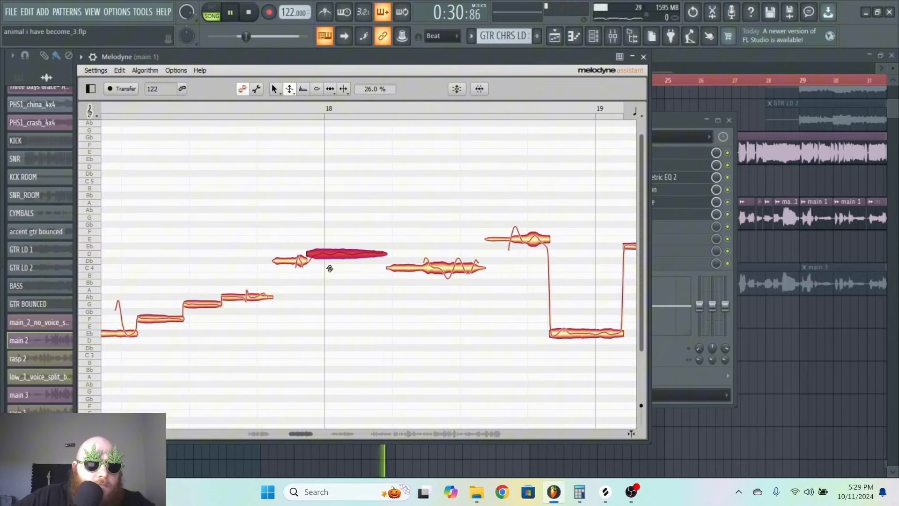
click(376, 321)
drag(465, 268, 467, 312)
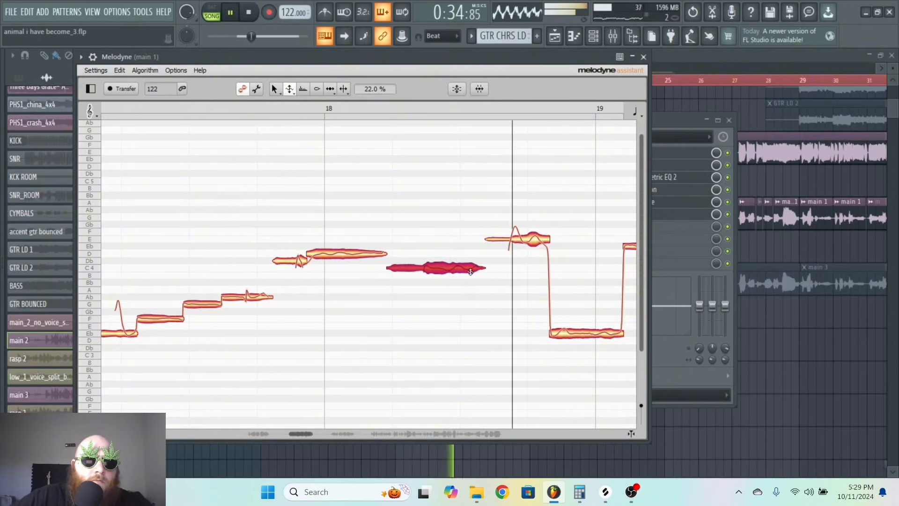
click(524, 241)
key(space)
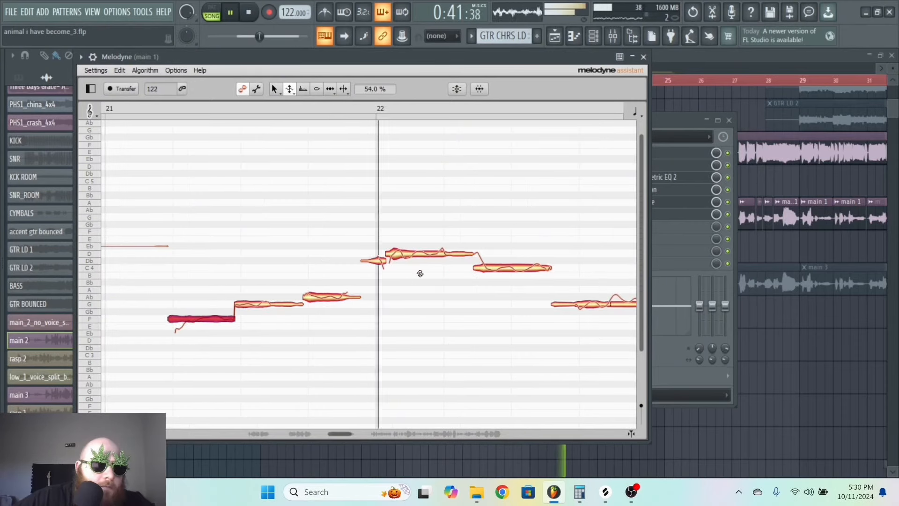
Reduce the pitch modulation of the long D note after bar 22 to 25% and smooth the following C note.
drag(420, 255, 417, 293)
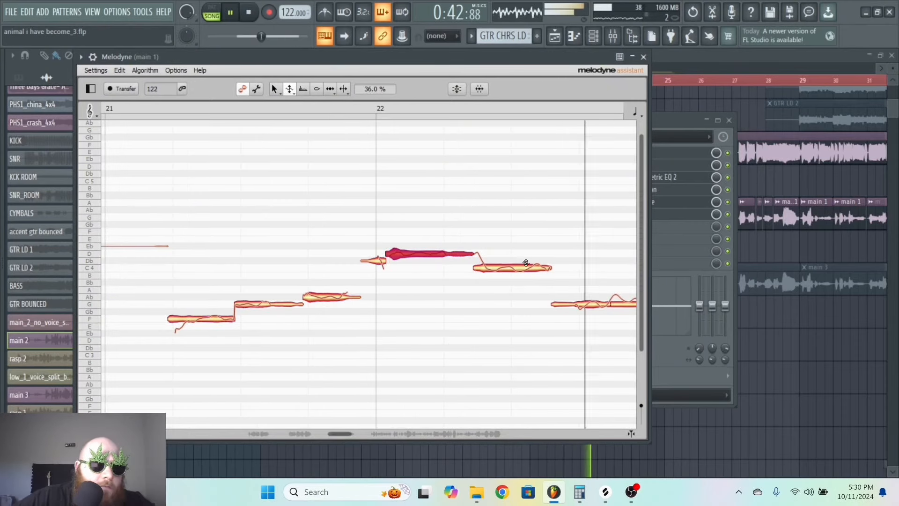
drag(526, 262, 521, 287)
click(406, 254)
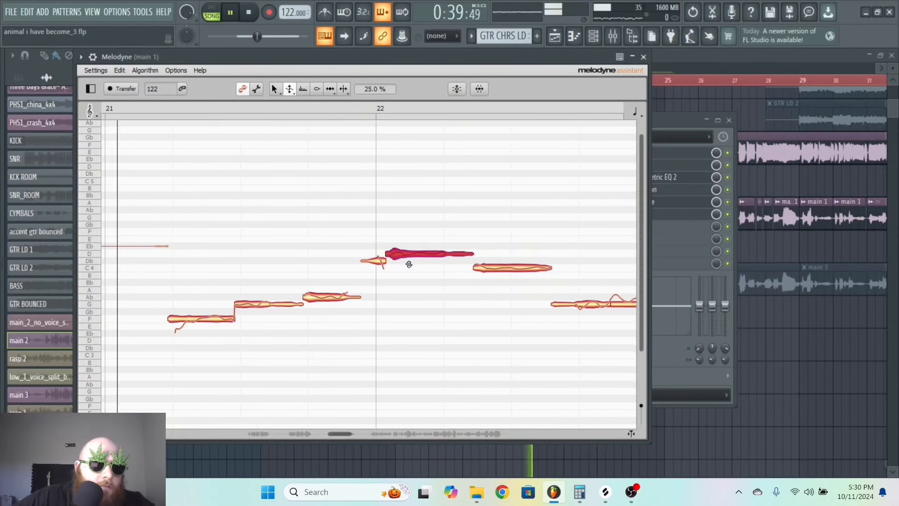
click(409, 225)
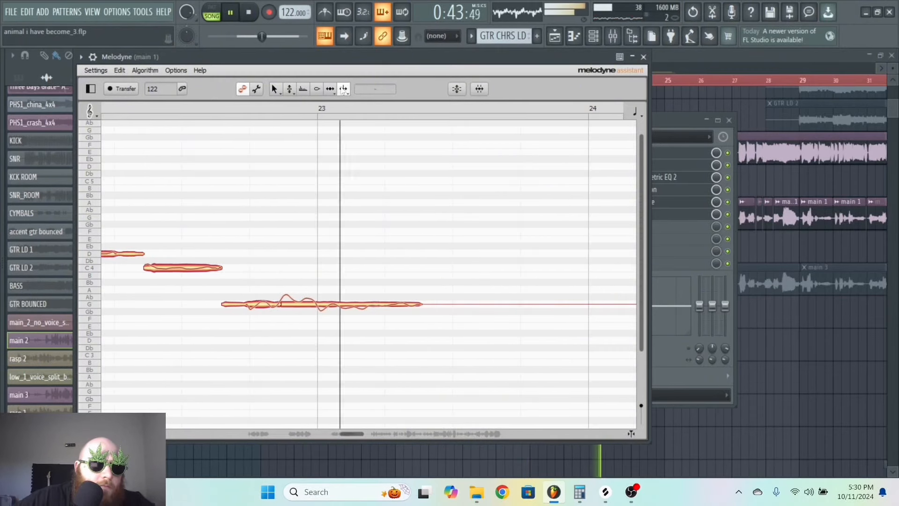
Split the long G note around bar 23 into three notes where its pitch curve rises and falls.
click(281, 303)
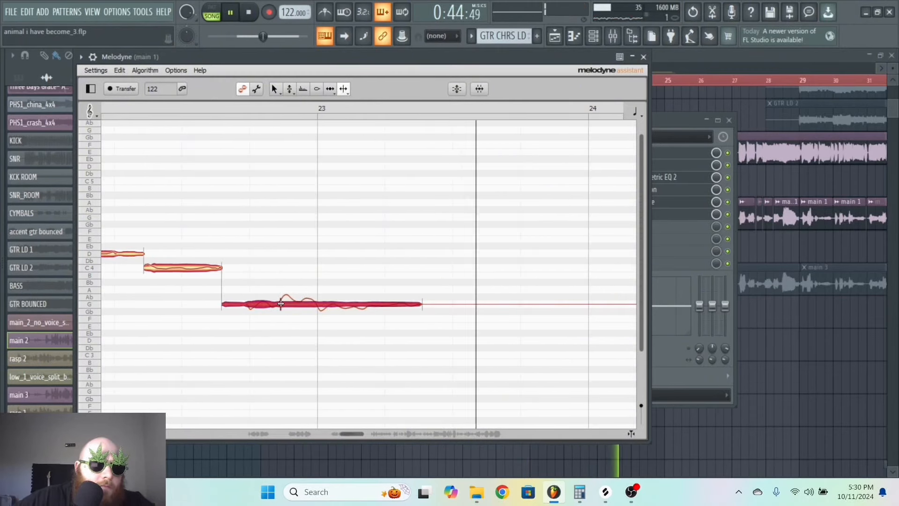
double_click(307, 305)
double_click(277, 303)
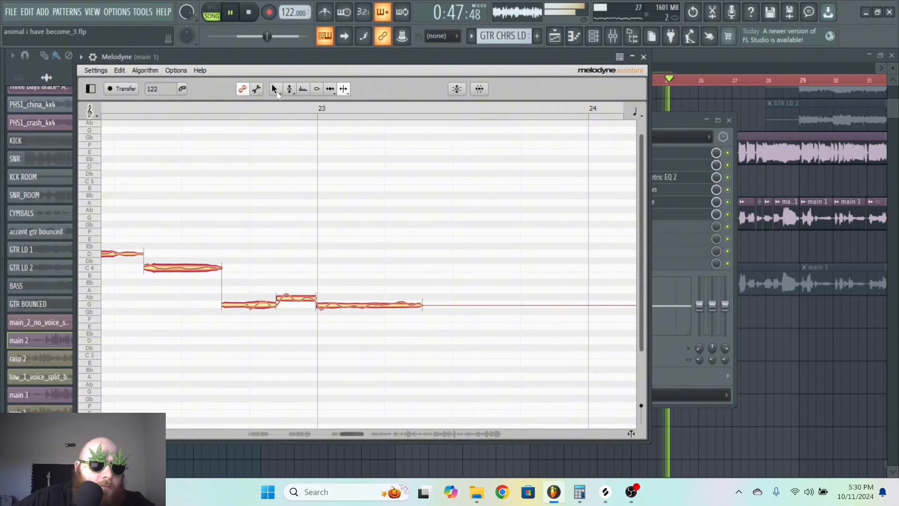
Apply Melodyne's pitch correction to the three split notes around bar 23 and the preceding C note.
drag(408, 342, 207, 239)
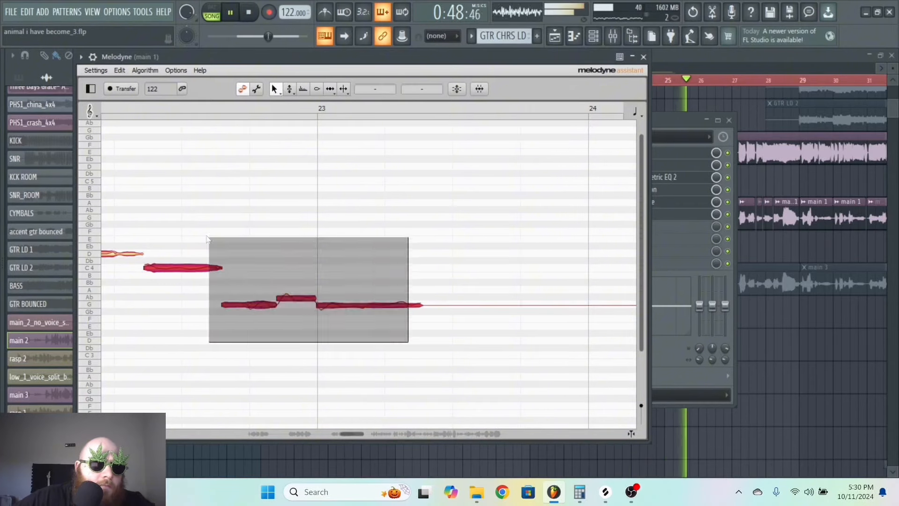
click(457, 88)
click(460, 118)
click(256, 273)
key(space)
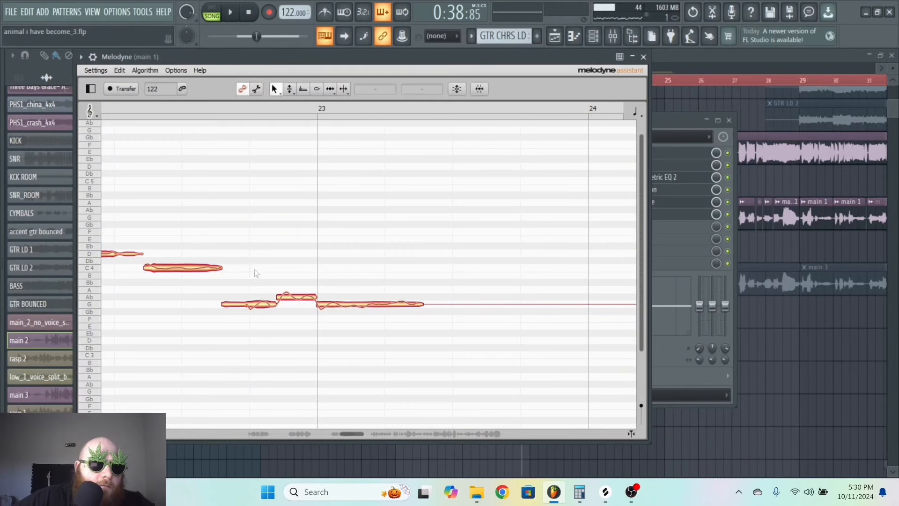
Reduce the pitch modulation of the first split G note before bar 23 to 63% and smooth the two notes after it.
right_click(256, 307)
click(251, 300)
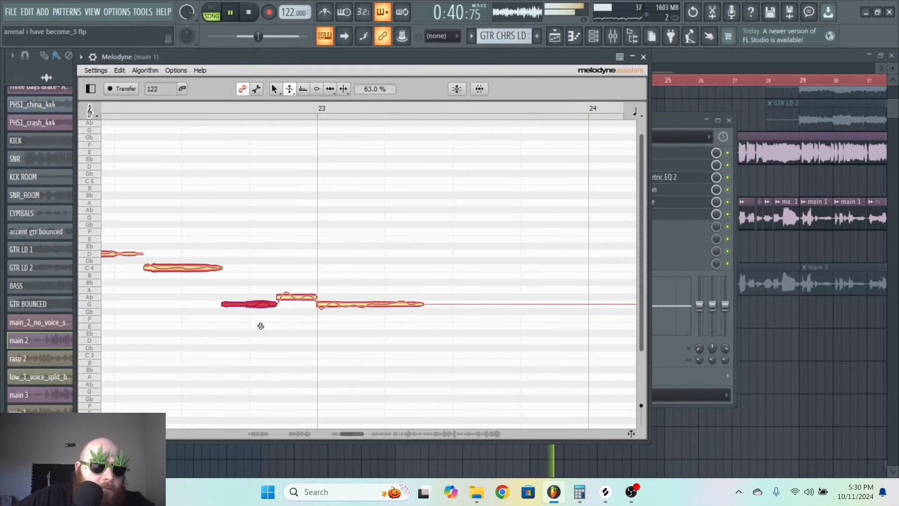
click(295, 297)
click(380, 304)
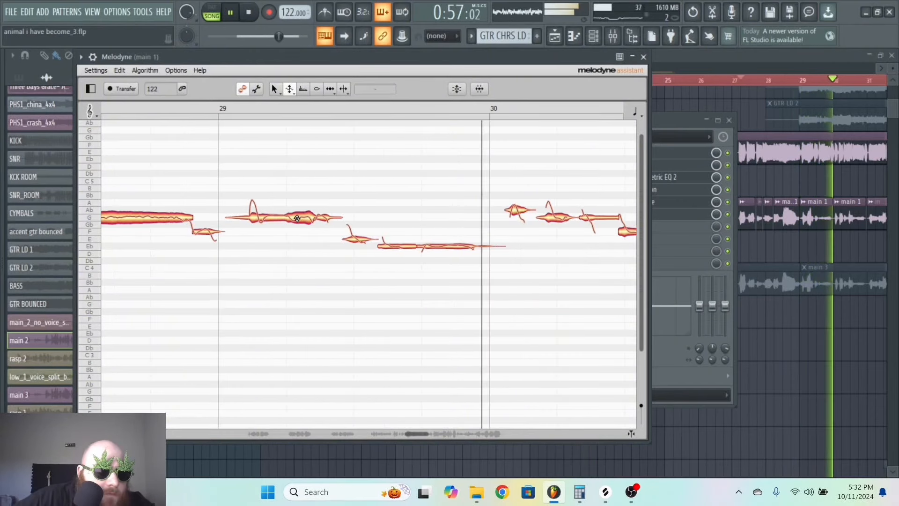
Flatten the pitch modulation of the long G note after bar 29 and raise the following E note by a semitone.
click(289, 220)
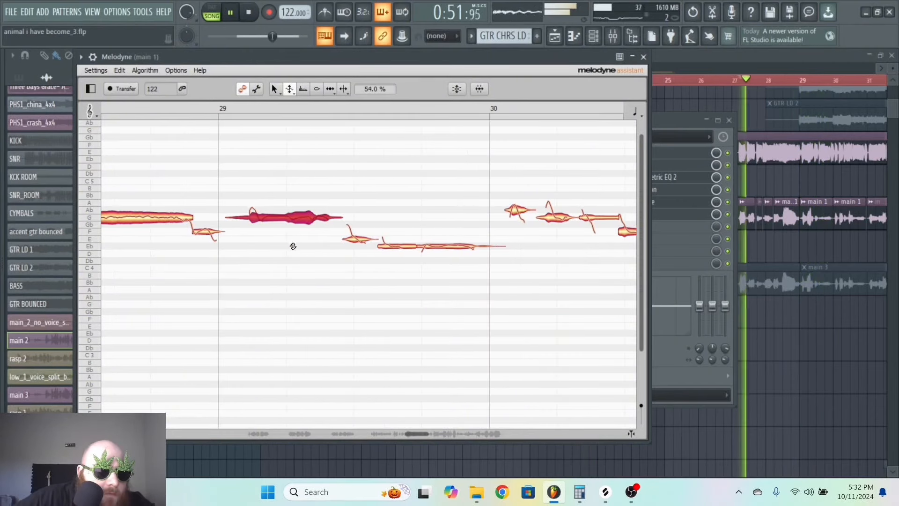
click(274, 89)
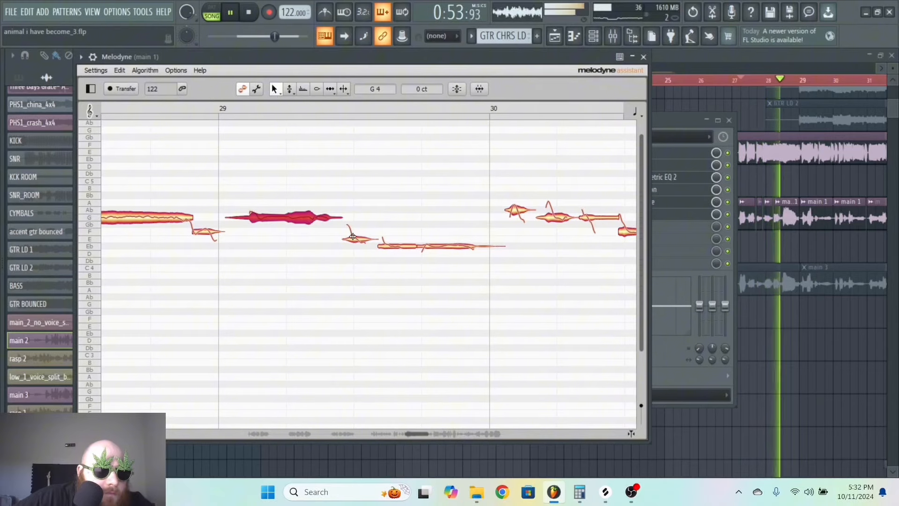
drag(357, 242, 357, 234)
click(375, 201)
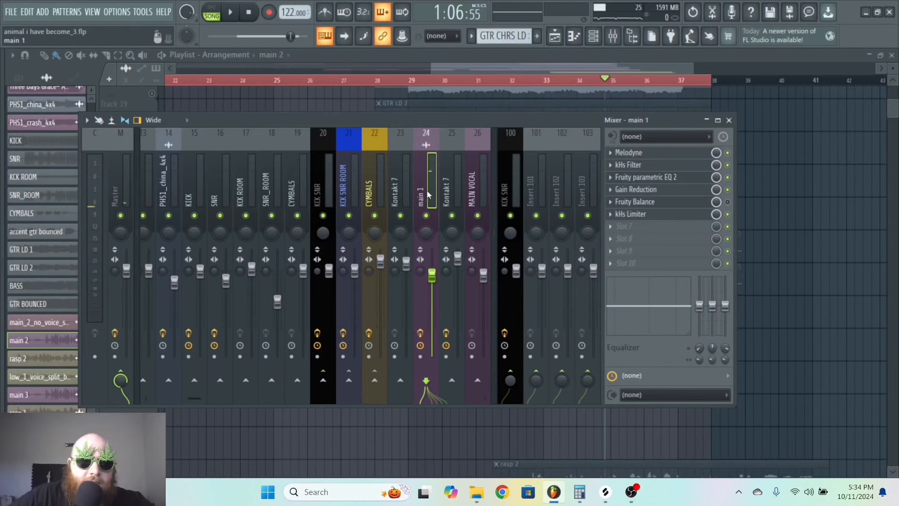
Render the main 1 mixer track over the song selection to a stereo WAV file under the suggested file name.
click(249, 14)
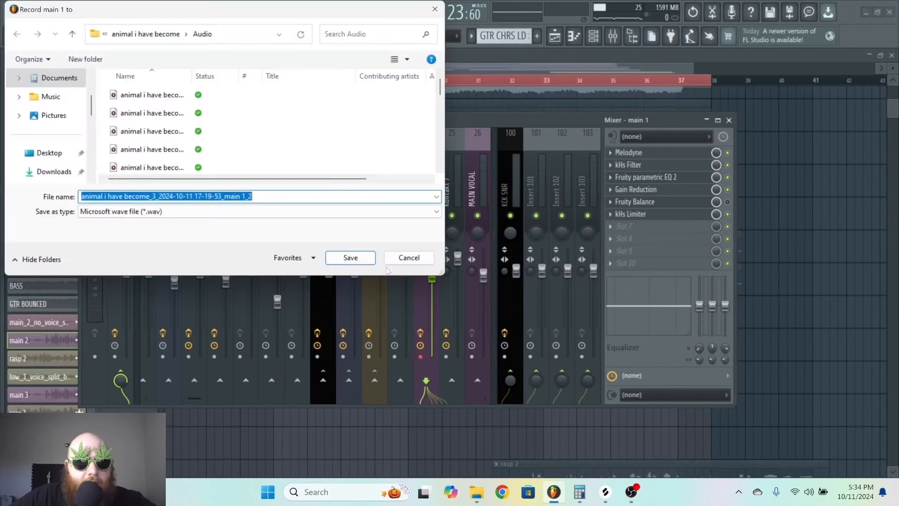
click(350, 256)
key(alt+r)
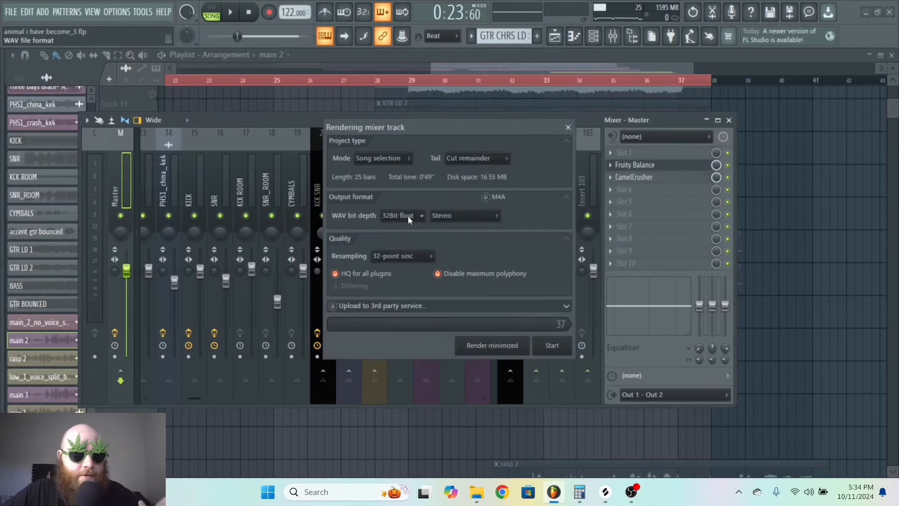
click(408, 230)
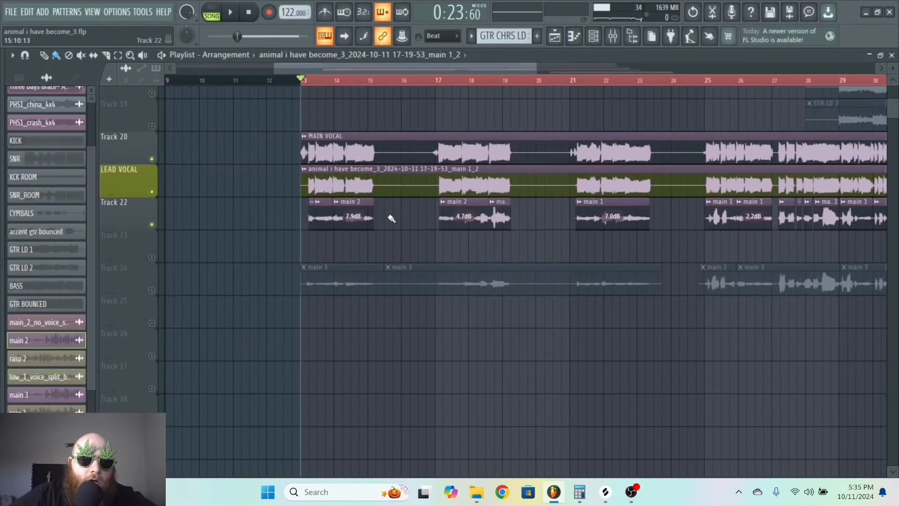
Rename the rendered main 1 clip on the LEAD VOCAL track as DUB_1.
click(307, 173)
click(353, 215)
text(DUB_1)
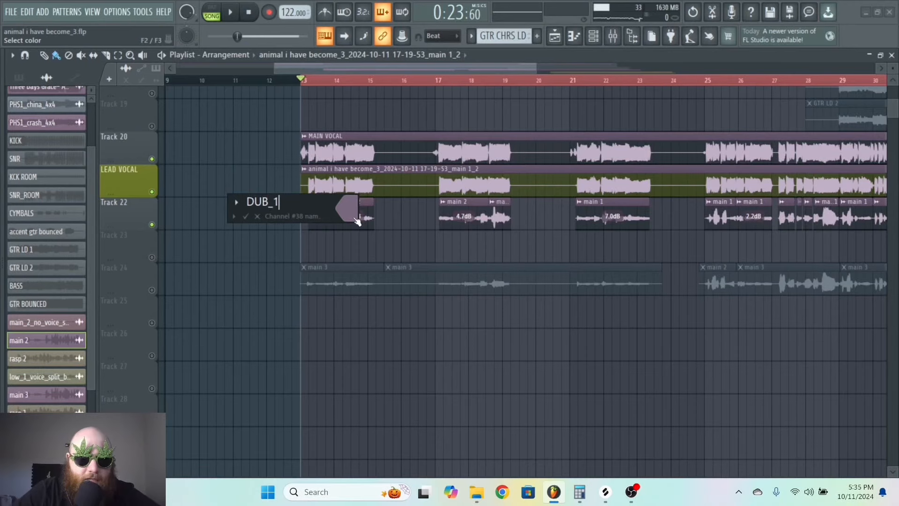
key(Return)
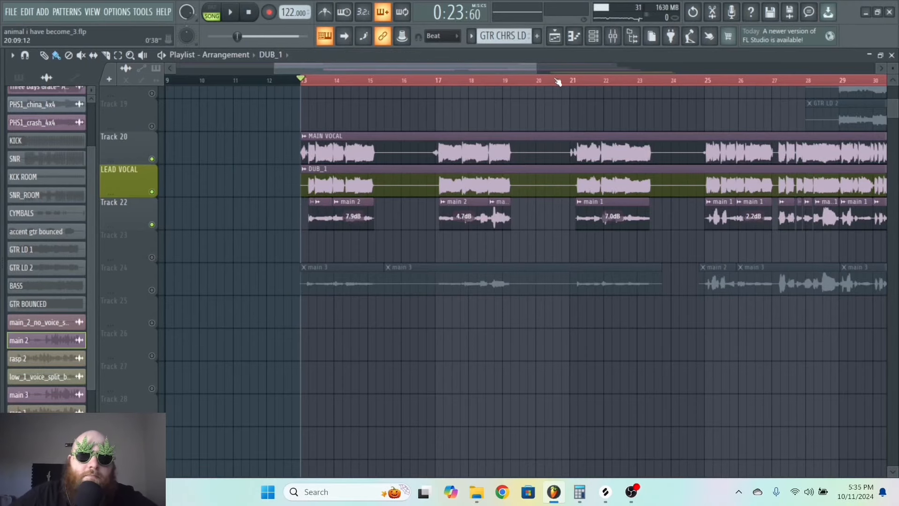
Delete all the source main 1 and main 2 clips from Track 22.
scroll(557, 82, down, 3)
drag(690, 222, 235, 214)
key(Delete)
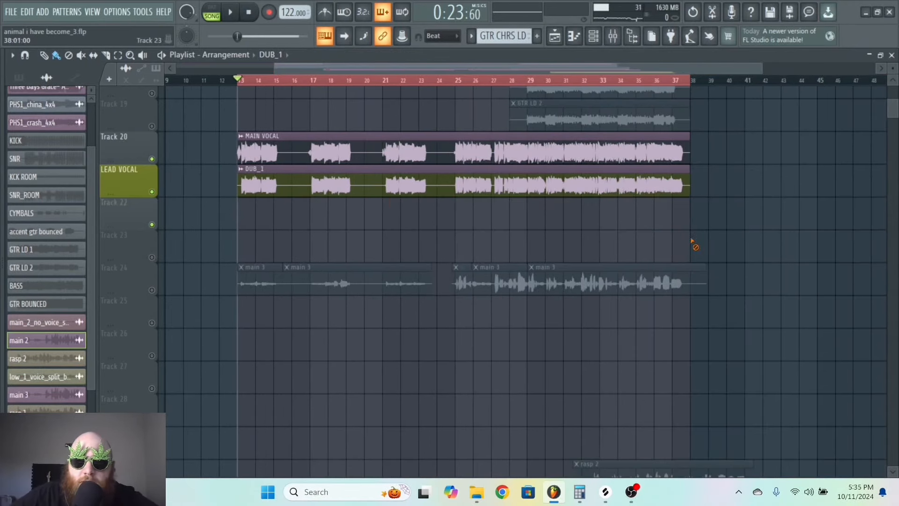
Select all the main 3 clips on Track 24 and move them up two tracks to Track 22.
drag(770, 272, 247, 271)
key(shift+Up)
key(shift+Up)
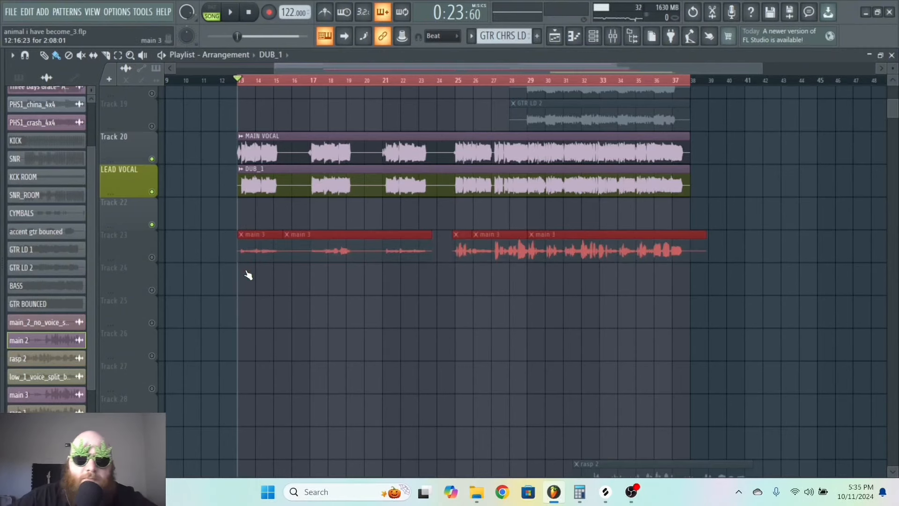
Enable Fruity Balance on the main 1 mixer track and set its balance to 100% right.
click(613, 36)
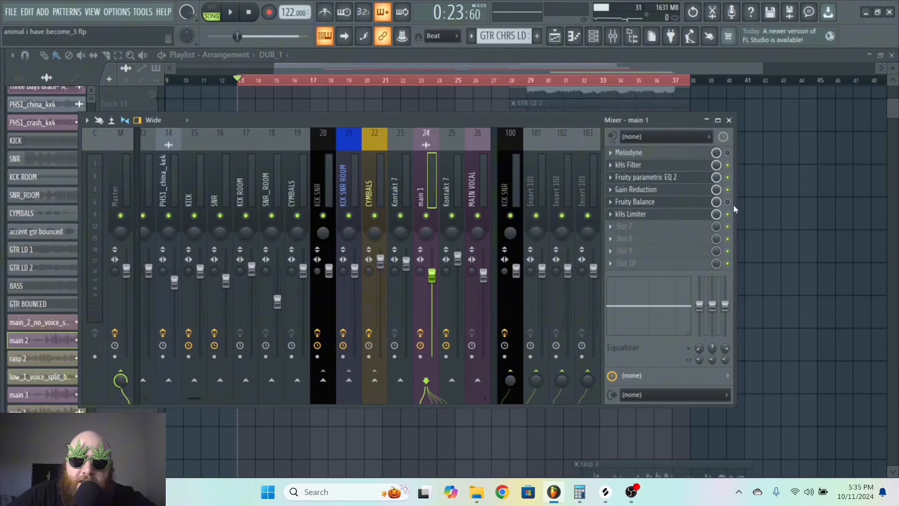
click(670, 204)
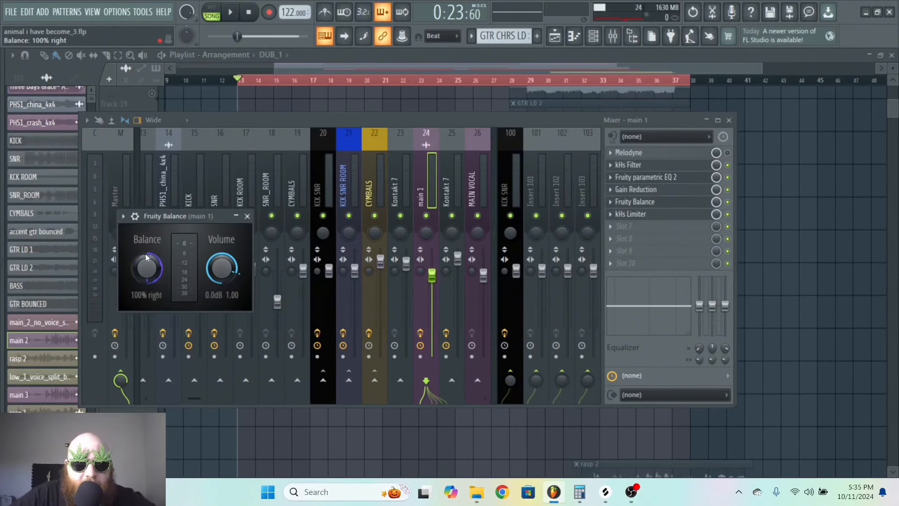
click(393, 69)
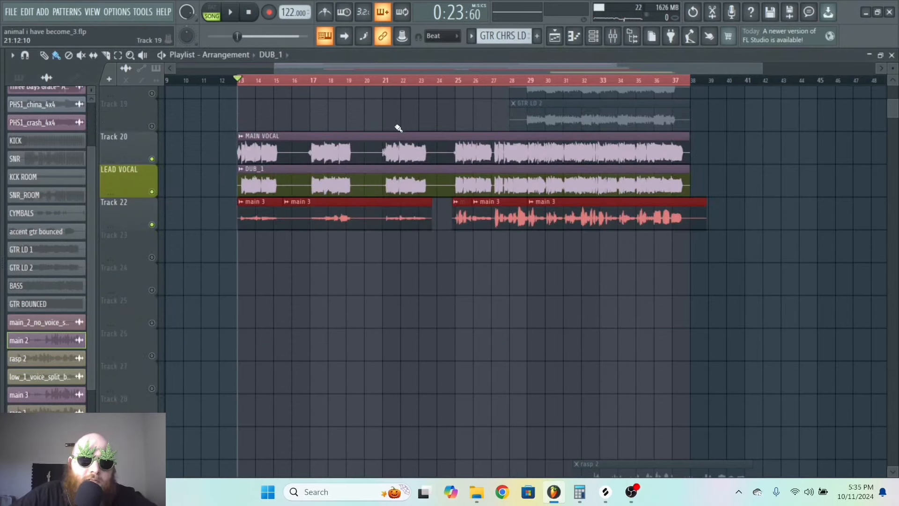
double_click(378, 180)
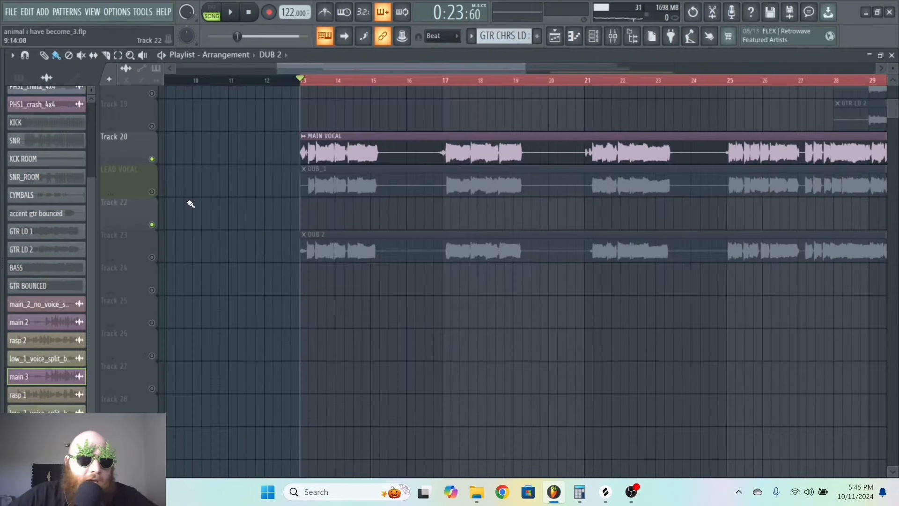
Unmute the backing tracks, the LEAD VOCAL track and Track 23 in the playlist.
click(152, 192)
scroll(323, 207, up, 15)
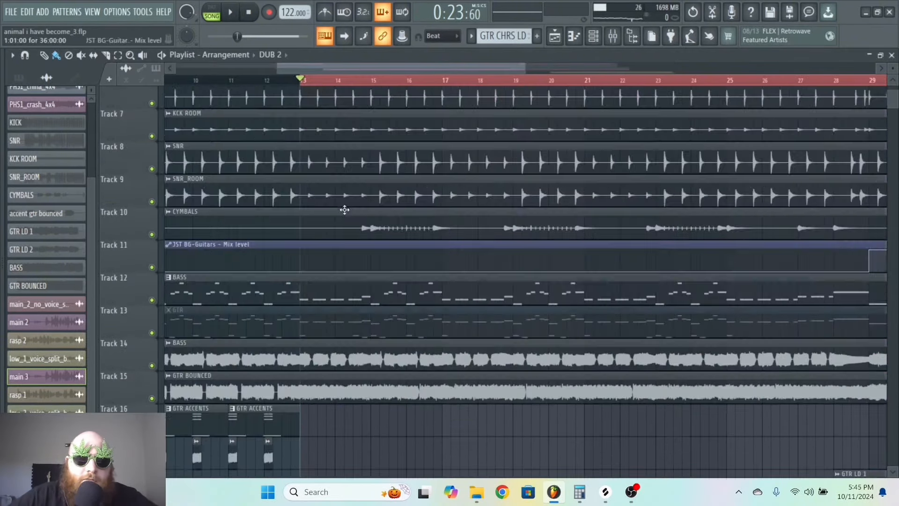
scroll(410, 203, down, 5)
scroll(482, 240, down, 8)
click(477, 257)
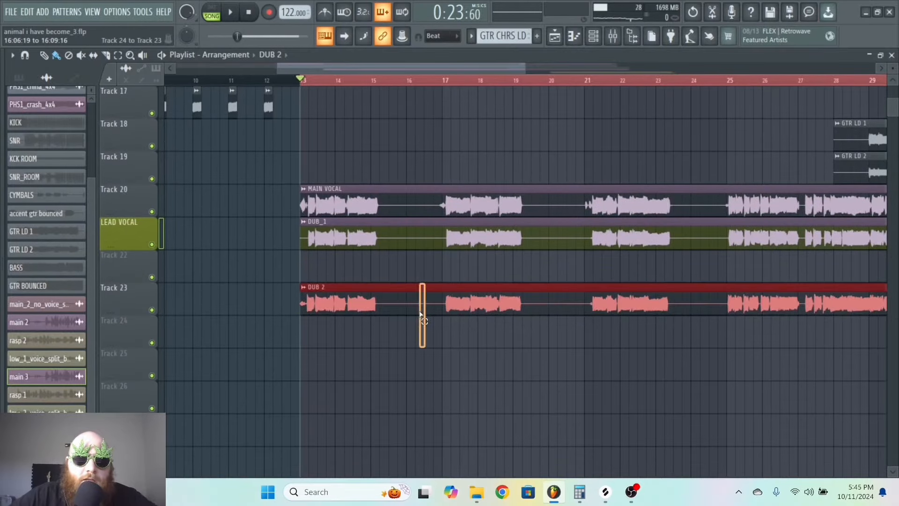
Move the MAIN VOCAL, DUB_1 and DUB 2 clips together down to Tracks 22 to 24.
drag(418, 306, 411, 167)
key(shift+Down)
key(shift+Down)
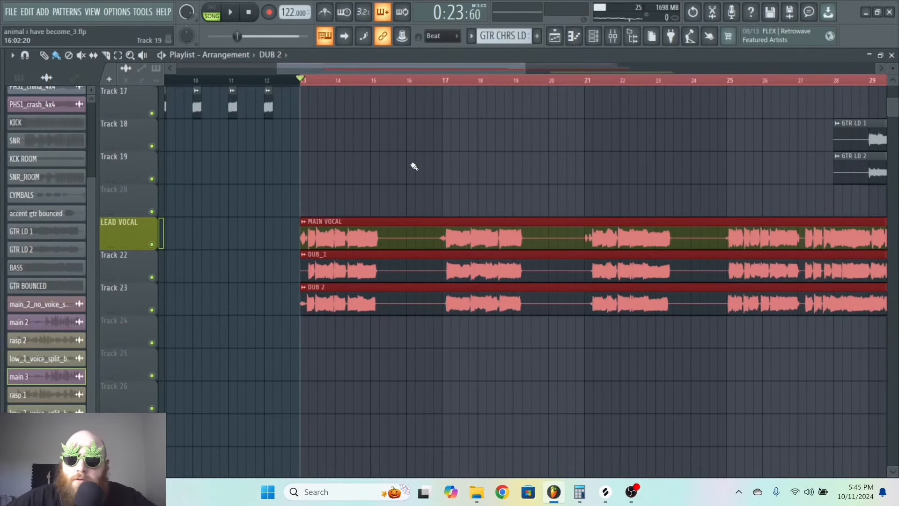
drag(524, 68, 683, 68)
Reset the channel volume of the bounced vocal clips to the default in their channel settings.
double_click(506, 255)
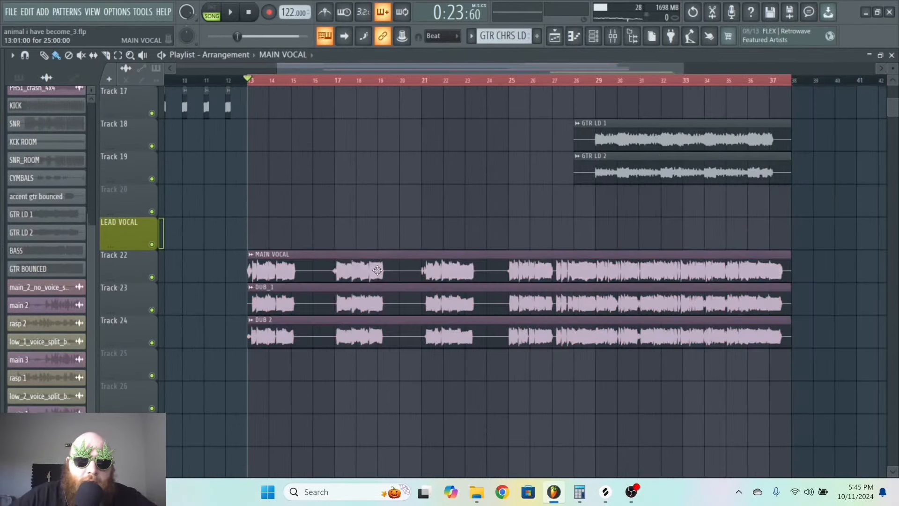
right_click(286, 159)
click(305, 166)
double_click(443, 255)
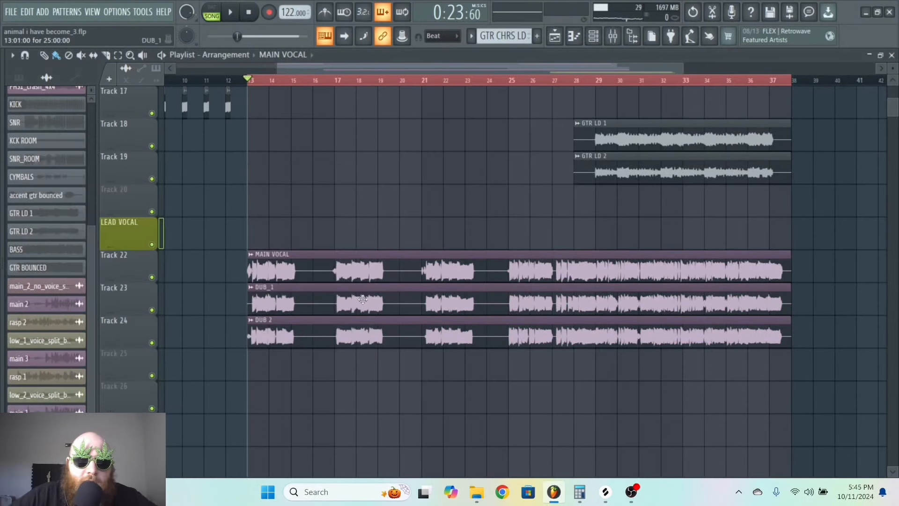
double_click(360, 299)
right_click(298, 172)
click(313, 176)
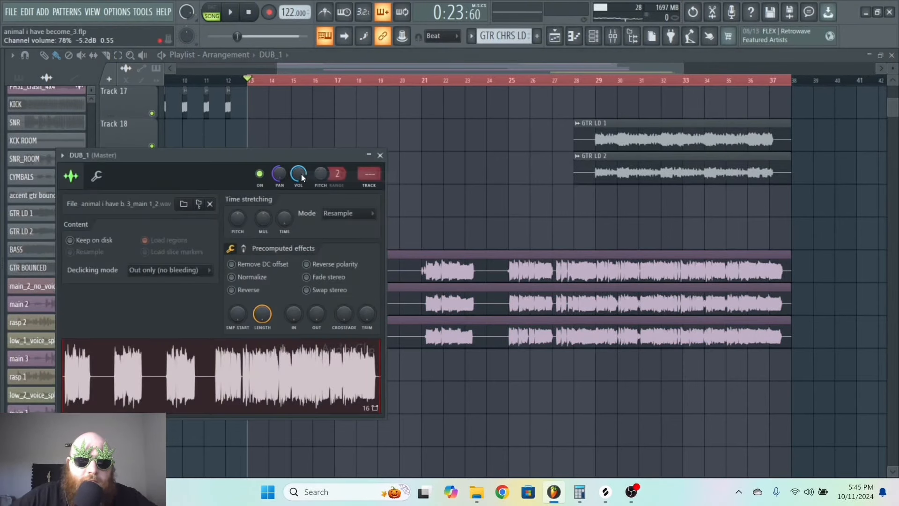
double_click(439, 335)
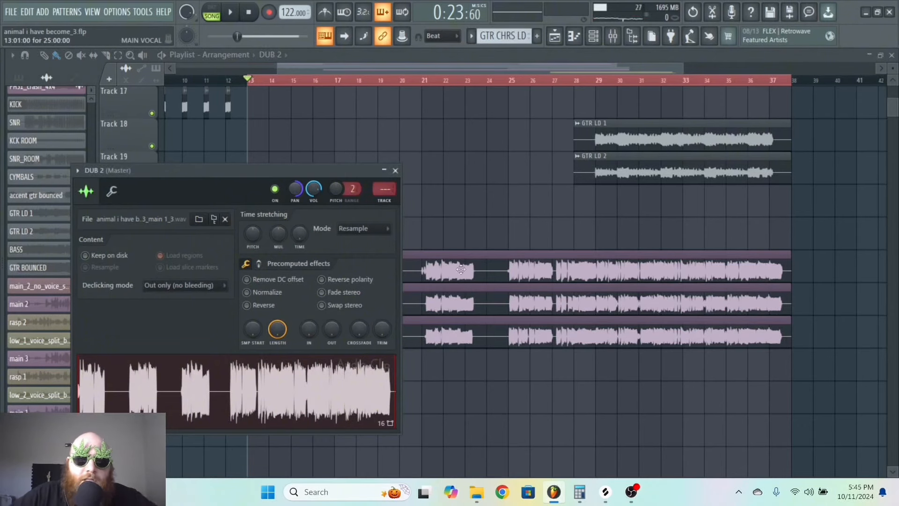
click(448, 304)
double_click(302, 257)
right_click(422, 238)
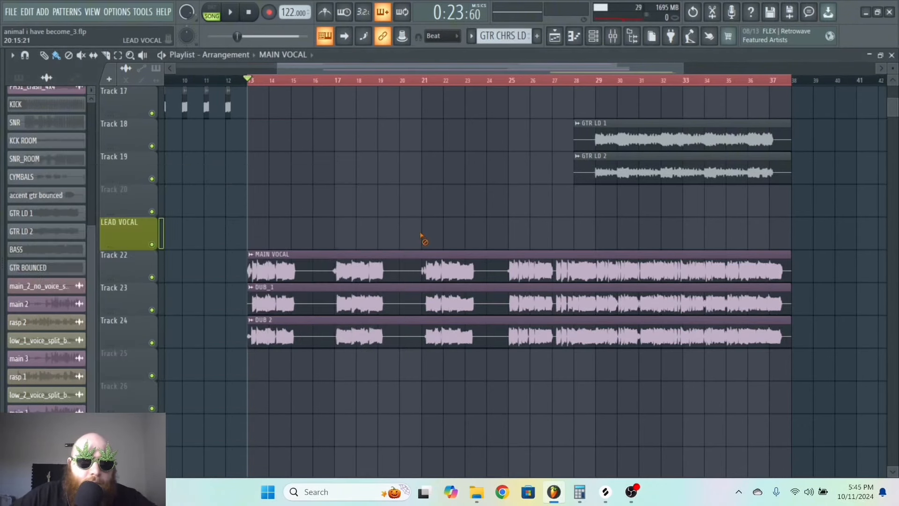
Route the DUB_1 clip to free mixer track 35 and assign the DUB 2 clip to the same mixer track.
double_click(374, 303)
key(ctrl+l)
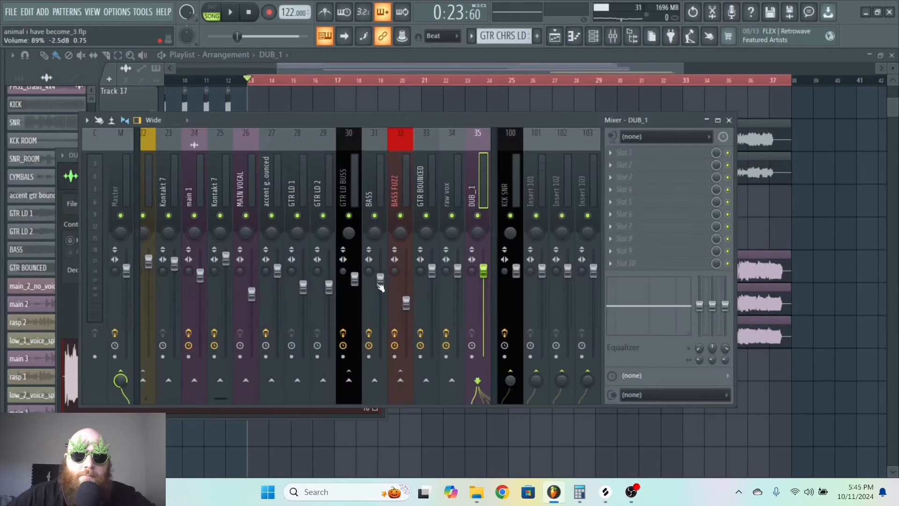
key(F9)
click(427, 328)
double_click(354, 300)
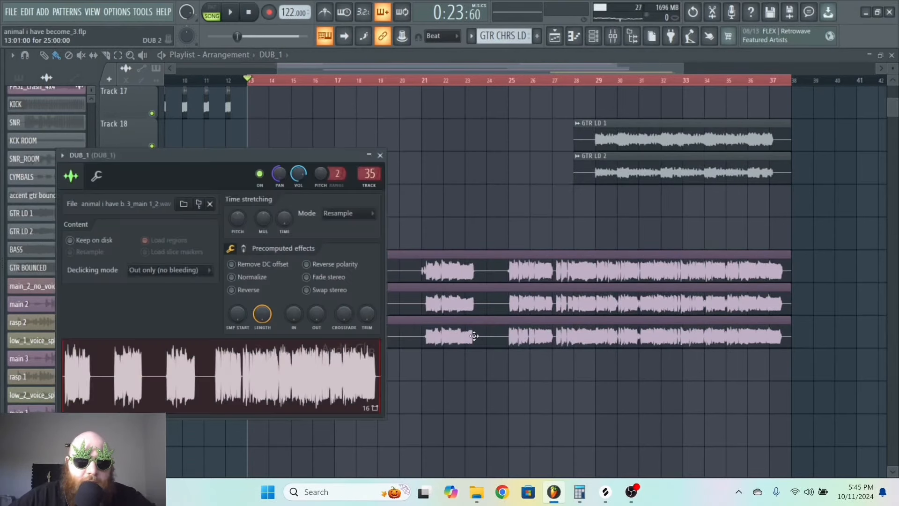
double_click(475, 335)
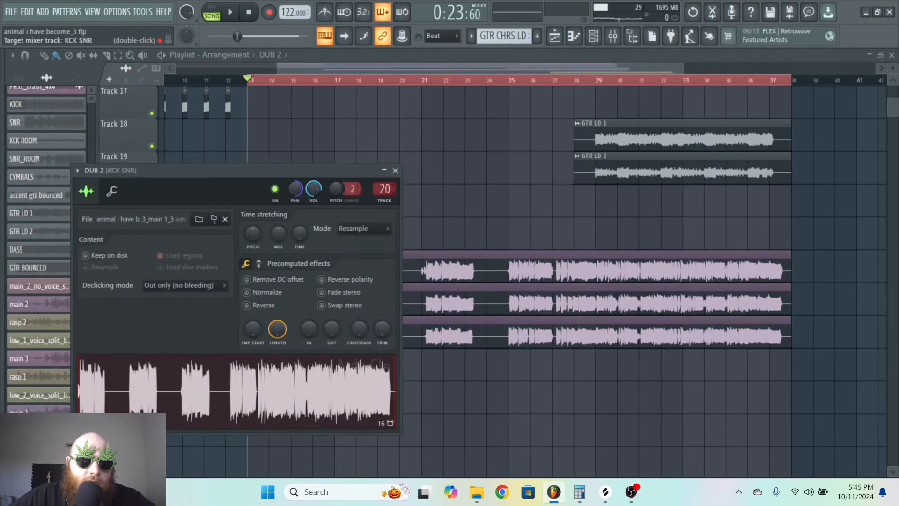
scroll(384, 189, up, 5)
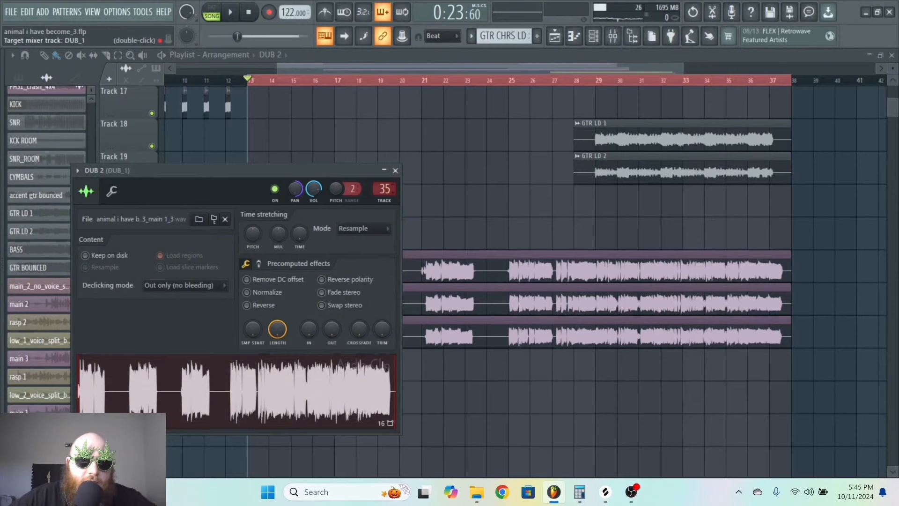
Load Fruity Balance into slot 2 of the DUB_1 mixer track.
double_click(384, 188)
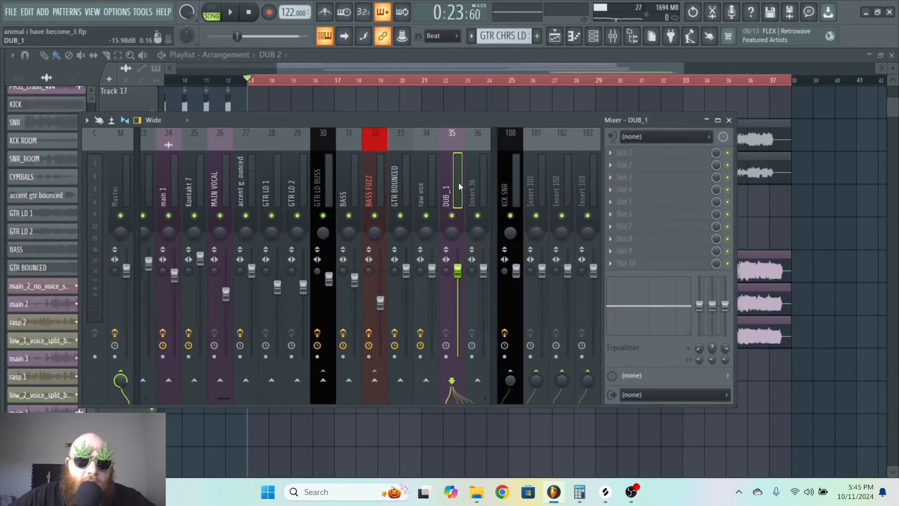
click(635, 174)
click(643, 168)
click(644, 168)
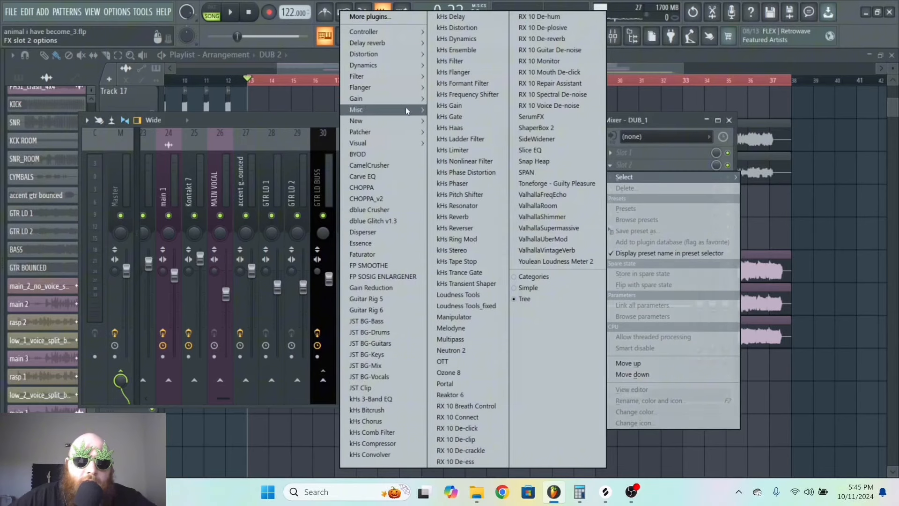
mouse_move(405, 109)
click(302, 100)
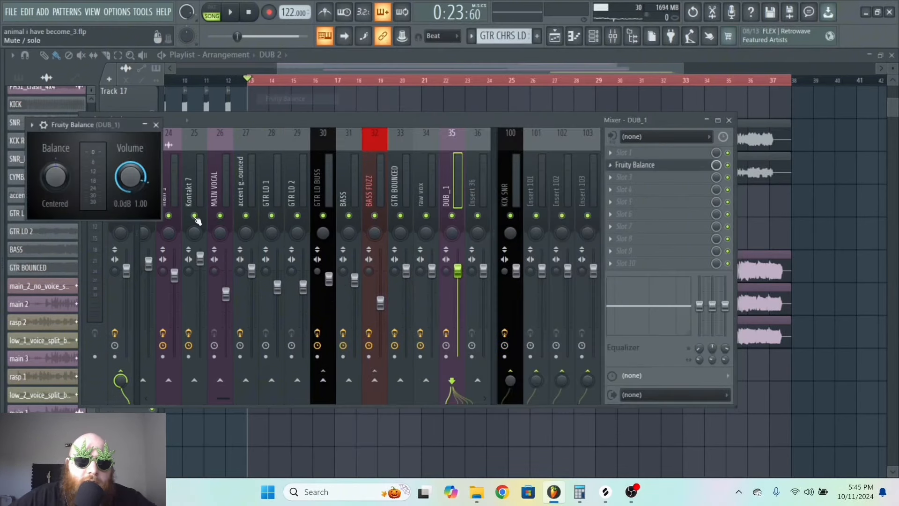
Route the DUB_1 and MAIN VOCAL mixer tracks only to Insert 36.
click(453, 176)
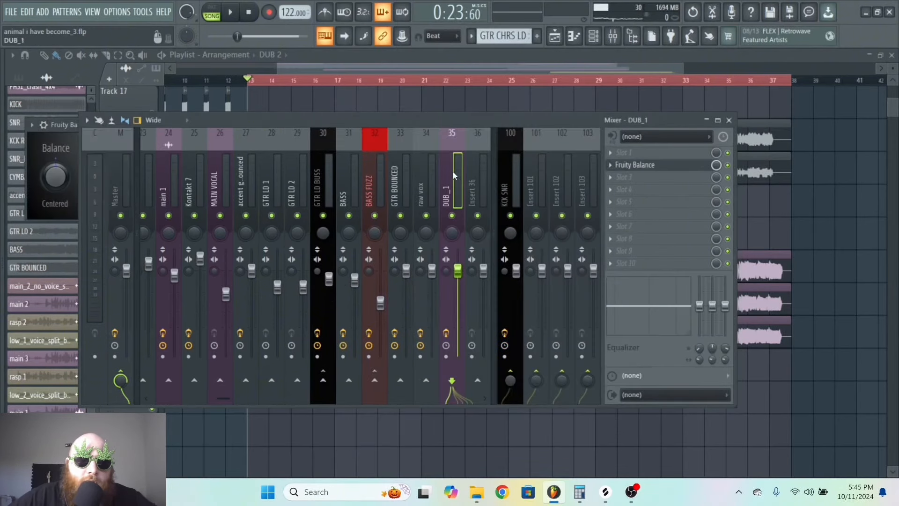
right_click(481, 387)
click(513, 397)
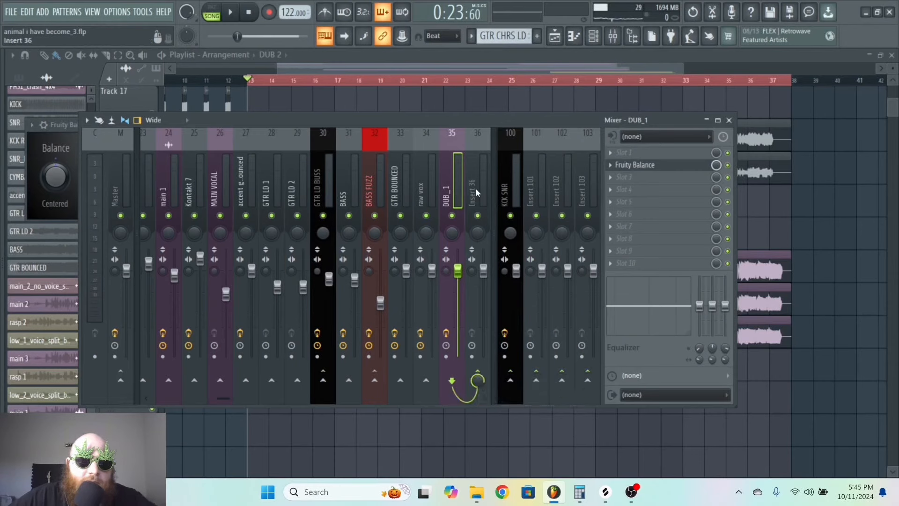
click(221, 195)
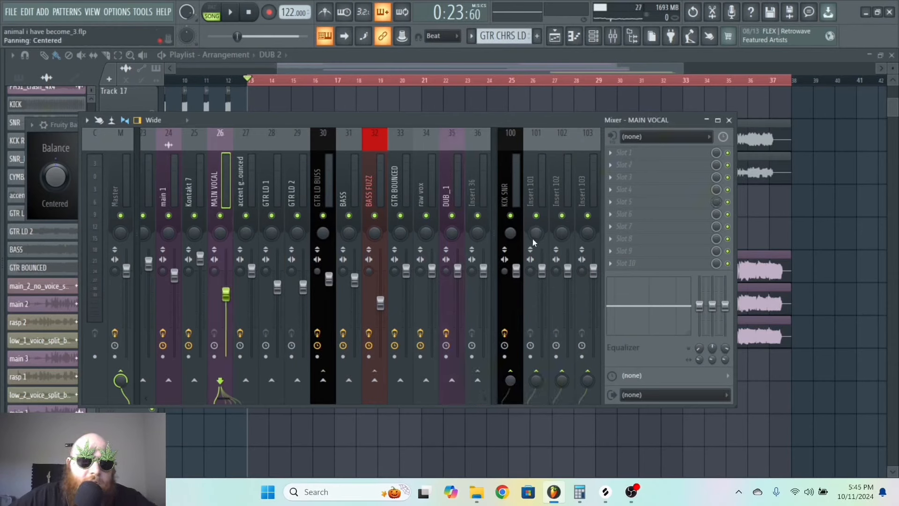
right_click(479, 380)
click(513, 398)
Name Insert 36 VOCAL BUSS and colour it black.
click(528, 146)
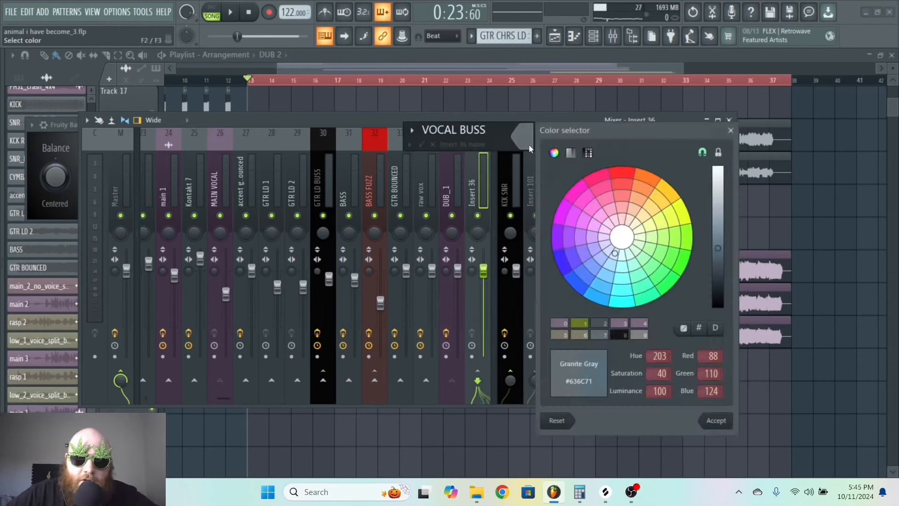
drag(718, 248, 718, 307)
click(724, 419)
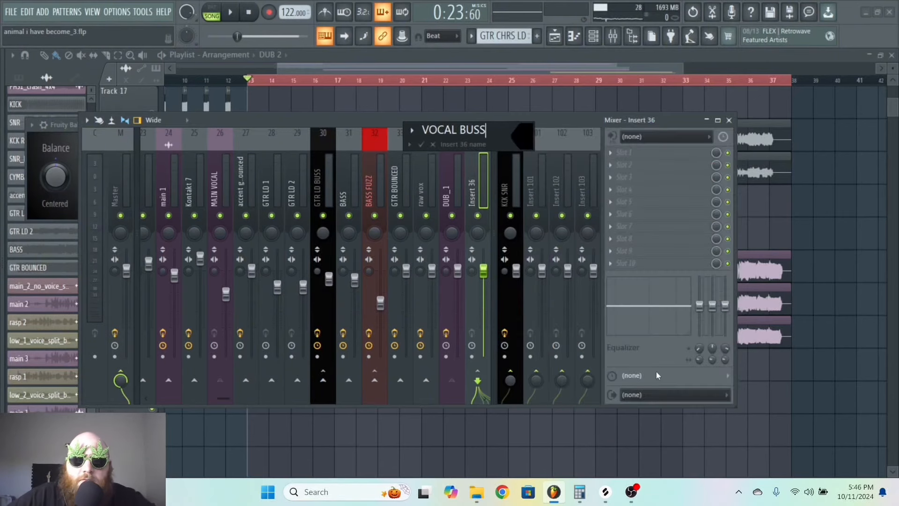
Lower the Fruity Balance volume on DUB_1 to -1.8 dB and load kHs Limiter into slot 3.
click(636, 165)
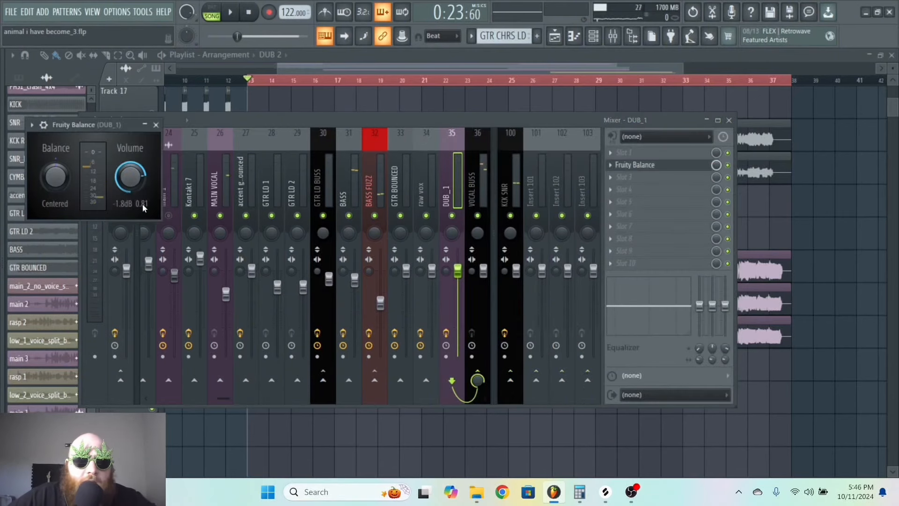
click(637, 182)
click(488, 144)
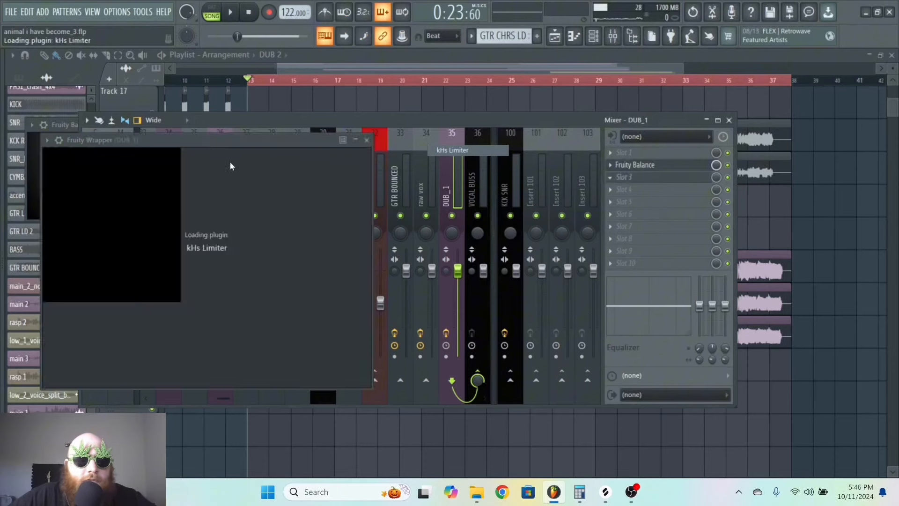
drag(88, 143, 183, 141)
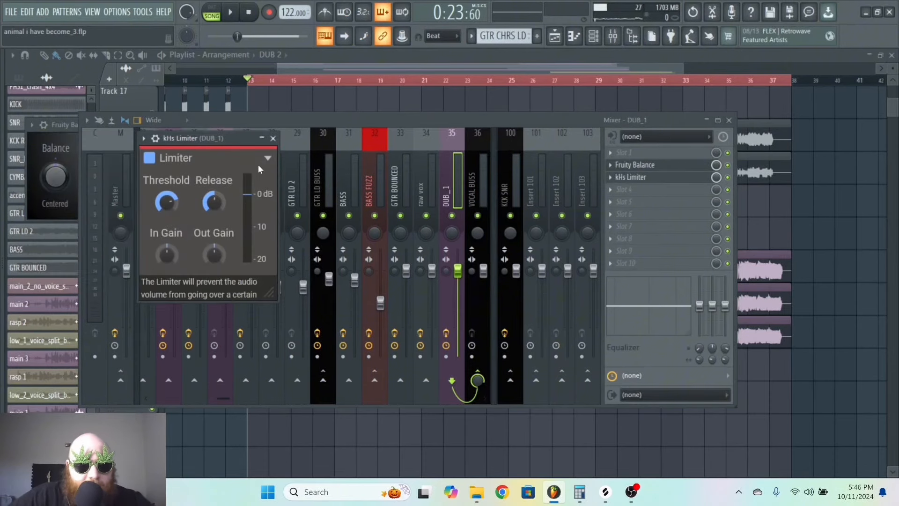
During playback, raise the DUB_1 limiter's input gain and lower its output gain to about -8.80 dB.
key(space)
drag(168, 253, 168, 213)
drag(214, 253, 214, 270)
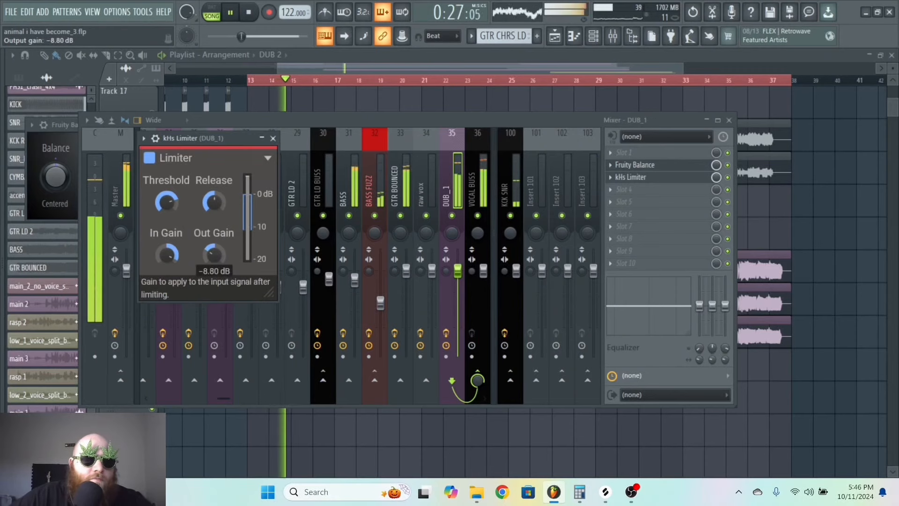
Reset the MAIN VOCAL mixer track's fader to its default level.
click(405, 186)
click(222, 192)
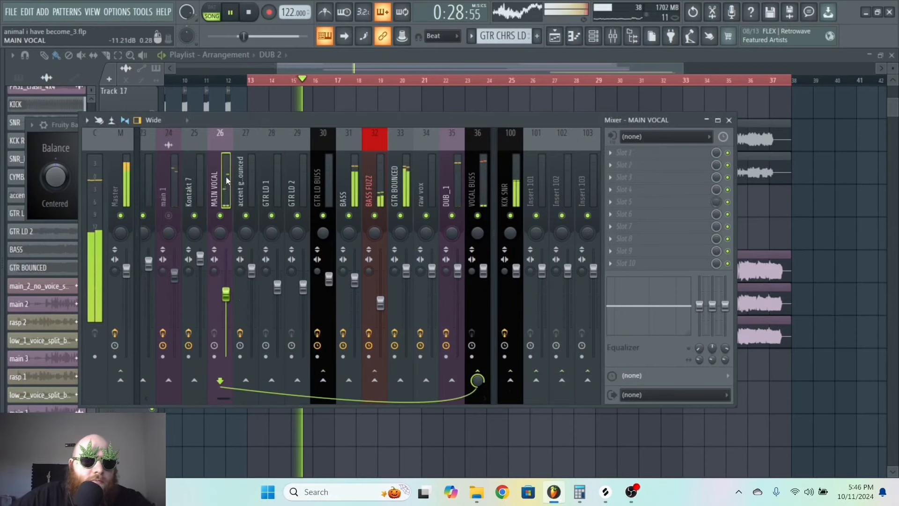
right_click(225, 292)
click(253, 284)
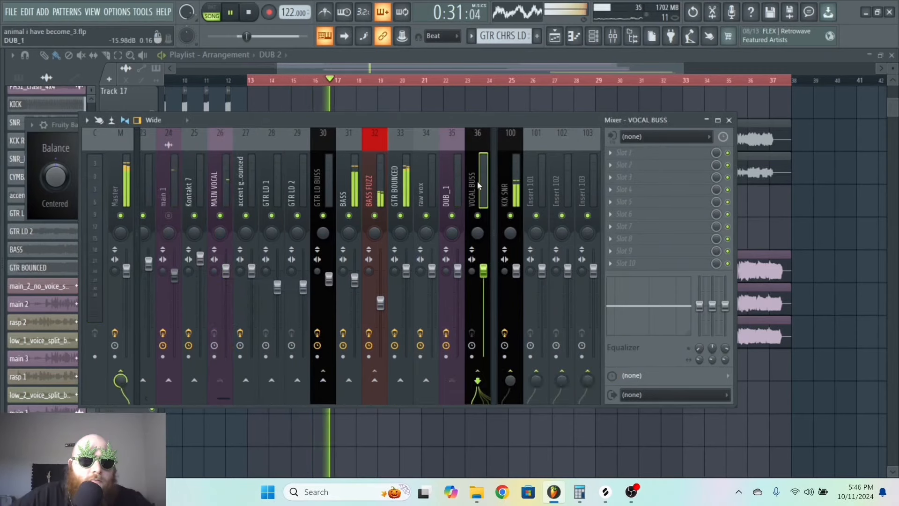
Load kHs Limiter into slot 4 of the VOCAL BUSS mixer track.
click(494, 183)
click(378, 183)
click(352, 183)
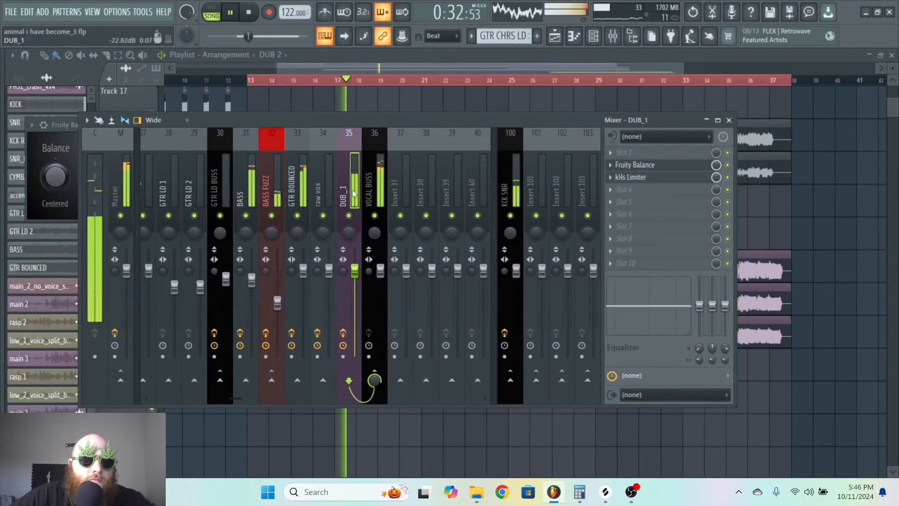
click(381, 183)
click(639, 189)
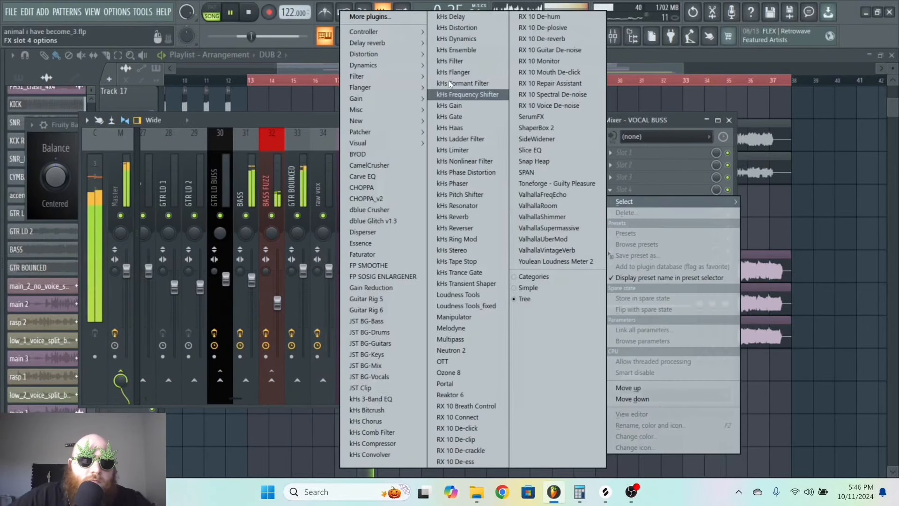
click(488, 148)
Place a DUB 2 clip at bar 28 on the LEAD VOCAL track.
drag(527, 69, 580, 69)
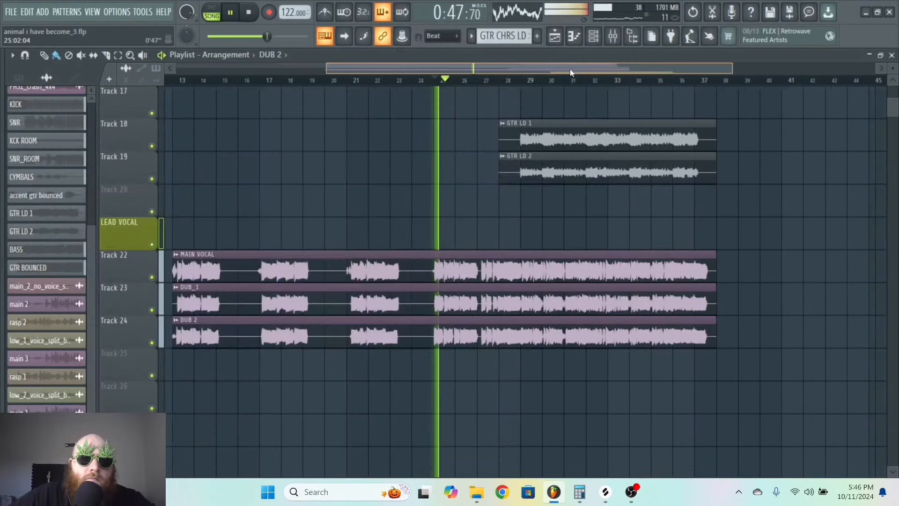
click(483, 244)
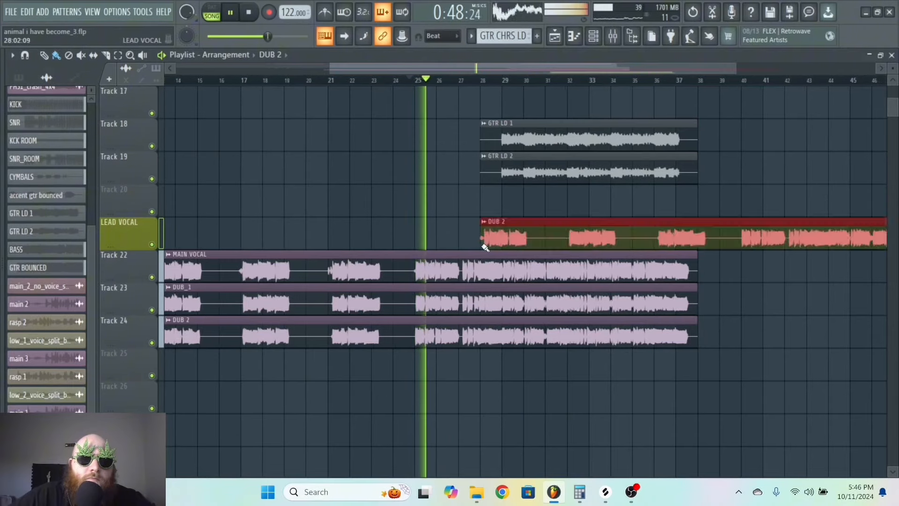
Delete the DUB 2 clip from the LEAD VOCAL track and set bars 28 to 38 as the playback range.
right_click(484, 241)
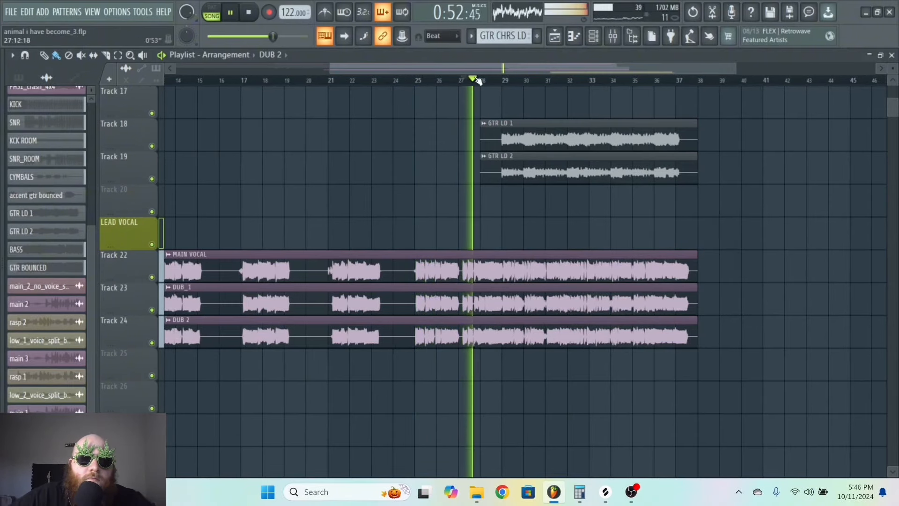
drag(482, 69, 527, 71)
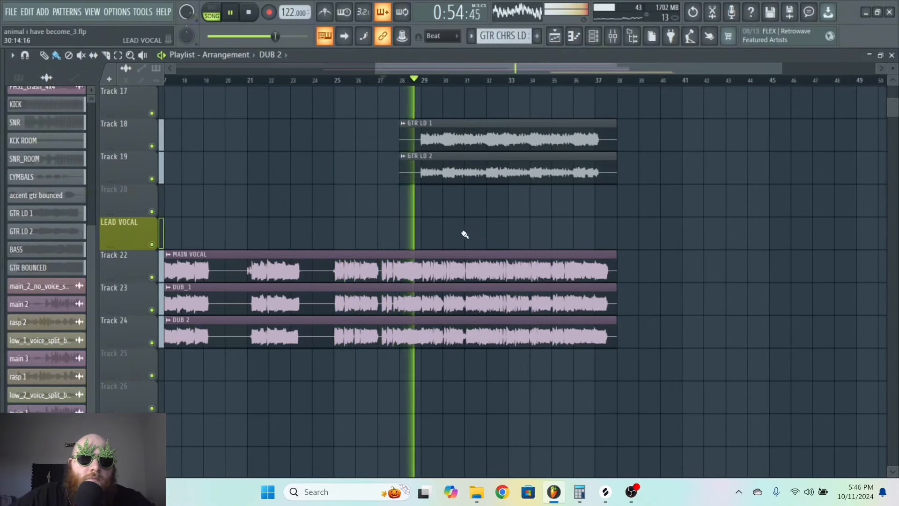
drag(451, 69, 477, 69)
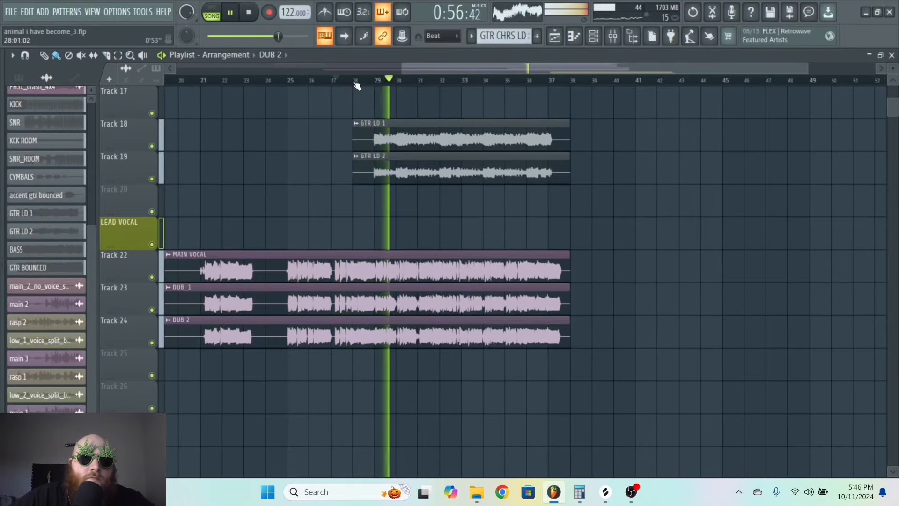
click(355, 83)
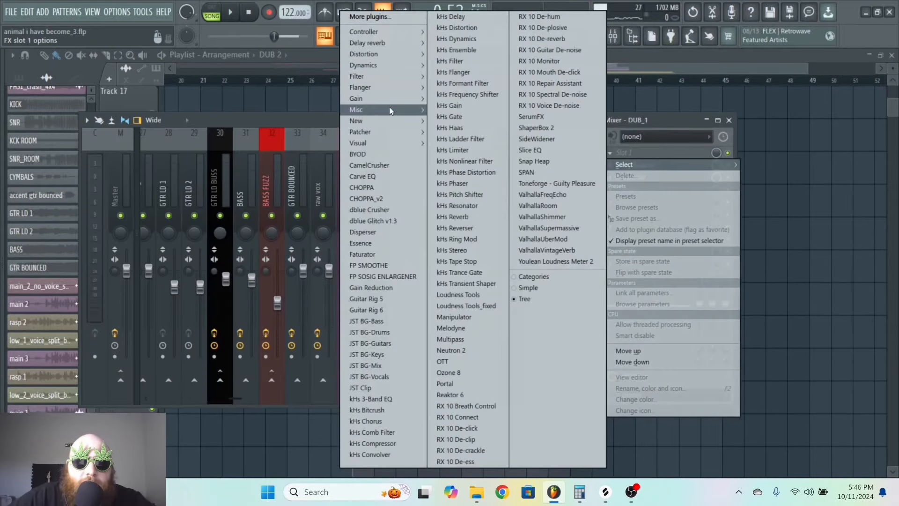
Load Fruity Parametric EQ 2 into slot 1 of DUB_1 and cut band 6 about 3.4 dB near 4070 Hz.
mouse_move(397, 79)
click(333, 127)
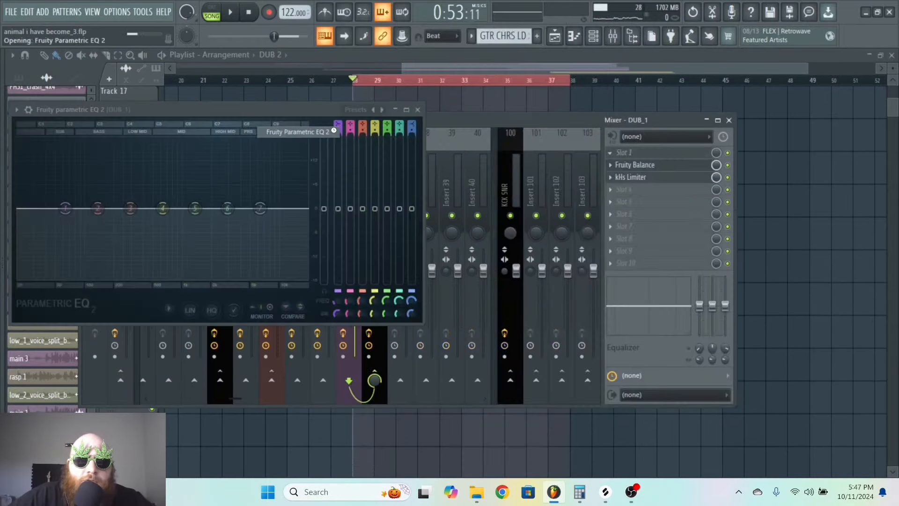
drag(266, 110, 399, 97)
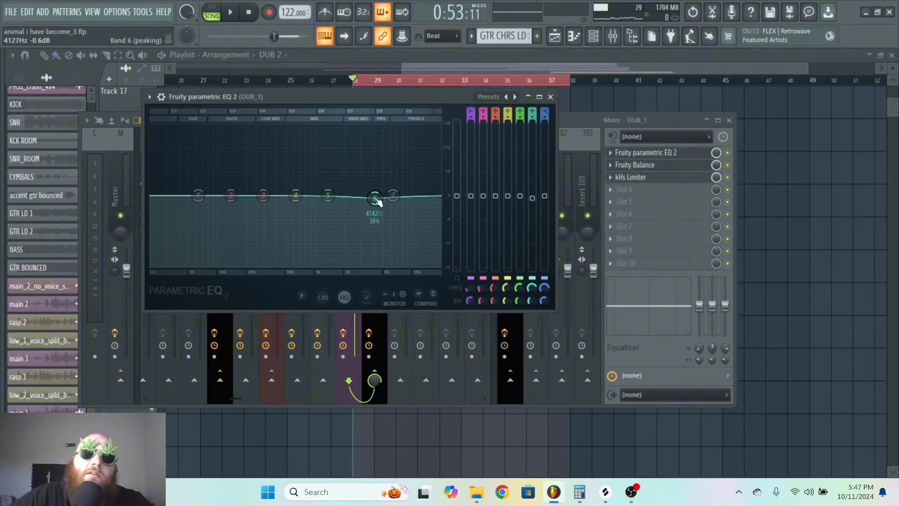
drag(373, 200, 376, 210)
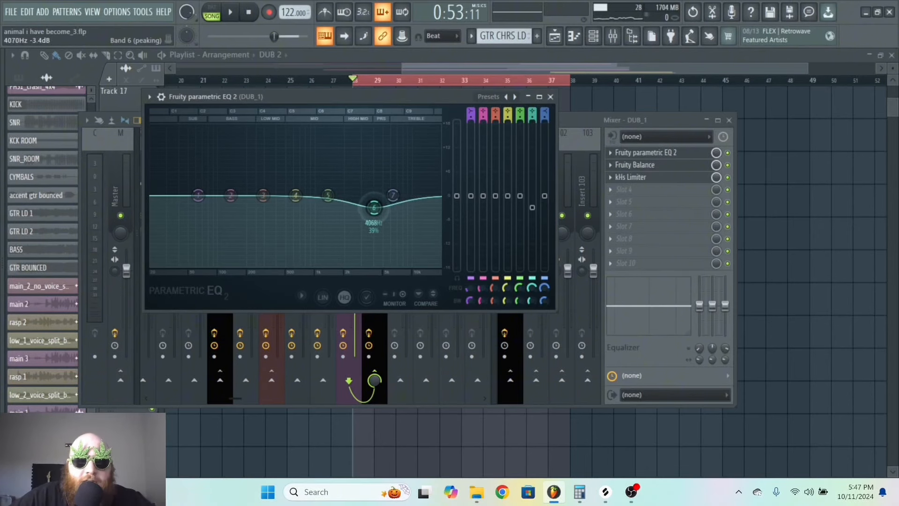
Make DUB_1's EQ band 1 a steep high-pass filter cutting off in the upper bass, and slightly raise band 3 just above it.
right_click(198, 195)
mouse_move(215, 227)
click(262, 259)
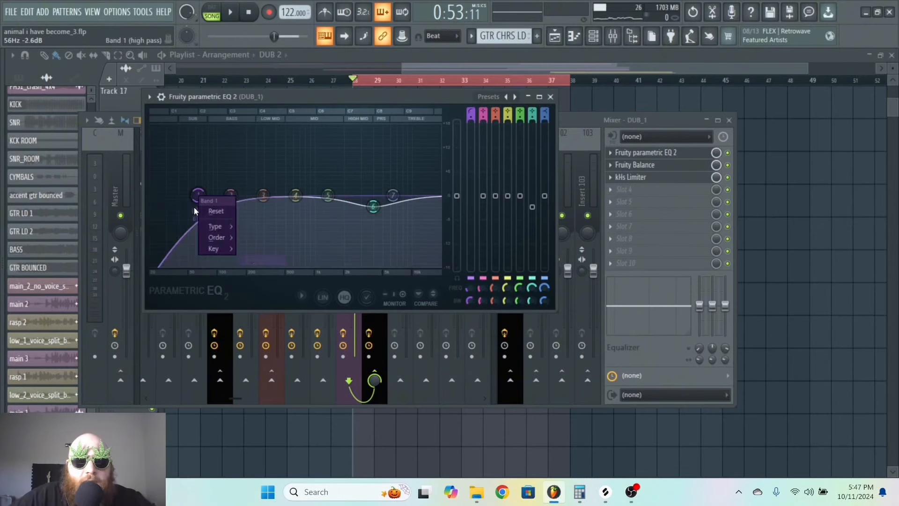
click(246, 238)
drag(198, 195, 245, 190)
Inspect the kHs Limiter on the VOCAL BUSS mixer track and return to the playlist.
click(572, 126)
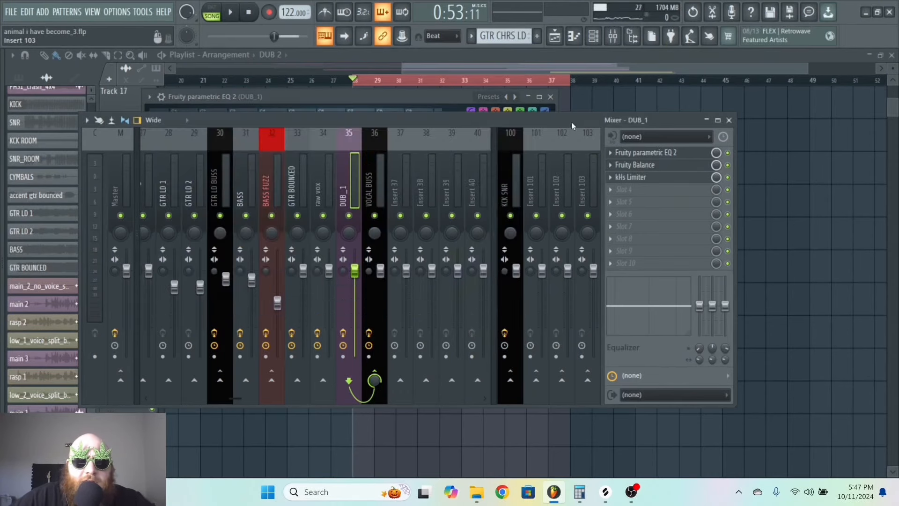
click(373, 189)
click(656, 192)
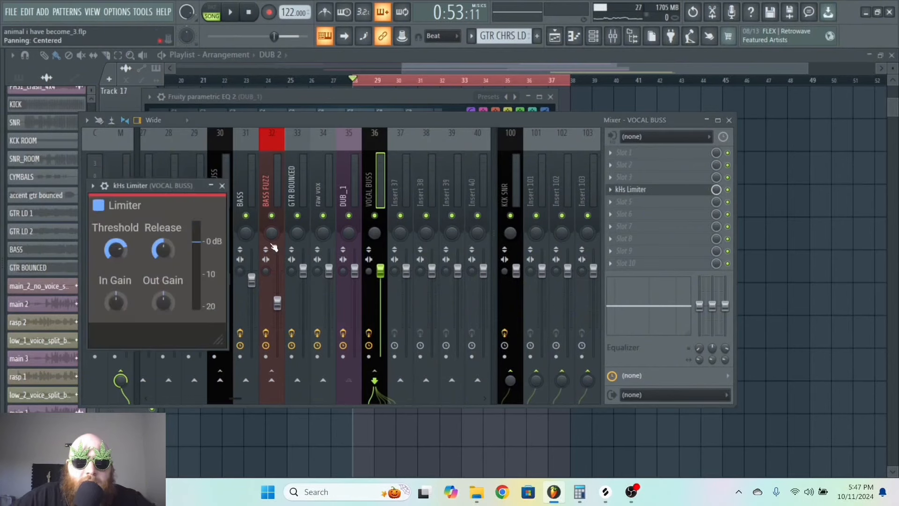
drag(153, 187, 169, 183)
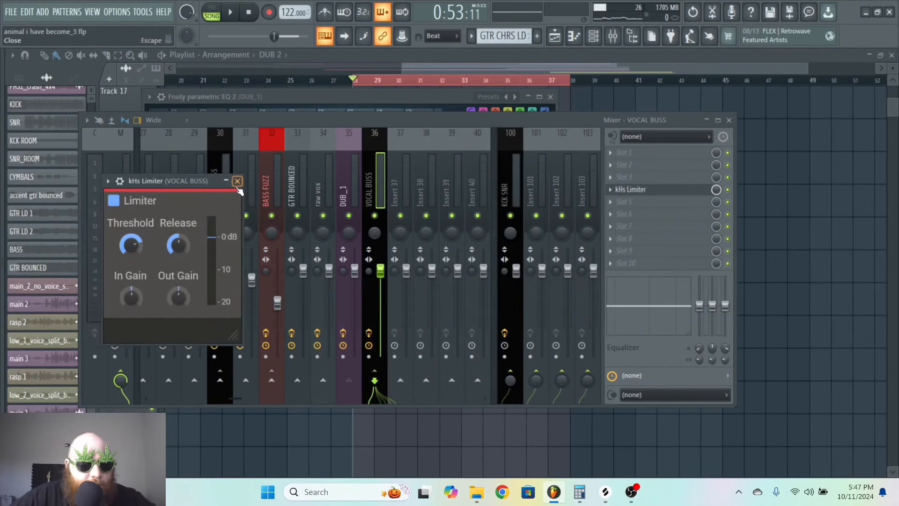
click(478, 66)
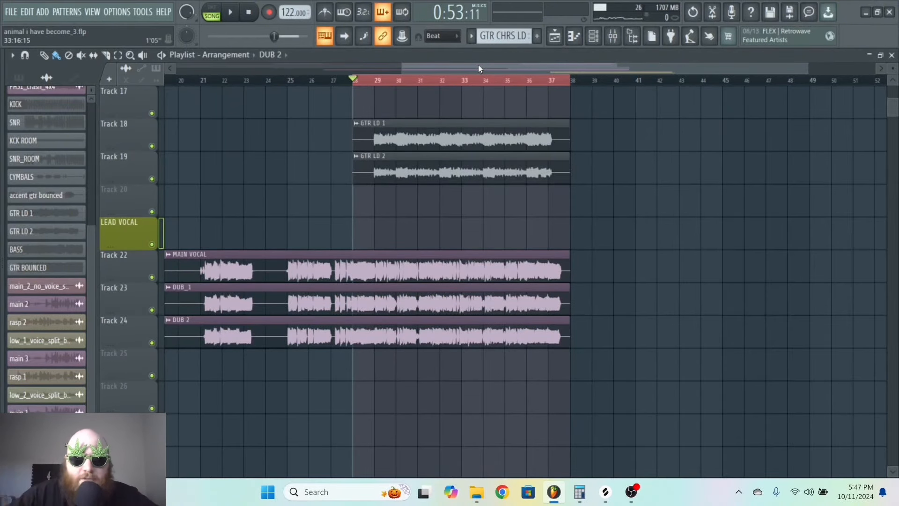
Play the section from bar 28 and compare the DUB_1 and VOCAL BUSS mixer levels.
key(space)
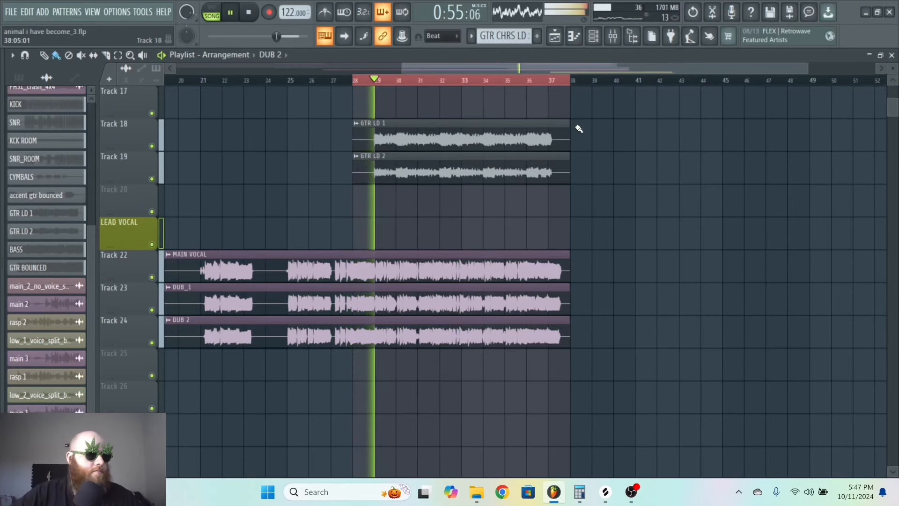
key(F9)
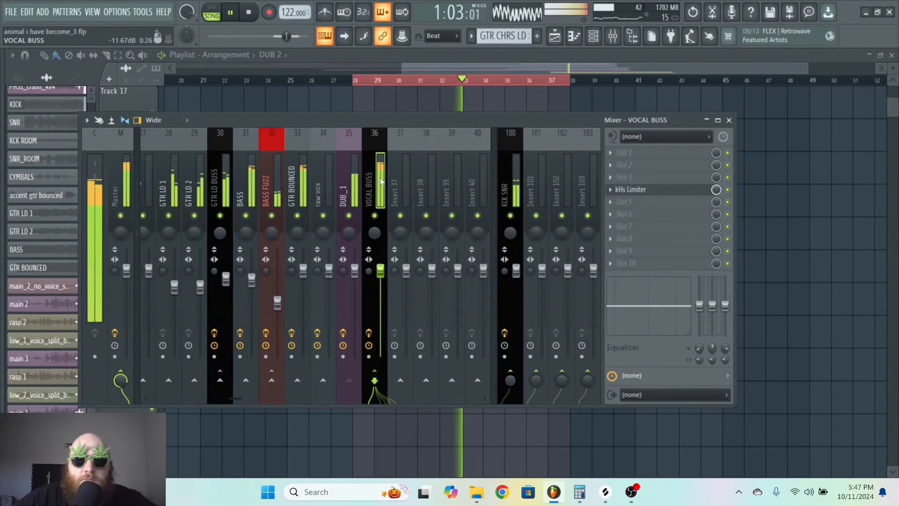
key(space)
click(355, 183)
click(376, 182)
click(355, 182)
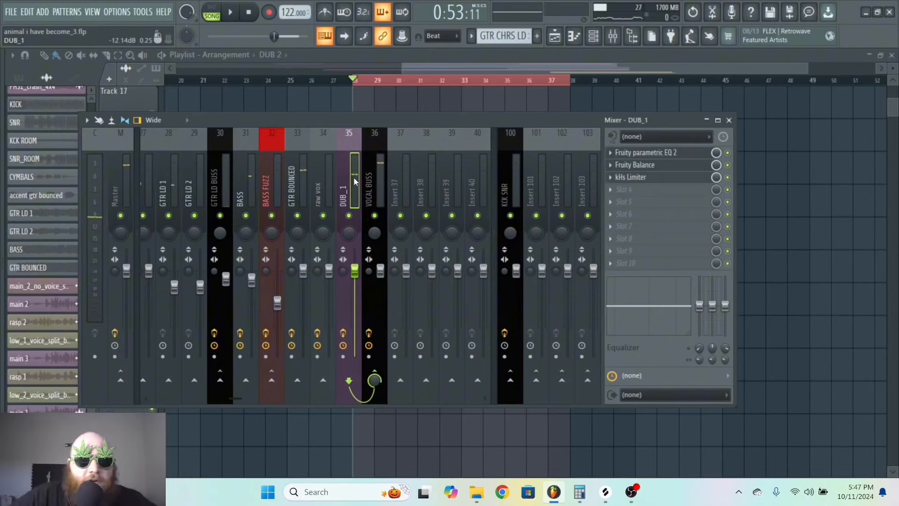
click(375, 182)
key(F9)
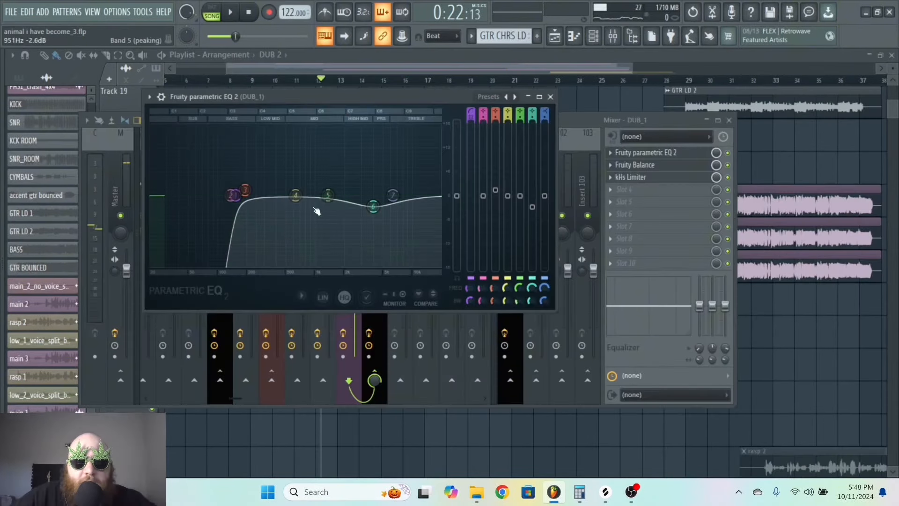
During playback, cut DUB_1's low mids with EQ band 5, about 2.3 dB around 1 kHz with band 4, and shift band 6 higher and deeper.
drag(328, 195, 260, 236)
key(space)
drag(236, 196, 306, 204)
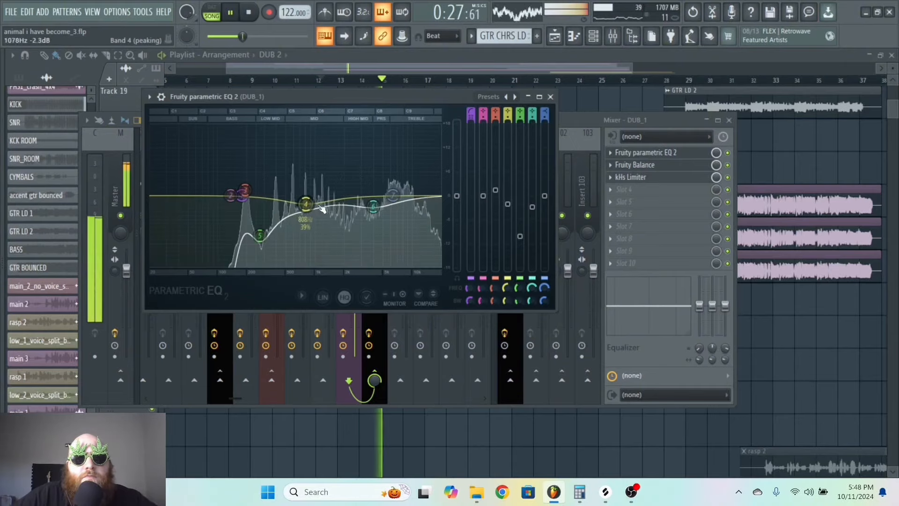
drag(373, 206, 390, 213)
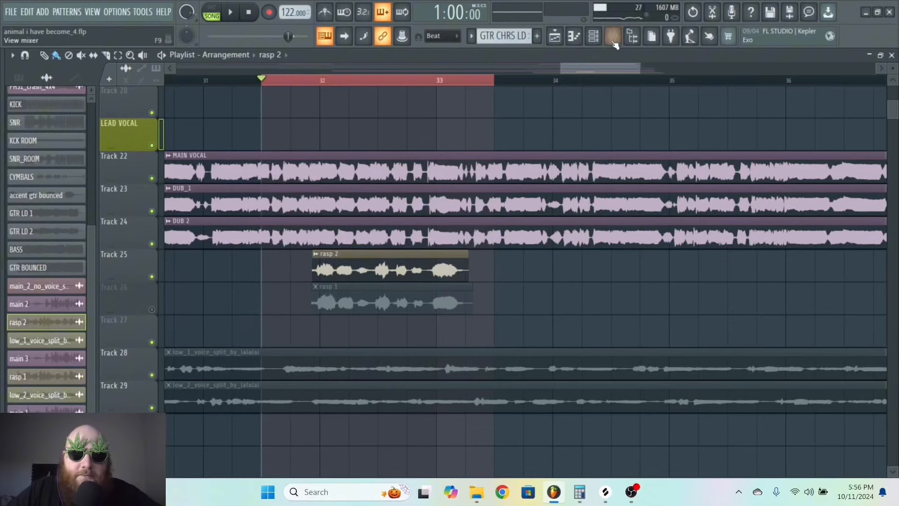
Solo the MAIN VOCAL, DUB_1 and DUB 2 playlist tracks together and briefly audition them in the selected range.
click(613, 41)
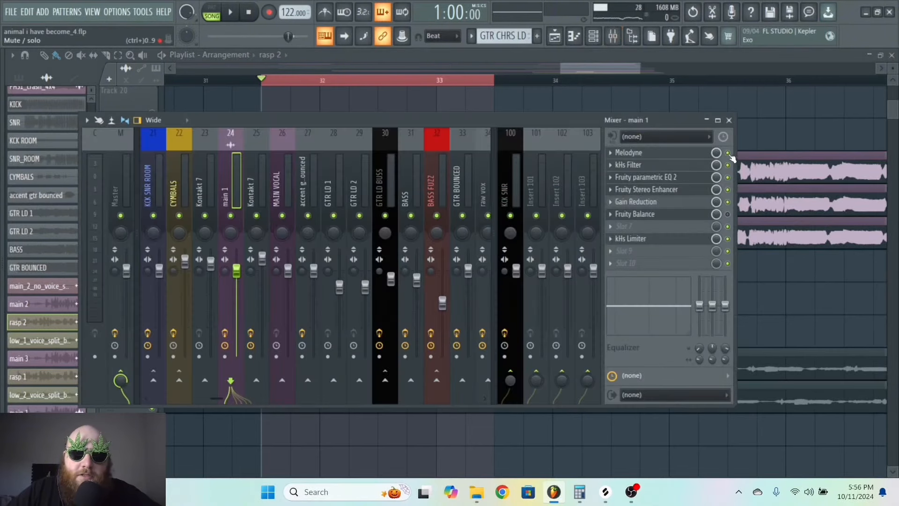
mouse_move(640, 69)
mouse_down()
mouse_move(653, 70)
mouse_move(629, 71)
mouse_up()
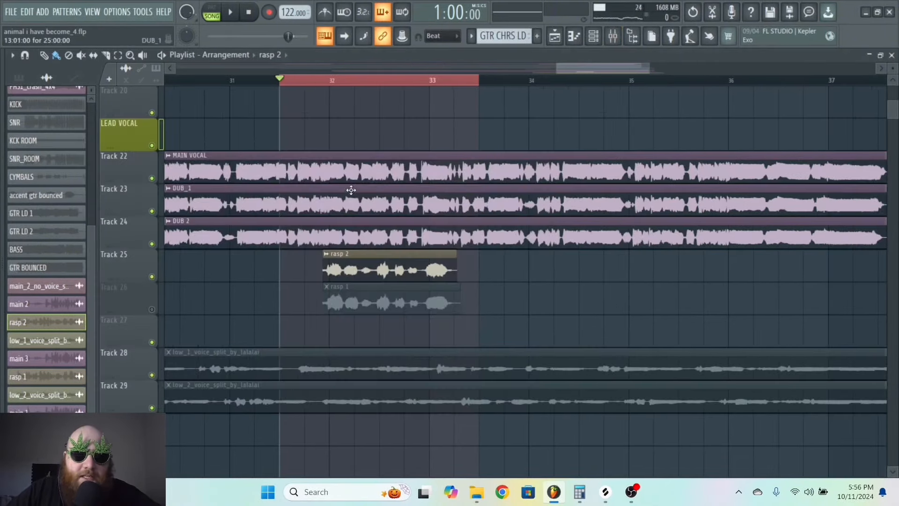
scroll(281, 213, up, 5)
scroll(273, 209, down, 5)
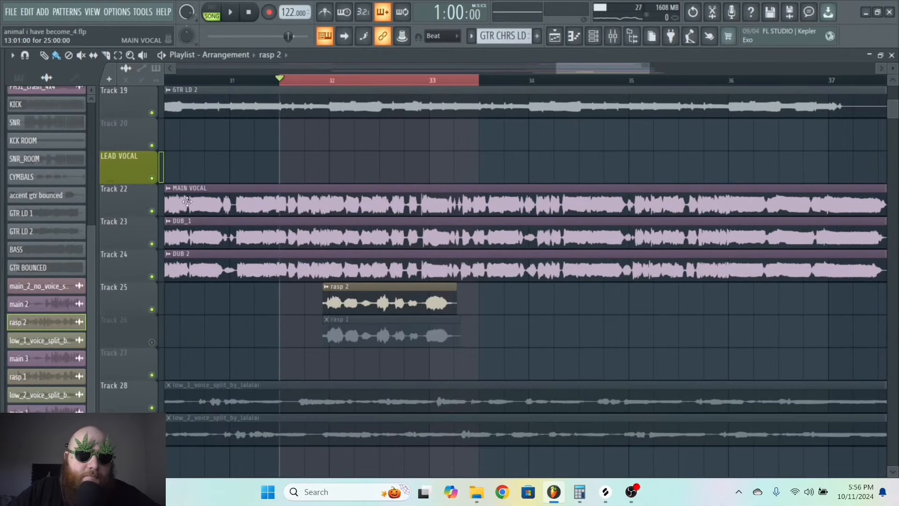
right_click(151, 210)
click(152, 276)
key(space)
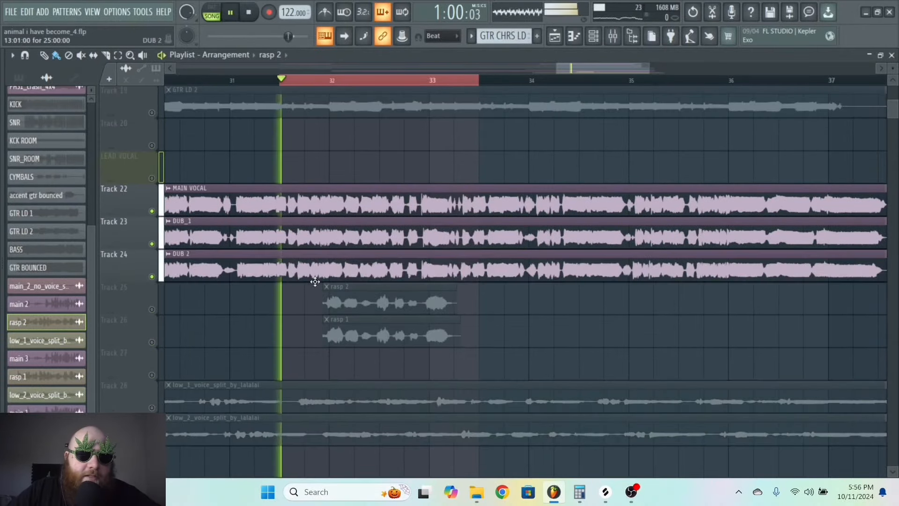
key(space)
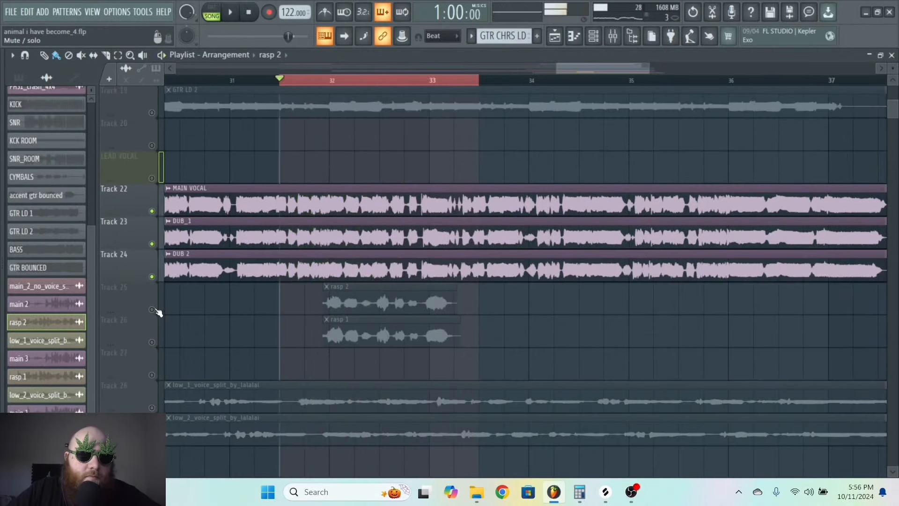
Unmute the rasp 2 track, start playback, and set the rasp 2 clip's declicking mode to Generic (bleeding).
click(151, 309)
key(space)
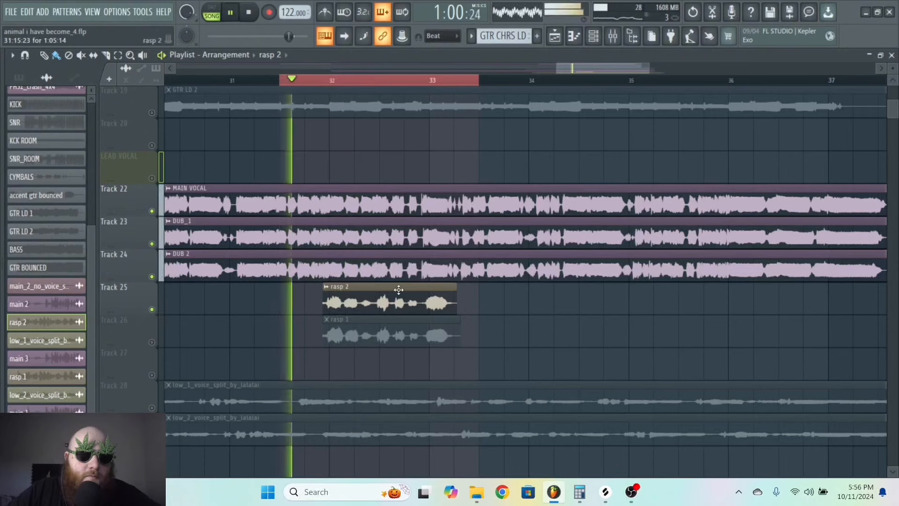
double_click(437, 305)
click(214, 286)
click(197, 322)
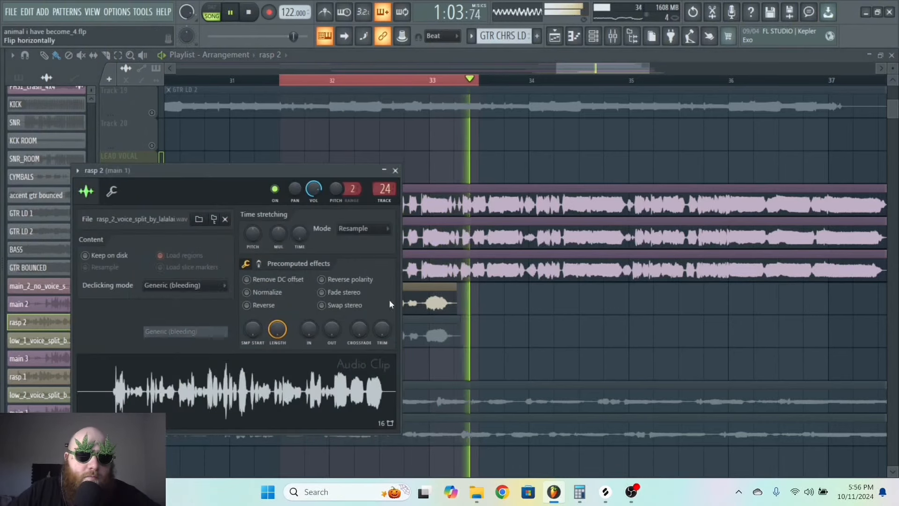
Audition rasp 2 with the vocals while checking the main 1 mixer track's level and its Fruity Stereo Enhancer settings.
click(622, 38)
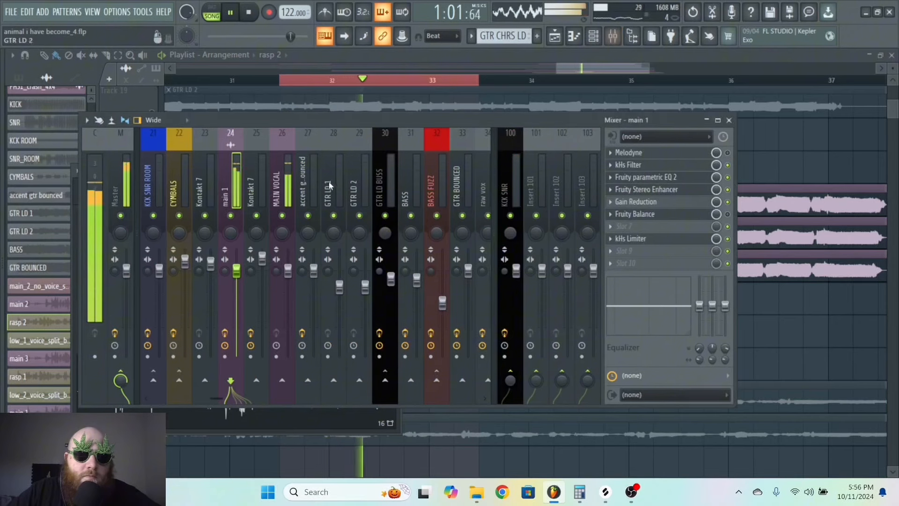
key(space)
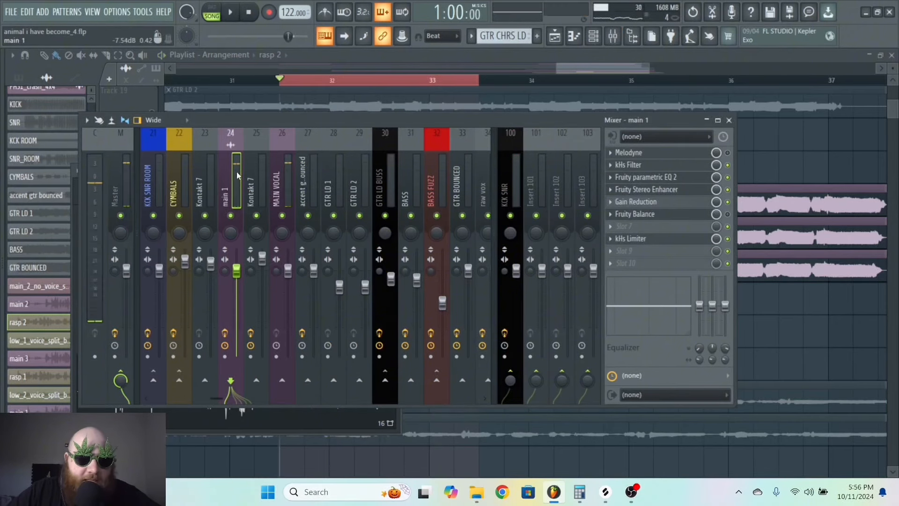
click(669, 189)
drag(171, 124, 194, 124)
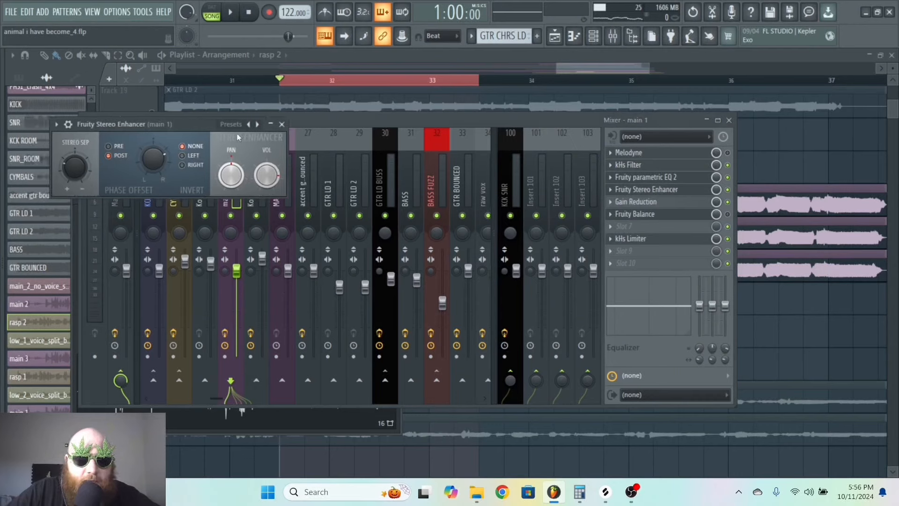
key(space)
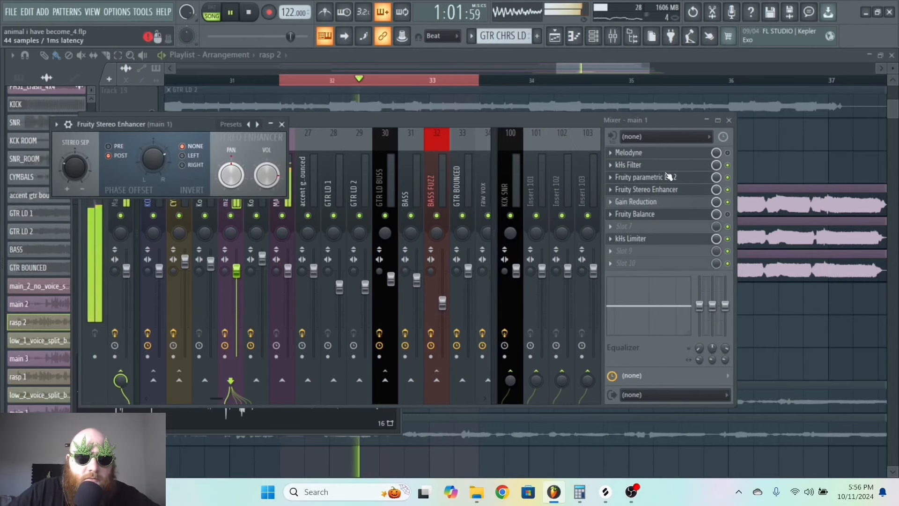
click(607, 122)
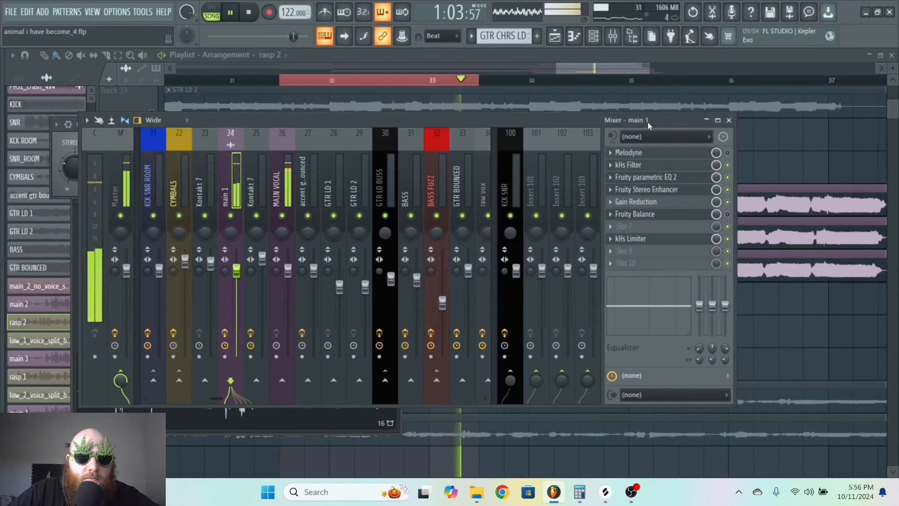
key(space)
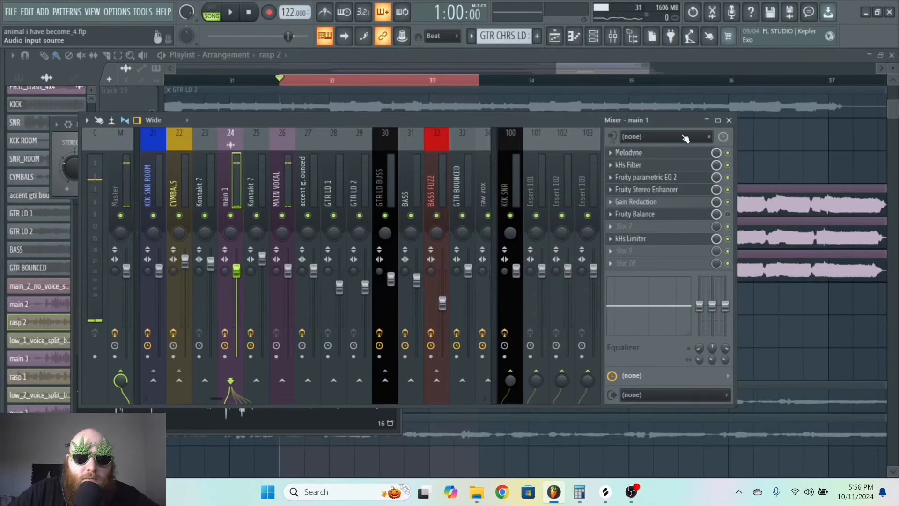
key(space)
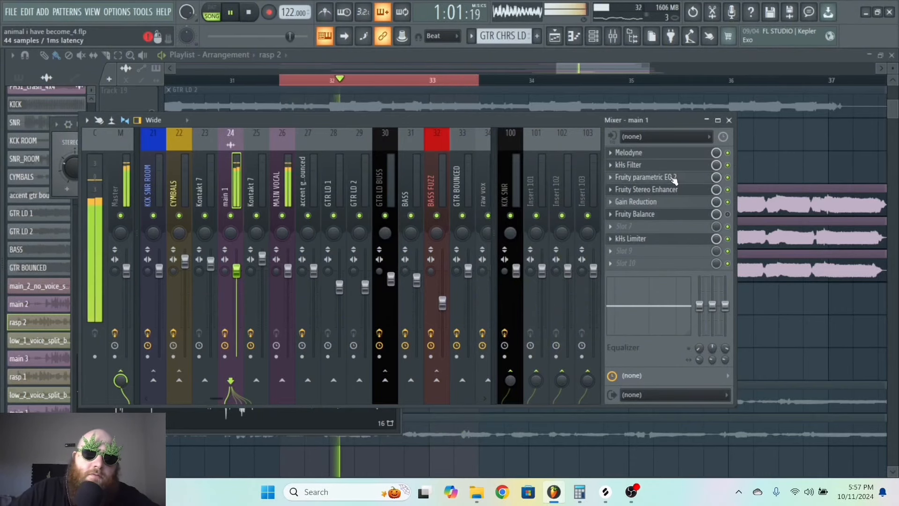
In main 1's Fruity Parametric EQ 2, raise the band 1 high-pass cutoff and cut band 4 by 7.0 dB at 1004 Hz with 21% width.
click(673, 179)
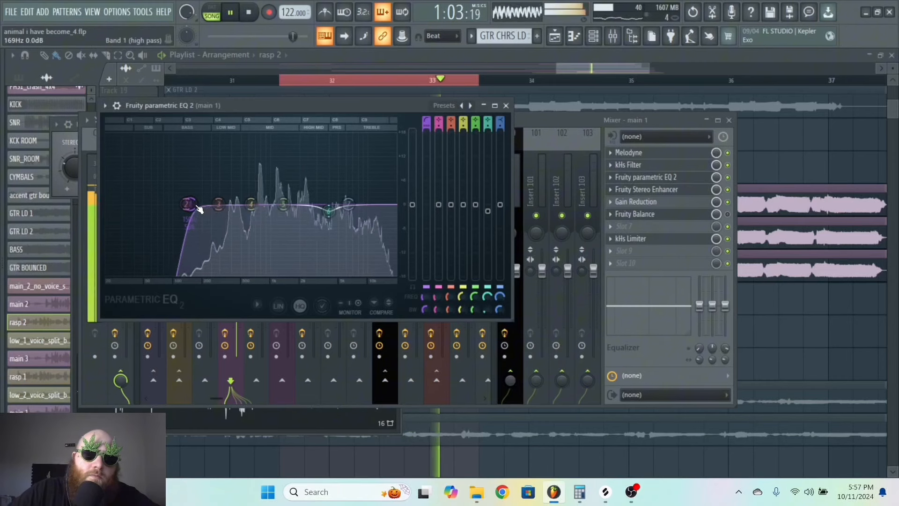
key(space)
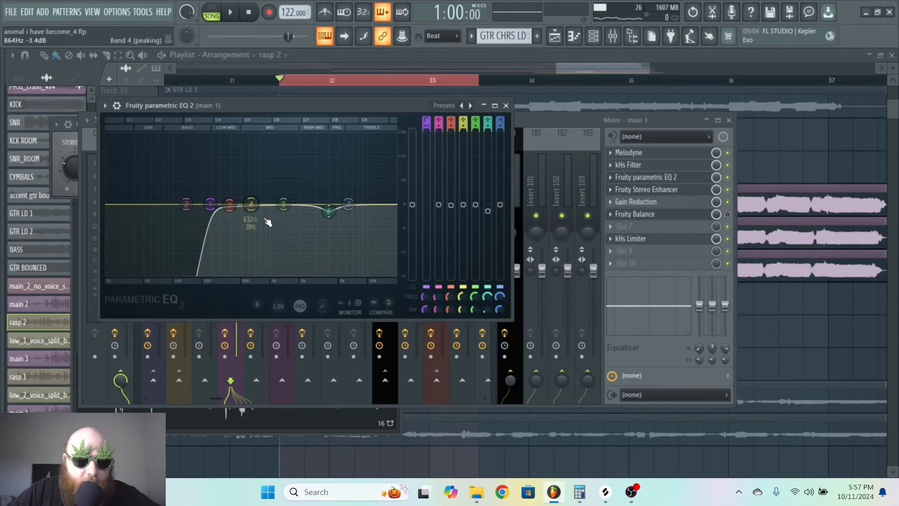
key(space)
drag(251, 205, 269, 229)
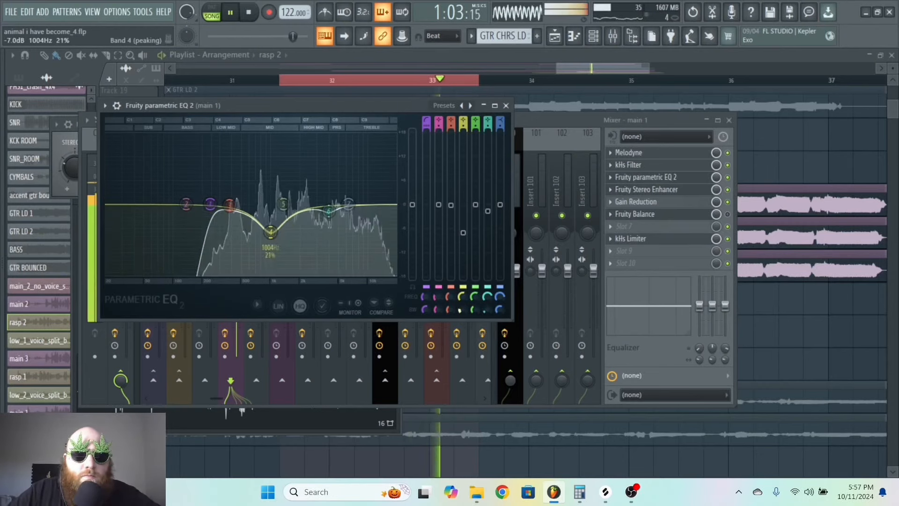
Name the recorded main 1 clip on Track 20 RASP TUNED.
click(224, 357)
click(350, 258)
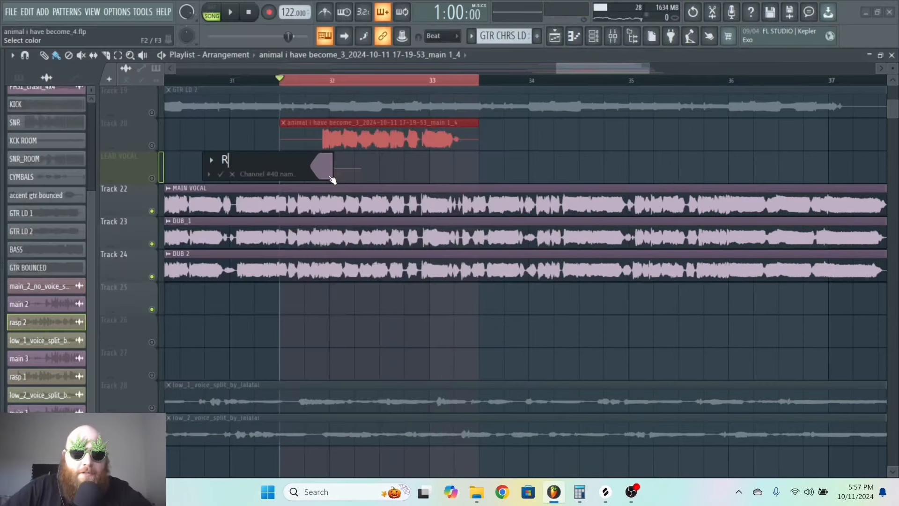
text(ASP TUNED)
key(Return)
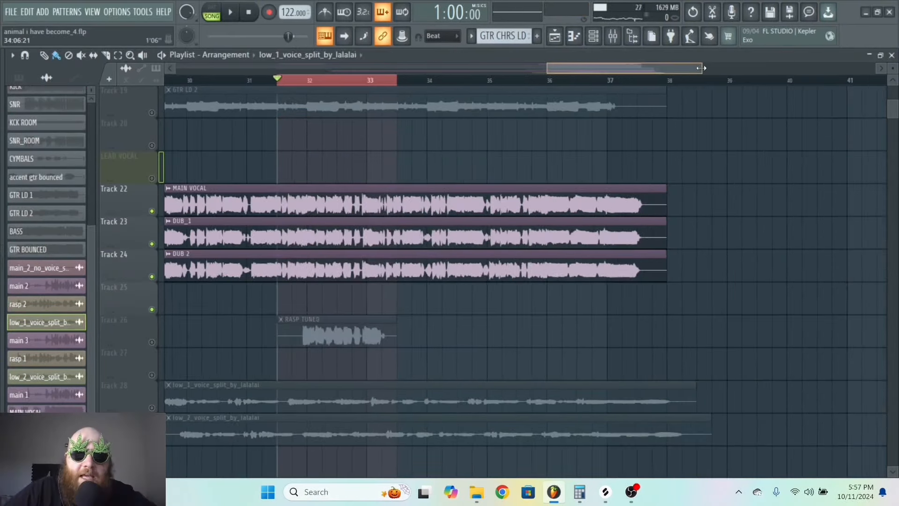
Audition the low_2_voice_split_by_lalalai layer together with the main vocal and its doubles around bar 29.
drag(665, 70, 648, 69)
scroll(453, 259, down, 4)
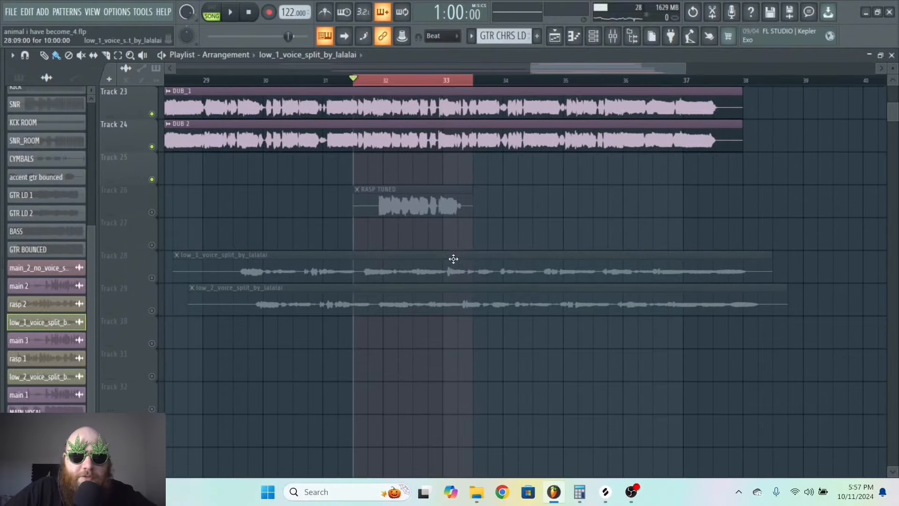
drag(588, 69, 531, 70)
scroll(646, 93, up, 3)
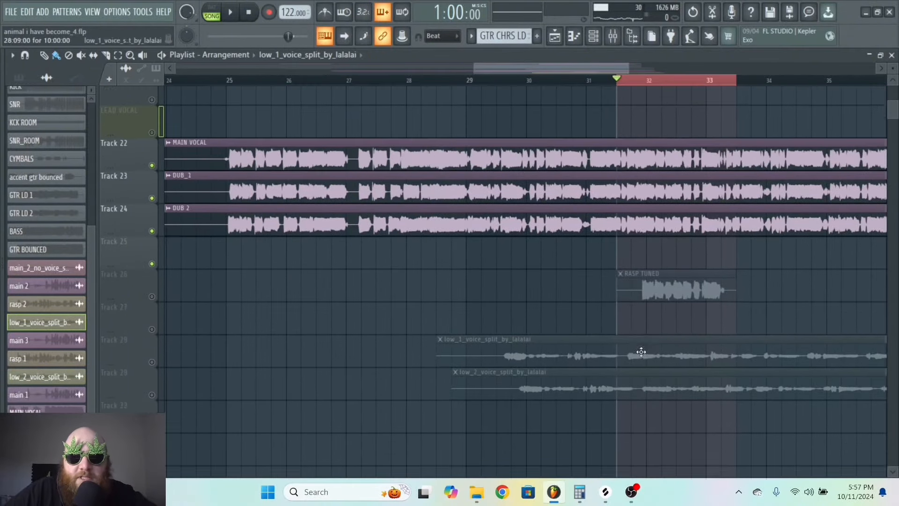
drag(627, 67, 597, 68)
click(623, 38)
click(422, 182)
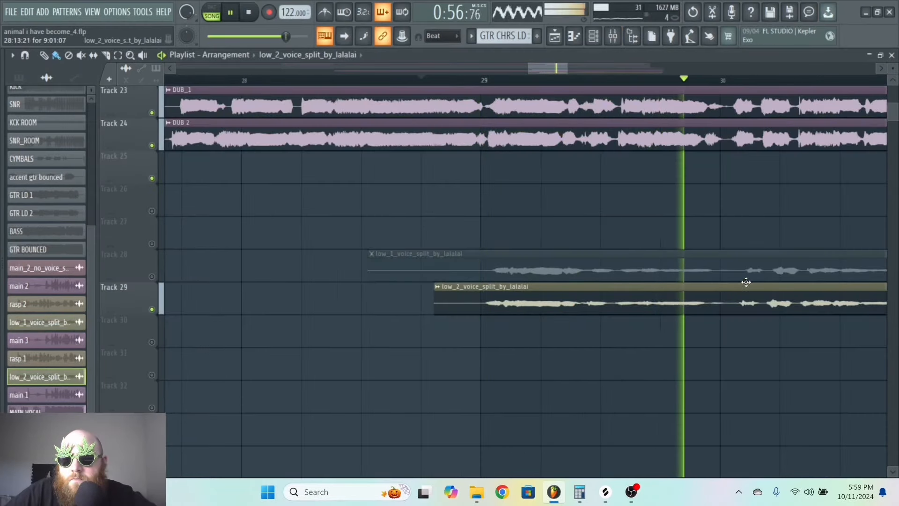
drag(566, 65, 597, 67)
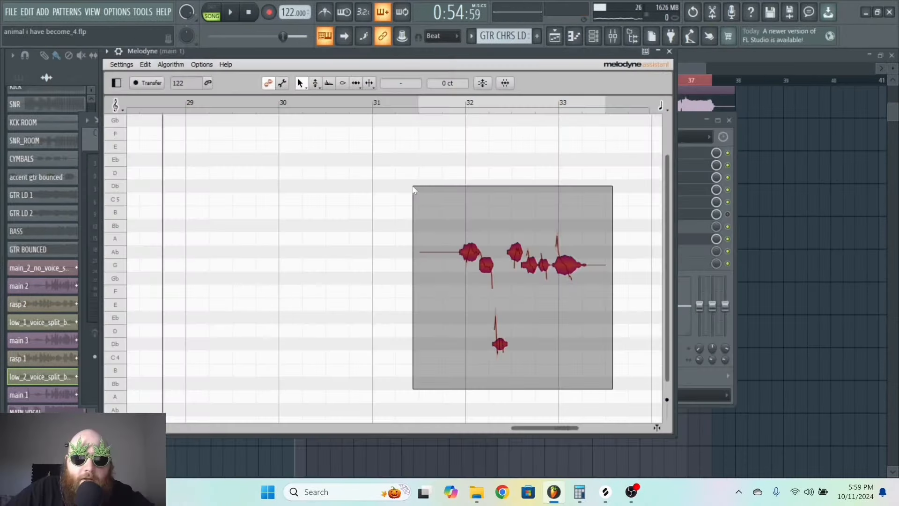
Delete all the existing rasp notes between bars 31 and 34 in main 1's Melodyne editor.
drag(414, 190, 412, 185)
key(Delete)
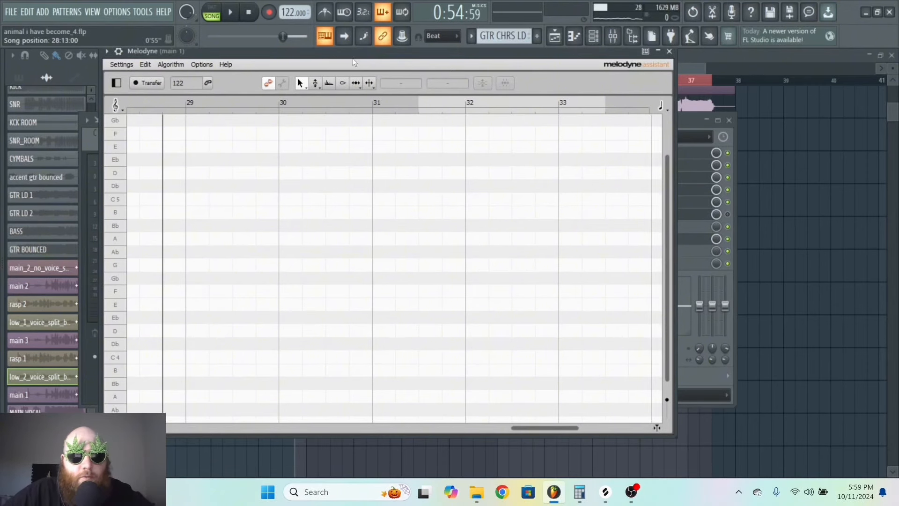
drag(353, 54, 368, 49)
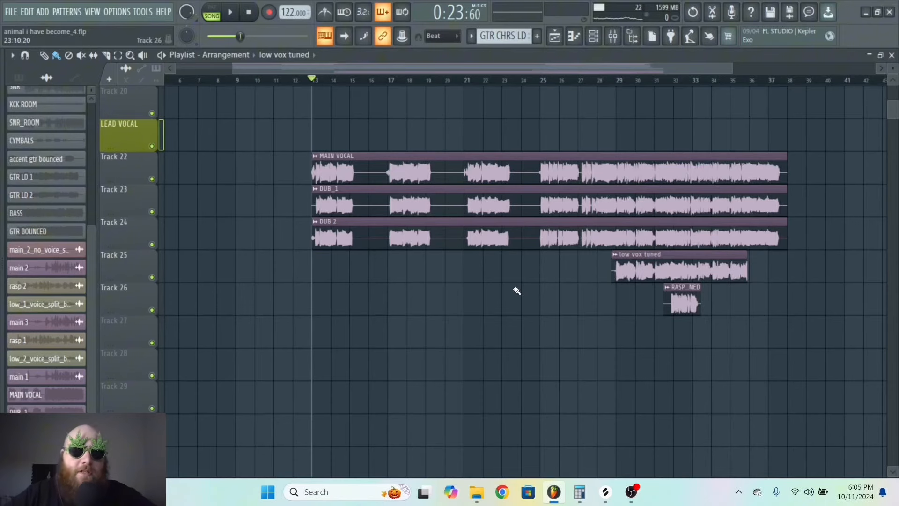
Trim the starts of the DUB_1 and DUB 2 clips together to just before bar 25.
drag(729, 66, 639, 68)
drag(462, 314, 442, 185)
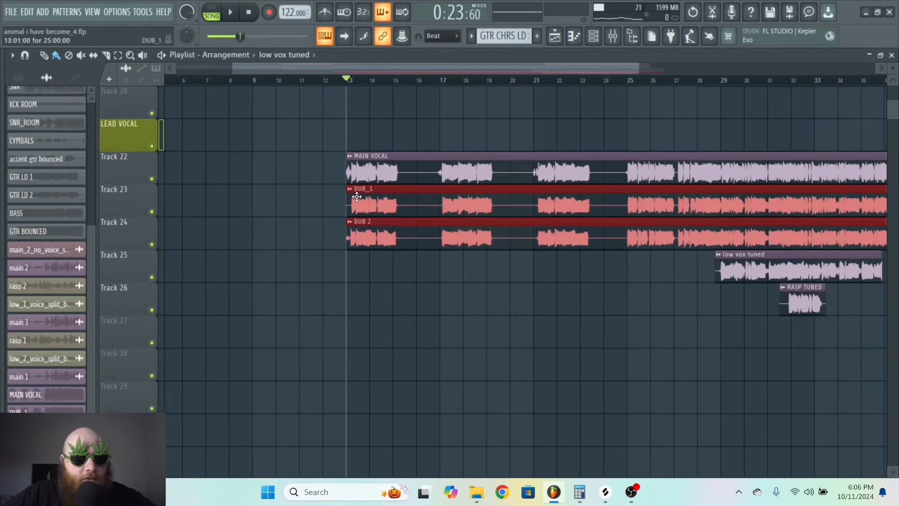
drag(347, 200, 621, 200)
scroll(581, 208, right, 3)
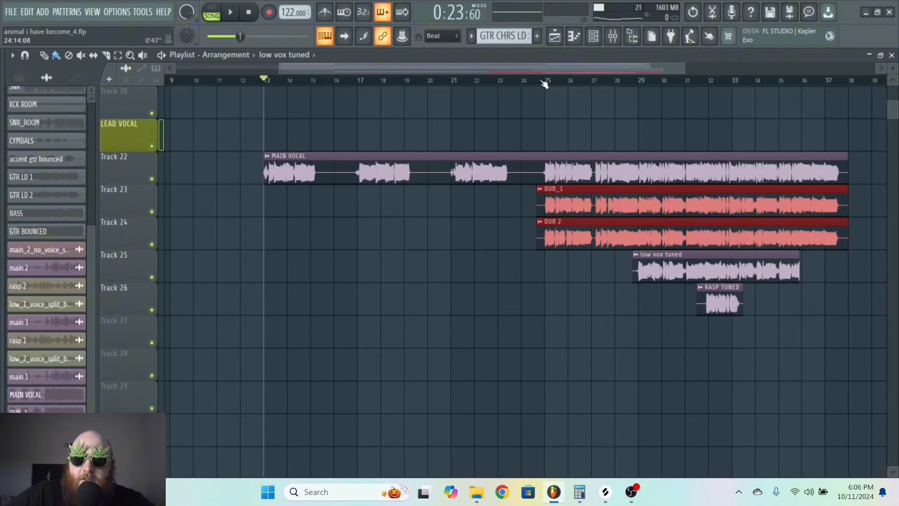
key(space)
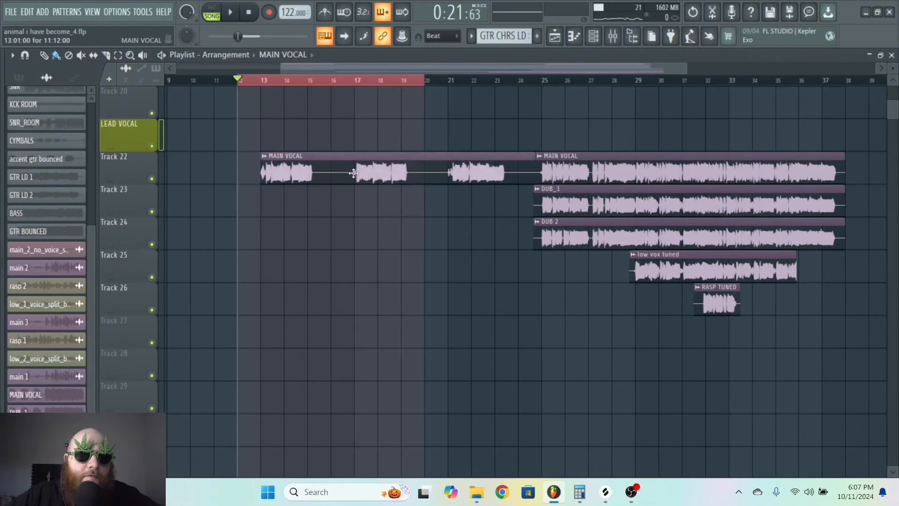
Make the first MAIN VOCAL clip, covering bars 13 to 24, unique and rename it RADIO VOICE.
click(265, 155)
click(392, 178)
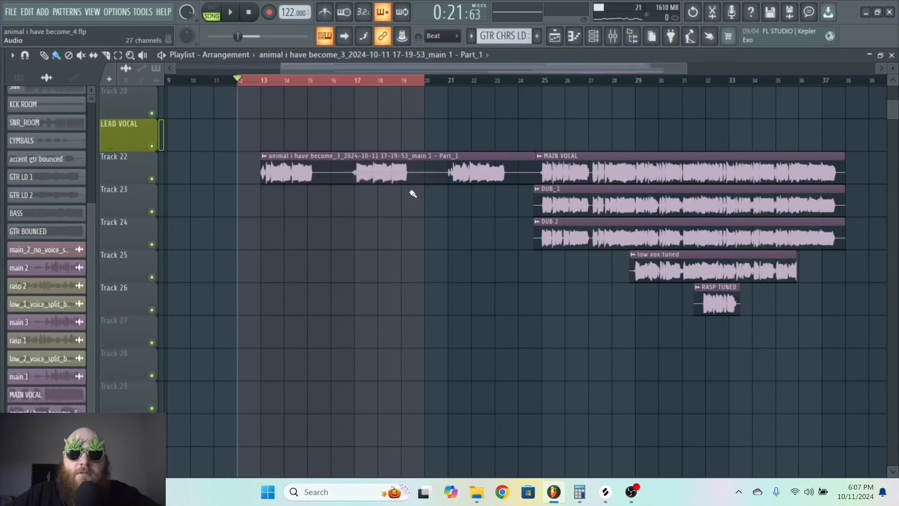
click(261, 157)
click(315, 207)
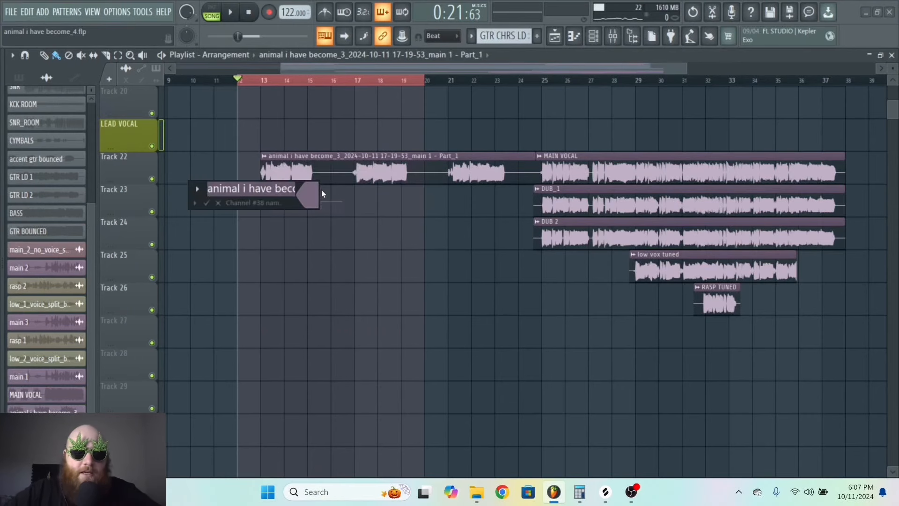
text(RADIO V)
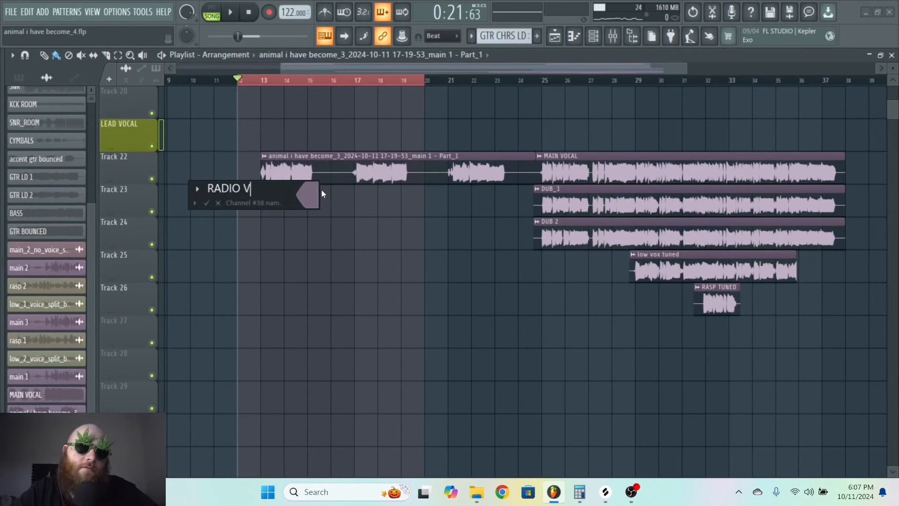
text(OICE)
key(Return)
Route the RADIO VOICE clip to mixer track 39 and load kHs Limiter in its effect slot 4.
double_click(337, 176)
key(ctrl+l)
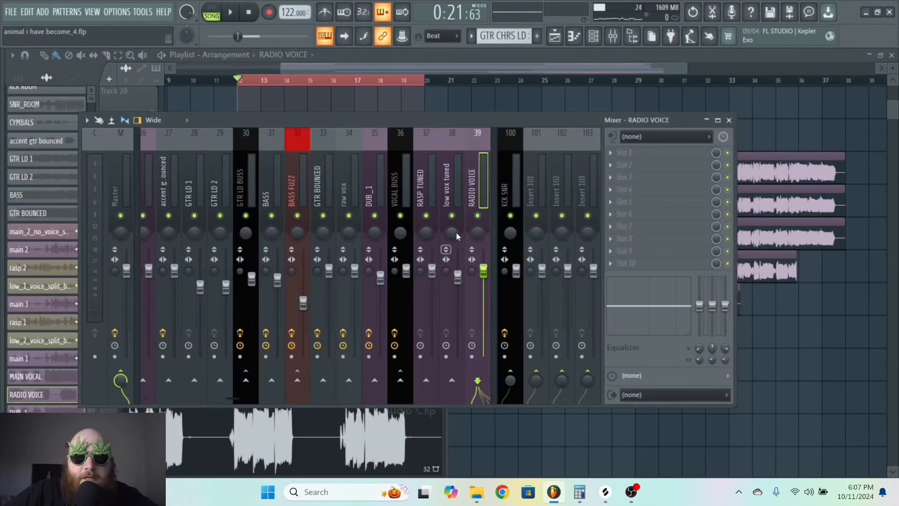
click(627, 189)
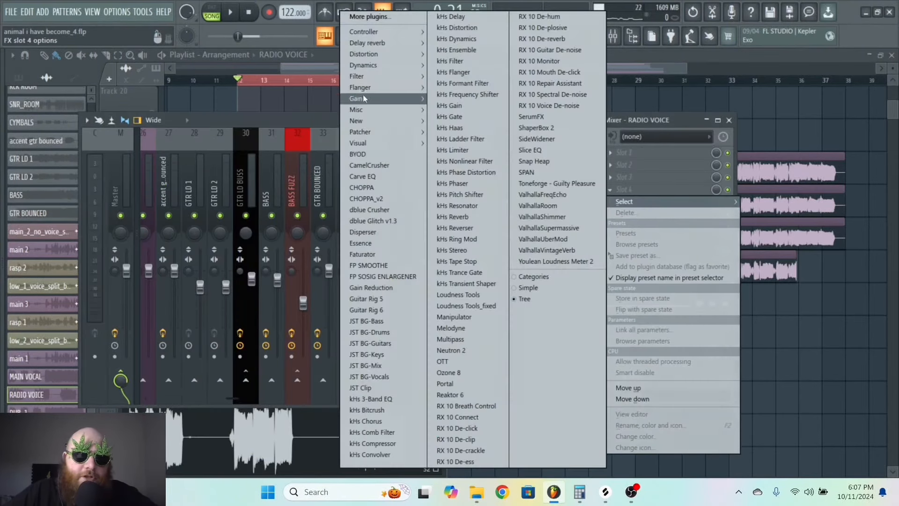
mouse_move(398, 121)
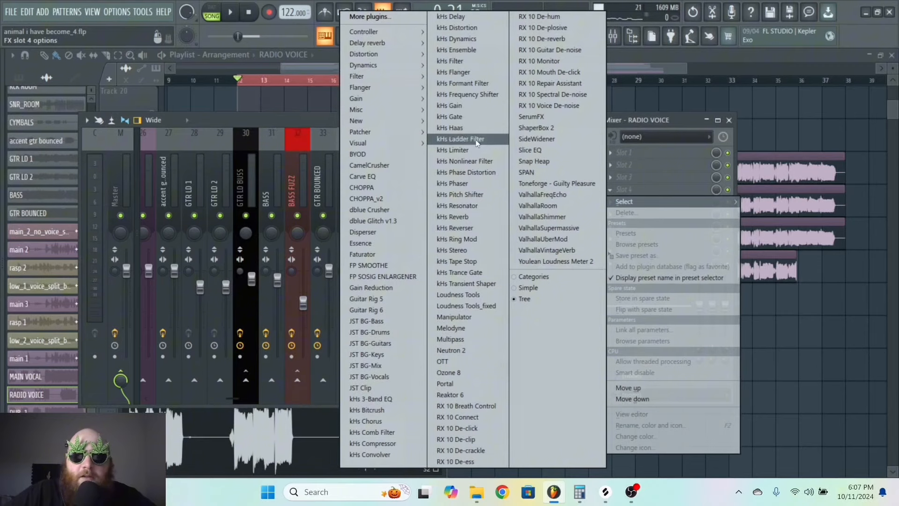
click(452, 149)
Select the timeline from just before bar 13 to about bar 24 and remove stray RADIO VOICE clips from Track 20.
click(622, 110)
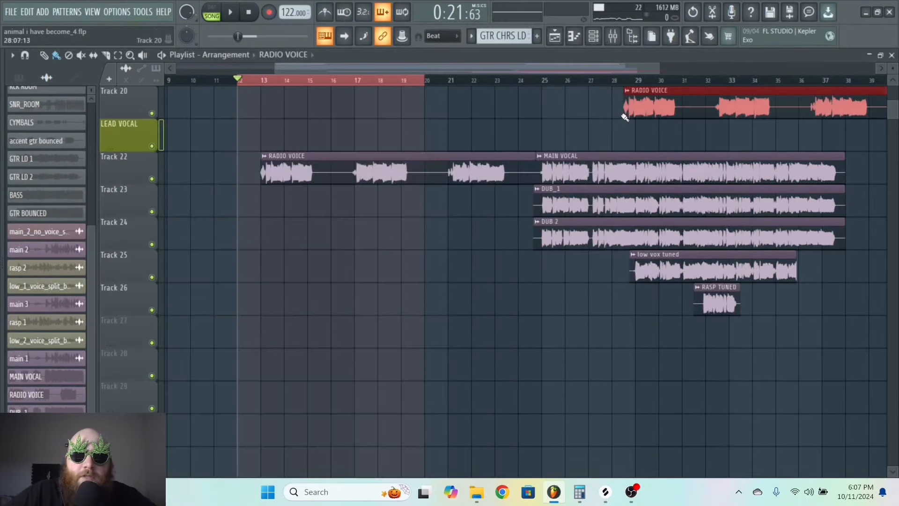
right_click(628, 110)
drag(256, 84, 517, 124)
click(570, 115)
right_click(580, 110)
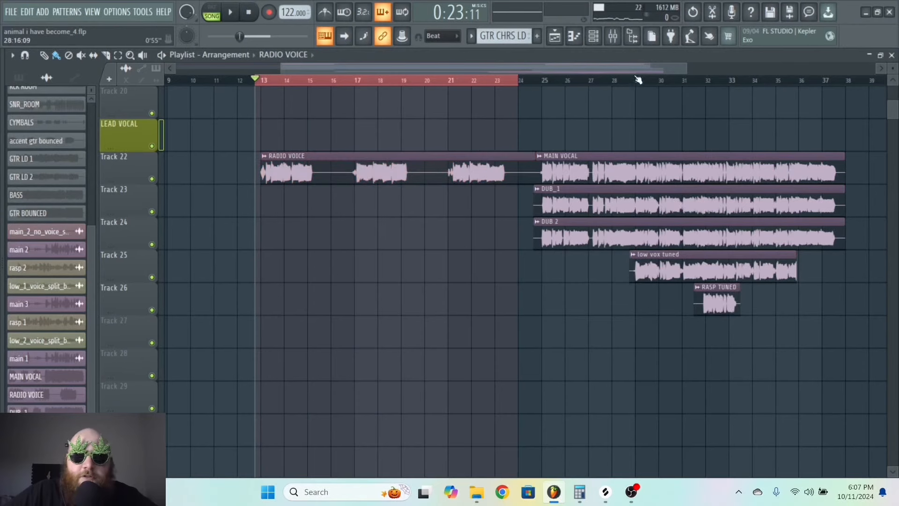
Move kHs Limiter down to slot 6 on the RADIO VOICE mixer track and load CamelCrusher in slot 3.
click(613, 36)
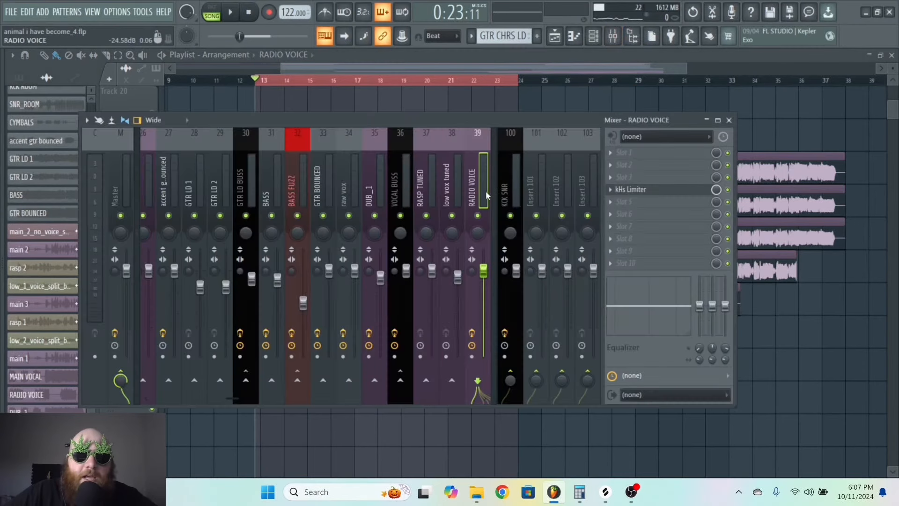
drag(615, 193, 614, 218)
click(626, 177)
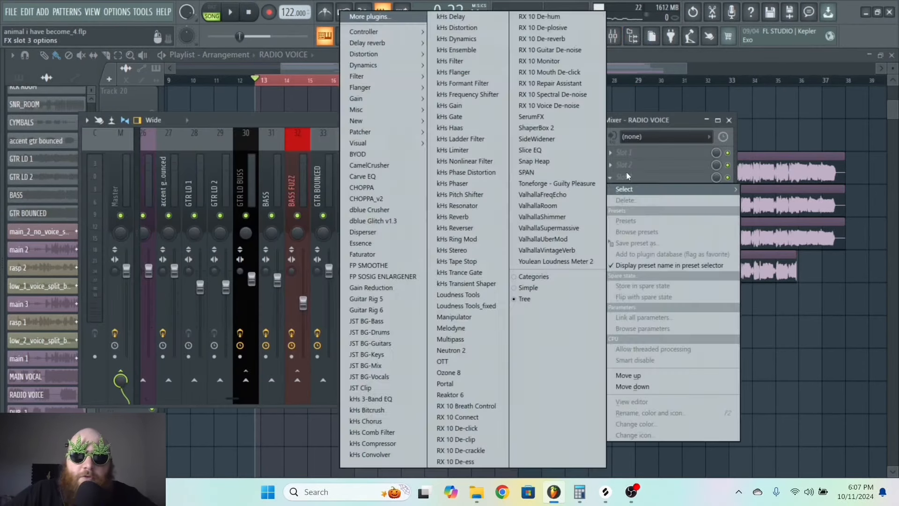
click(389, 166)
drag(135, 141, 239, 115)
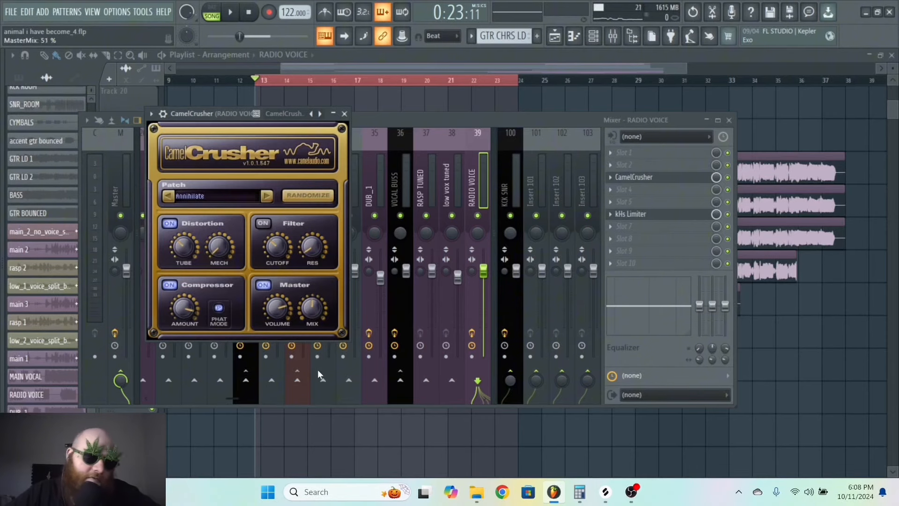
Load Fruity Parametric EQ 2 in RADIO VOICE slot 4, making band 1 a Steep 8 high pass with a raised cutoff.
click(626, 189)
mouse_move(381, 74)
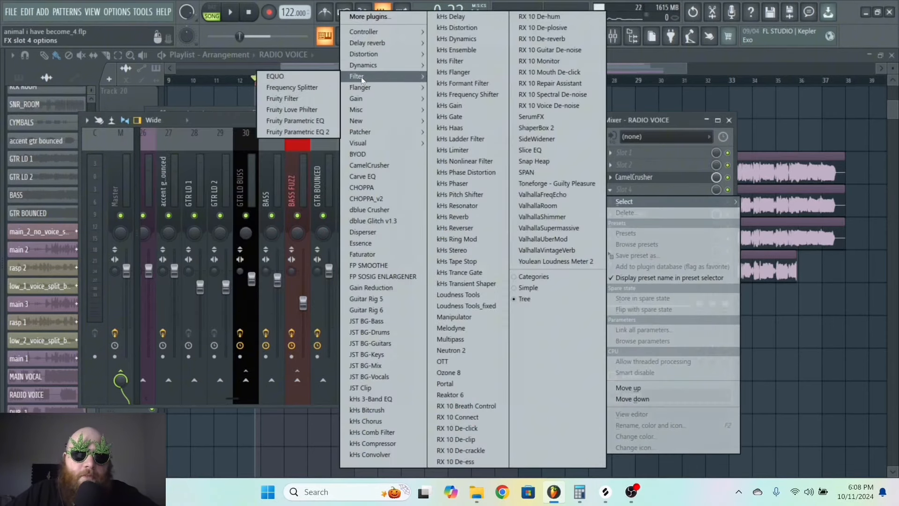
click(300, 143)
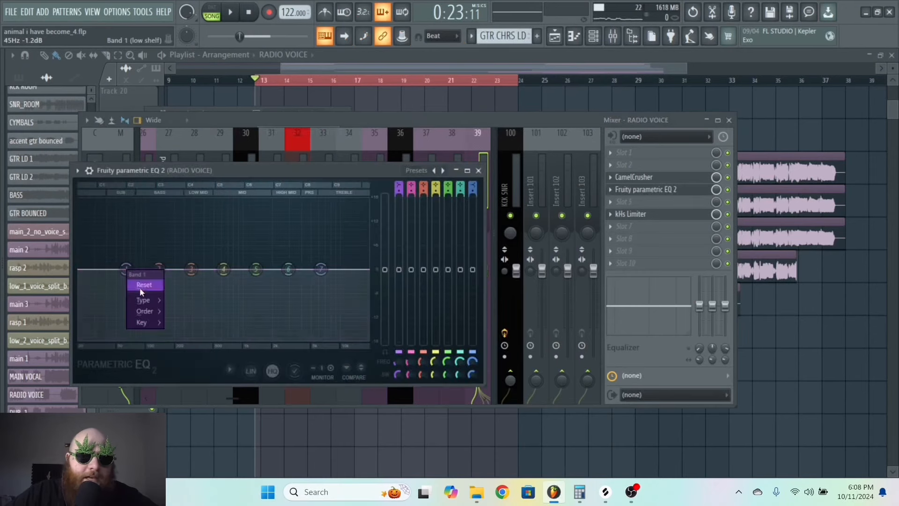
mouse_move(149, 303)
click(185, 334)
right_click(126, 269)
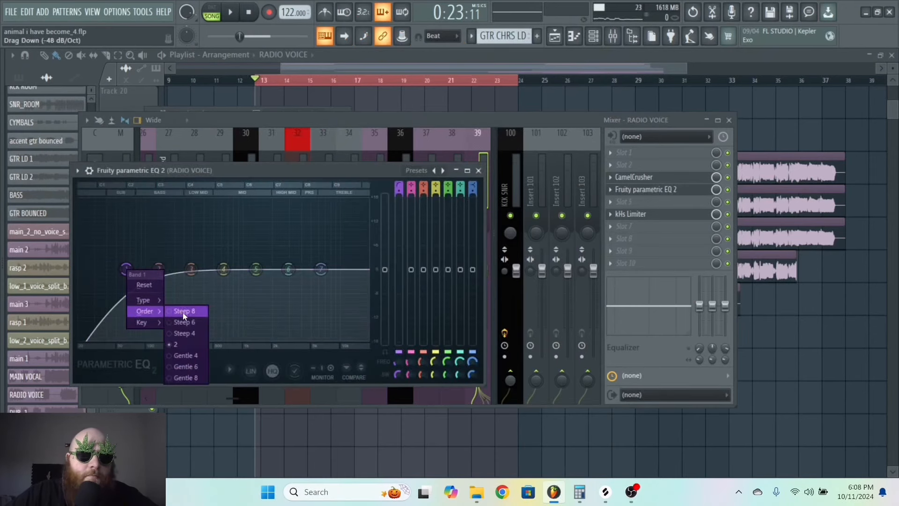
click(183, 313)
key(space)
drag(126, 270, 159, 270)
Set band 7 of the RADIO VOICE EQ to a steep low pass at about 12419 Hz.
right_click(320, 269)
mouse_move(336, 300)
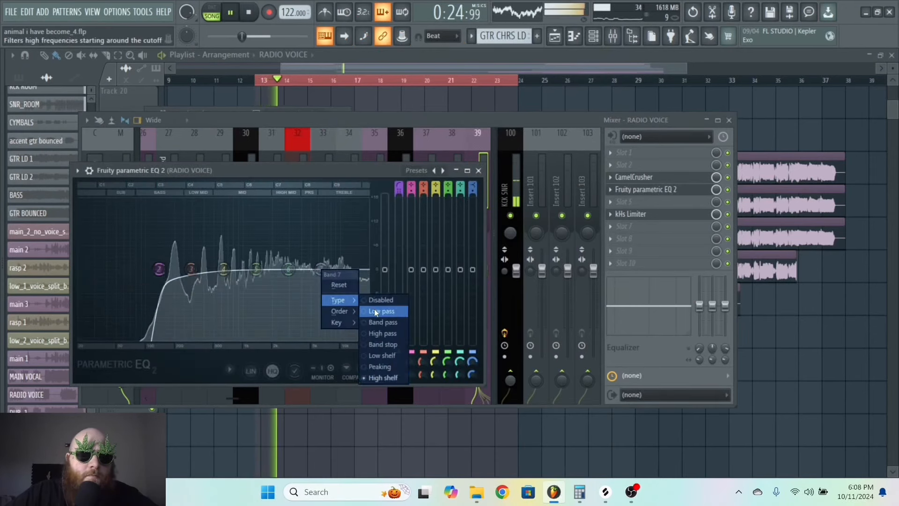
click(375, 310)
right_click(321, 269)
click(380, 311)
drag(321, 269, 349, 269)
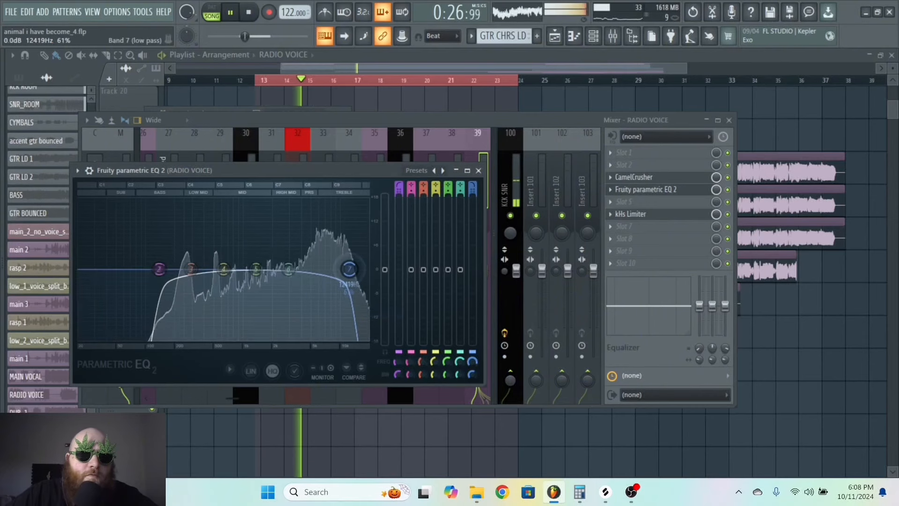
Raise the RADIO VOICE EQ's high-pass cutoff and shape bands 4, 5 and 6 into gentle boosts while auditioning.
drag(288, 269, 302, 280)
key(space)
key(space)
drag(159, 269, 189, 272)
drag(256, 270, 256, 245)
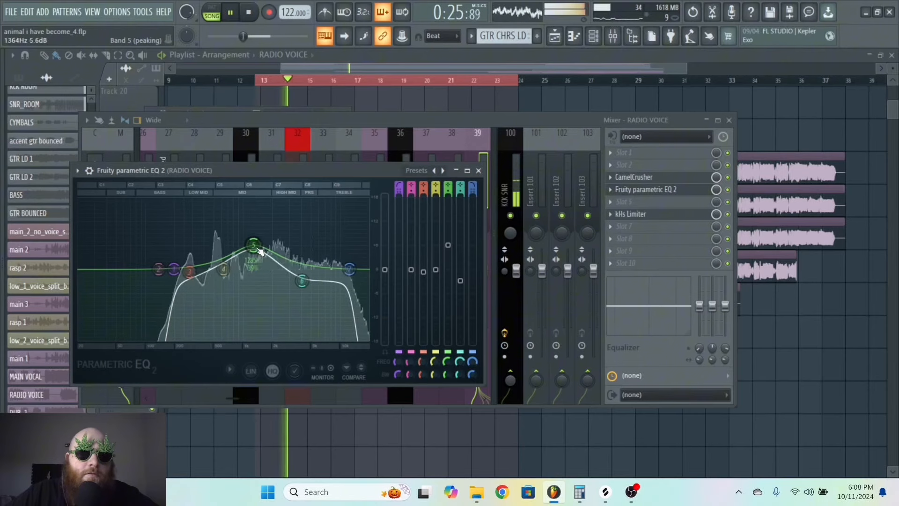
drag(302, 280, 186, 265)
key(space)
key(space)
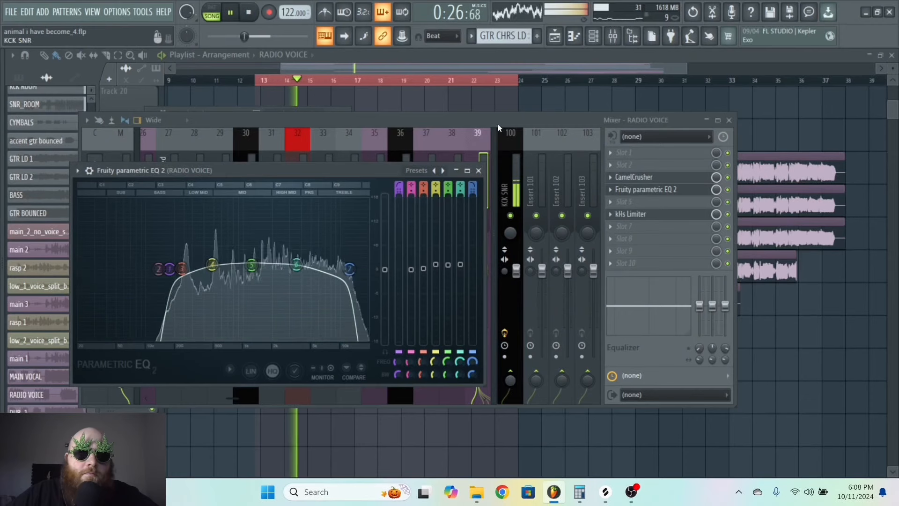
click(478, 171)
key(space)
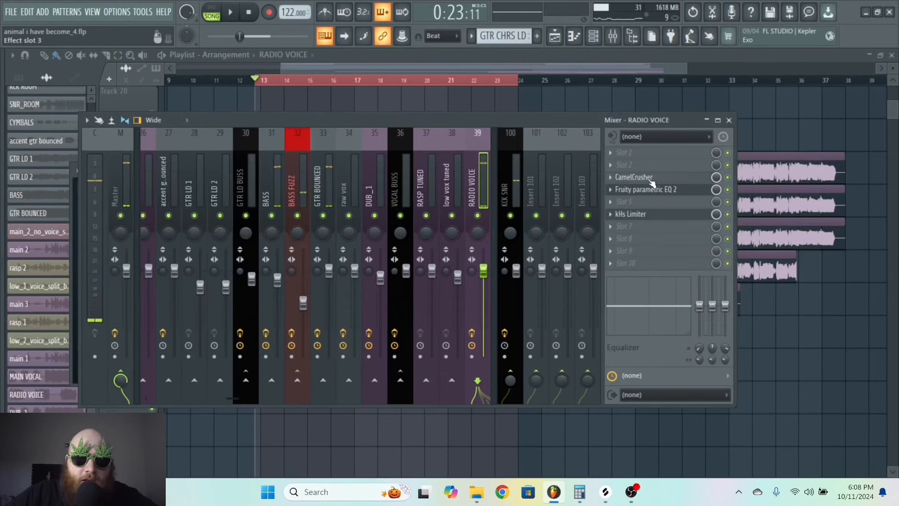
Switch RADIO VOICE's CamelCrusher to the British Clean patch and set its master volume to -10 dB during playback.
click(633, 177)
click(266, 195)
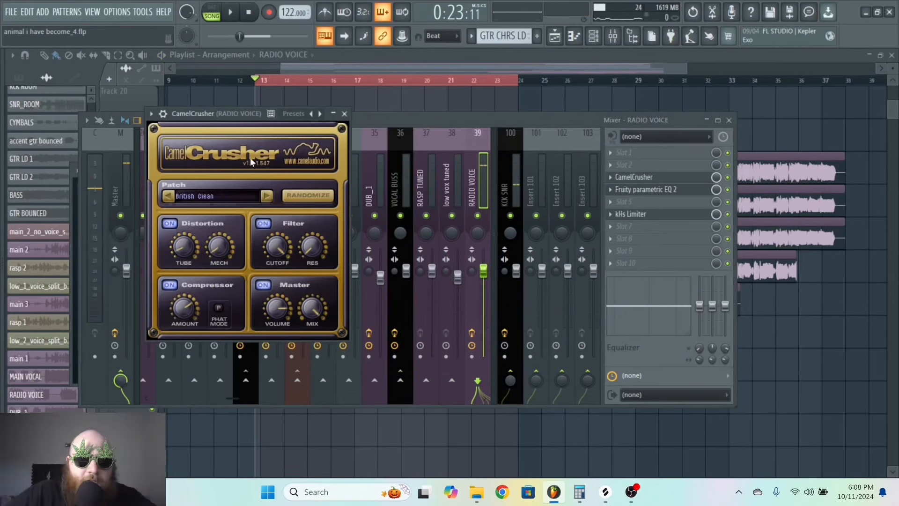
key(space)
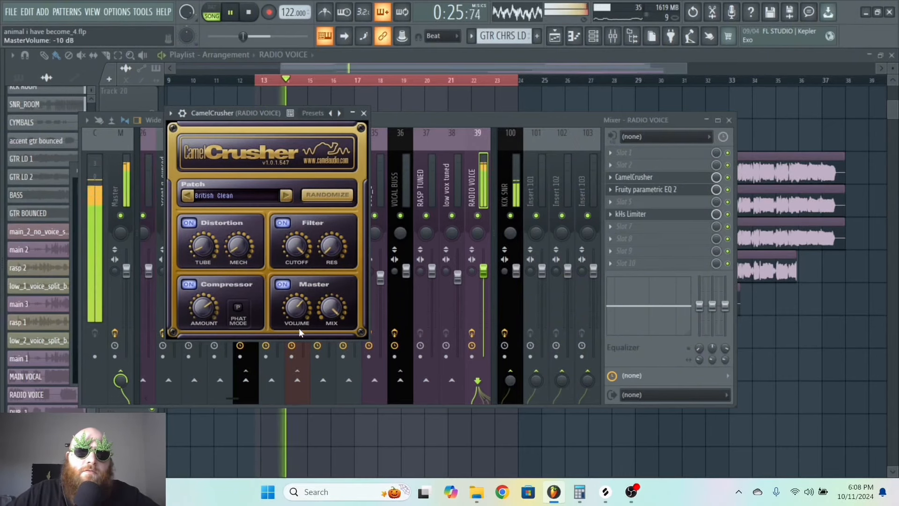
click(638, 121)
key(space)
Raise the input gain of RADIO VOICE's kHs Limiter to about 3.67 dB during playback.
click(639, 219)
key(space)
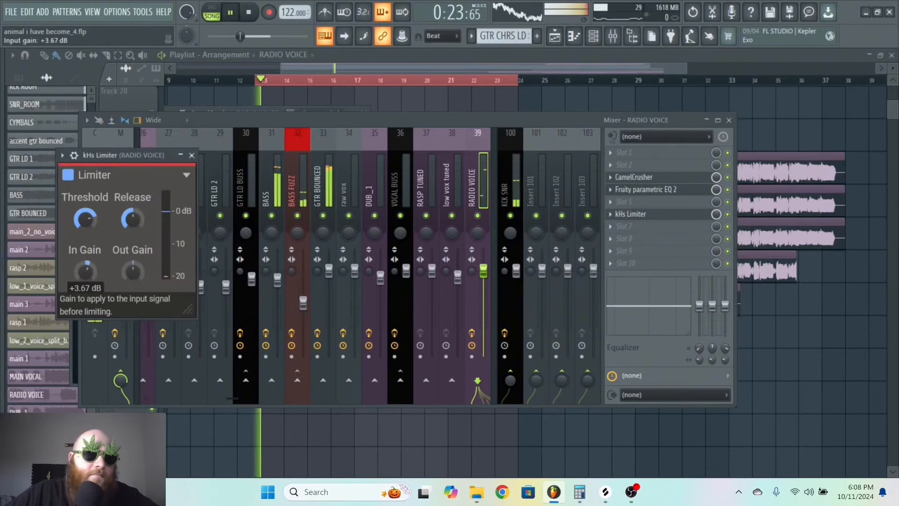
Trim the start of the RADIO VOICE clip to 13:04:14, cutting off its first short sound.
drag(684, 67, 459, 77)
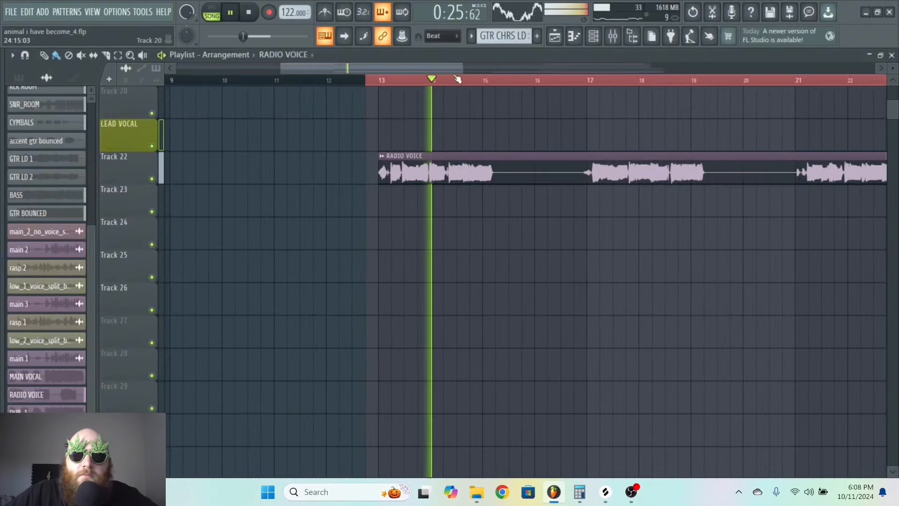
key(space)
click(377, 167)
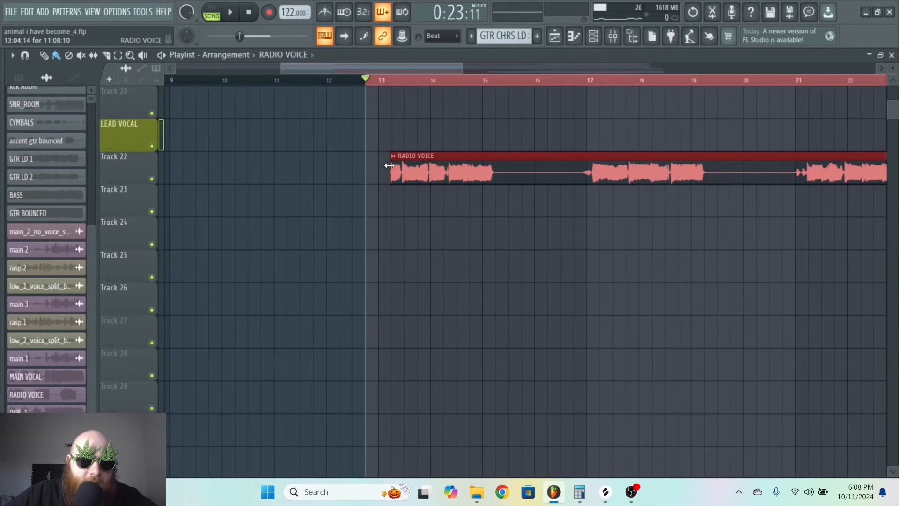
During playback, raise the RADIO VOICE kHs Limiter's input gain to about 15.4 dB and lower its output gain to about -3.73 dB.
key(space)
key(F9)
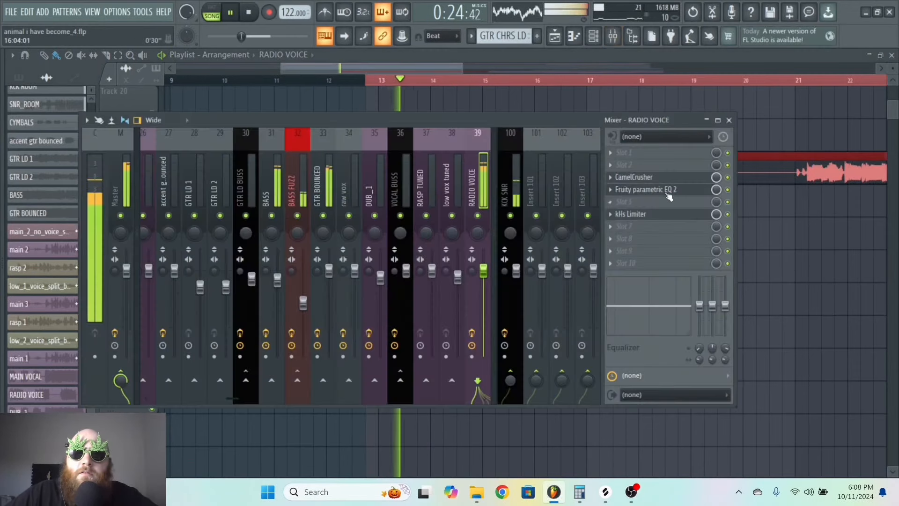
click(636, 214)
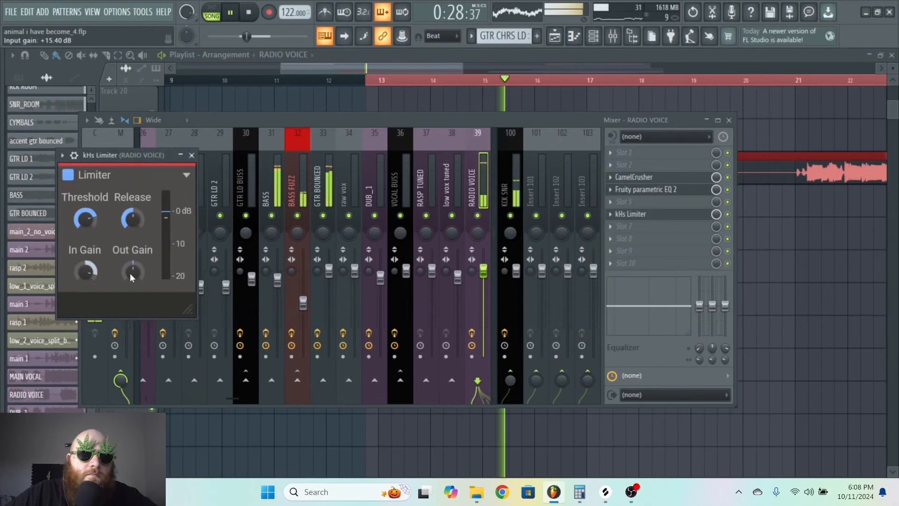
drag(135, 155, 172, 157)
drag(169, 271, 173, 279)
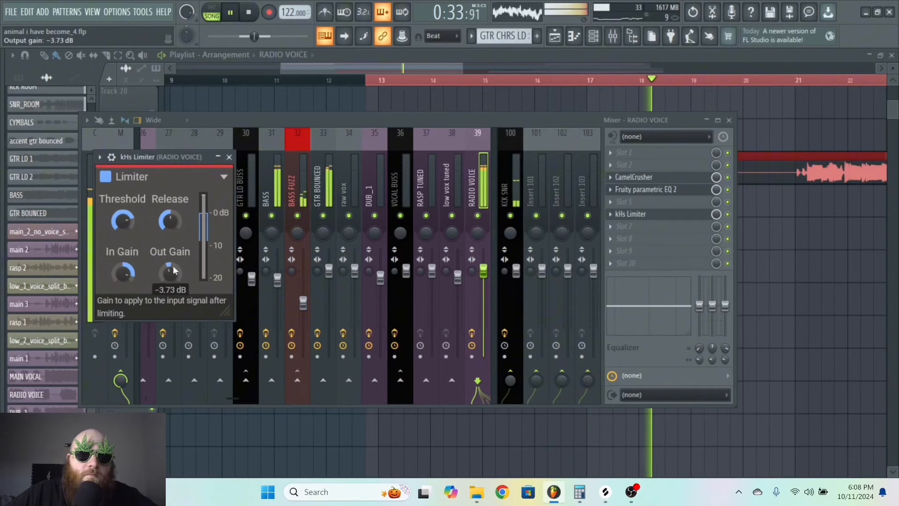
Cut band 3 and slightly lower band 6 in the RADIO VOICE Fruity Parametric EQ 2 during playback.
click(643, 191)
drag(297, 265, 300, 269)
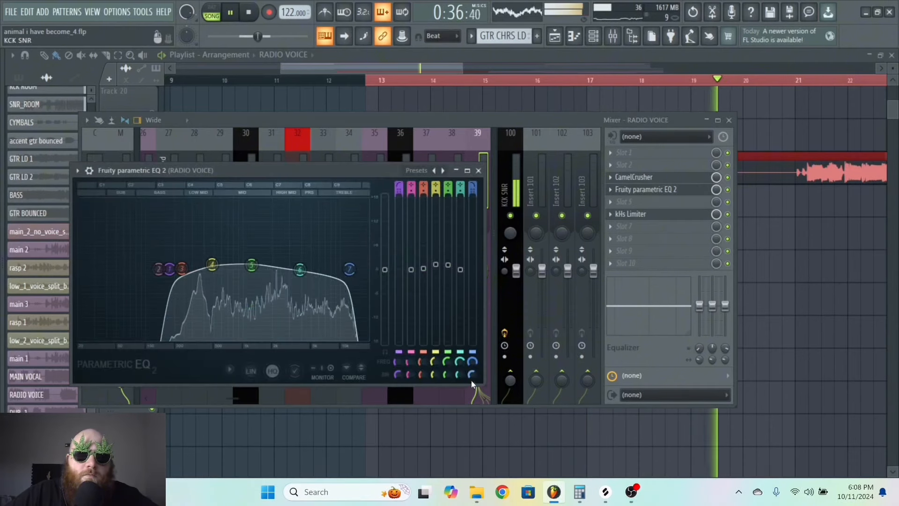
drag(461, 374, 460, 376)
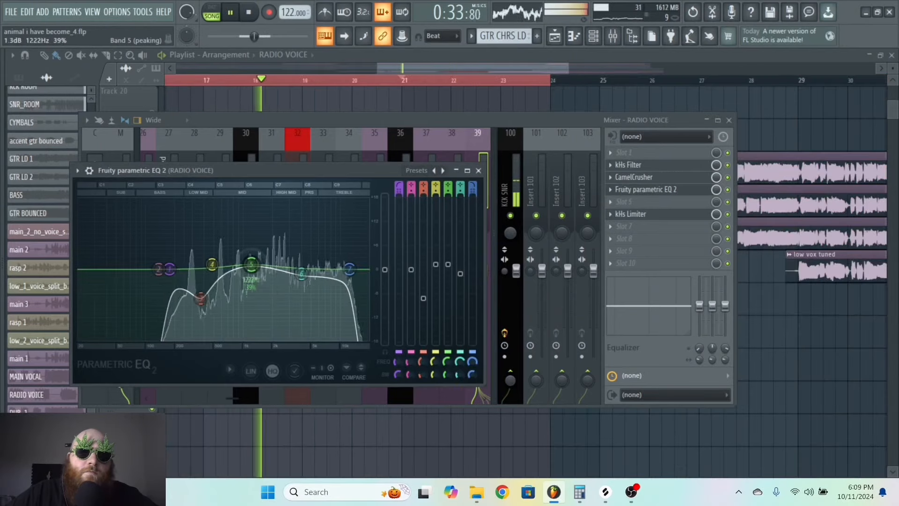
click(572, 120)
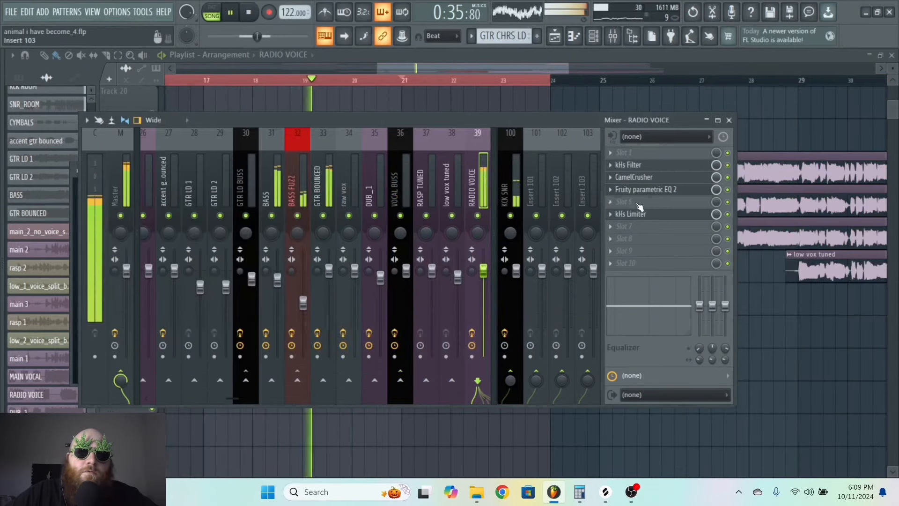
Add a send from the RADIO VOICE mixer track to Insert 40.
scroll(489, 178, down, 3)
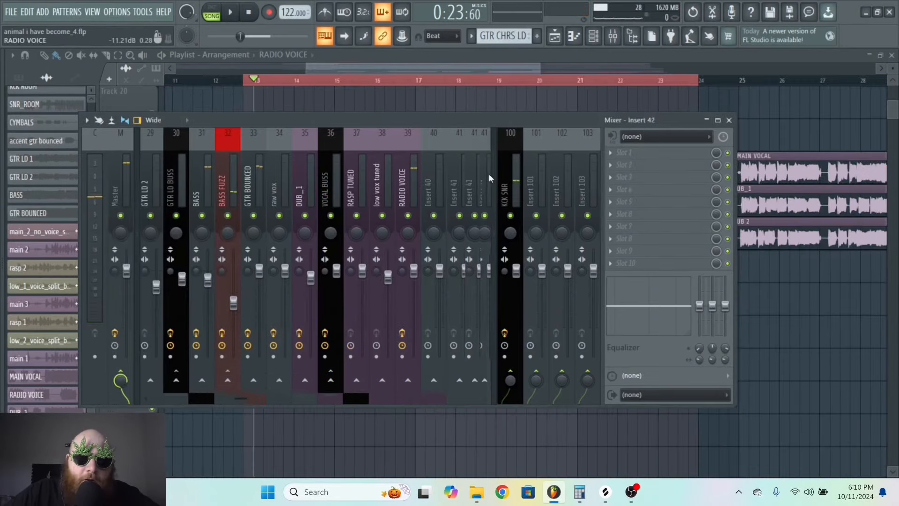
click(407, 184)
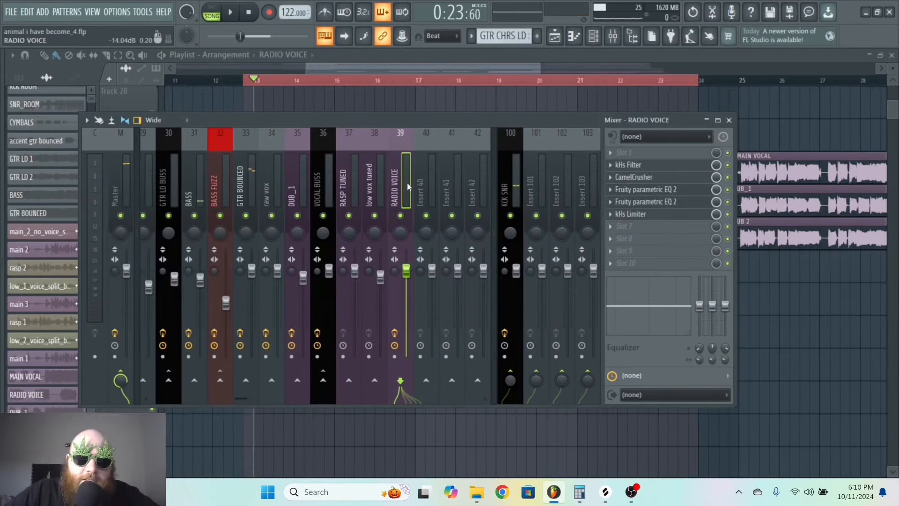
right_click(428, 384)
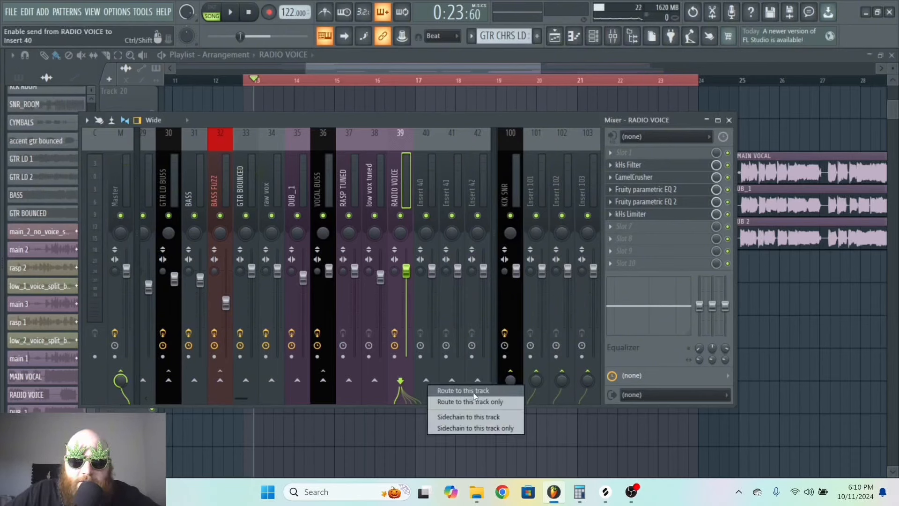
click(473, 395)
Rename mixer Insert 40 as DEELAY and colour it red.
click(426, 180)
right_click(426, 181)
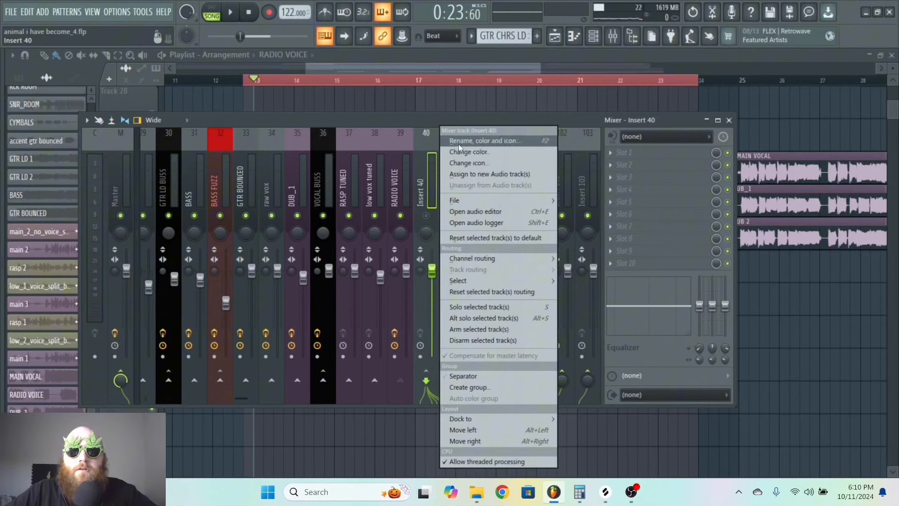
click(459, 143)
text(DEEL)
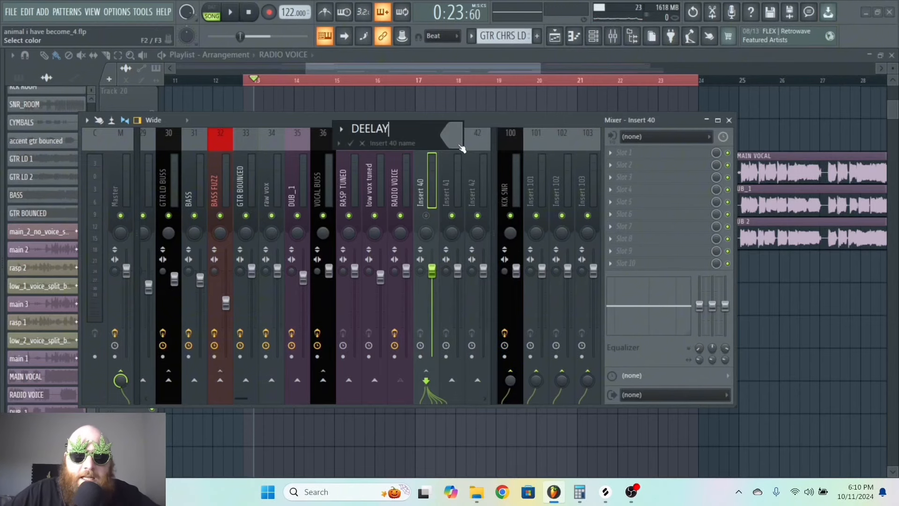
text(AY)
key(Return)
click(570, 175)
key(Return)
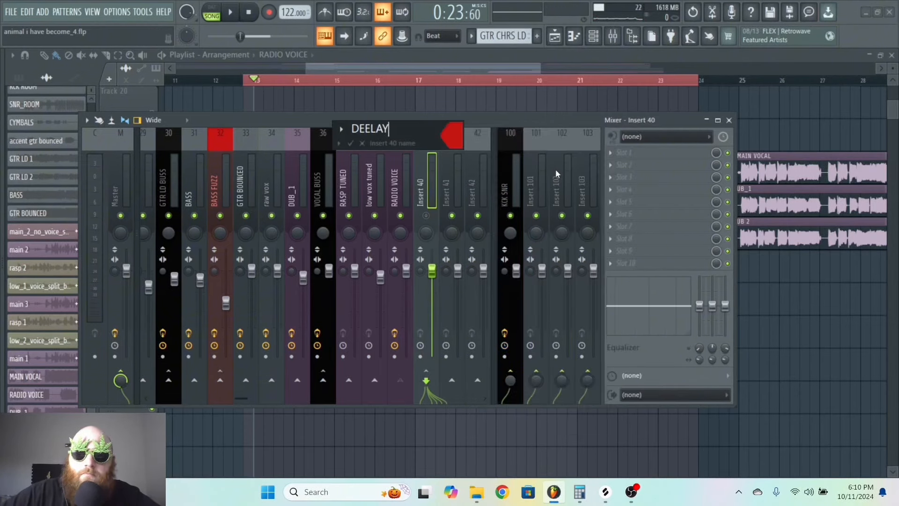
Load Fruity Delay 2 into effect slot 3 of the DEELAY track.
click(659, 182)
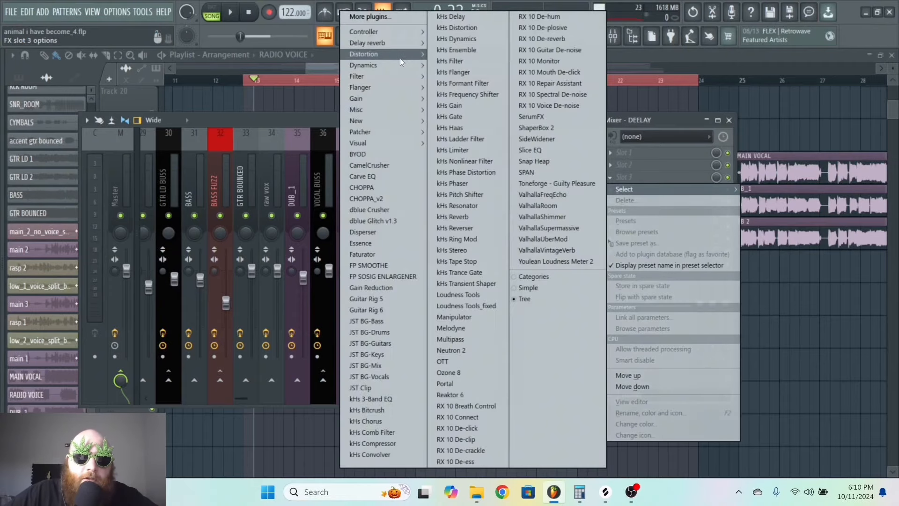
mouse_move(374, 45)
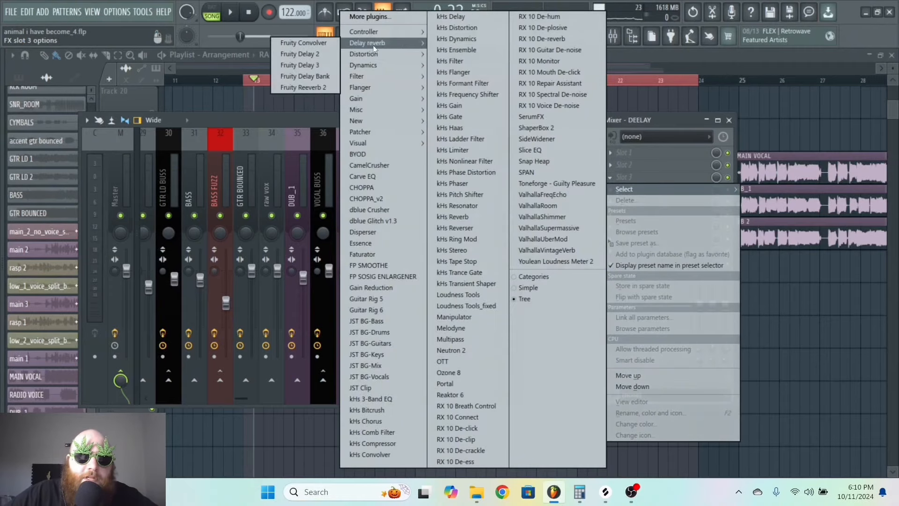
click(316, 57)
drag(215, 171, 275, 166)
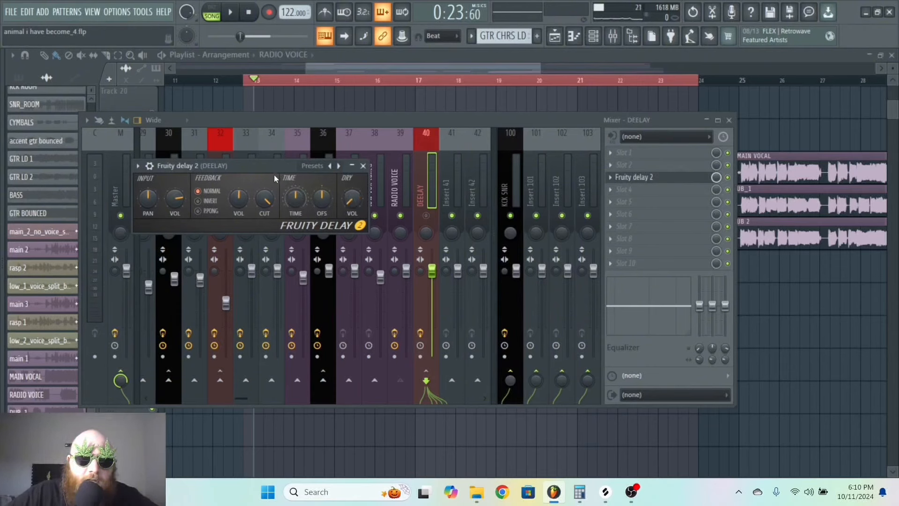
drag(274, 175, 342, 182)
Create an automation clip for Fruity Delay 2's input volume over the selected RADIO VOICE section.
right_click(240, 207)
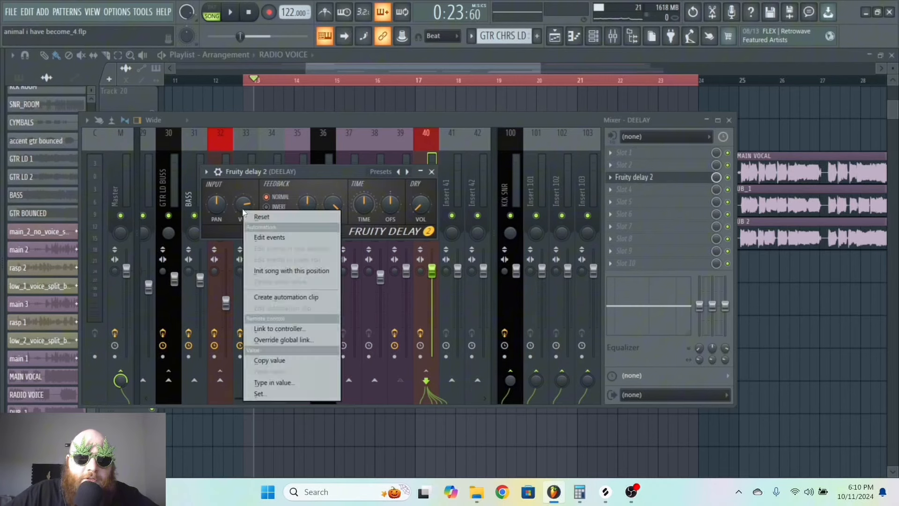
click(282, 296)
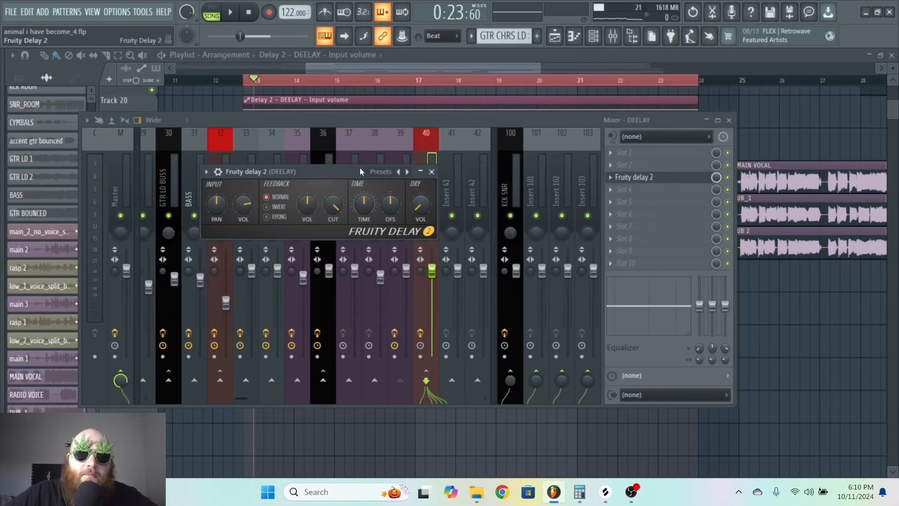
drag(360, 169, 349, 173)
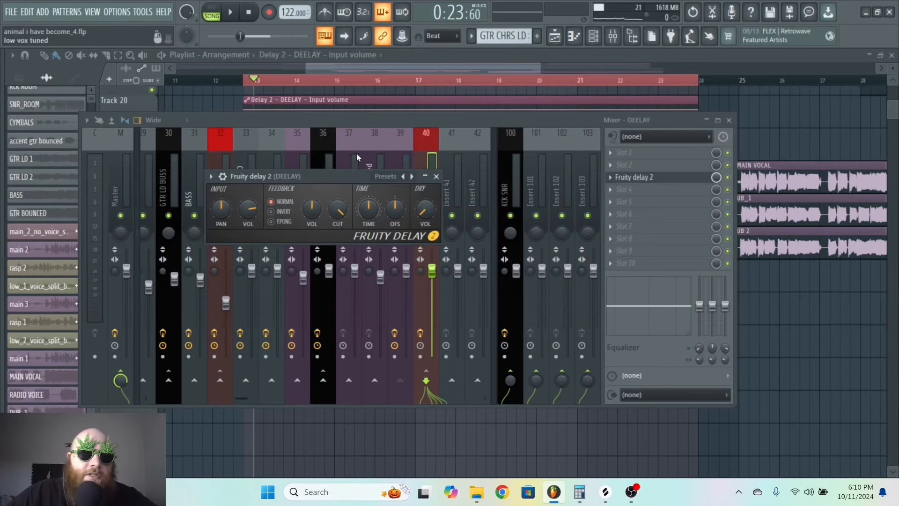
Copy the delay's input volume value and paste it as the maximum level of its automation clip.
right_click(251, 210)
click(295, 356)
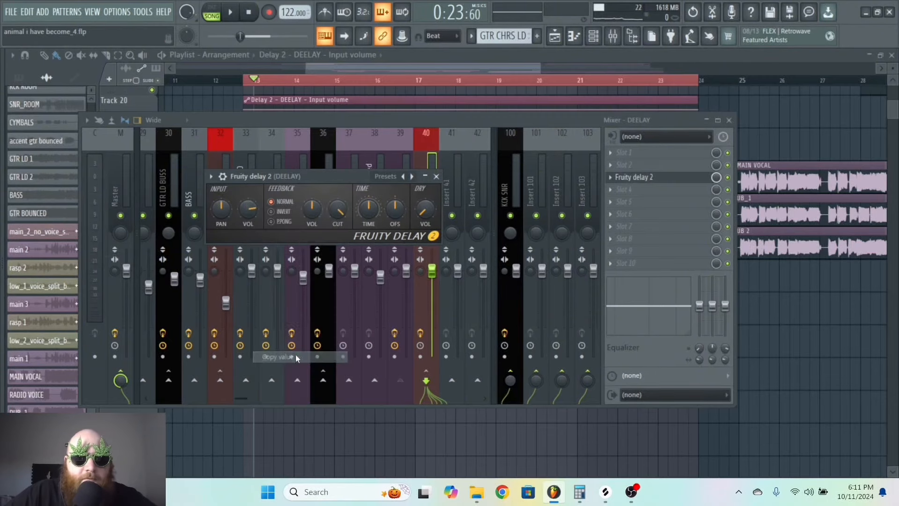
click(332, 99)
double_click(332, 99)
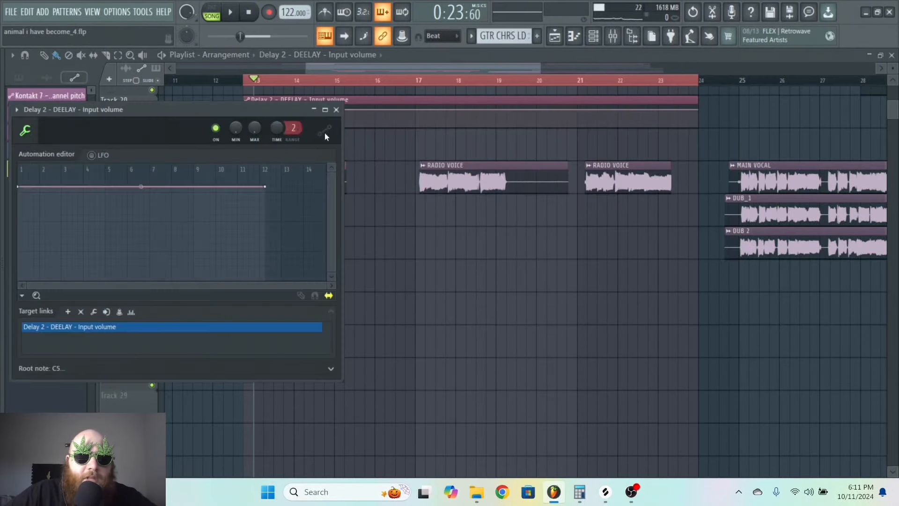
right_click(254, 128)
click(307, 287)
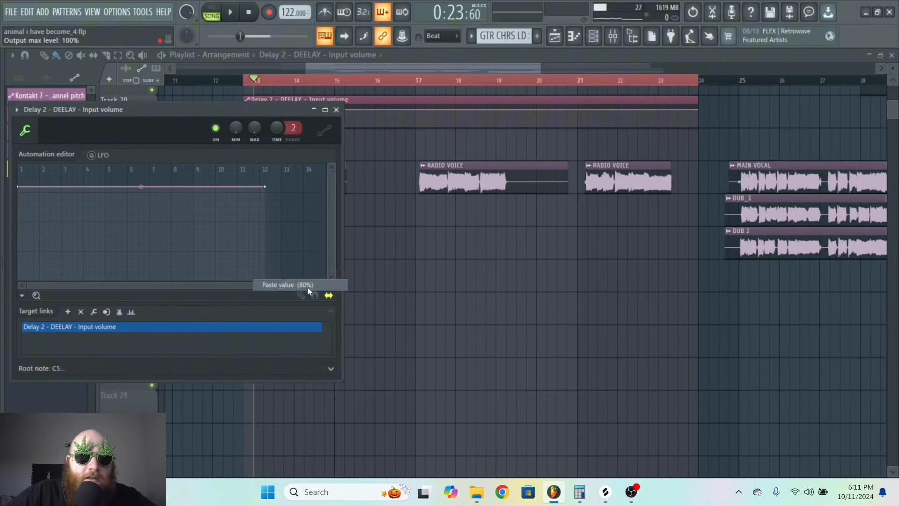
drag(249, 114, 308, 134)
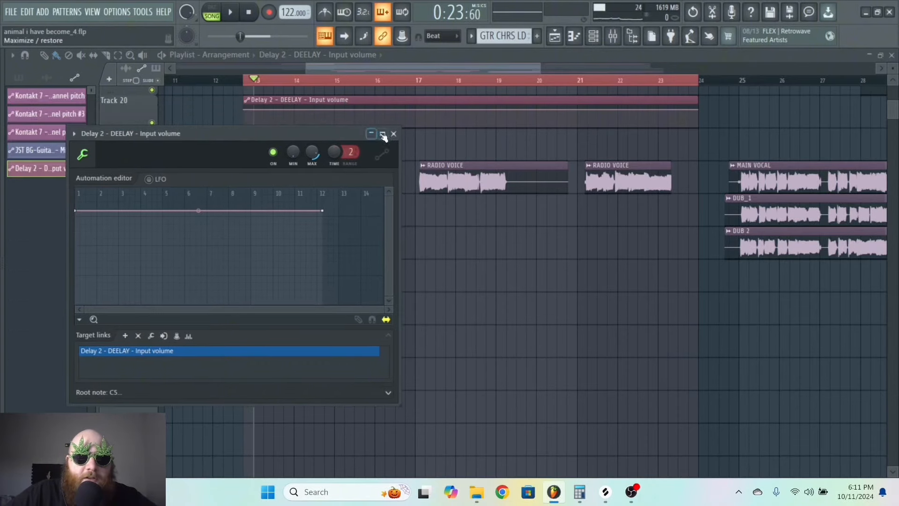
click(395, 130)
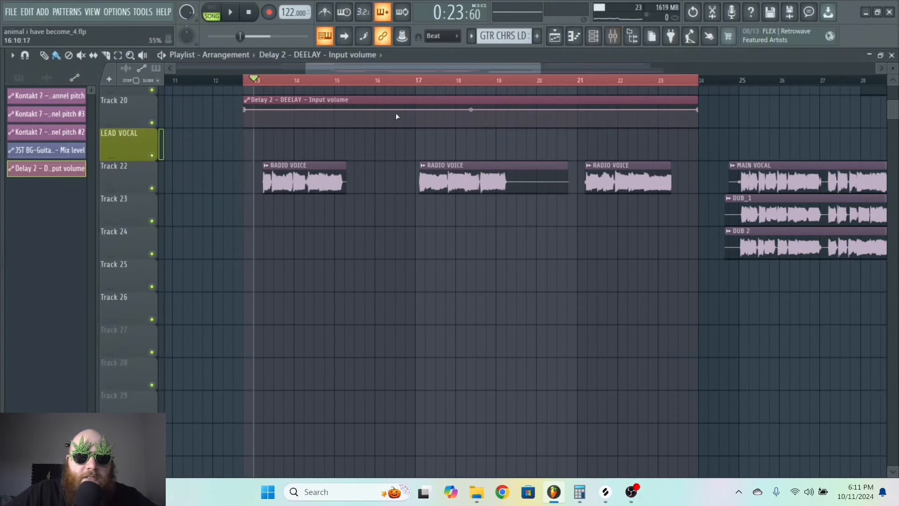
Set the delay automation's start to 0% and add an abrupt jump to full level shortly after bar 14, then audition it.
drag(246, 116, 247, 159)
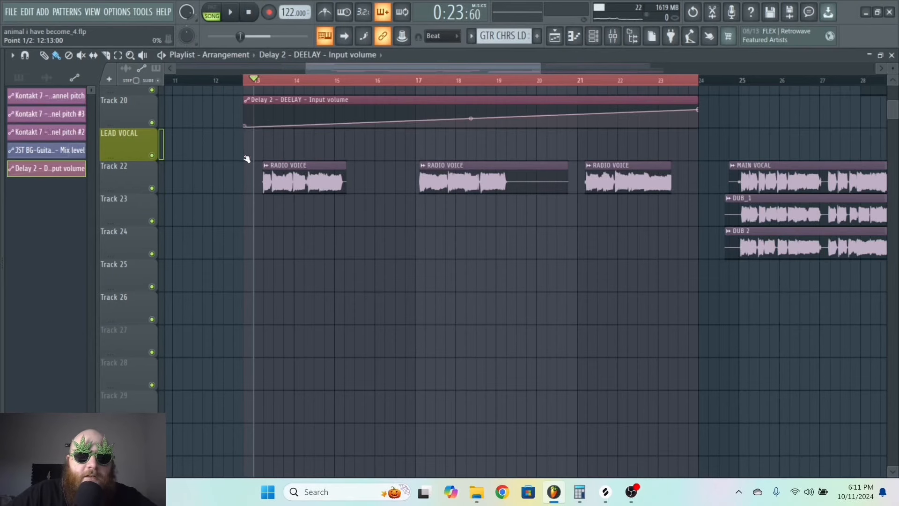
drag(304, 126, 300, 91)
right_click(305, 124)
key(space)
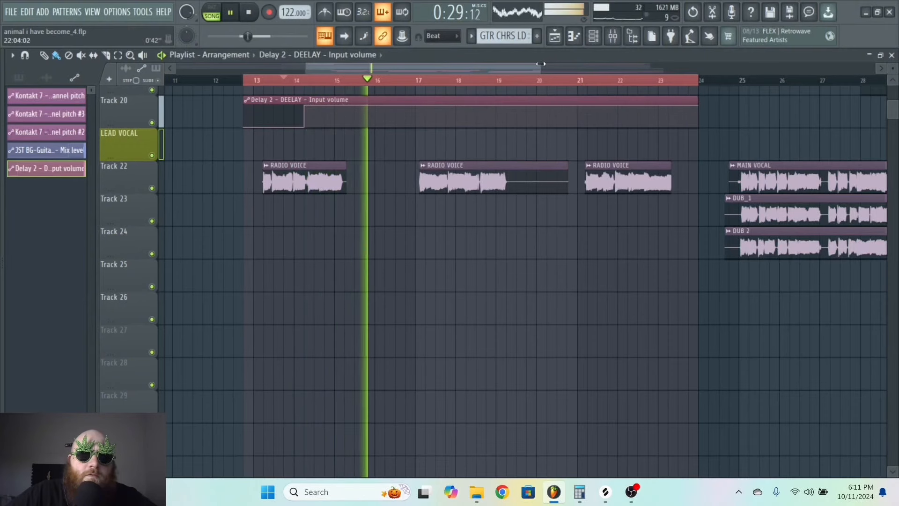
drag(541, 63, 455, 64)
key(space)
Lower the DEELAY track's mixer volume slightly while auditioning the delayed RADIO VOICE.
click(612, 36)
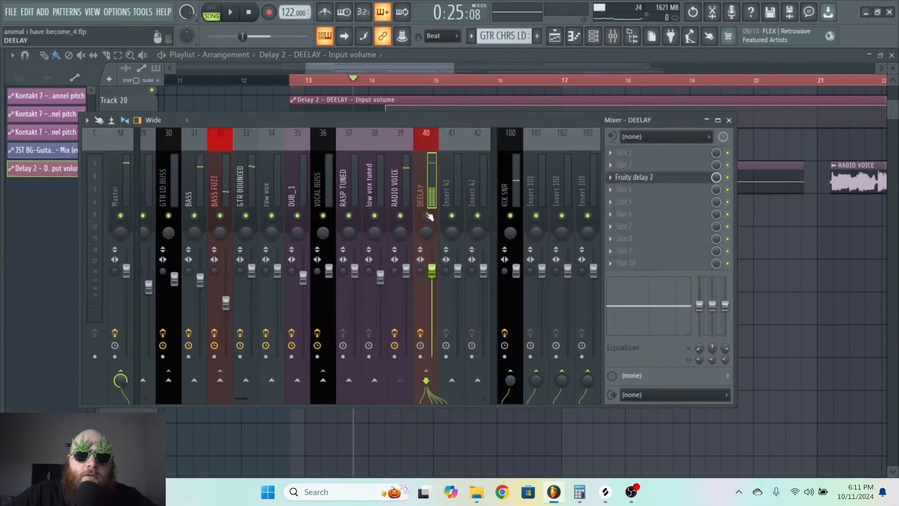
key(space)
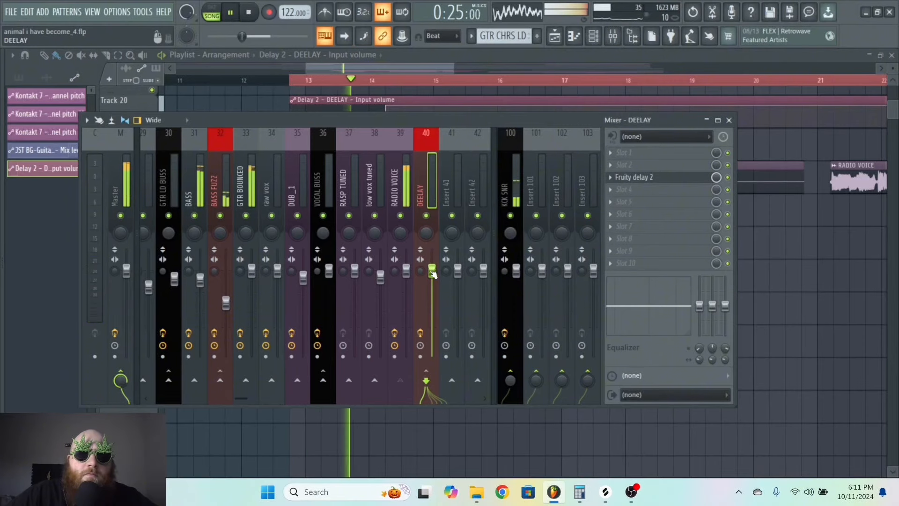
drag(431, 272, 430, 284)
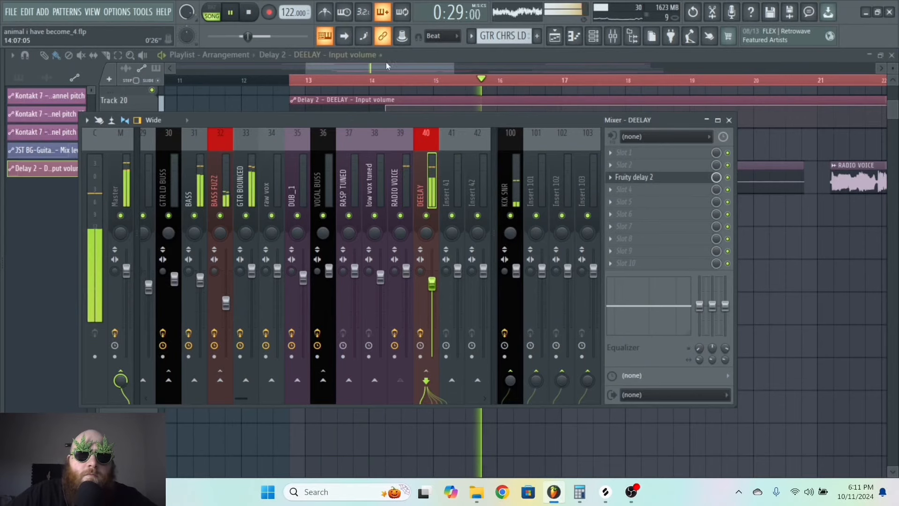
key(F9)
key(space)
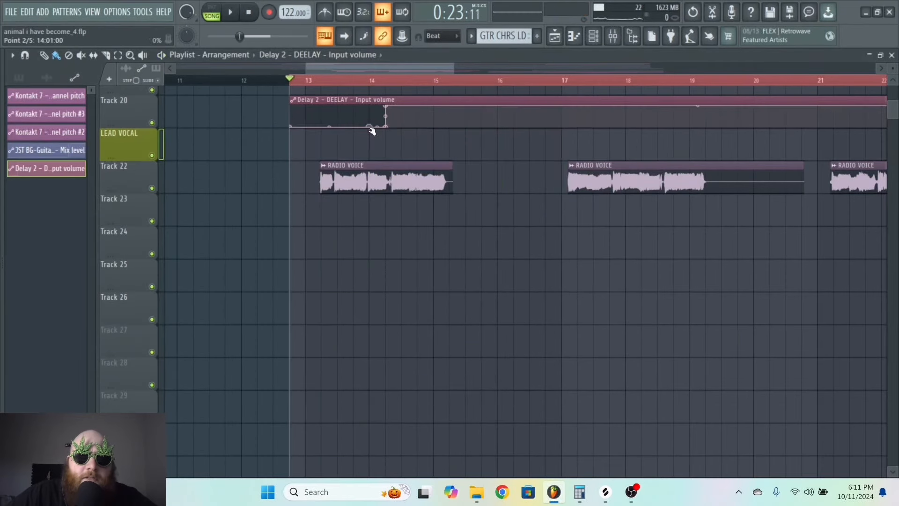
Move the delay automation's abrupt rise earlier to bar 14 and delete the surplus control point.
click(374, 86)
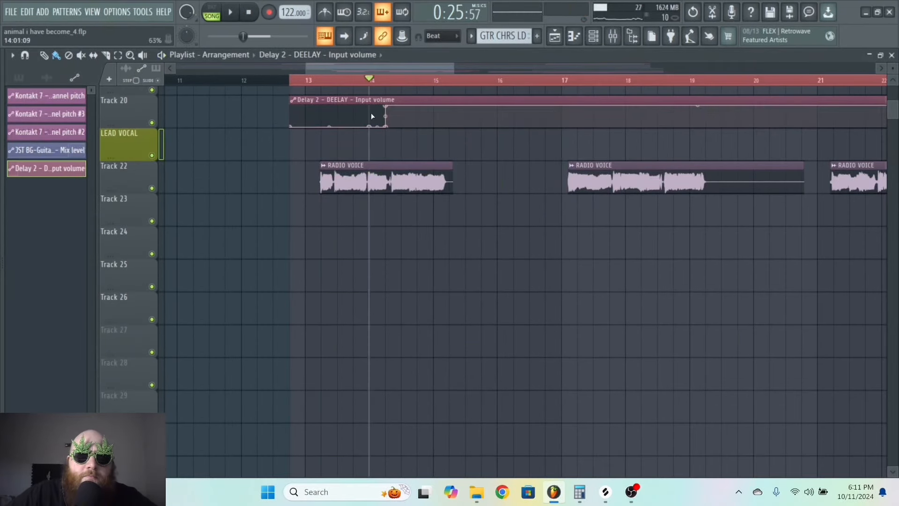
right_click(389, 128)
click(406, 145)
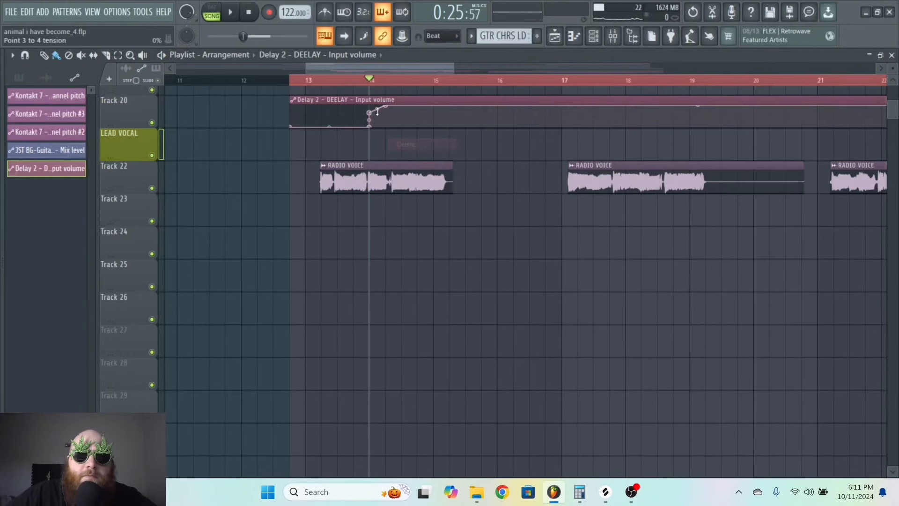
Load Fruity Parametric EQ 2 into effect slot 4 of the DEELAY track.
click(613, 36)
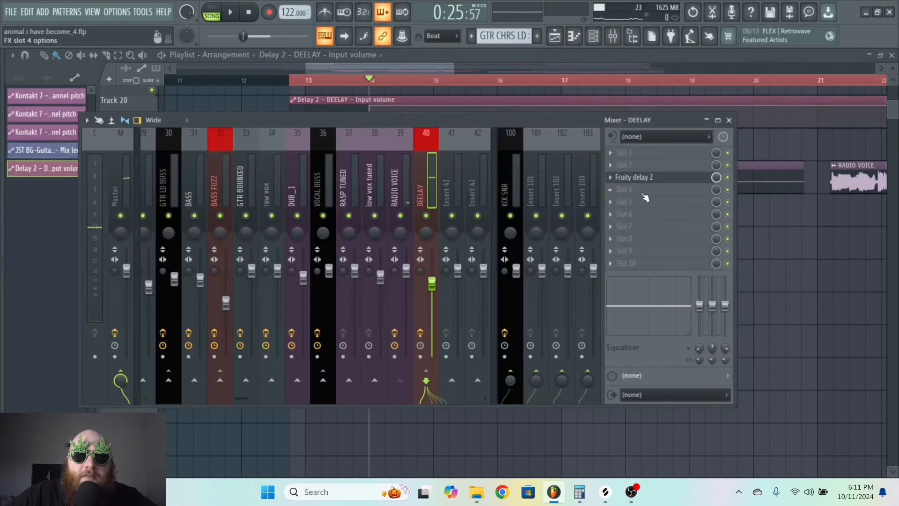
click(623, 189)
mouse_move(627, 201)
mouse_move(373, 78)
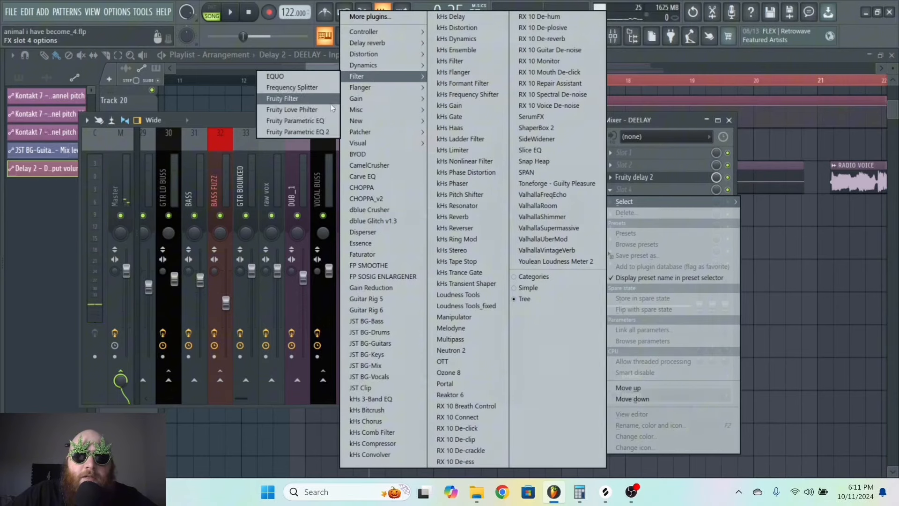
click(331, 104)
Make band 1 of the DEELAY EQ a high-pass filter with a Steep 8 slope.
right_click(142, 284)
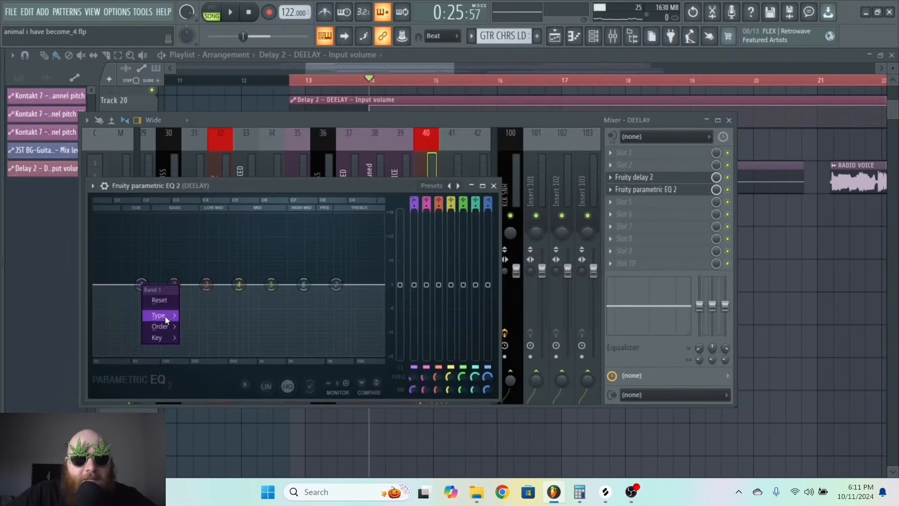
mouse_move(165, 316)
click(209, 341)
right_click(141, 284)
click(201, 326)
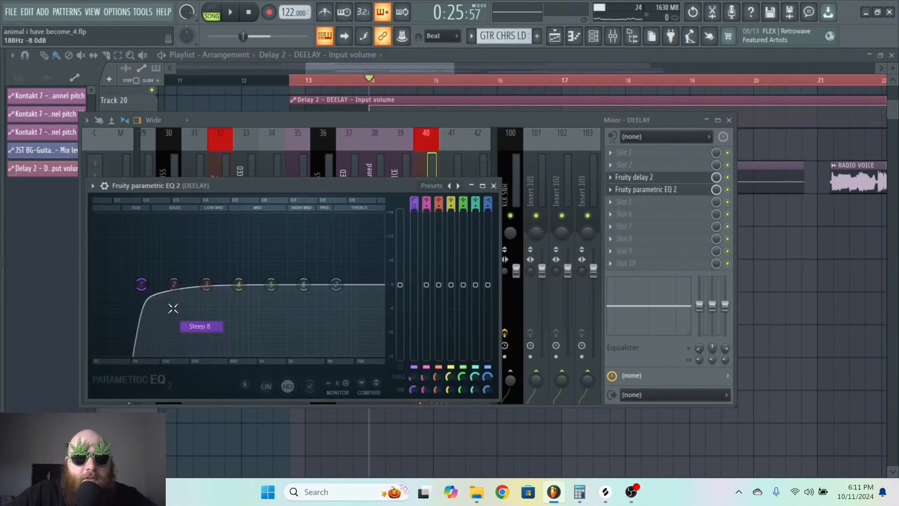
Raise the DEELAY EQ's band 1 high-pass cutoff into the low mids and make band 7 a low-pass filter.
drag(140, 284, 227, 284)
right_click(336, 284)
mouse_move(355, 316)
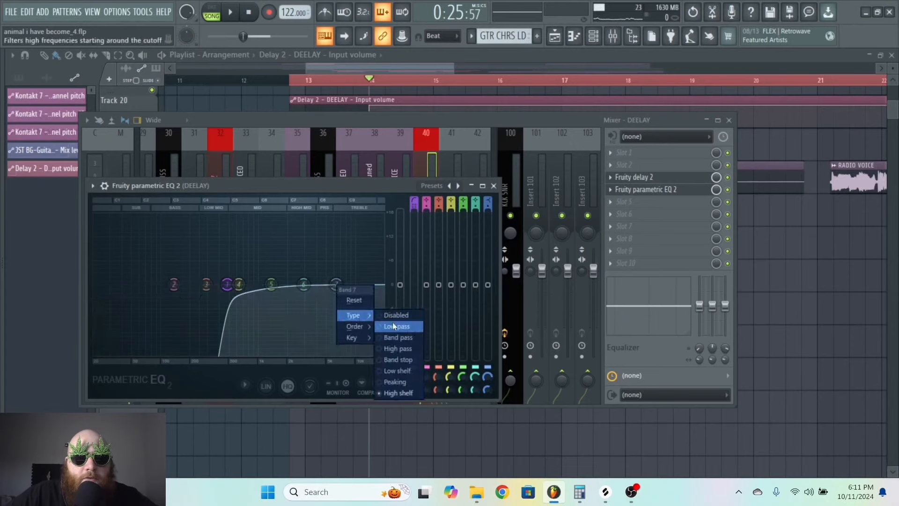
click(392, 322)
key(space)
right_click(342, 285)
click(394, 326)
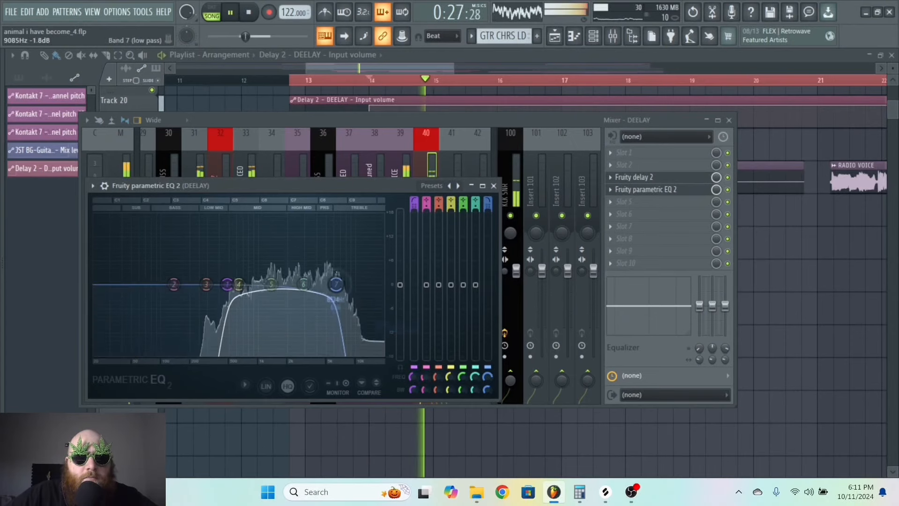
Refine the DEELAY EQ during playback by lowering the band 7 cutoff, slightly cutting band 5 and slightly boosting band 6.
drag(336, 284, 284, 295)
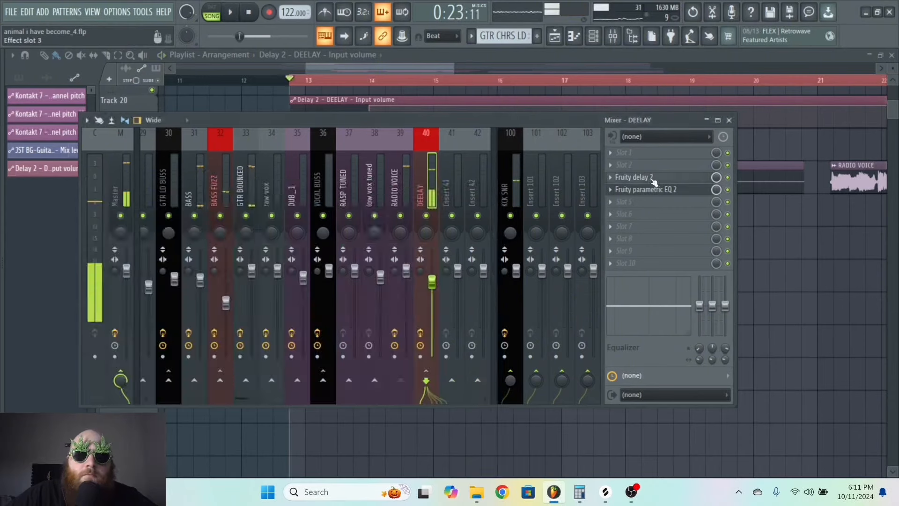
click(652, 179)
key(space)
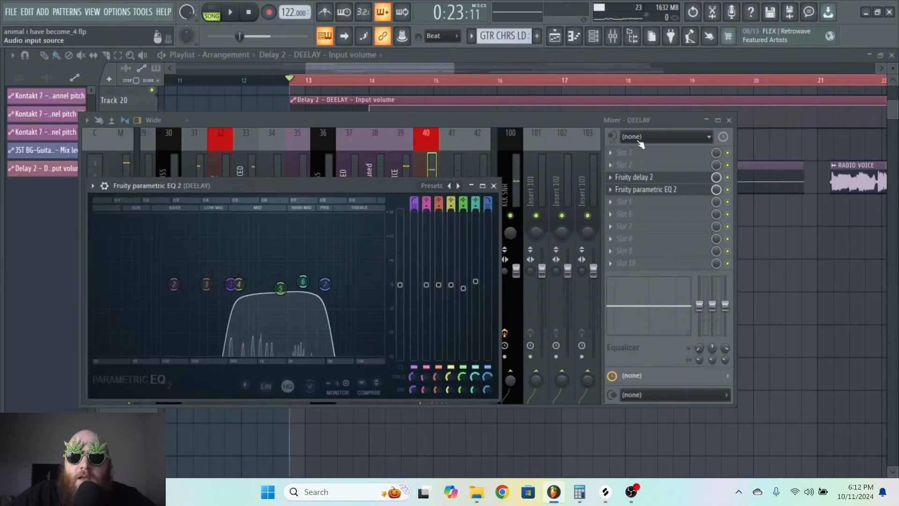
click(646, 189)
Load Fruity Reeverb 2 into DEELAY slot 5 and set a larger room size, 4.0 kHz high cut and 64% wet level.
click(641, 203)
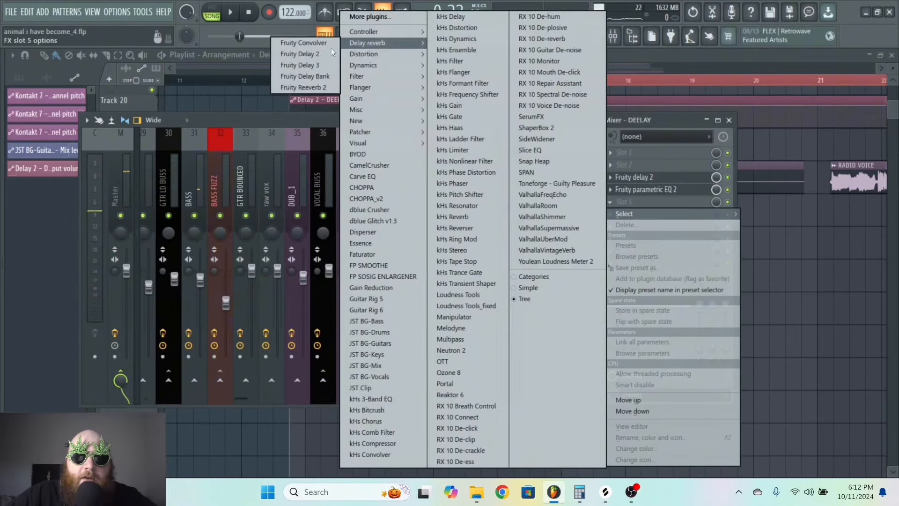
click(305, 88)
drag(248, 201, 267, 185)
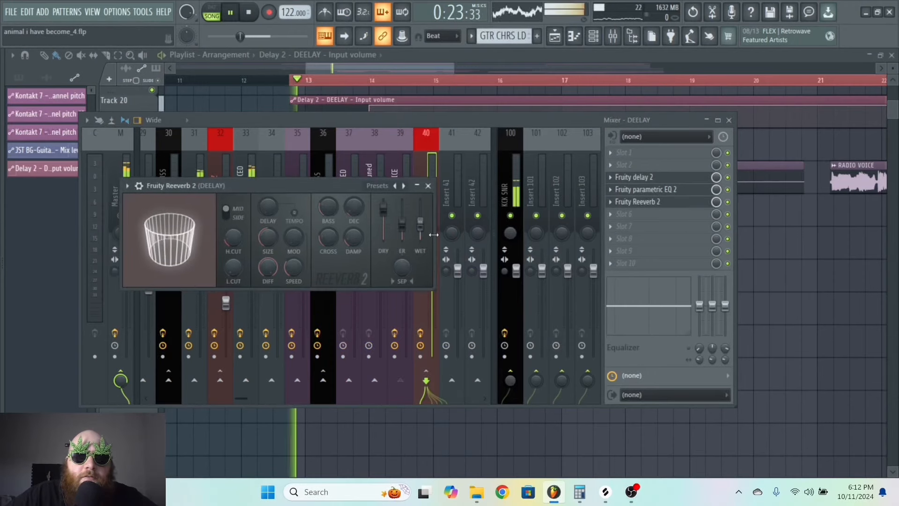
key(space)
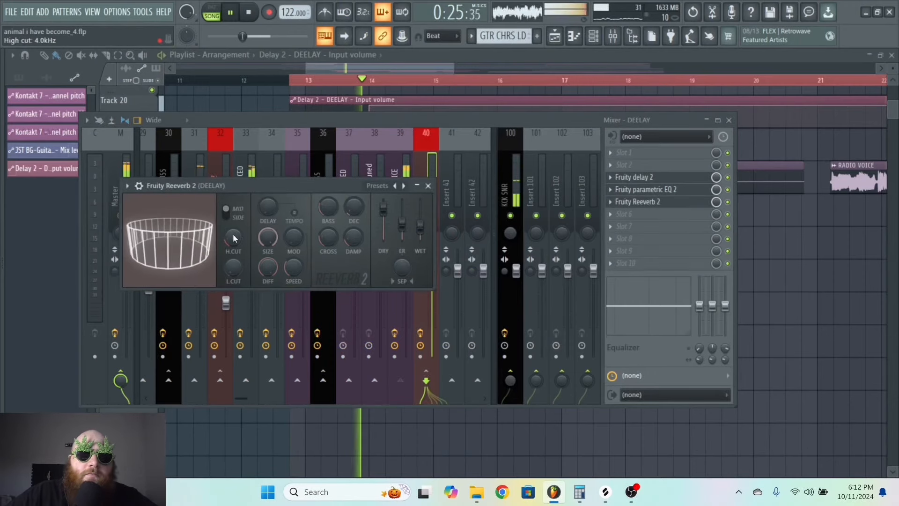
drag(421, 230, 423, 234)
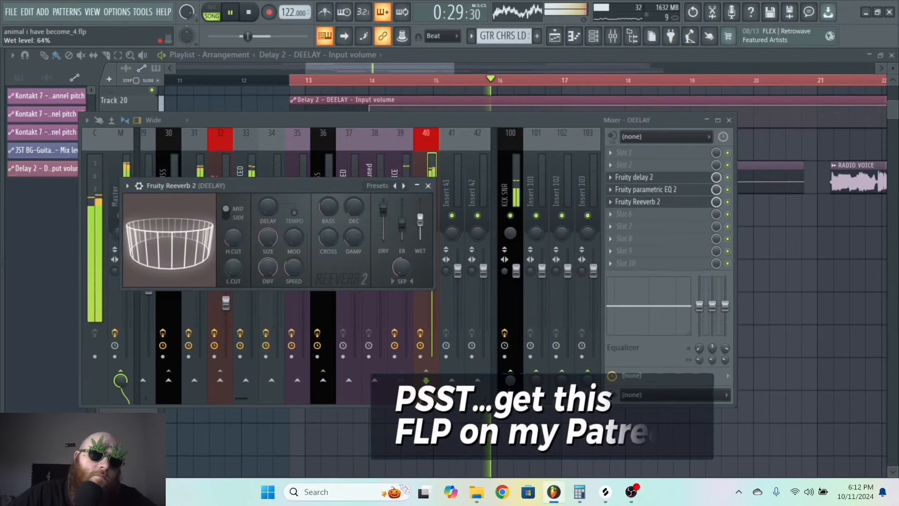
drag(424, 68, 440, 68)
key(space)
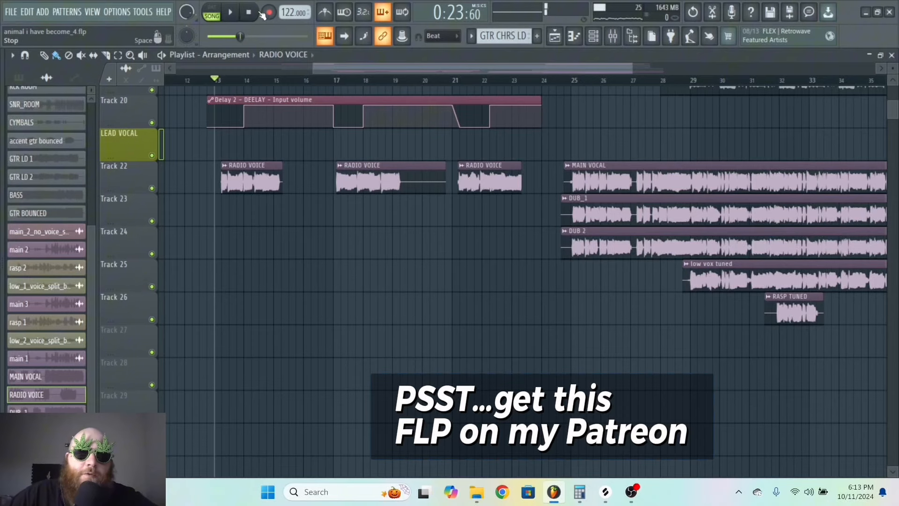
Select the playlist range from 24:09:00 to 38:01:00 around the layered vocals and open the MAIN VOCAL channel settings.
click(251, 16)
drag(452, 71, 550, 74)
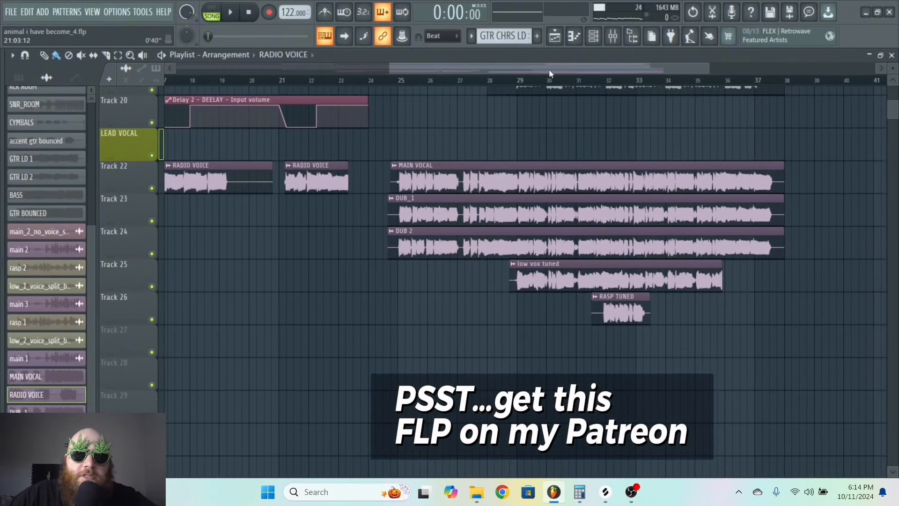
drag(384, 88, 755, 98)
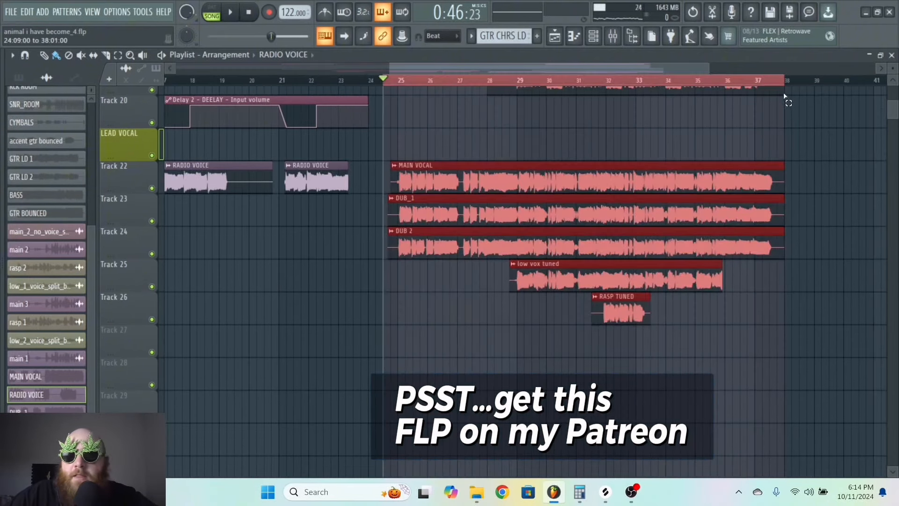
double_click(623, 181)
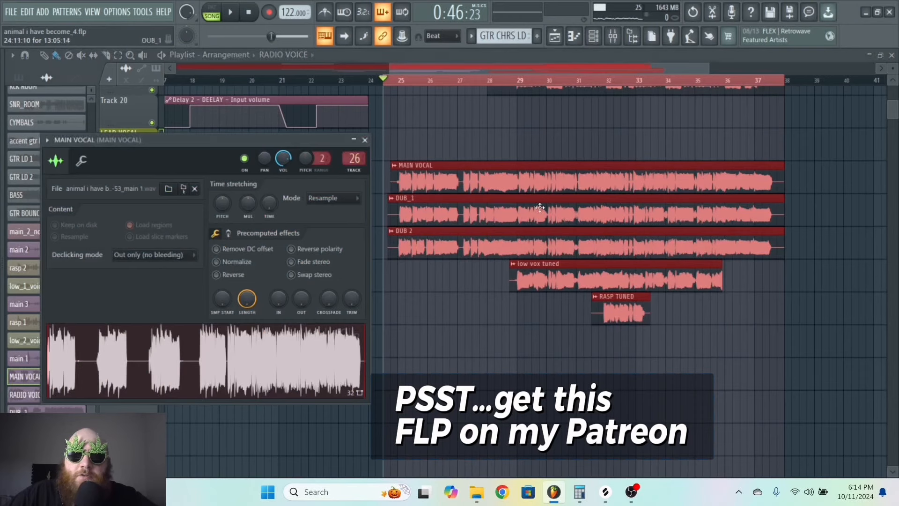
On the VOCAL BUSS mixer track, move kHs Limiter down to slot 6 and load Neutron 2 into slot 2.
click(615, 37)
click(341, 178)
click(325, 184)
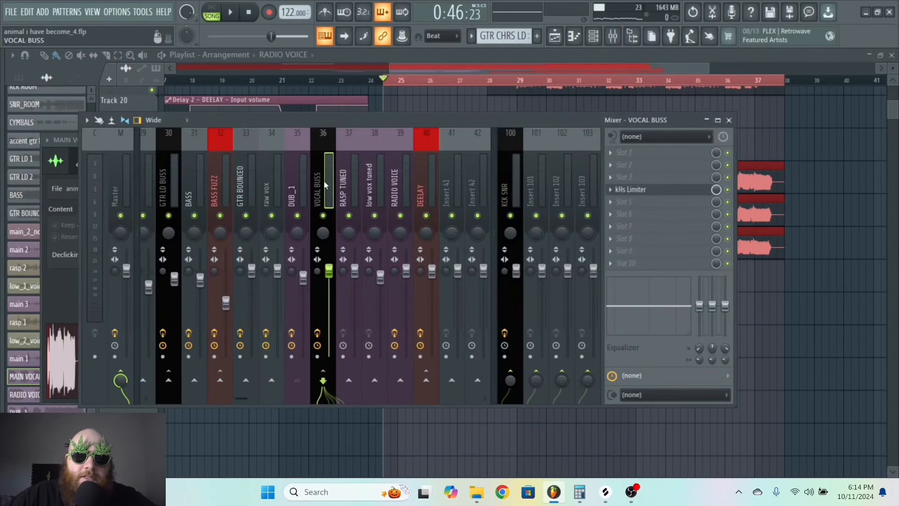
drag(618, 199, 619, 214)
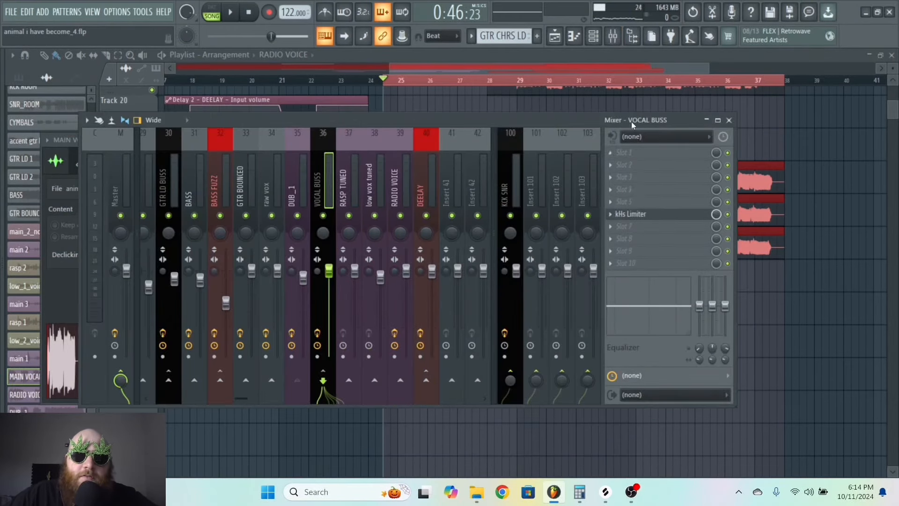
click(642, 165)
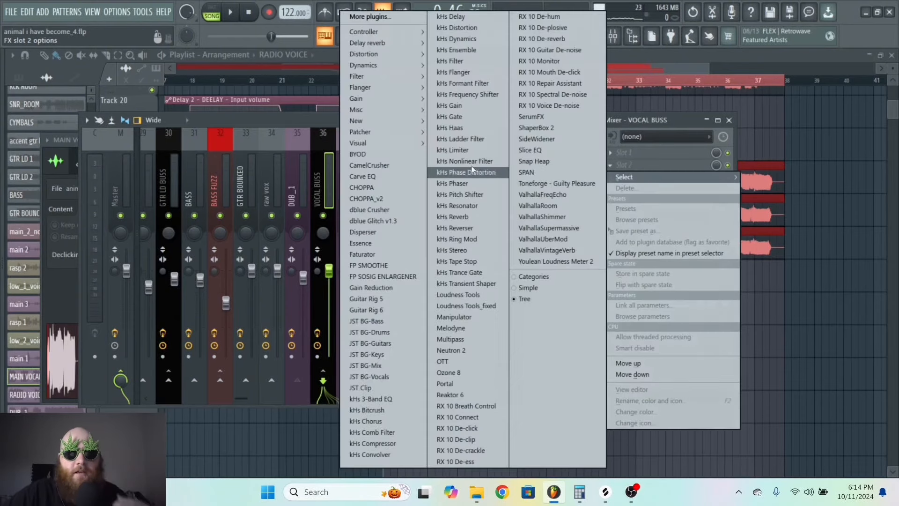
click(474, 349)
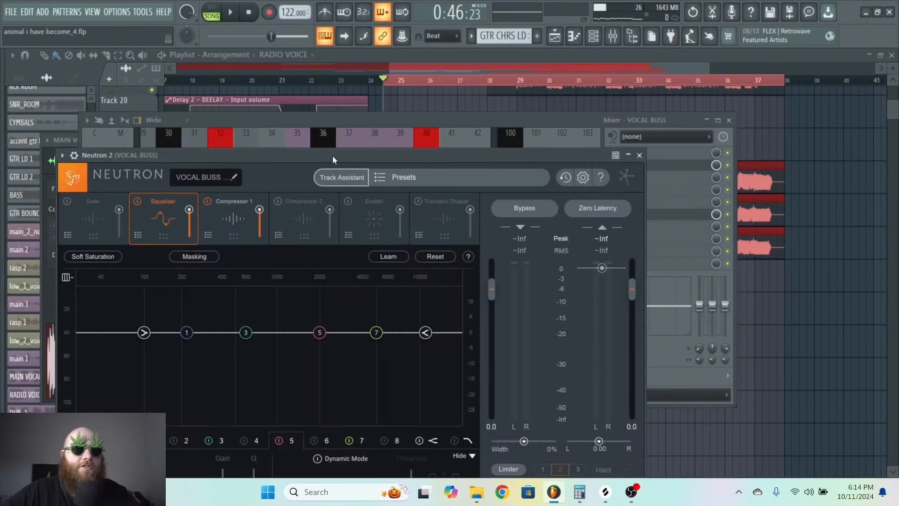
drag(333, 156, 351, 109)
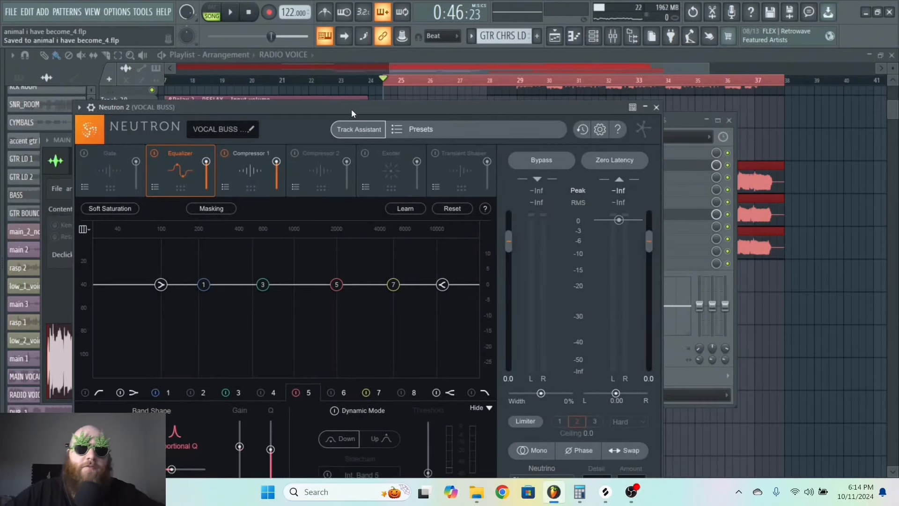
Enable Neutron's EQ high-pass filter with a 48 dB slope and a cutoff of about 137 Hz.
key(space)
click(85, 392)
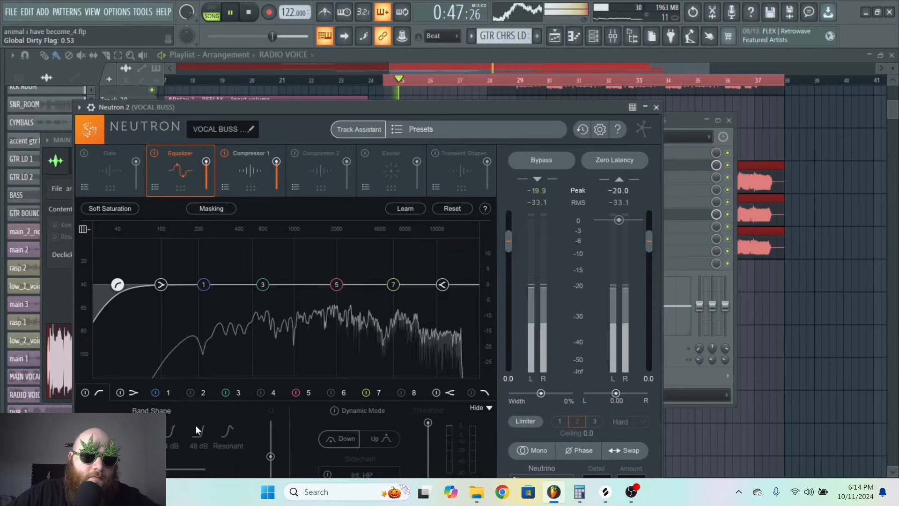
click(198, 429)
drag(117, 284, 177, 277)
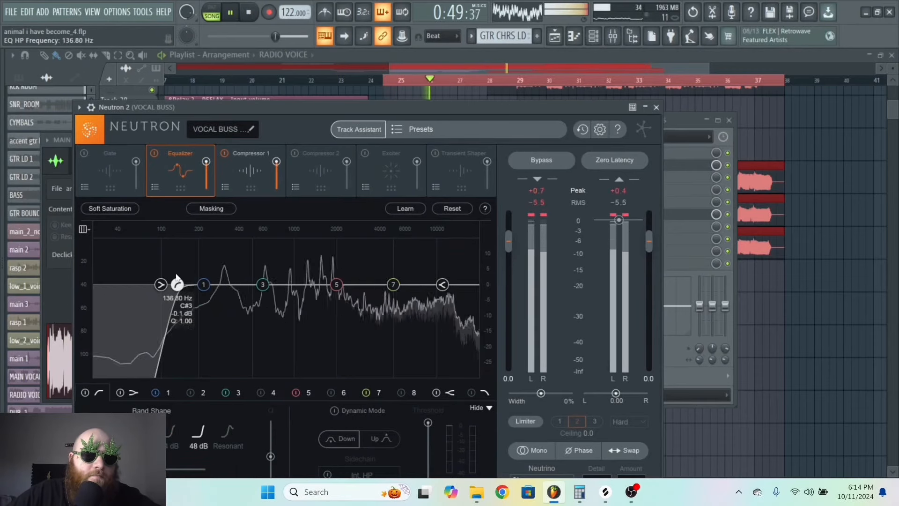
In Neutron's Compressor 1, lower the band 1 threshold and raise its makeup gain to about 5.7 dB.
click(234, 170)
drag(93, 382, 97, 403)
drag(320, 108, 337, 89)
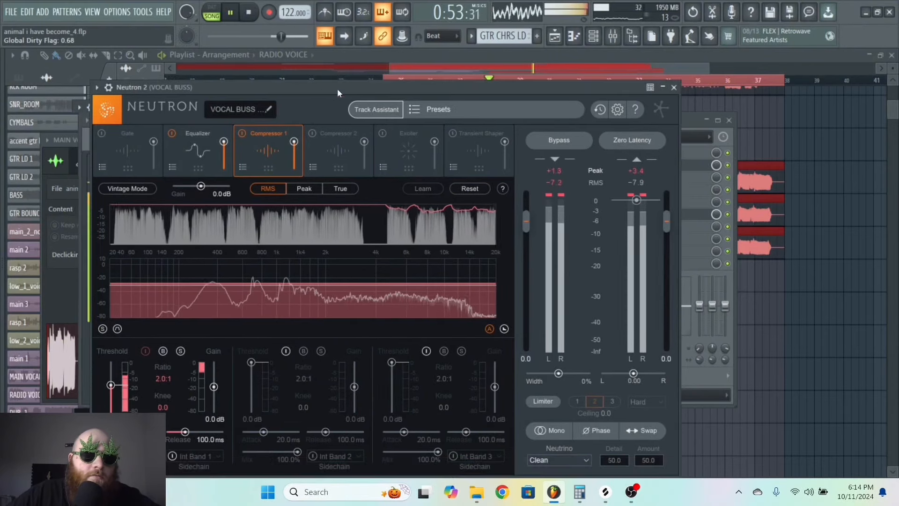
drag(214, 387, 214, 384)
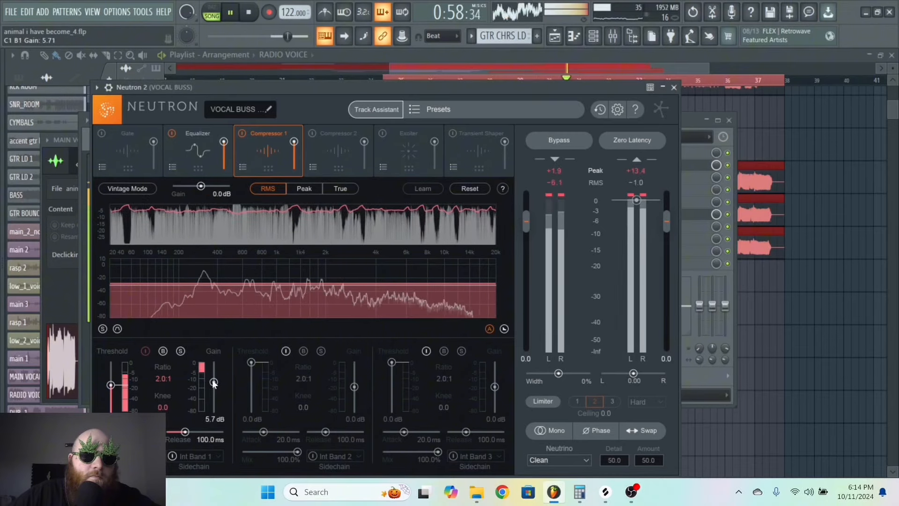
In Neutron's EQ, cut band 5 by about 4 dB near 671 Hz and make small cuts with bands 1 and 7.
click(195, 158)
click(287, 234)
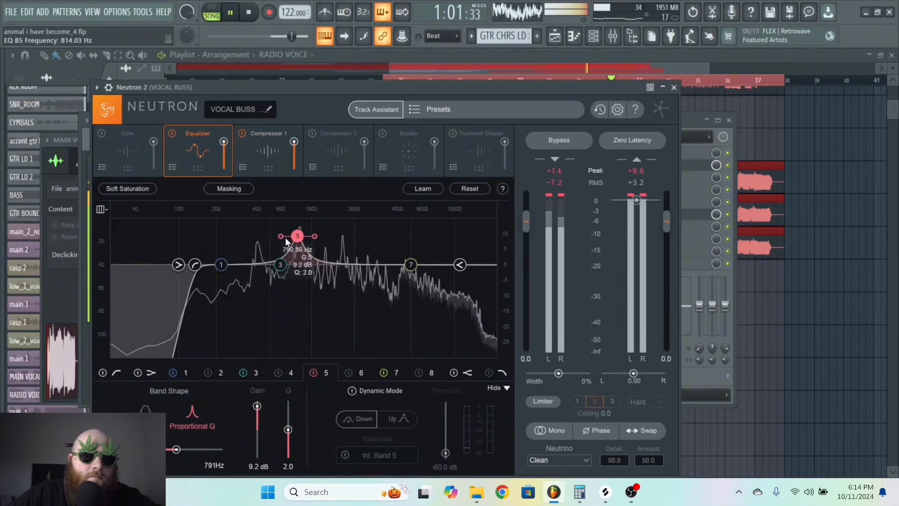
drag(286, 239, 294, 278)
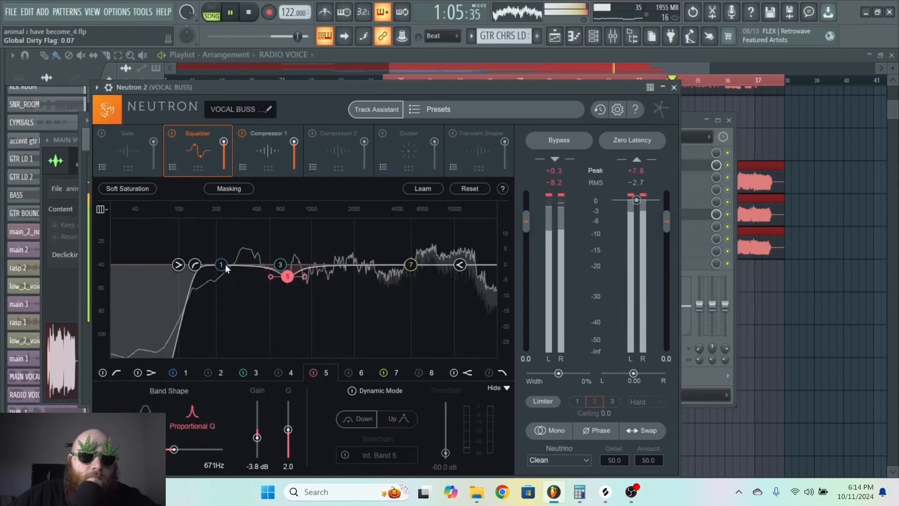
drag(226, 268, 246, 274)
click(411, 265)
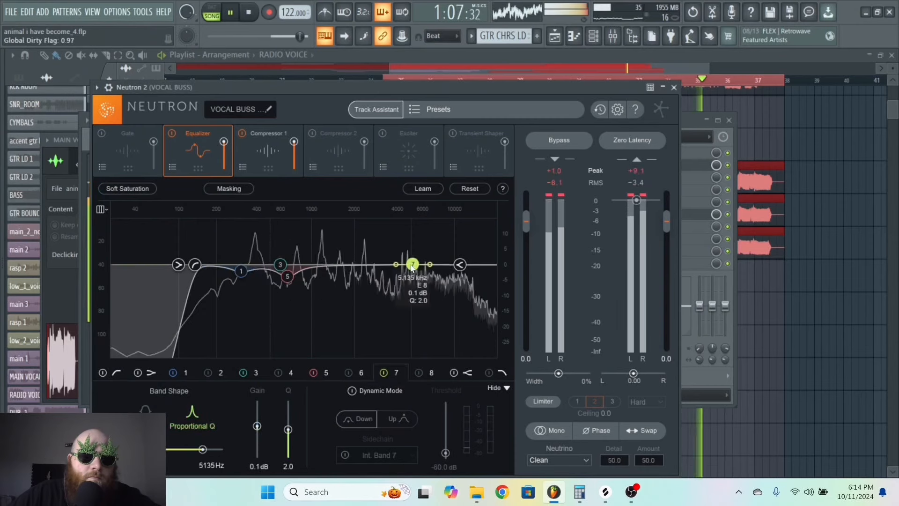
drag(410, 266, 410, 276)
drag(287, 277, 289, 279)
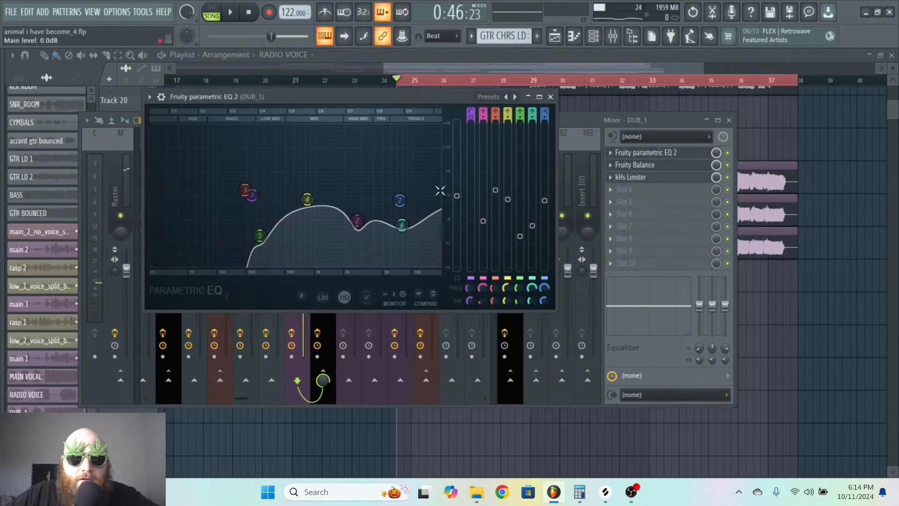
In the DUB_1 EQ, lower bands 4 and 7, set band 6 to -10.4 dB at 8282 Hz, and shift band 5 lower in frequency.
key(space)
drag(400, 201, 432, 255)
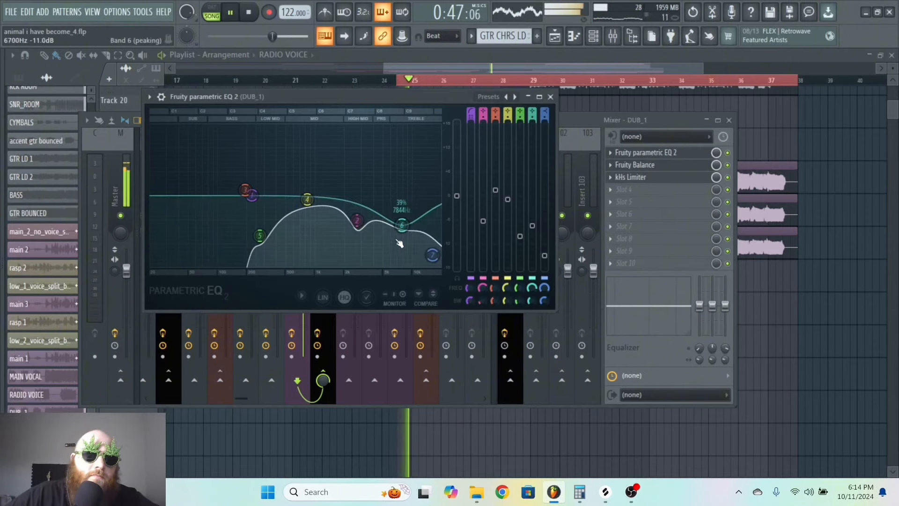
drag(402, 225, 436, 266)
drag(406, 229, 404, 237)
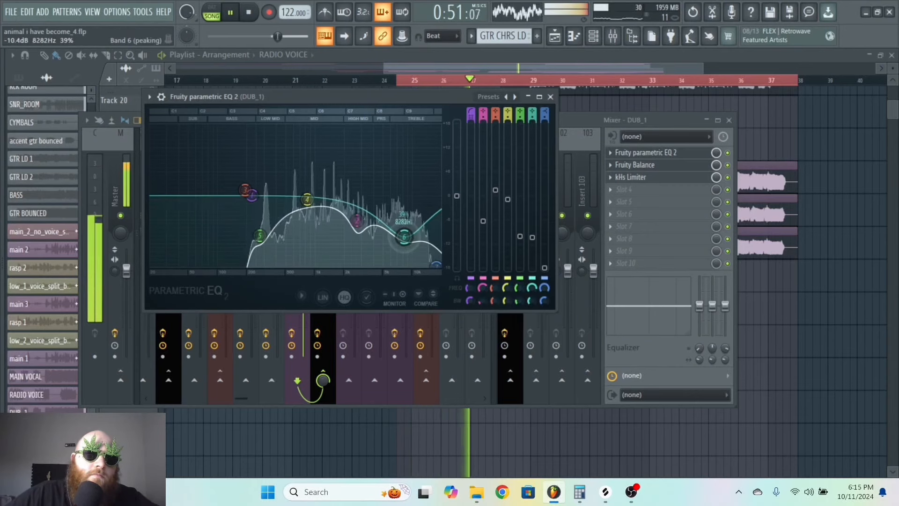
drag(307, 200, 308, 201)
drag(260, 236, 225, 237)
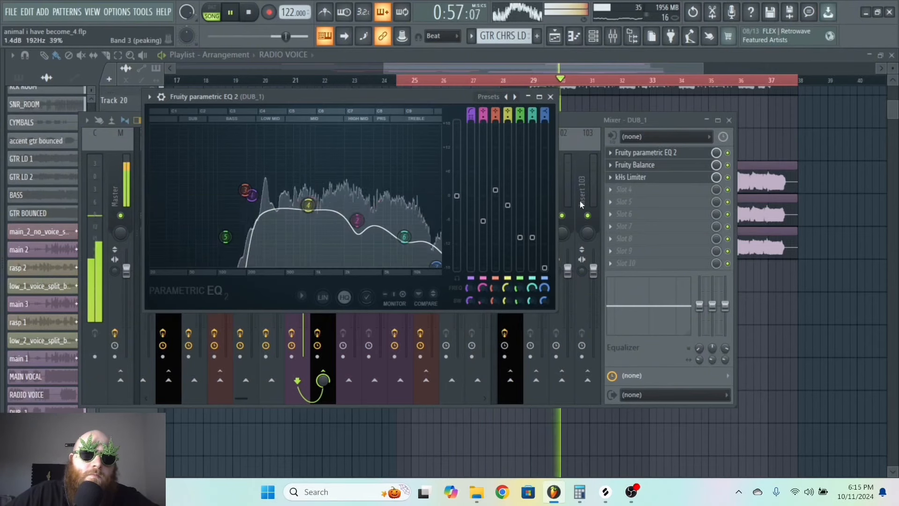
click(656, 124)
click(250, 13)
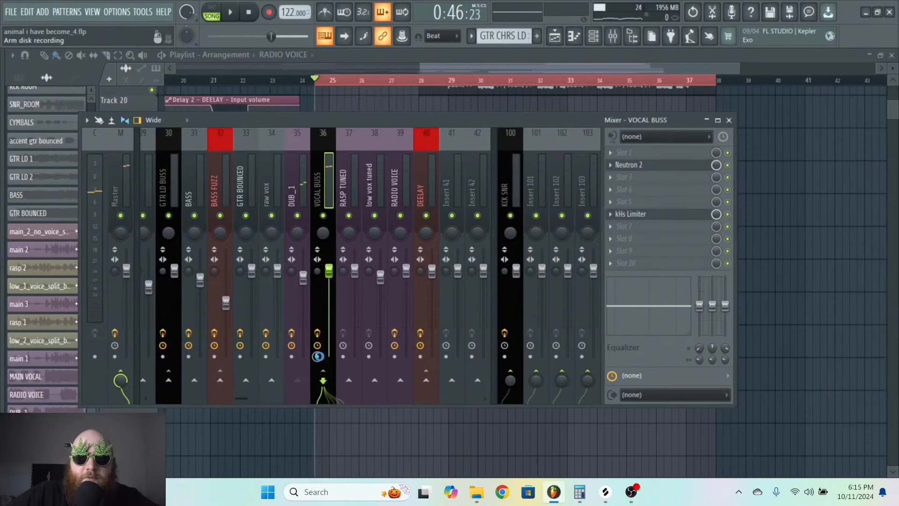
Arm the VOCAL BUSS, render the song selection as 24-bit stereo WAV, and delete the MAIN VOCAL, DUB_1 and DUB 2 clips.
click(320, 357)
click(357, 257)
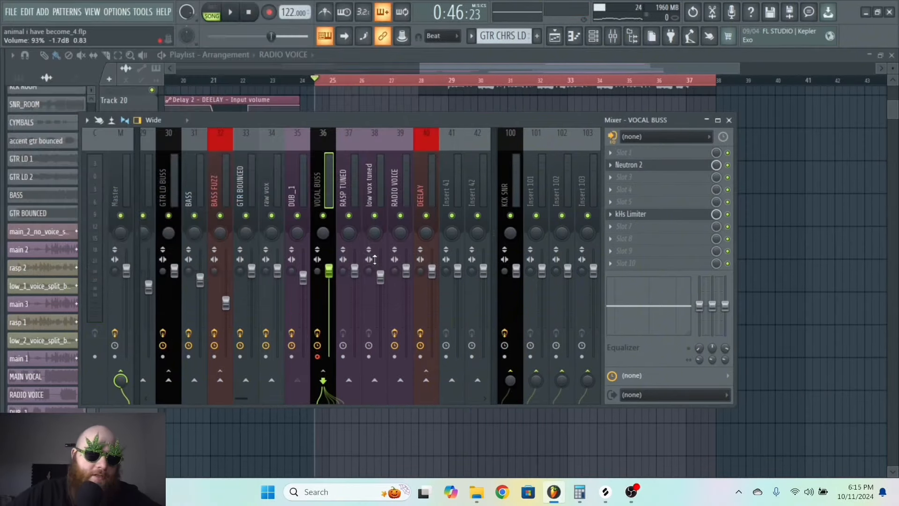
key(alt+r)
click(412, 240)
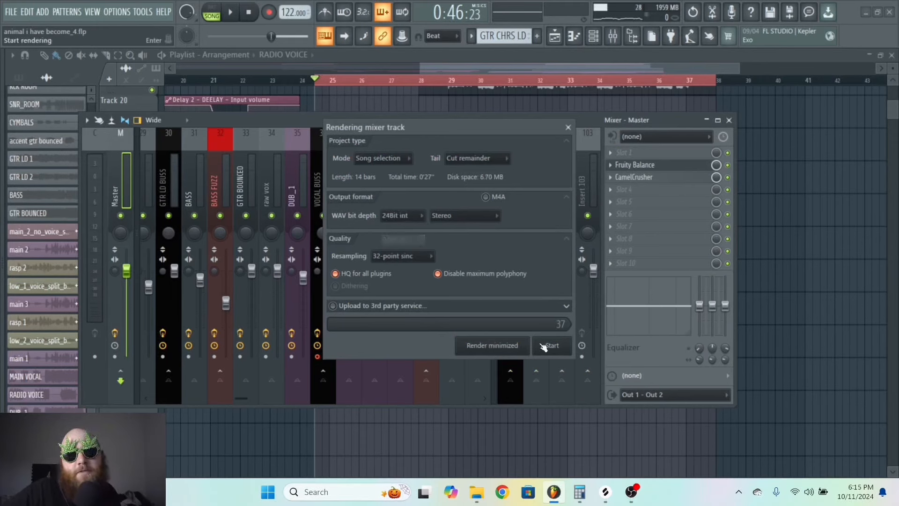
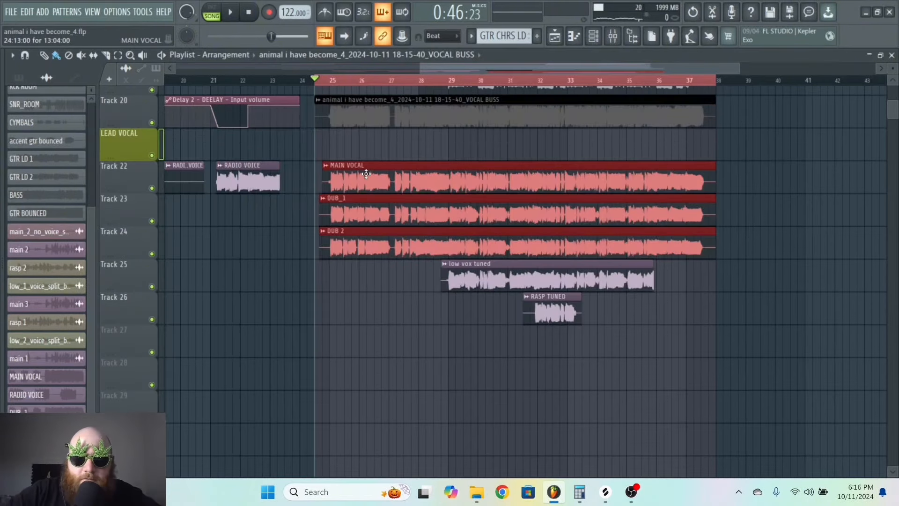
key(Delete)
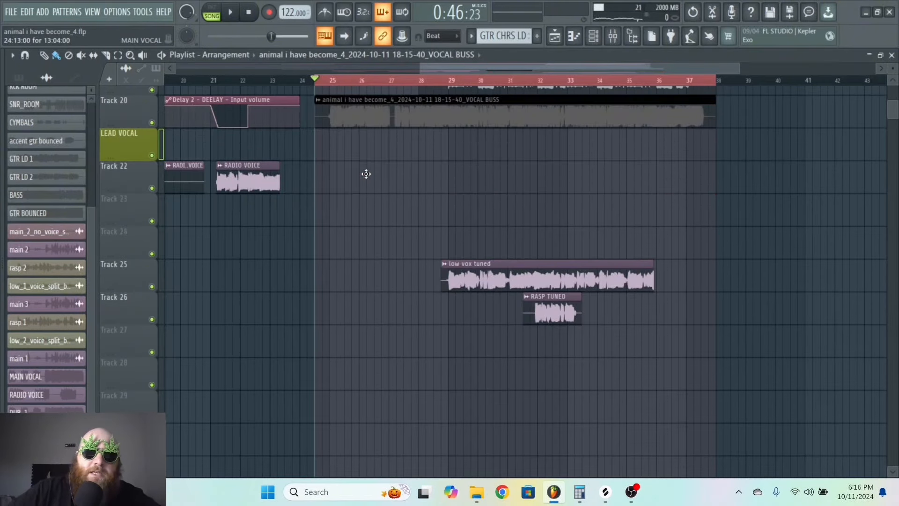
Rename the rendered VOCAL BUSS clip as "Vox BUSS BOUNCED".
click(320, 104)
click(367, 150)
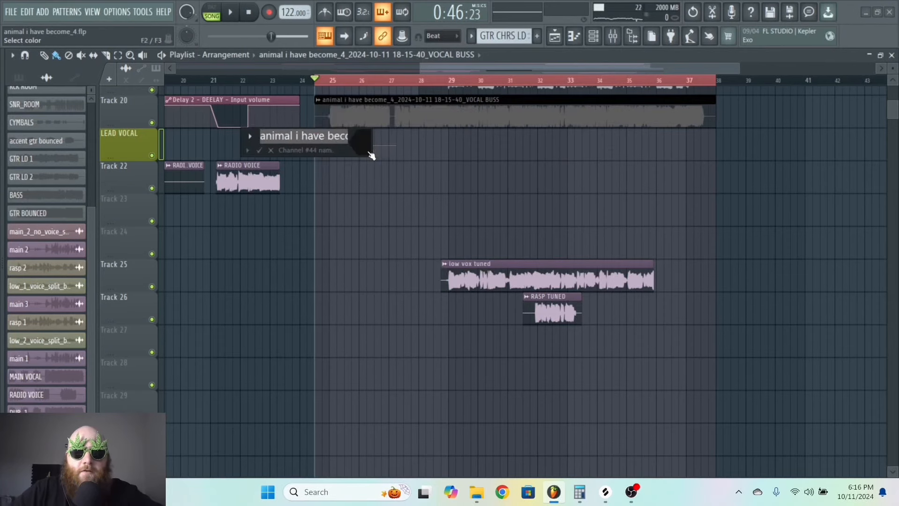
text(Vox BUSS BOUNC)
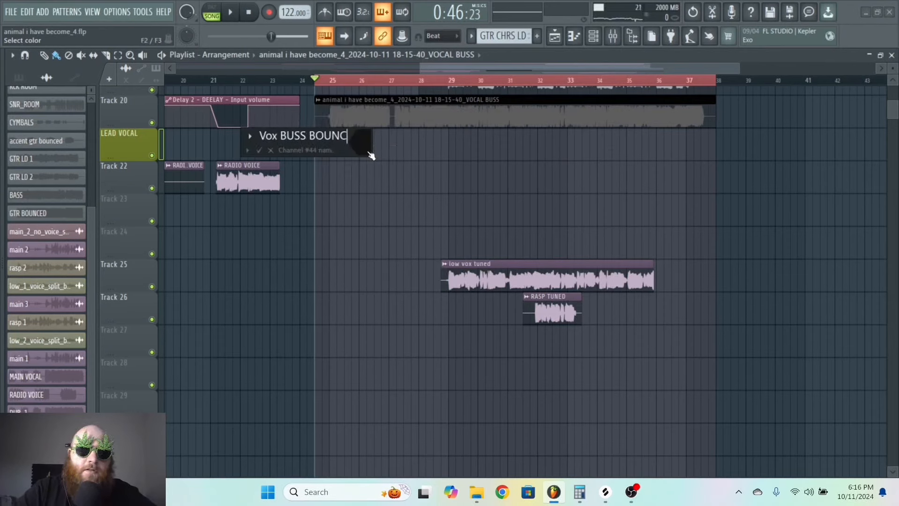
text(ED)
key(Return)
Route the Vox BUSS BOUNCED clip to mixer track 41 and reset the old VOCAL BUSS mixer track to its default state.
double_click(394, 115)
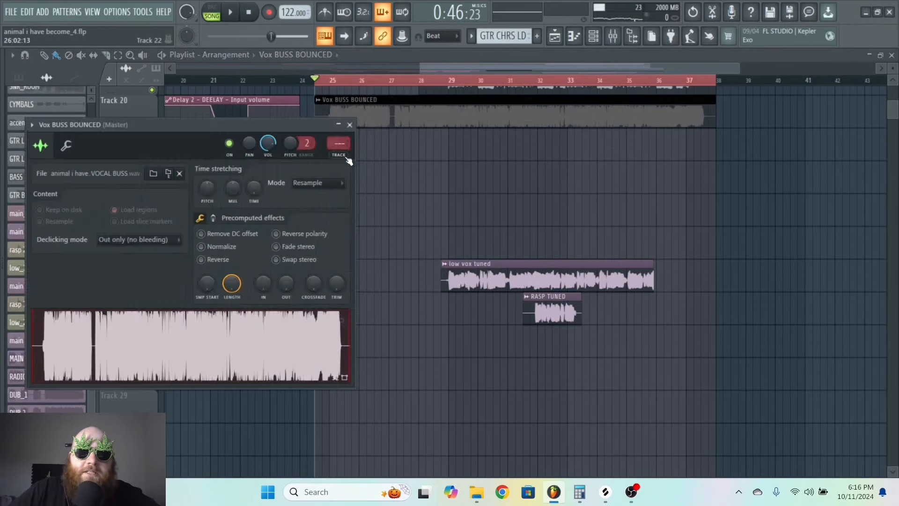
double_click(345, 163)
right_click(335, 178)
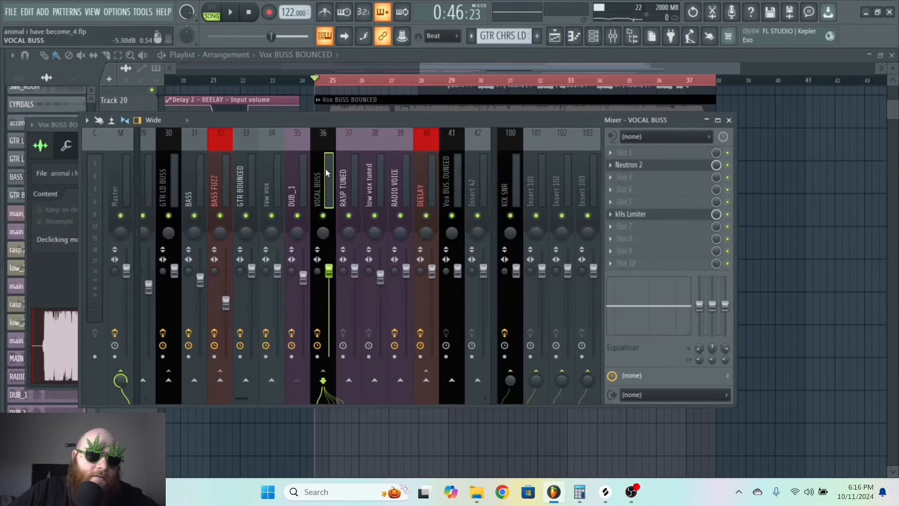
mouse_move(358, 200)
click(477, 278)
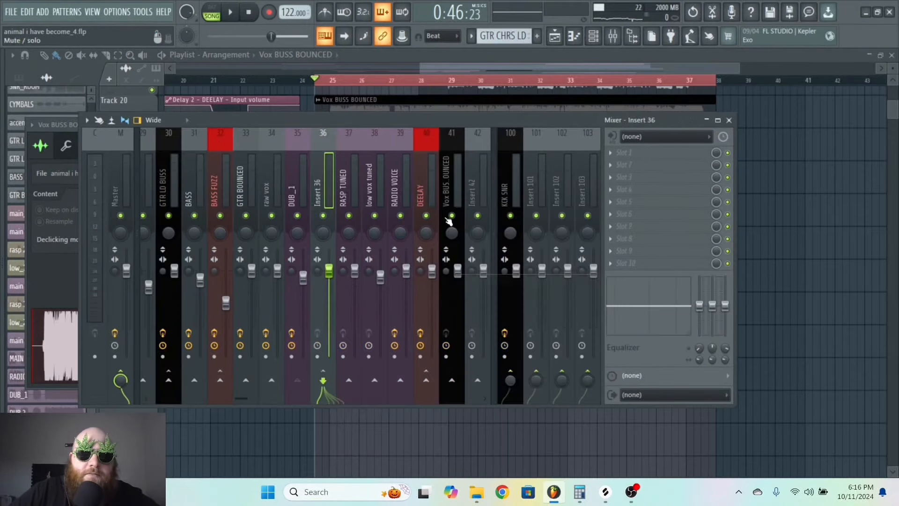
Load kHs Limiter in slot 4 of the Vox BUSS BOUNCED mixer track and save the project.
click(652, 189)
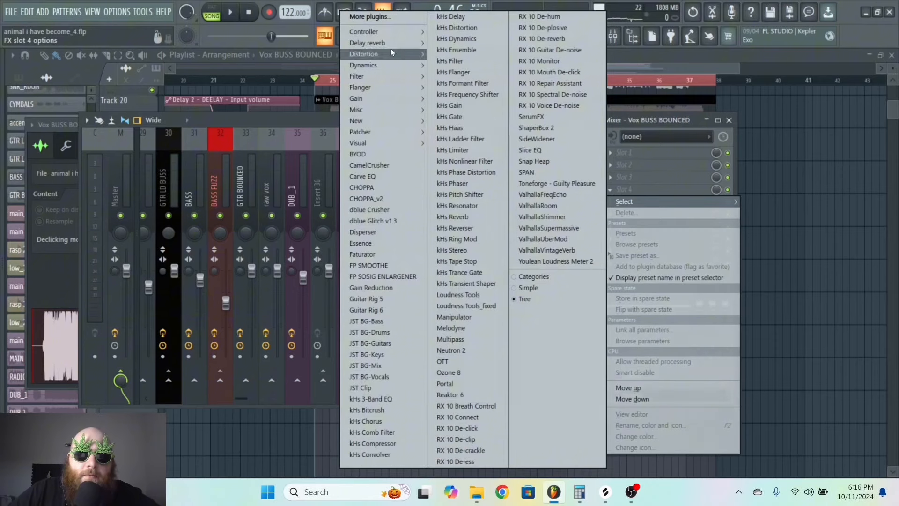
click(473, 149)
click(454, 175)
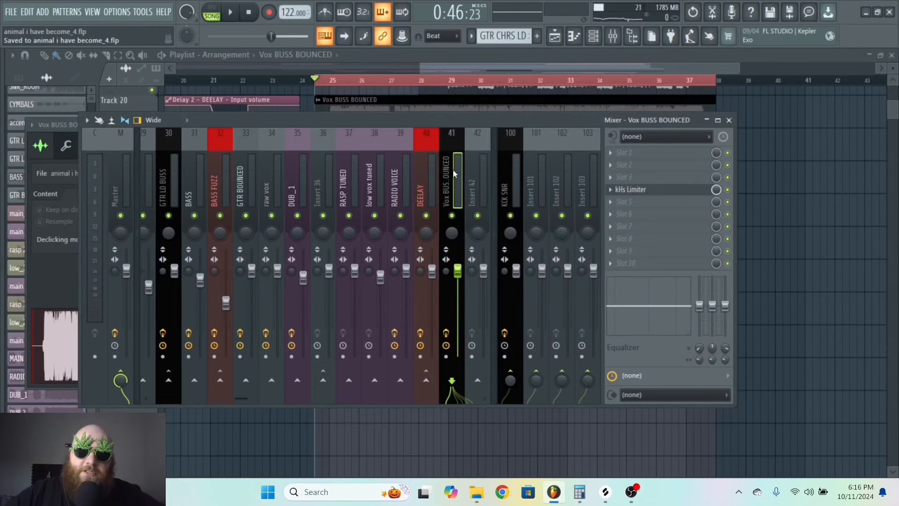
Move the Vox BUSS BOUNCED clip from Track 20 down to Track 22, keeping its start time.
click(498, 68)
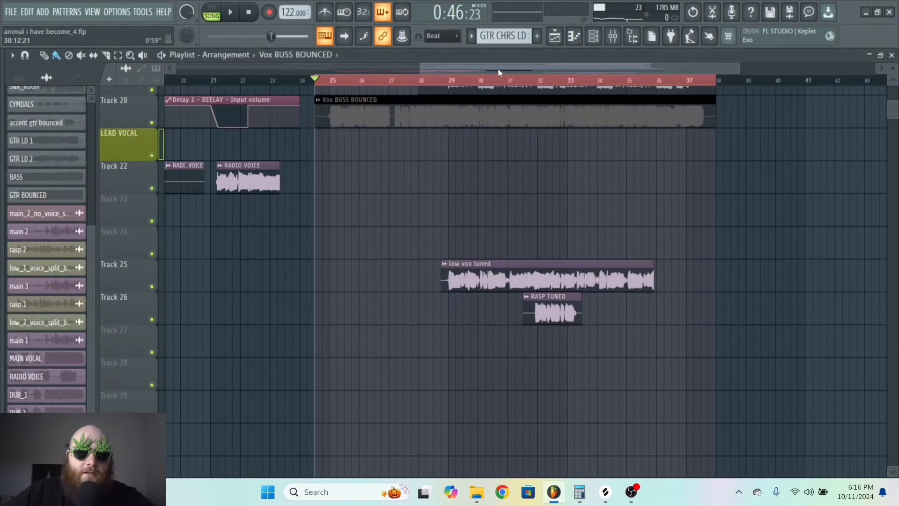
ctrl+click(513, 114)
key(shift+Down)
key(shift+Down)
key(shift+Down)
key(shift+Down)
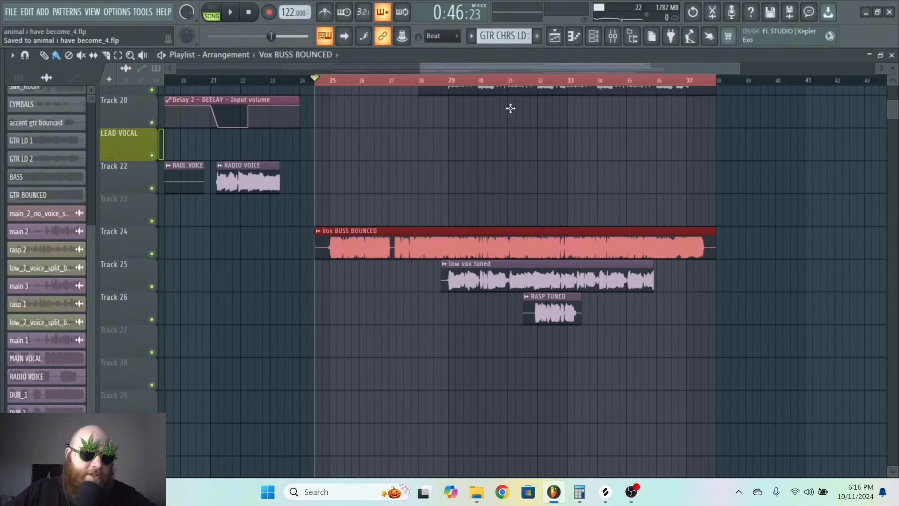
click(456, 185)
right_click(469, 191)
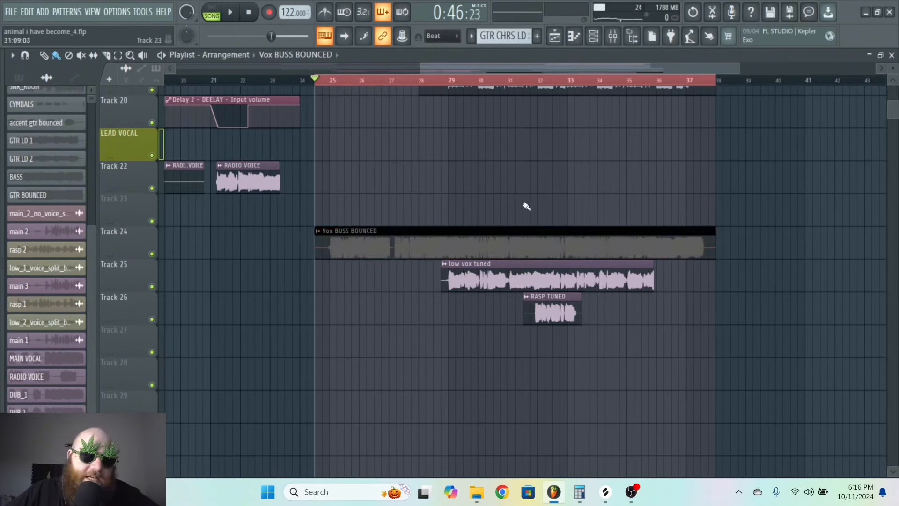
click(496, 249)
drag(496, 249, 496, 184)
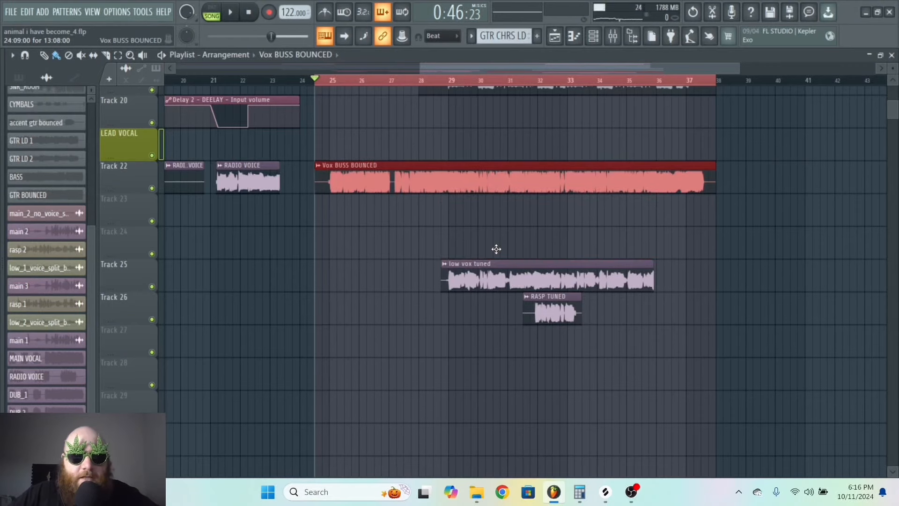
click(447, 221)
right_click(449, 220)
Send the Vox BUSS BOUNCED mixer track to Inserts 101, 102 and 103, and mute Inserts 102 and 103.
double_click(504, 167)
key(F9)
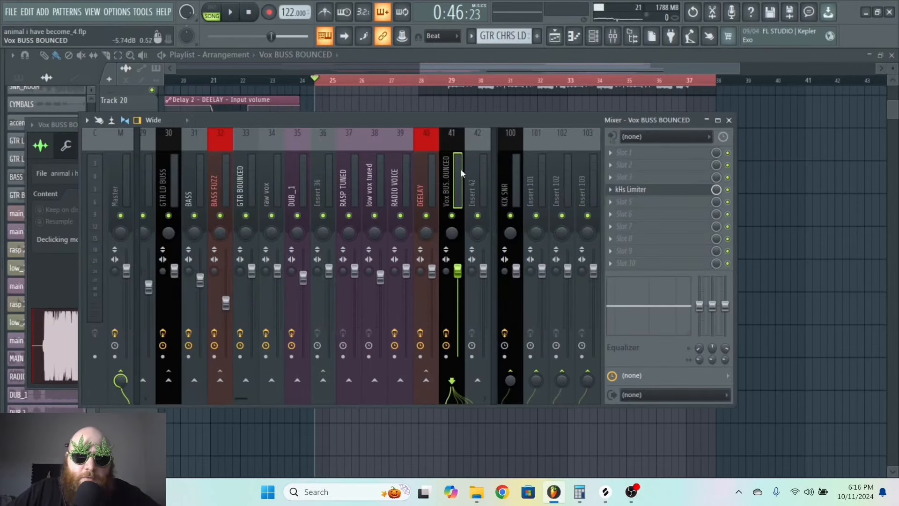
click(547, 184)
click(554, 181)
click(576, 178)
click(537, 179)
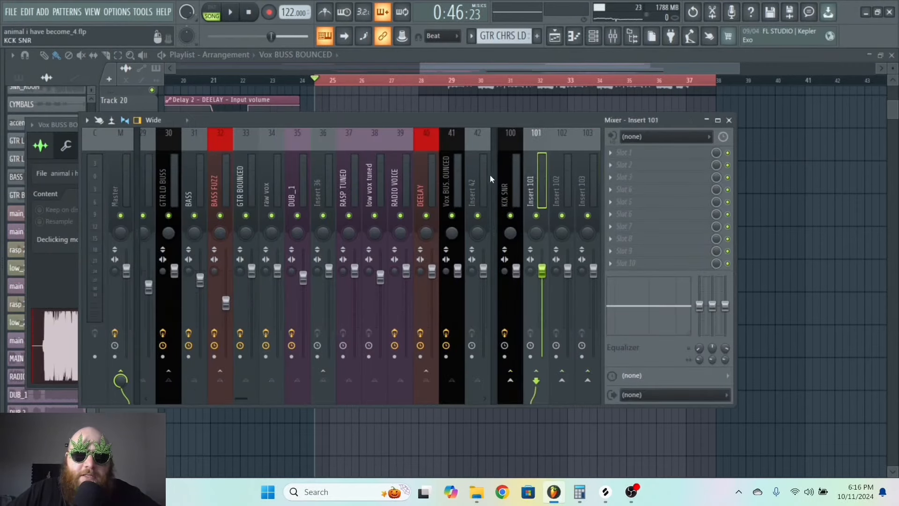
click(453, 182)
right_click(542, 373)
click(555, 374)
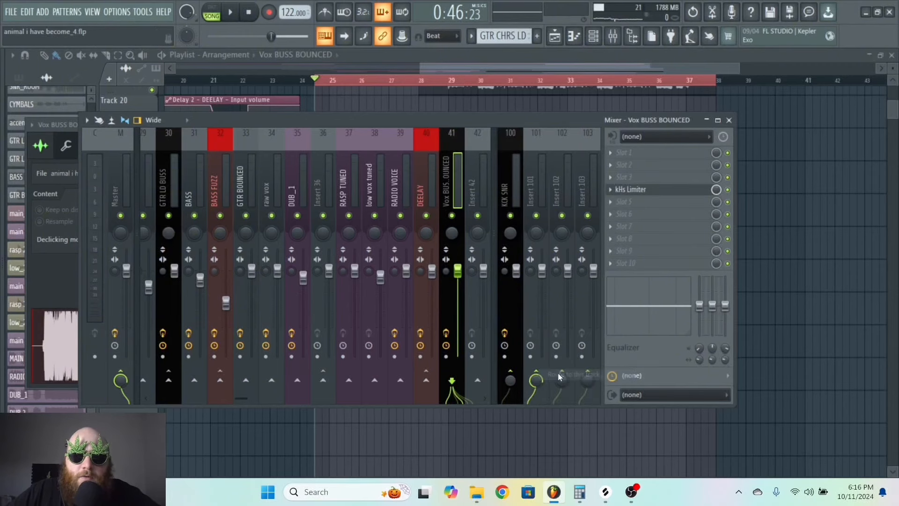
right_click(563, 374)
click(579, 374)
right_click(591, 375)
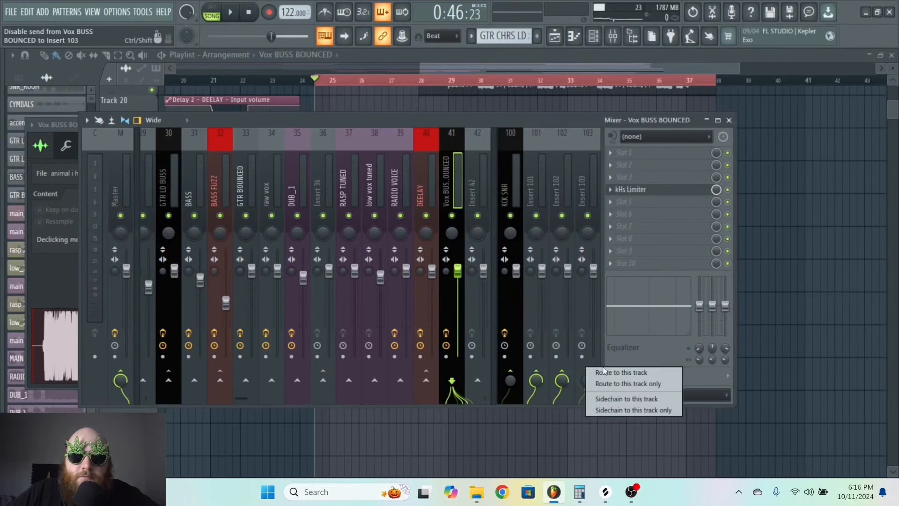
click(609, 374)
drag(562, 219, 590, 221)
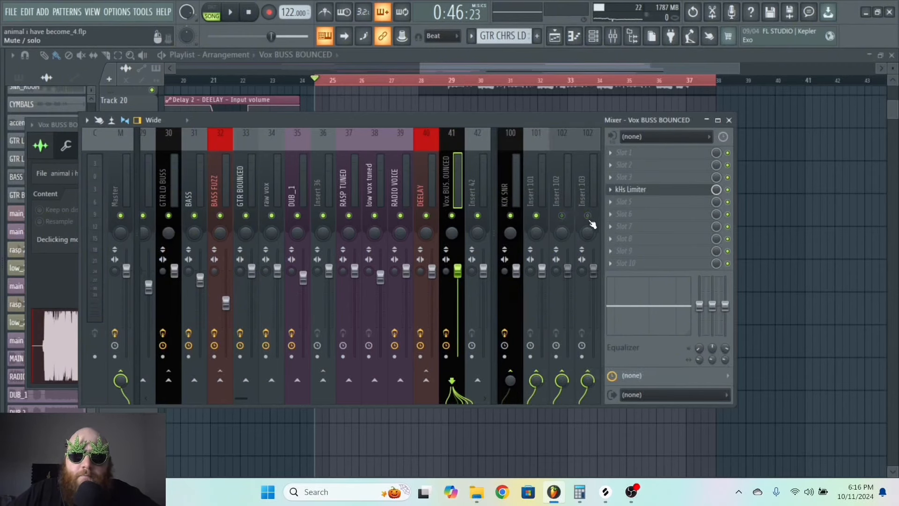
Load Fruity Delay 2 in slot 4 of Insert 101, with ping-pong feedback and the dry volume turned all the way down.
click(547, 168)
click(637, 188)
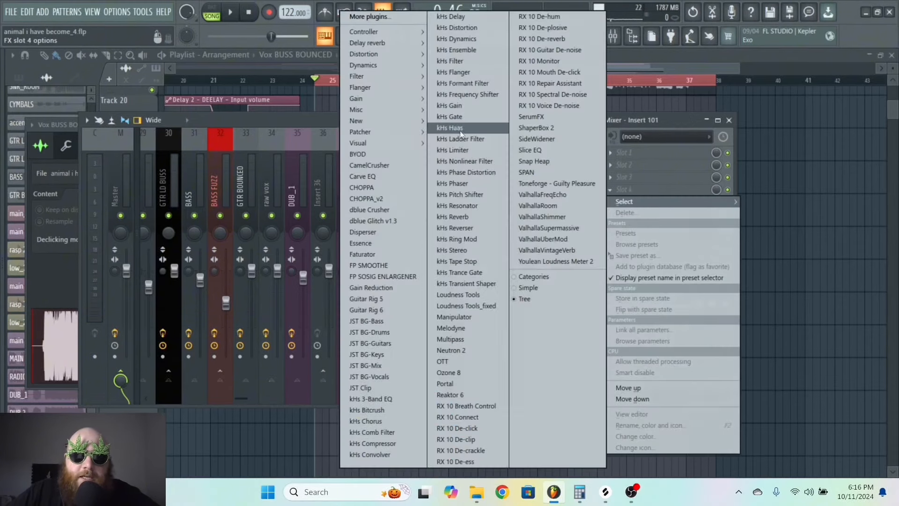
mouse_move(370, 43)
click(300, 40)
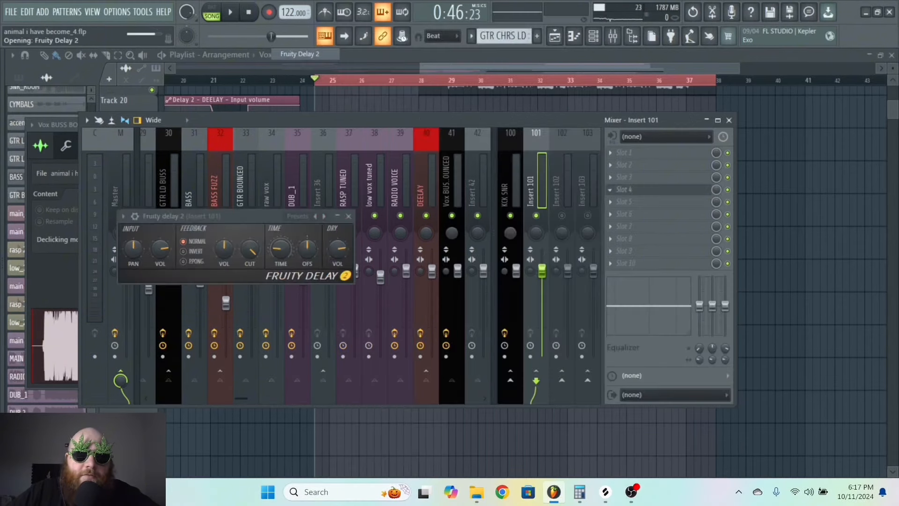
drag(250, 213, 347, 150)
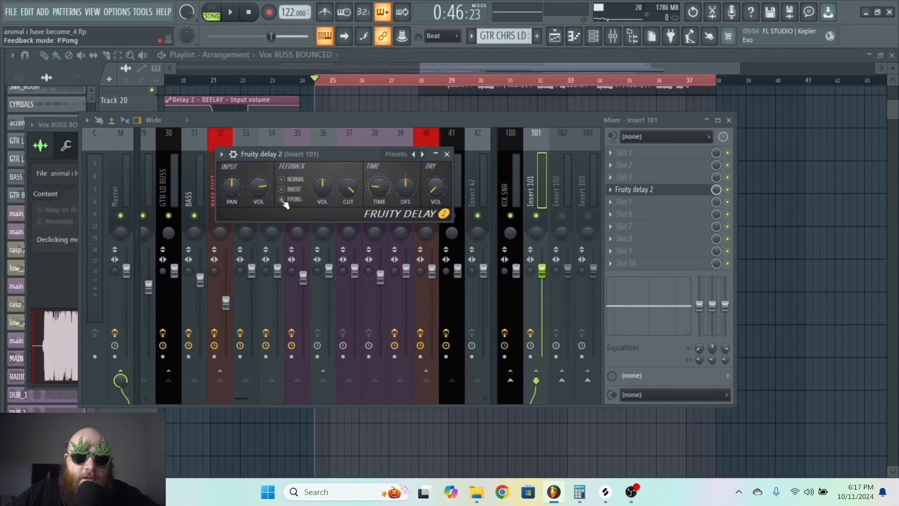
Load CamelCrusher in slot 5 of Insert 101 and set its master volume to -16 dB.
click(656, 204)
click(646, 203)
click(641, 202)
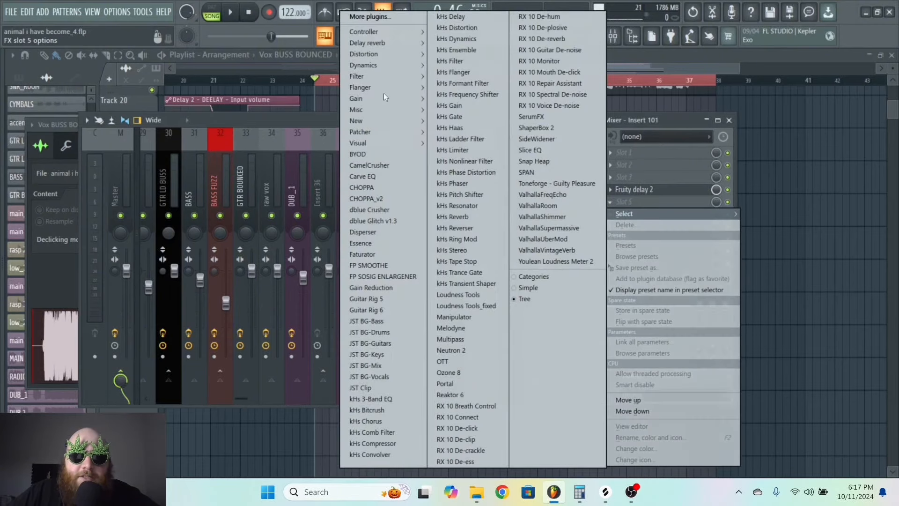
click(386, 166)
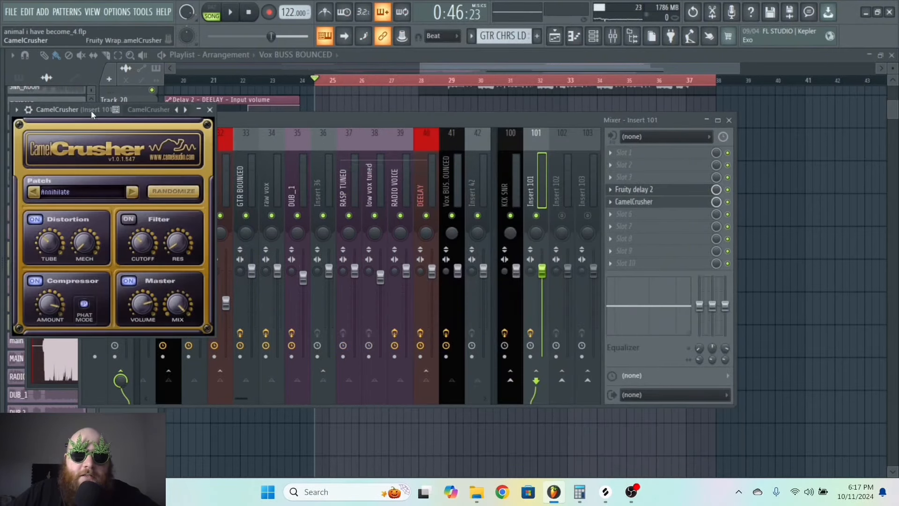
drag(91, 110, 213, 107)
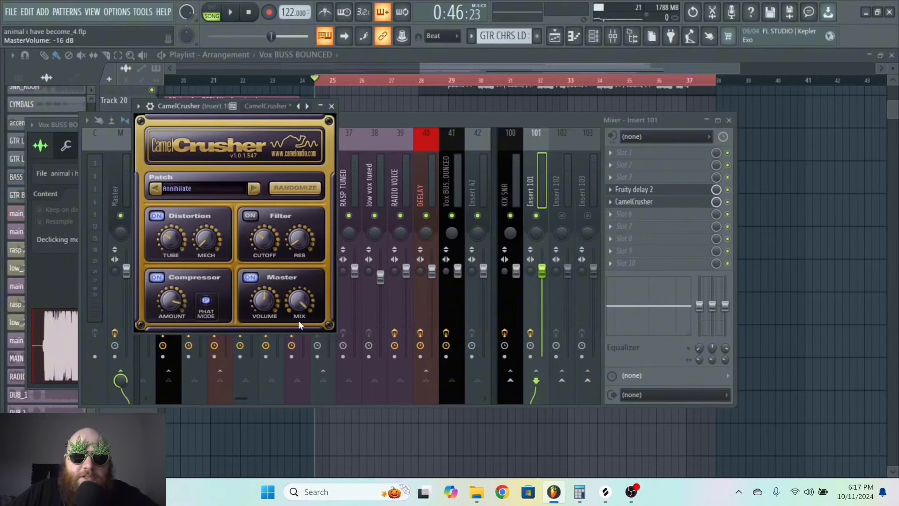
Load Fruity Parametric EQ 2 in slot 6 of Insert 101 and make band 1 a Steep 8 high-pass at a higher cutoff.
click(635, 221)
mouse_move(375, 78)
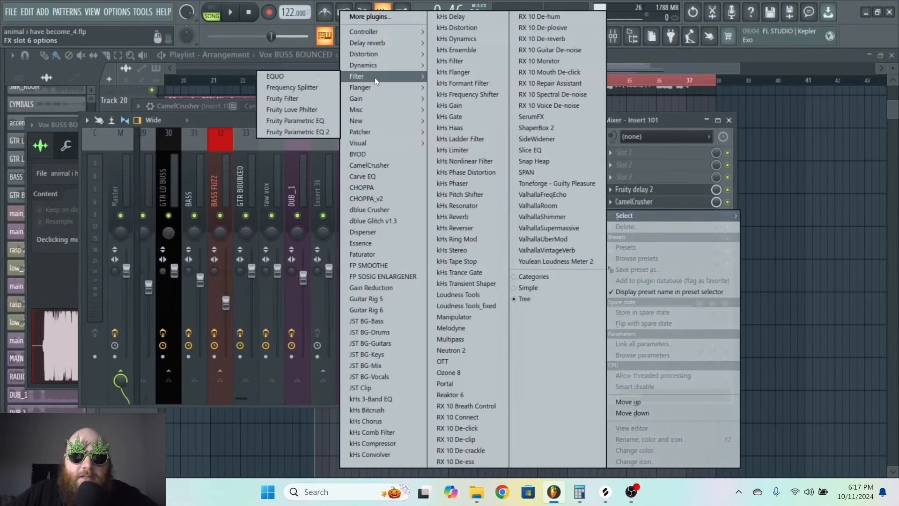
click(319, 131)
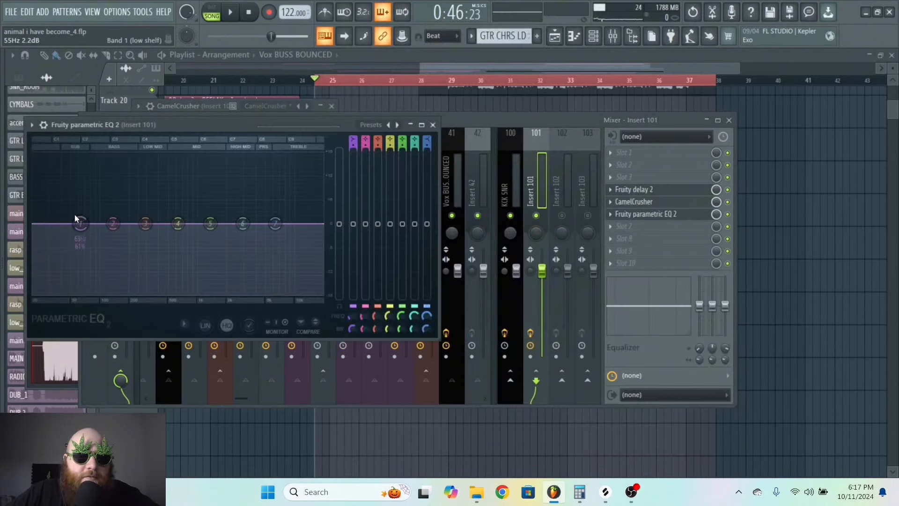
right_click(80, 222)
mouse_move(86, 255)
click(145, 287)
right_click(80, 223)
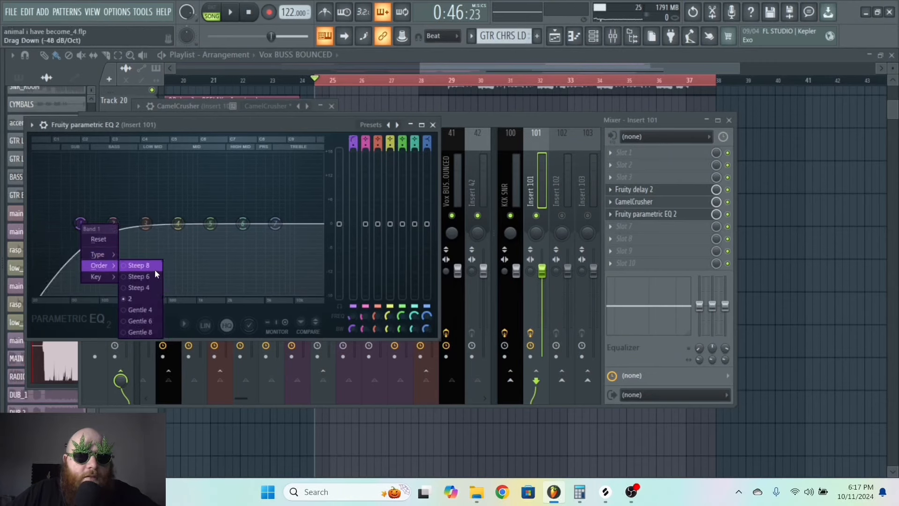
click(145, 268)
drag(80, 223, 123, 223)
Make EQ band 7 a Steep 8 low-pass, lower its cutoff, and raise the band 1 high-pass cutoff to narrow the delay's range.
right_click(275, 223)
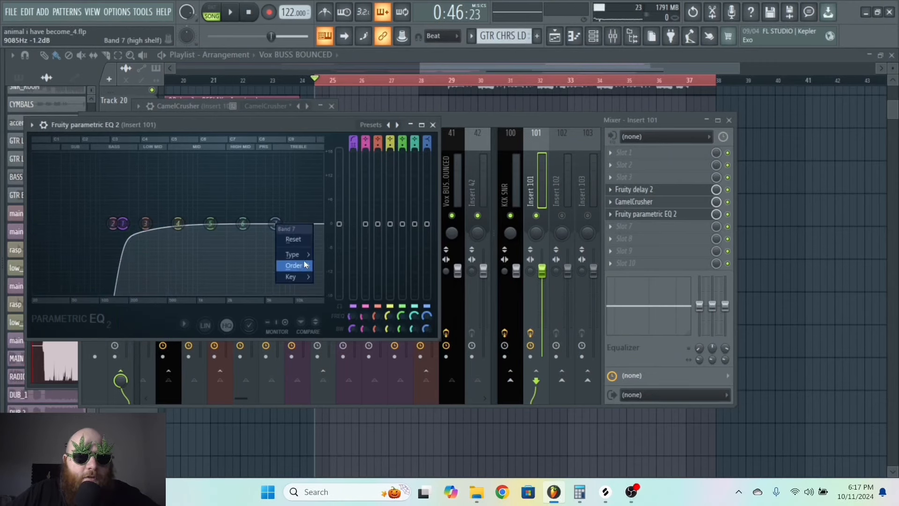
mouse_move(295, 254)
click(327, 262)
right_click(275, 224)
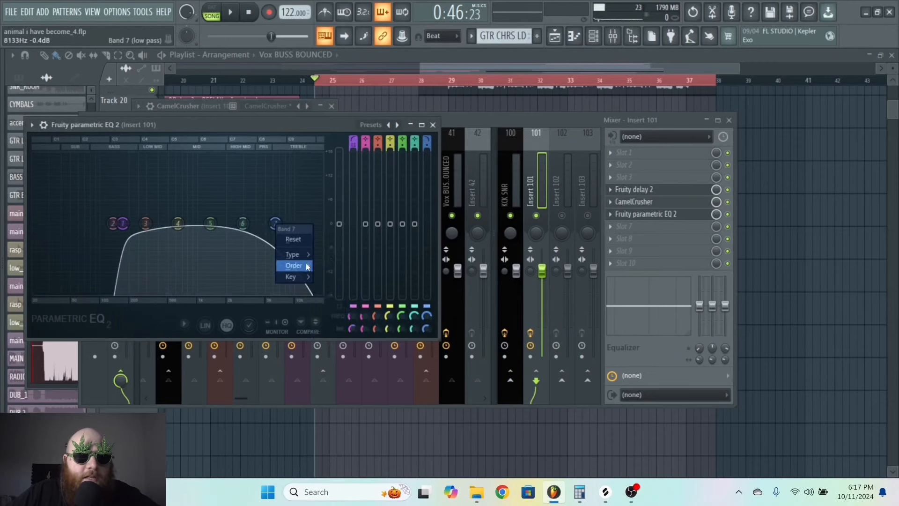
click(330, 265)
drag(275, 224, 226, 224)
drag(123, 225, 210, 226)
click(538, 187)
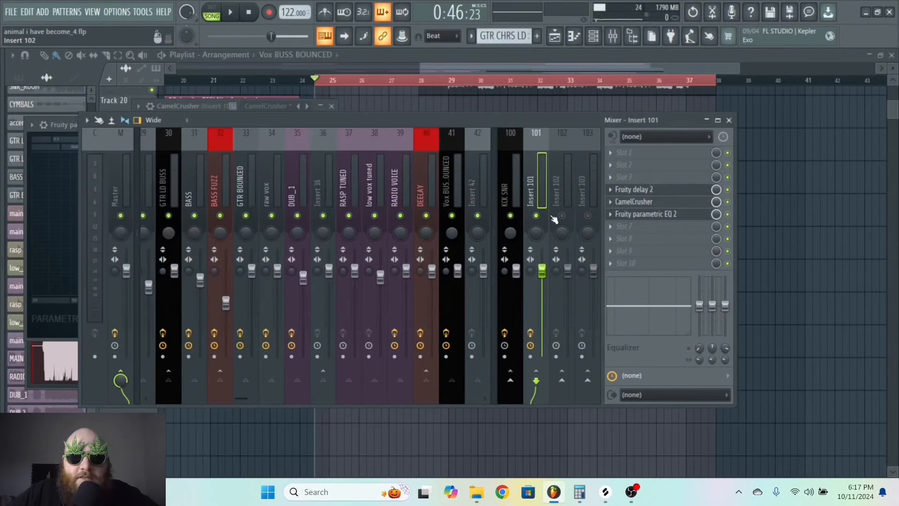
Play the song and refine the Insert 101 EQ's band 1 and band 7 cutoffs by ear, keeping a narrow midrange band.
key(space)
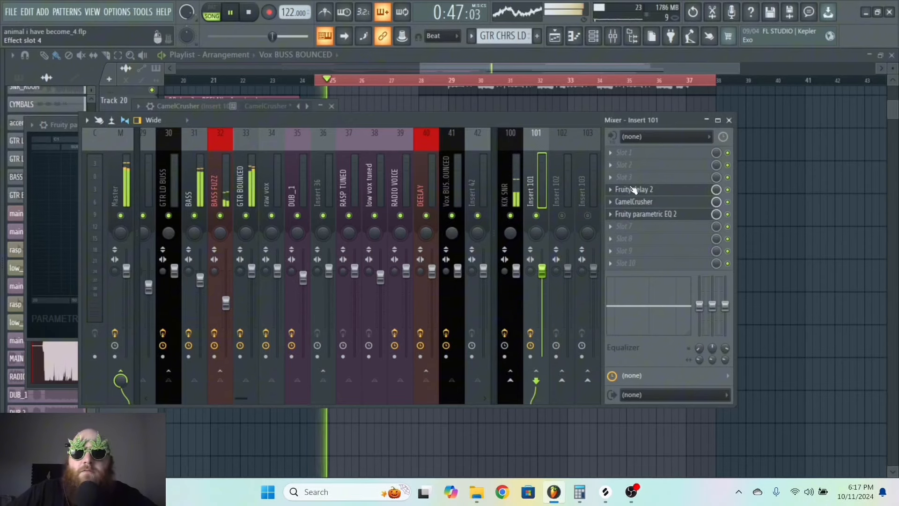
click(677, 215)
drag(228, 229, 248, 228)
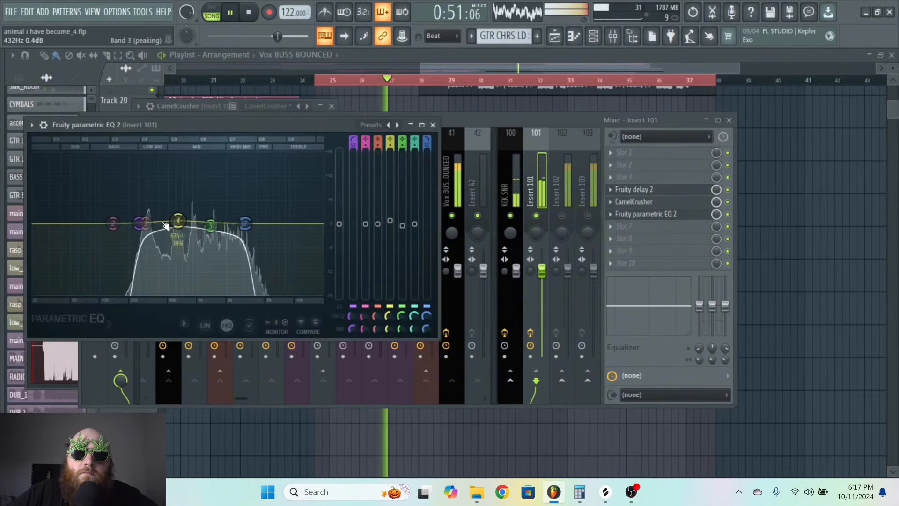
drag(143, 226, 164, 227)
drag(246, 225, 210, 234)
click(537, 186)
key(space)
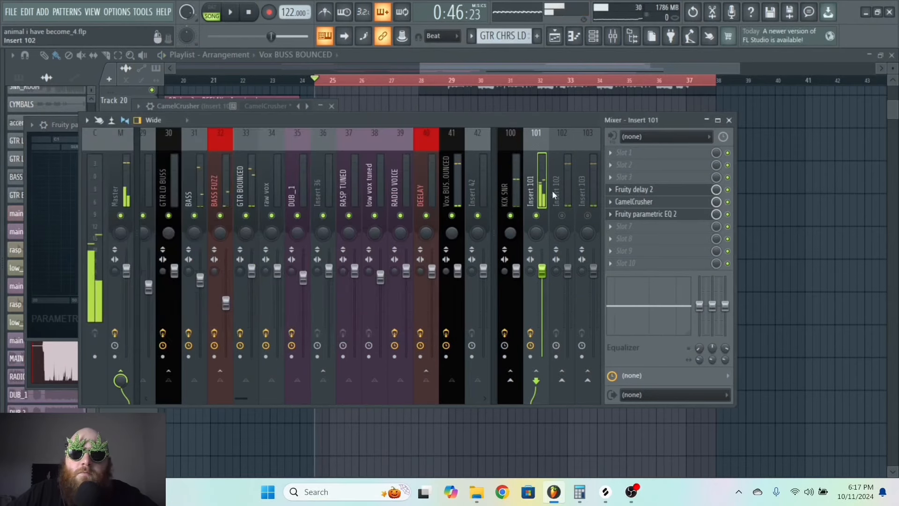
Lower the Insert 101 fader slightly and check the delay level and CamelCrusher during playback.
drag(542, 270, 541, 280)
key(space)
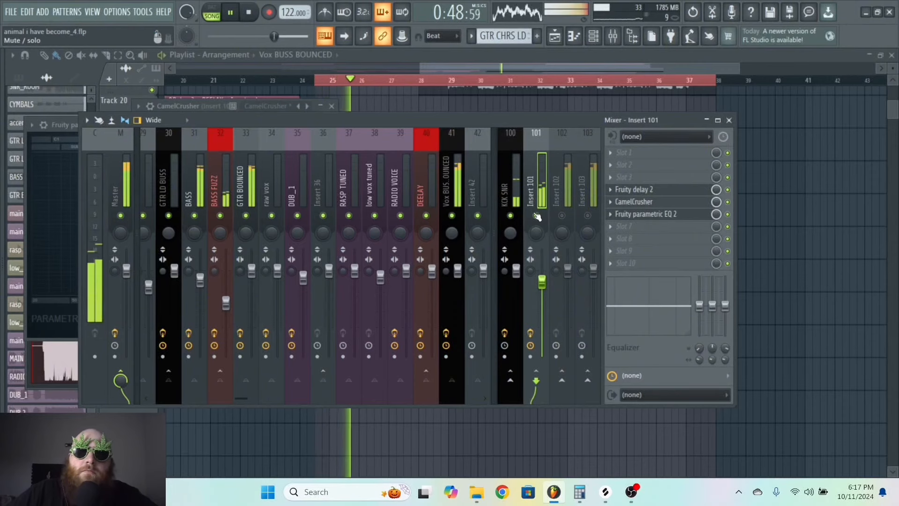
click(639, 202)
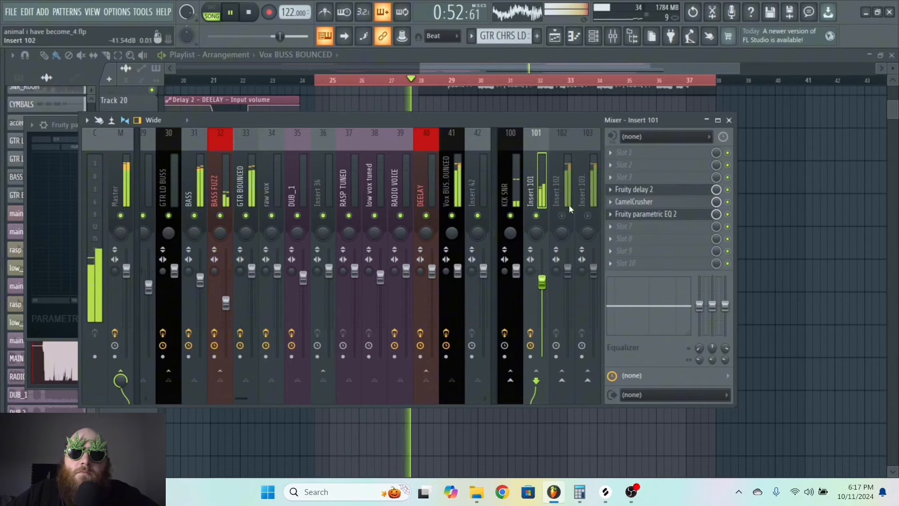
mouse_move(545, 286)
mouse_down()
mouse_move(546, 253)
mouse_move(545, 270)
mouse_up()
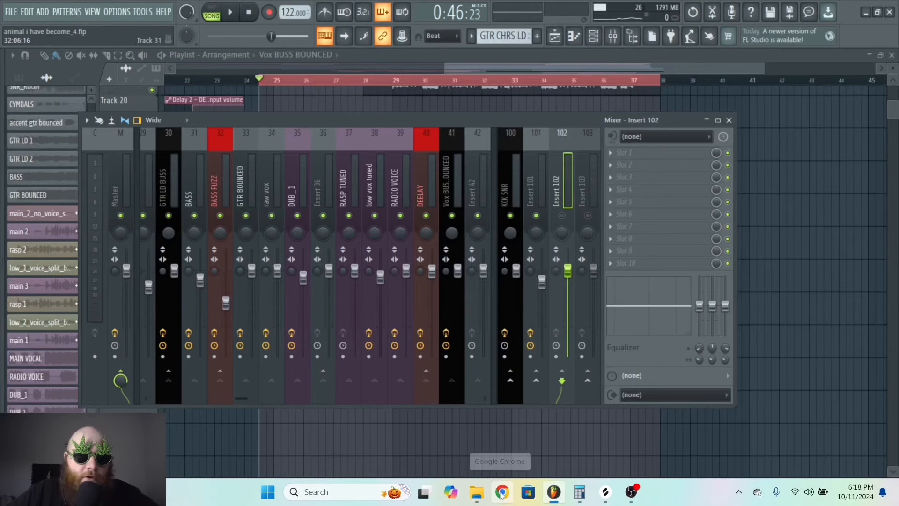
Switch to Chrome, search for "reverb calculator", open Another Producer's Delay & Reverb Time Calculator and set its BPM to 122.
click(513, 494)
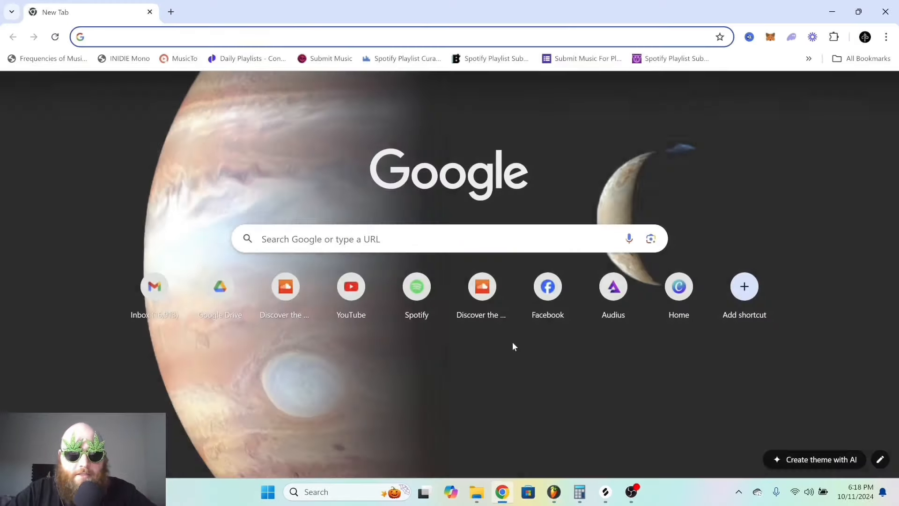
text(reverb calculator)
key(Return)
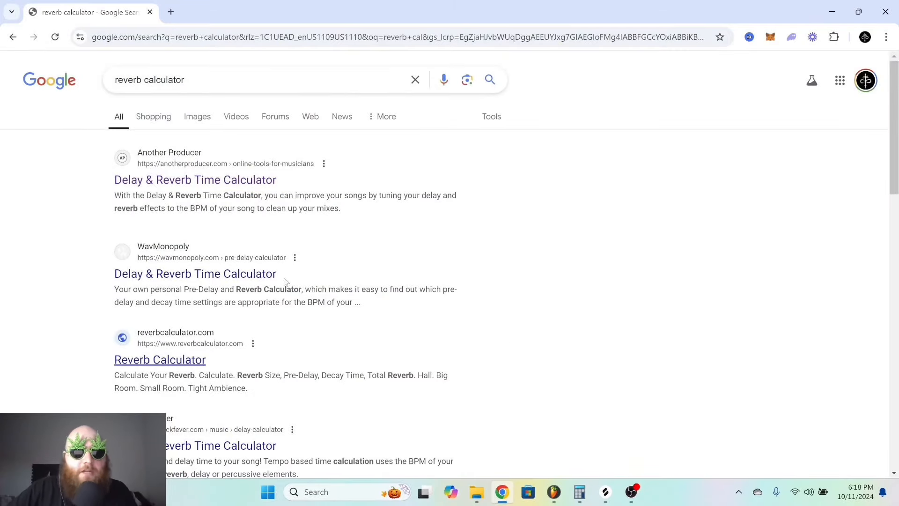
click(218, 188)
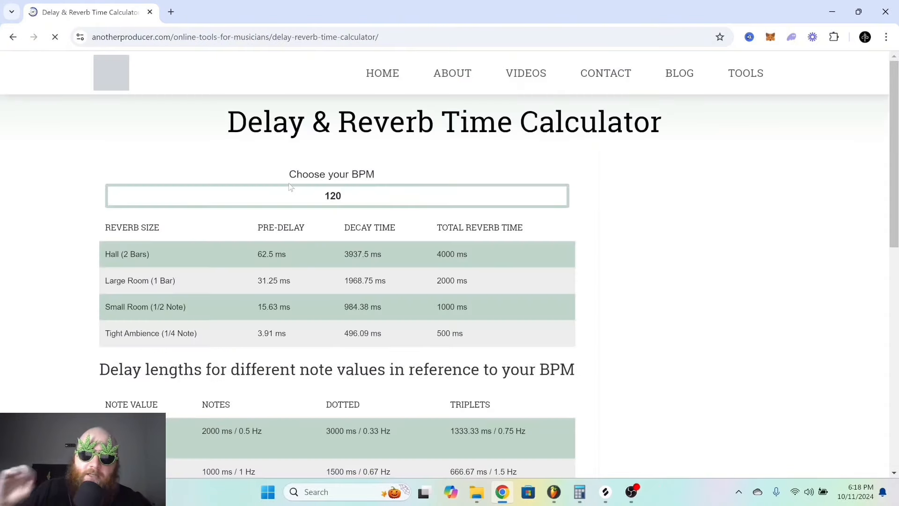
click(341, 196)
drag(341, 196, 321, 196)
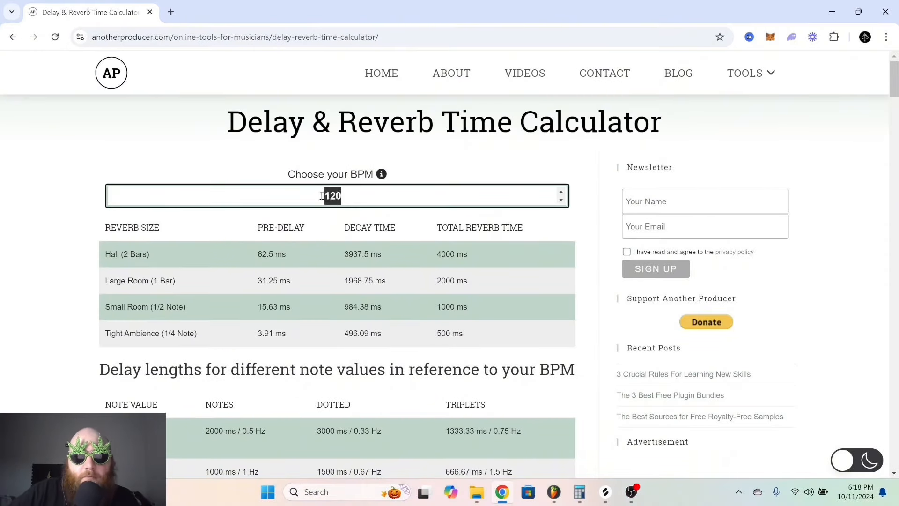
text(122)
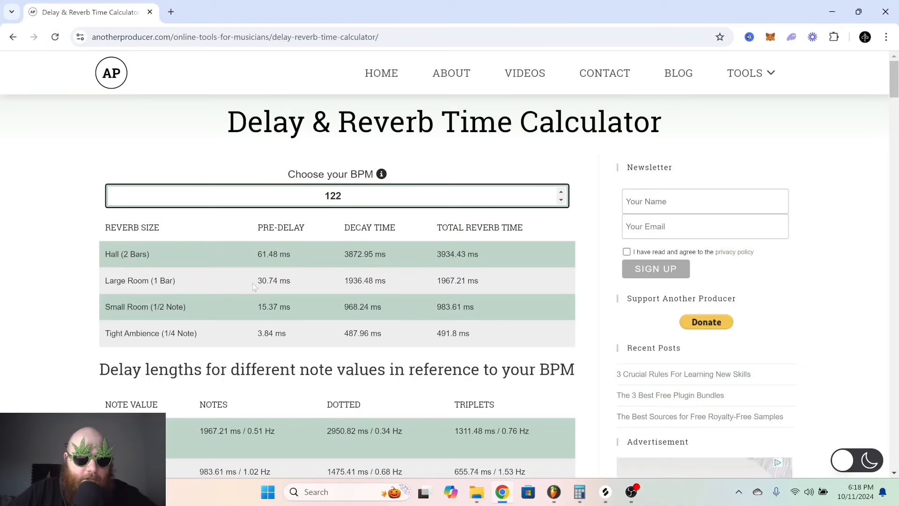
Switch back to FL Studio and rename mixer track Insert 102 as REVERB.
click(554, 491)
right_click(562, 188)
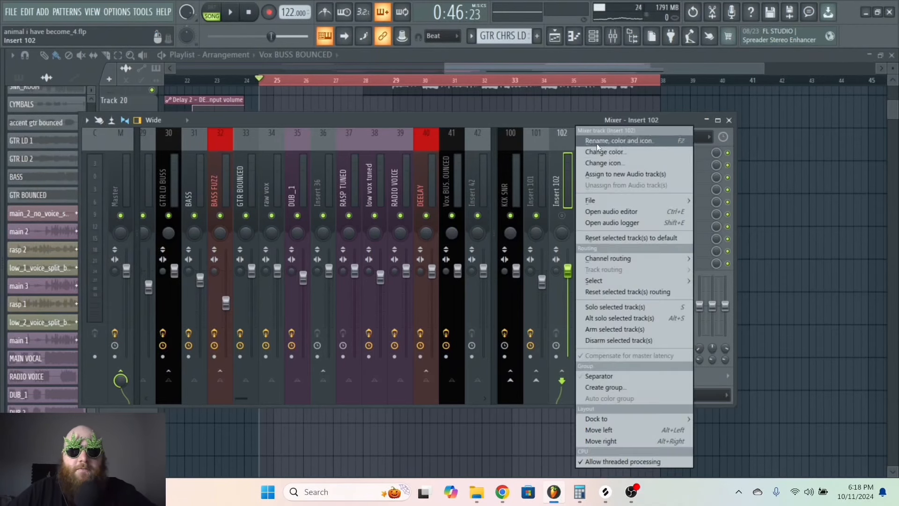
click(596, 143)
text(REVERB)
key(Return)
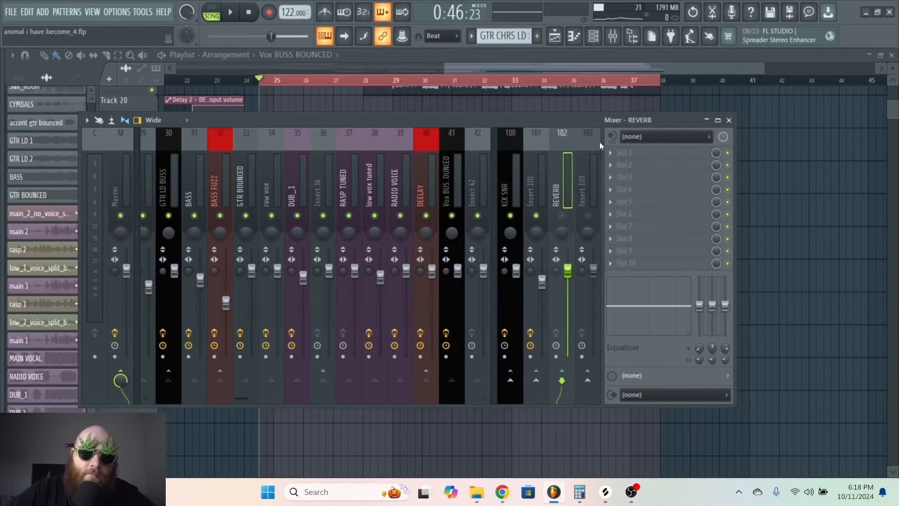
Load ValhallaRoom in slot 3 of the REVERB track and set its Late Size to 1.00.
click(641, 180)
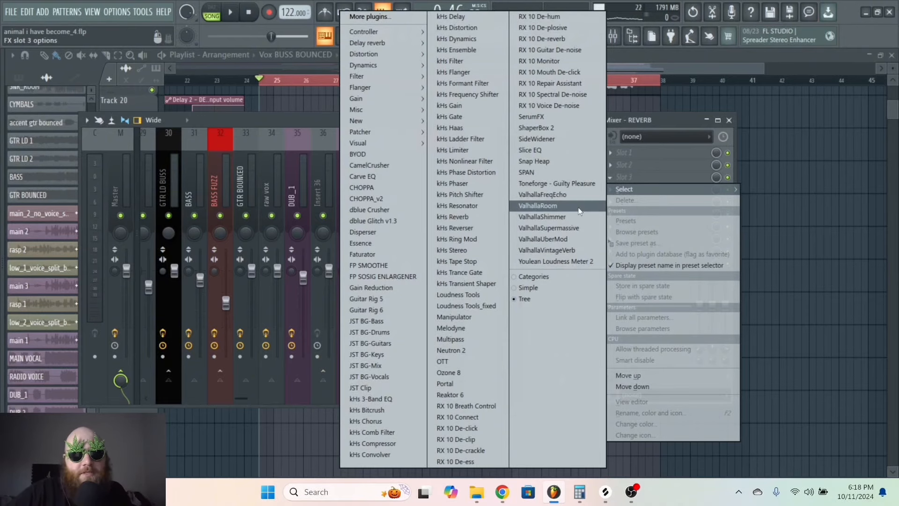
click(566, 206)
drag(204, 112, 293, 104)
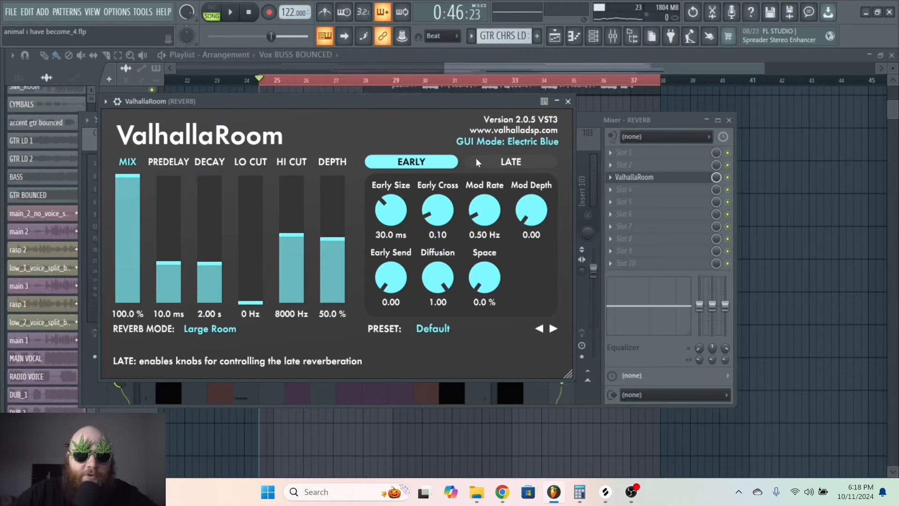
click(505, 163)
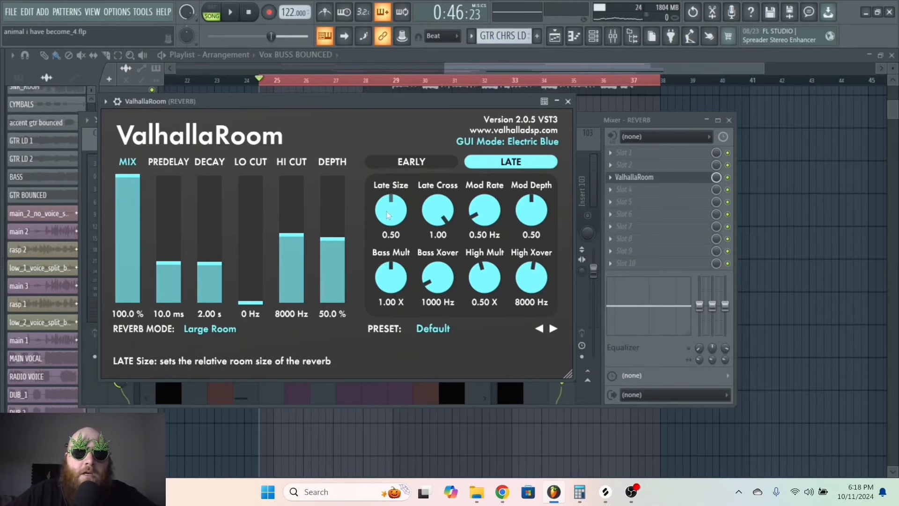
drag(386, 211, 518, 123)
Copy the Large Room decay time of 1936.48 ms from the Chrome calculator into ValhallaRoom's decay in FL Studio.
click(504, 492)
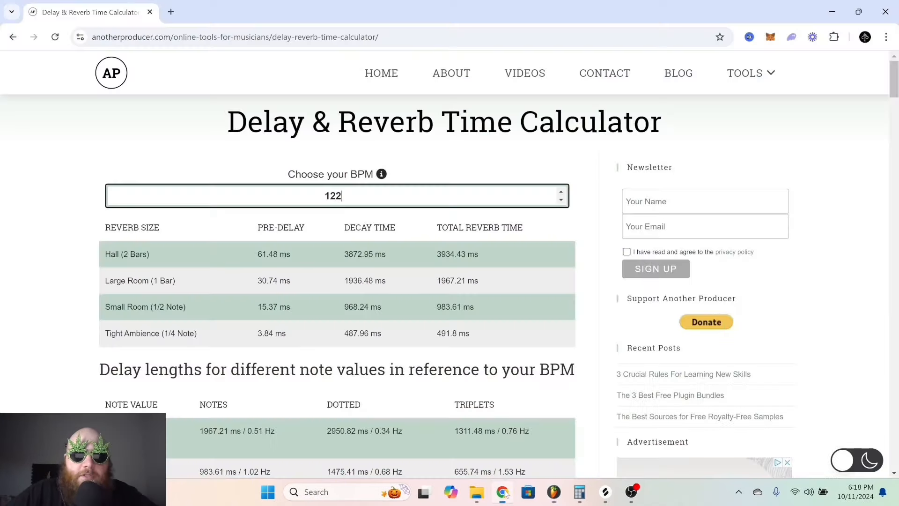
drag(344, 282, 366, 282)
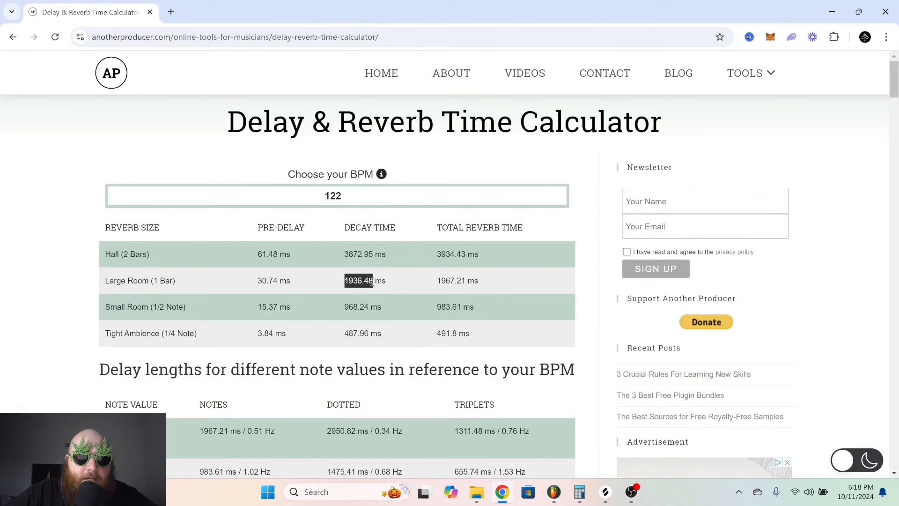
click(557, 493)
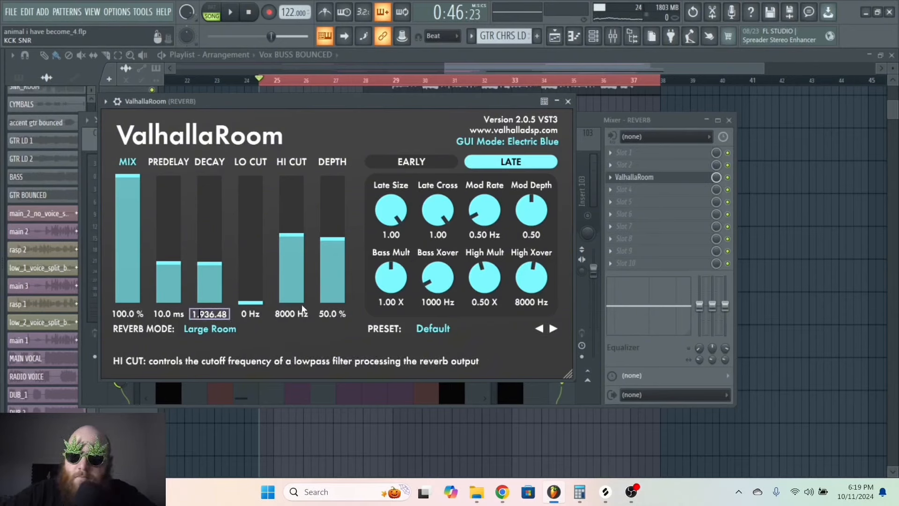
key(Return)
Set ValhallaRoom's predelay to the calculator's Large Room value of 30.74 ms.
click(502, 500)
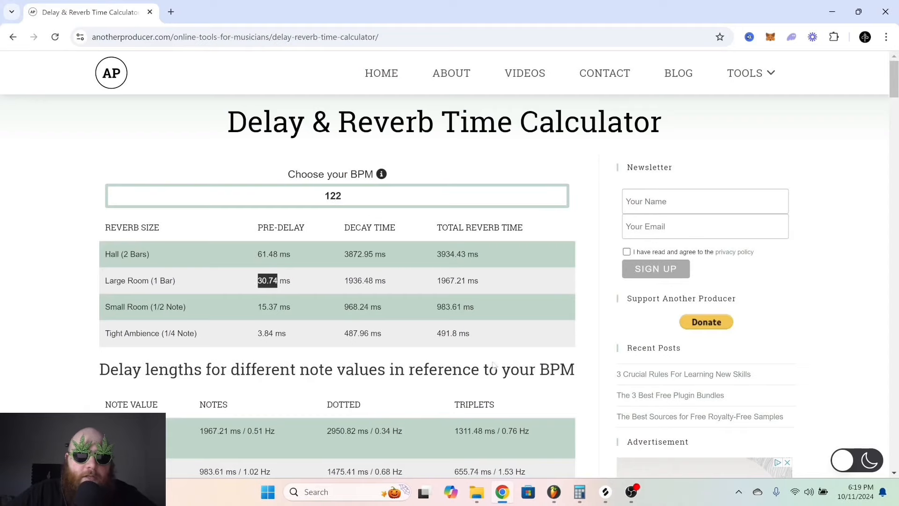
click(553, 492)
click(170, 314)
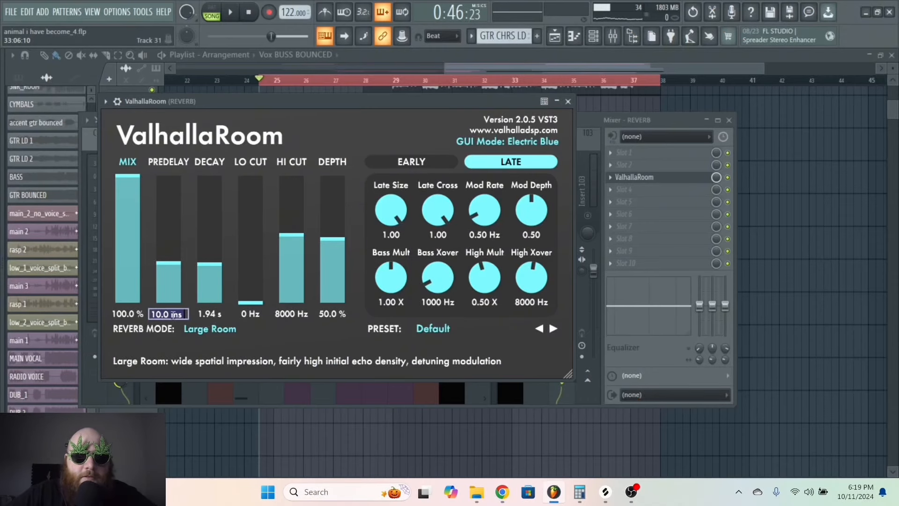
key(Return)
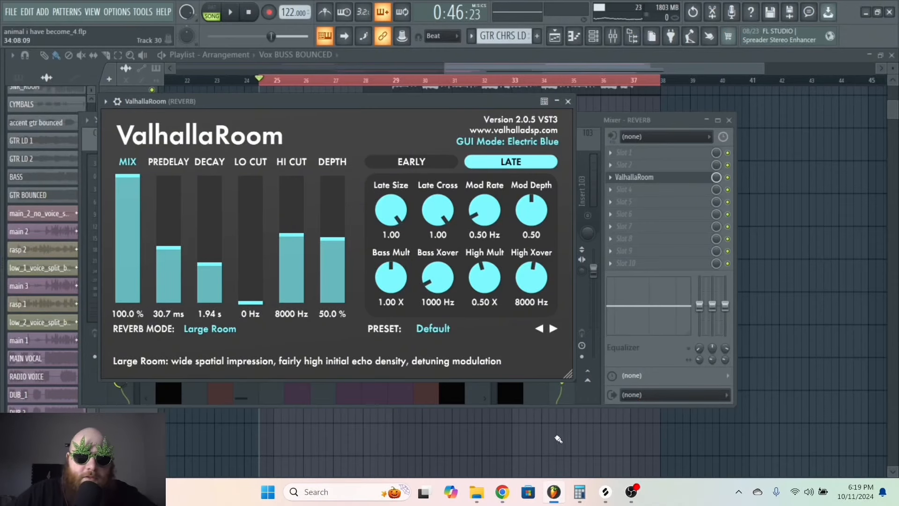
Set ValhallaRoom's predelay to the calculator's Small Room value of 15.37 ms and raise the depth to 100%.
mouse_move(515, 497)
click(468, 435)
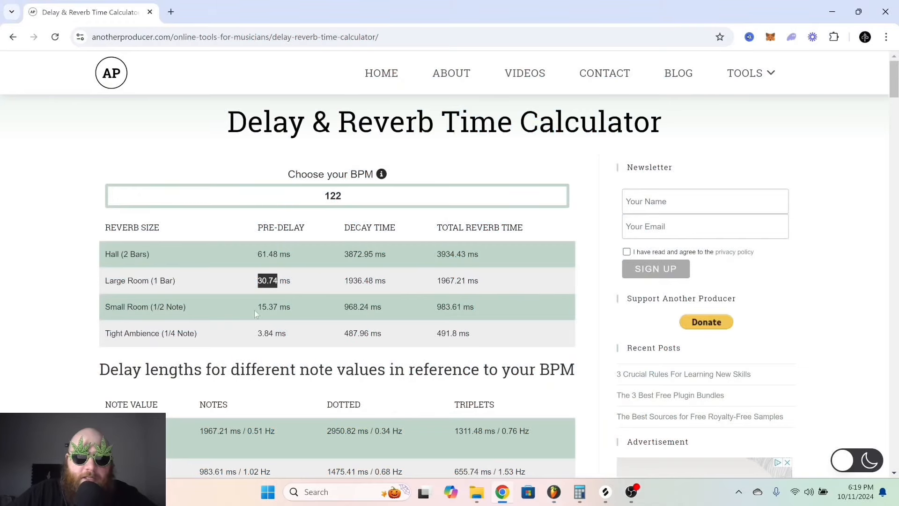
drag(256, 308, 277, 308)
key(ctrl+c)
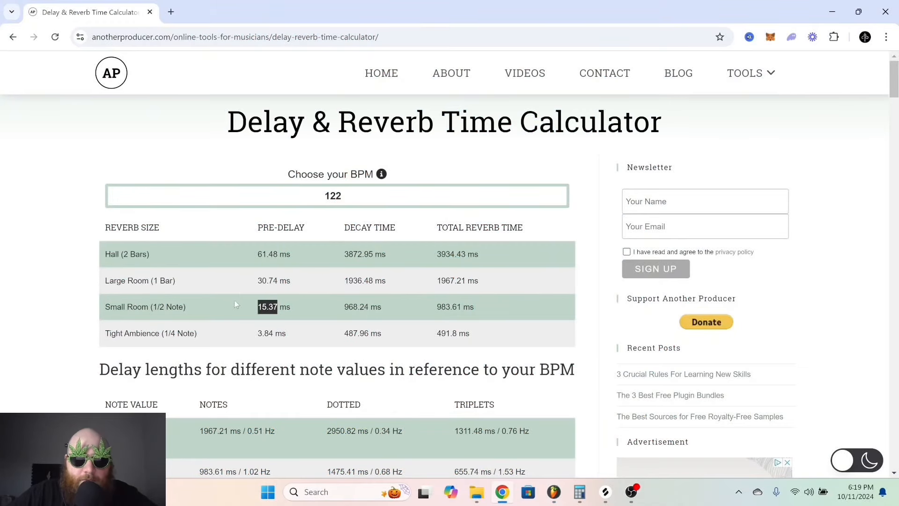
click(554, 493)
key(ctrl+v)
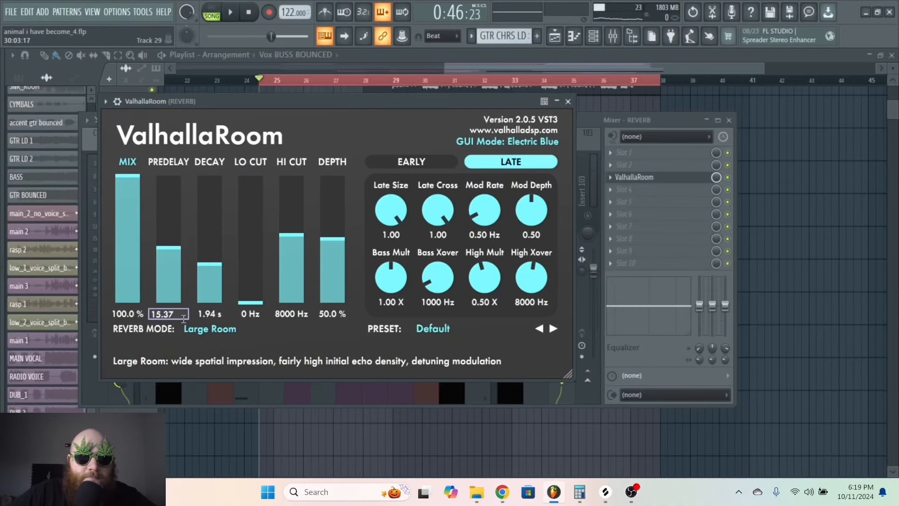
key(Return)
drag(333, 225, 344, 150)
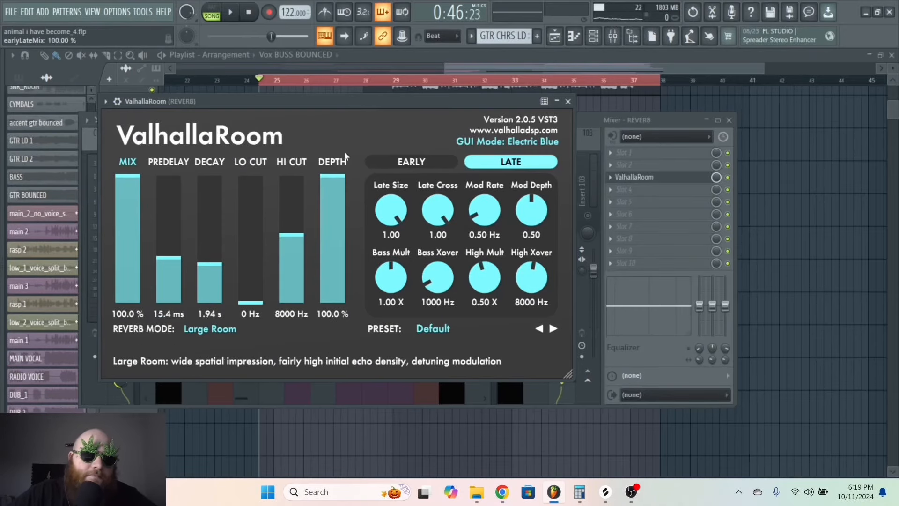
Load Fruity Parametric EQ 2 in slot 2 of the REVERB track, ahead of ValhallaRoom.
drag(399, 102, 448, 106)
click(651, 116)
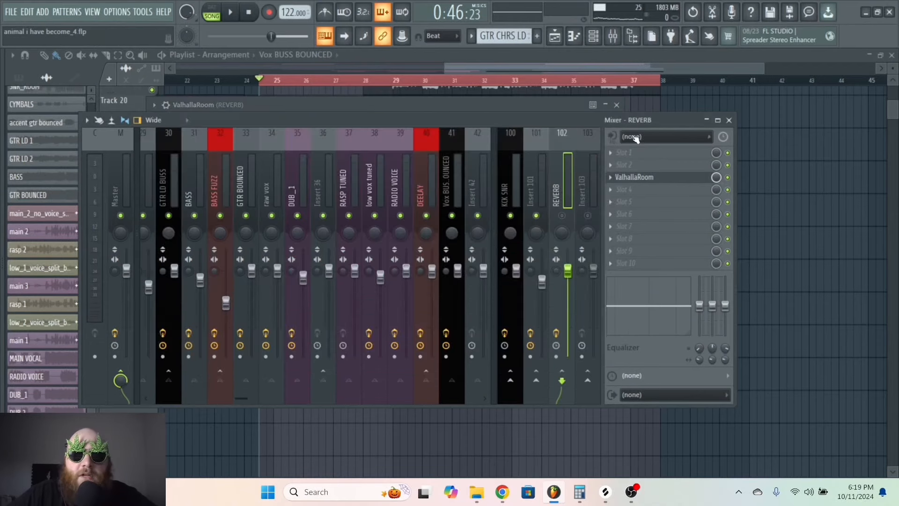
click(616, 171)
mouse_move(623, 177)
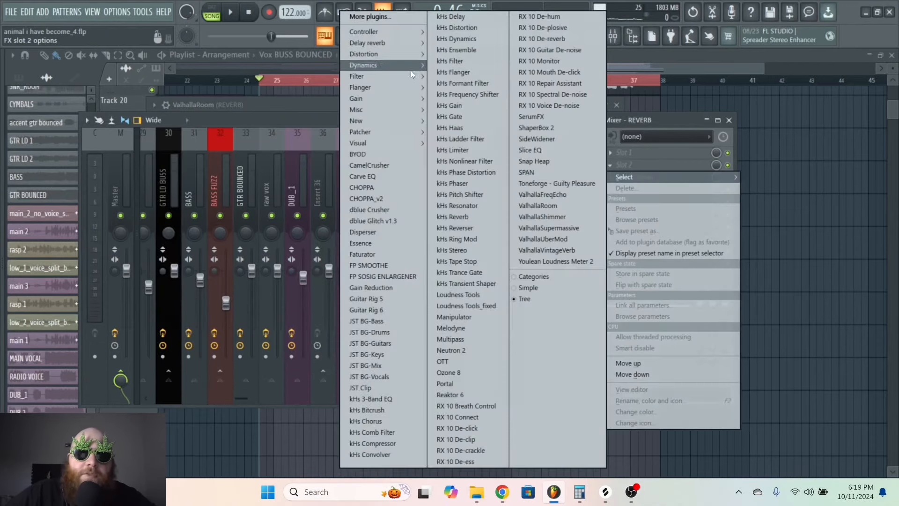
mouse_move(379, 76)
click(327, 131)
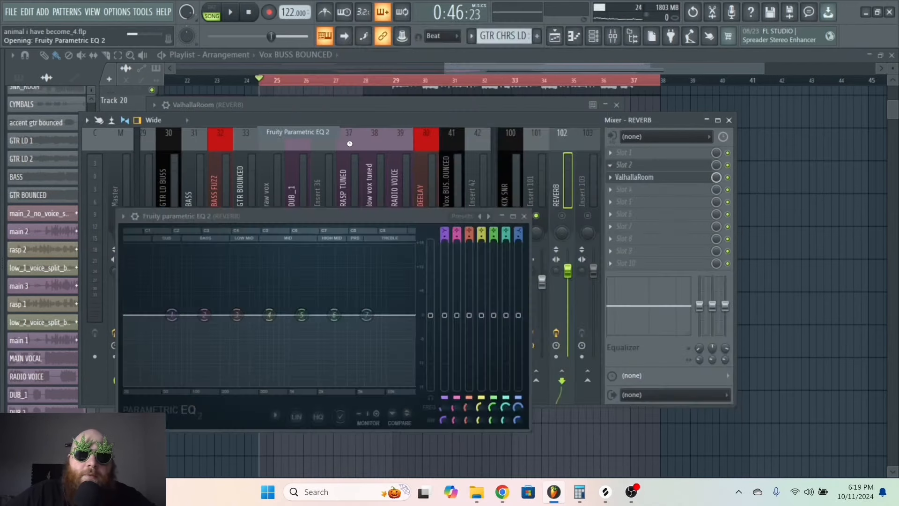
Make band 7 of the REVERB EQ a low-pass with a slightly lower cutoff, and dip band 6 a little.
right_click(367, 315)
mouse_move(388, 349)
click(419, 358)
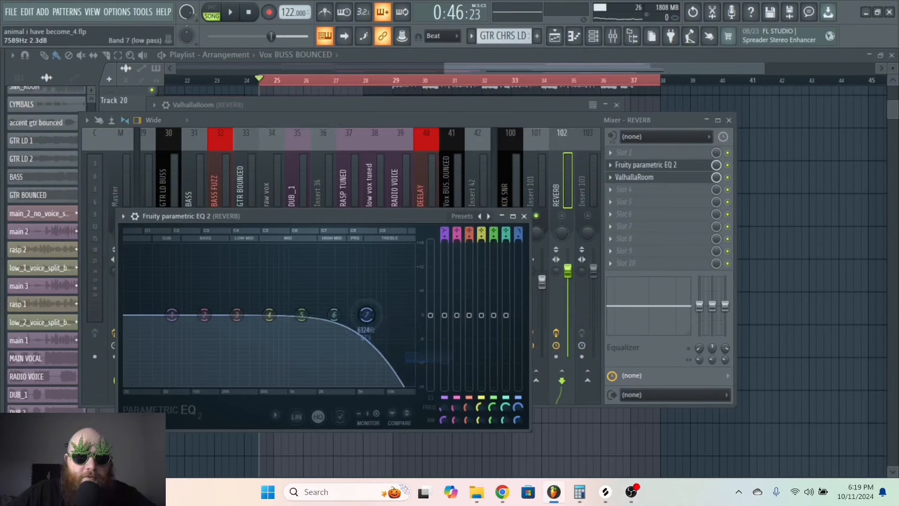
drag(366, 314, 334, 328)
Make band 1 of the REVERB EQ a Steep 8 high-pass, raise its cutoff, and slightly adjust the middle bands.
right_click(172, 315)
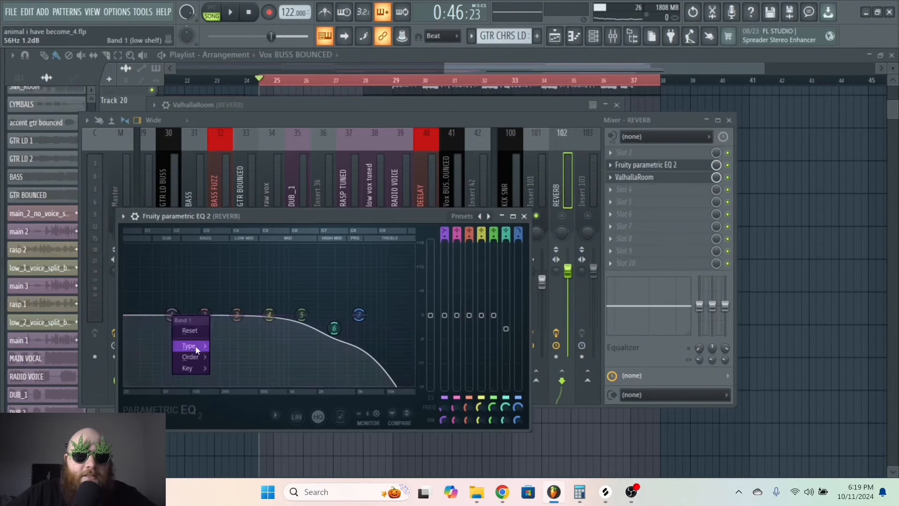
mouse_move(196, 346)
click(230, 369)
right_click(172, 314)
click(218, 357)
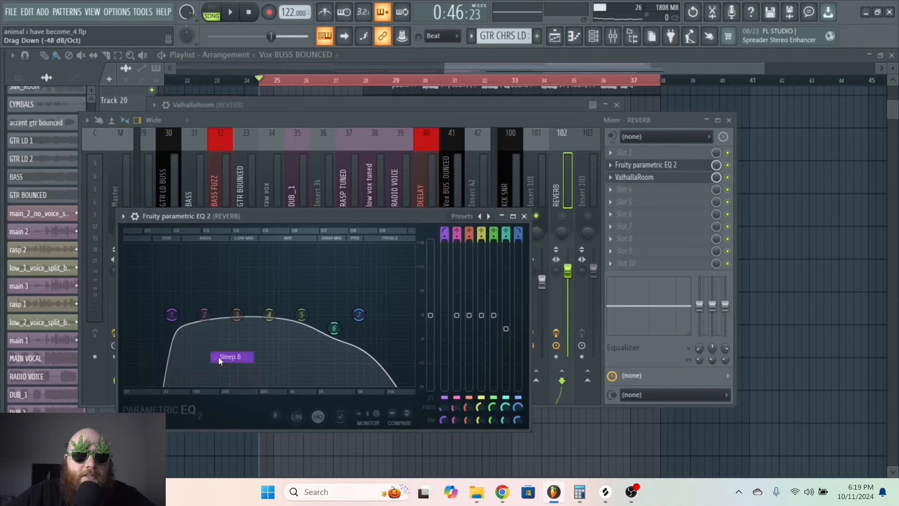
drag(171, 314, 221, 314)
drag(237, 315, 276, 314)
drag(301, 315, 336, 318)
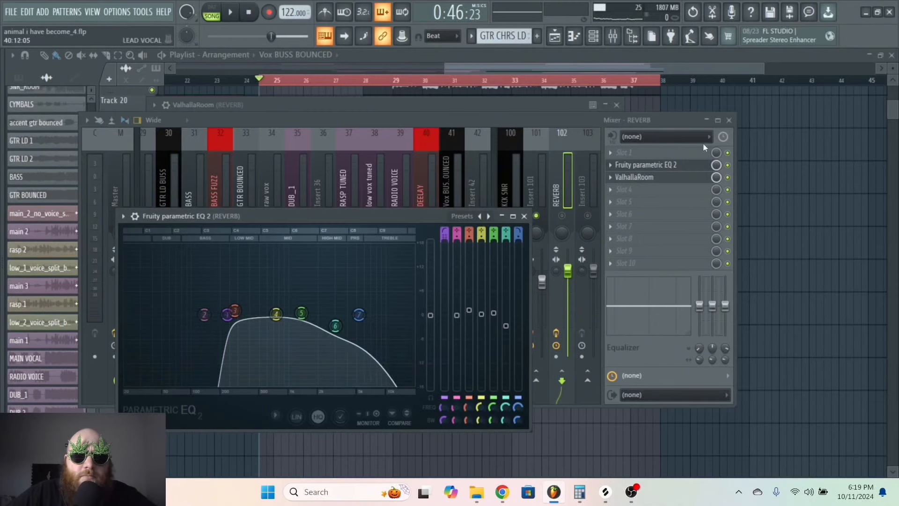
Check ValhallaRoom and the Vox BUSS BOUNCED sends, and lower the REVERB fader to about -11.6 dB during playback.
click(567, 186)
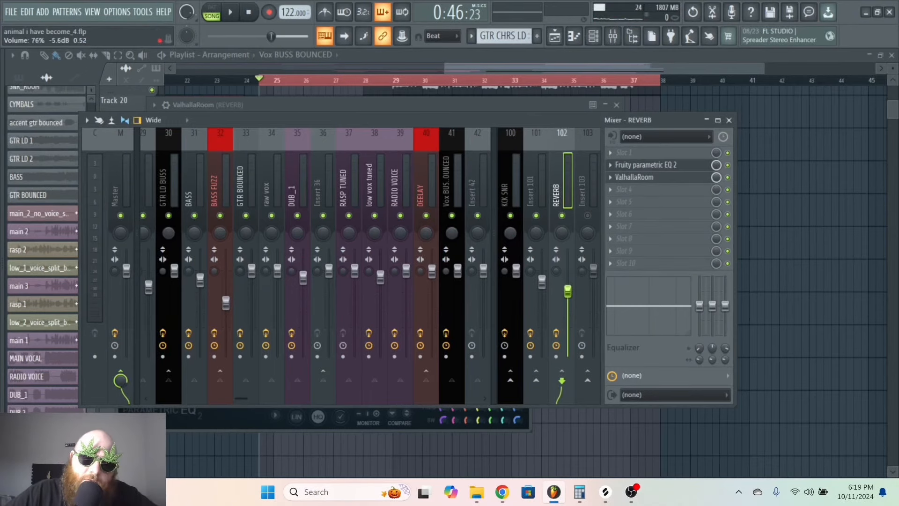
click(646, 177)
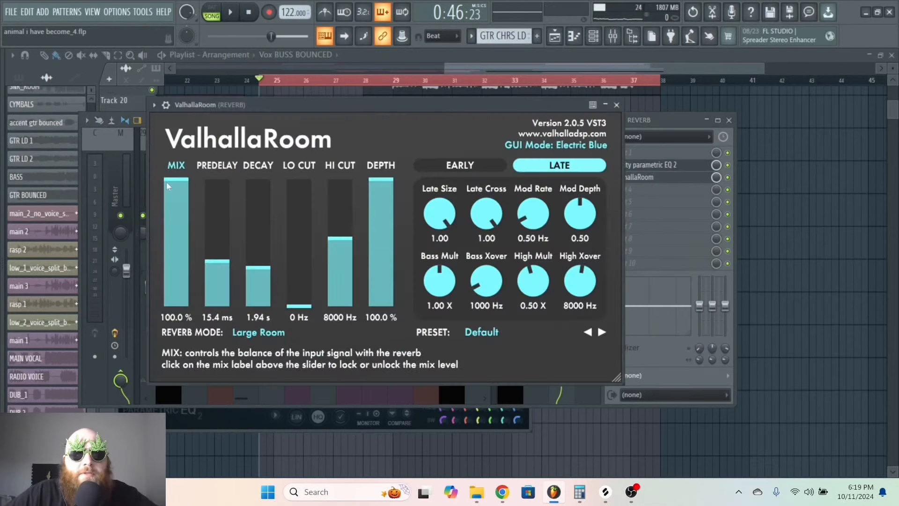
click(651, 121)
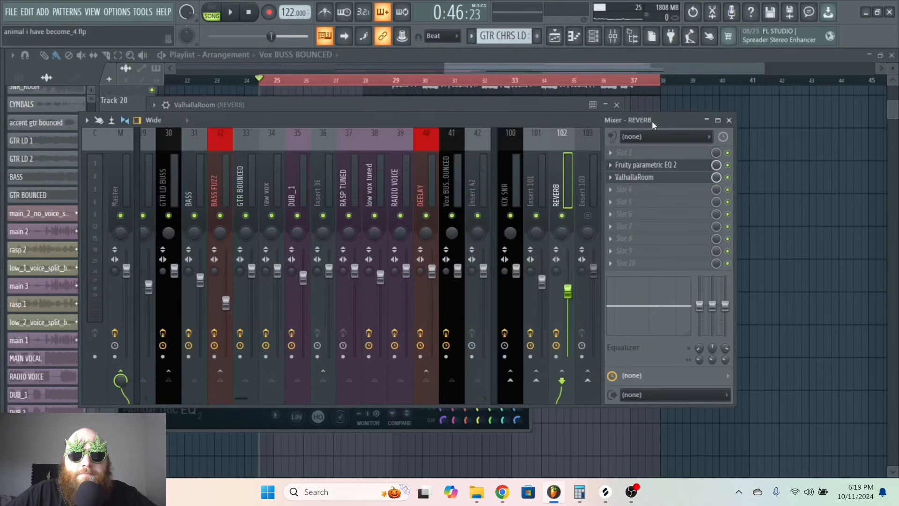
click(455, 179)
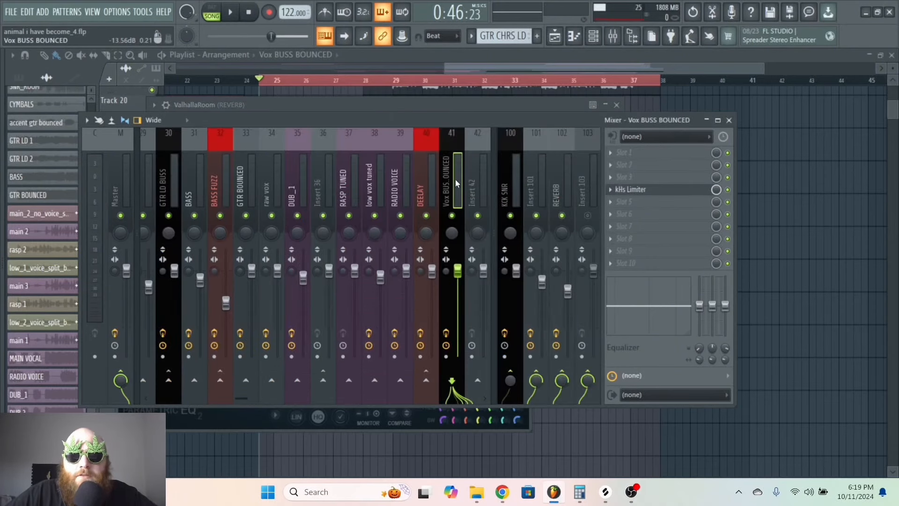
click(560, 195)
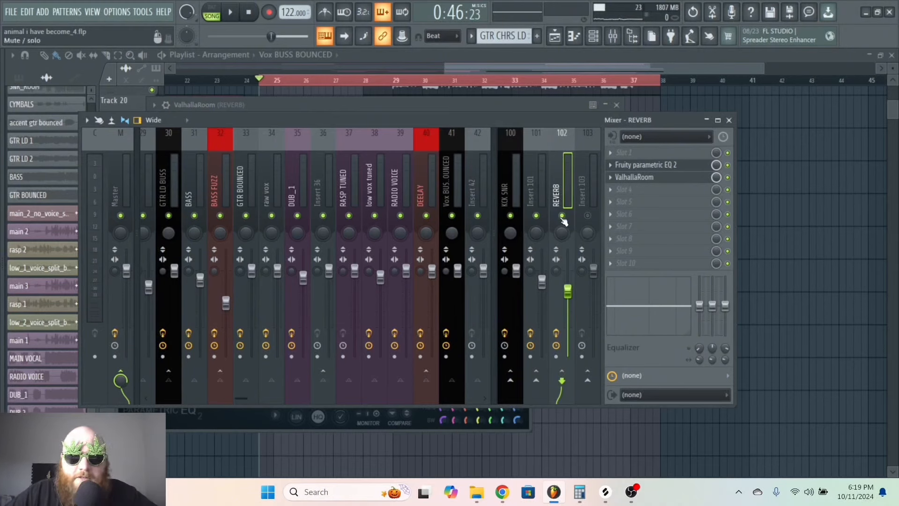
key(space)
drag(568, 291, 568, 306)
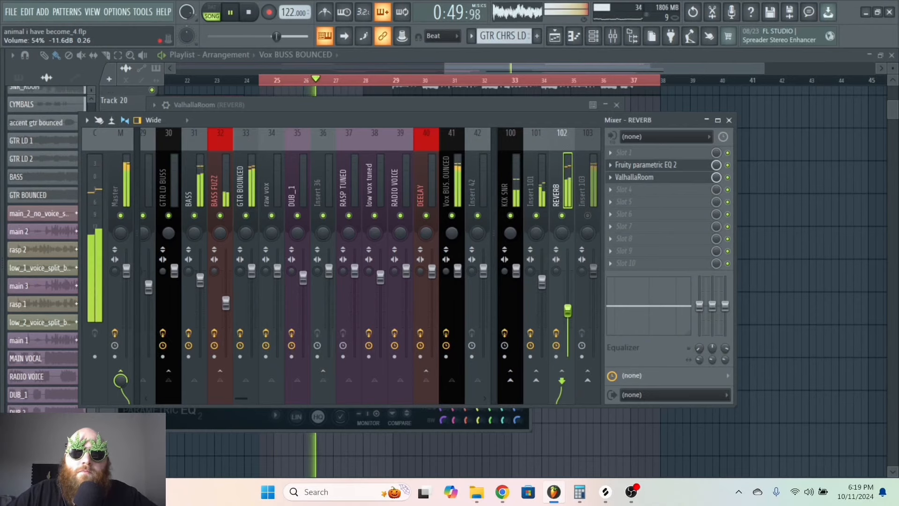
Load Fruity Parametric EQ 2 in slot 4 of the REVERB track, after ValhallaRoom, and dip band 6.
click(628, 190)
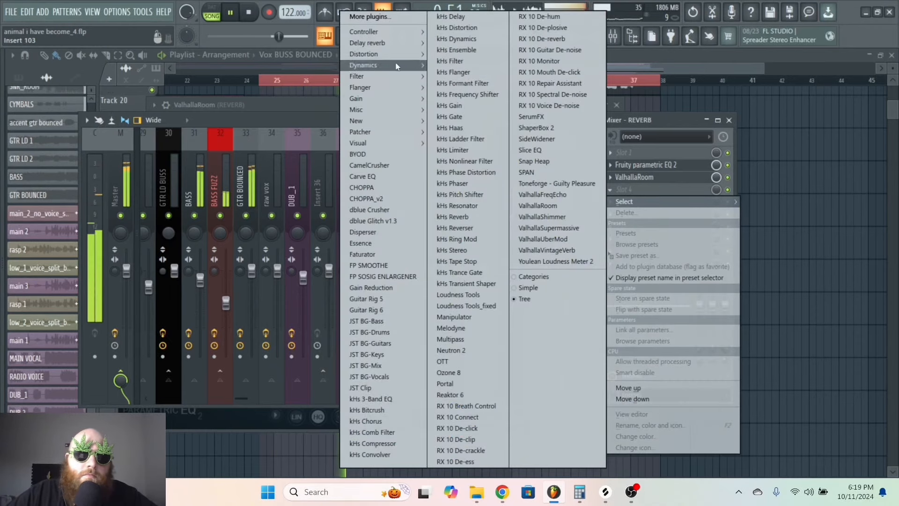
mouse_move(392, 120)
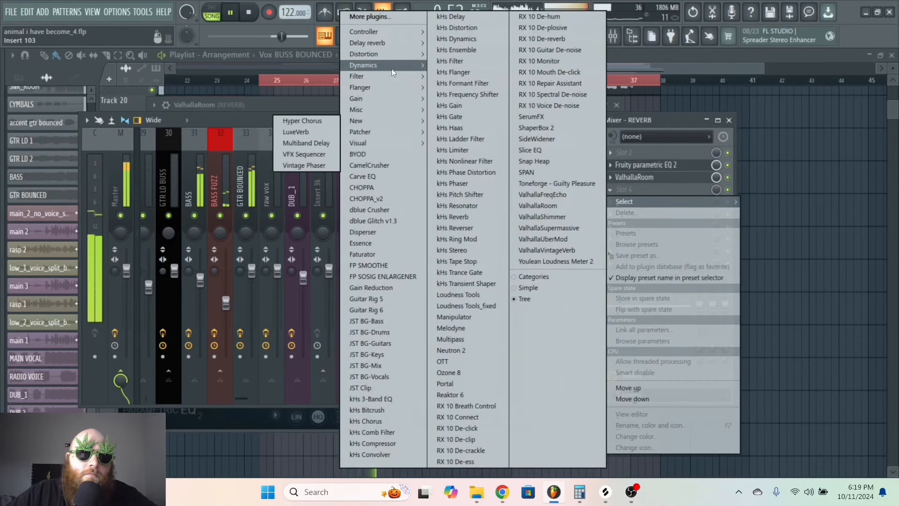
mouse_move(383, 76)
click(295, 122)
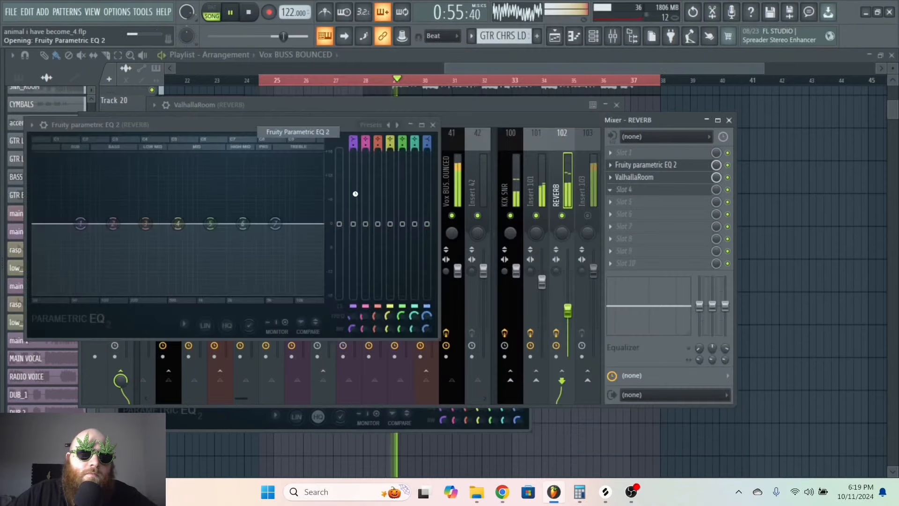
drag(263, 224, 268, 249)
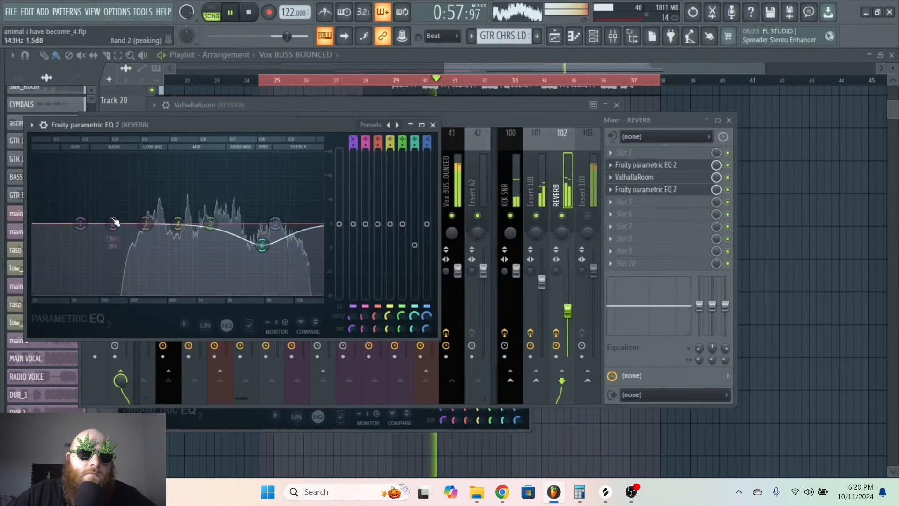
Make band 1 of the new REVERB EQ a steep high-pass, raise its cutoff into the low mids, and dip band 3 slightly.
drag(80, 223, 123, 294)
right_click(123, 294)
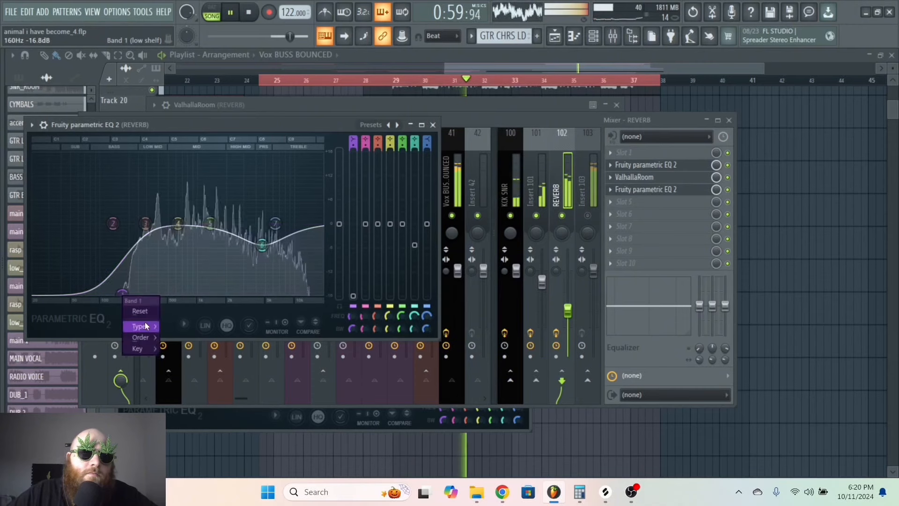
mouse_move(145, 322)
click(185, 360)
mouse_move(147, 226)
mouse_down()
mouse_move(152, 235)
mouse_move(147, 223)
mouse_up()
right_click(147, 224)
click(193, 265)
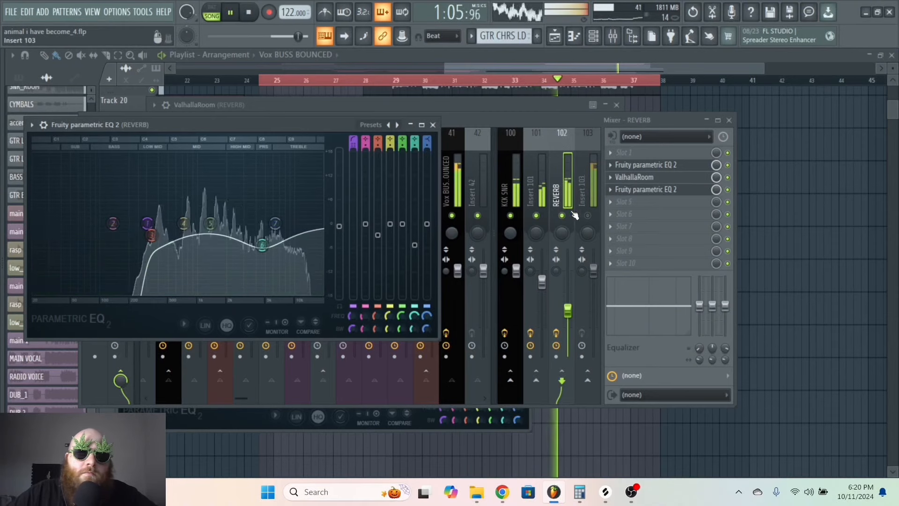
Lower the REVERB fader slightly, compare the REVERB and Insert 101 sends during playback, and stop playback.
click(553, 326)
drag(568, 311, 569, 313)
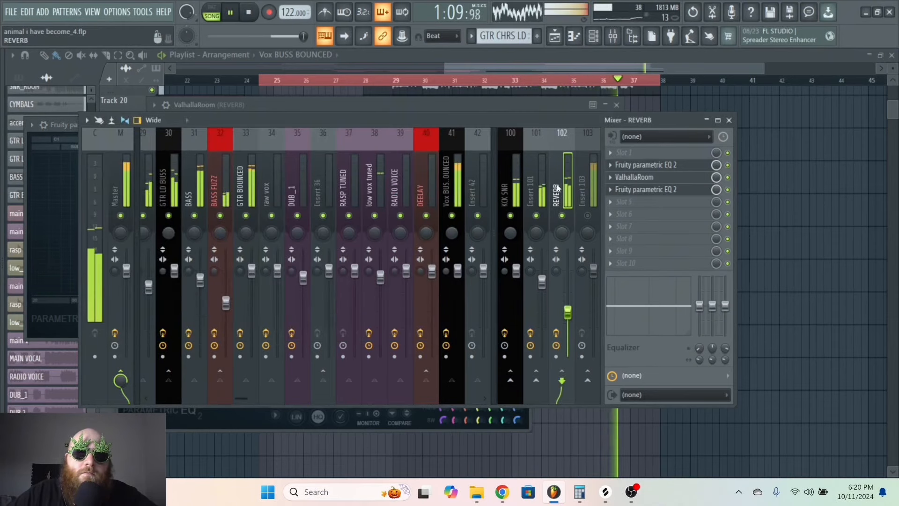
click(540, 184)
click(558, 183)
click(540, 184)
click(559, 187)
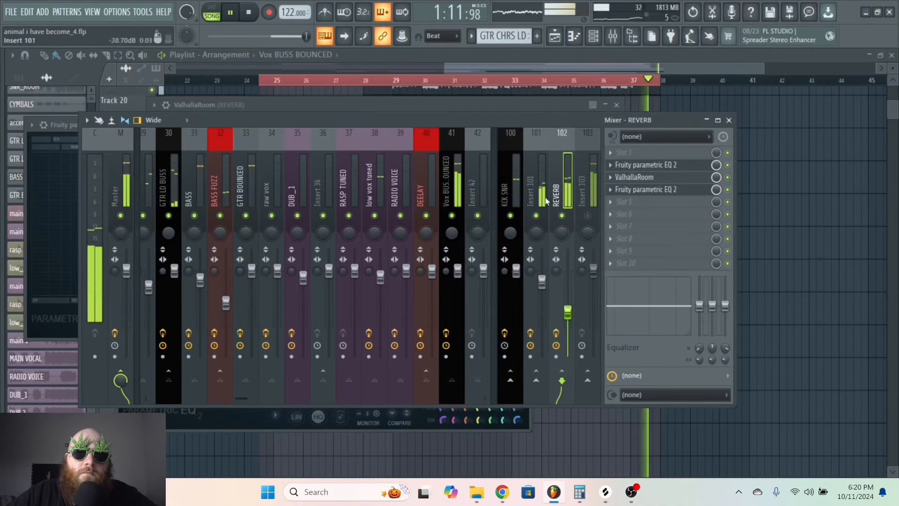
click(252, 14)
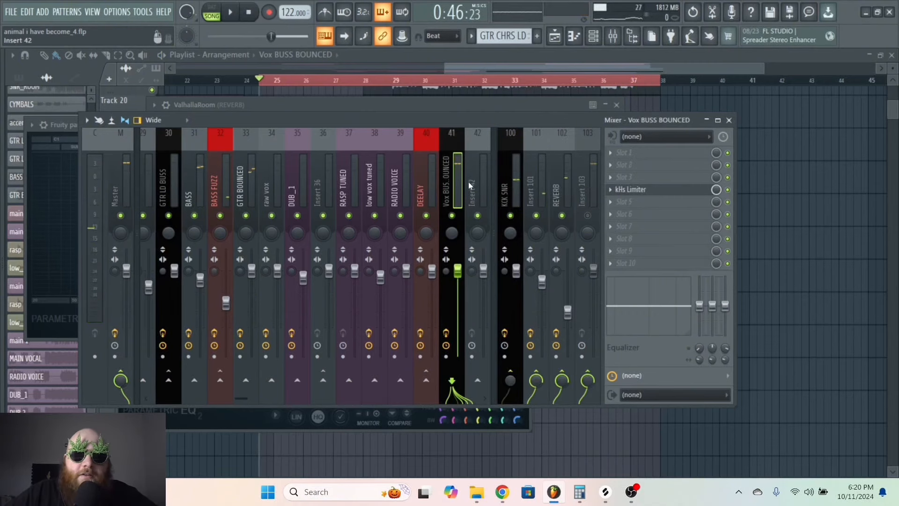
Load CamelCrusher in slot 3 of Insert 103 and advance to the patch after Annihilate.
click(582, 188)
click(653, 177)
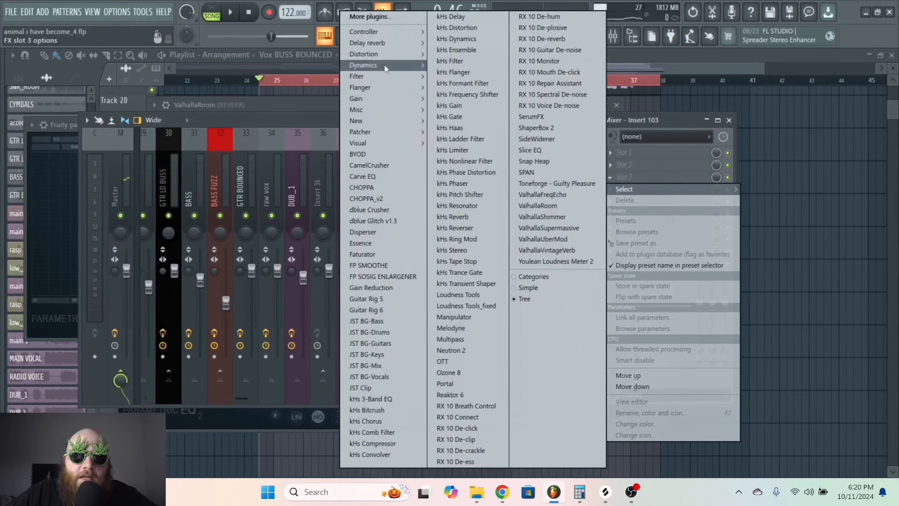
click(370, 164)
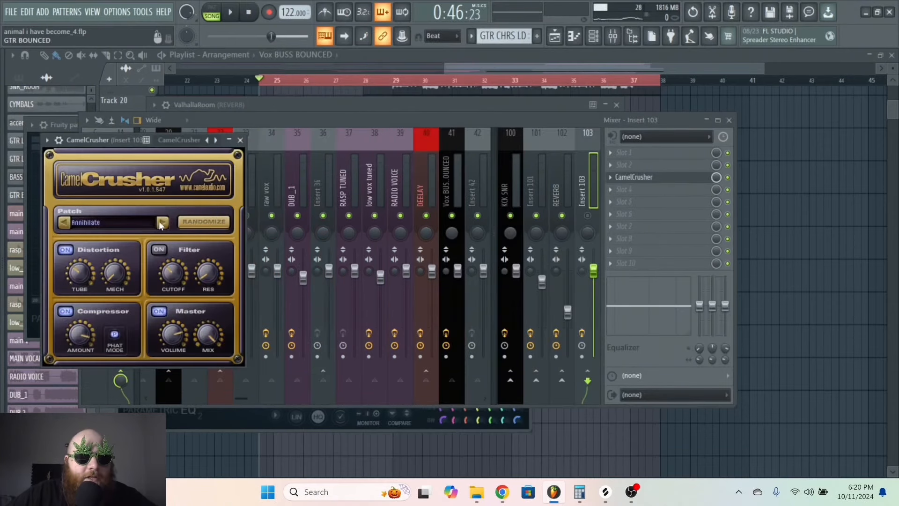
click(159, 222)
Load kHs Limiter in slot 4 of Insert 103, raise its input gain strongly, and lower its output gain.
click(642, 189)
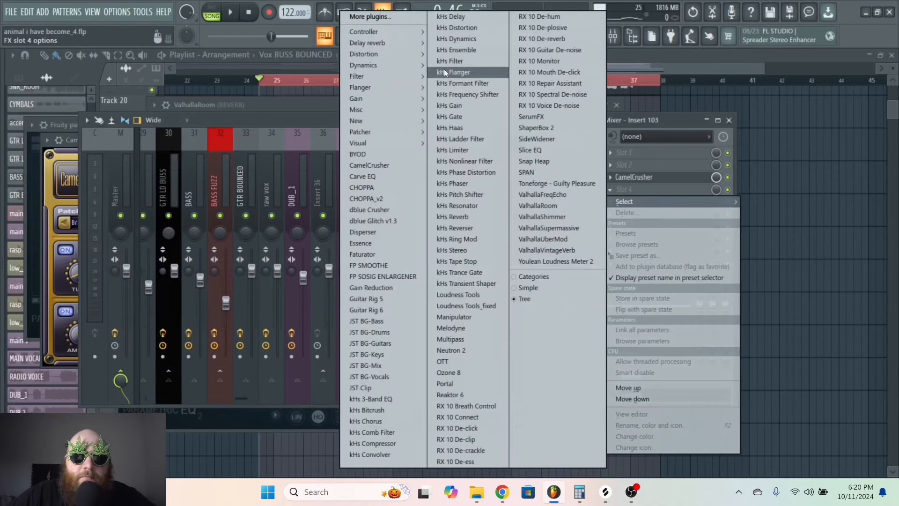
click(454, 150)
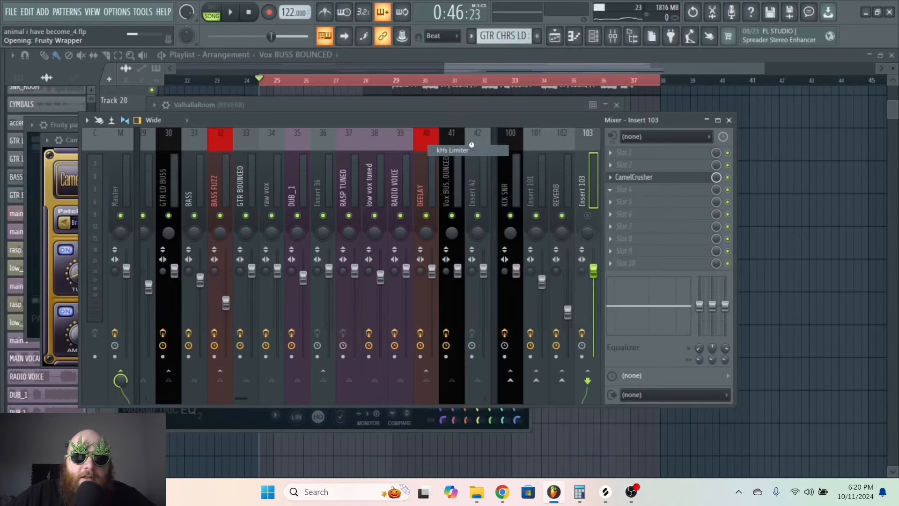
drag(96, 279, 136, 311)
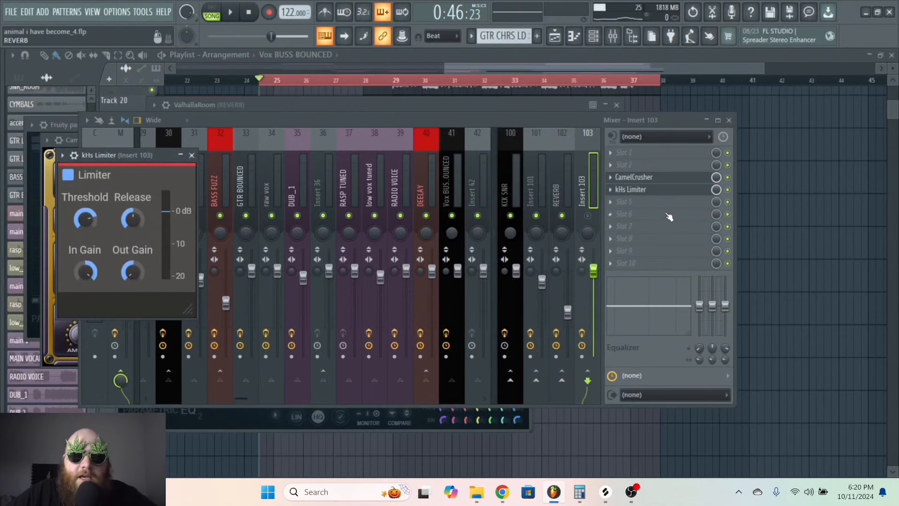
Load Fruity Balance in slot 5 of Insert 103 and lower its volume to about -8.6 dB.
click(653, 201)
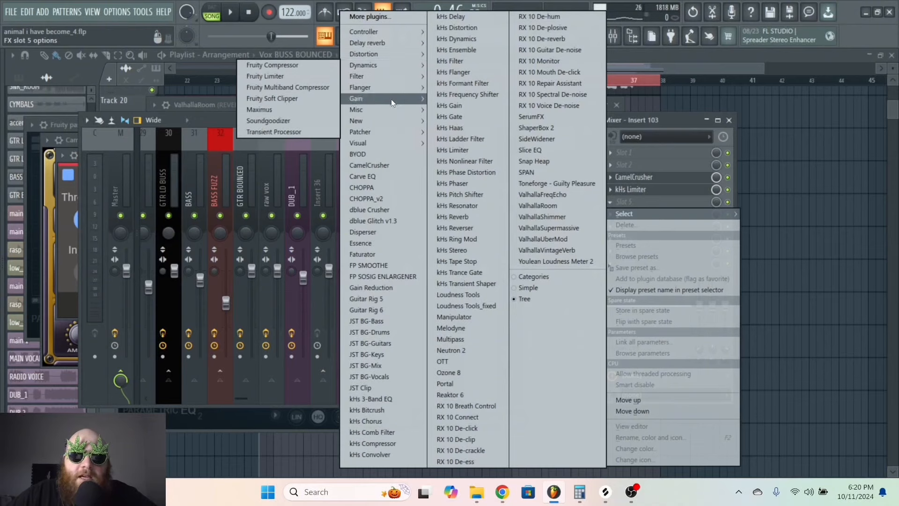
mouse_move(391, 100)
click(286, 98)
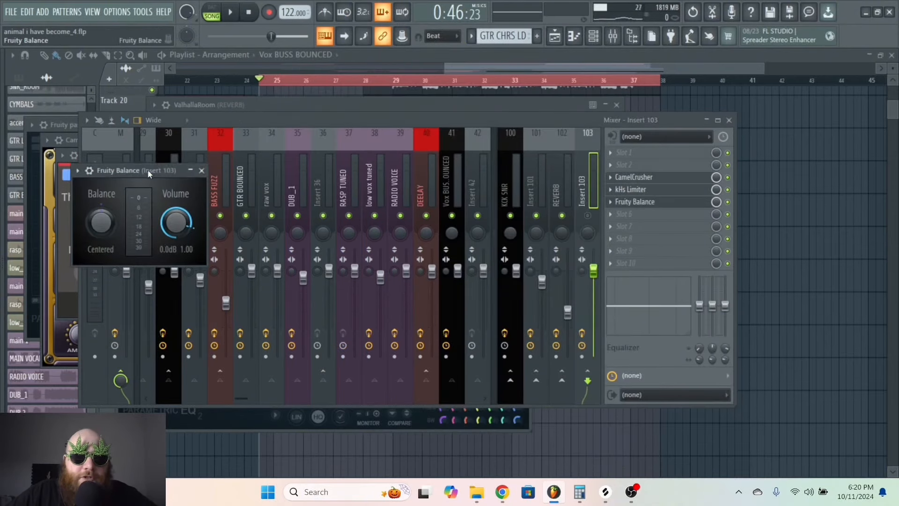
drag(148, 169, 244, 156)
Enable Insert 103 during playback and fine-tune its Fruity Balance volume.
key(space)
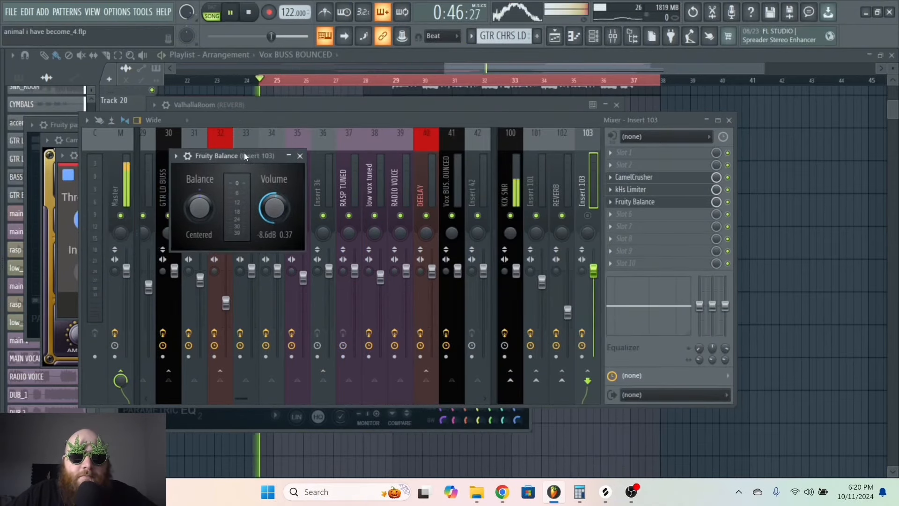
click(588, 215)
click(652, 203)
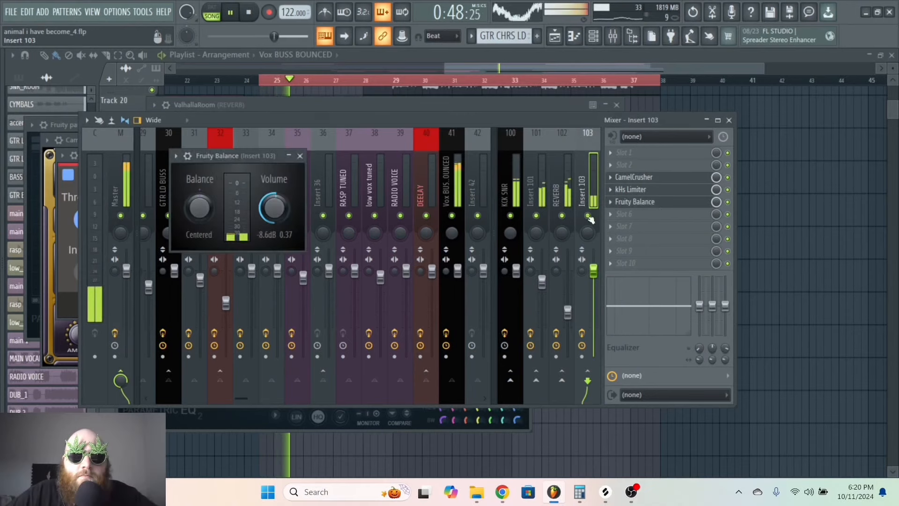
mouse_move(283, 215)
mouse_down()
mouse_move(283, 187)
mouse_move(284, 230)
mouse_move(273, 207)
mouse_move(274, 220)
mouse_up()
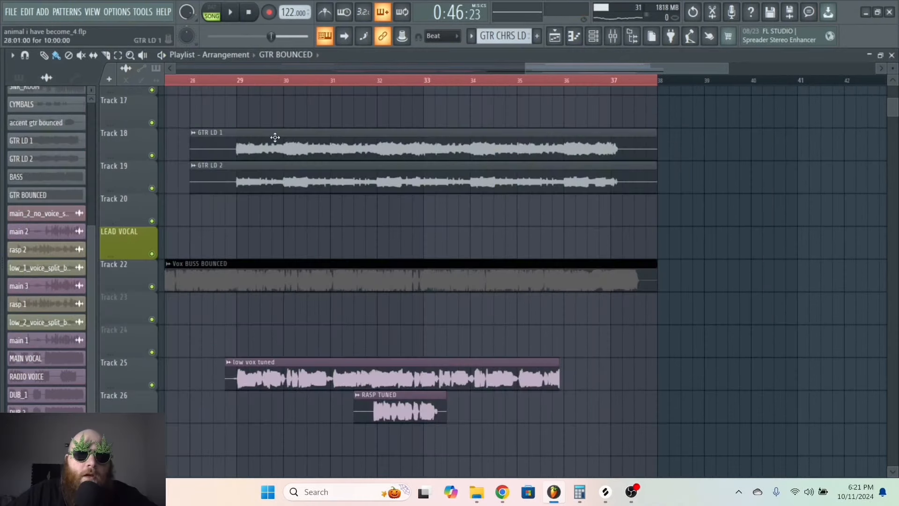
Find the low vox tuned clip's mixer track, open its kHs Limiter, and adjust the output gain during playback.
double_click(283, 388)
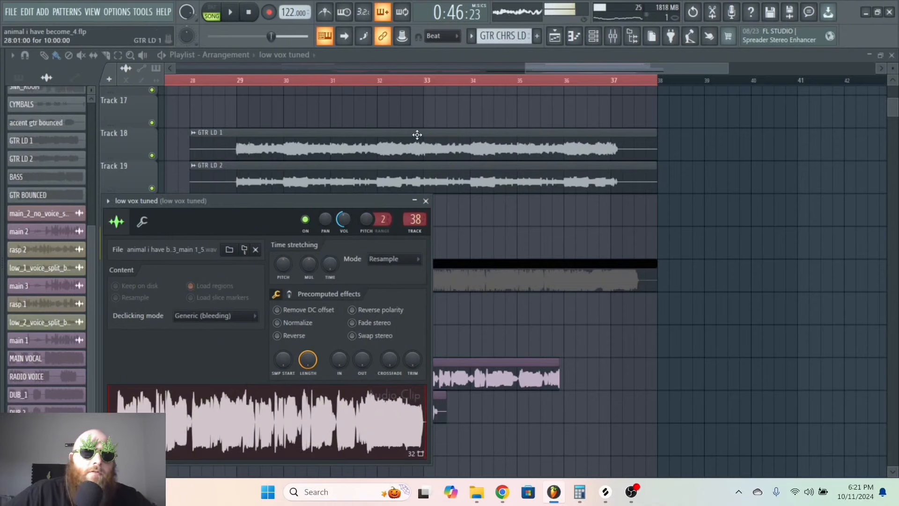
drag(591, 68, 575, 69)
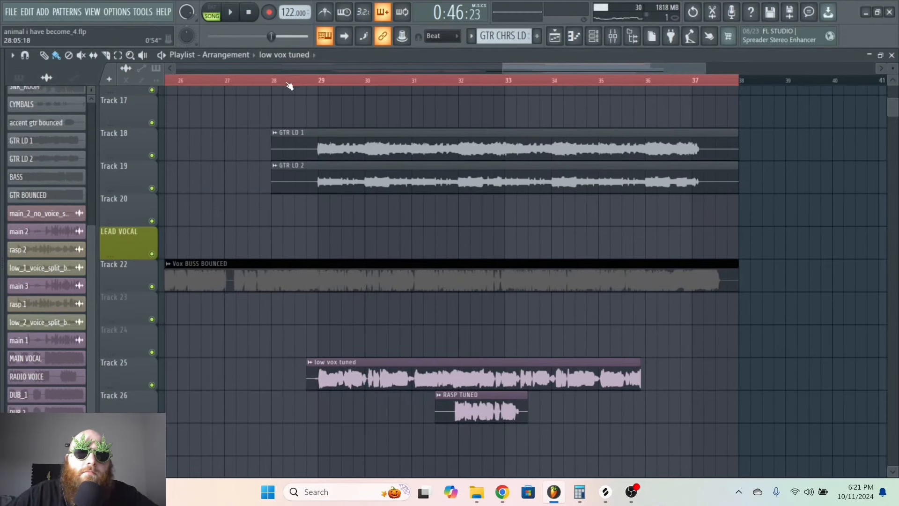
double_click(381, 367)
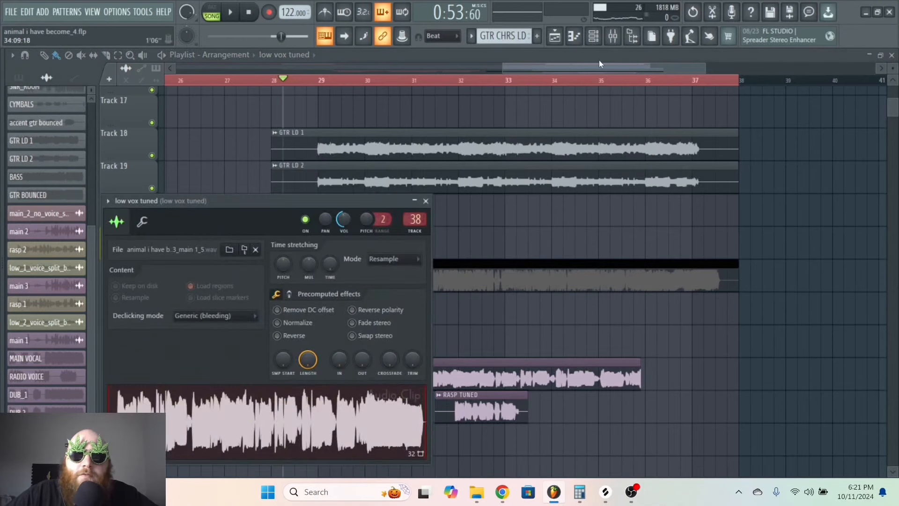
click(613, 36)
click(374, 175)
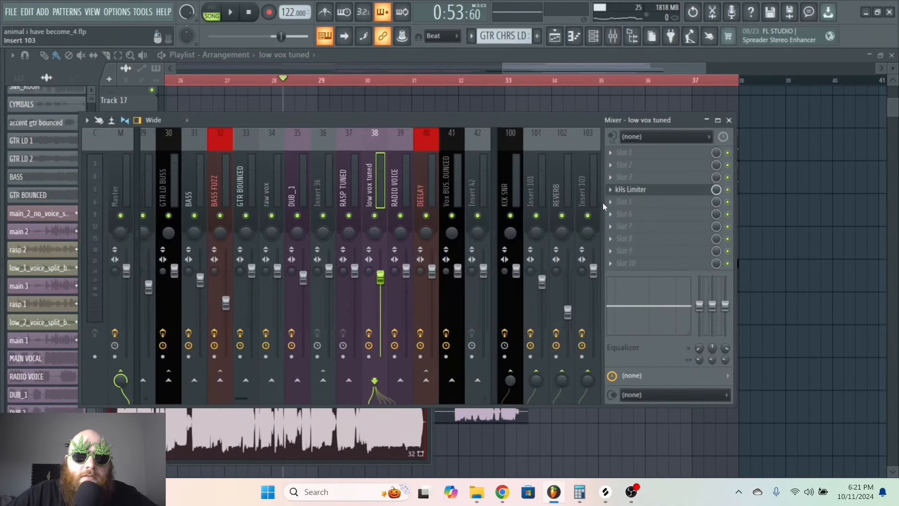
click(651, 191)
drag(98, 125, 128, 127)
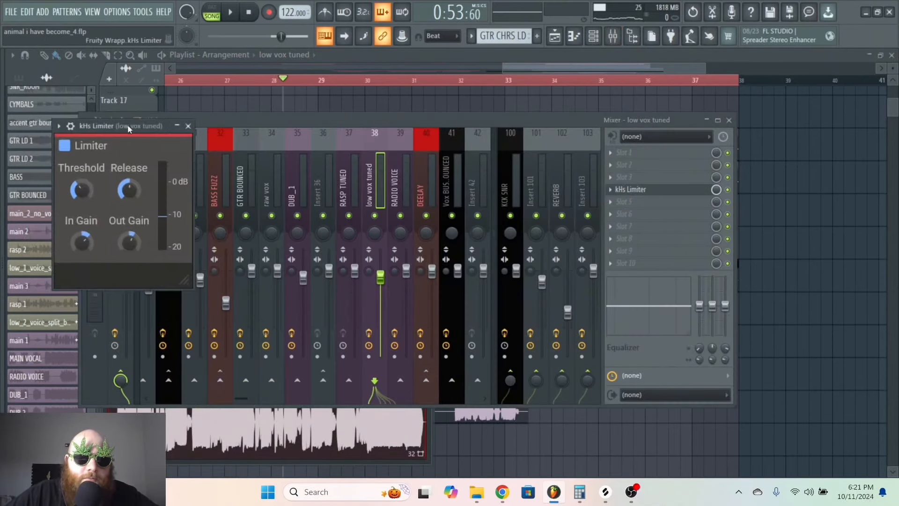
key(space)
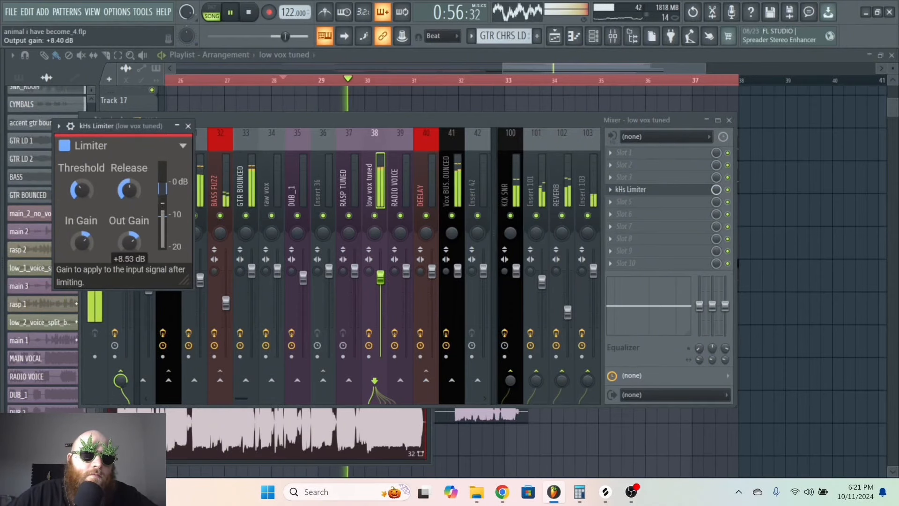
drag(133, 239, 133, 247)
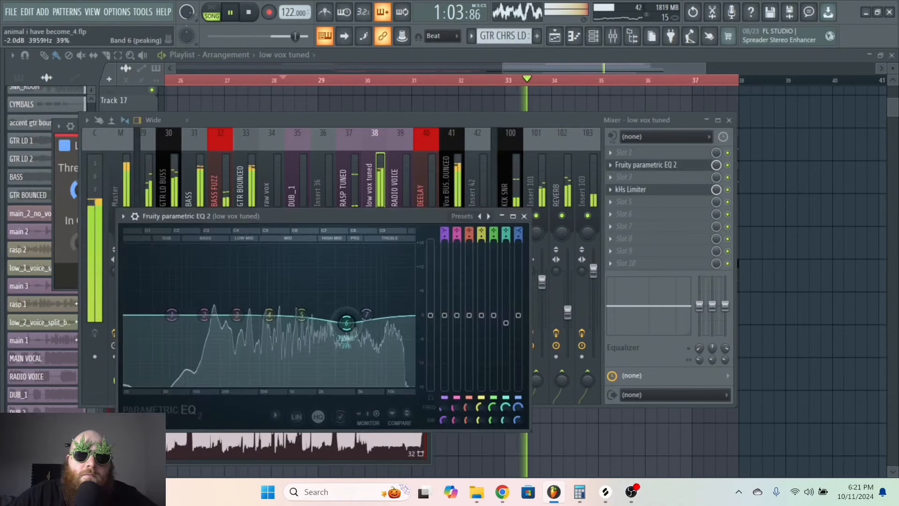
In Fruity Parametric EQ 2 on low vox tuned, dip band 6 near 4 kHz and cut the lows with band 1.
drag(347, 323, 352, 327)
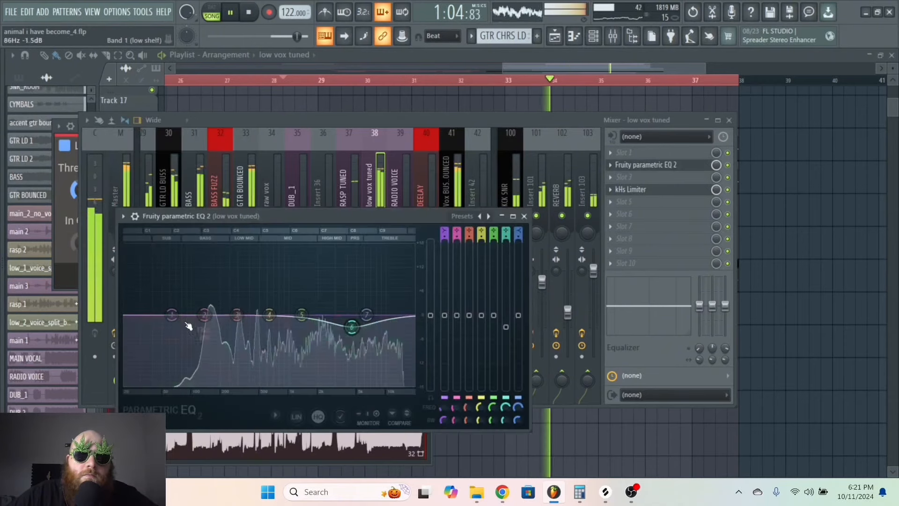
drag(172, 314, 193, 369)
click(242, 194)
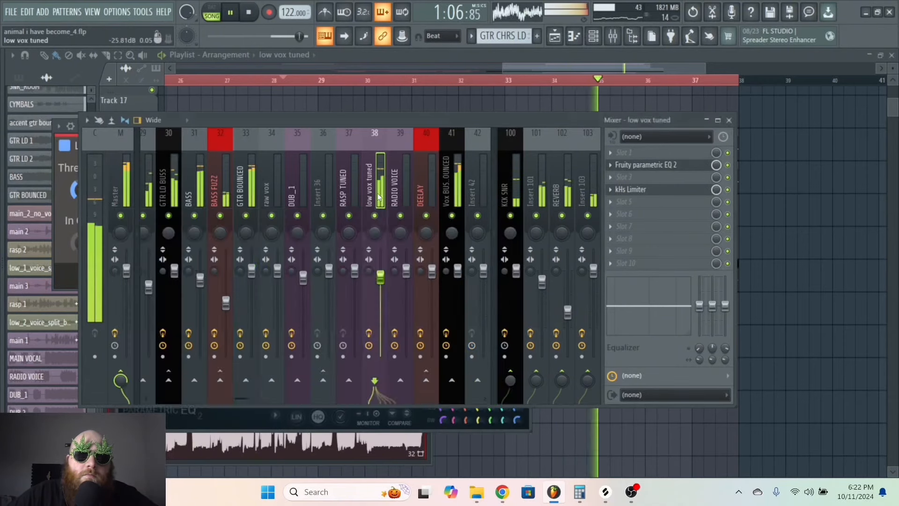
key(space)
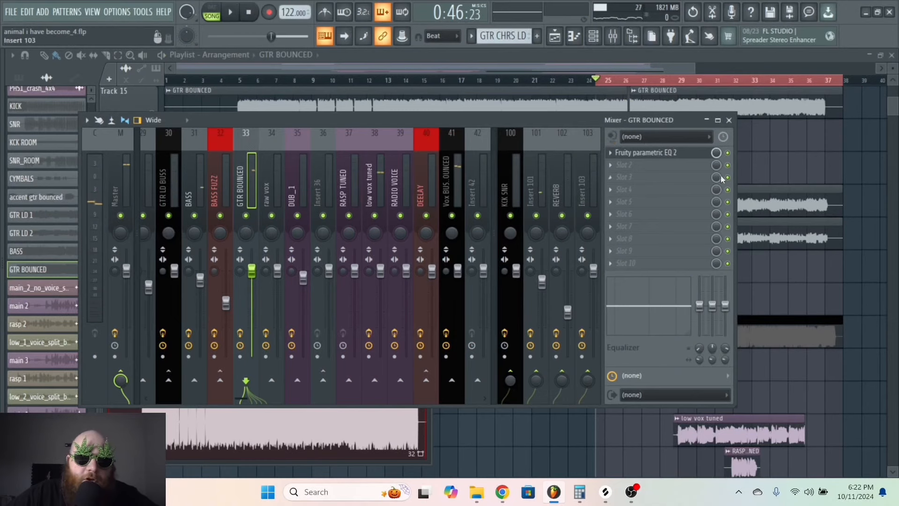
Try the GTR BOUNCED fader at about 3.7 dB during playback, and reset it.
drag(252, 271, 251, 256)
key(space)
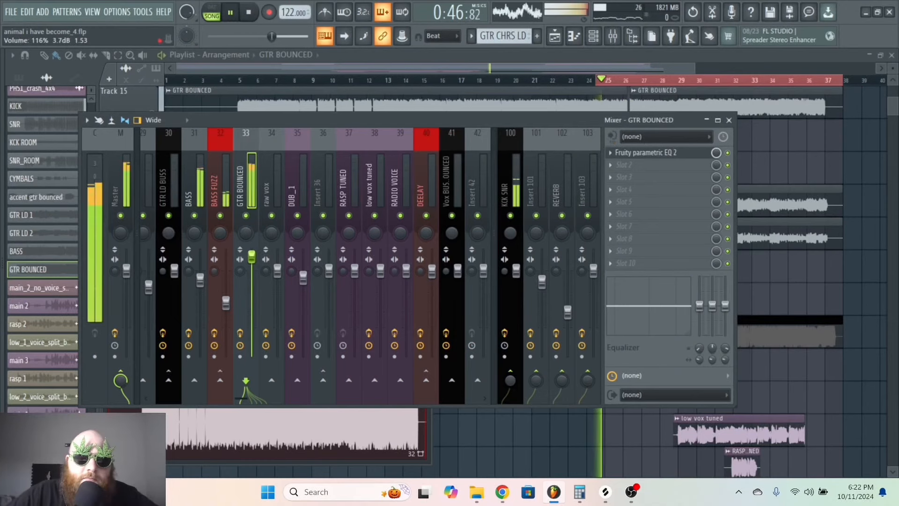
right_click(251, 260)
click(263, 267)
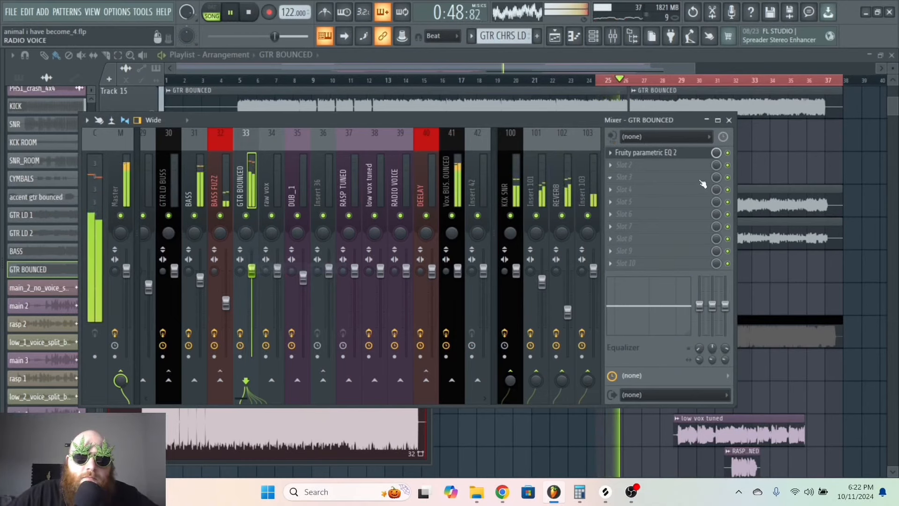
Load kHs Limiter in slot 4 of the GTR BOUNCED track and set its input gain to about +3.2 dB.
click(675, 189)
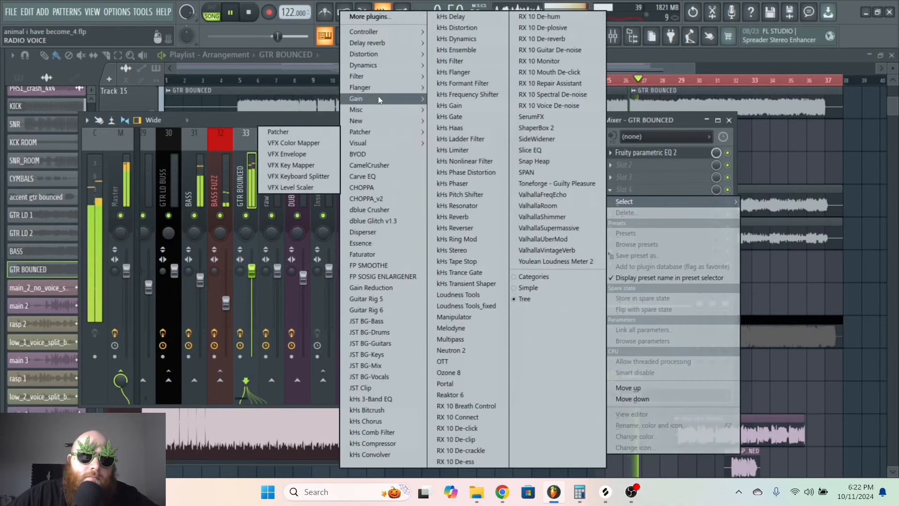
click(467, 150)
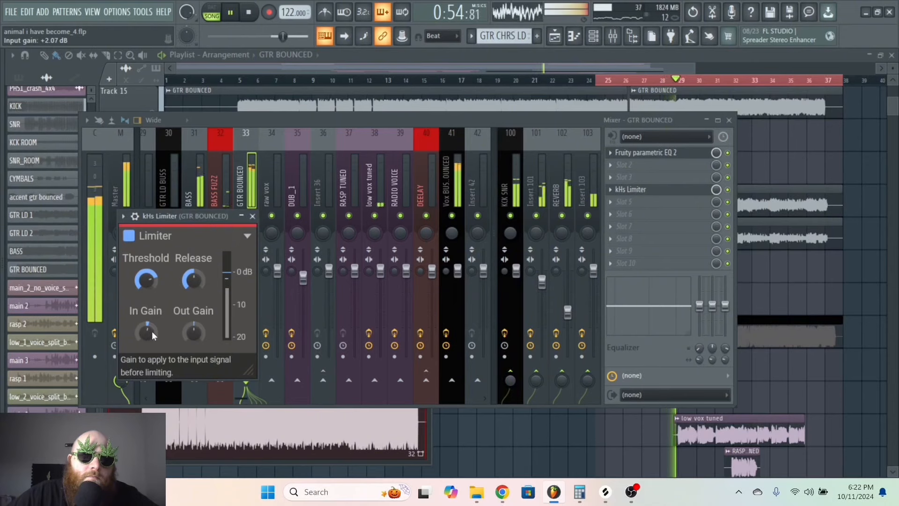
drag(153, 331, 153, 323)
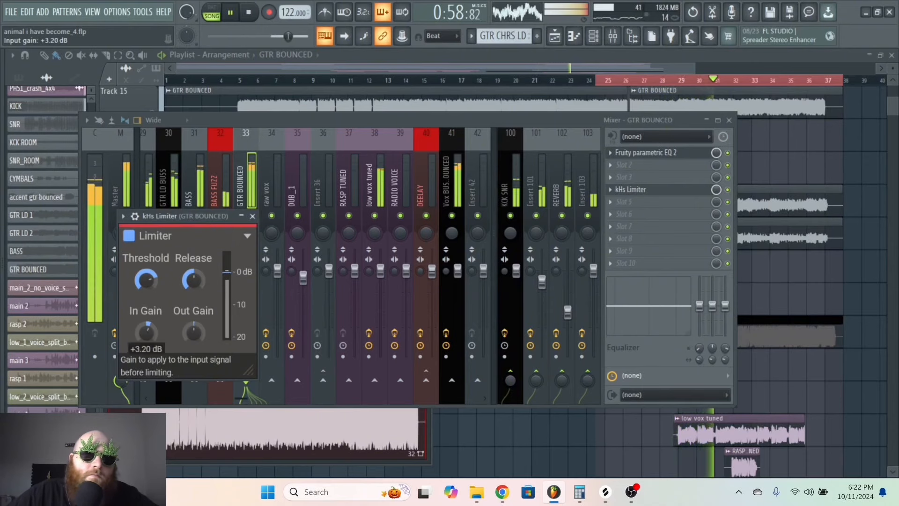
Open Fruity Balance on the KCK SNR mixer track and raise its volume slightly during playback.
click(513, 188)
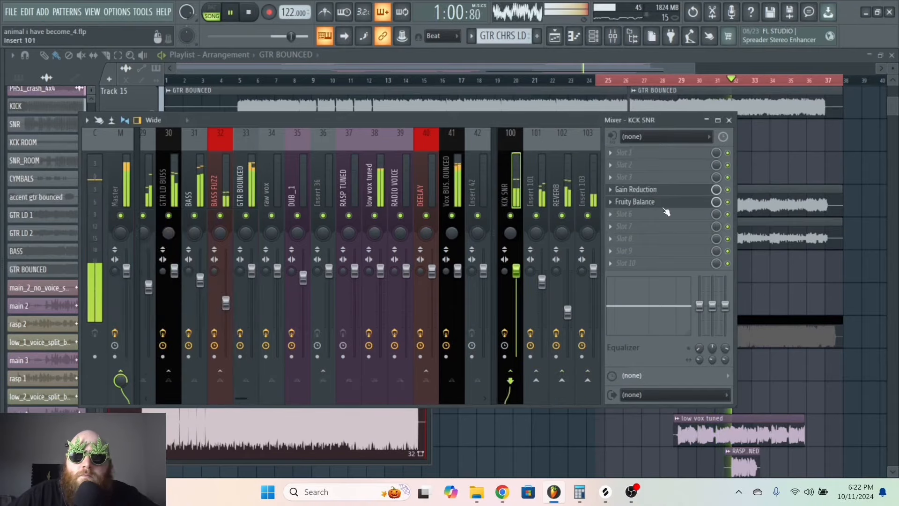
click(635, 201)
drag(350, 190, 350, 181)
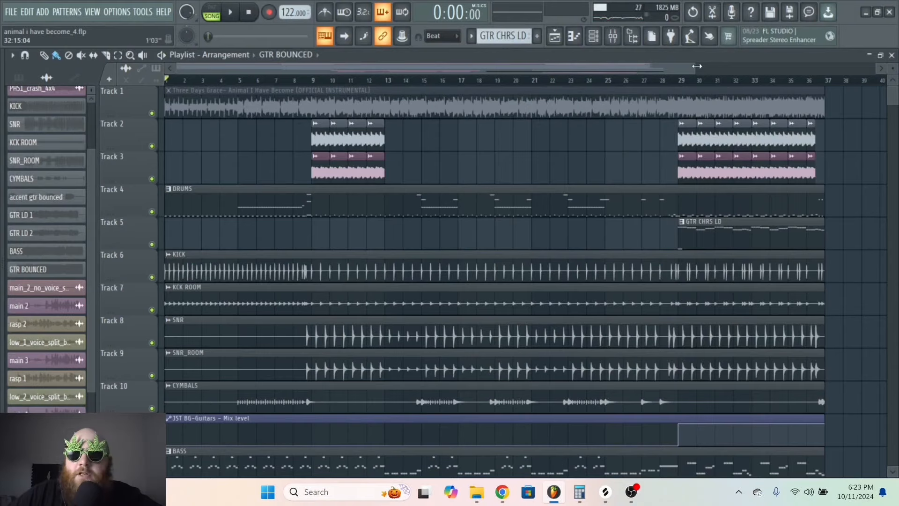
Fit the whole arrangement in the playlist and play the song from the beginning.
drag(697, 66, 789, 66)
scroll(830, 243, down, 7)
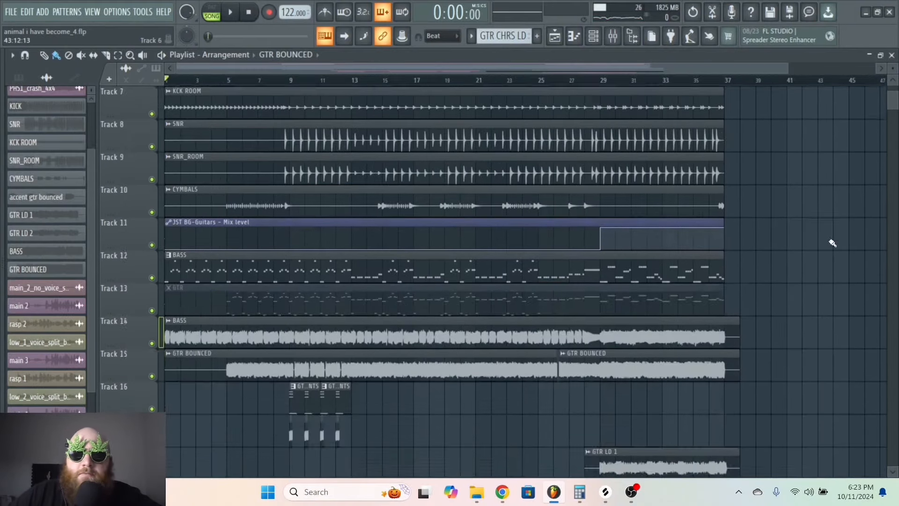
scroll(838, 244, up, 7)
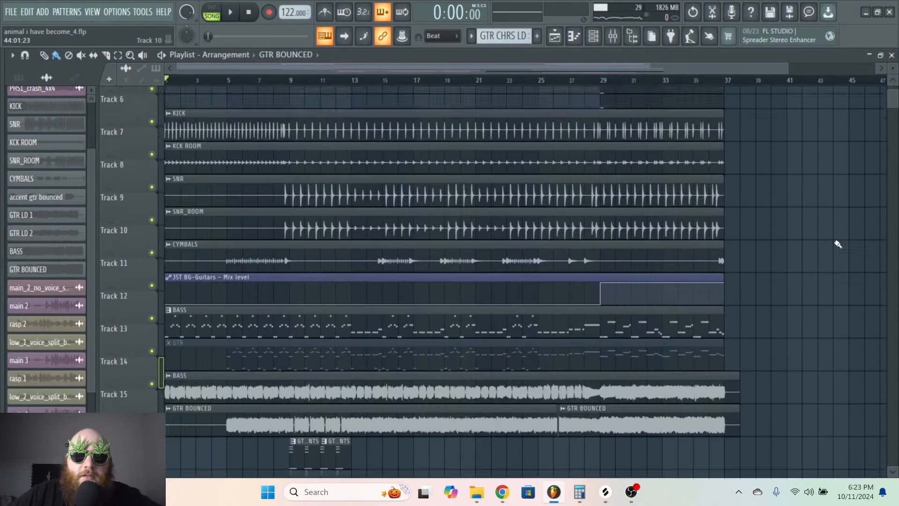
key(space)
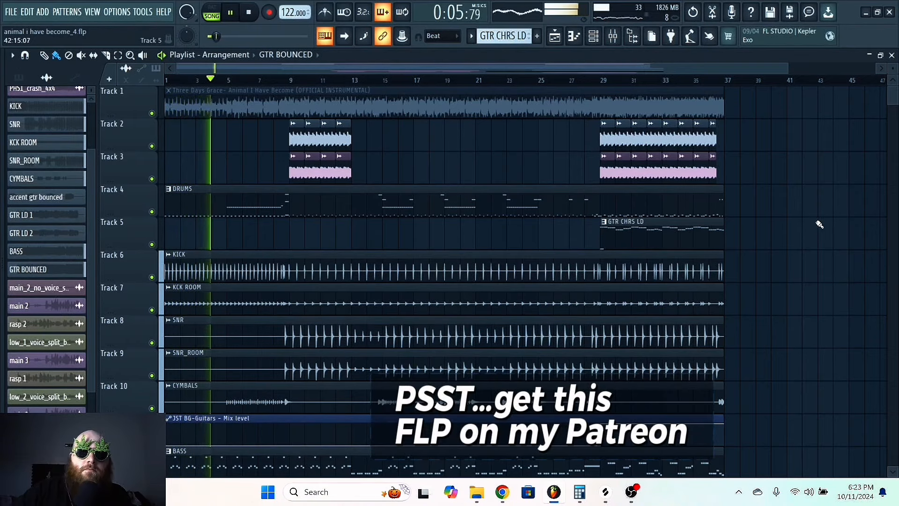
scroll(823, 221, down, 2)
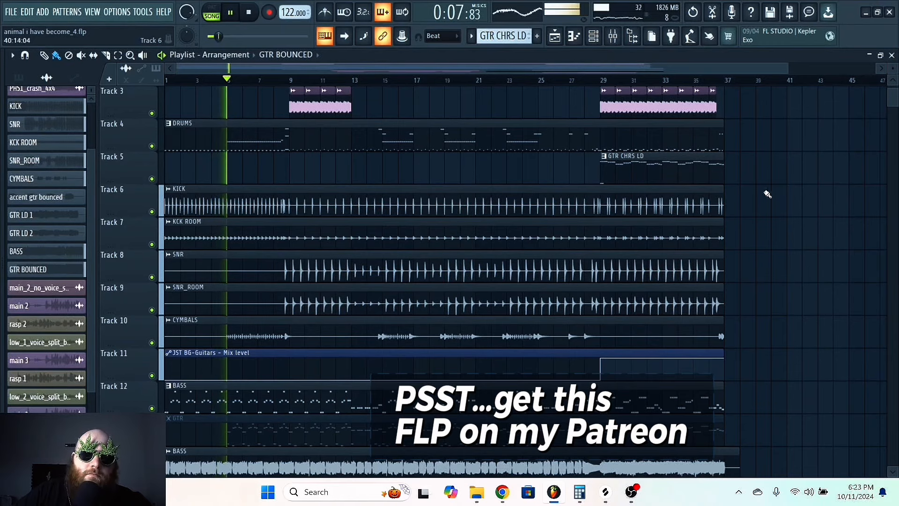
Set the CYMBALS clip's channel volume to 89% during playback, and open the PHS1_crash_4x4 clip's channel settings.
double_click(302, 331)
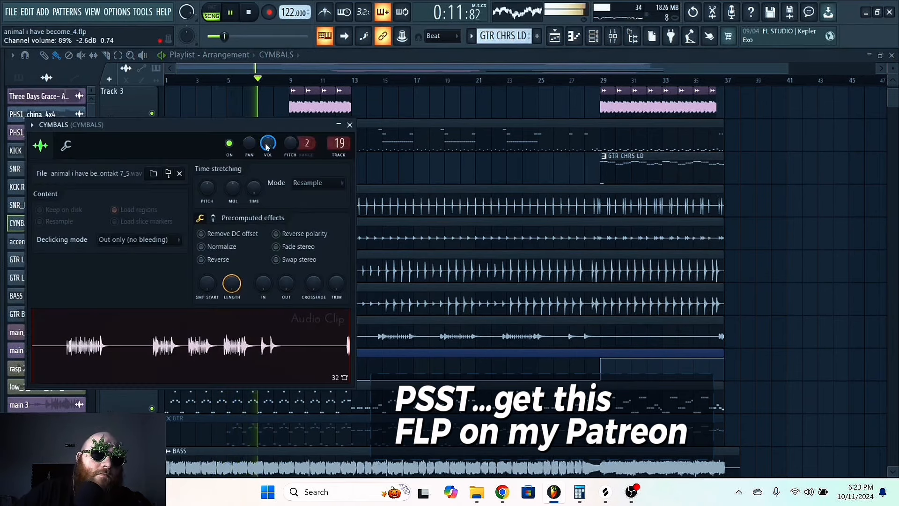
double_click(315, 96)
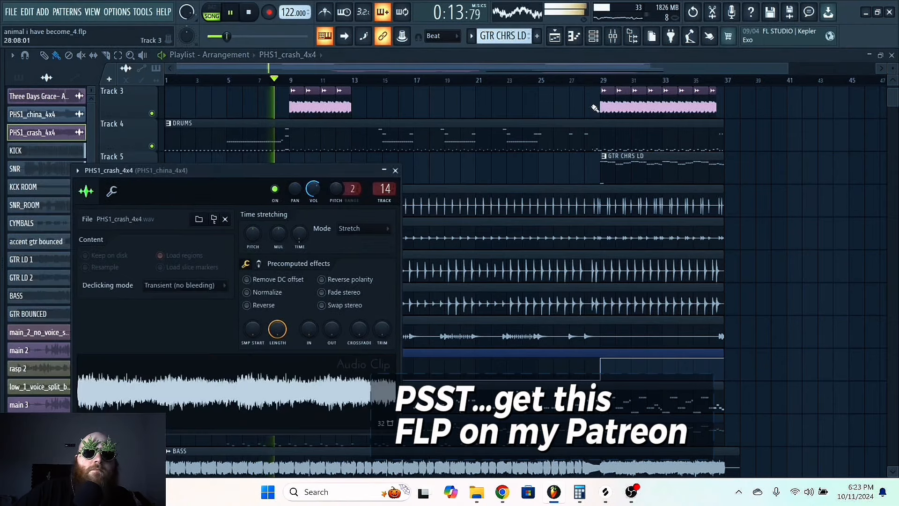
key(F9)
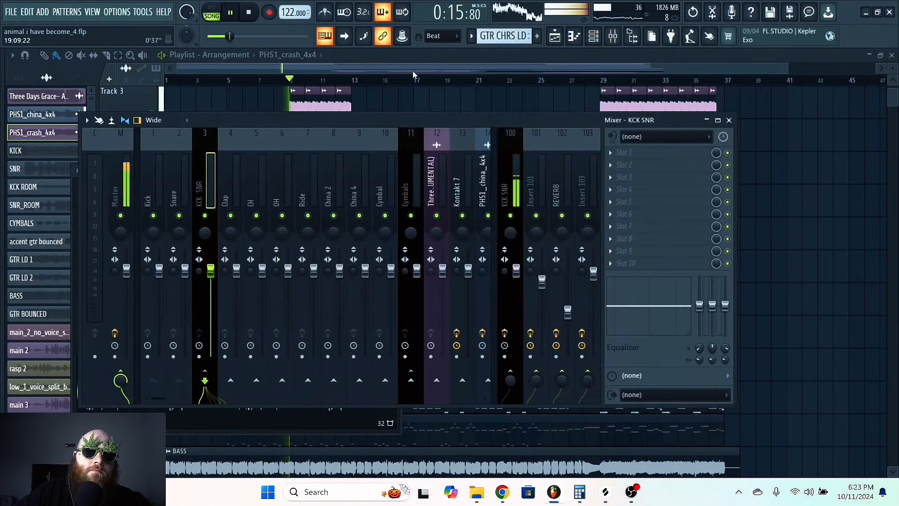
key(F9)
Listen to the full mix while reviewing the bass, guitar and vocal tracks down the playlist.
scroll(401, 190, down, 5)
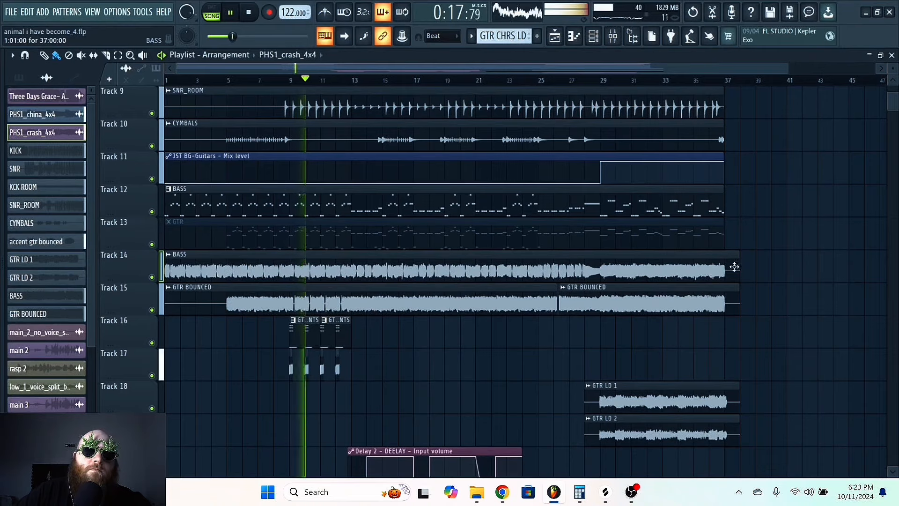
scroll(830, 260, down, 4)
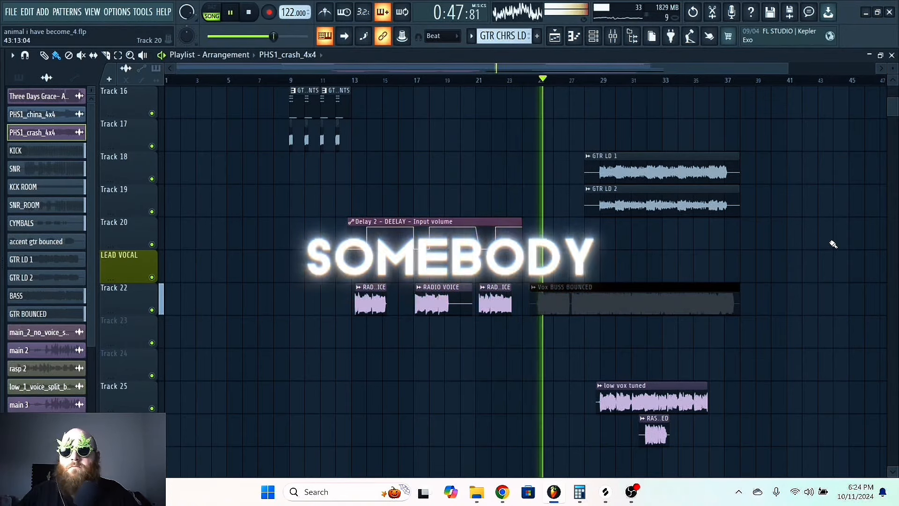
mouse_move(893, 107)
mouse_down()
mouse_move(897, 95)
mouse_move(897, 109)
mouse_up()
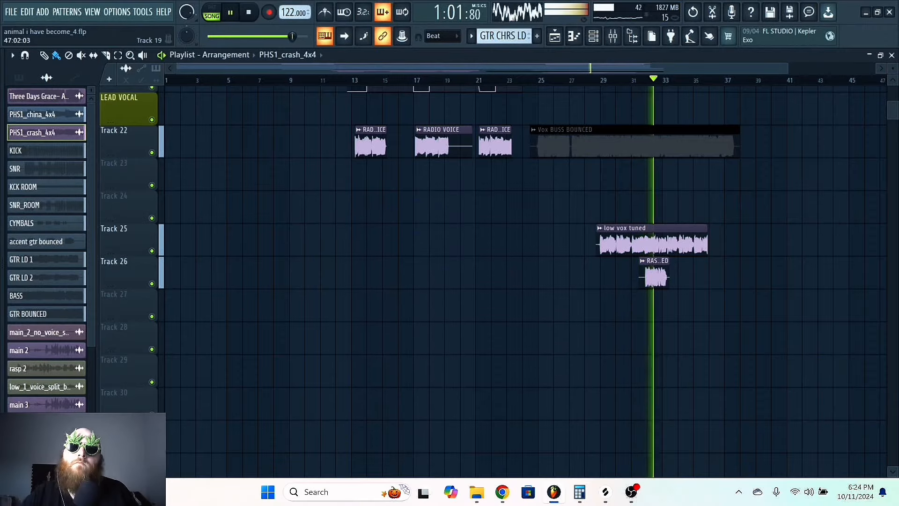
scroll(853, 217, up, 8)
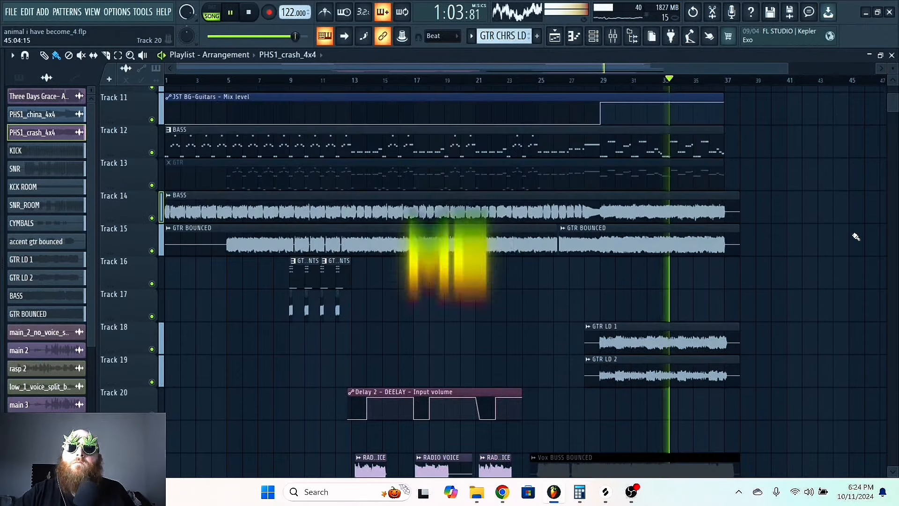
scroll(856, 236, up, 3)
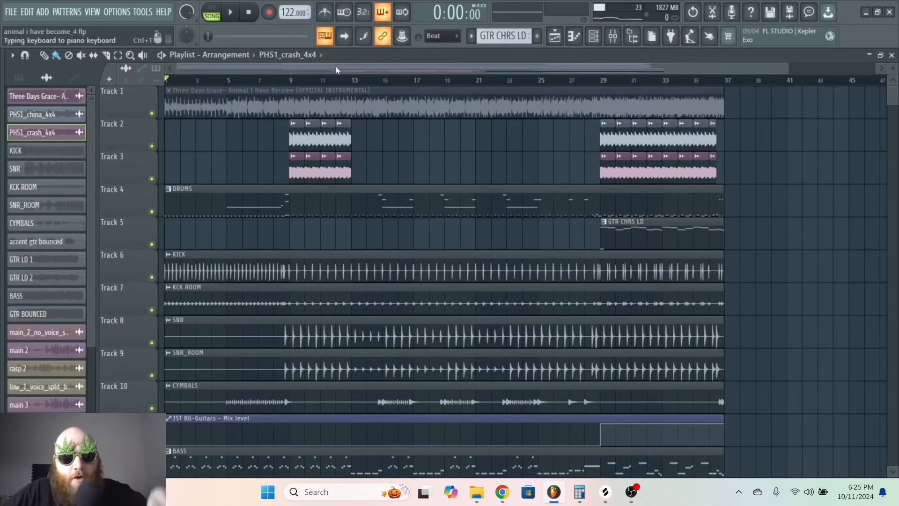
scroll(582, 199, down, 10)
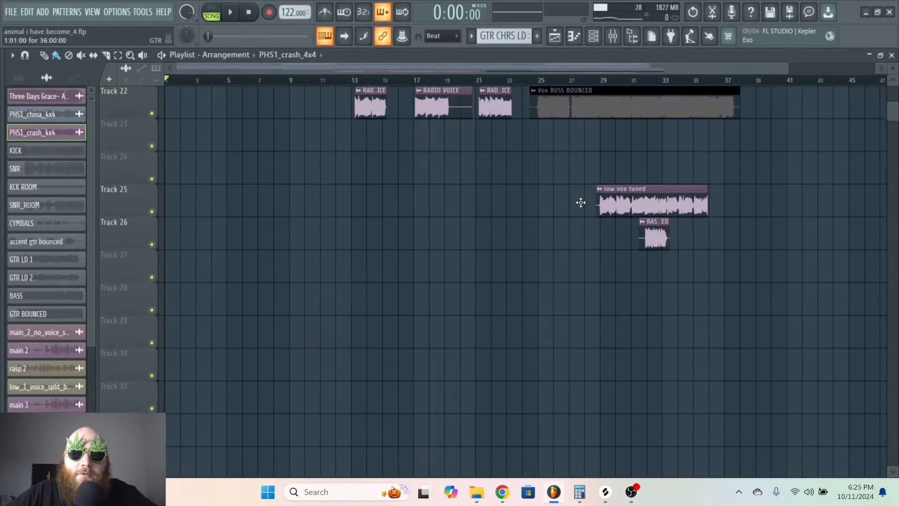